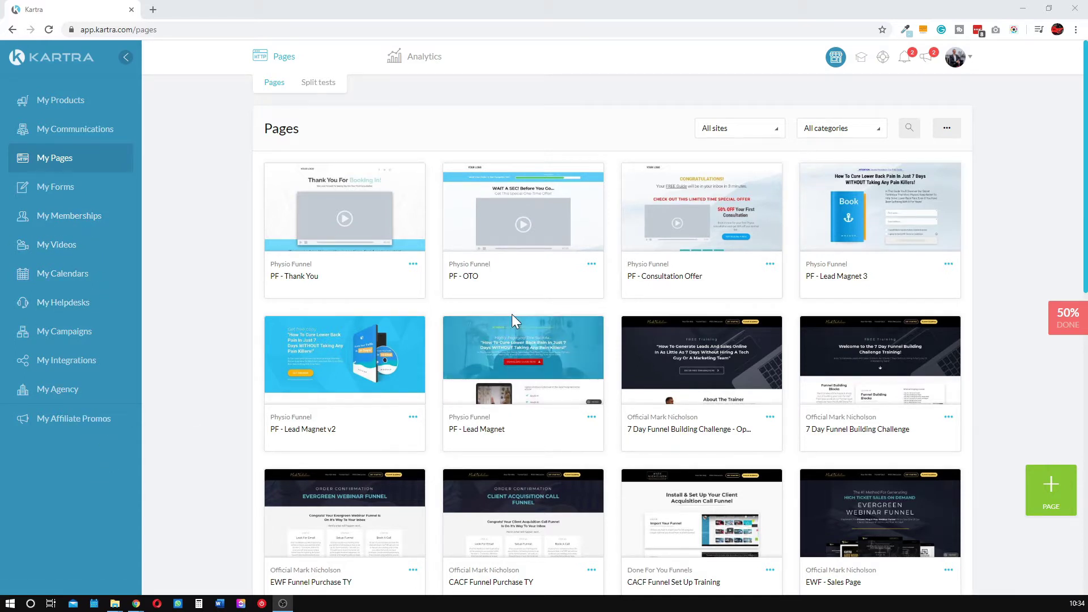
scroll(564, 355, "down", 7)
scroll(606, 422, "down", 3)
scroll(613, 442, "up", 10)
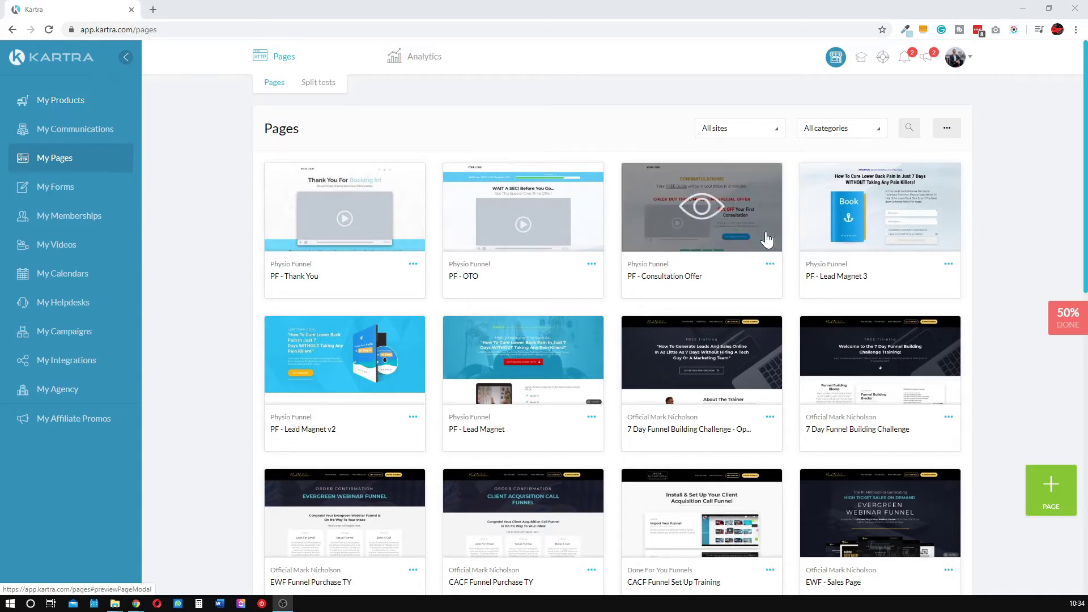
mouse_move(938, 347)
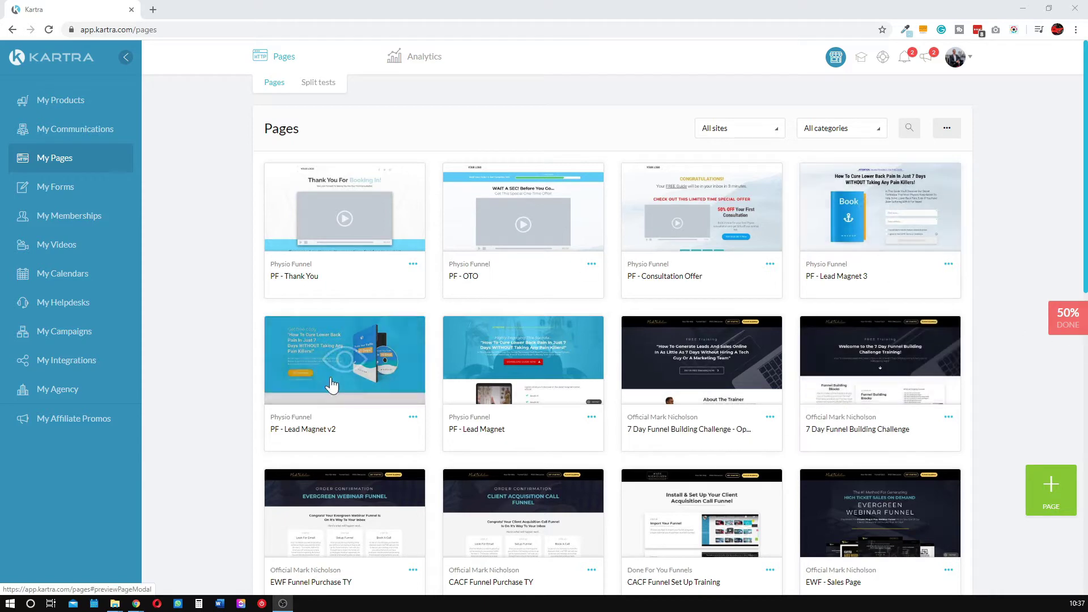
- Preview the existing PF - Lead Magnet v2 and PF - Lead Magnet 3 pages, closing each preview
scroll(437, 348, "down", 4)
scroll(525, 298, "up", 4)
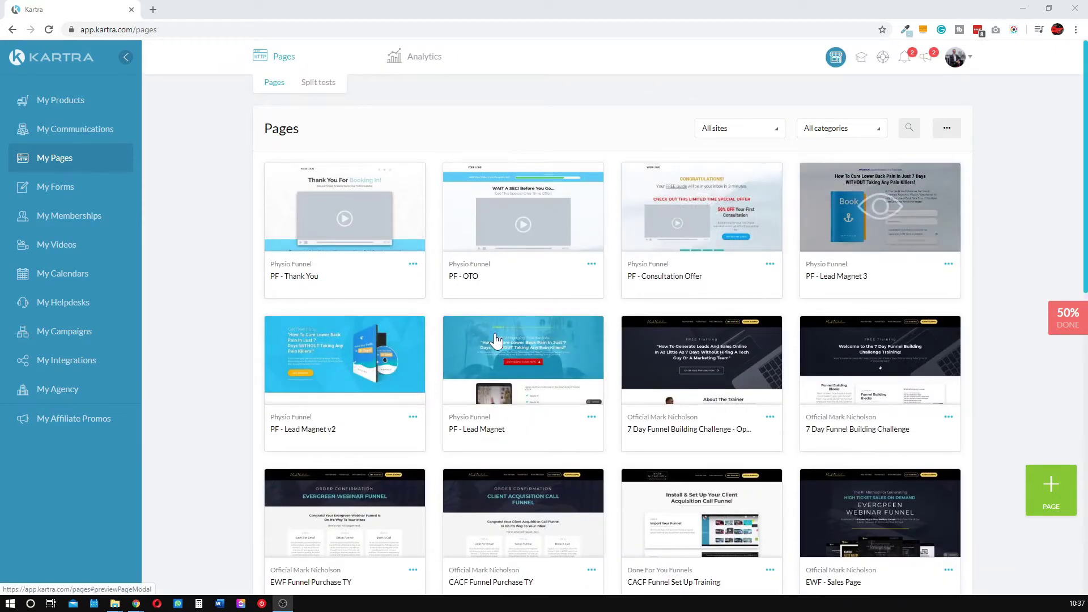
left_click(347, 367)
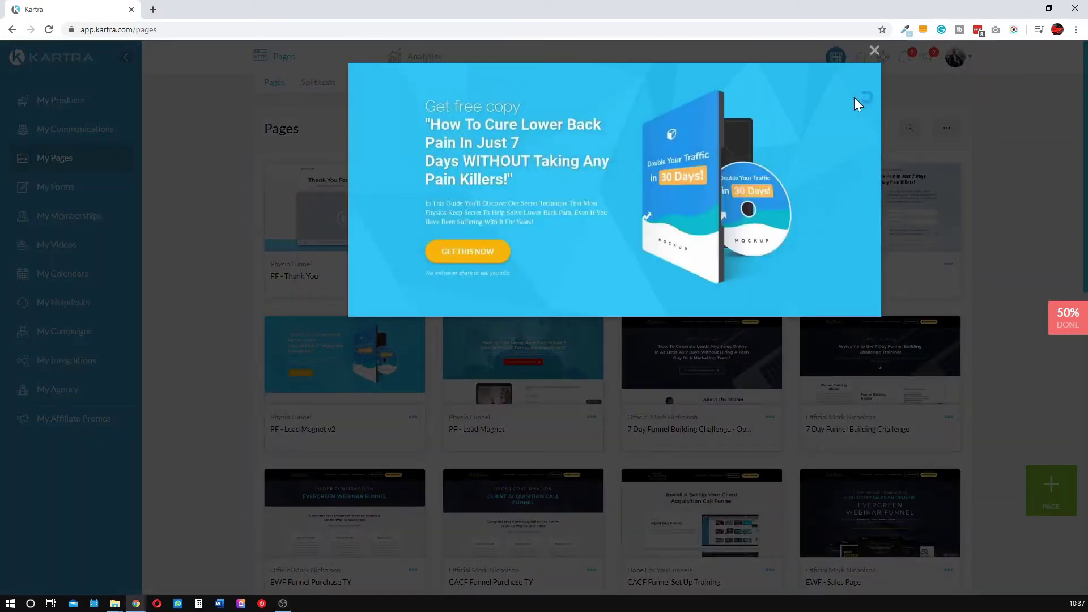
left_click(874, 51)
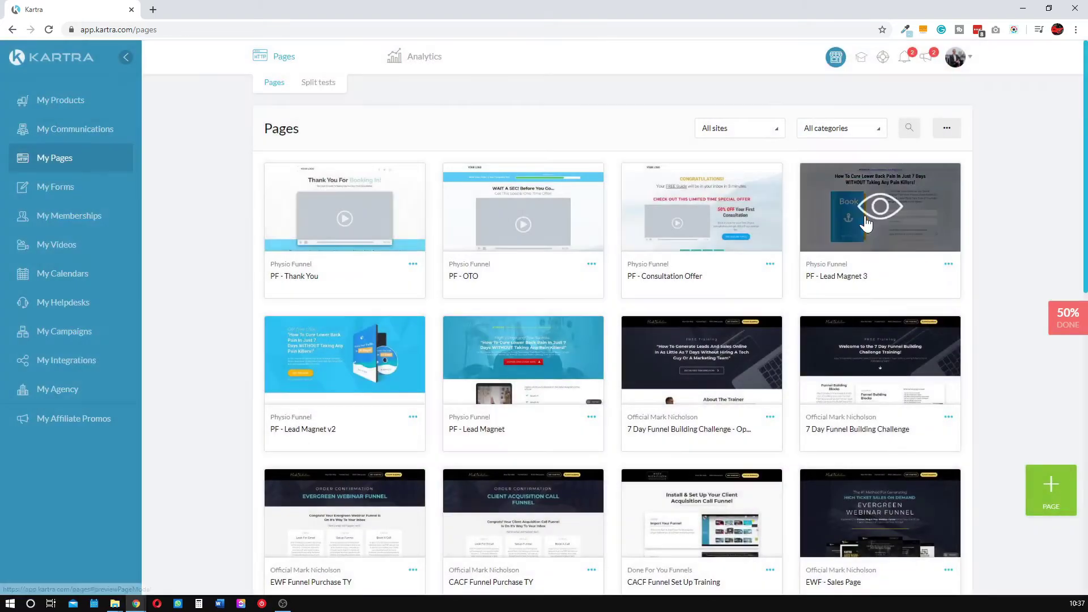
left_click(868, 209)
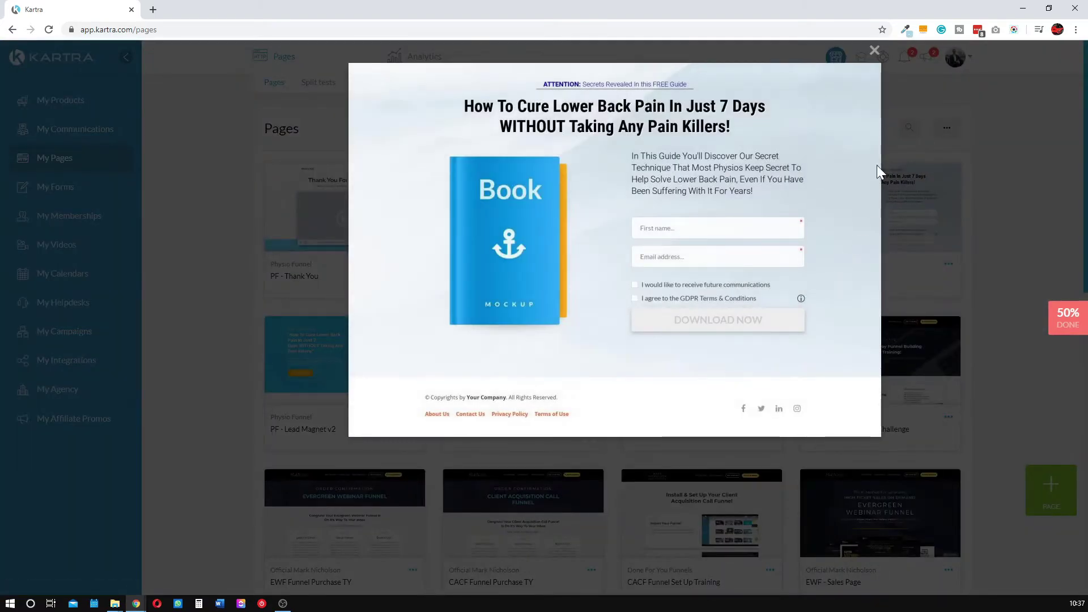
left_click(875, 50)
- Preview the full length of the PF - Lead Magnet page and close the preview
left_click(523, 361)
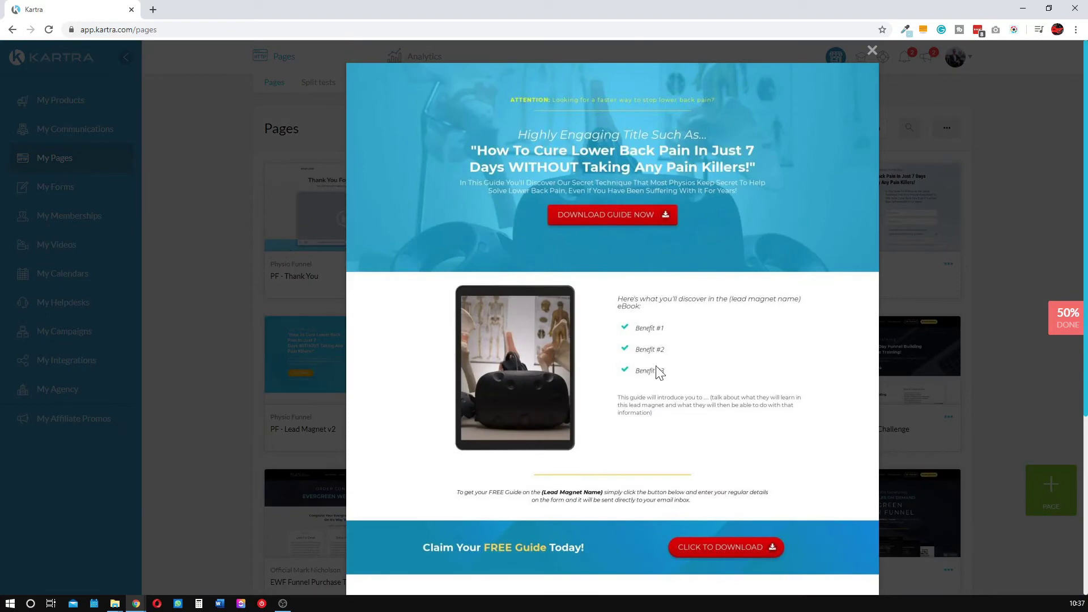
scroll(765, 413, "down", 5)
scroll(680, 448, "up", 4)
scroll(679, 442, "up", 1)
left_click(875, 51)
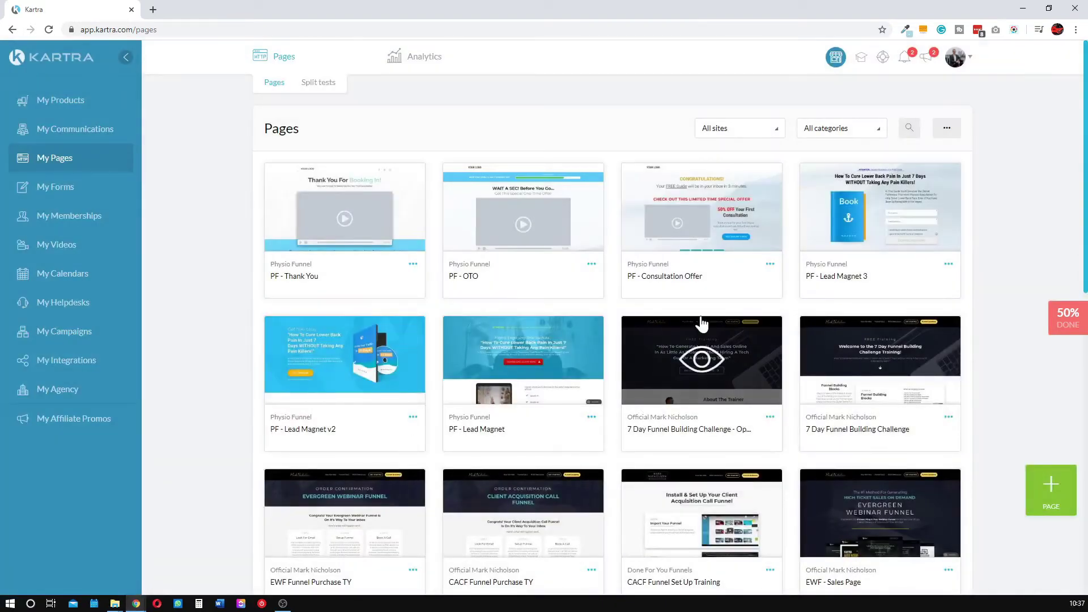
- Preview the 7 Day Funnel Building Challenge page with the free training offer and the PF - Lead Magnet v2 page
scroll(368, 243, "down", 6)
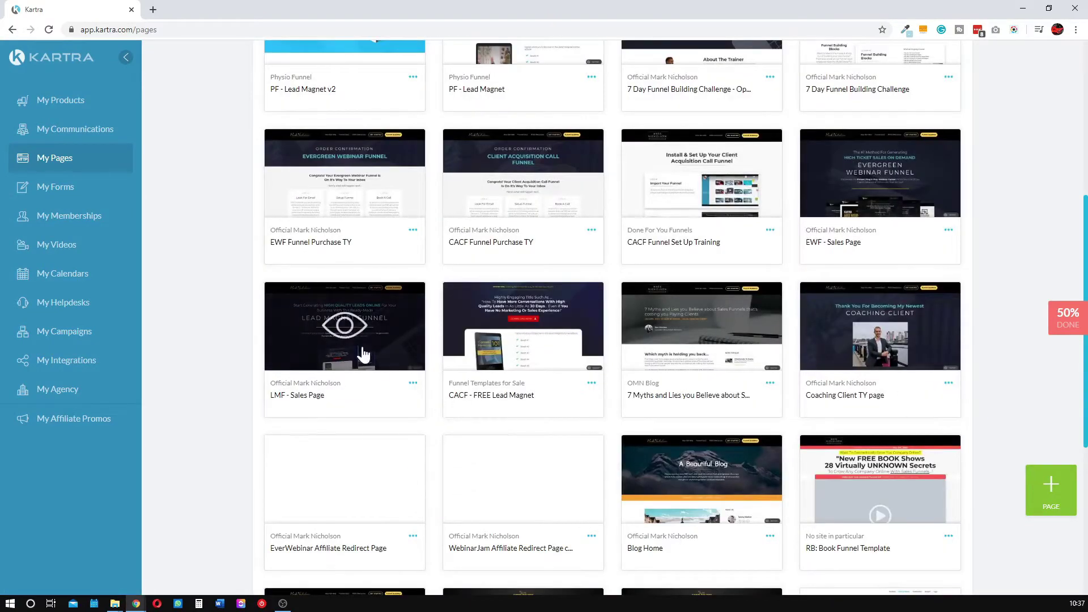
scroll(397, 350, "up", 4)
scroll(453, 387, "down", 4)
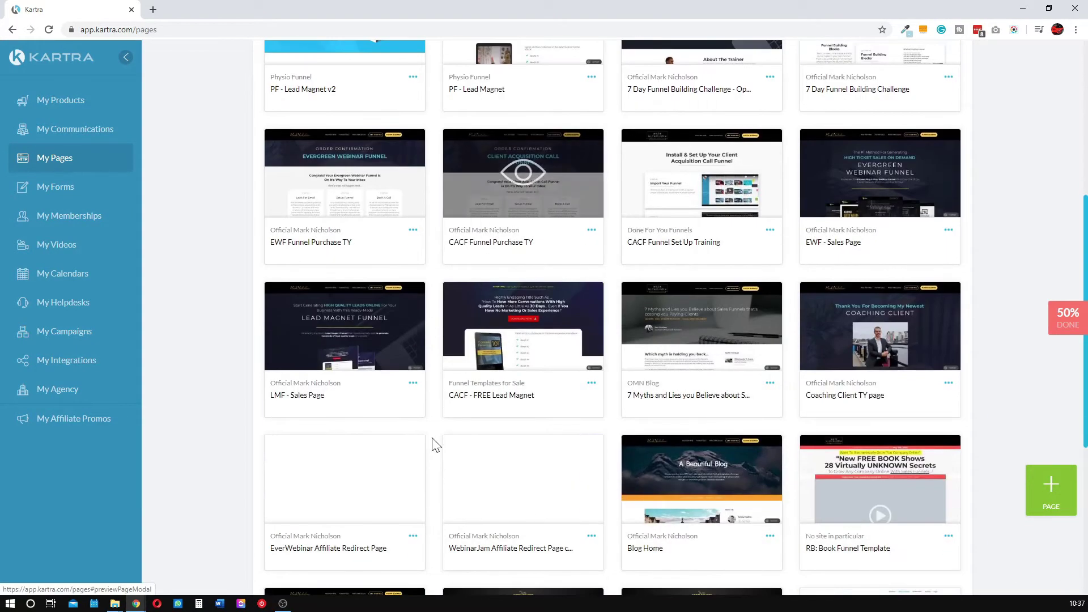
scroll(231, 504, "up", 3)
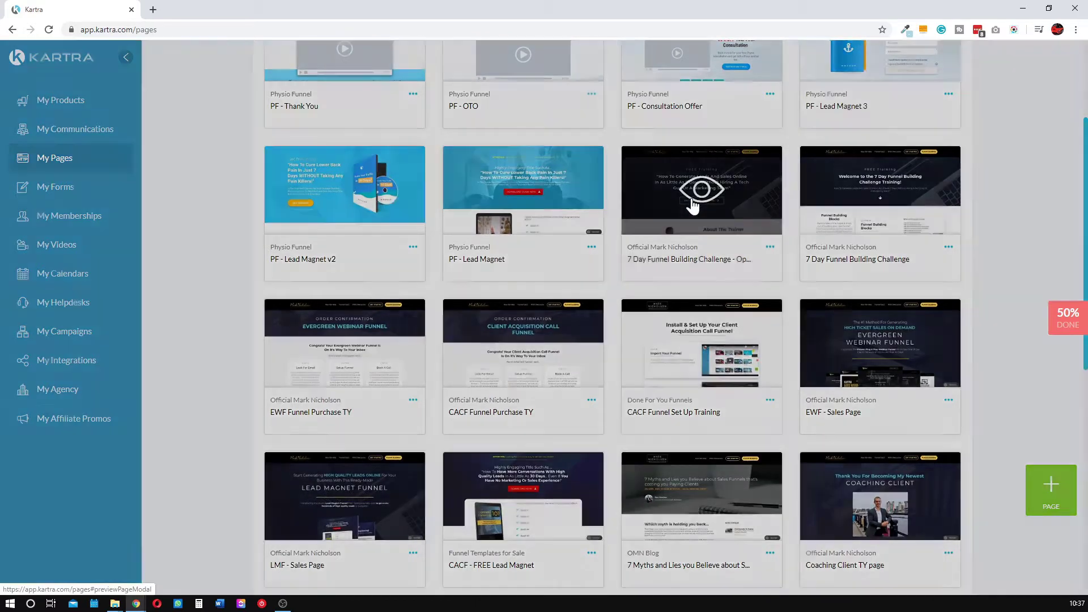
left_click(688, 211)
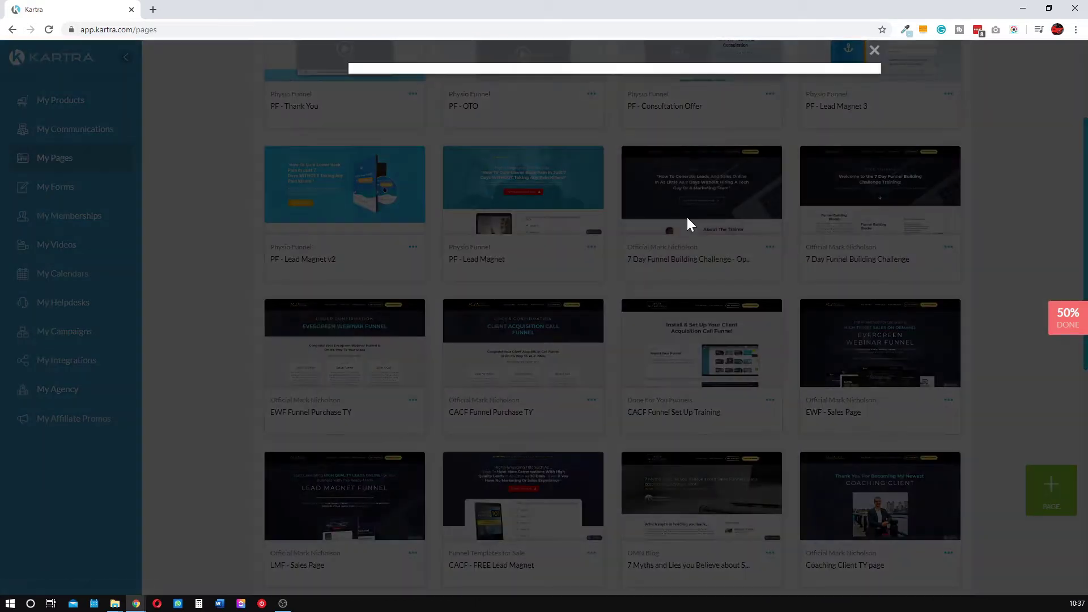
scroll(593, 457, "down", 3)
scroll(733, 283, "up", 3)
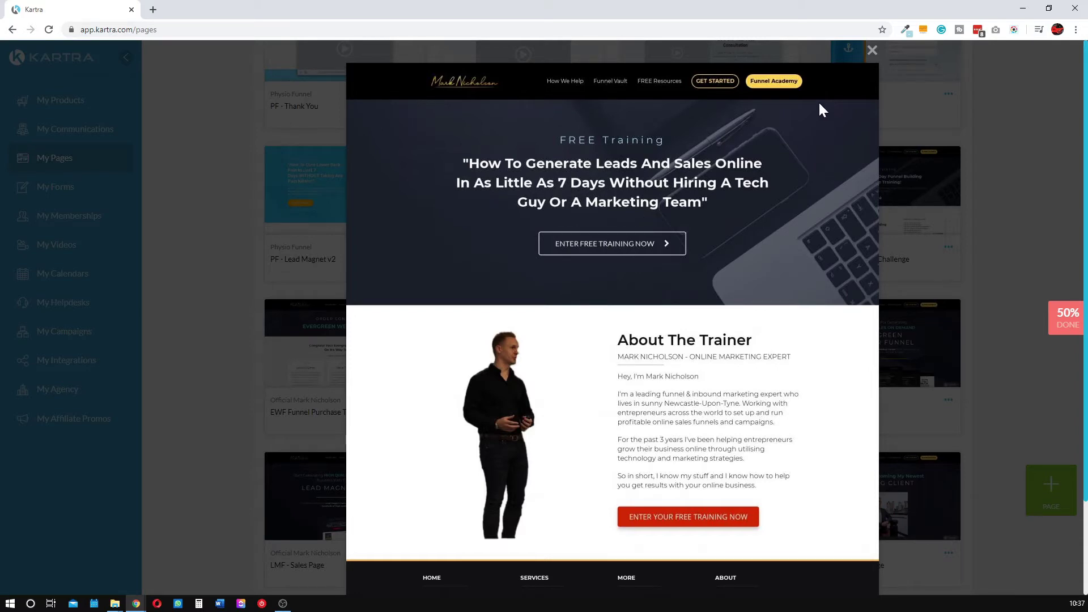
left_click(872, 50)
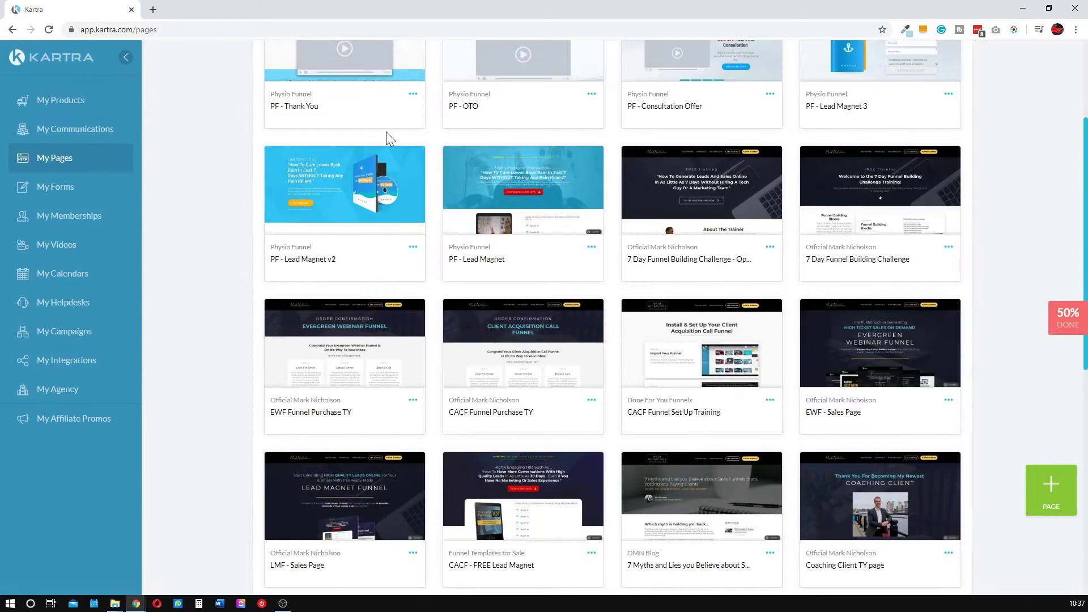
left_click(333, 177)
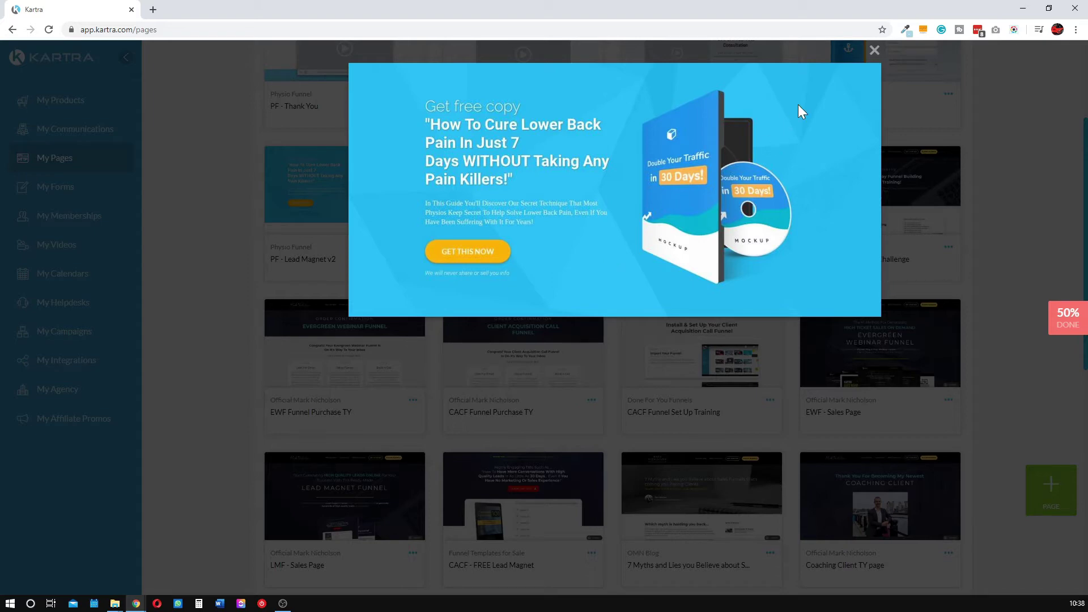
left_click(874, 51)
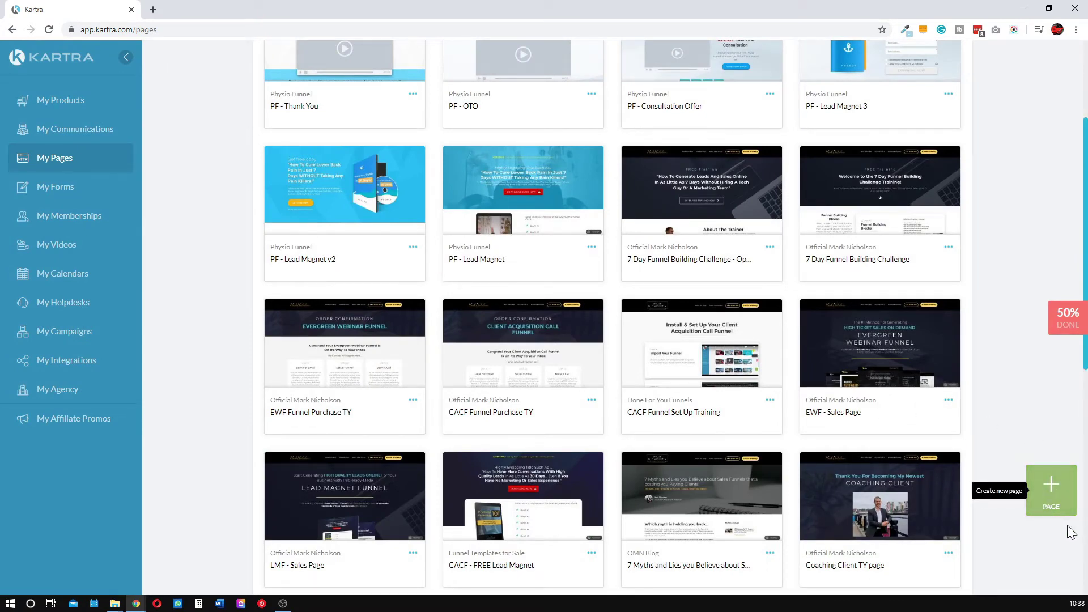
- Start creating a new page and display the Squeeze Pages template category
left_click(1050, 489)
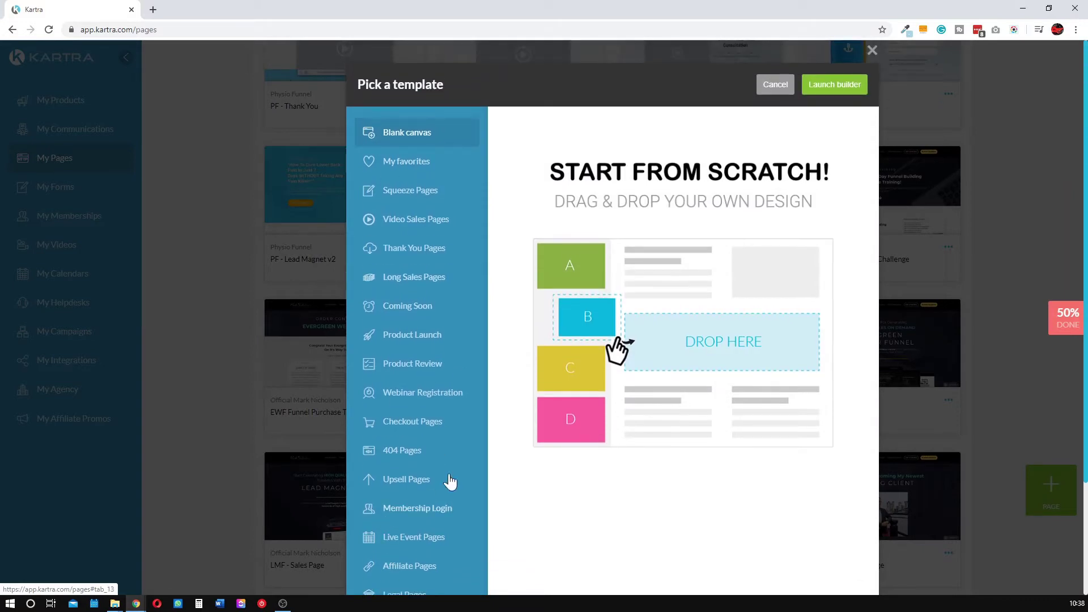
scroll(449, 478, "down", 2)
scroll(474, 513, "up", 2)
left_click(415, 193)
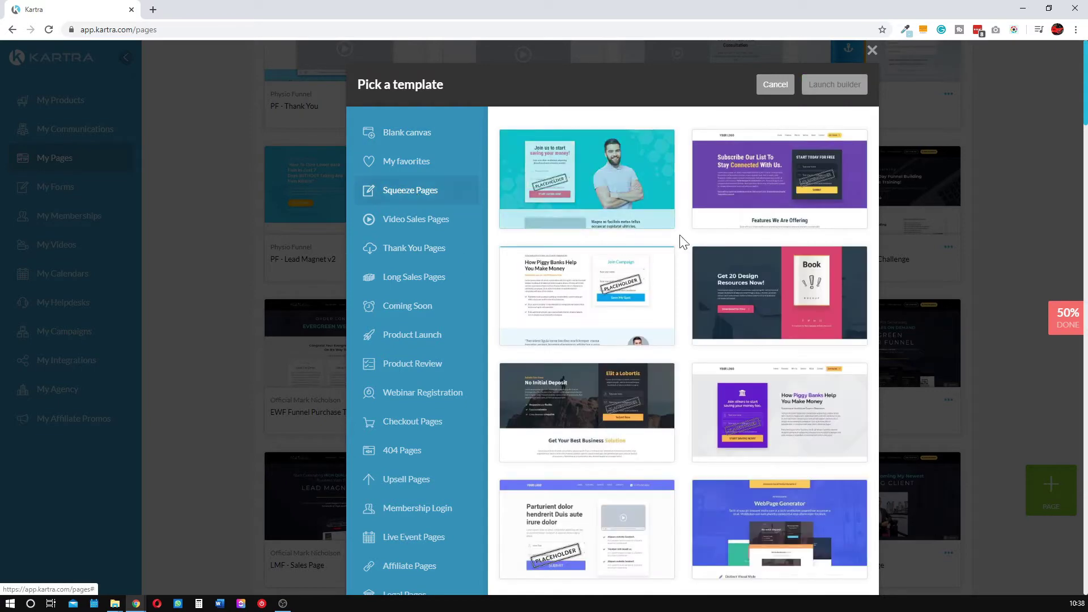
- Preview the "Get 20 Design Resources Now!" template and the potted-plant "Consequat Lum" template, closing each preview
scroll(719, 474, "down", 3)
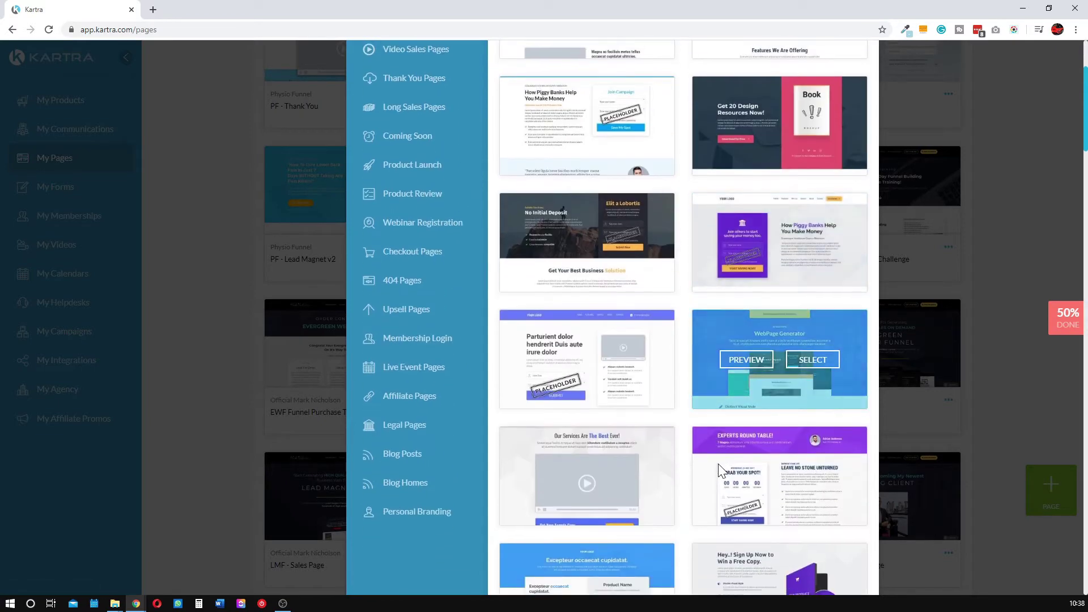
left_click(747, 127)
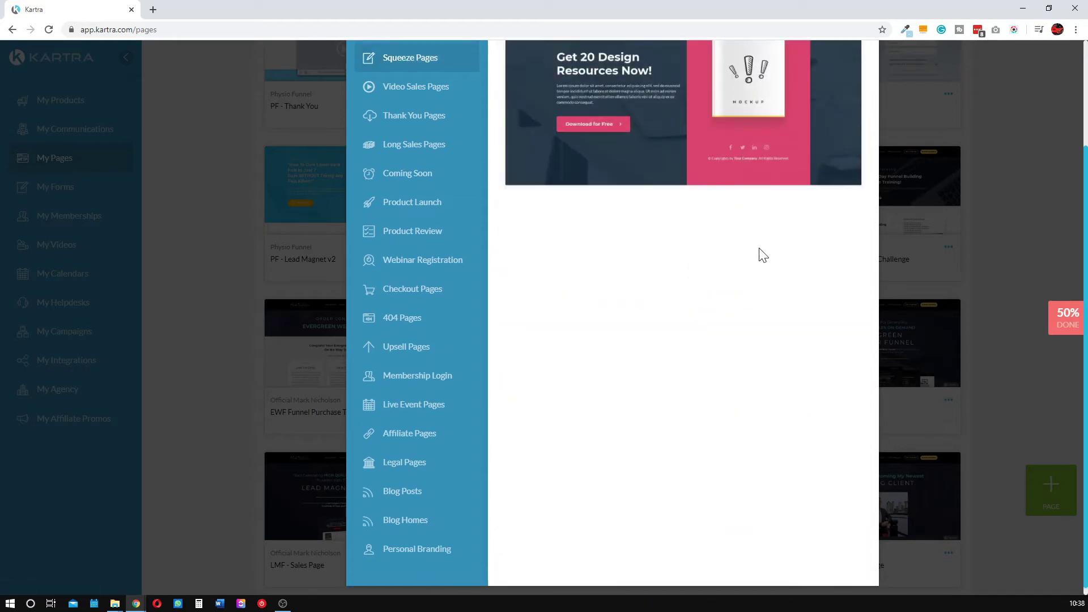
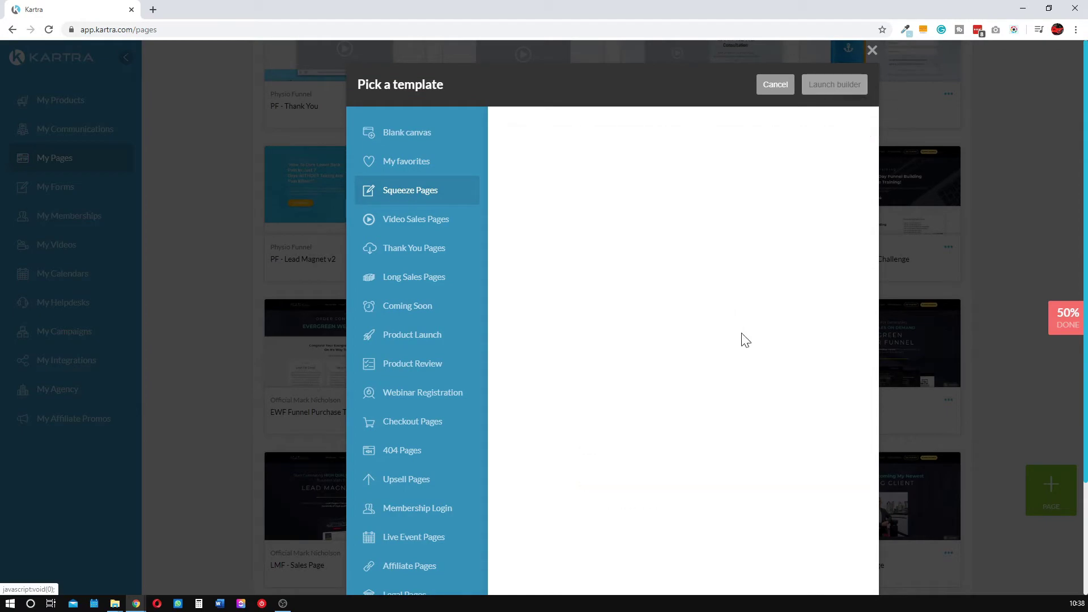
scroll(708, 378, "down", 15)
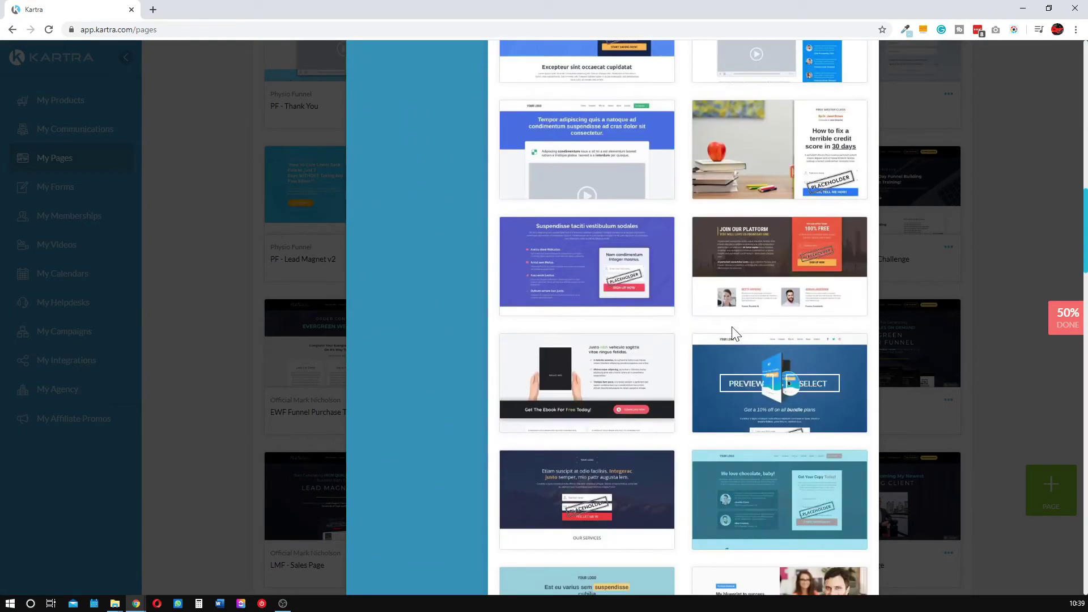
scroll(719, 224, "up", 5)
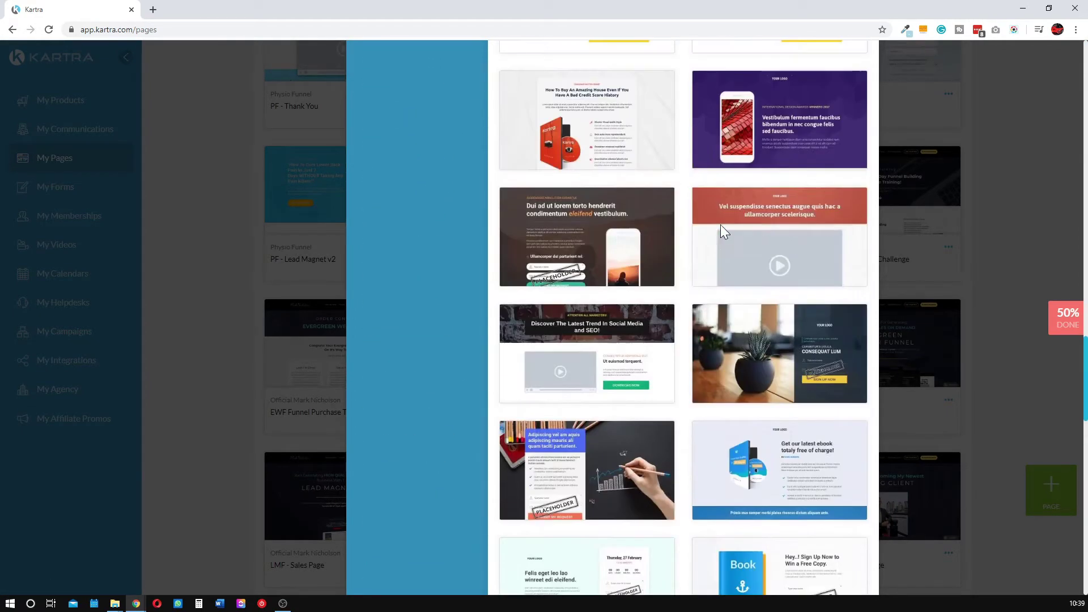
scroll(820, 322, "down", 2)
left_click(747, 240)
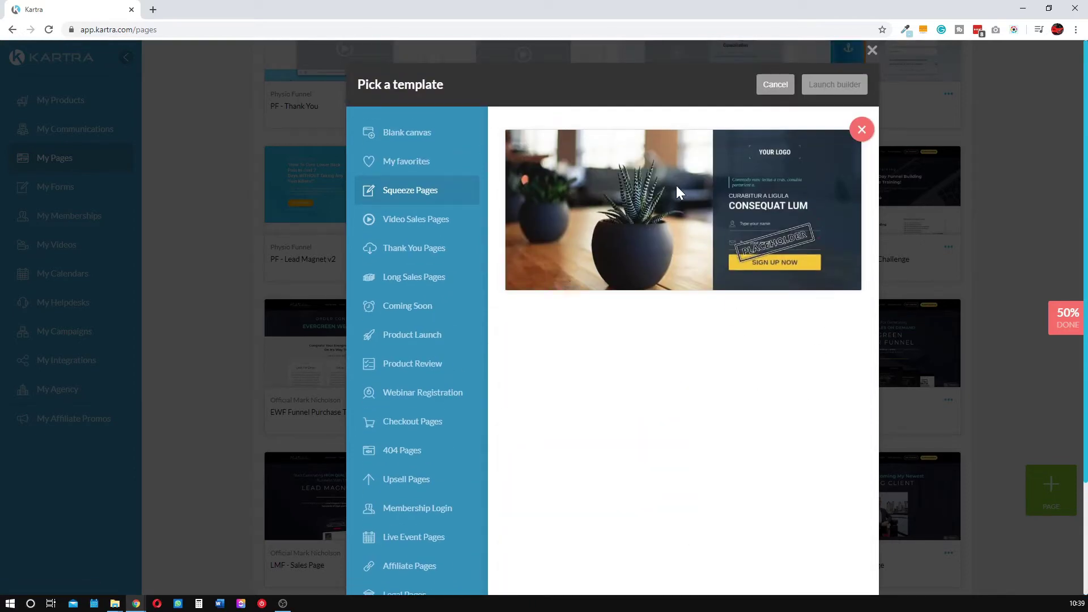
left_click(855, 133)
- Preview the "How To Buy An Amazing House Even If You Have A Bad Credit Score History" template and close it
scroll(716, 403, "down", 10)
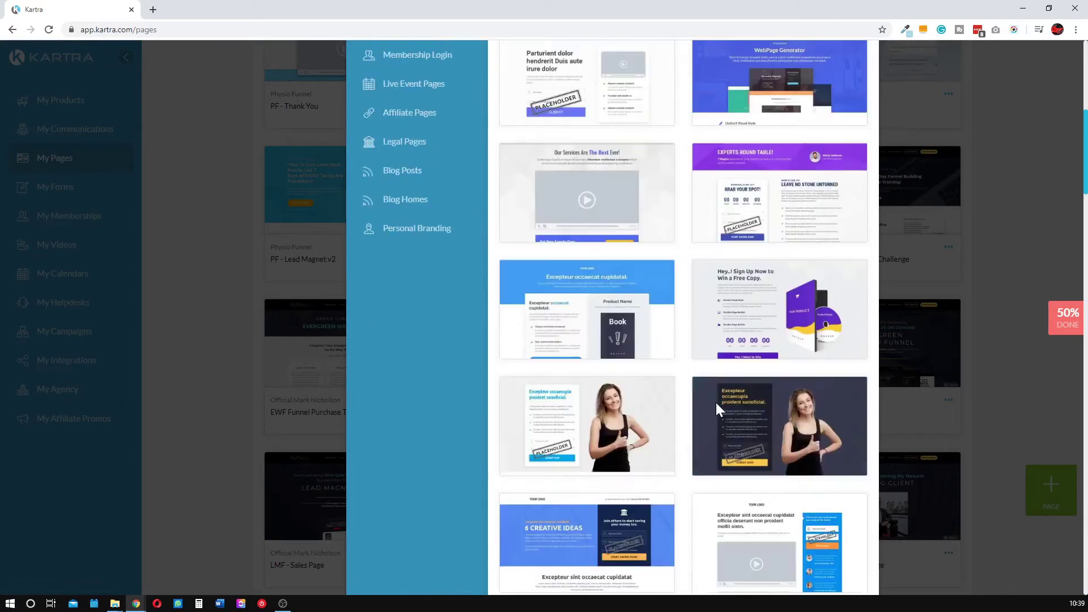
scroll(688, 409, "down", 15)
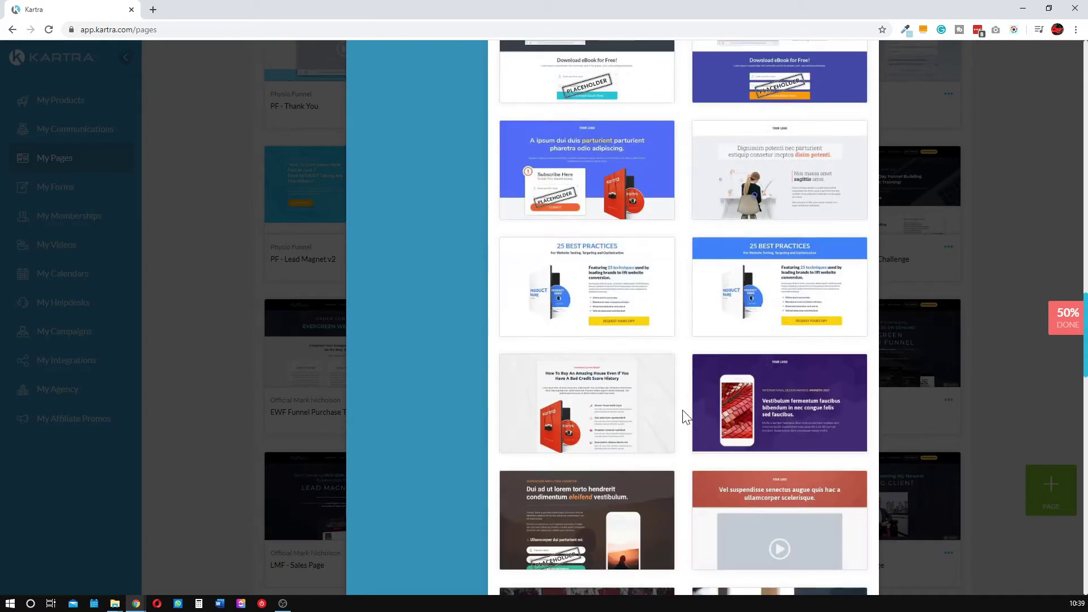
scroll(635, 359, "up", 5)
left_click(633, 346)
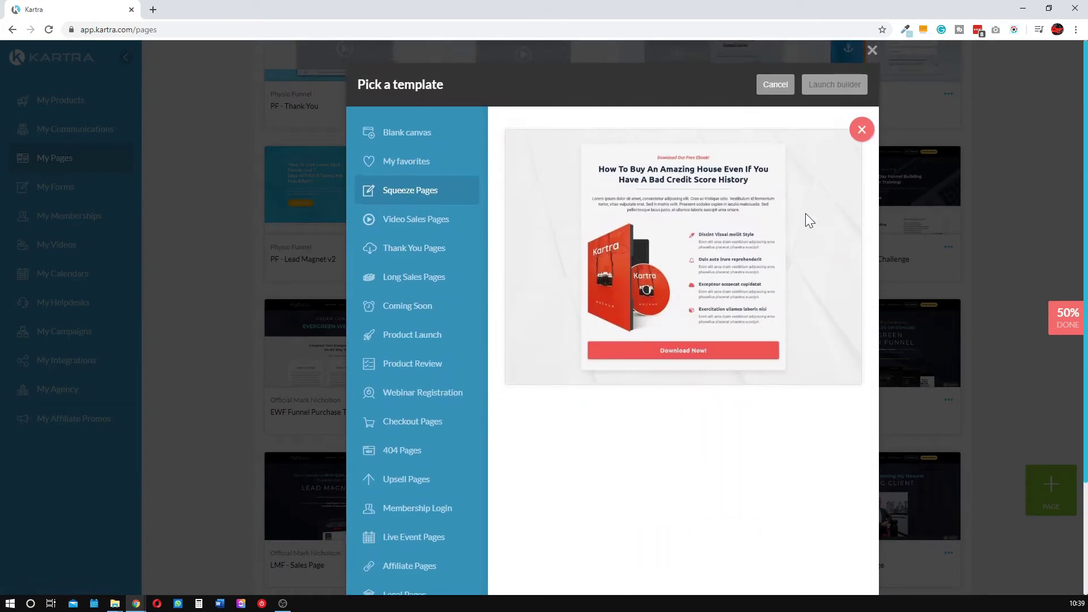
left_click(862, 130)
- Examine the remaining squeeze page templates through to the end of the list
scroll(662, 317, "down", 8)
scroll(665, 324, "down", 10)
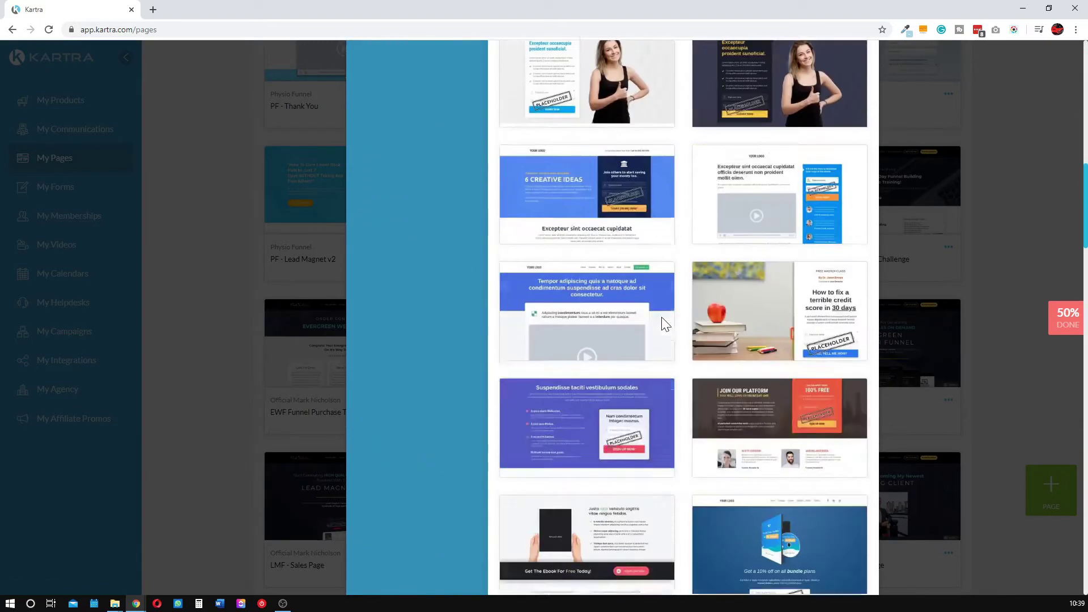
scroll(671, 331, "down", 5)
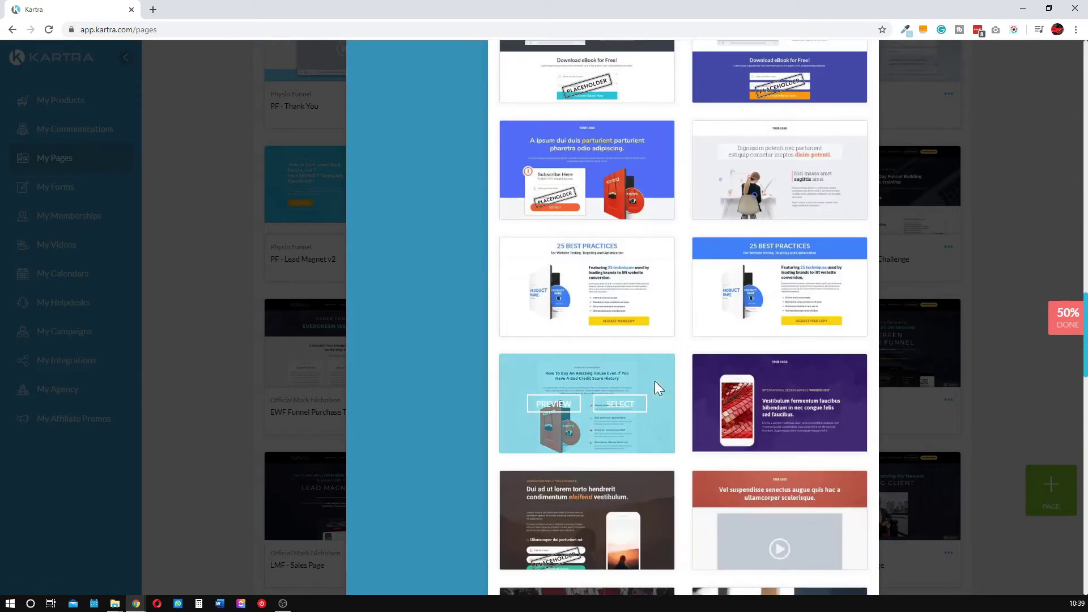
scroll(686, 358, "down", 6)
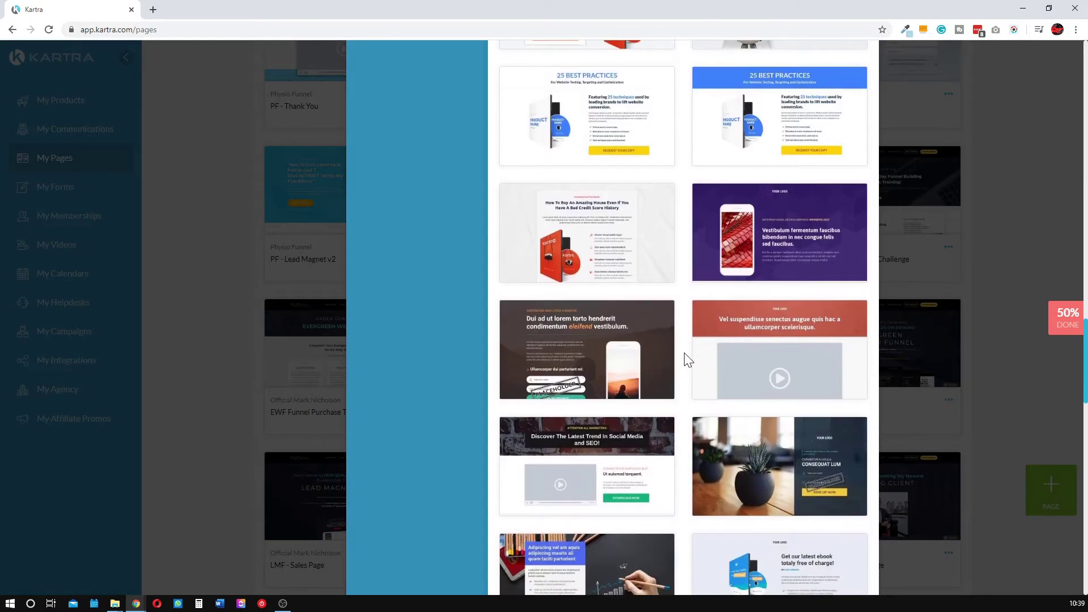
scroll(686, 358, "down", 10)
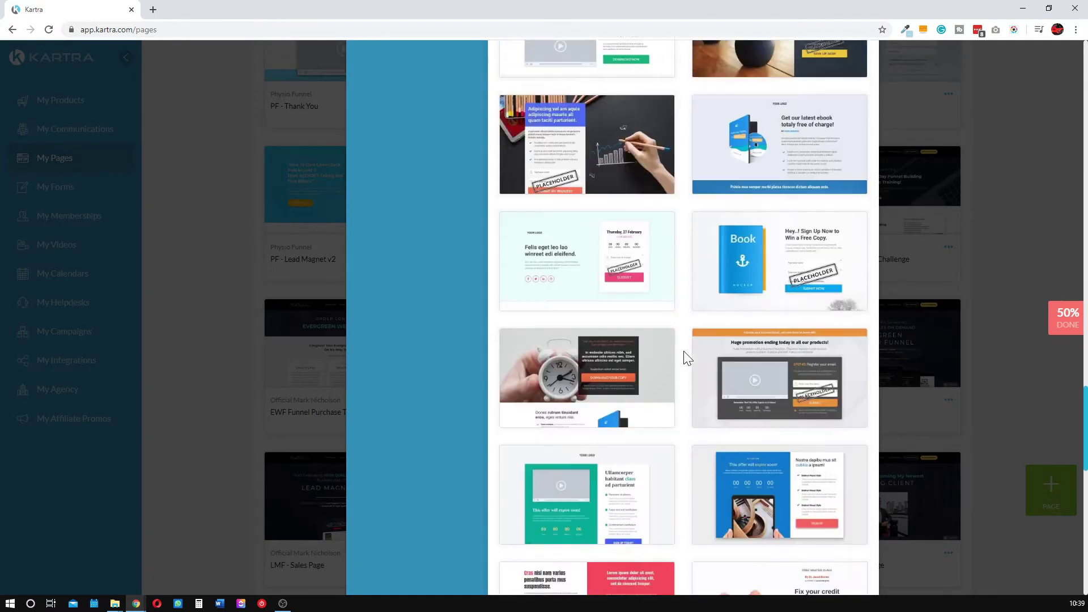
scroll(687, 353, "down", 3)
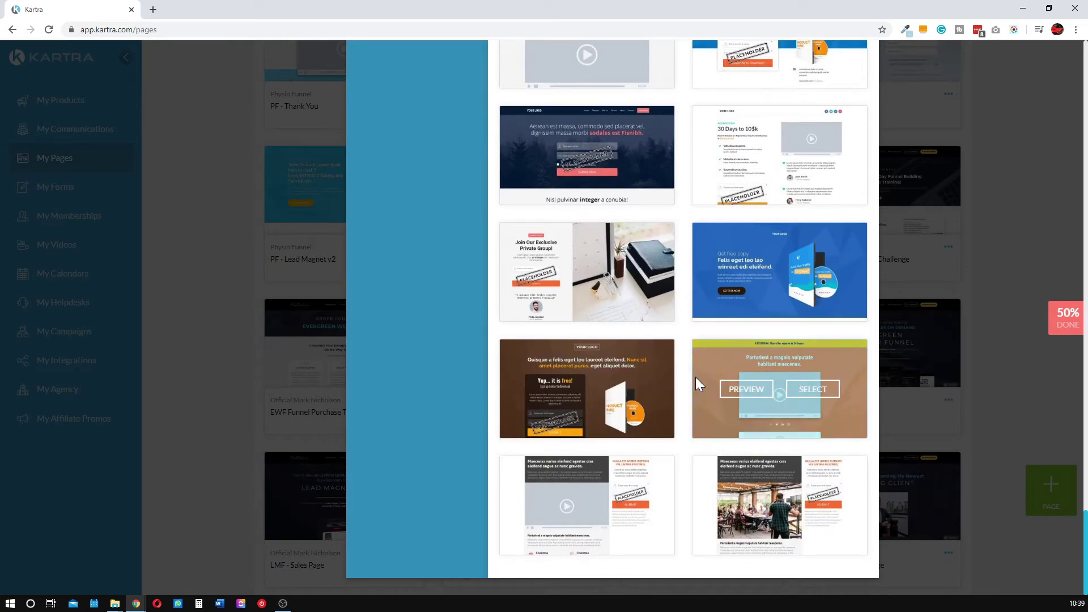
scroll(689, 401, "up", 7)
scroll(688, 411, "down", 1)
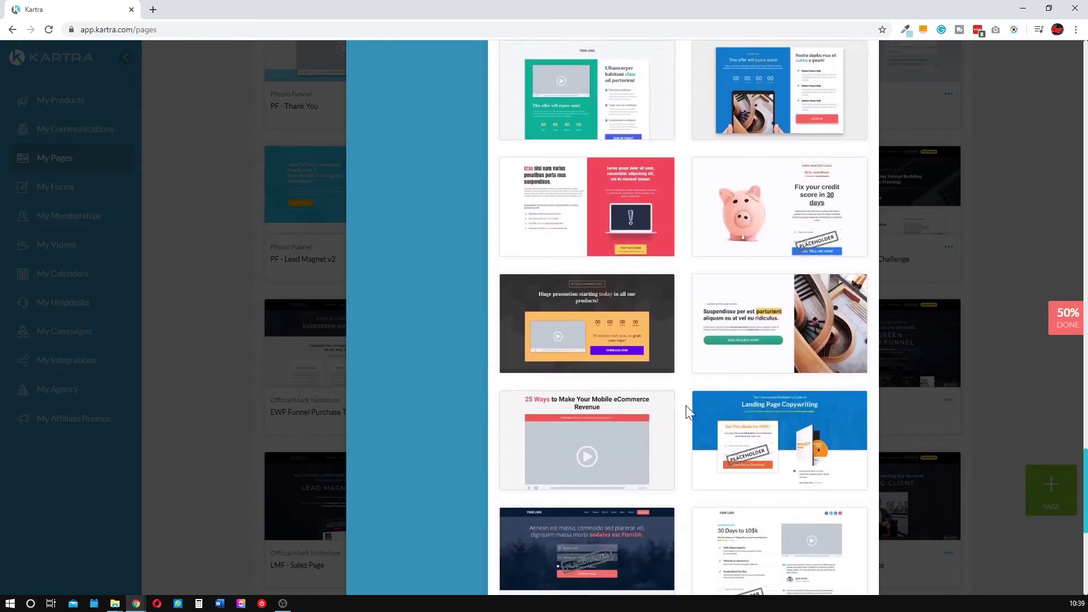
scroll(690, 397, "up", 7)
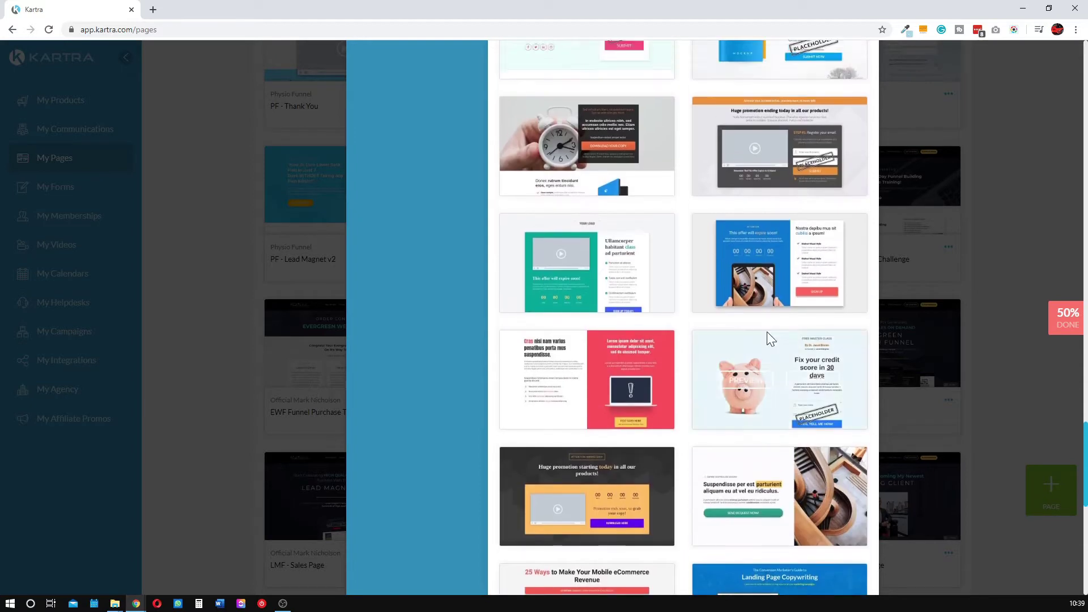
scroll(667, 389, "up", 2)
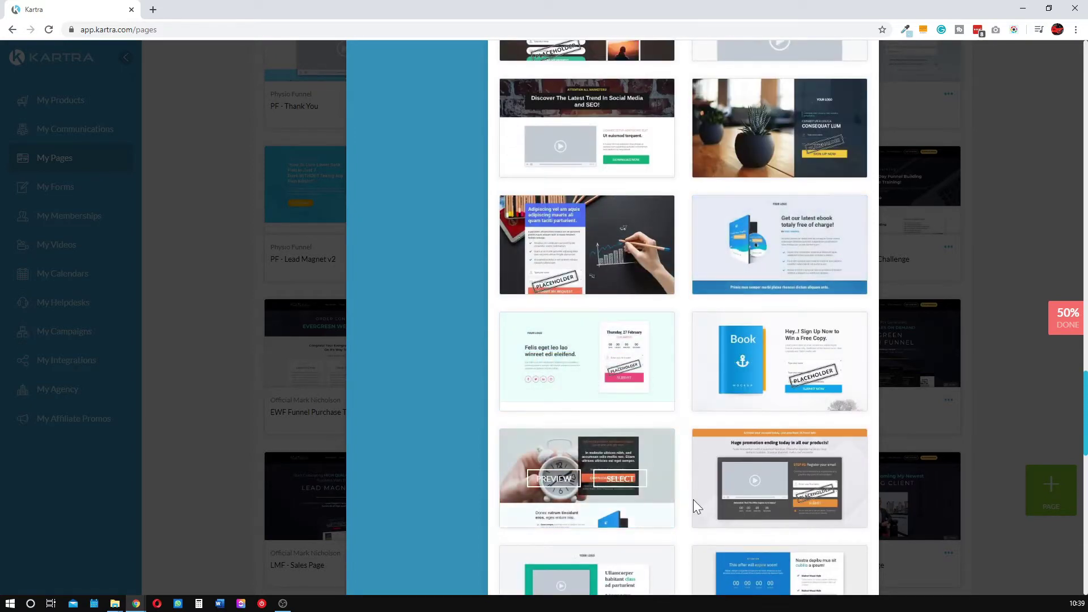
- Select the "25 Best Practices" squeeze page template with the blue header and launch the builder with it
scroll(664, 494, "up", 5)
scroll(669, 477, "up", 5)
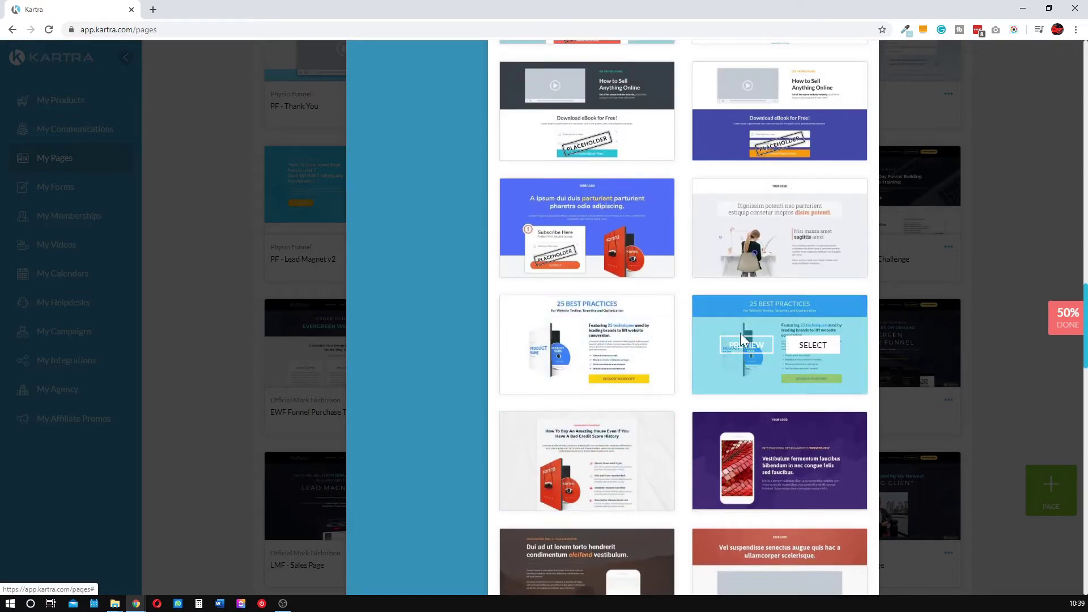
left_click(820, 352)
scroll(823, 267, "up", 5)
scroll(822, 221, "up", 10)
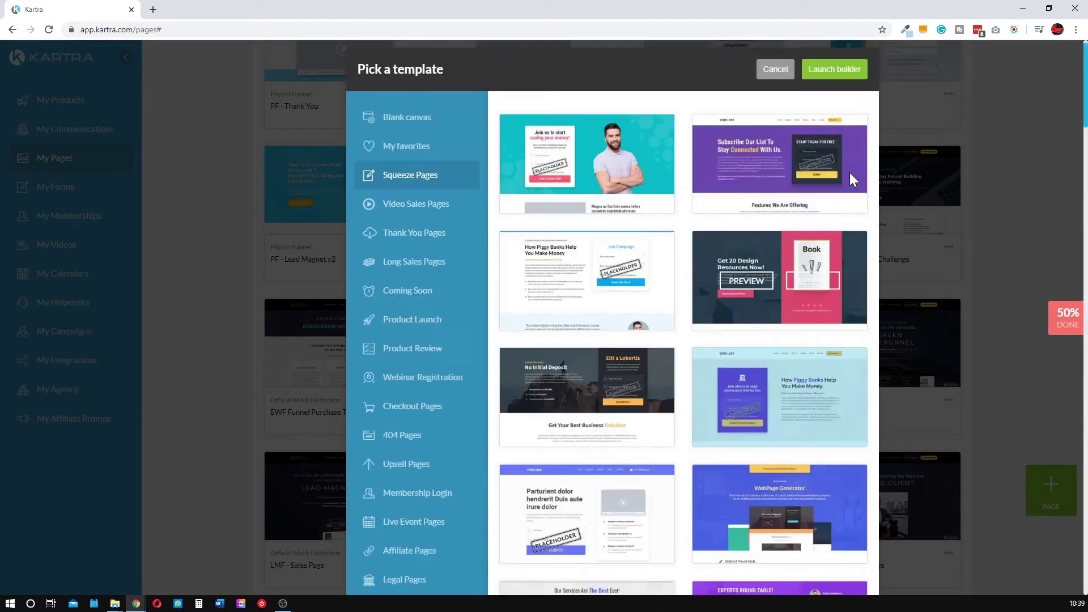
left_click(834, 85)
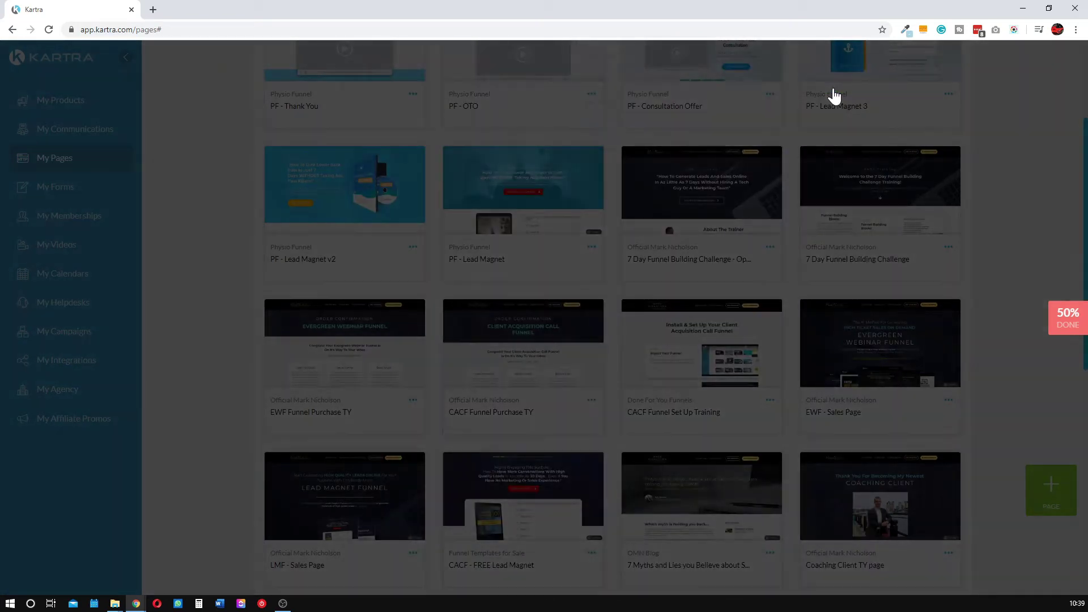
- Create the new page as "LM Demo Page" with "No category in particular" and "No site in particular"
type("LM Demo Page")
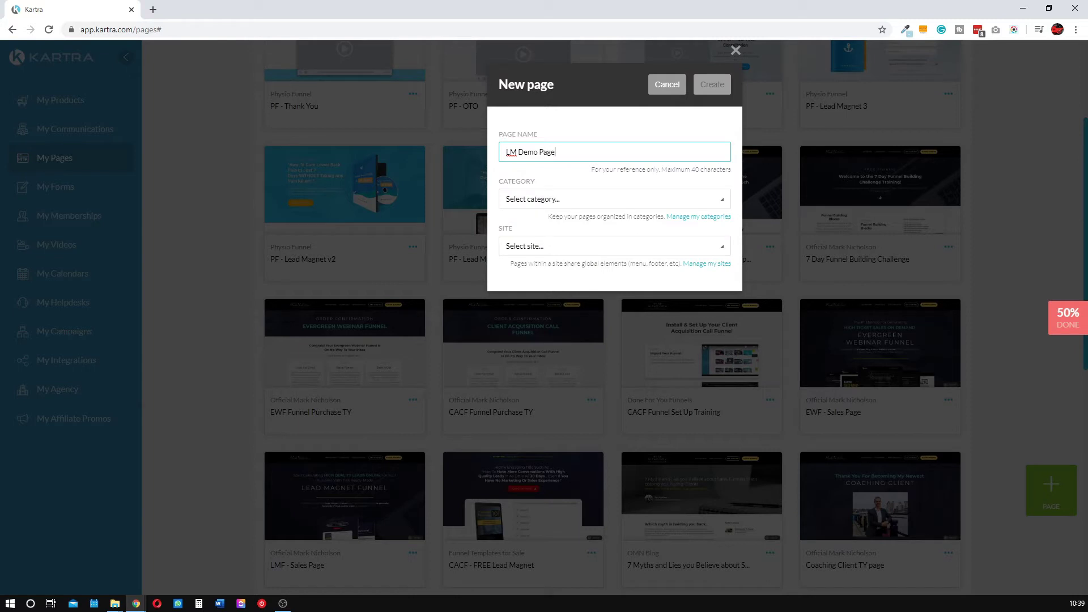
left_click(561, 199)
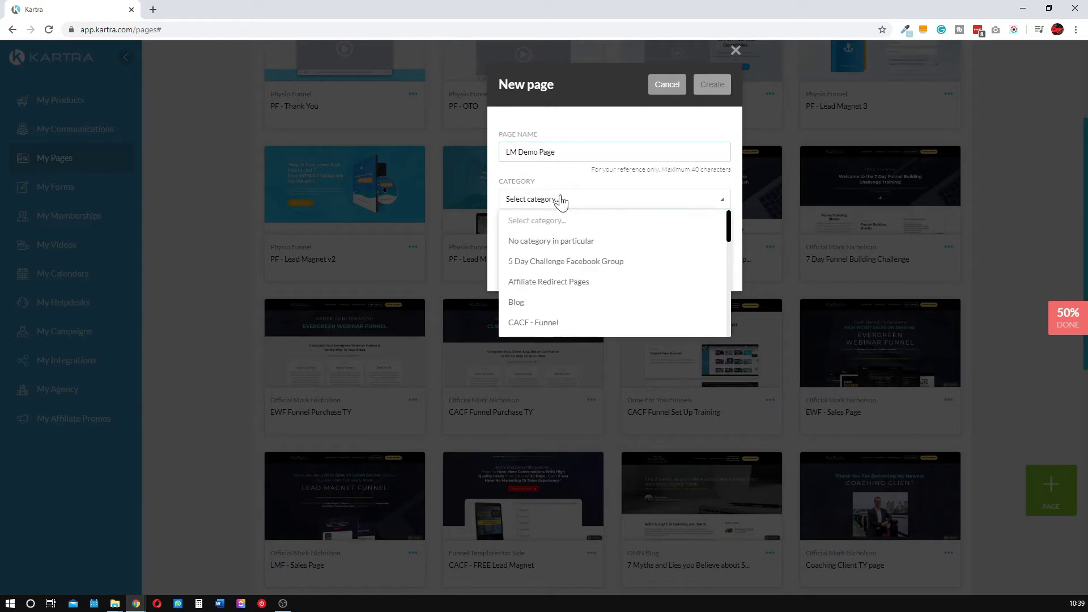
left_click(553, 243)
left_click(558, 246)
left_click(533, 289)
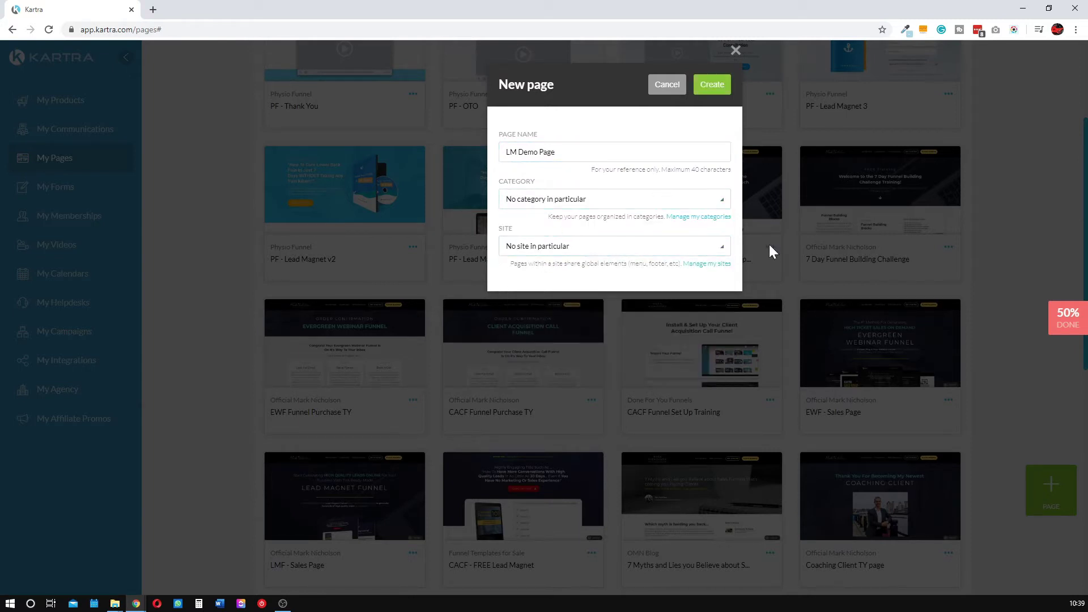
left_click(697, 94)
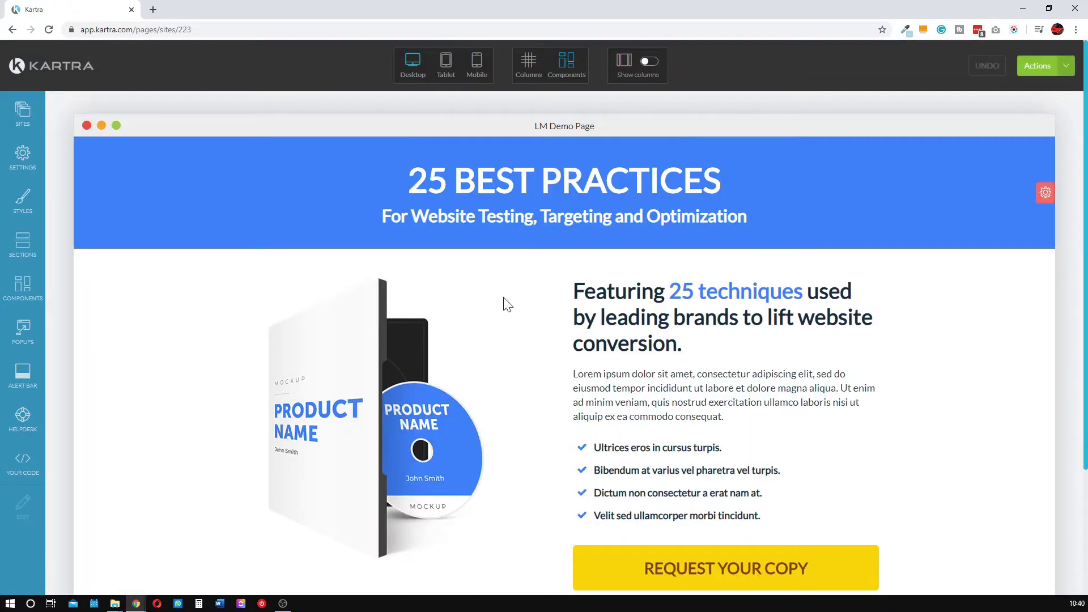
- Review the template's layout from the blue header down to the request button and footer
scroll(510, 309, "down", 2)
scroll(567, 340, "down", 1)
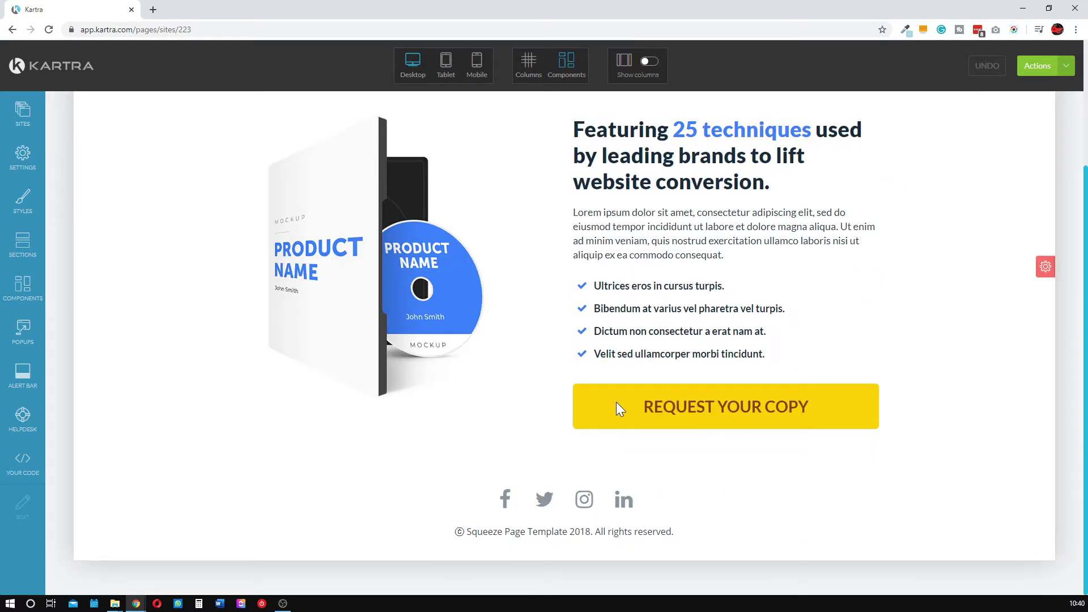
scroll(616, 403, "up", 3)
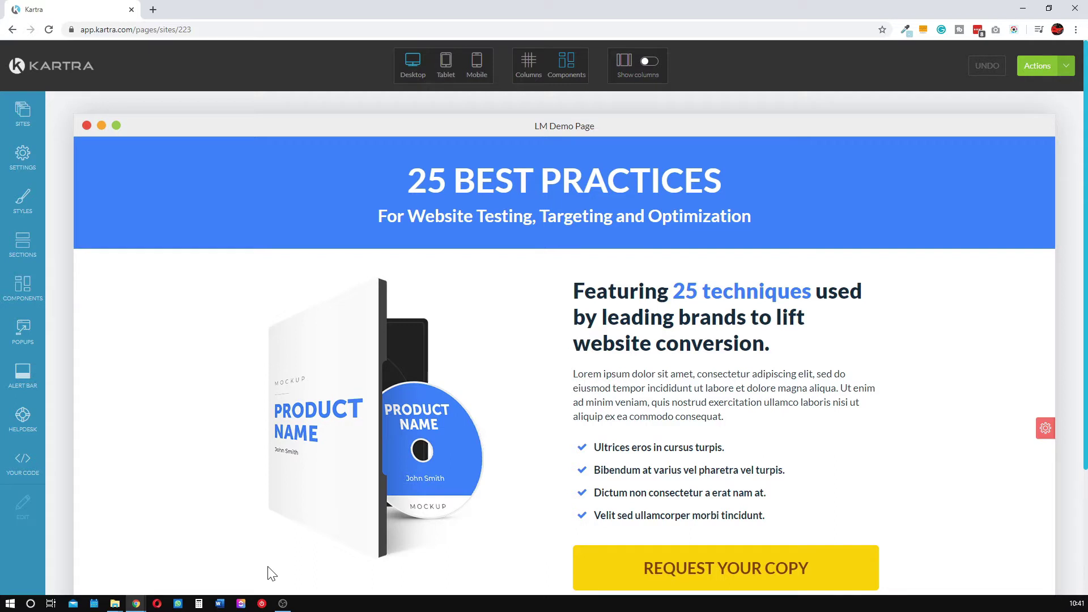
scroll(388, 518, "down", 3)
scroll(664, 394, "up", 3)
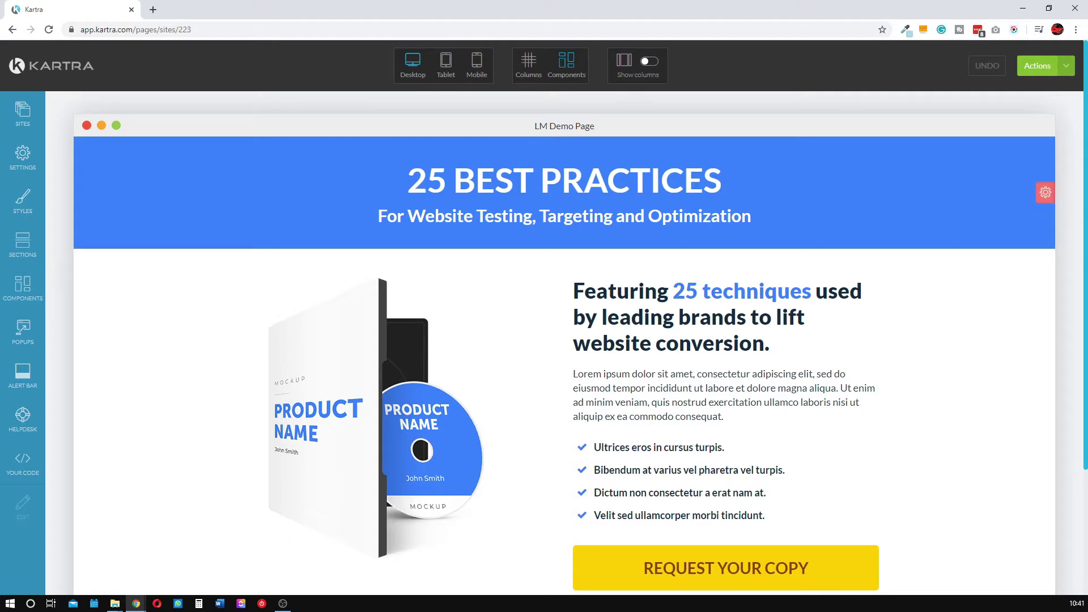
- Replace the main headline in the blue header with "How To Lose 30Lbs in 30 Days"
mouse_move(545, 170)
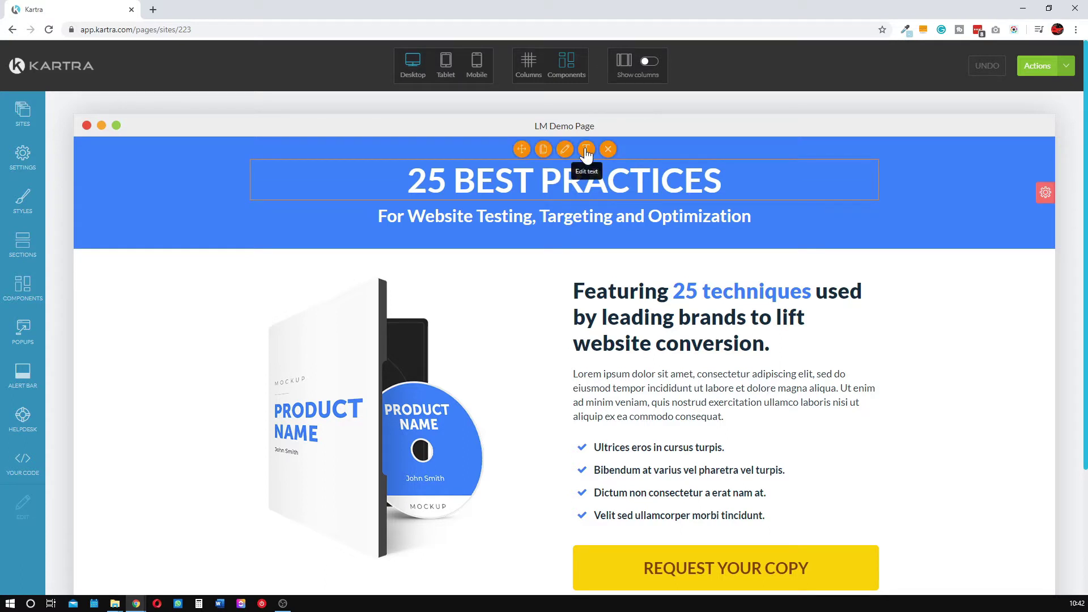
left_click(587, 150)
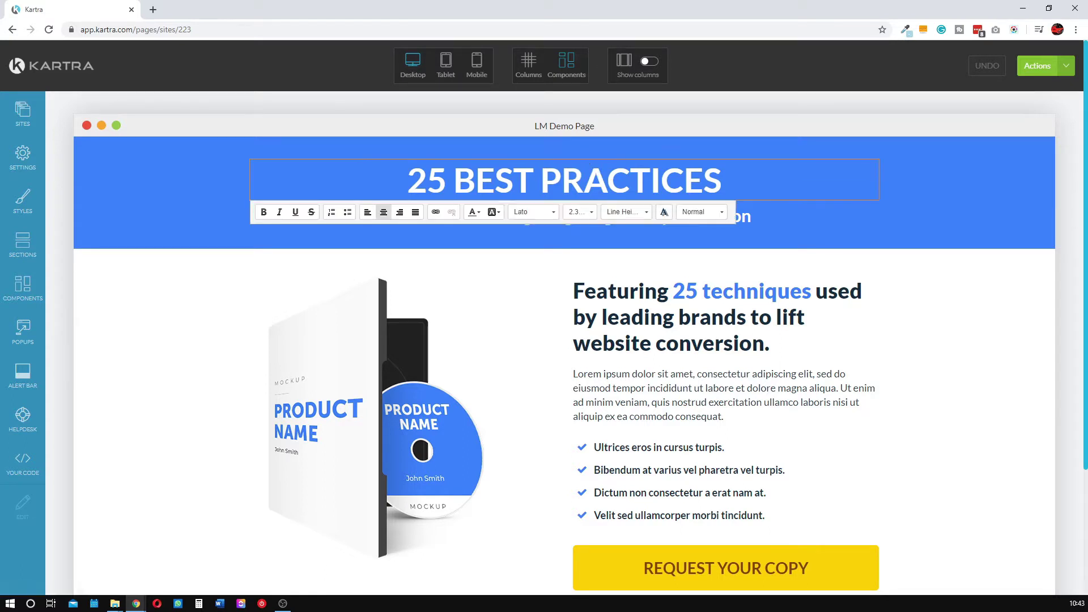
left_click_drag(722, 181, 535, 180)
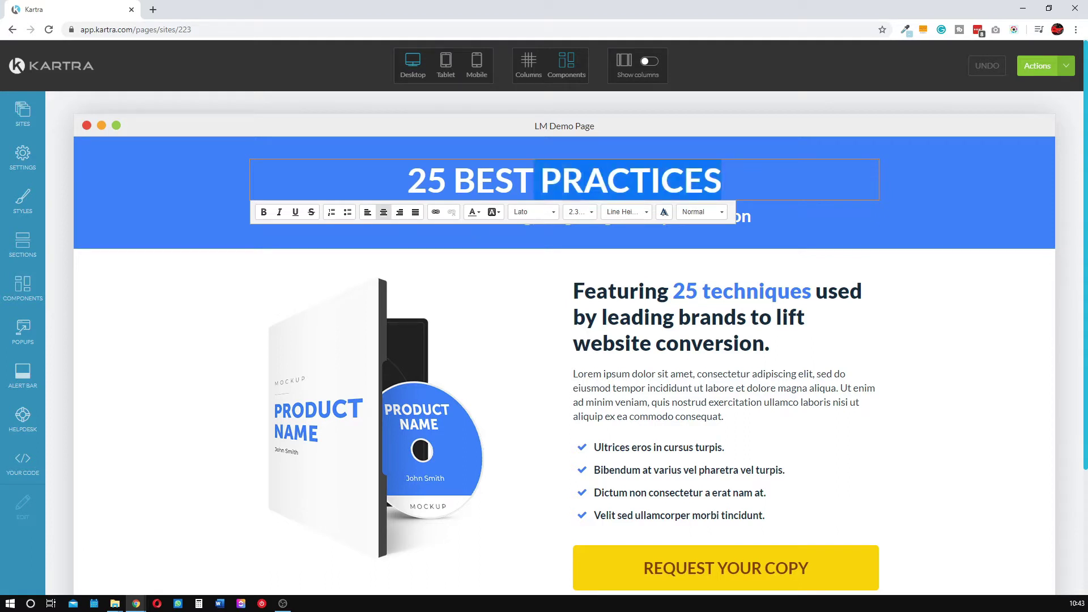
left_click_drag(722, 180, 407, 180)
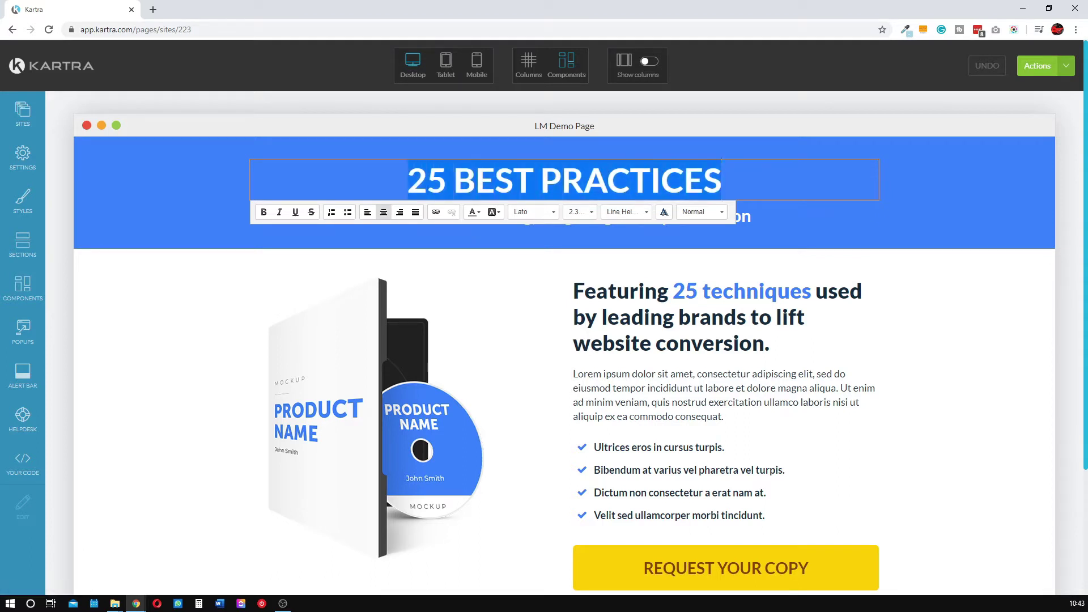
type("How To Lo")
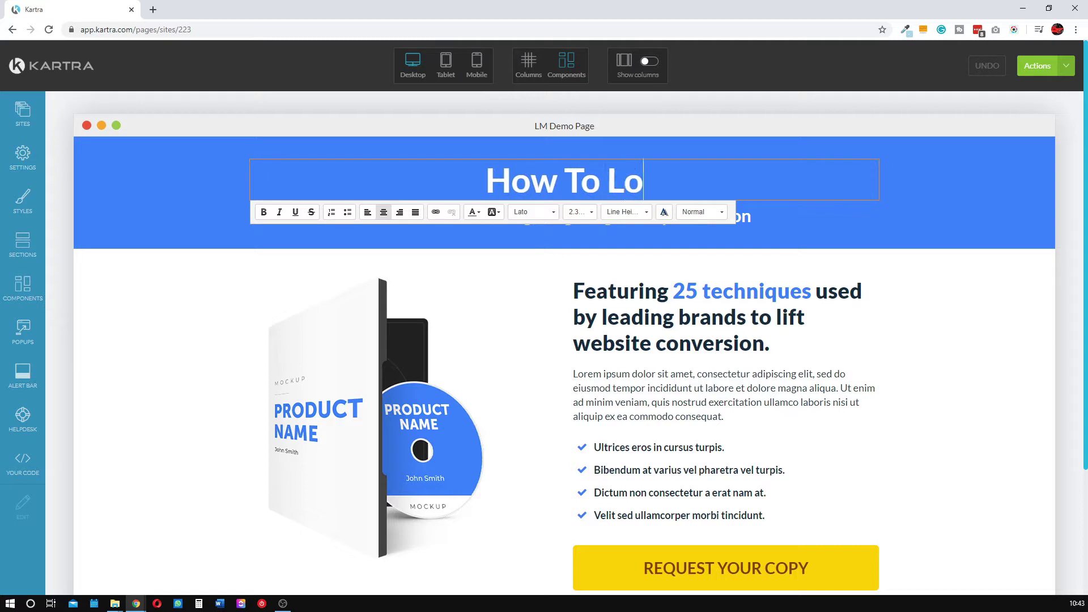
type("se")
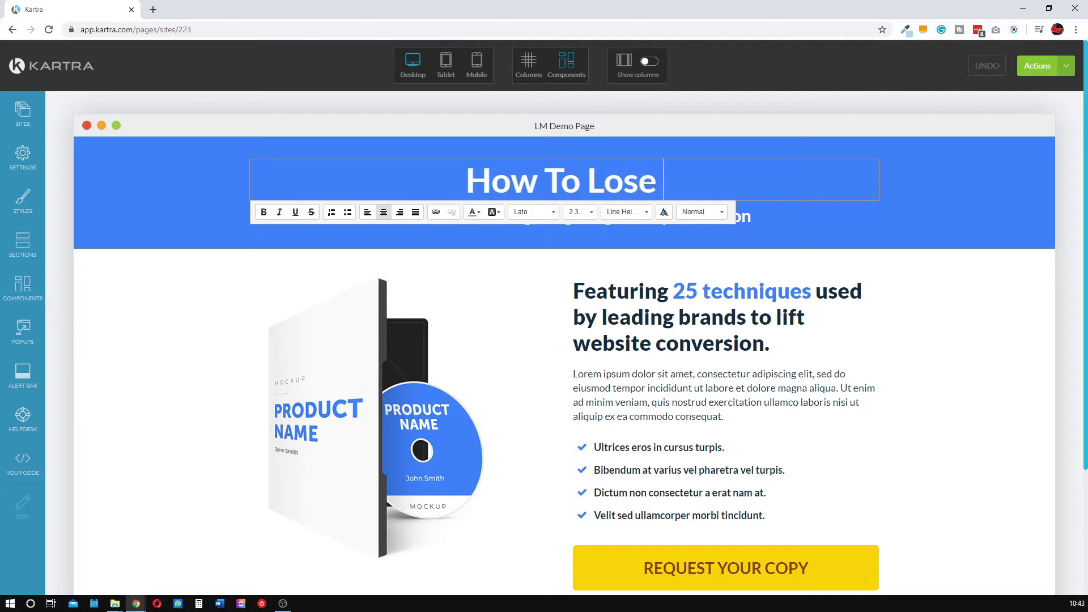
type(" 30Lbs in 30")
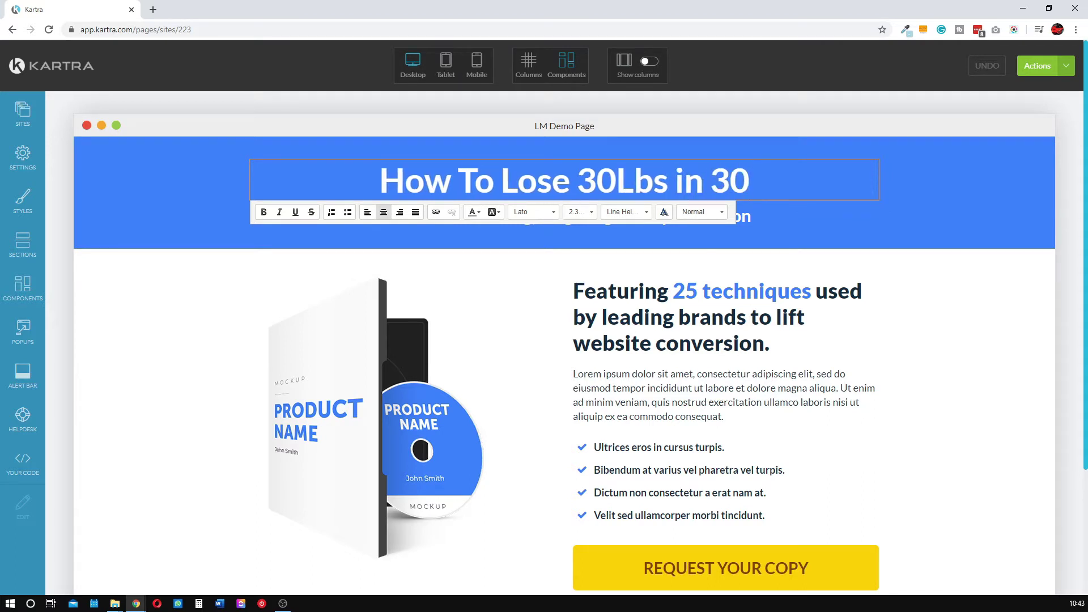
type(" Days")
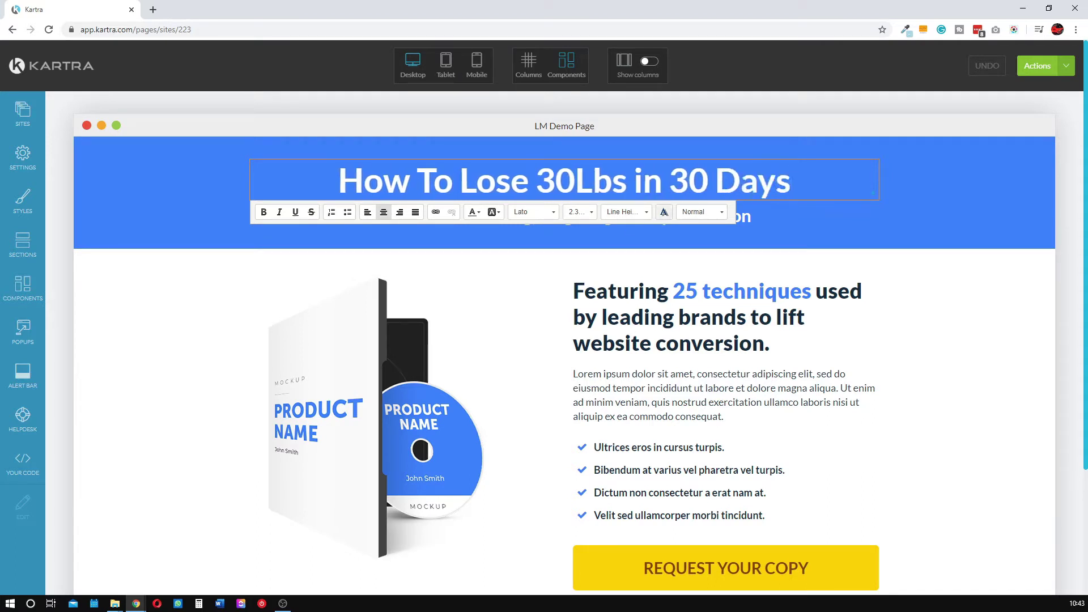
left_click(845, 218)
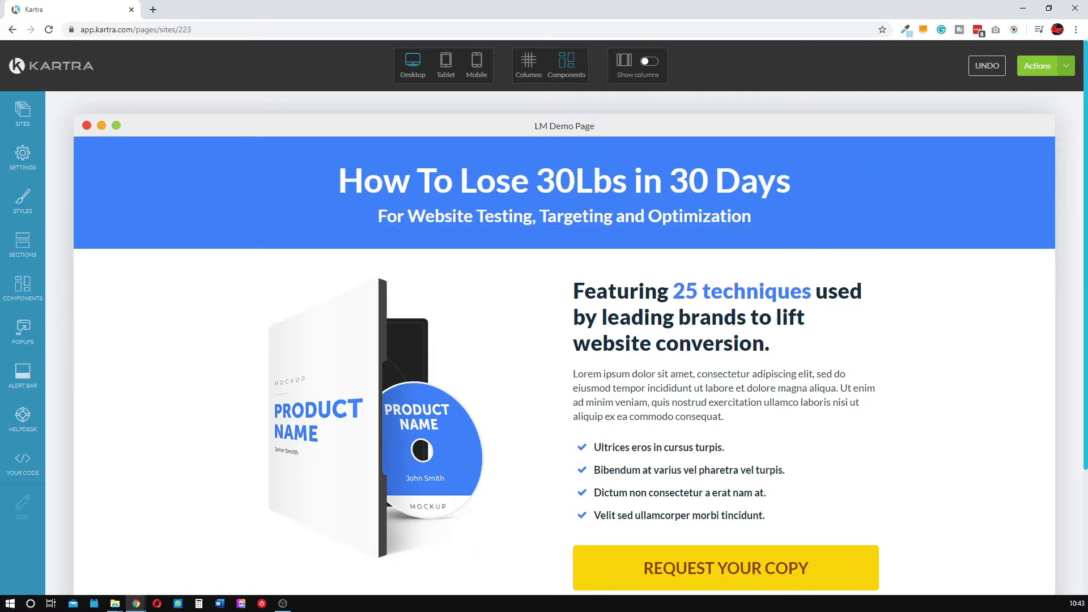
- Replace the subheadline beneath the main headline with "Without Stepping Foot In A Gym"
triple_click(870, 215)
type("Without Stepping Foot In a")
key("BackSpace")
type("A Gym")
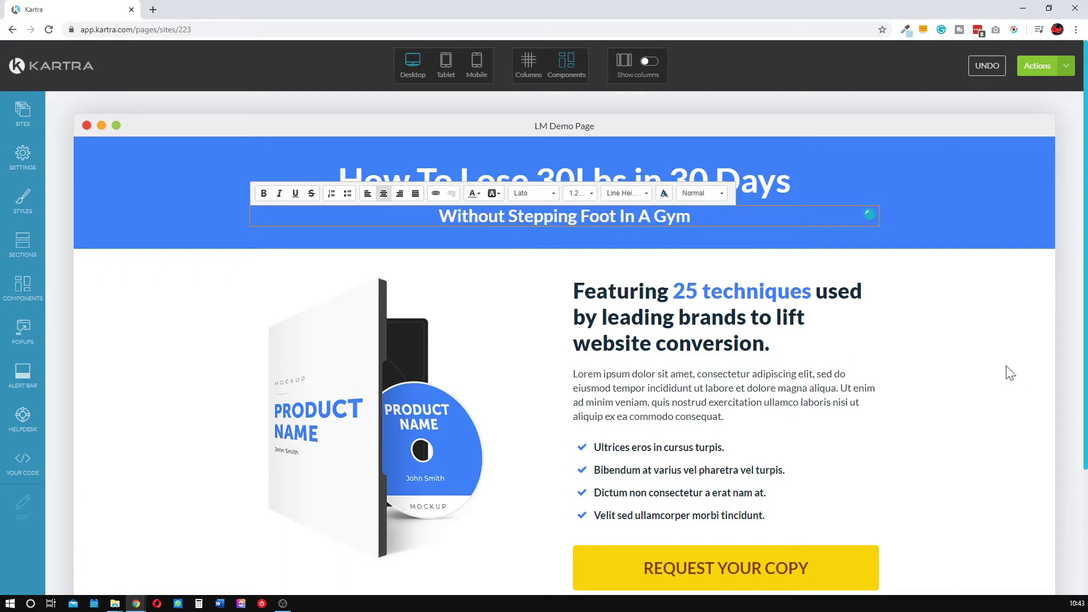
left_click(639, 256)
mouse_move(869, 215)
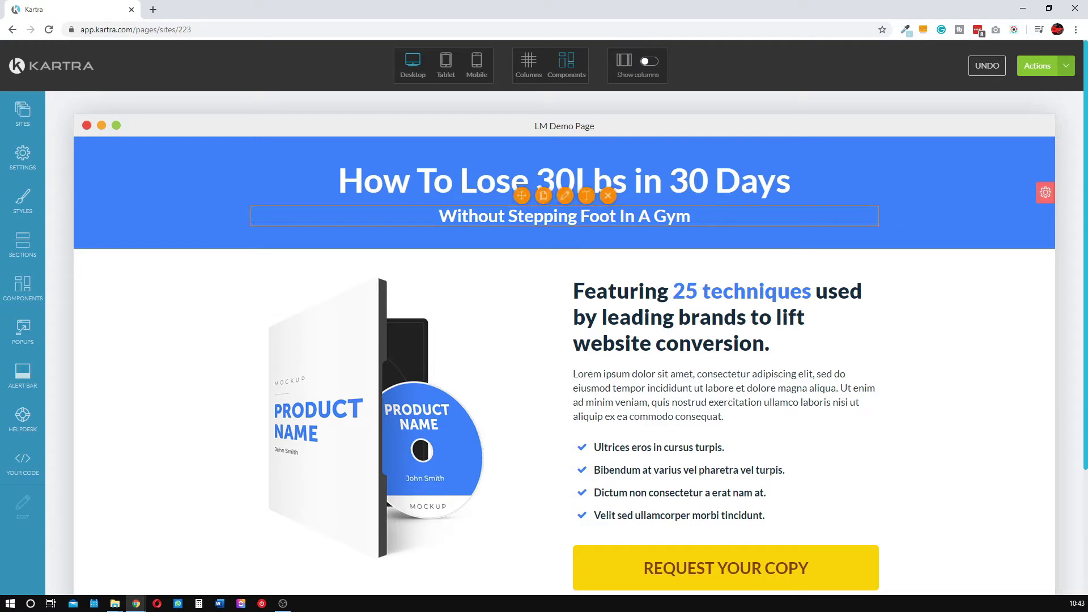
- Review the edited page from the header past the product mockup to the social icons and footer
mouse_move(493, 170)
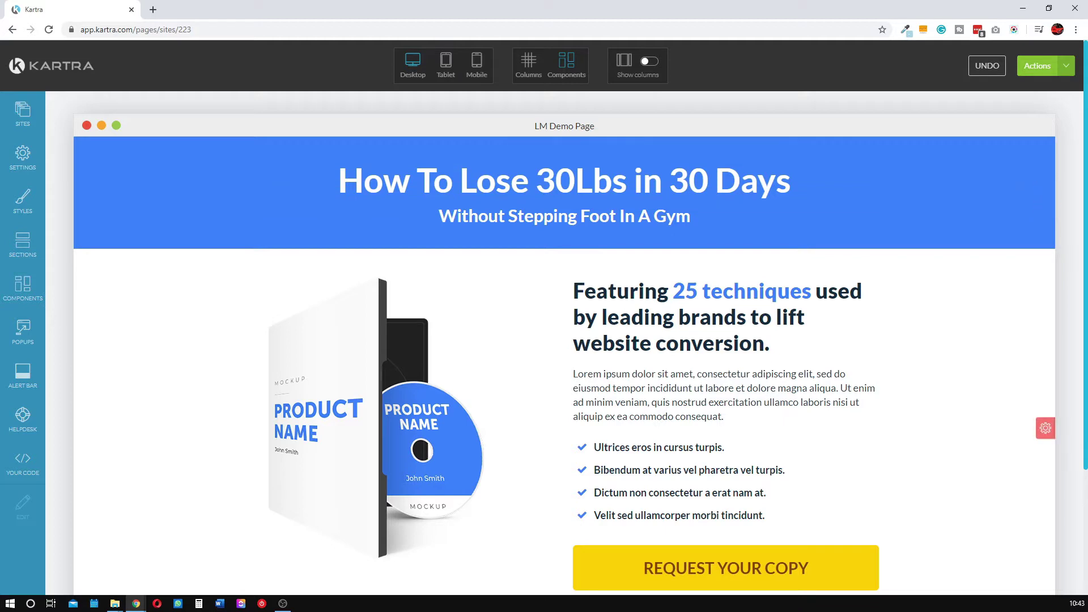
scroll(570, 304, "down", 3)
scroll(577, 267, "up", 3)
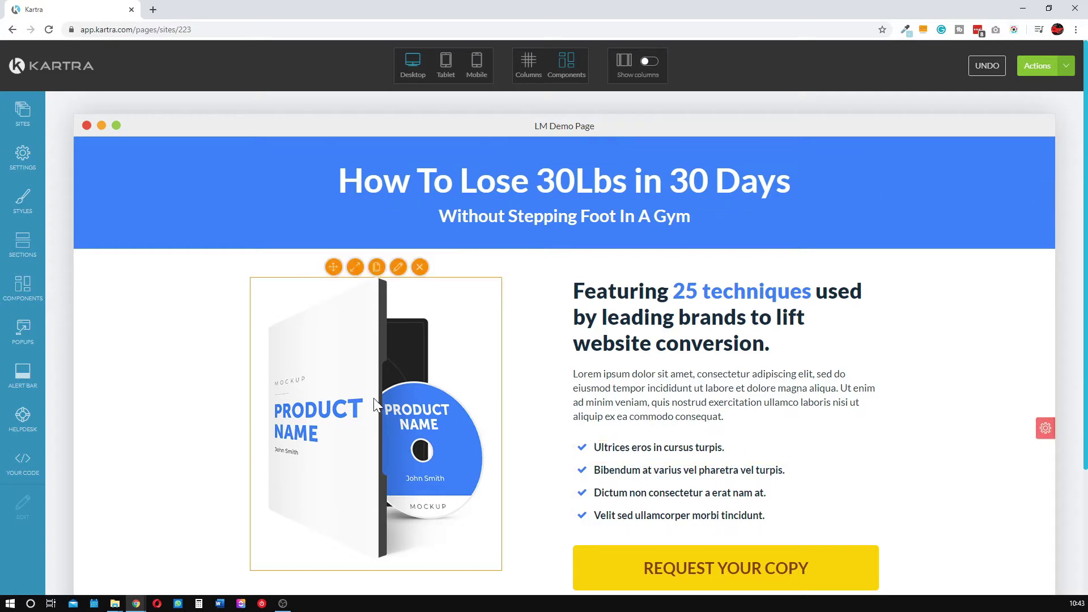
scroll(373, 397, "down", 3)
scroll(687, 433, "up", 1)
scroll(680, 462, "down", 1)
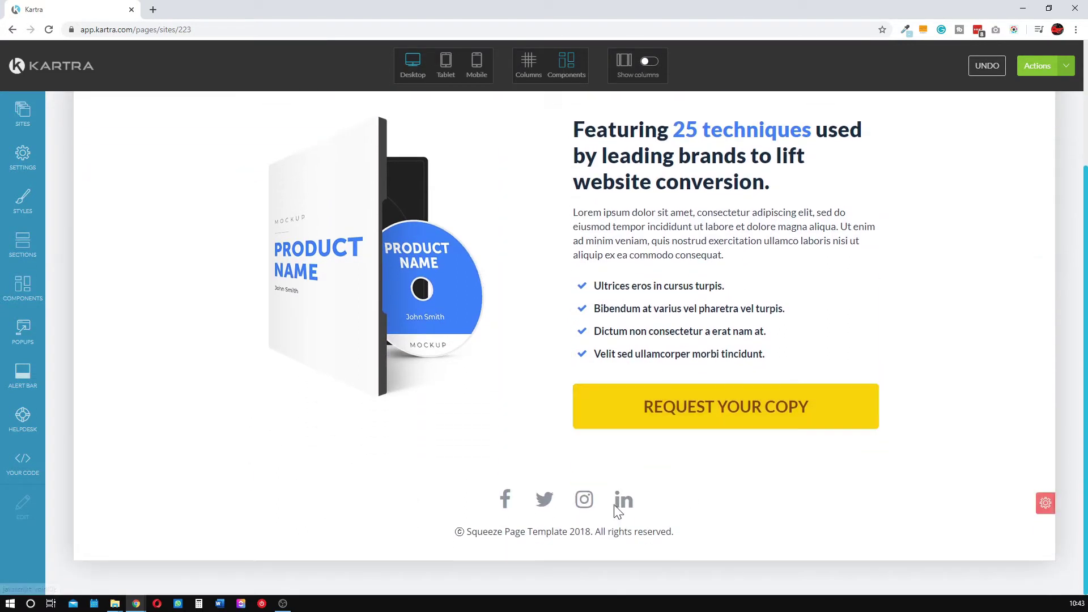
scroll(646, 488, "up", 3)
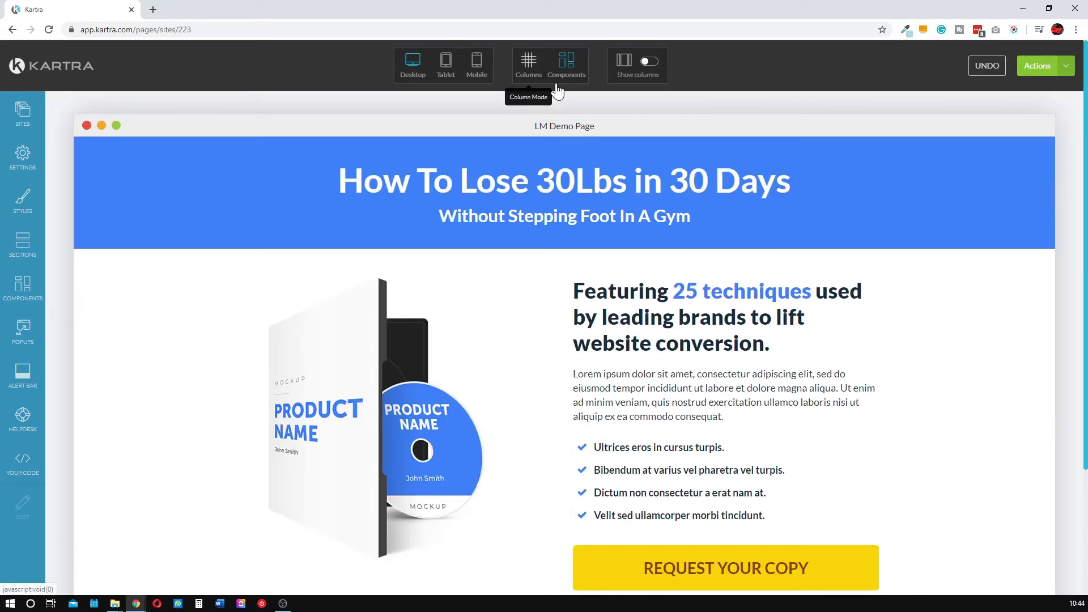
- Switch to column mode and examine the column and section controls from the blue header down to the footer
left_click(529, 64)
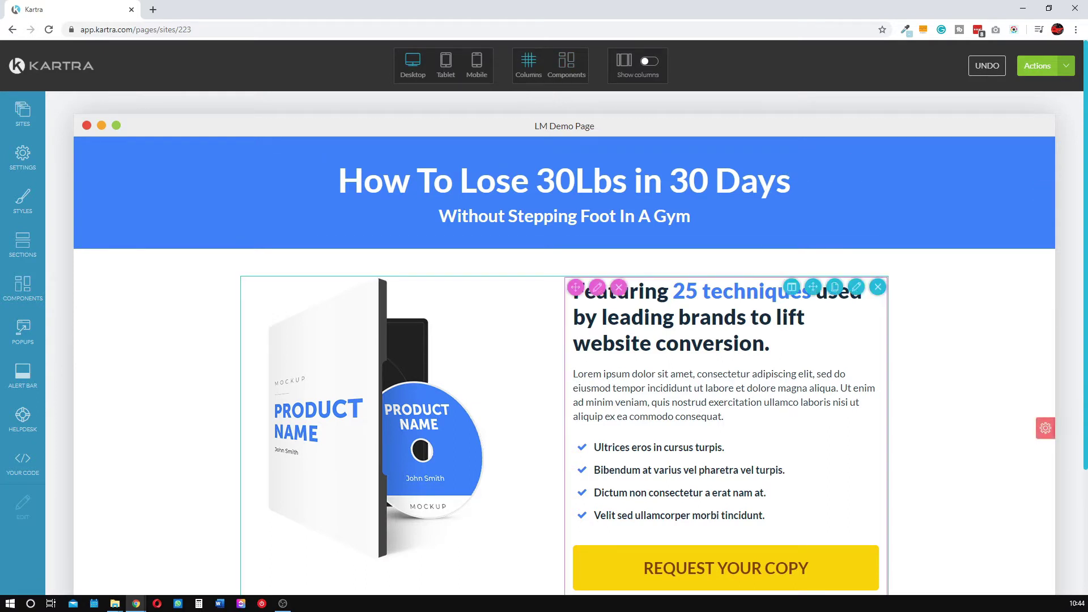
scroll(450, 332, "down", 3)
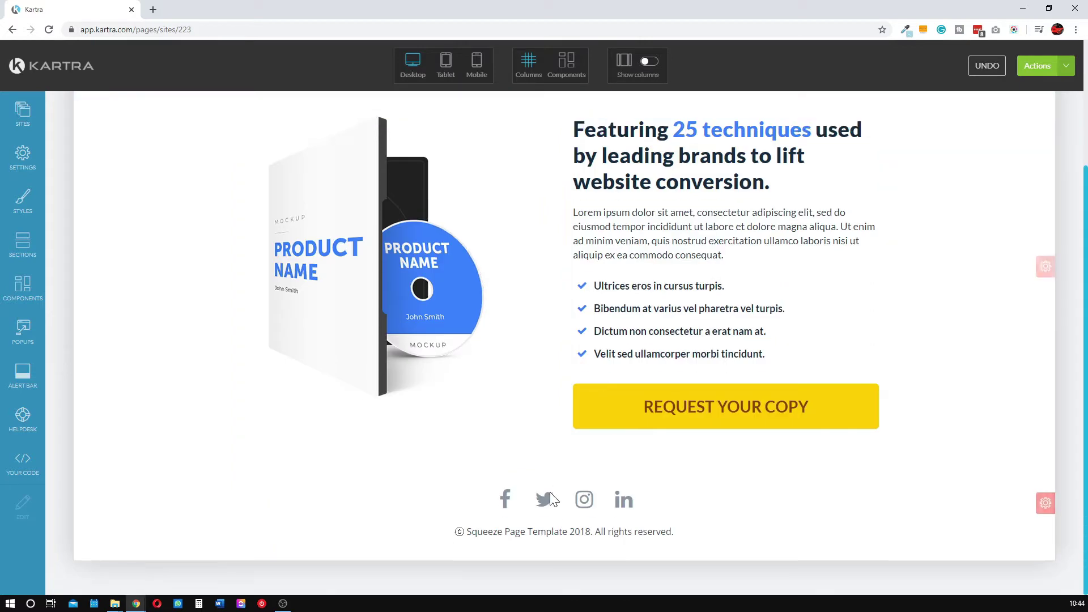
scroll(643, 509, "up", 3)
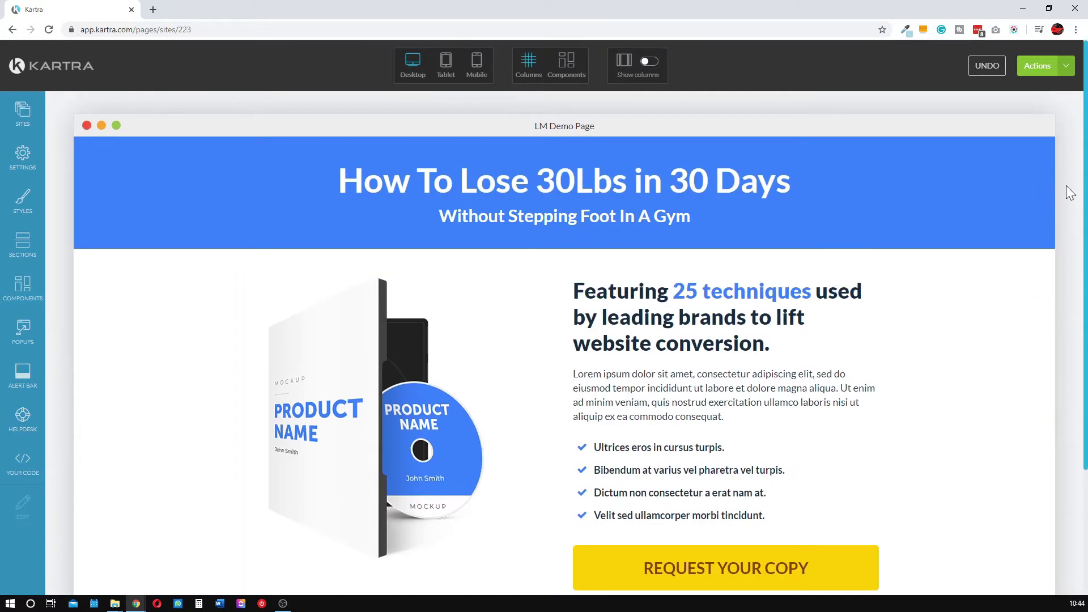
left_click(1046, 195)
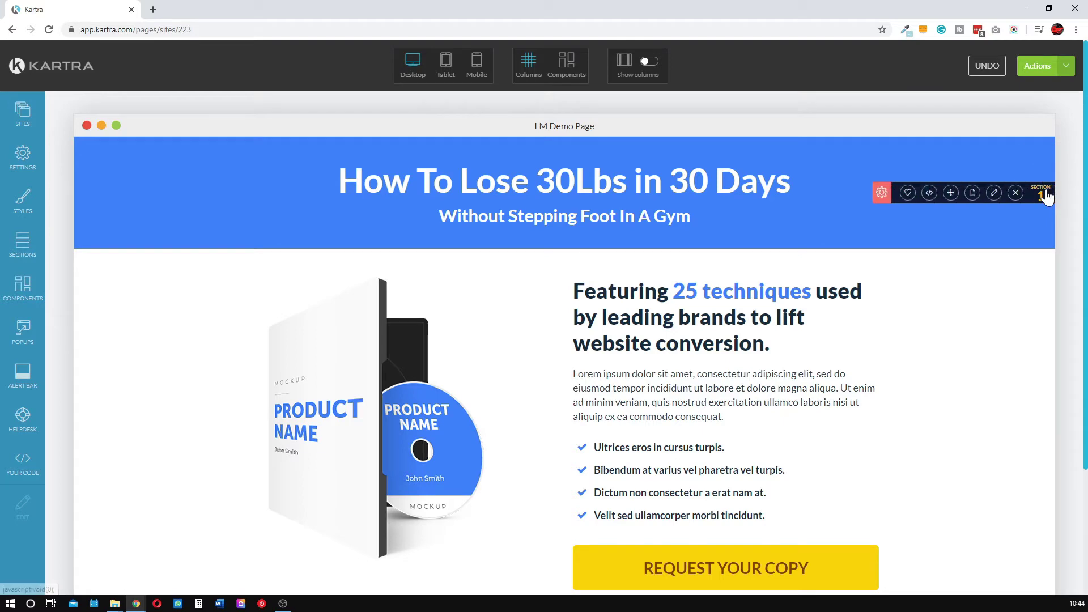
scroll(1021, 340, "down", 3)
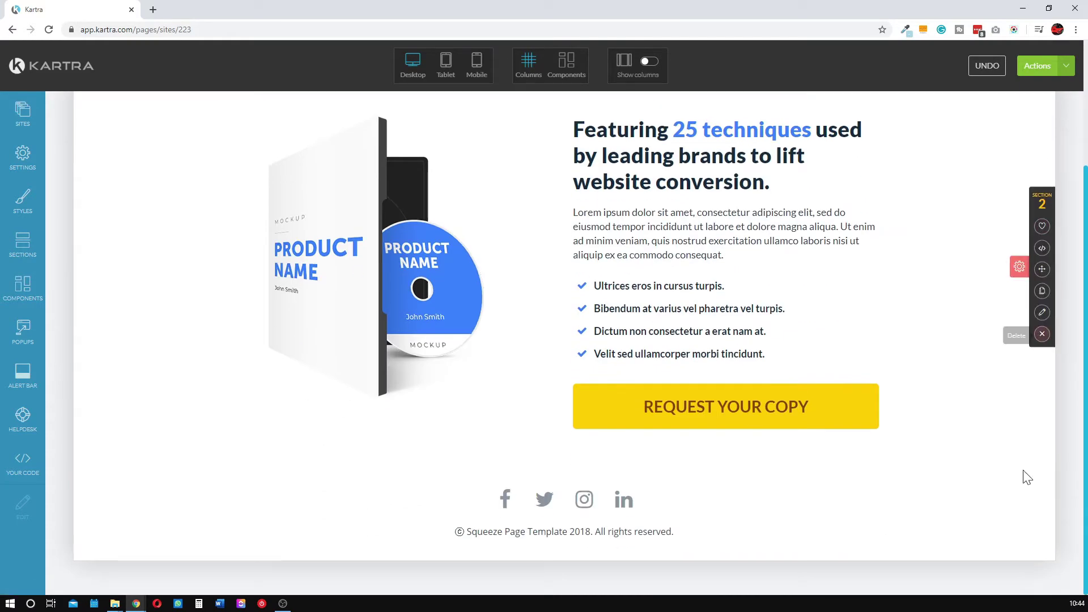
left_click(1046, 504)
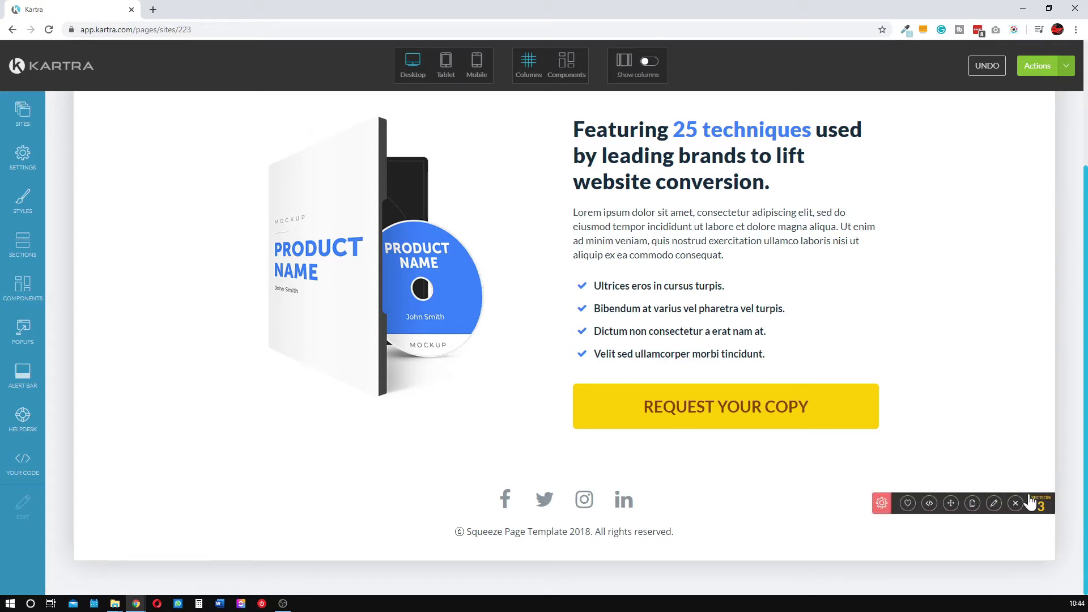
scroll(1033, 477, "up", 3)
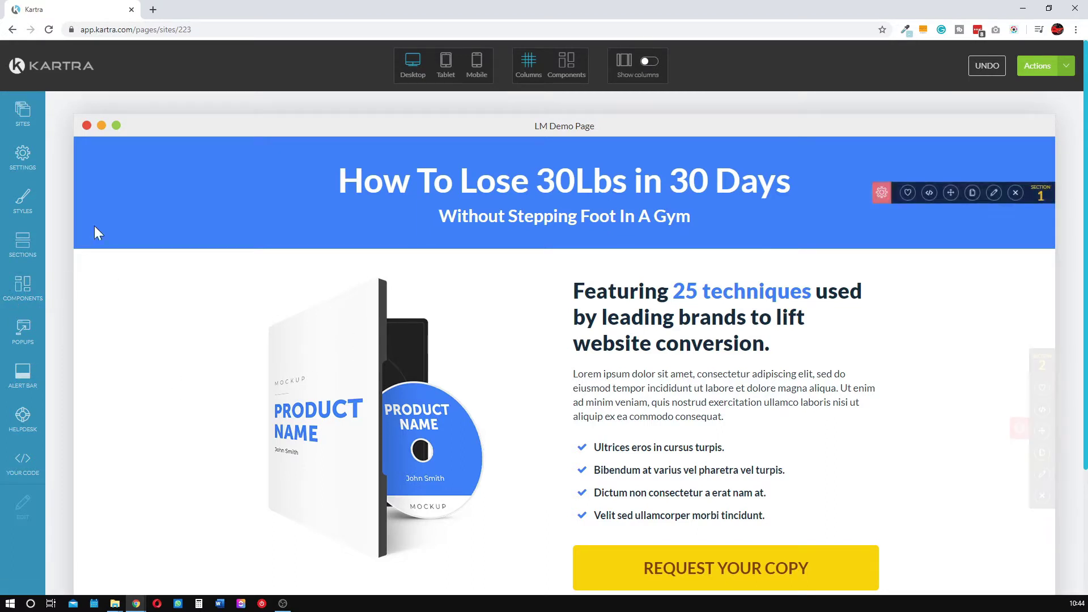
- Browse the available component categories, from columns and headlines through to comments and progress bar
left_click(22, 291)
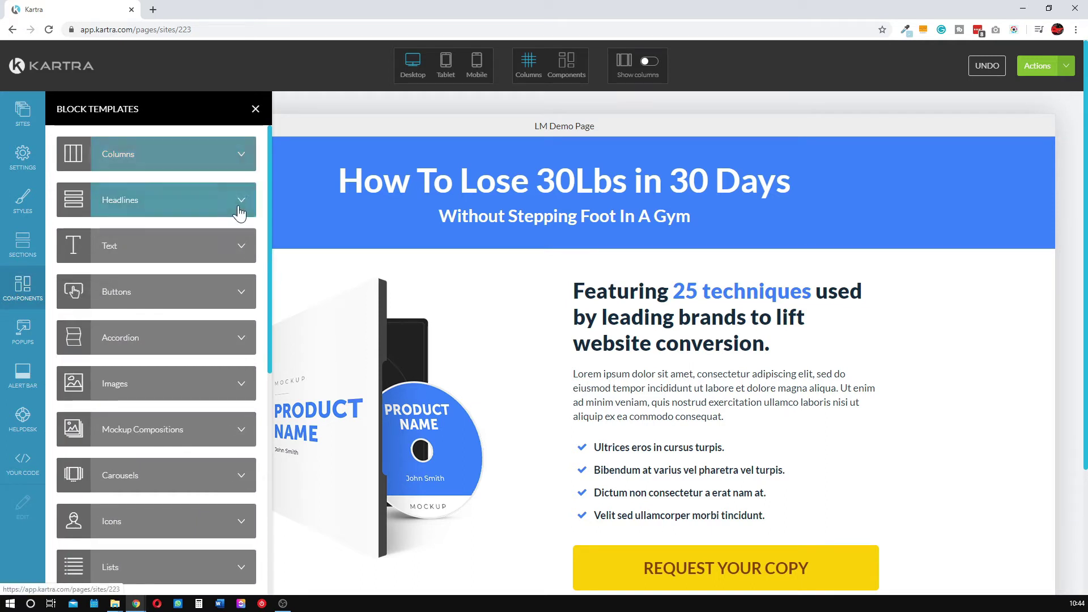
scroll(185, 263, "down", 3)
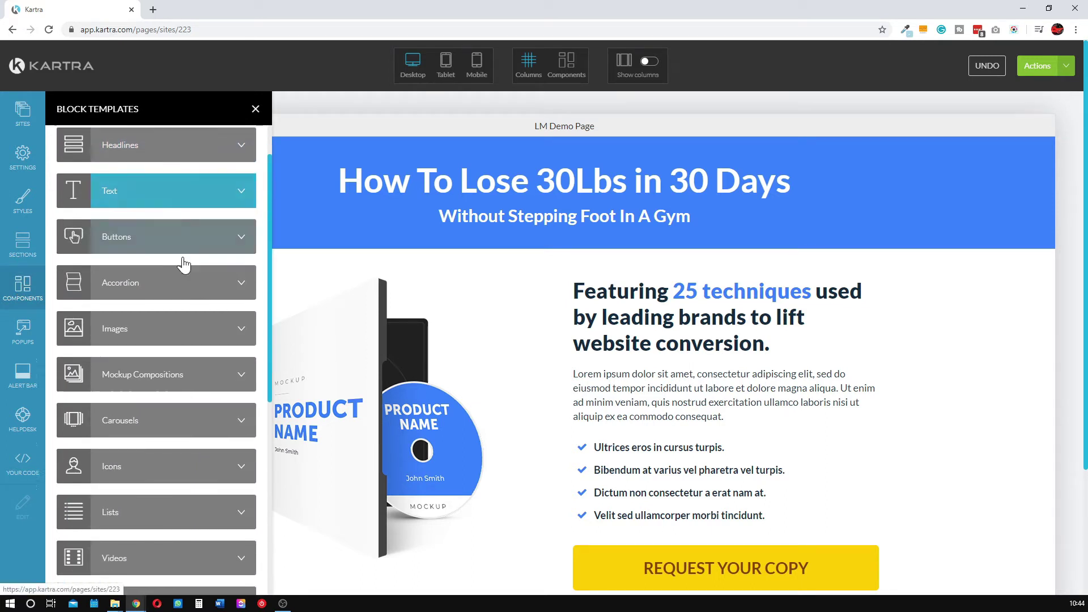
scroll(217, 282, "down", 5)
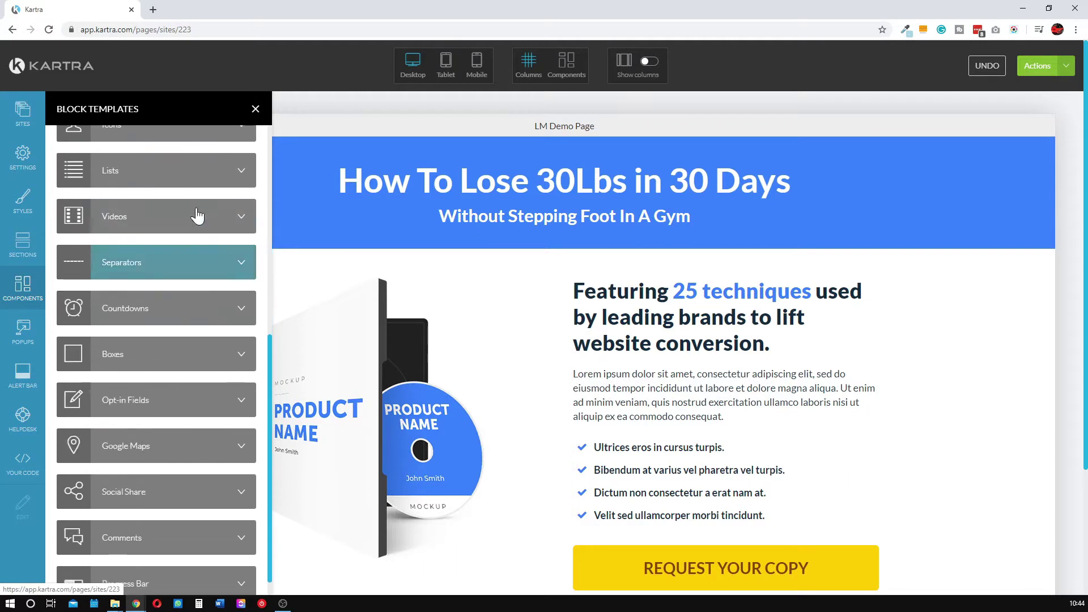
scroll(175, 406, "down", 3)
scroll(165, 401, "up", 5)
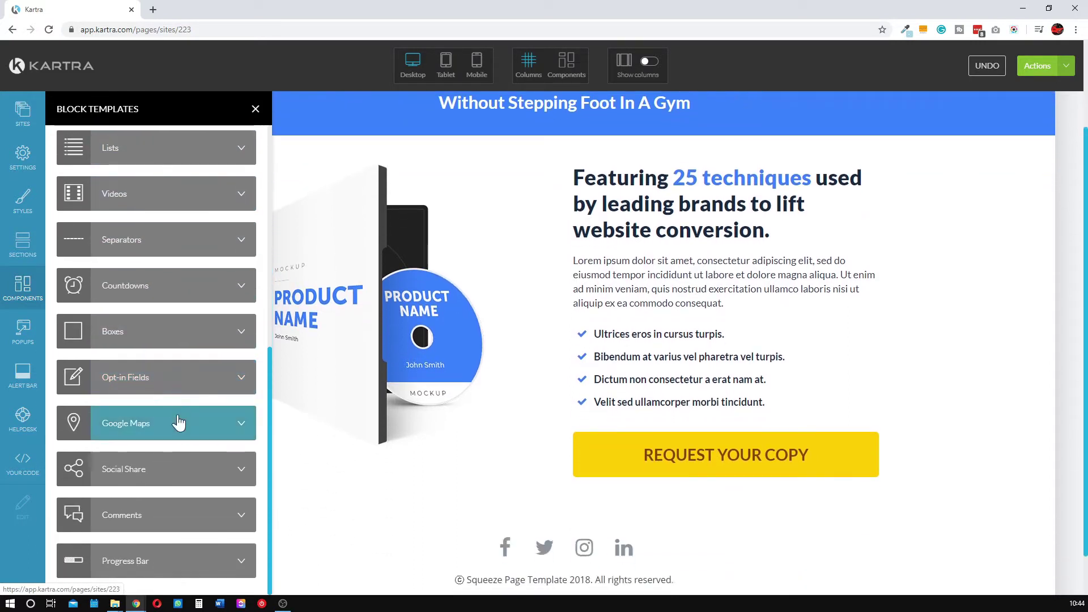
scroll(181, 367, "up", 4)
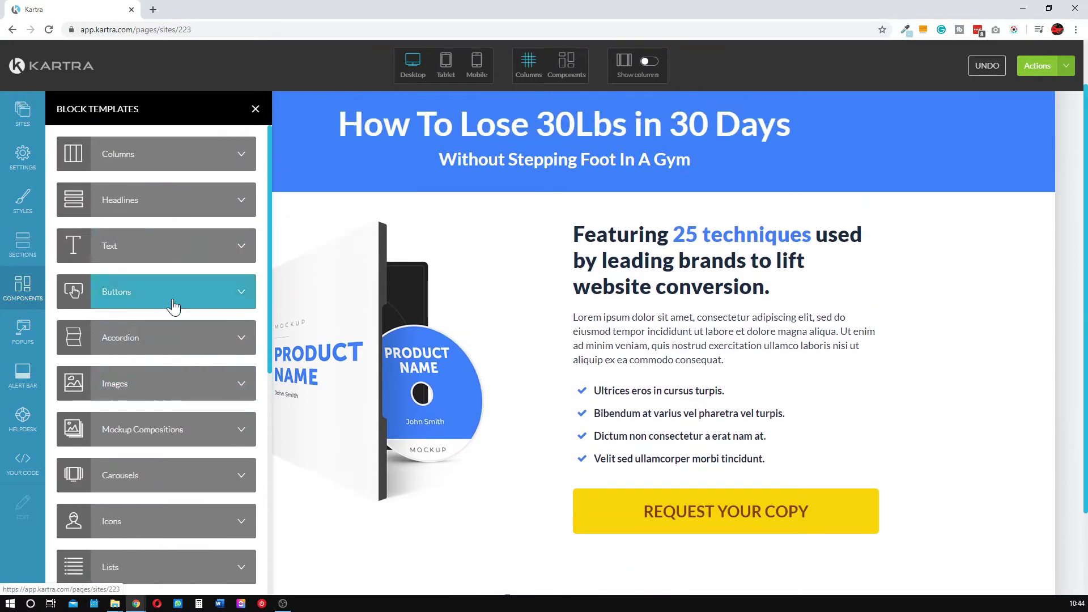
scroll(210, 414, "down", 3)
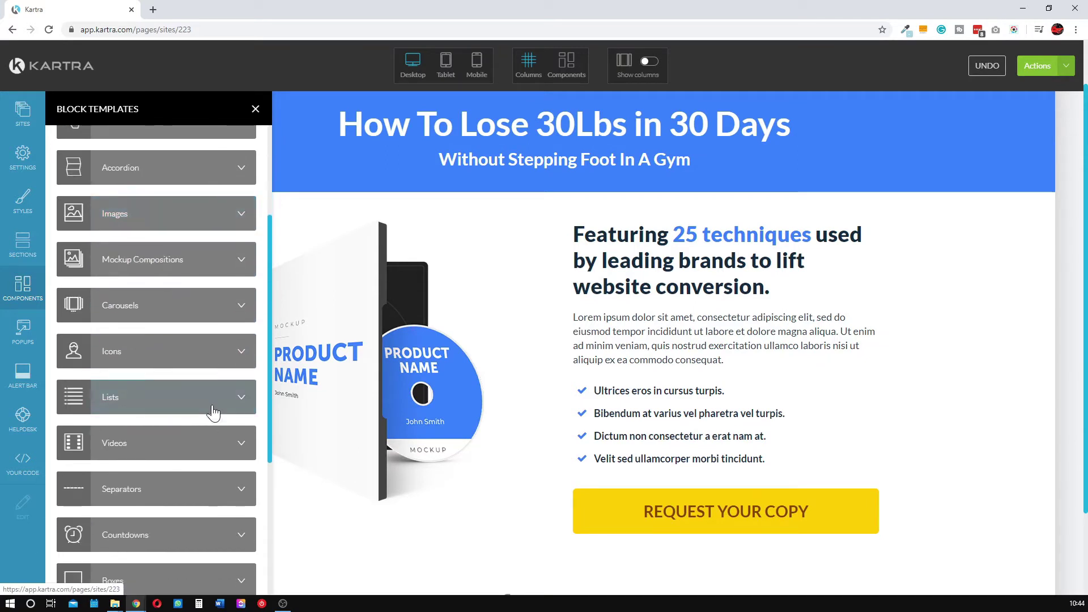
- Review the list component designs, then leave the list templates
left_click(181, 412)
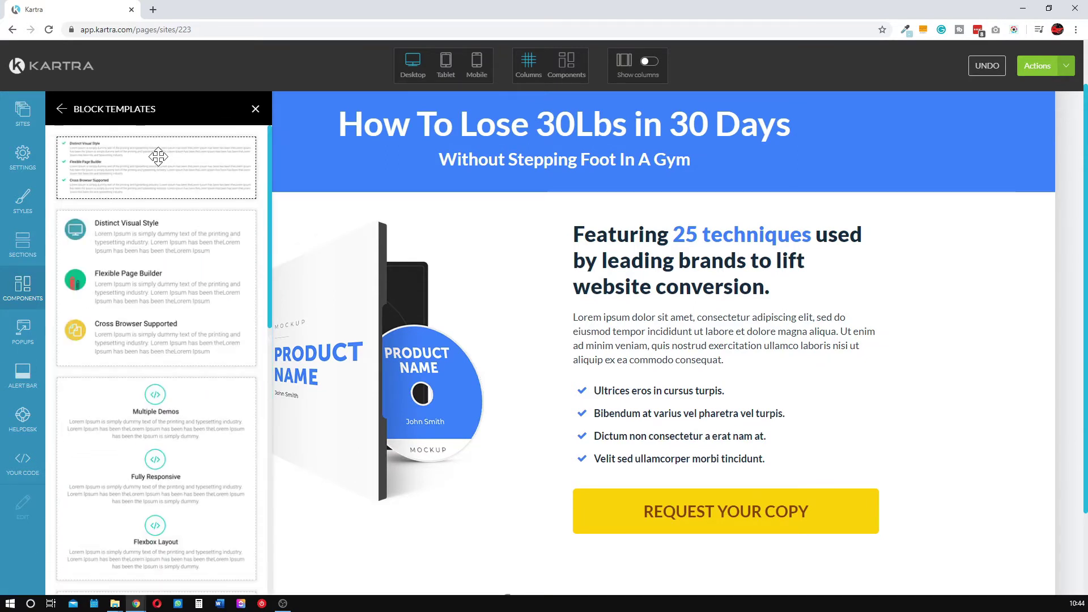
scroll(147, 226, "down", 4)
scroll(153, 248, "up", 5)
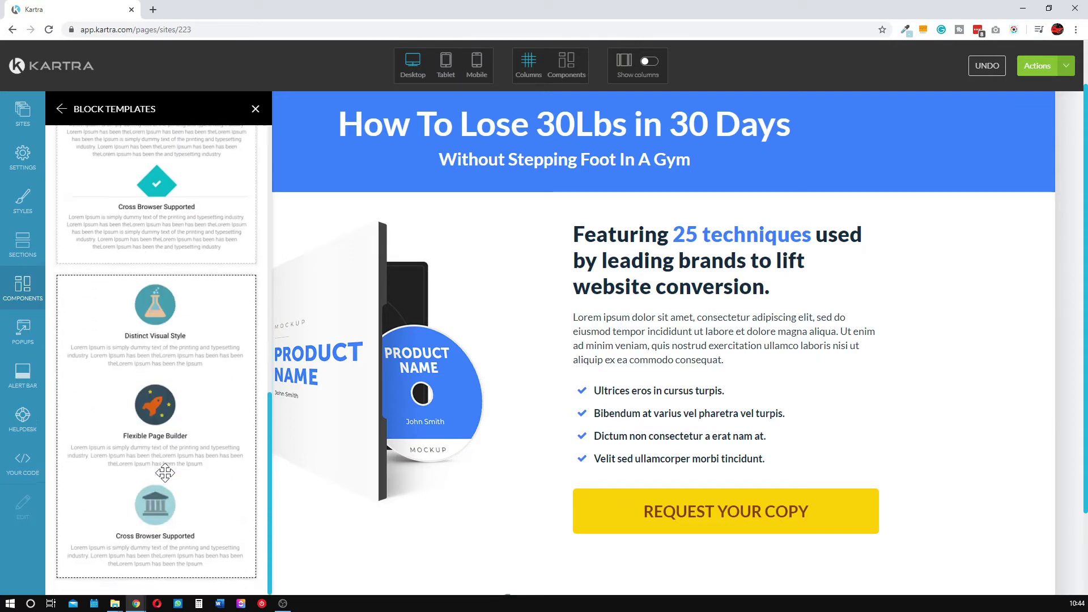
scroll(148, 243, "up", 1)
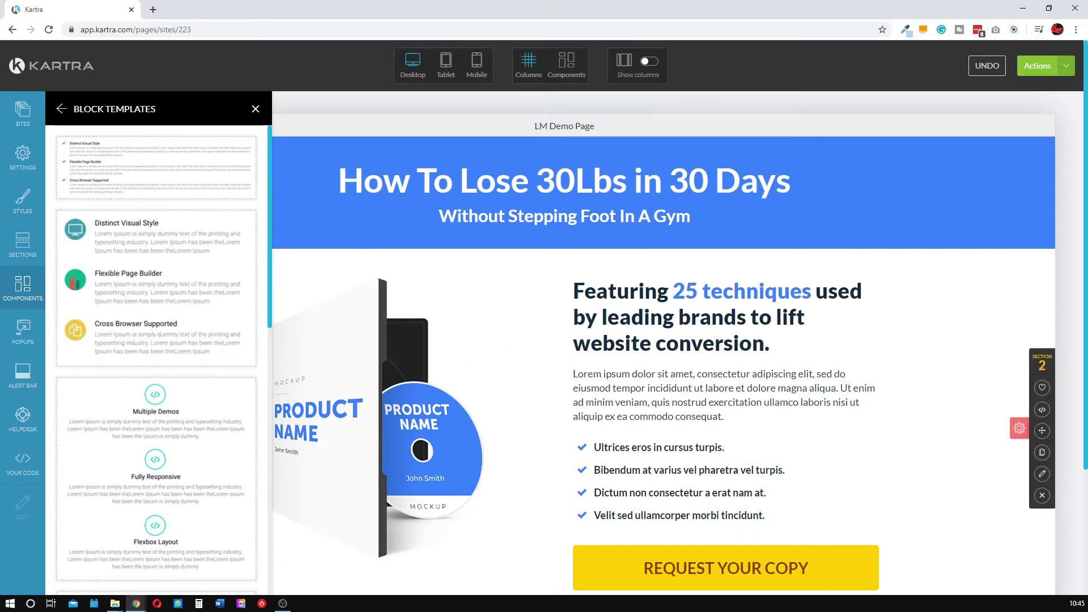
left_click(61, 108)
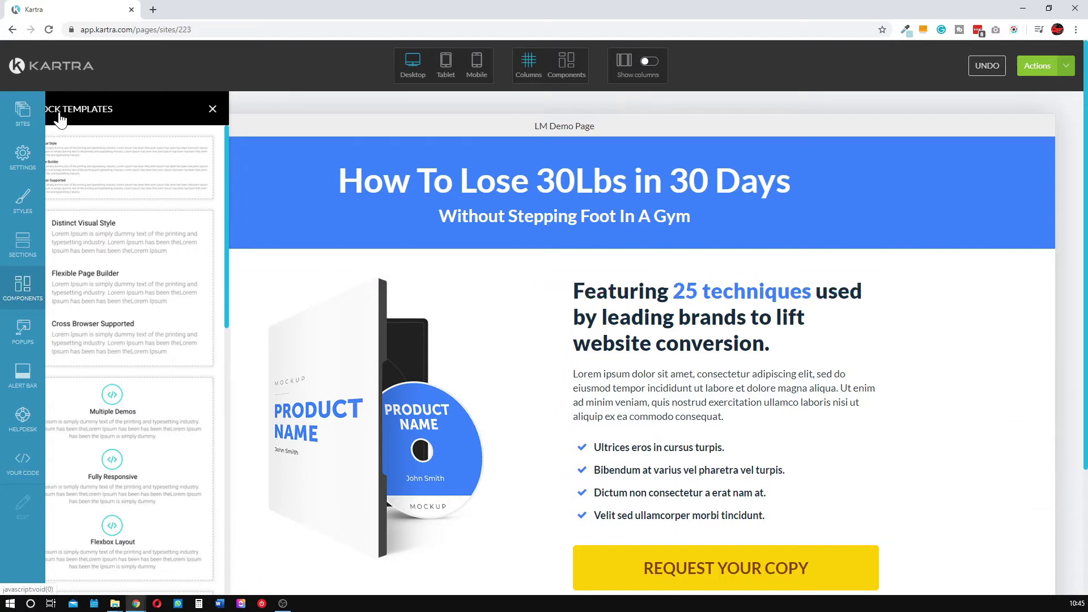
- Browse the section block categories and bring up the hero section templates
left_click(23, 247)
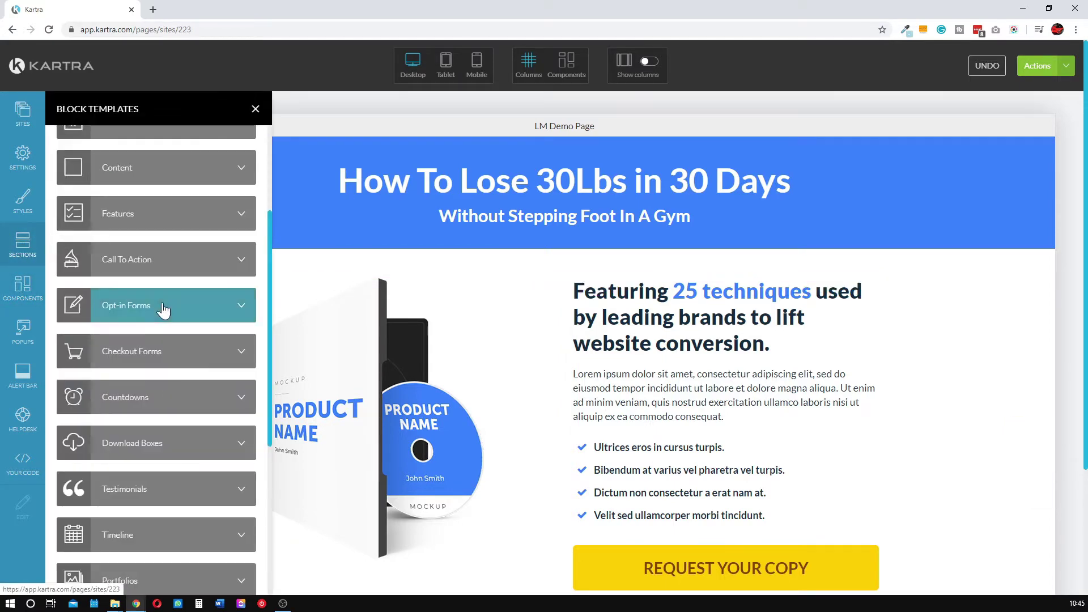
scroll(165, 309, "up", 3)
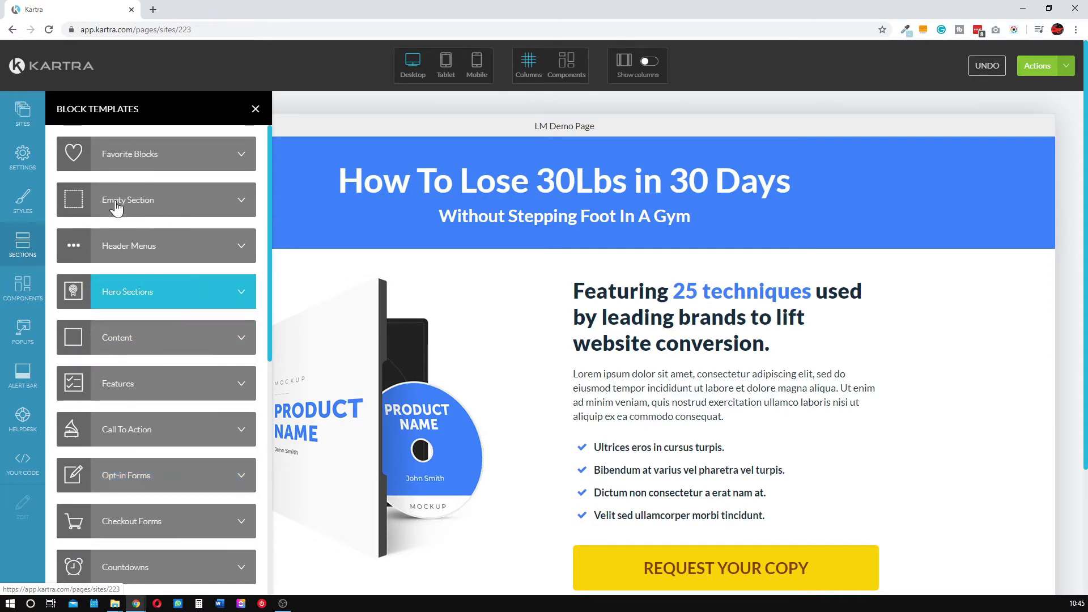
scroll(160, 274, "down", 5)
scroll(160, 273, "up", 3)
scroll(161, 213, "down", 5)
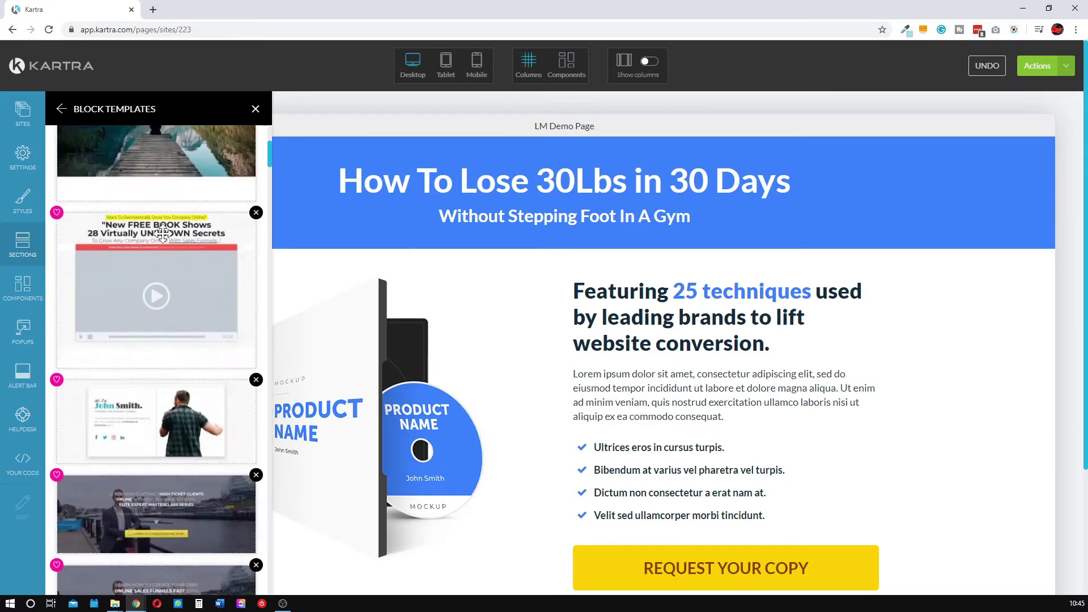
- Insert the coral "Create a New Project" video hero section directly beneath the blue header and close the block templates
scroll(161, 214, "down", 8)
scroll(165, 323, "up", 2)
scroll(168, 339, "up", 2)
scroll(165, 375, "down", 5)
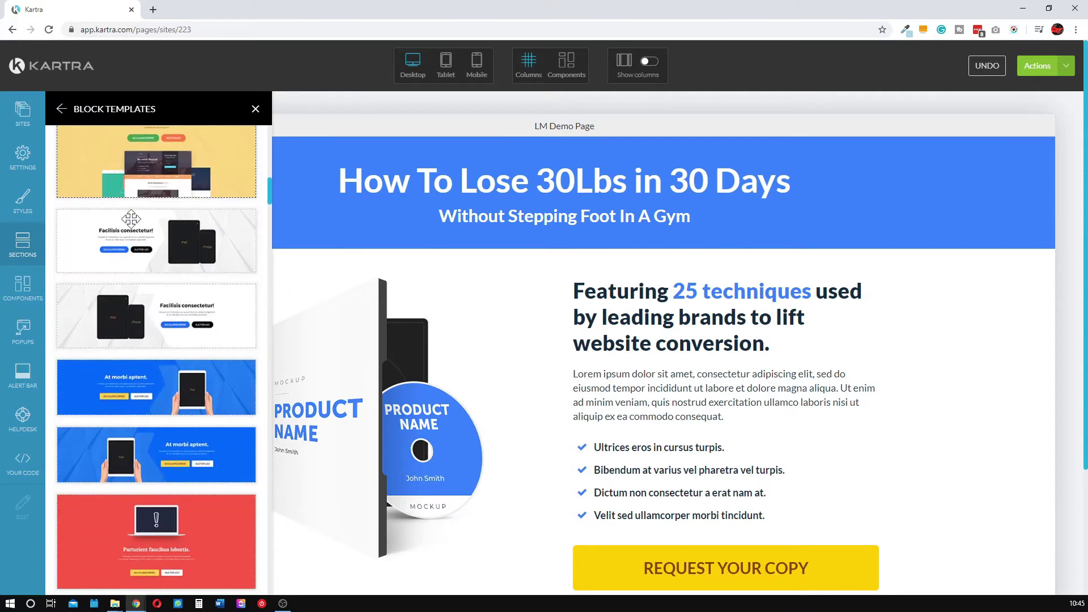
scroll(161, 409, "down", 15)
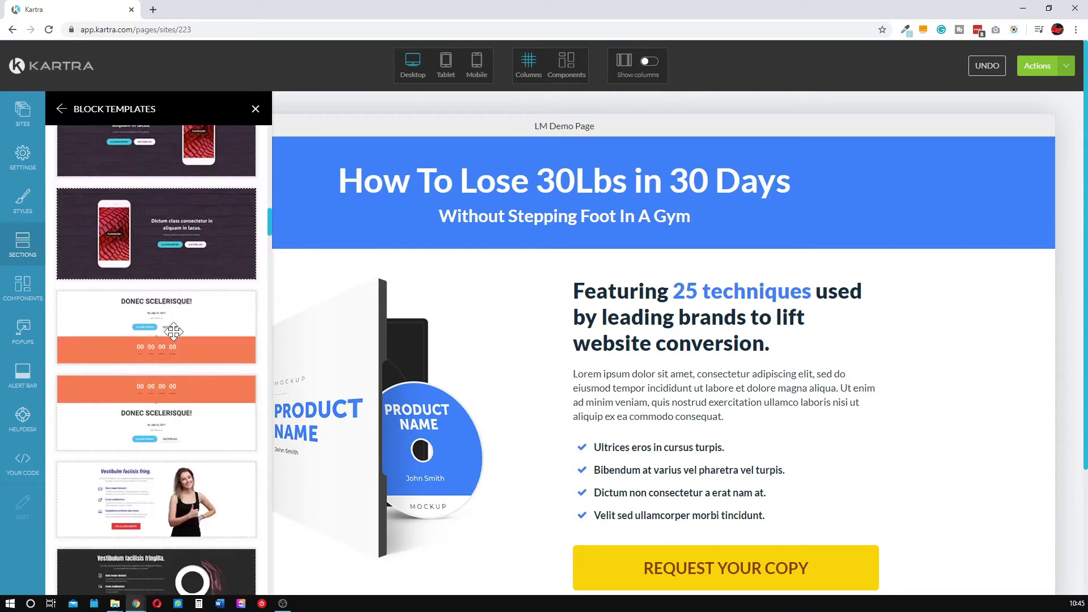
scroll(165, 360, "down", 5)
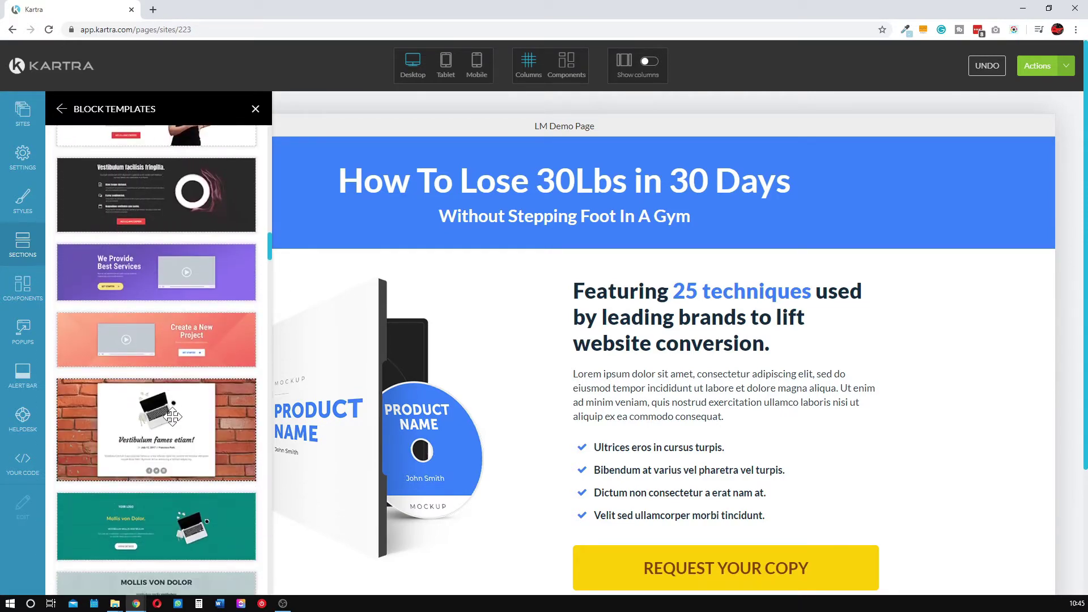
scroll(170, 419, "up", 3)
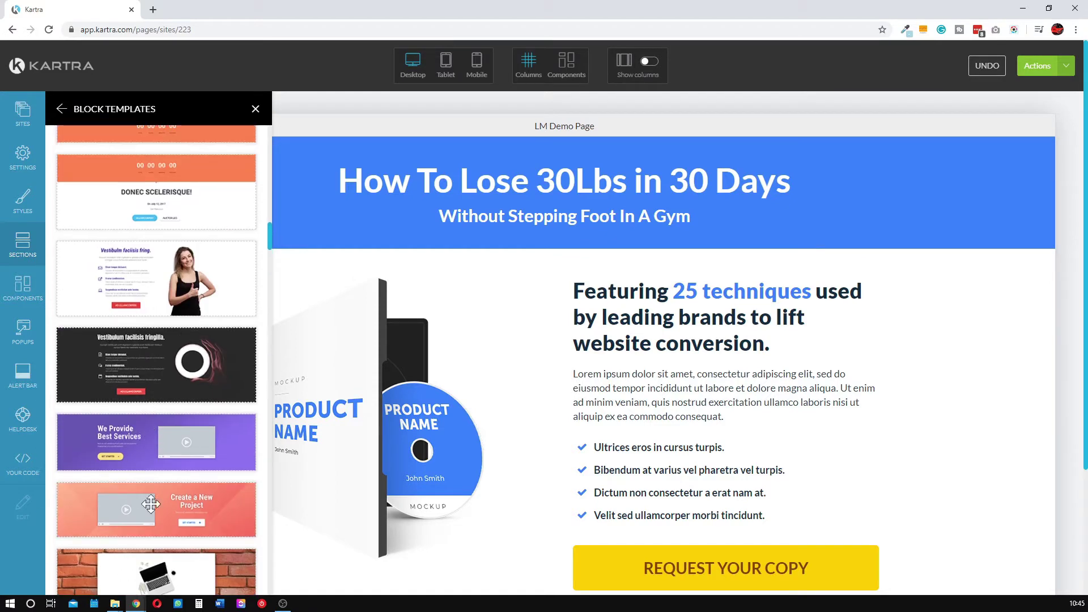
left_click_drag(202, 486, 579, 280)
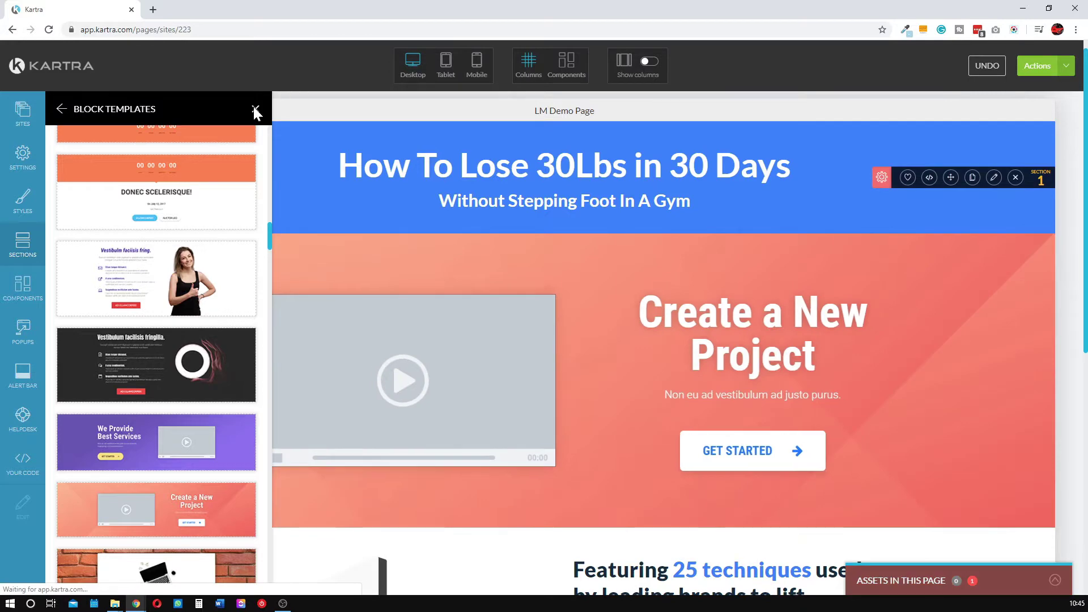
left_click(255, 108)
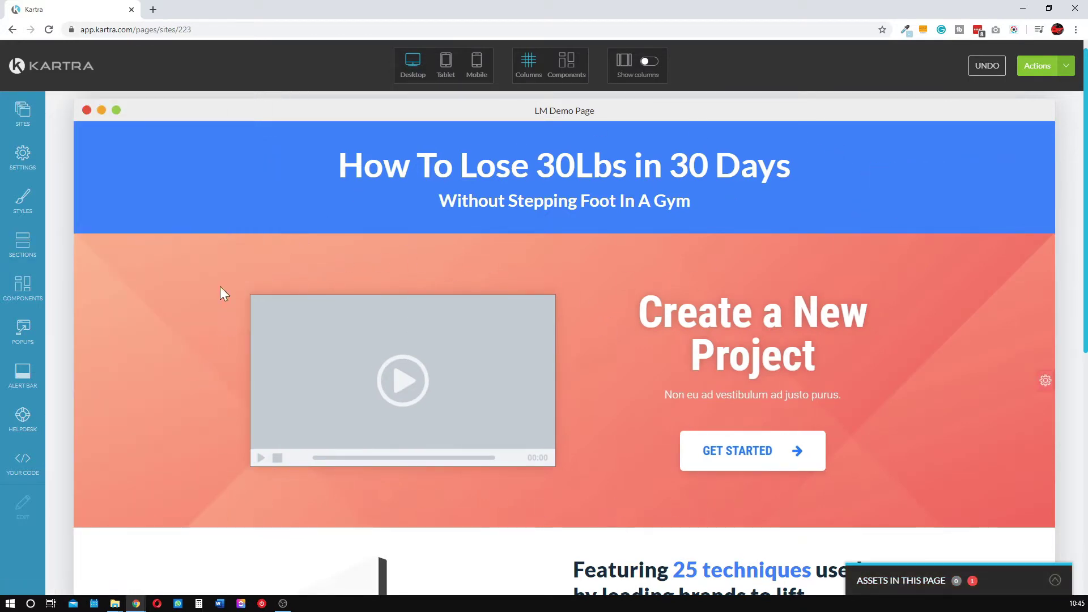
- In component mode, move the headline and subheadline from the blue header into the hero section, above "Create a New Project"
mouse_move(199, 158)
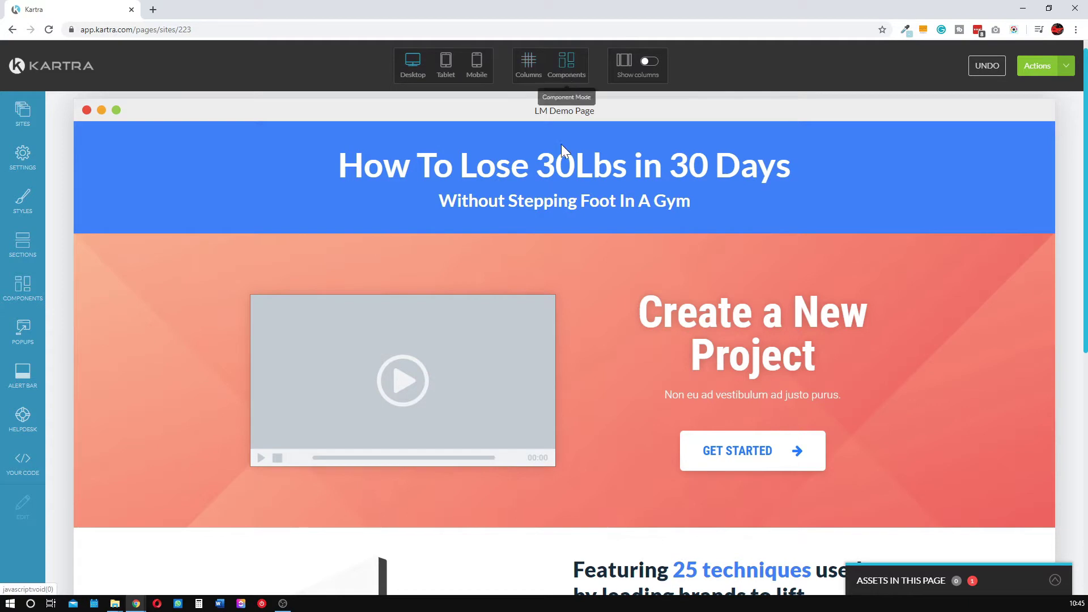
mouse_move(565, 134)
left_click_drag(522, 132, 678, 291)
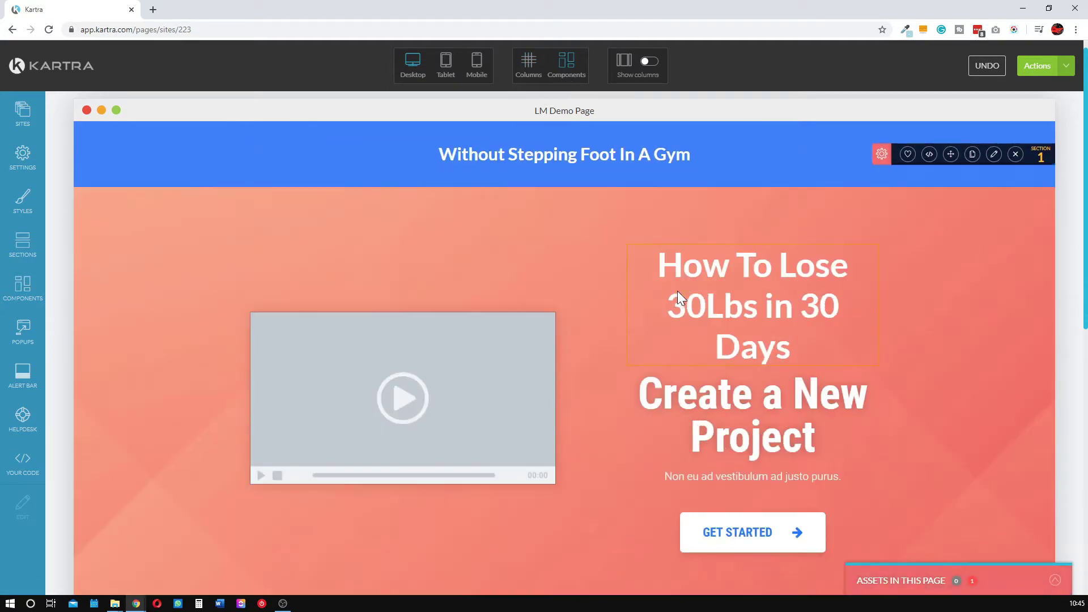
left_click_drag(522, 134, 742, 366)
- Delete the "Create a New Project" headline and the placeholder text line beneath it from the hero section
scroll(798, 279, "down", 2)
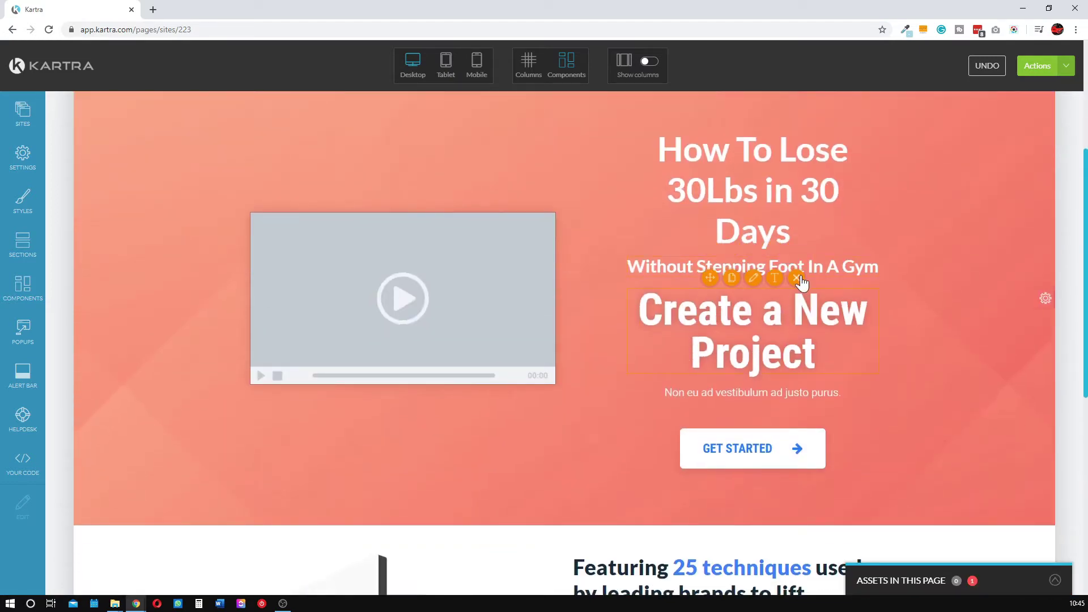
left_click(797, 279)
left_click(798, 279)
- Delete the empty blue header section above the hero section
scroll(567, 284, "up", 4)
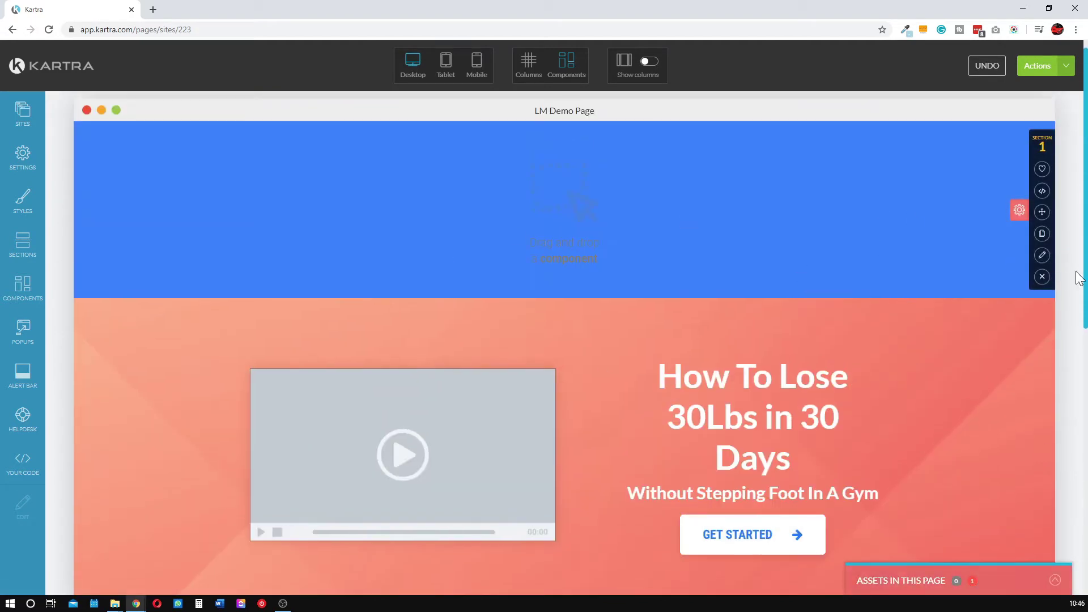
left_click(1042, 278)
left_click(642, 85)
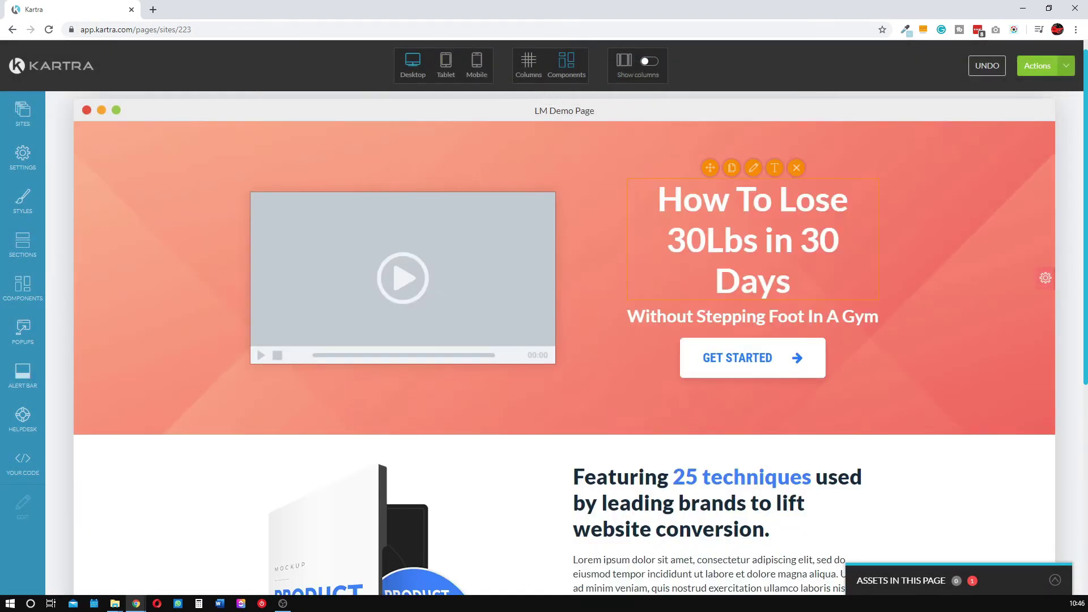
- Set the font size of the hero headline "How To Lose 30Lbs in 30 Days" to 2rem
left_click(753, 238)
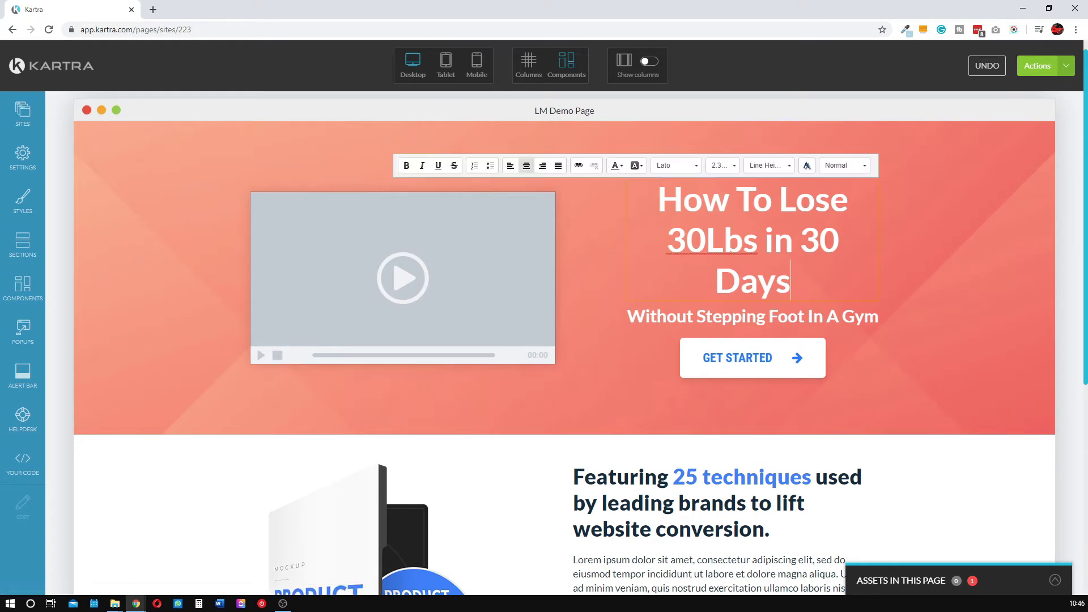
left_click(729, 165)
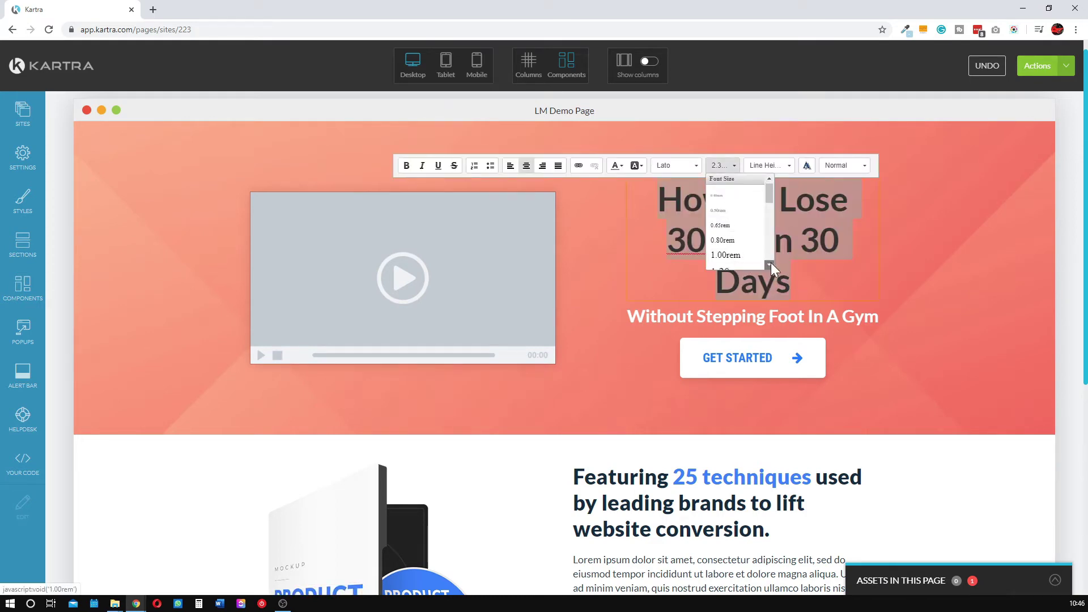
left_click(771, 263)
left_click(747, 266)
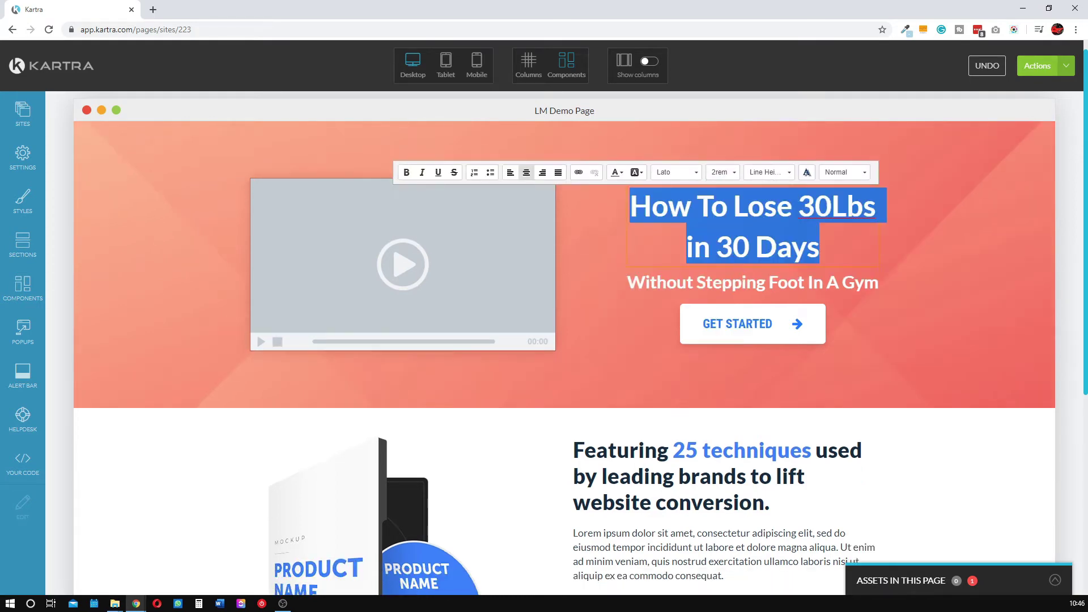
- Set the line height of the hero headline "How To Lose 30Lbs in 30 Days" to 1.0em
left_click(772, 174)
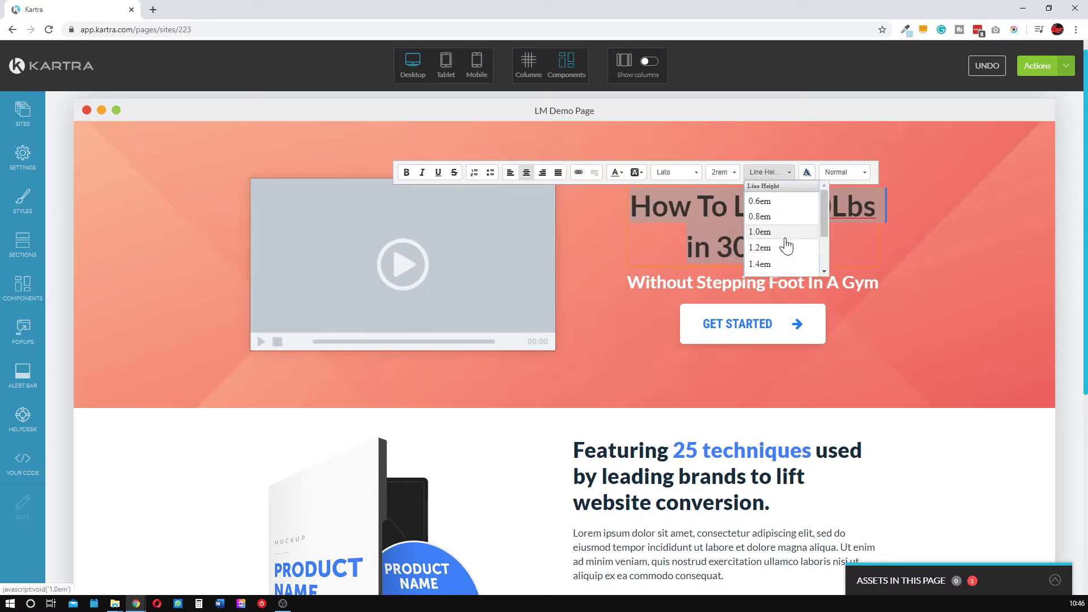
left_click(785, 249)
left_click(903, 227)
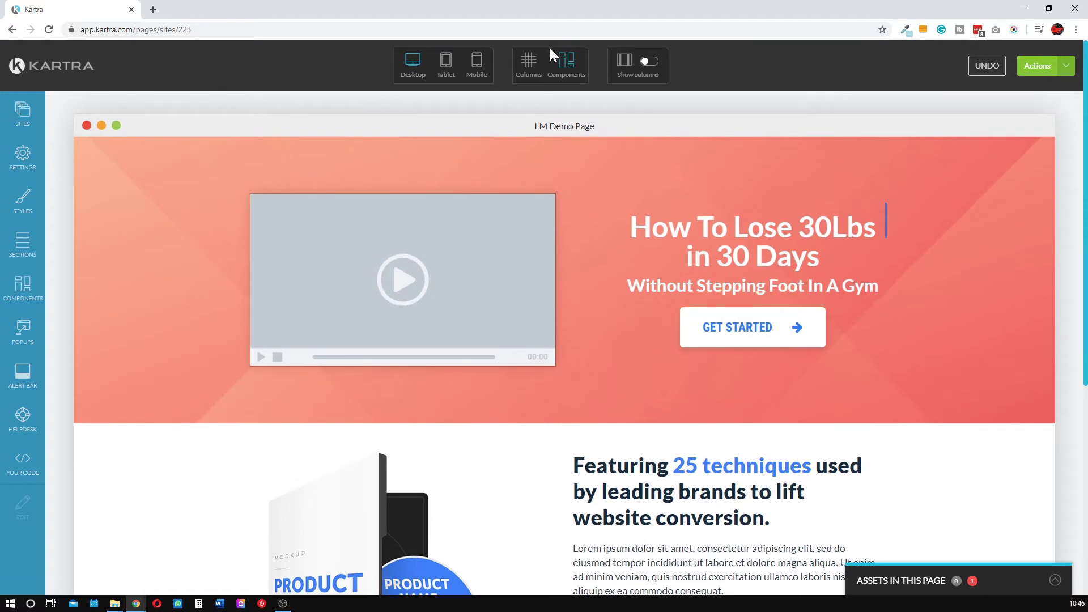
- In column mode, widen the hero's text column toward the video so that it starts directly beside the video column
left_click(529, 64)
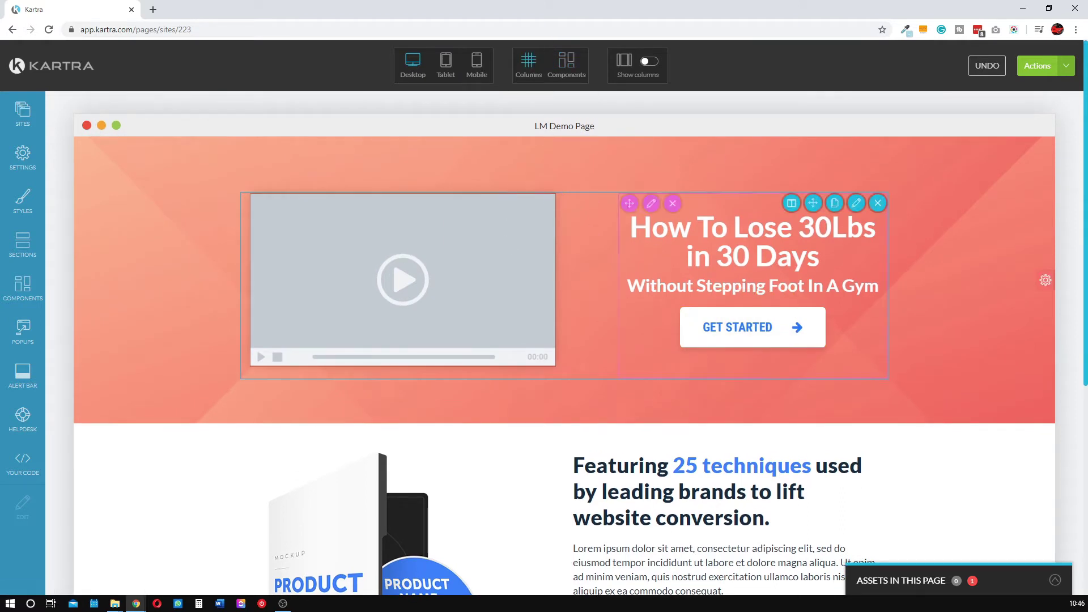
left_click(791, 203)
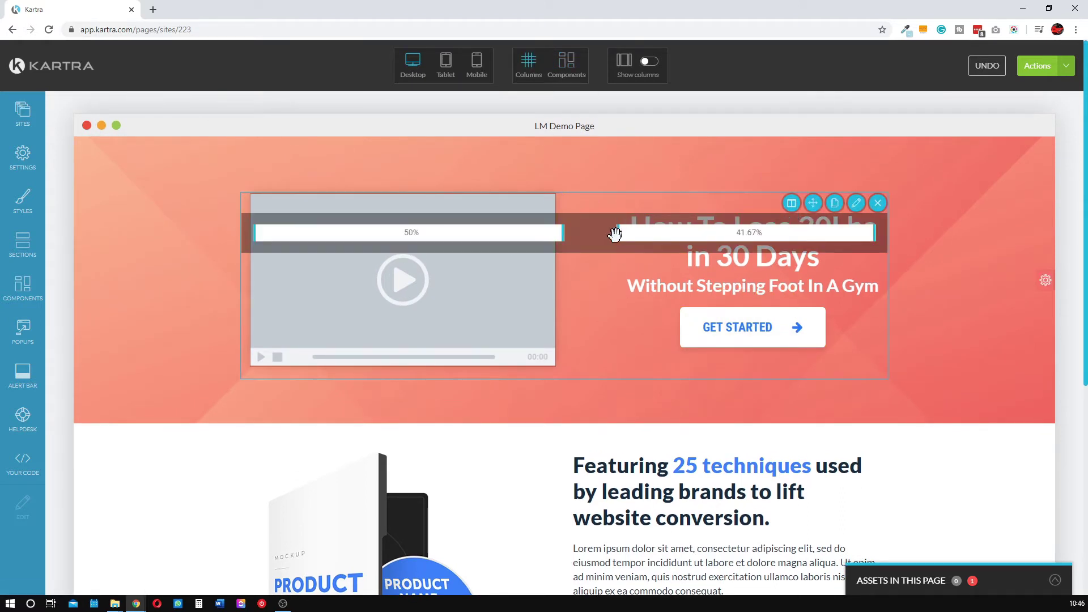
left_click_drag(618, 233, 560, 233)
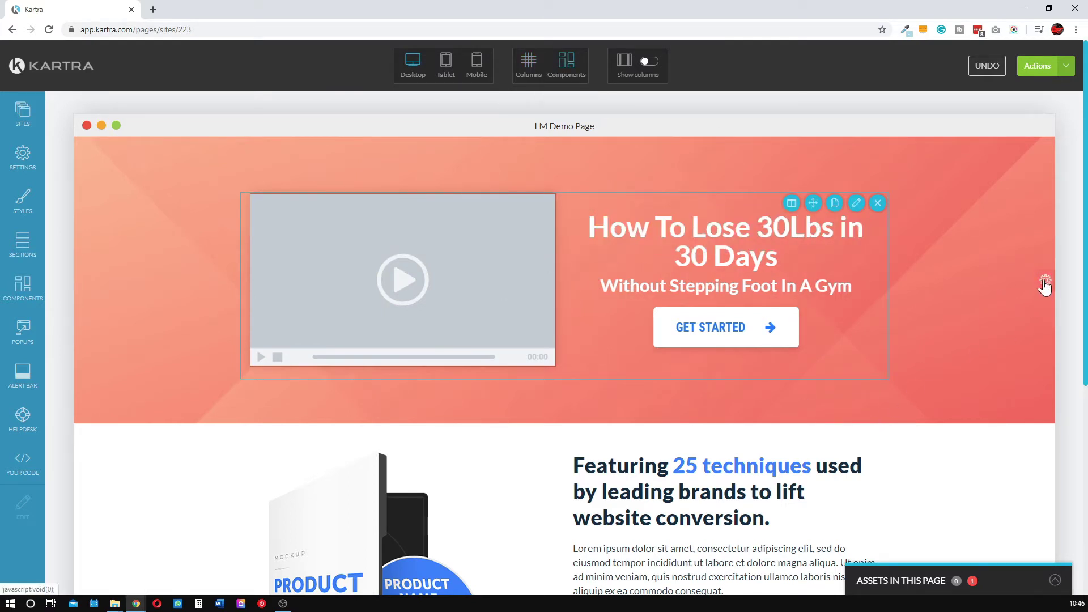
- Replace the hero section's background image with the blue misty mountains picture from the image library
mouse_move(1046, 282)
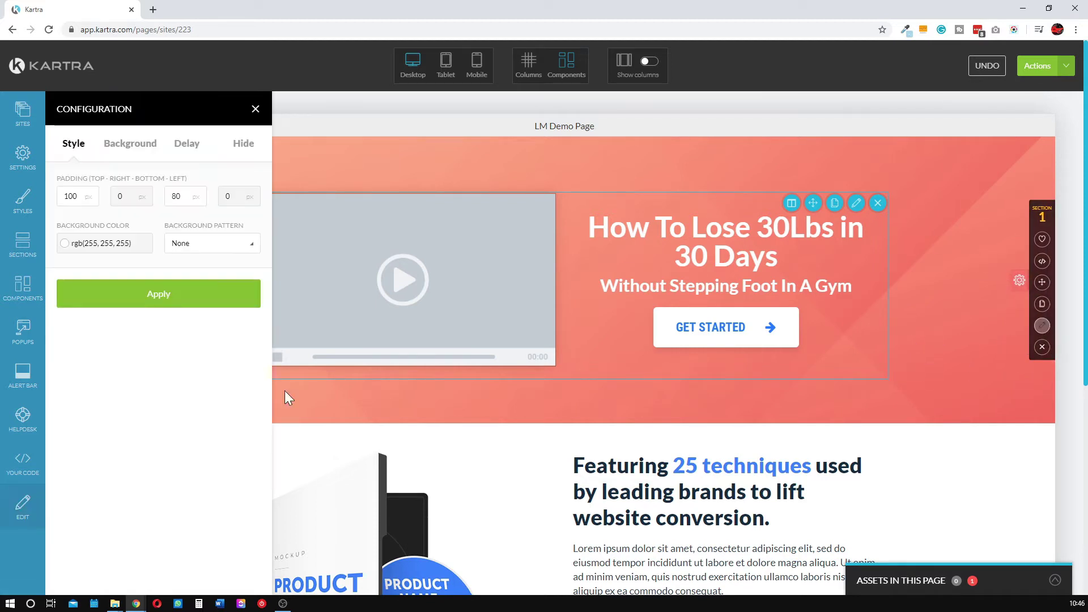
left_click(130, 144)
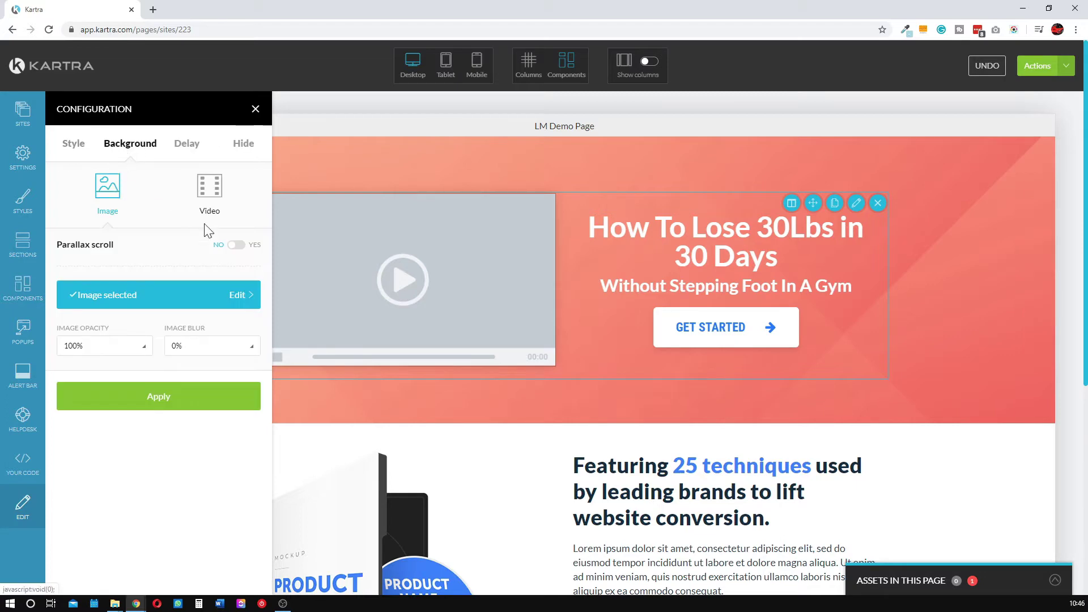
left_click(141, 300)
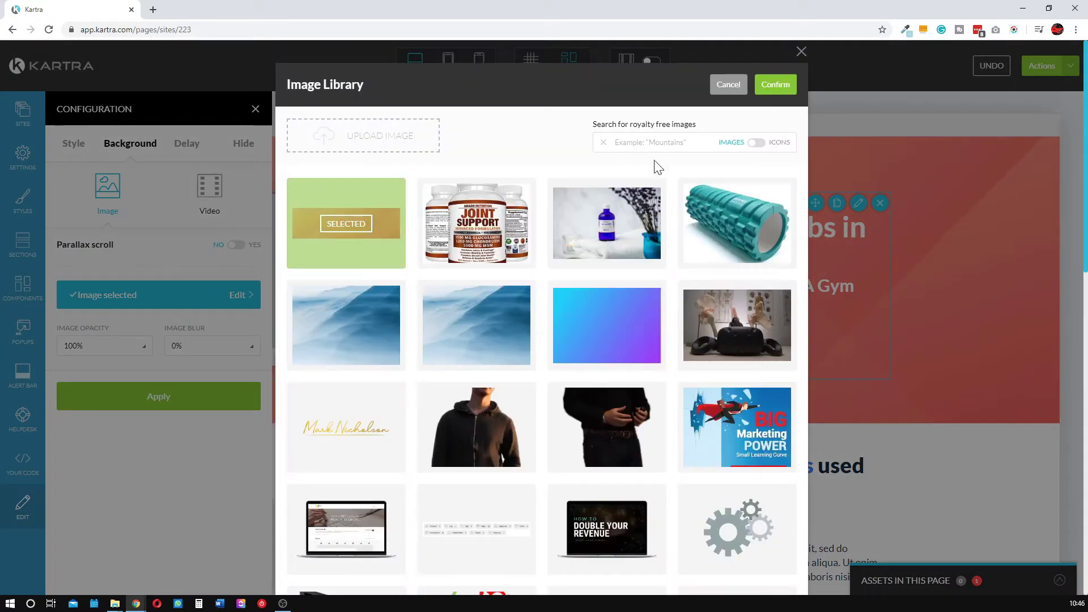
left_click(478, 327)
left_click(774, 93)
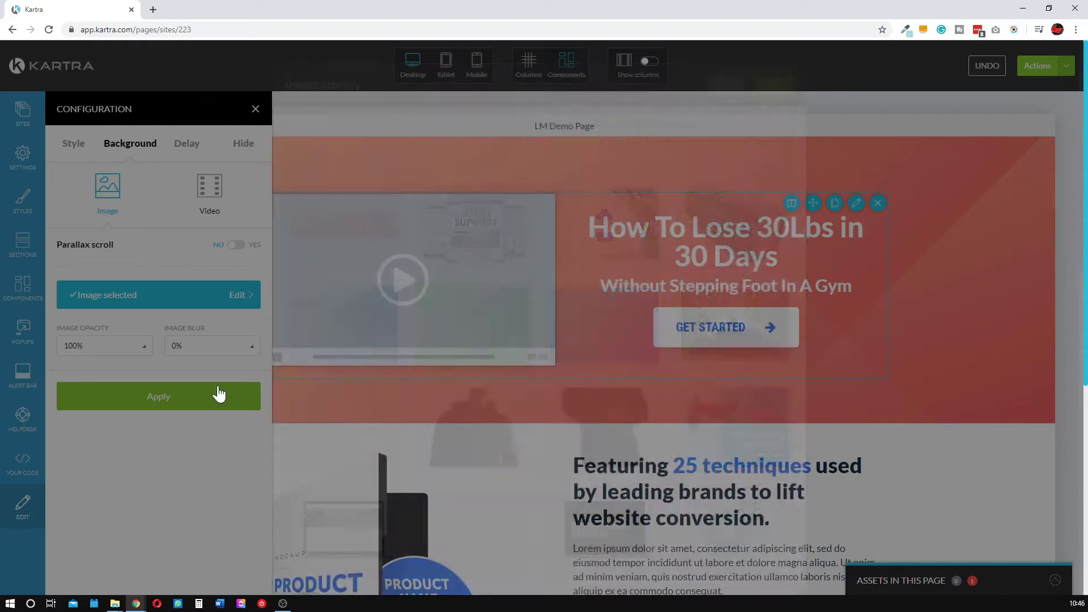
left_click(158, 399)
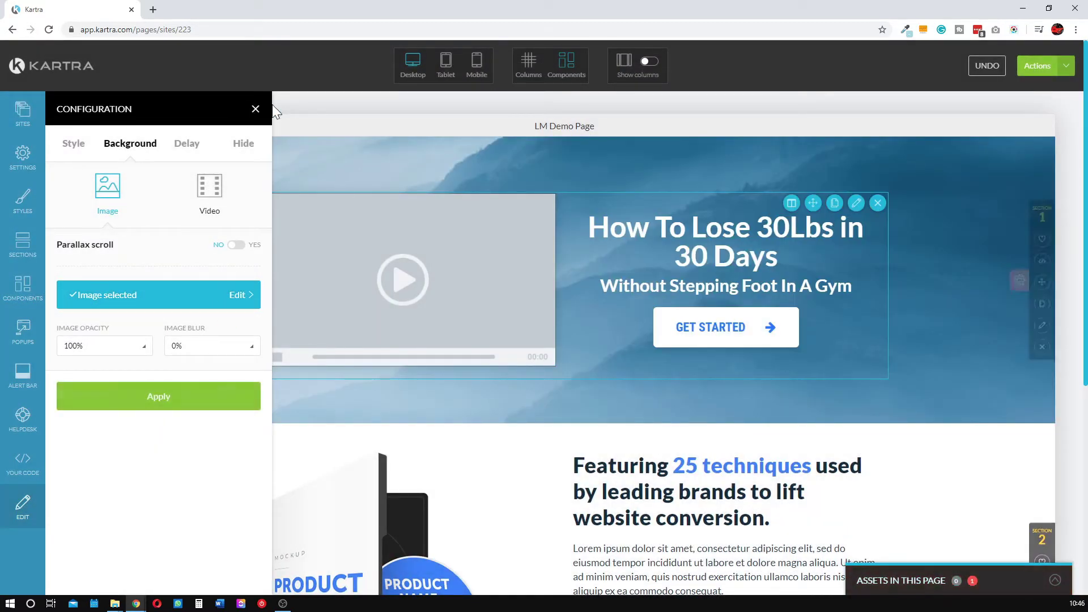
left_click(256, 109)
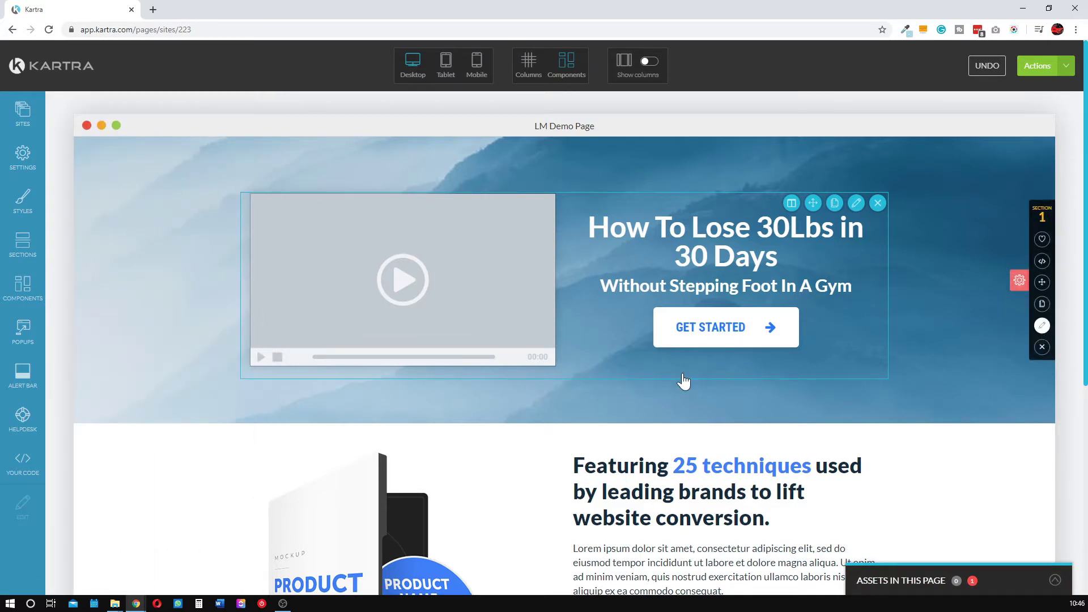
- Set the hero section's background color to black, rgb(0, 0, 0), and its background image opacity to 60%
left_click(89, 250)
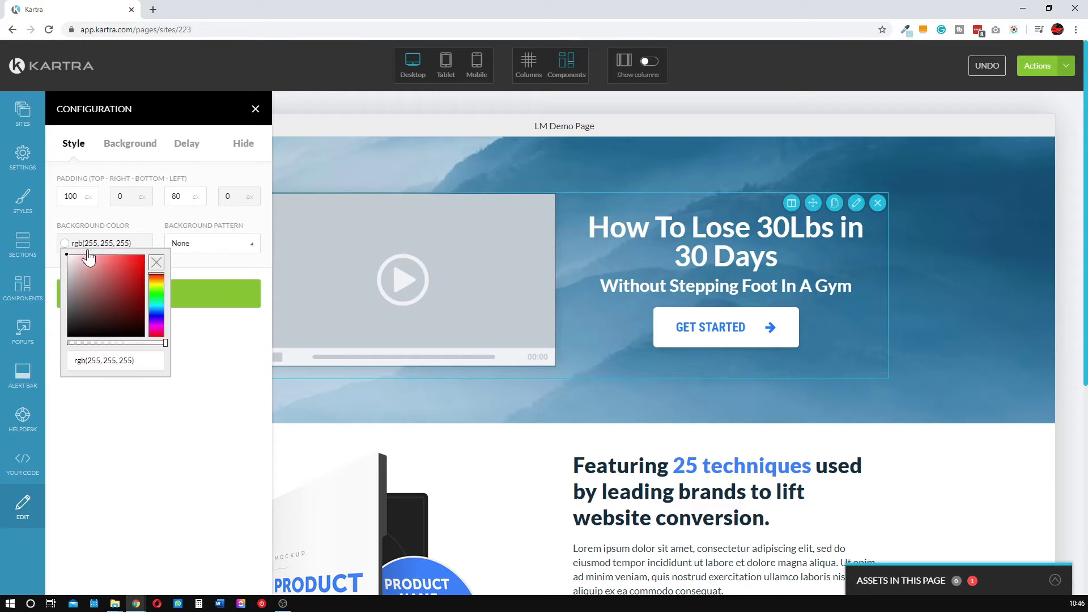
left_click_drag(69, 260, 137, 349)
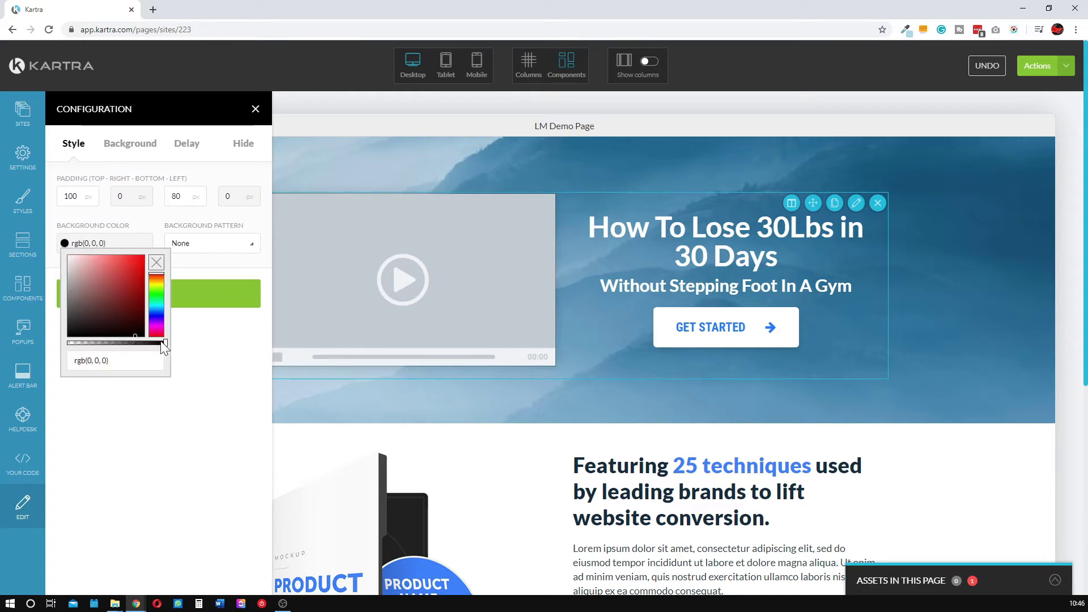
left_click(129, 143)
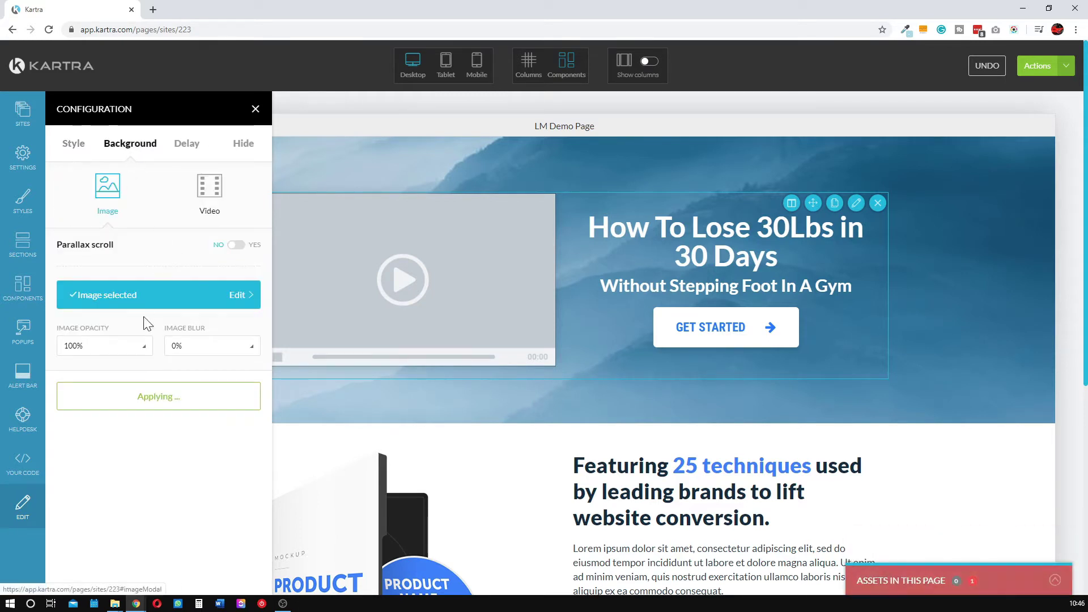
left_click(102, 347)
scroll(116, 482, "down", 1)
scroll(116, 482, "down", 1)
left_click(81, 410)
left_click(182, 403)
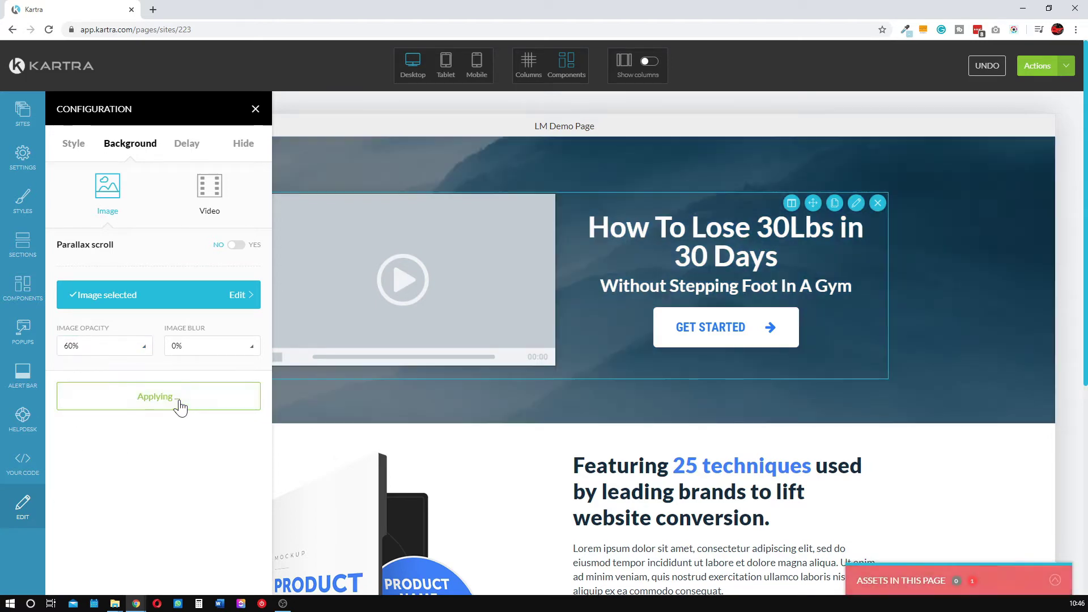
- Raise the hero background image's opacity to 90% and close the section configuration
left_click(97, 346)
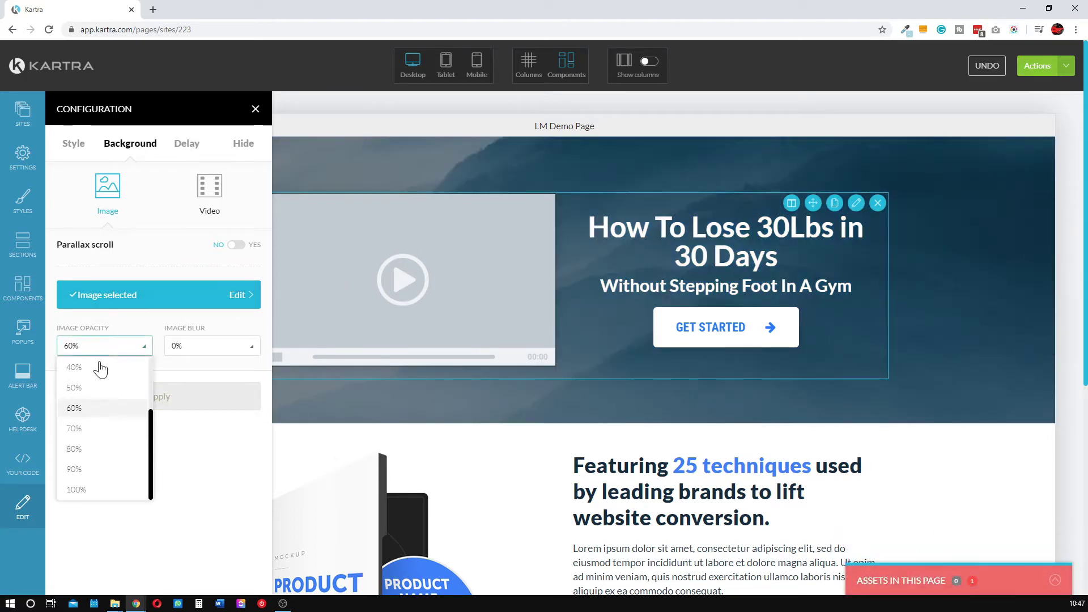
left_click(75, 470)
left_click(139, 400)
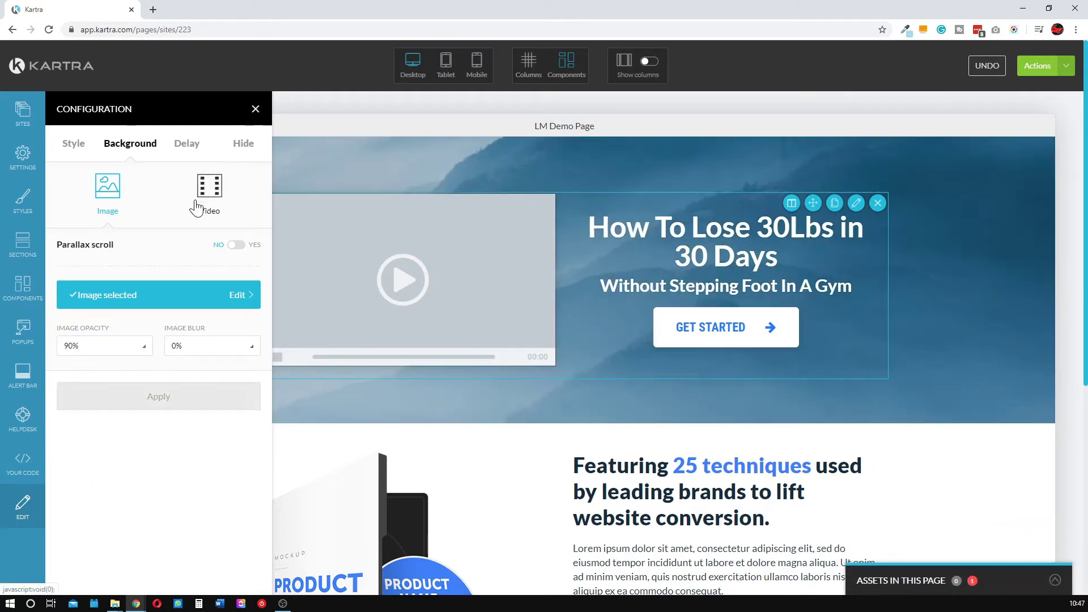
left_click(256, 109)
- Delete the column containing the video placeholder from the hero section
scroll(238, 151, "down", 3)
scroll(647, 272, "up", 3)
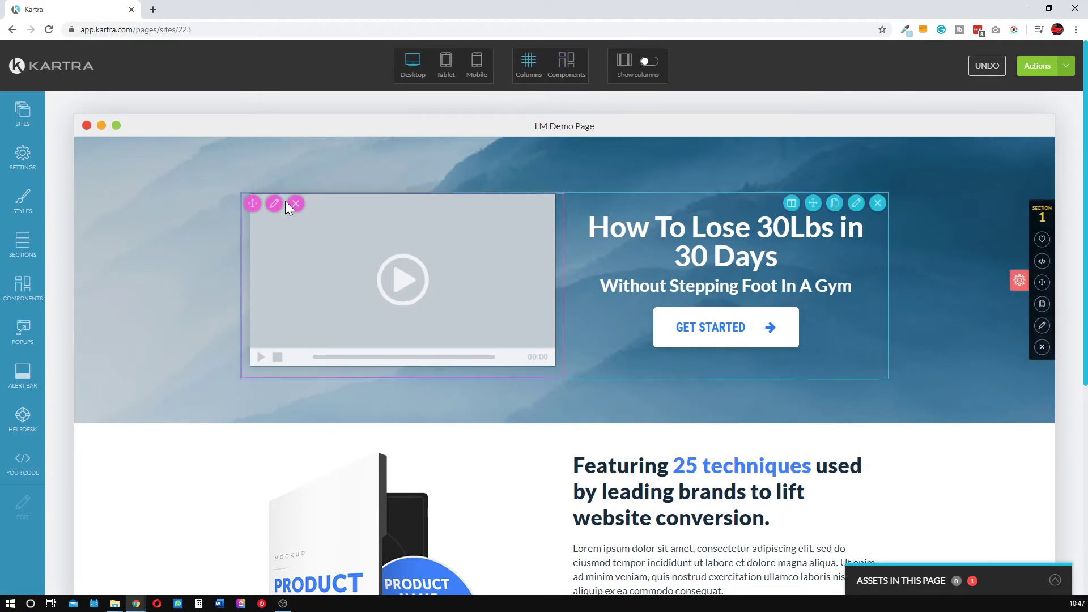
left_click(295, 204)
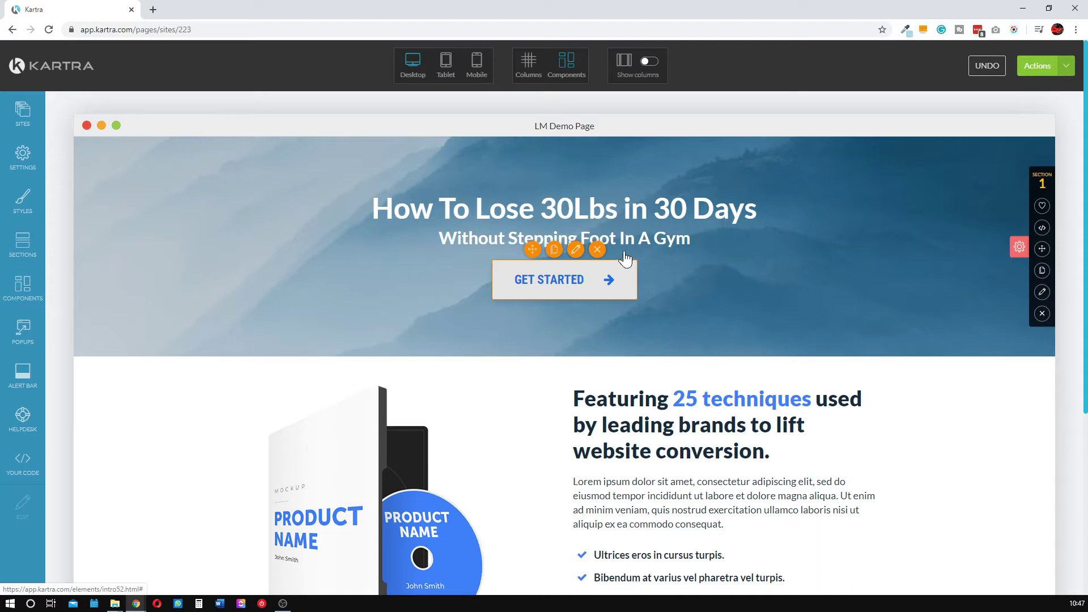
- Change the text of the hero's "GET STARTED" button to "DOWNLOAD NOW"
left_click(601, 276)
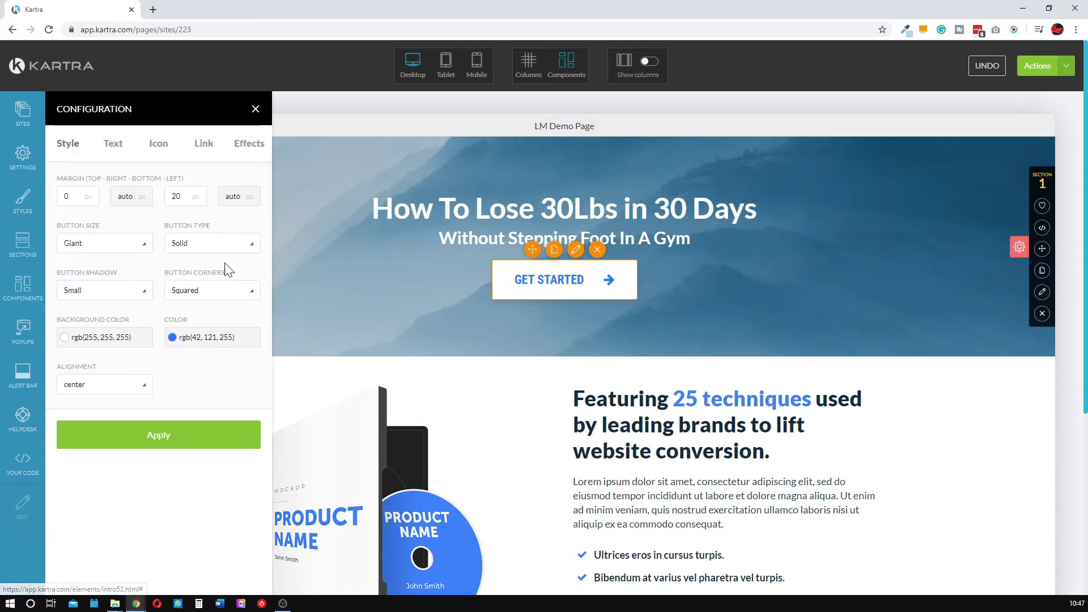
left_click(122, 143)
left_click_drag(97, 196, 48, 200)
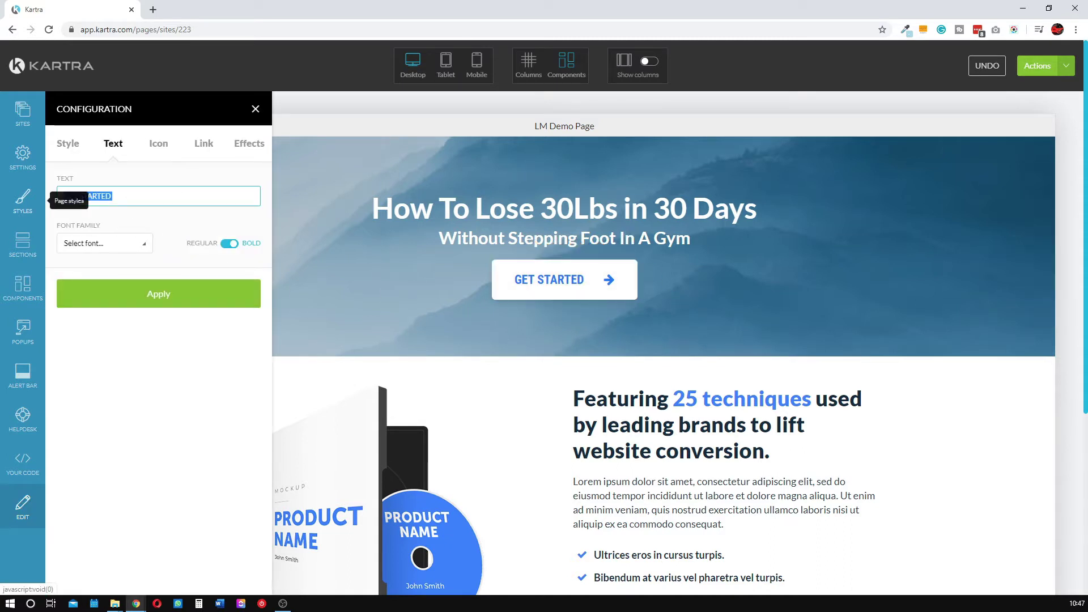
type("DOWNLOAD NOW")
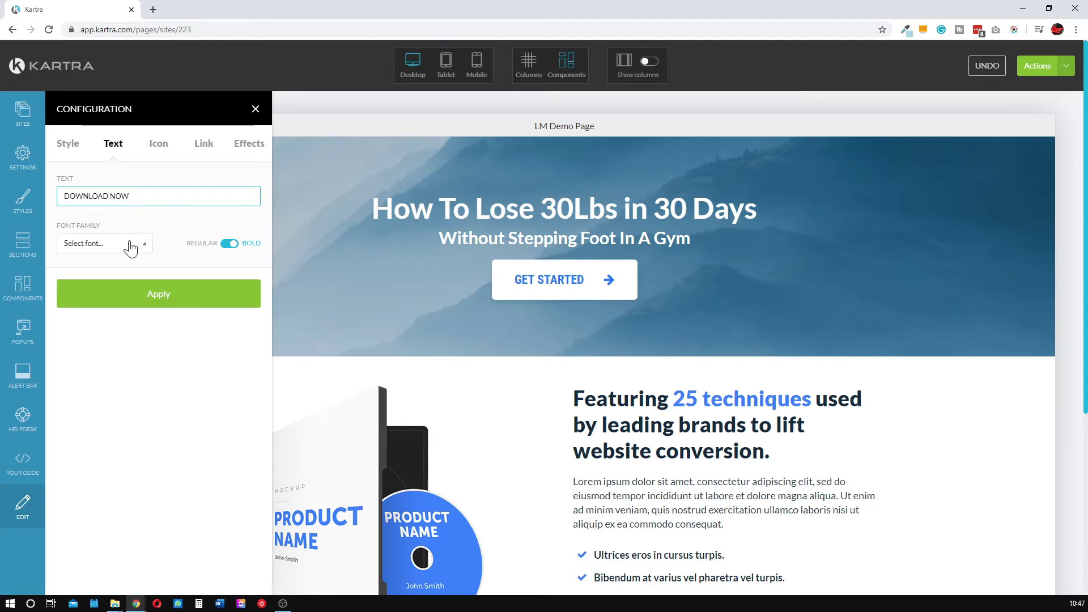
- Set the hero button's font family to Montserrat and apply the change
left_click(113, 249)
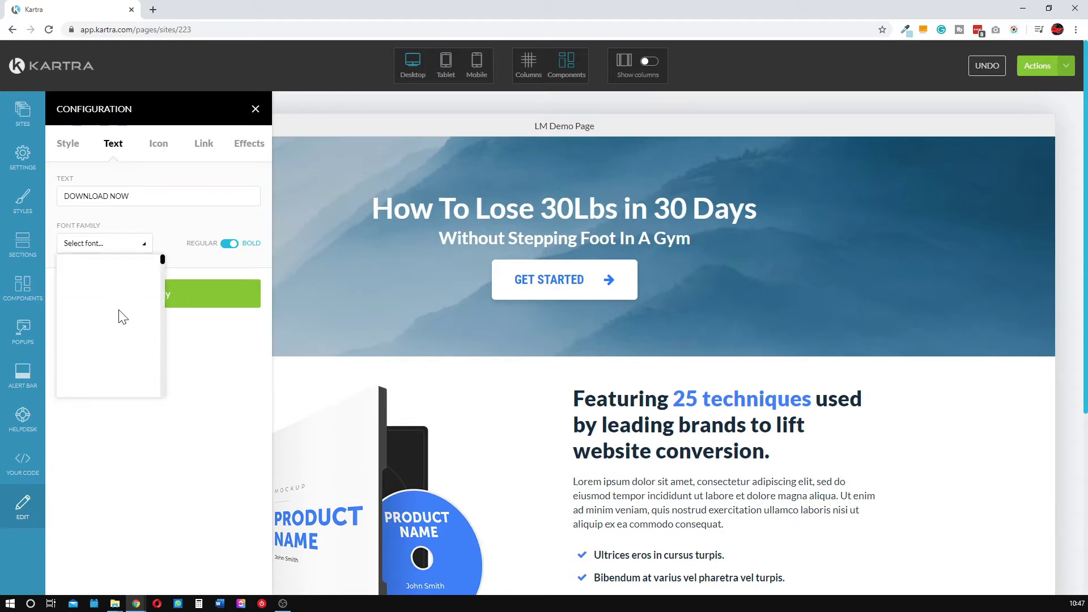
scroll(112, 312, "down", 8)
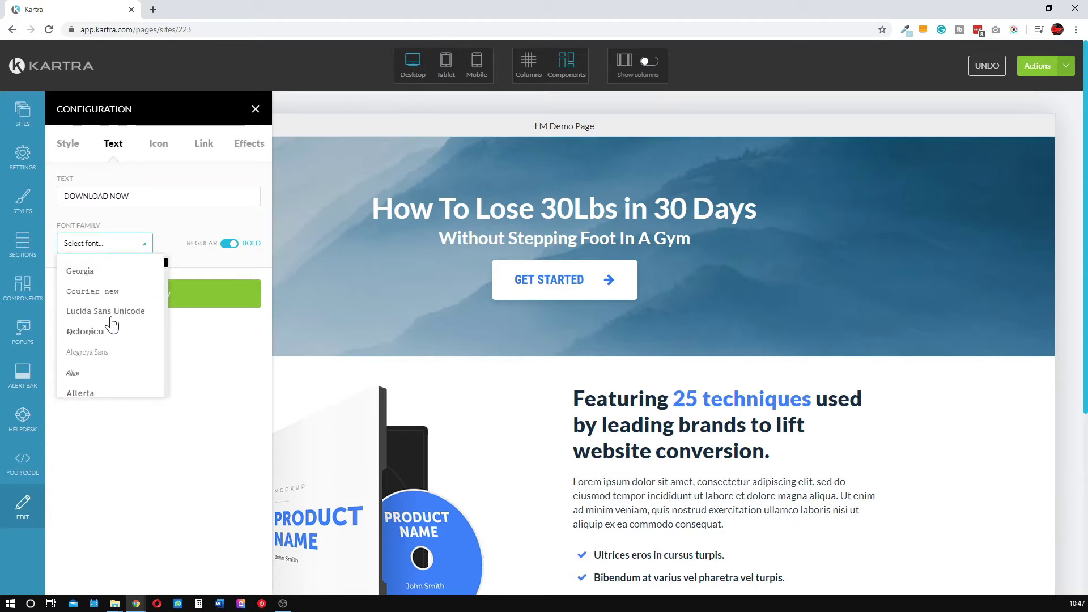
scroll(113, 332, "down", 3)
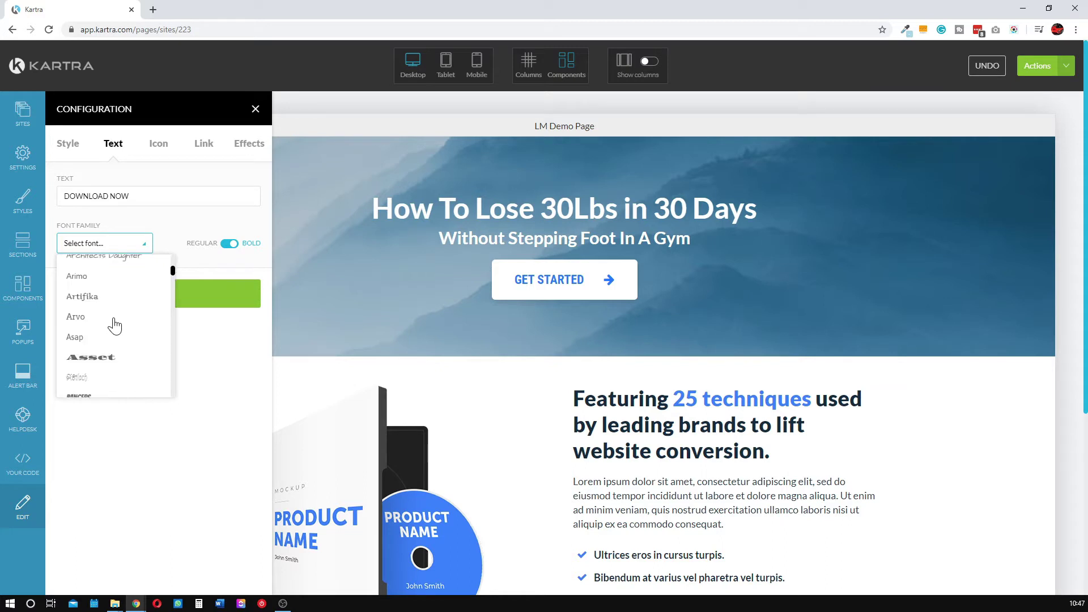
scroll(118, 356, "down", 20)
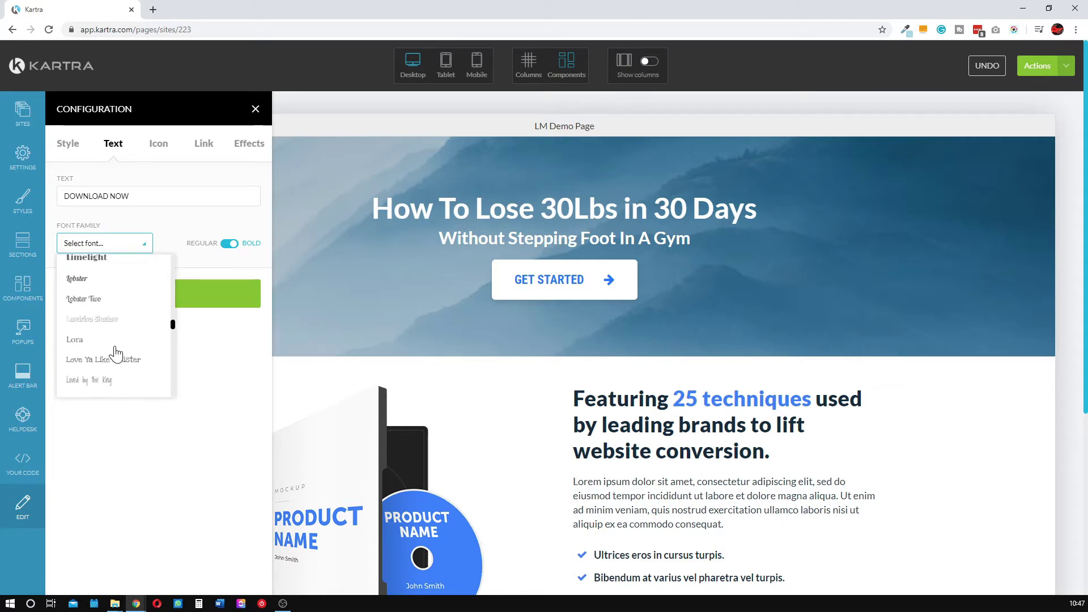
scroll(116, 354, "down", 2)
scroll(118, 363, "down", 3)
left_click(88, 310)
left_click(150, 295)
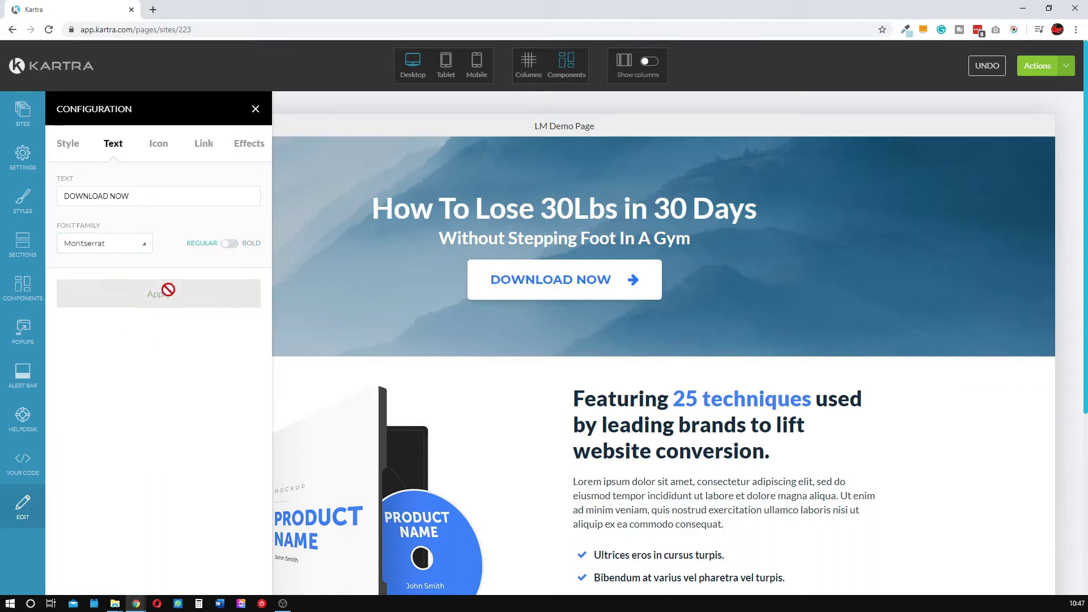
- Set the font family of the "DOWNLOAD NOW" button to Lato and apply it
left_click(127, 249)
mouse_move(174, 335)
left_mouse_down()
mouse_move(173, 354)
mouse_move(175, 294)
mouse_move(173, 317)
left_mouse_up()
scroll(121, 344, "down", 2)
left_click(79, 327)
left_click(179, 295)
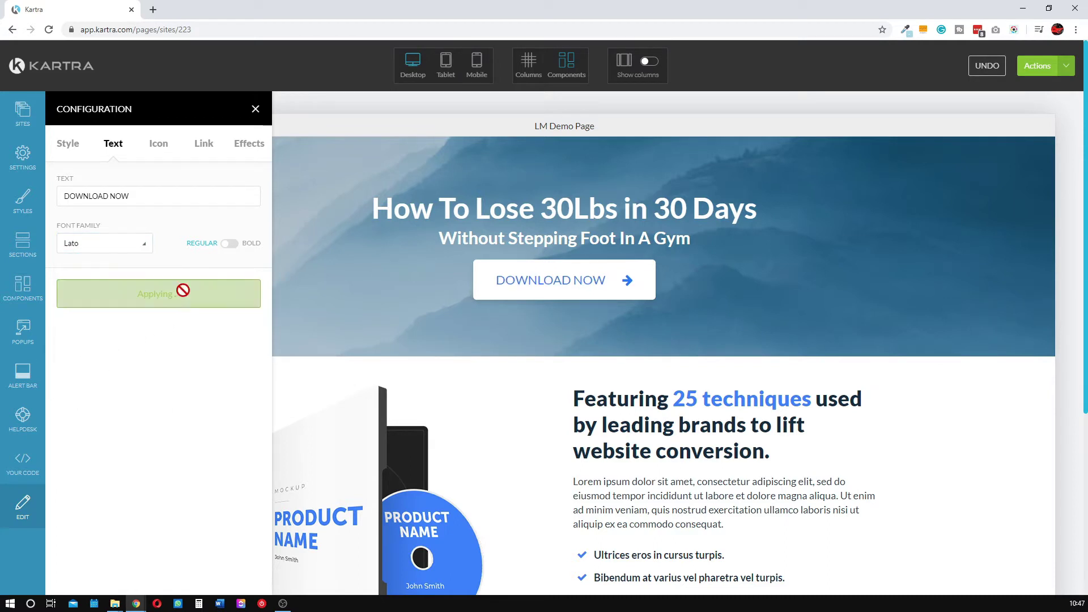
- Link the hero's "DOWNLOAD NOW" button to pop an opt-in form, using the "Download Our Free PDF Ebook!" popup template with the blue book image
left_click(204, 147)
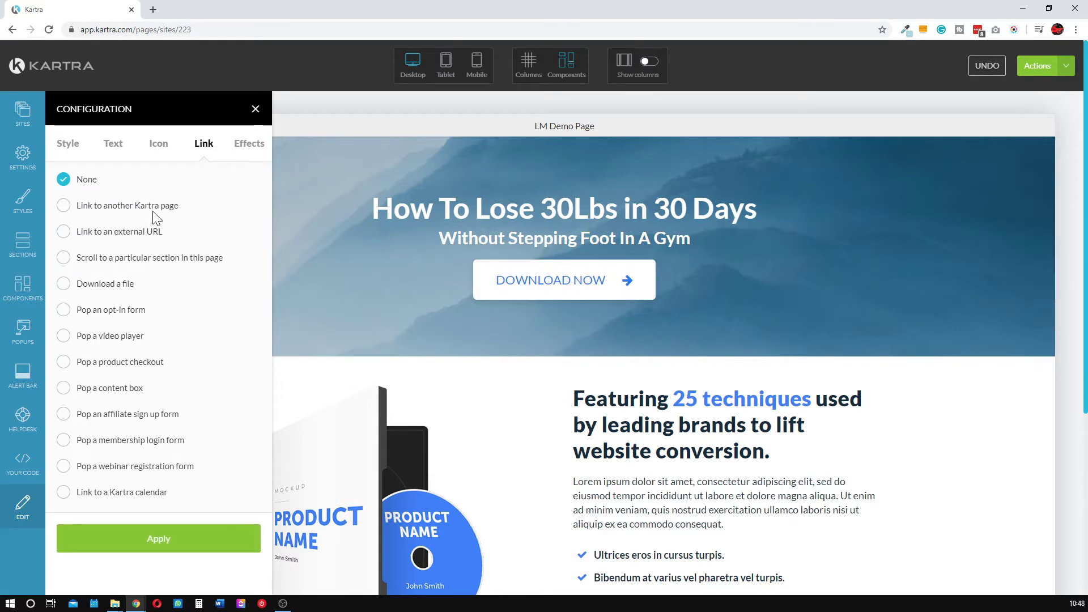
left_click(125, 314)
scroll(213, 389, "down", 6)
scroll(211, 385, "down", 10)
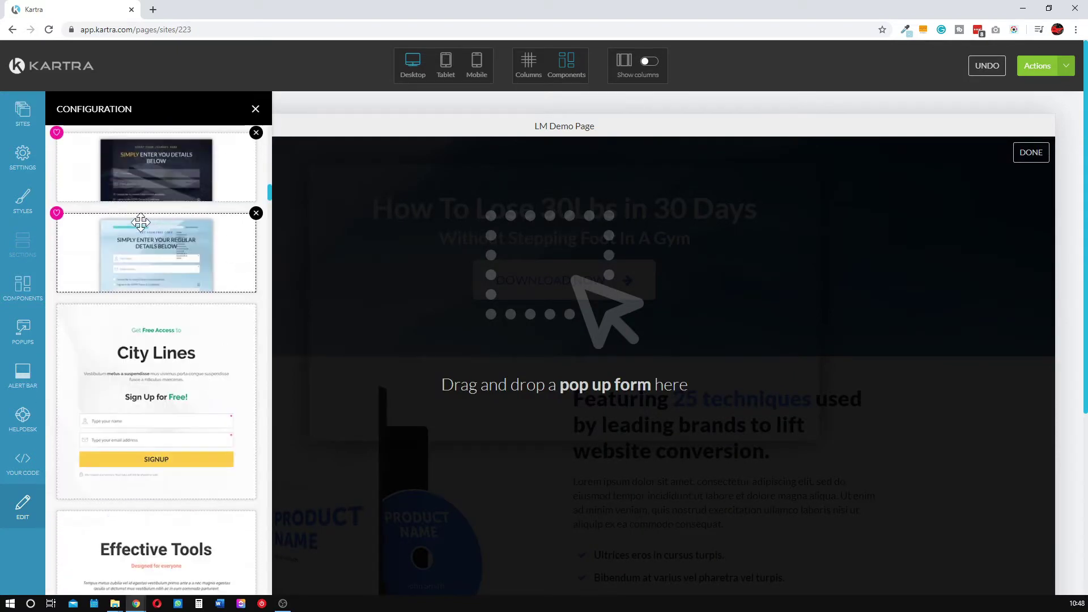
scroll(168, 374, "down", 1)
scroll(167, 374, "down", 17)
scroll(167, 373, "down", 10)
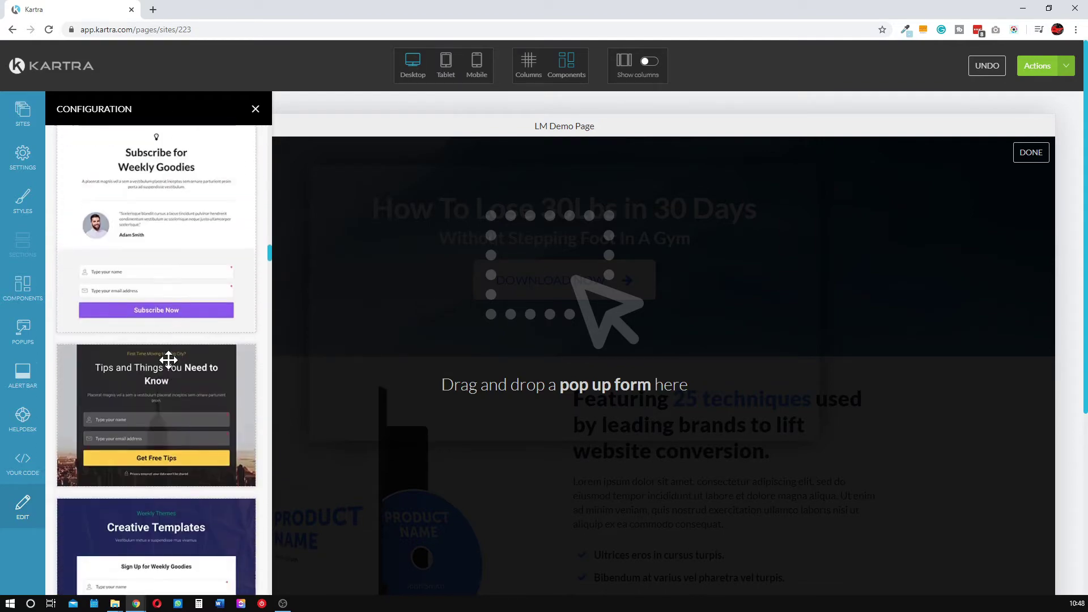
scroll(170, 371, "down", 8)
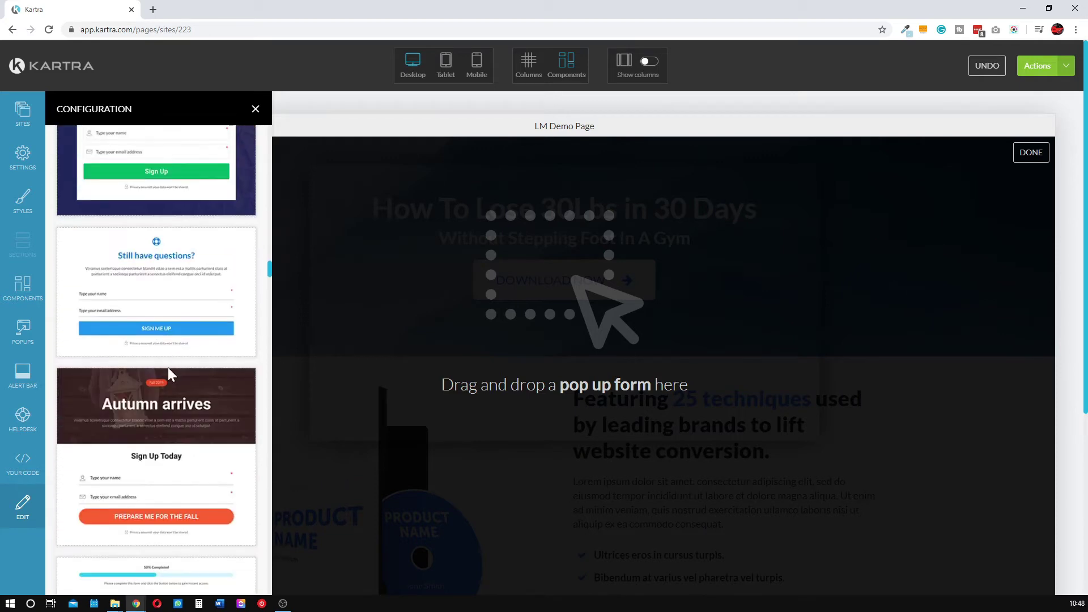
scroll(185, 265, "down", 7)
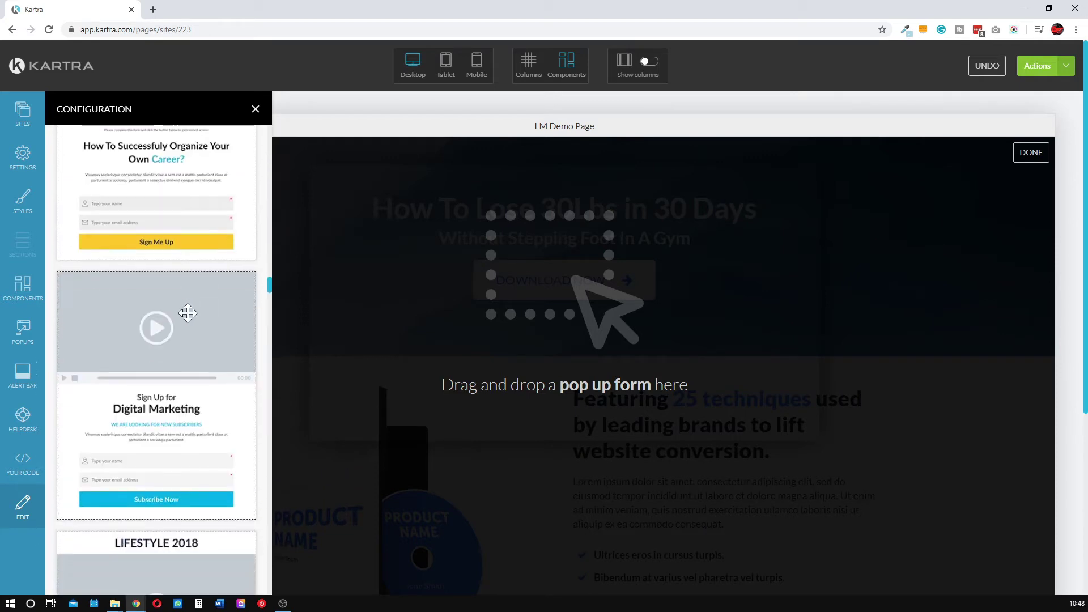
scroll(187, 311, "down", 10)
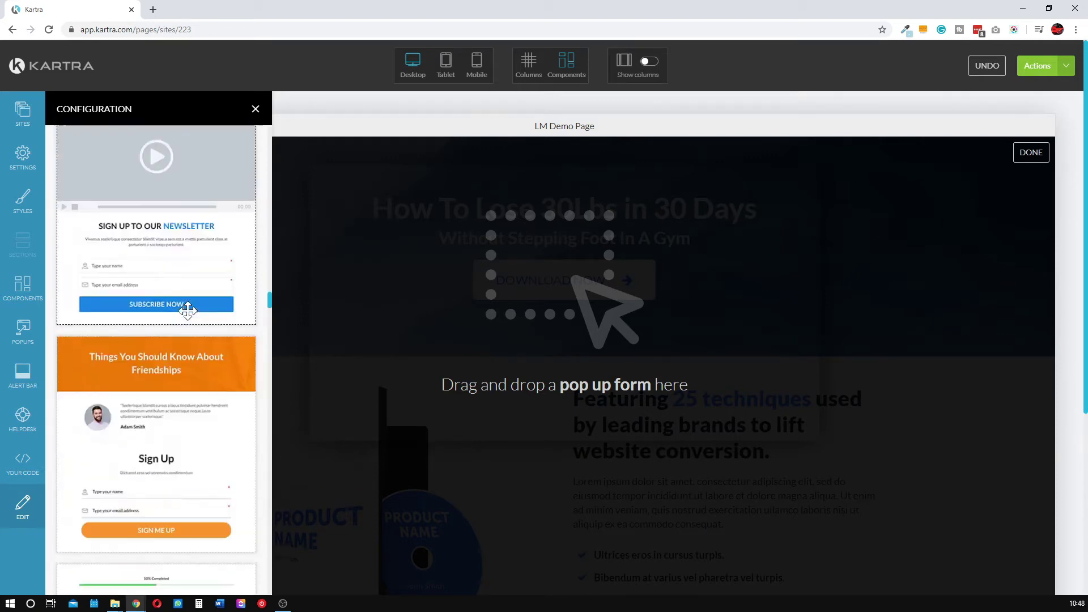
scroll(188, 310, "down", 2)
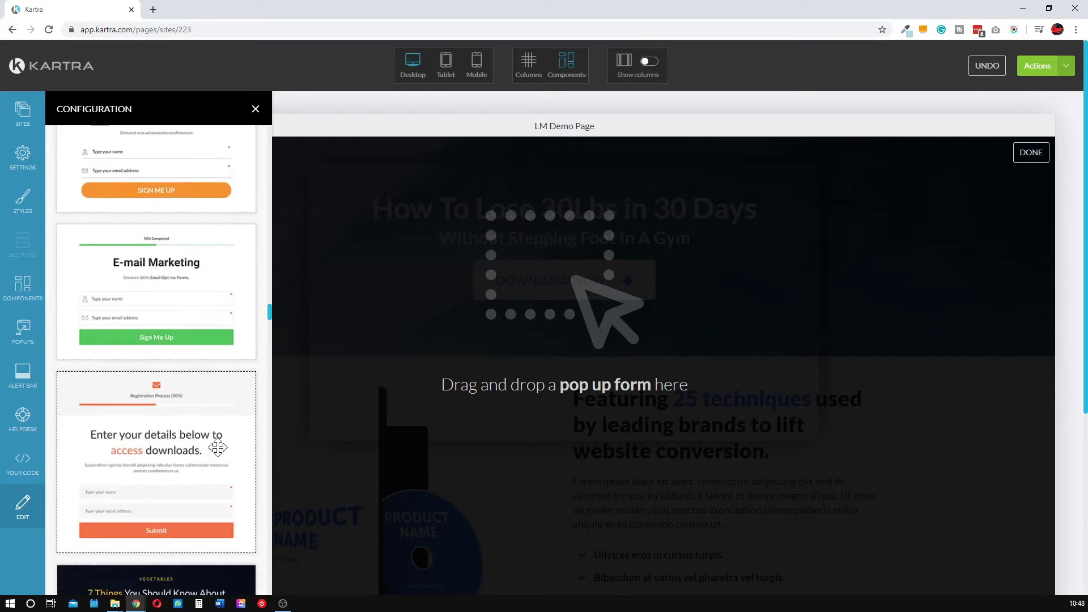
scroll(198, 447, "down", 12)
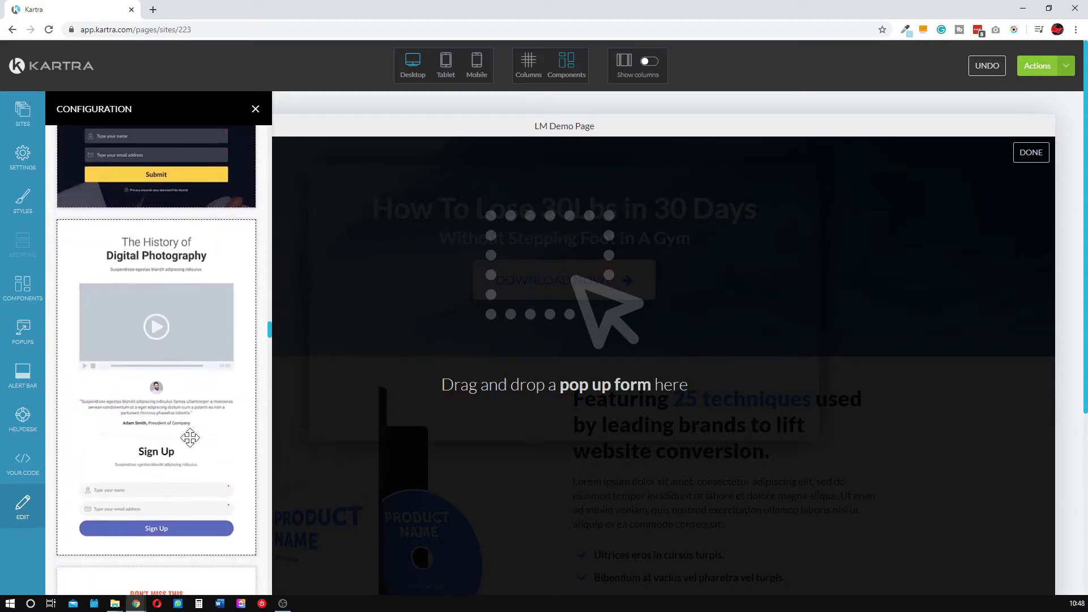
scroll(86, 482, "down", 2)
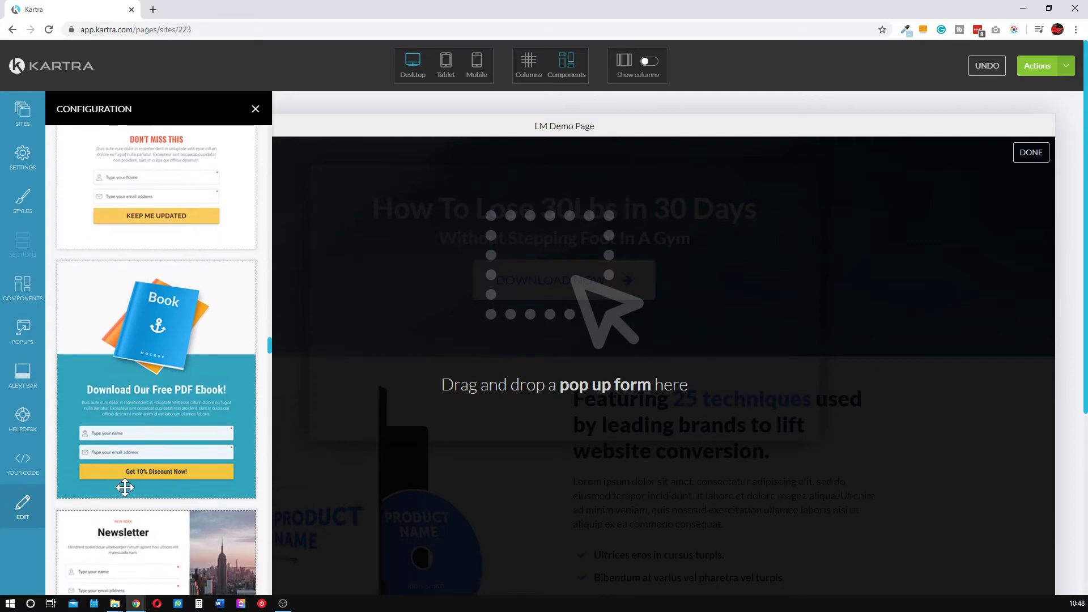
scroll(170, 329, "up", 2)
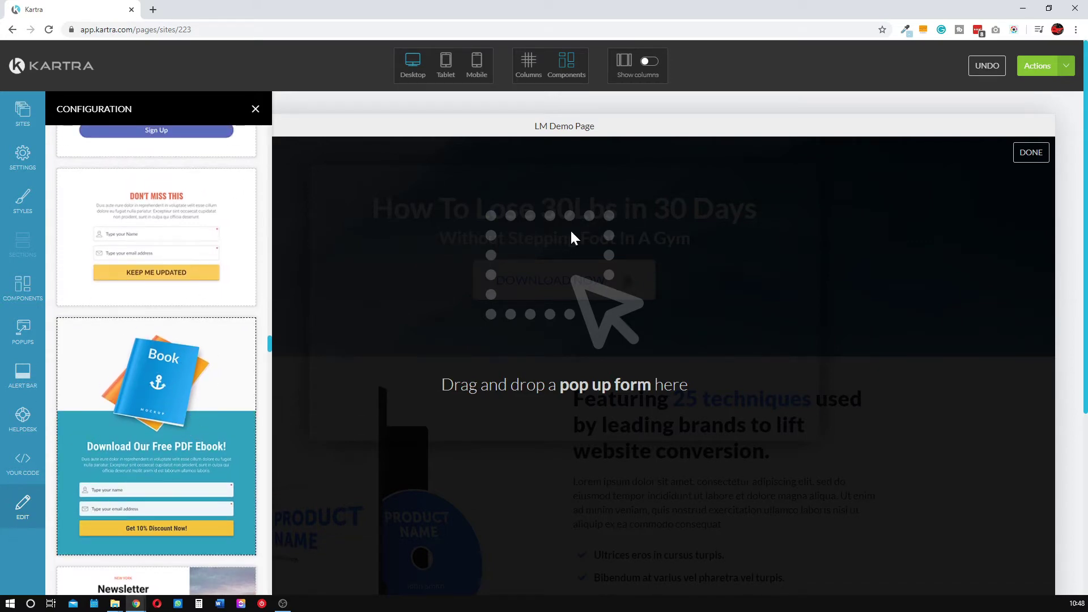
left_click_drag(612, 244, 581, 217)
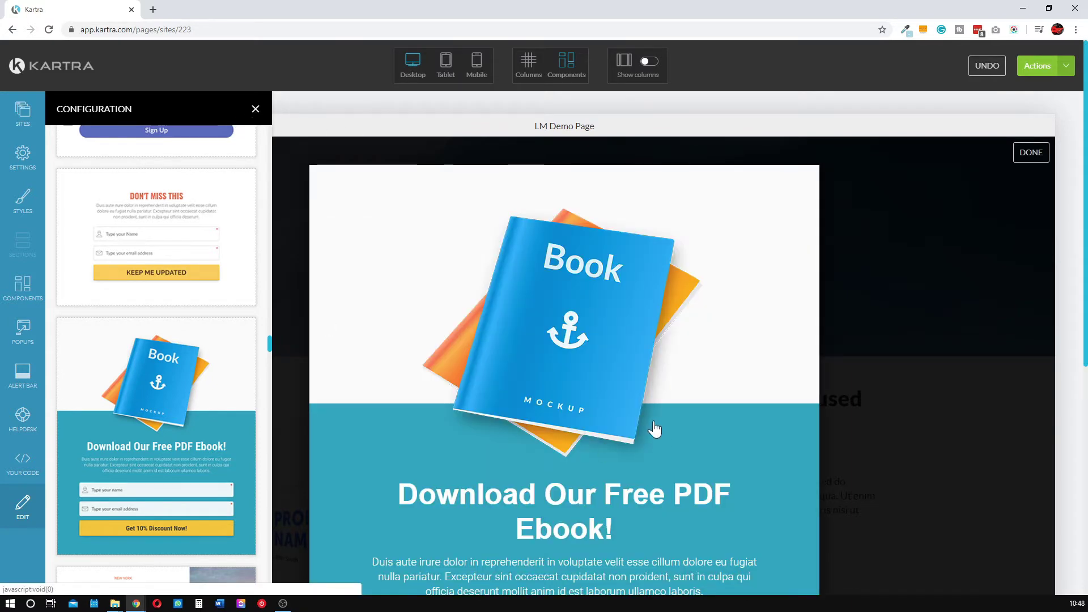
- Remove the word "PDF" from the popup heading so it reads "Download Our Free Ebook!"
scroll(722, 451, "down", 5)
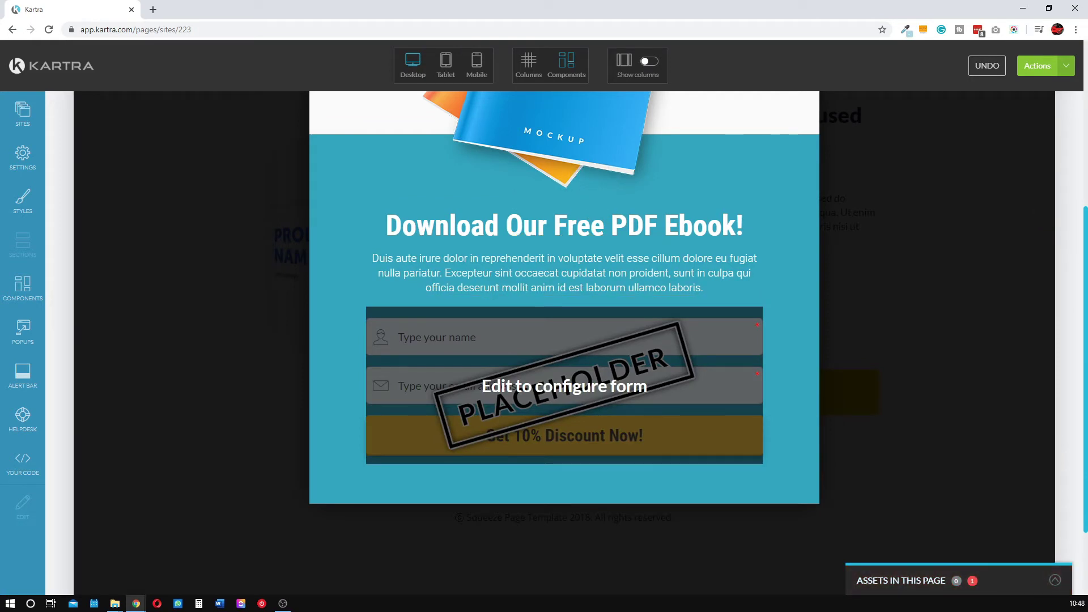
left_click(660, 227)
key("BackSpace")
key("BackSpace")
key("BackSpace")
key("BackSpace")
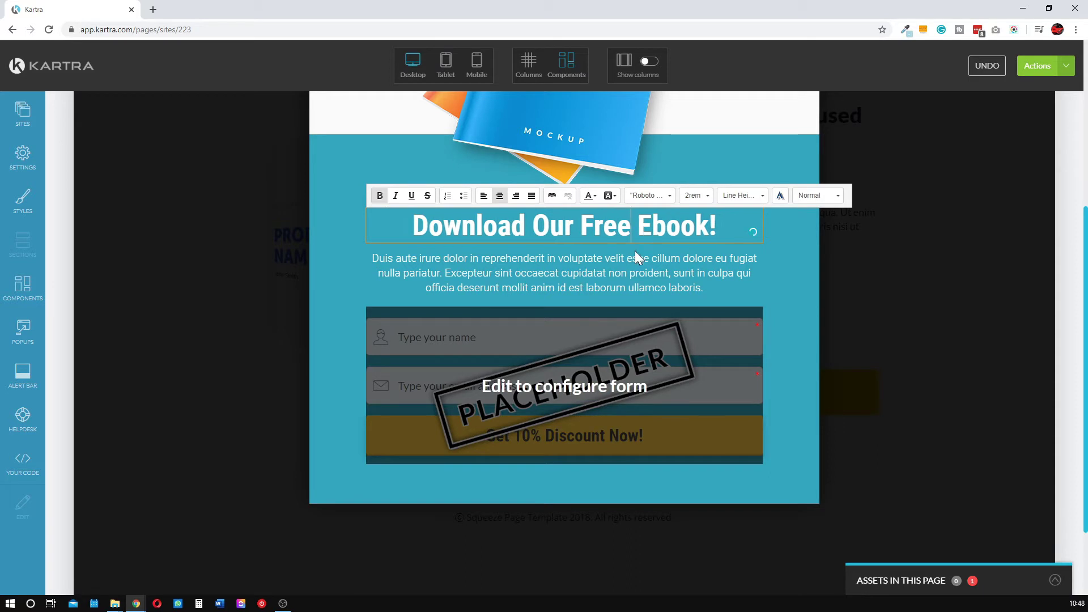
left_click(546, 320)
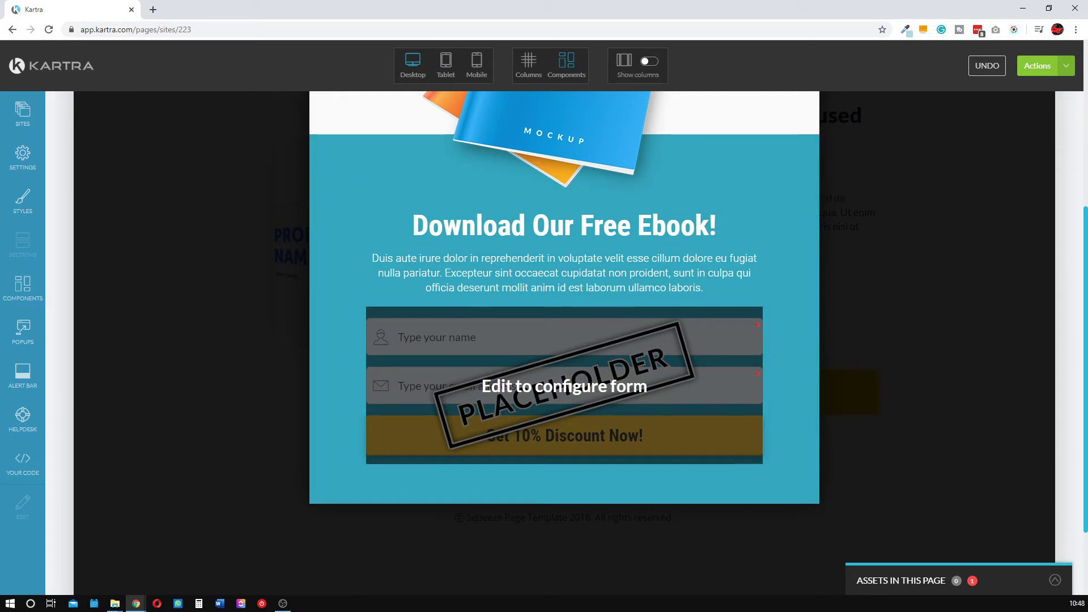
- Create a new opt-in form placeholder named "LM demo optin form", apply it to the popup's form, and finish editing the popup
scroll(573, 293, "up", 3)
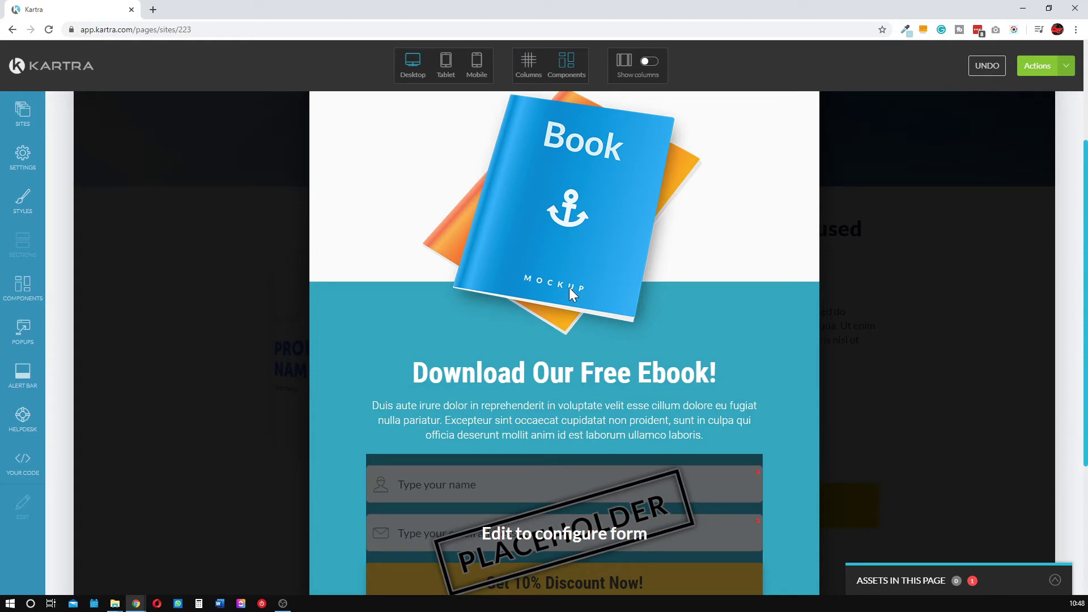
scroll(566, 332, "down", 2)
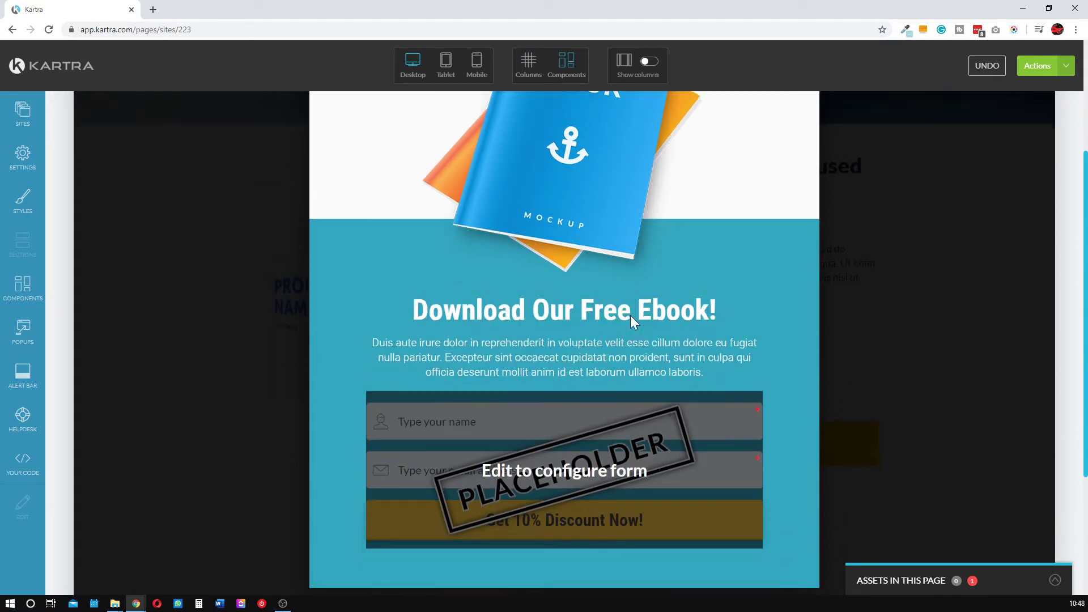
left_click(564, 331)
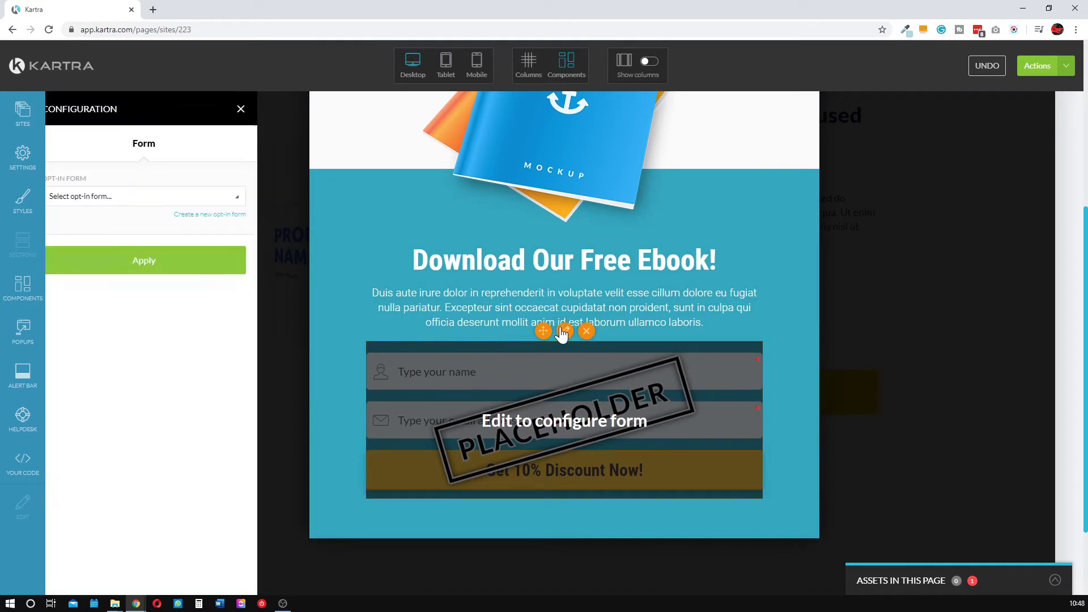
left_click(188, 199)
scroll(170, 301, "down", 3)
scroll(170, 307, "up", 5)
left_click(188, 194)
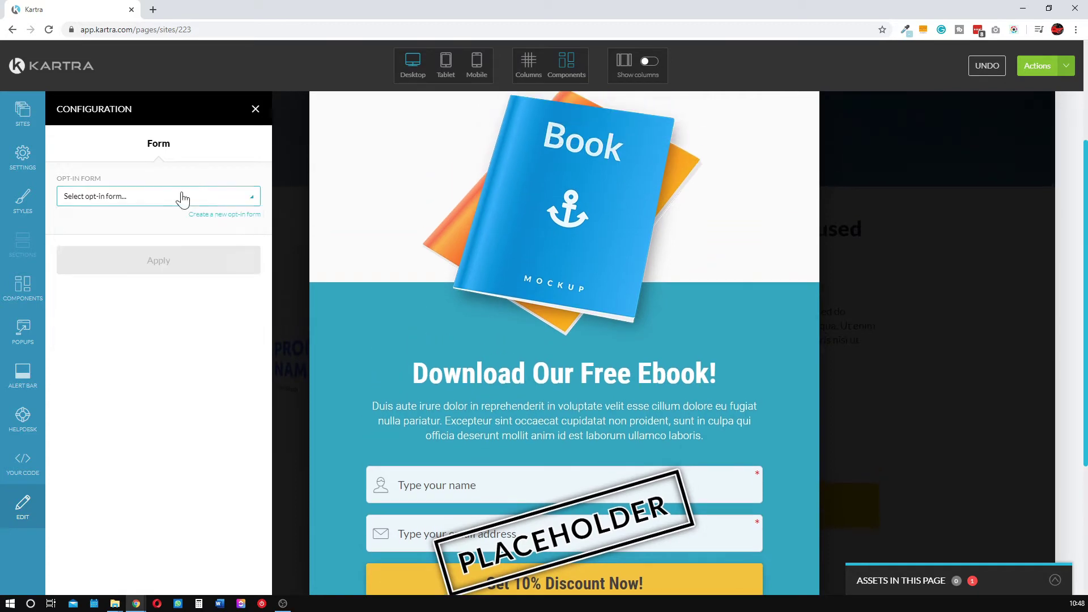
left_click(236, 215)
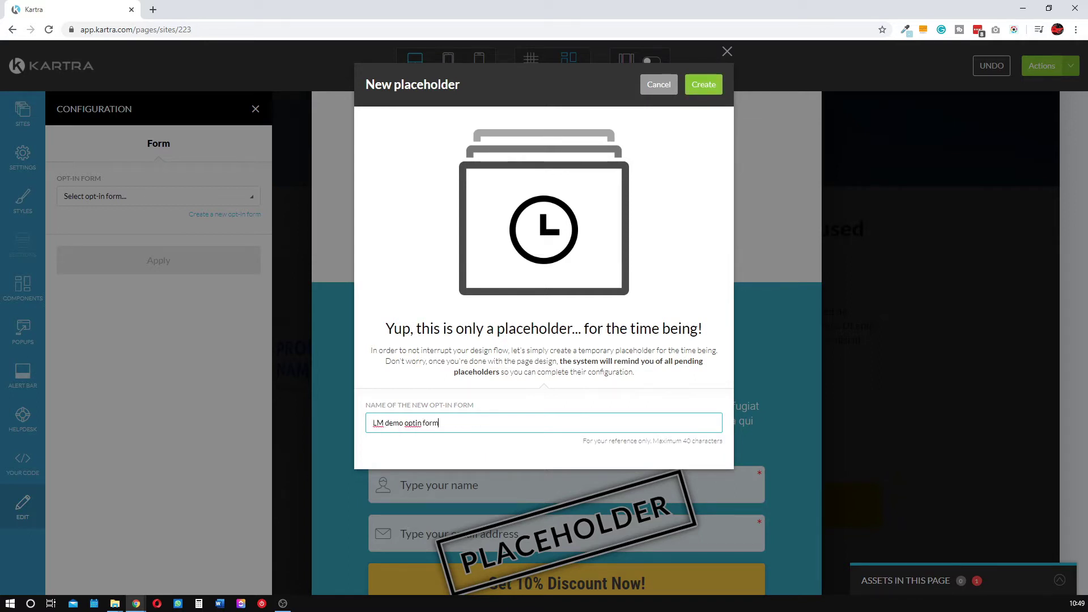
left_click(707, 88)
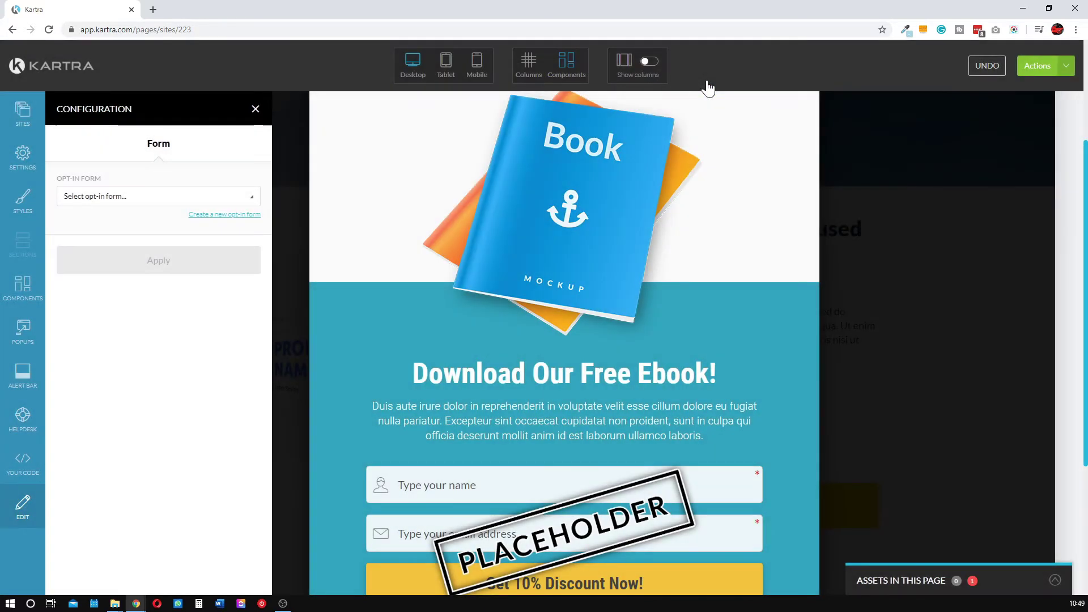
left_click(182, 260)
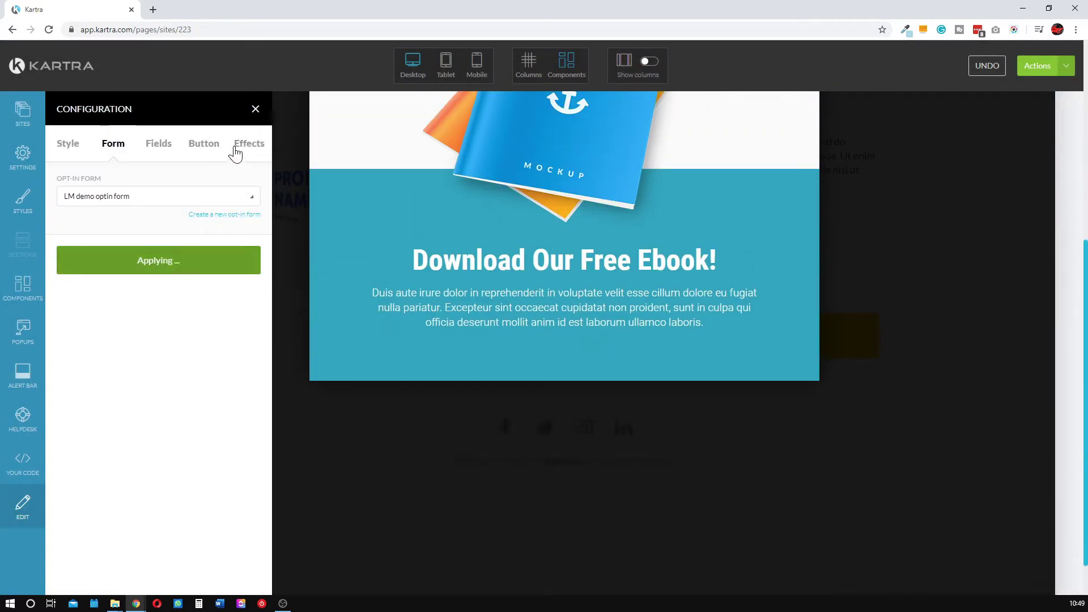
left_click(255, 110)
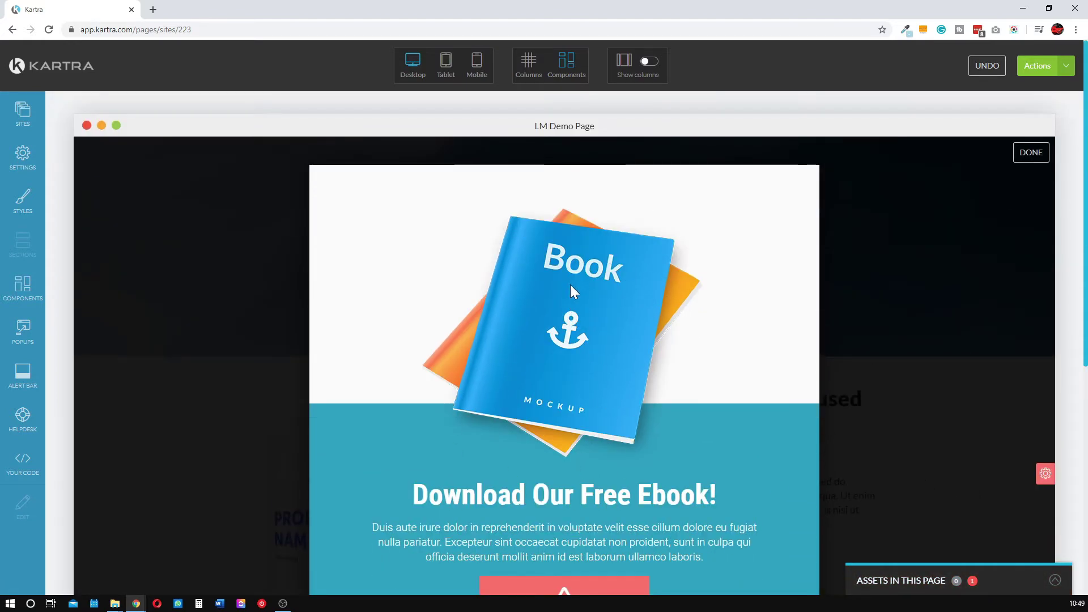
left_click(1032, 153)
- Review the landing page from the hero section through the product section to the footer
scroll(748, 290, "down", 5)
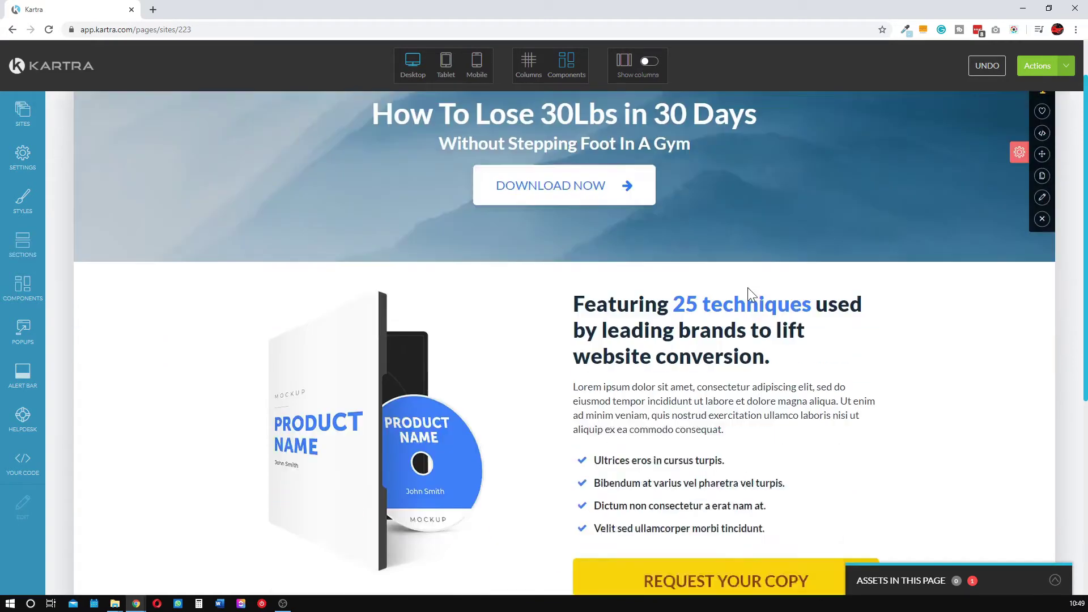
scroll(397, 306, "up", 1)
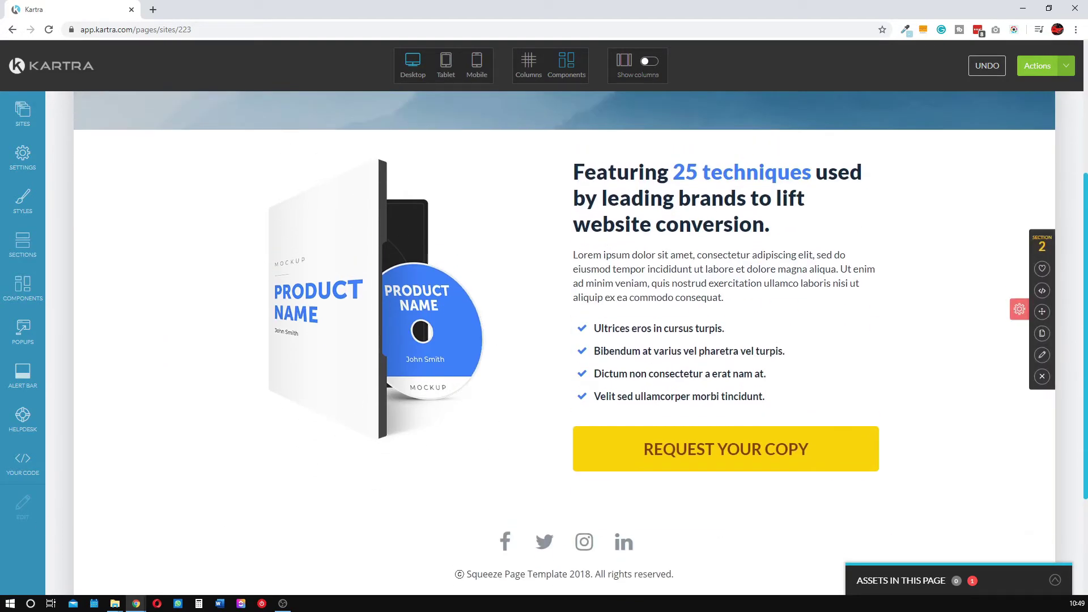
scroll(567, 187, "up", 5)
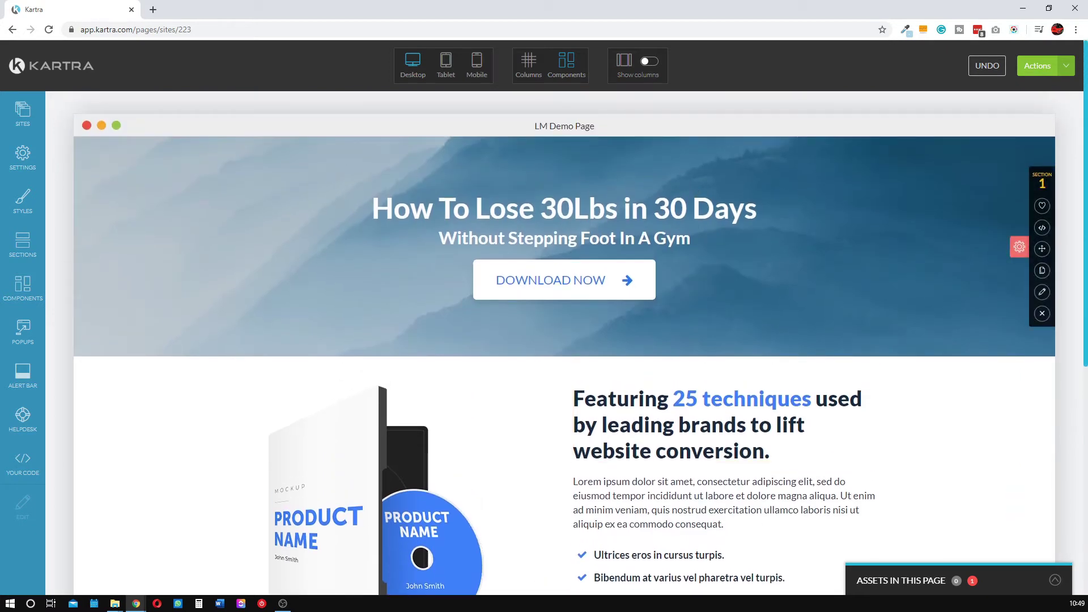
mouse_move(567, 190)
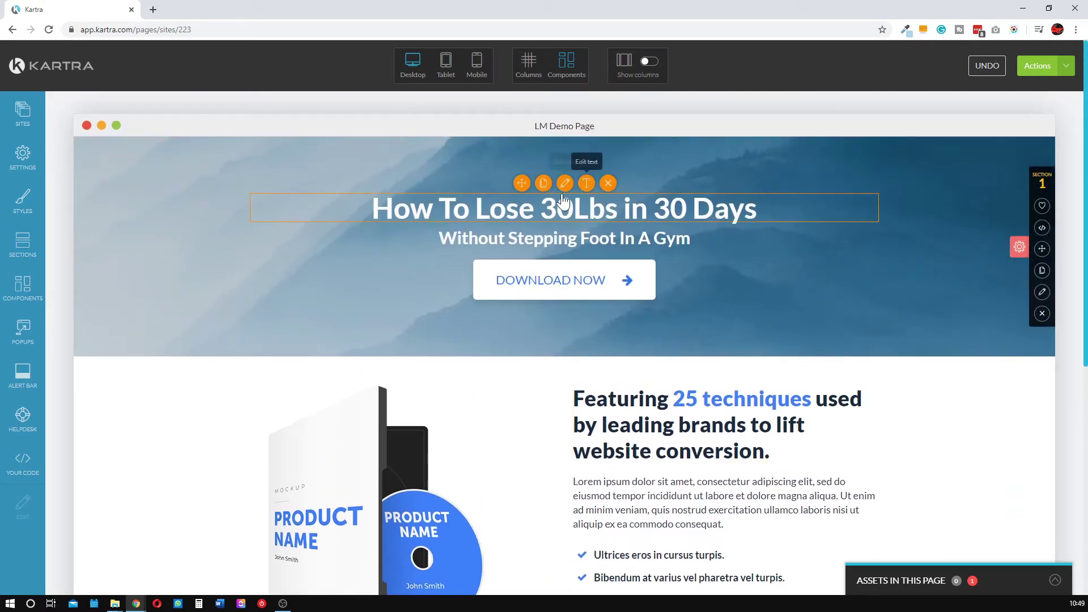
scroll(672, 291, "down", 2)
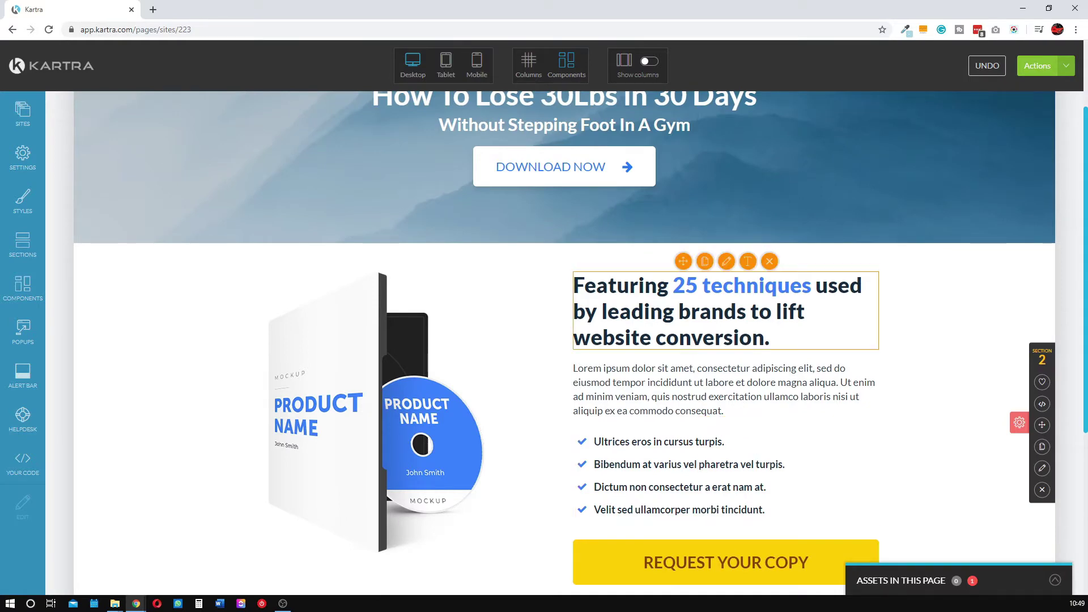
scroll(747, 369, "down", 4)
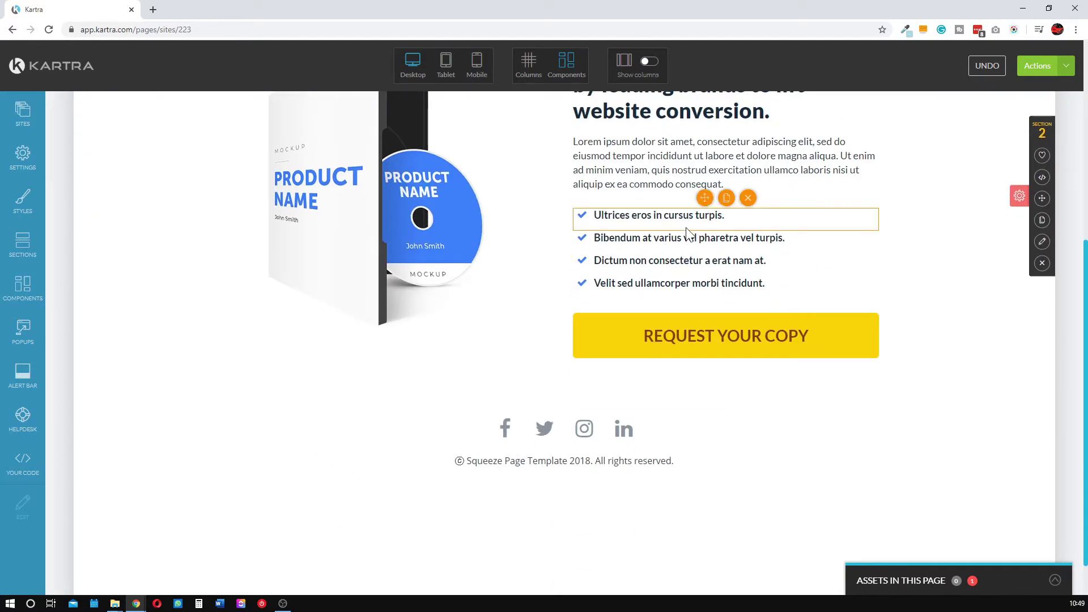
scroll(747, 369, "up", 2)
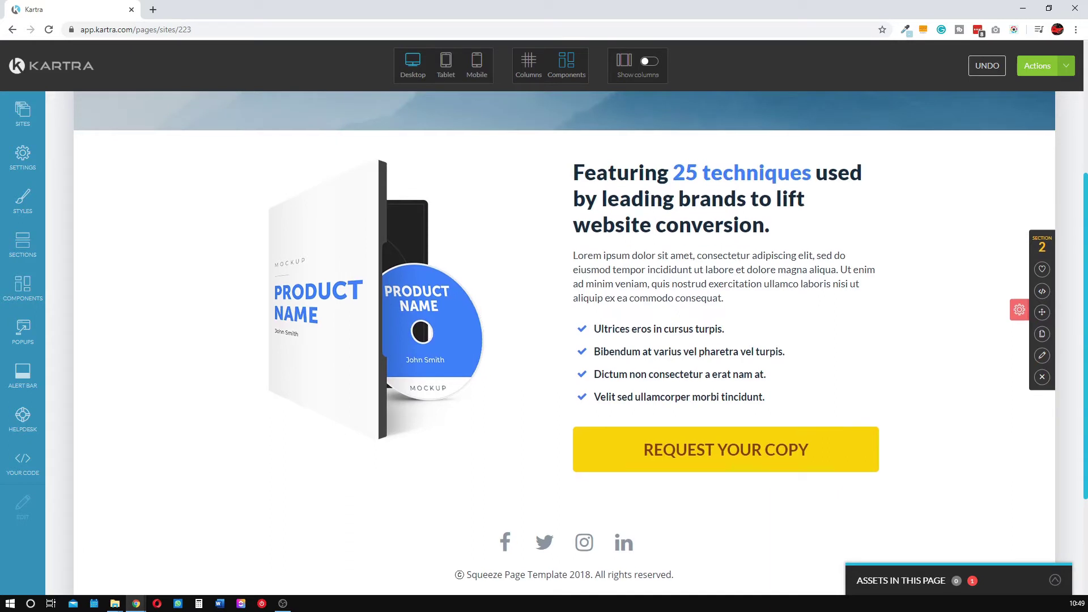
scroll(564, 340, "up", 2)
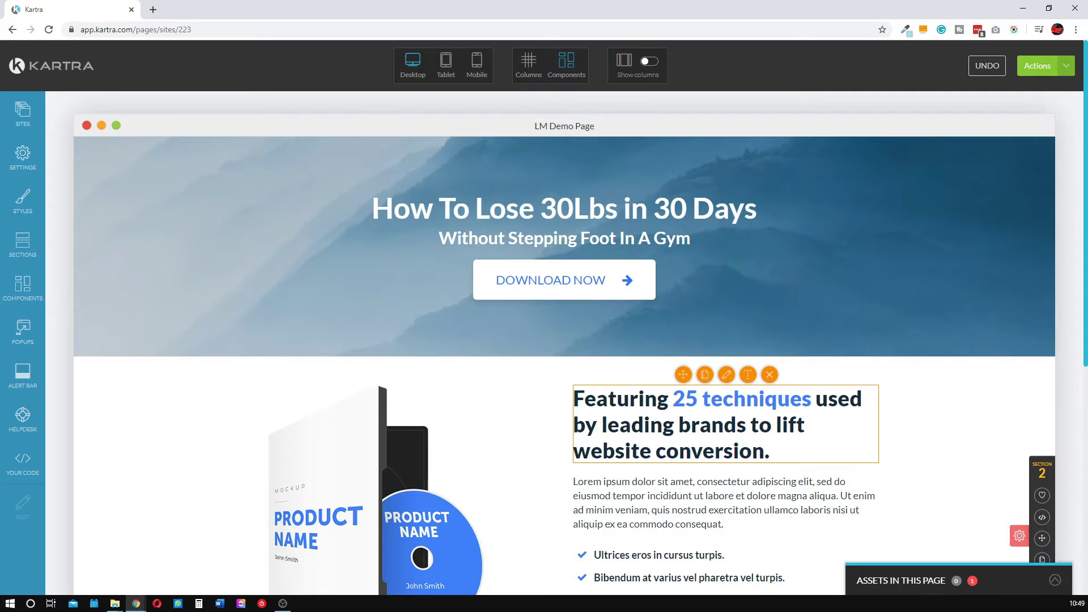
scroll(726, 402, "down", 2)
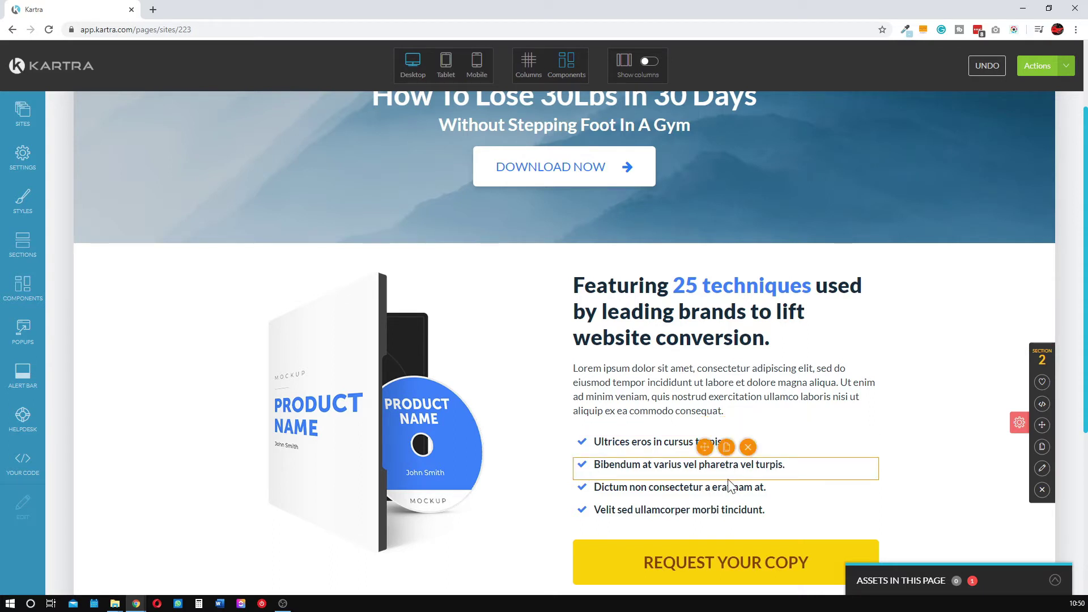
scroll(565, 321, "down", 1)
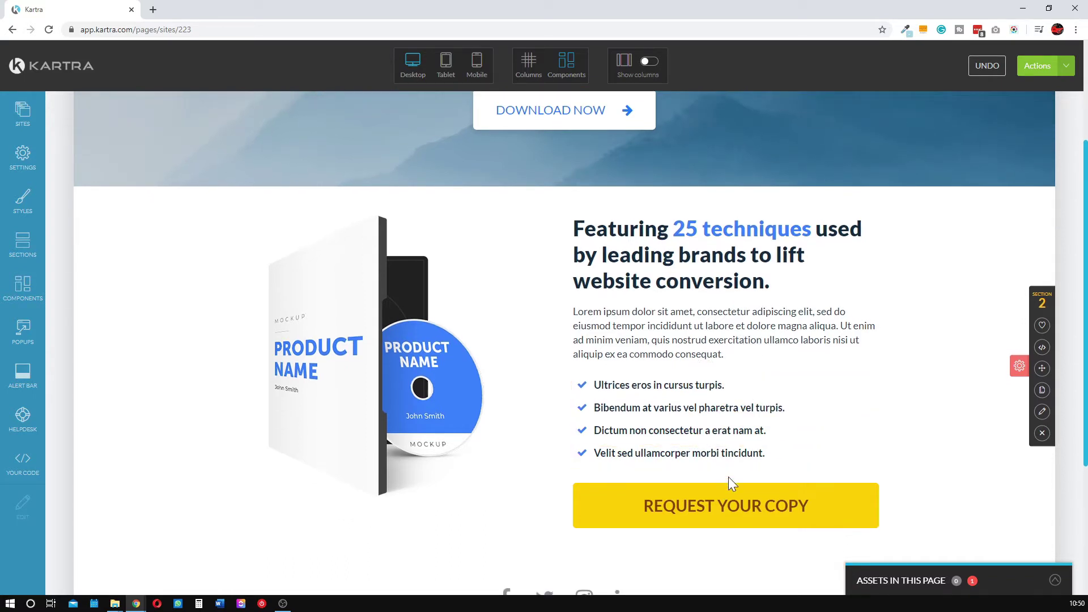
- Restyle the "REQUEST YOUR COPY" button with a red rgb(255, 0, 0) background and white rgb(255, 255, 255) text
scroll(729, 476, "down", 2)
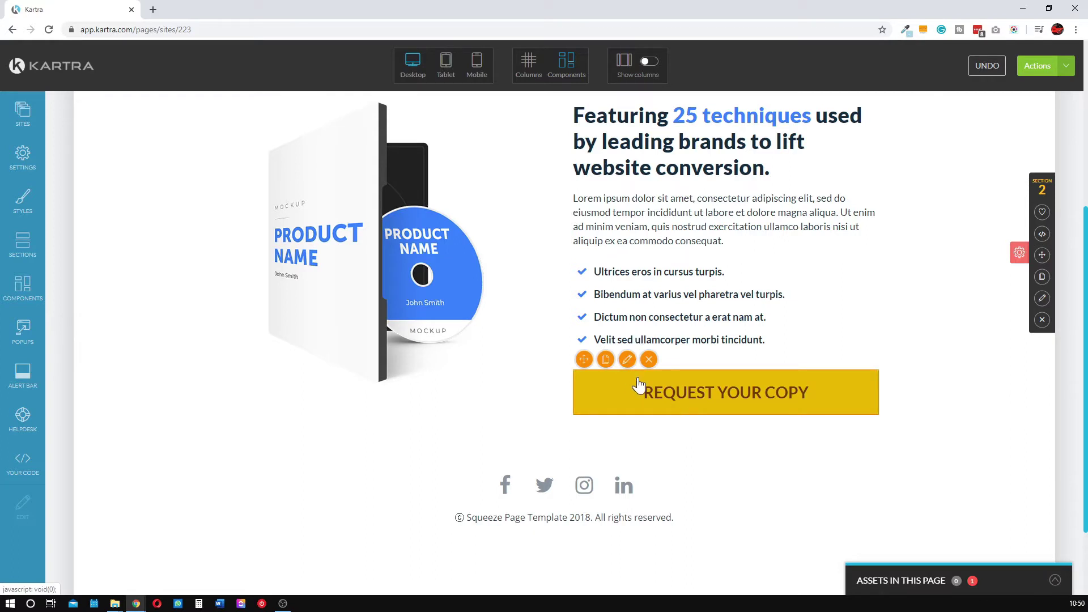
left_click(777, 384)
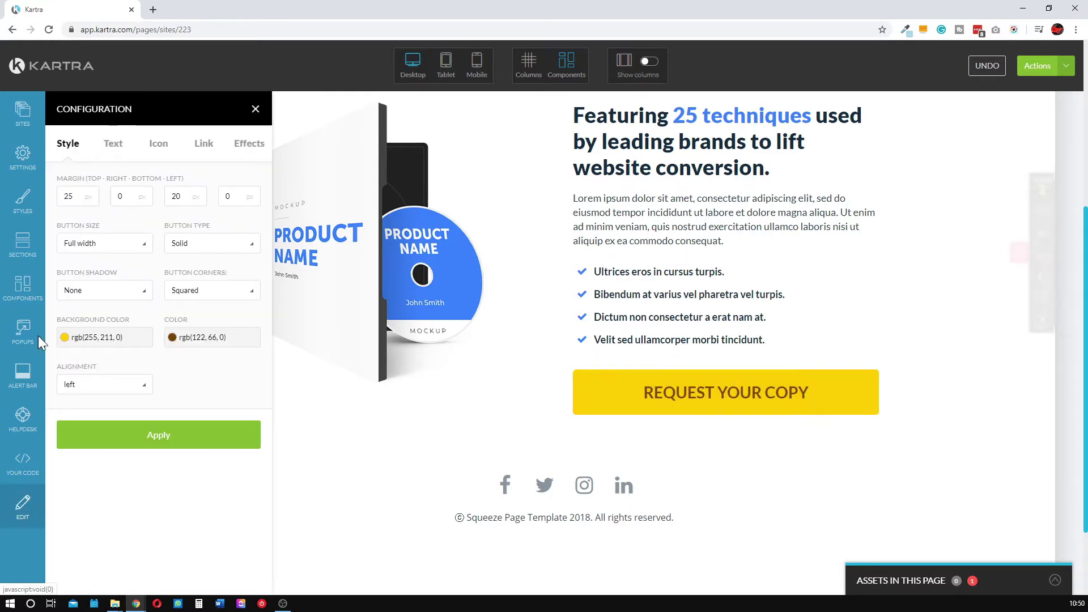
left_click(82, 339)
left_click(157, 368)
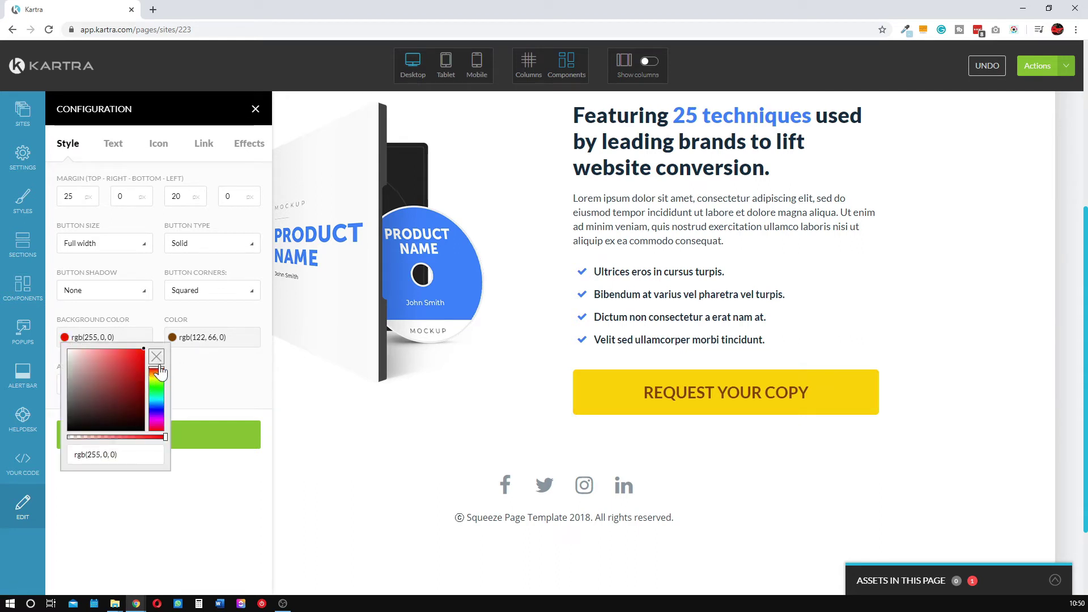
left_click(743, 384)
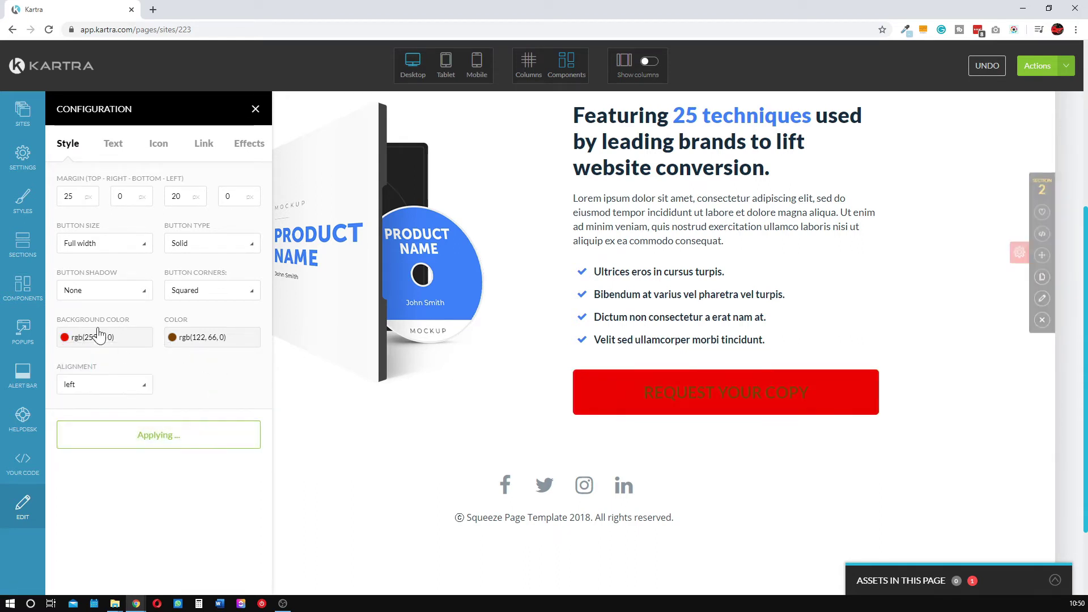
left_click(187, 337)
left_click_drag(189, 357, 173, 347)
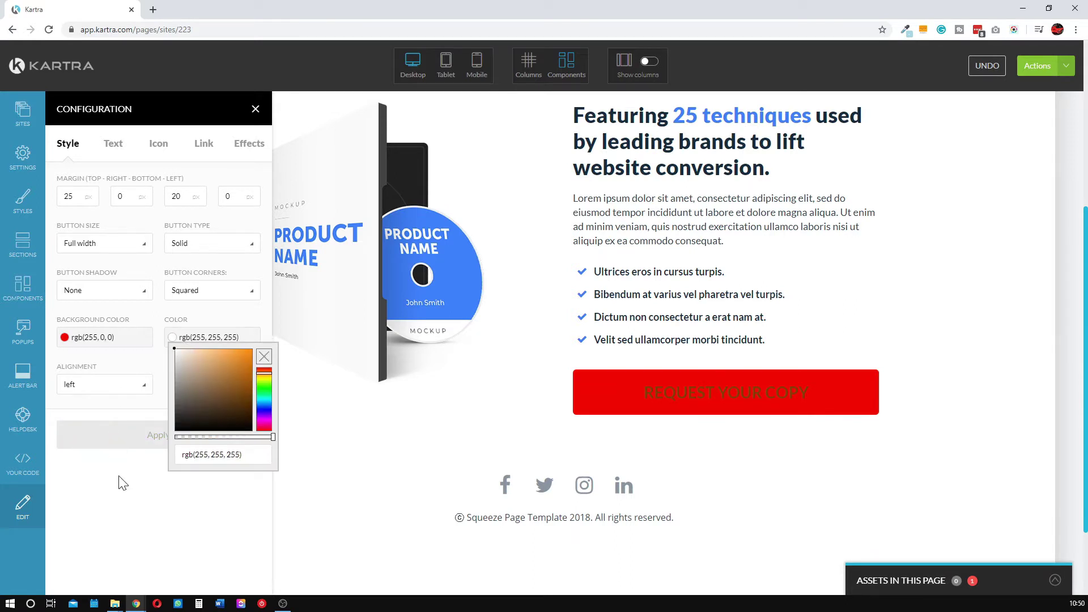
left_click(162, 434)
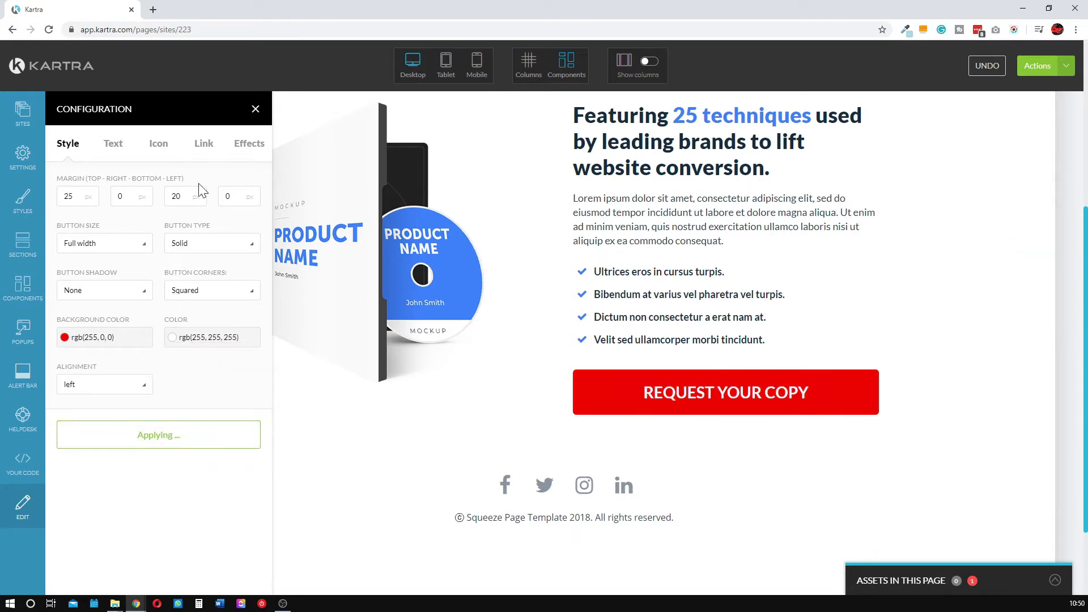
left_click(204, 144)
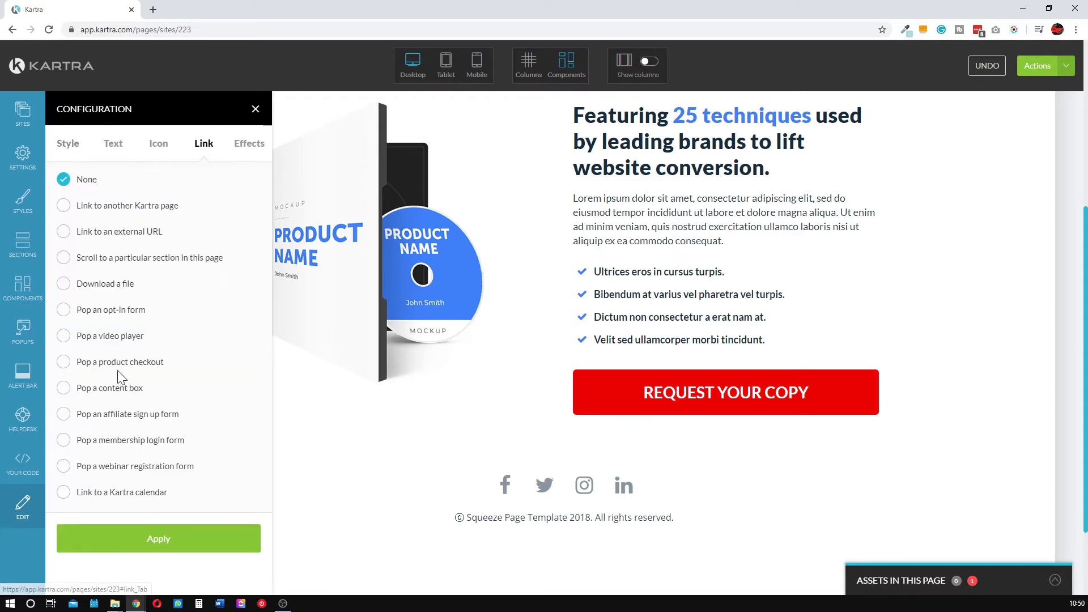
left_click(128, 311)
scroll(182, 385, "down", 5)
scroll(227, 318, "down", 10)
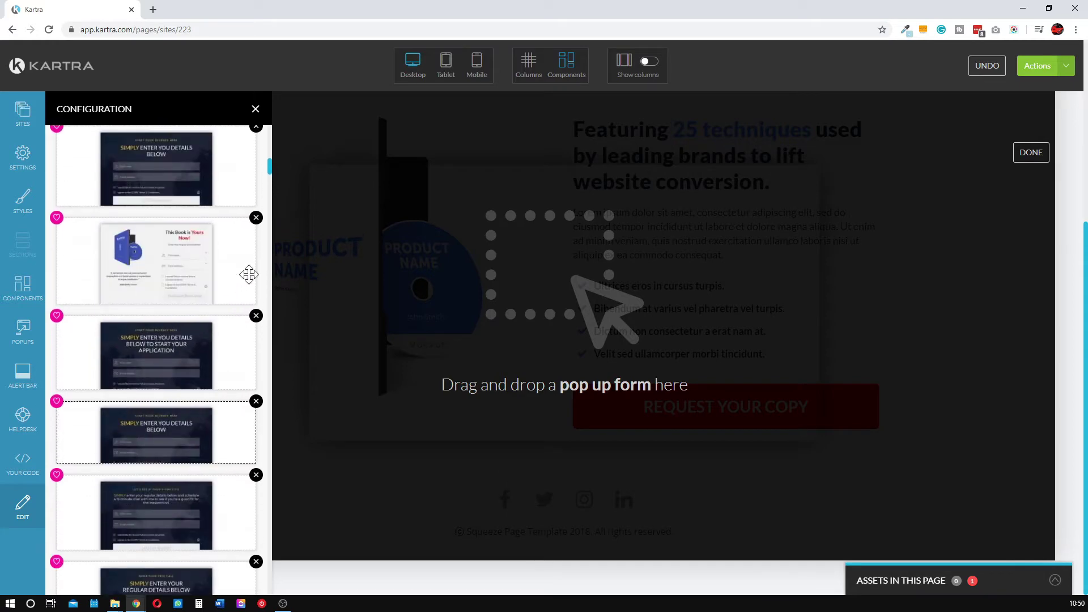
left_click(255, 109)
left_click(1038, 153)
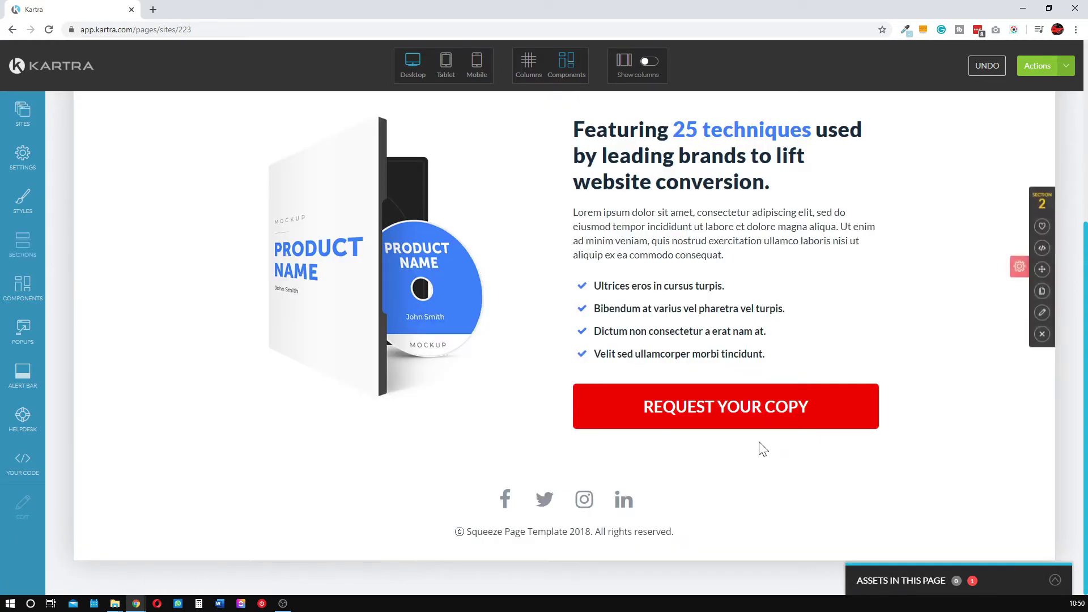
- Open the opt-in popup linked to the hero's "DOWNLOAD NOW" button and look through it down to its form
scroll(761, 452, "up", 5)
left_click(576, 250)
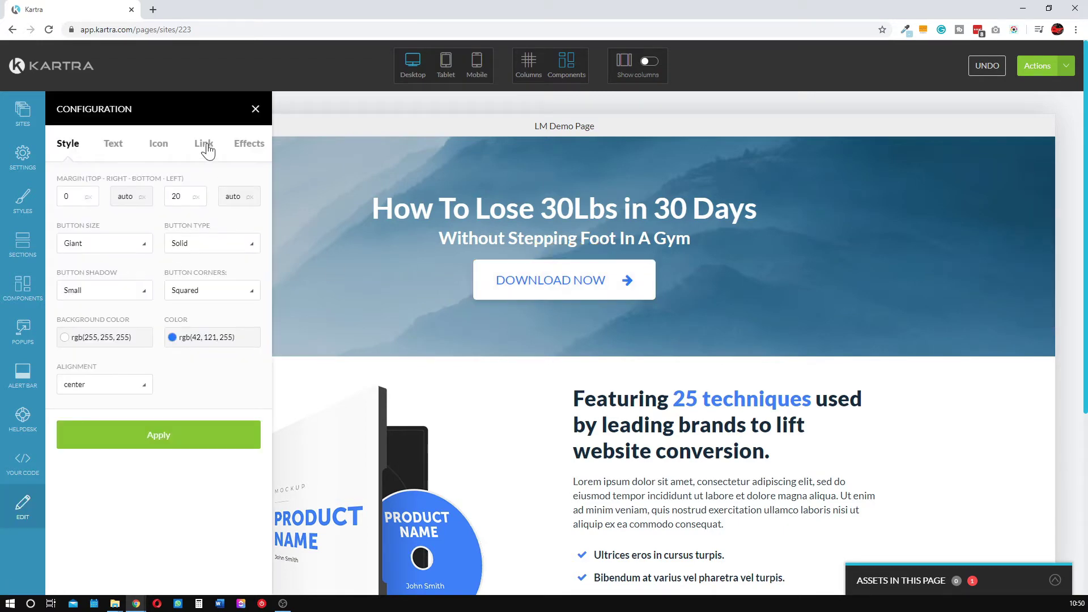
left_click(204, 143)
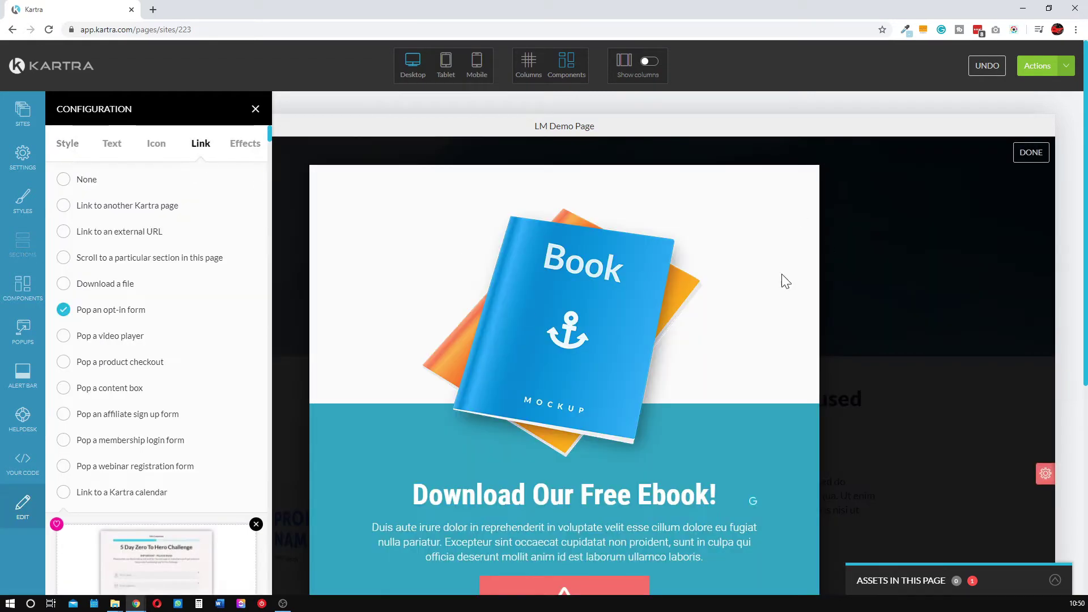
scroll(776, 312, "down", 3)
scroll(493, 226, "up", 3)
scroll(646, 381, "down", 5)
scroll(916, 381, "up", 1)
mouse_move(1046, 257)
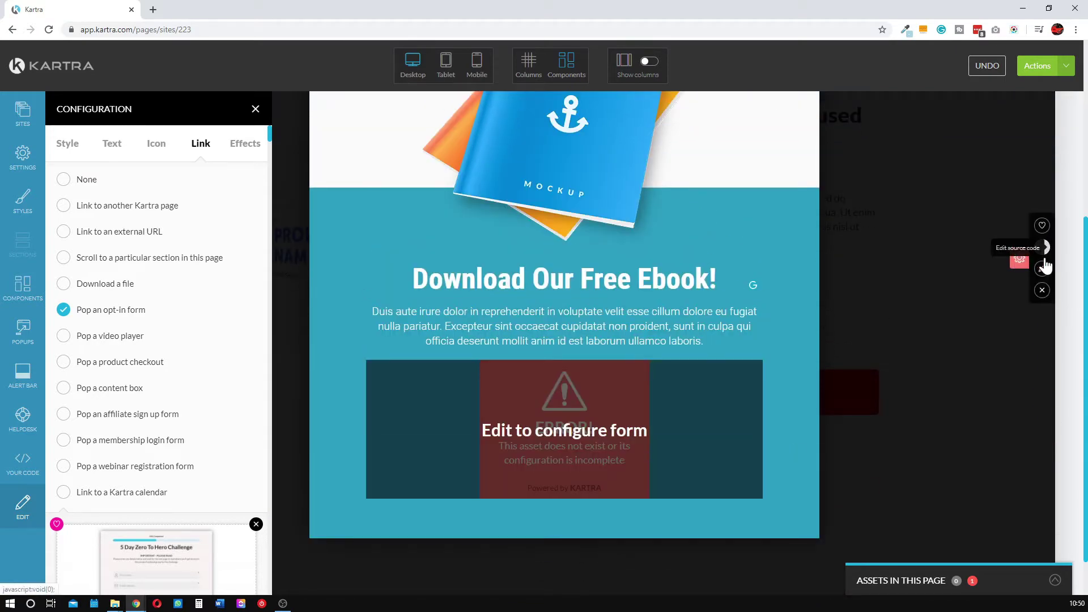
- Save the "Download Our Free Ebook!" popup to the favorites, check the popup template list for it, and finish editing the popup
left_click(1044, 227)
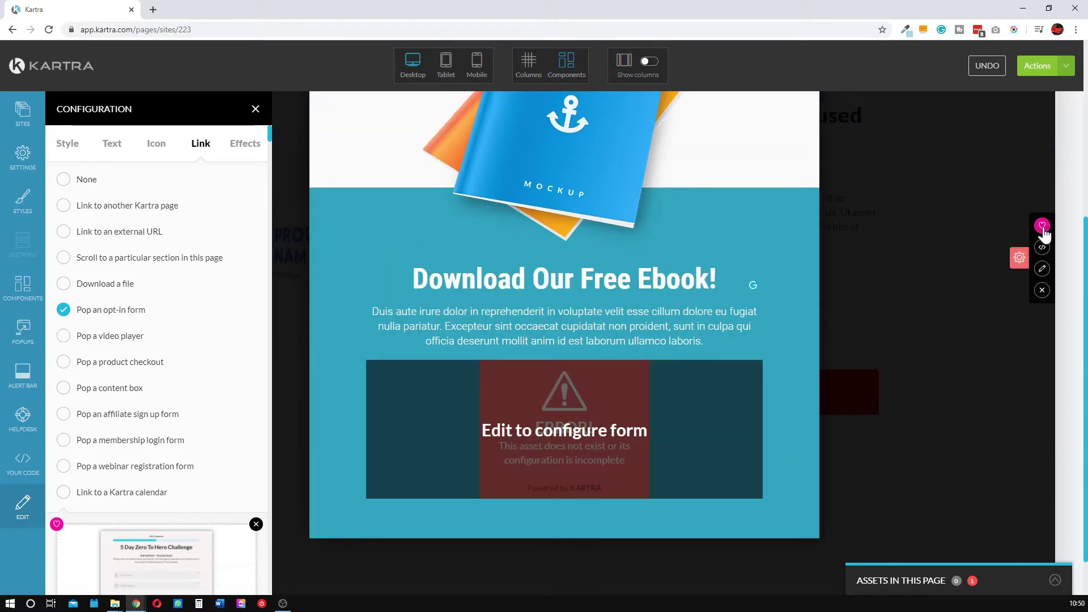
left_click(1044, 228)
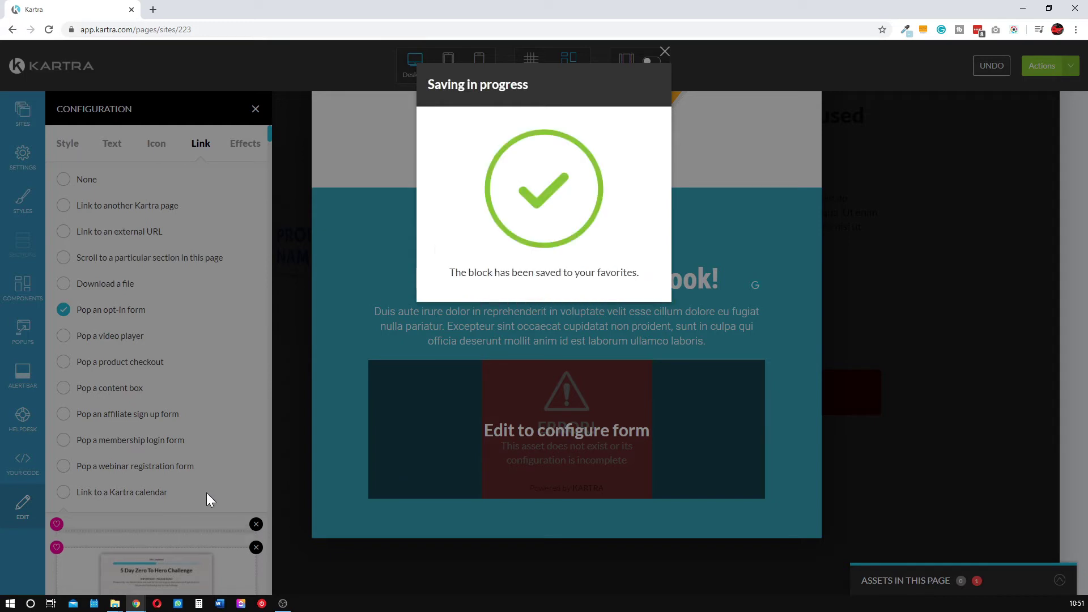
left_click(666, 50)
scroll(190, 345, "down", 10)
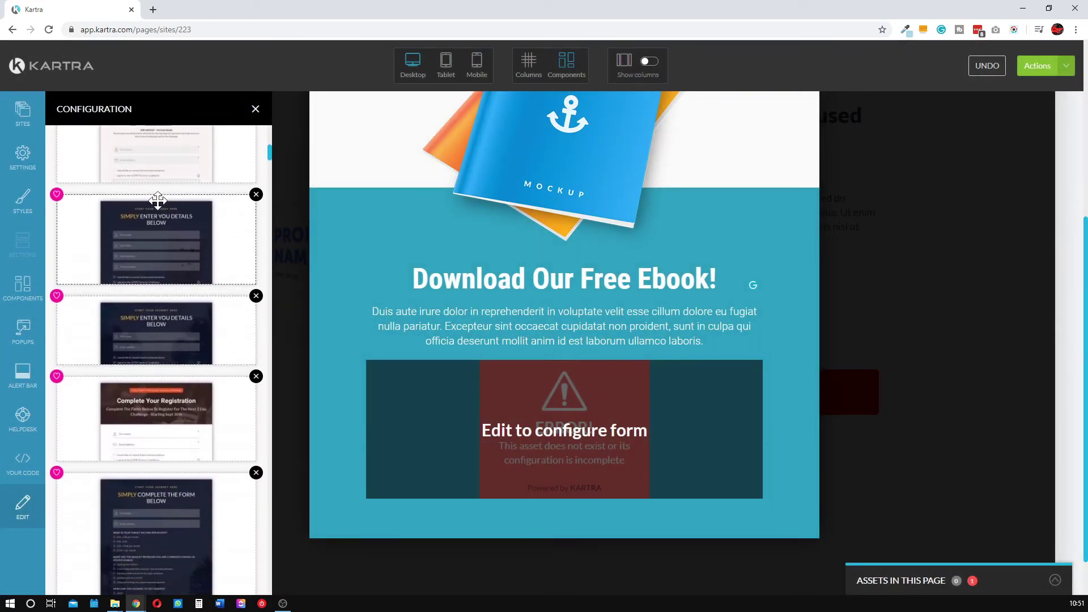
scroll(151, 346, "down", 7)
scroll(161, 397, "up", 10)
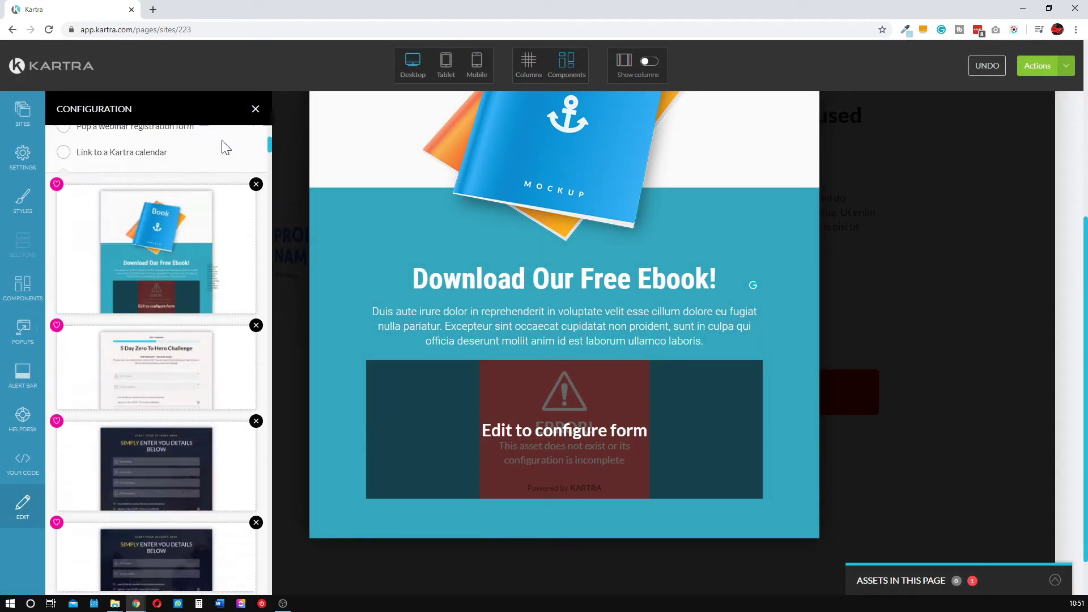
left_click(255, 109)
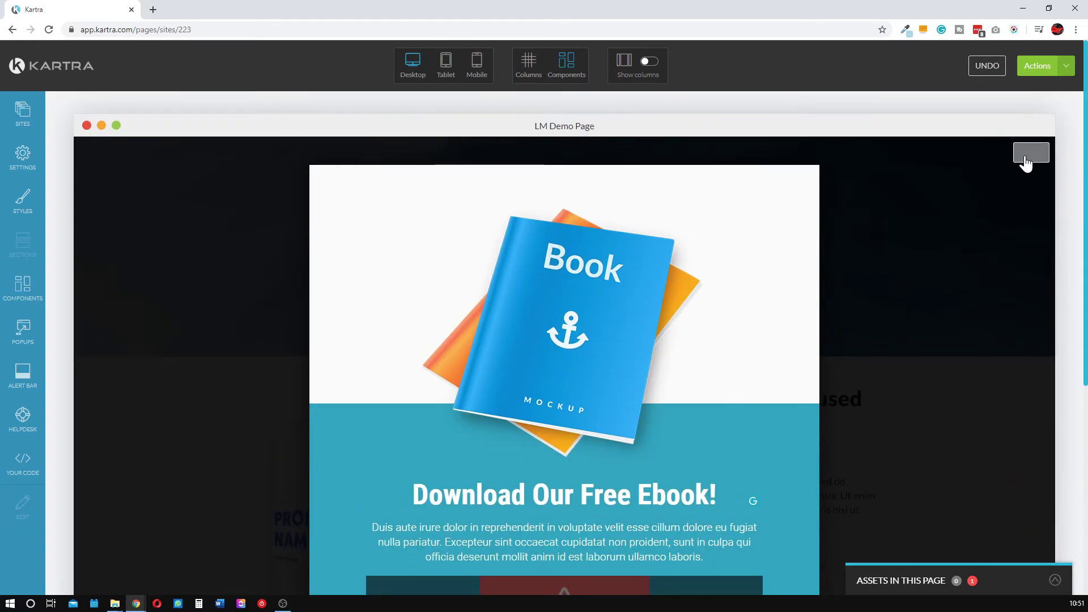
left_click(1029, 160)
- Link the "REQUEST YOUR COPY" button to pop an opt-in form, using the favorited "Download Our Free Ebook!" popup, and finish editing it
scroll(776, 314, "down", 5)
mouse_move(632, 333)
left_click(681, 343)
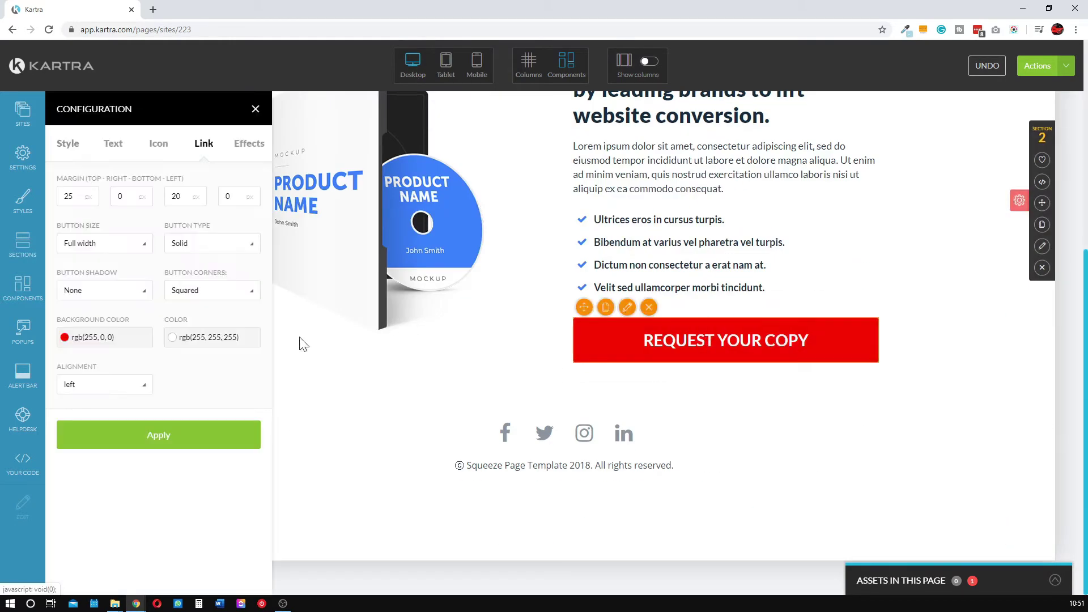
left_click(204, 144)
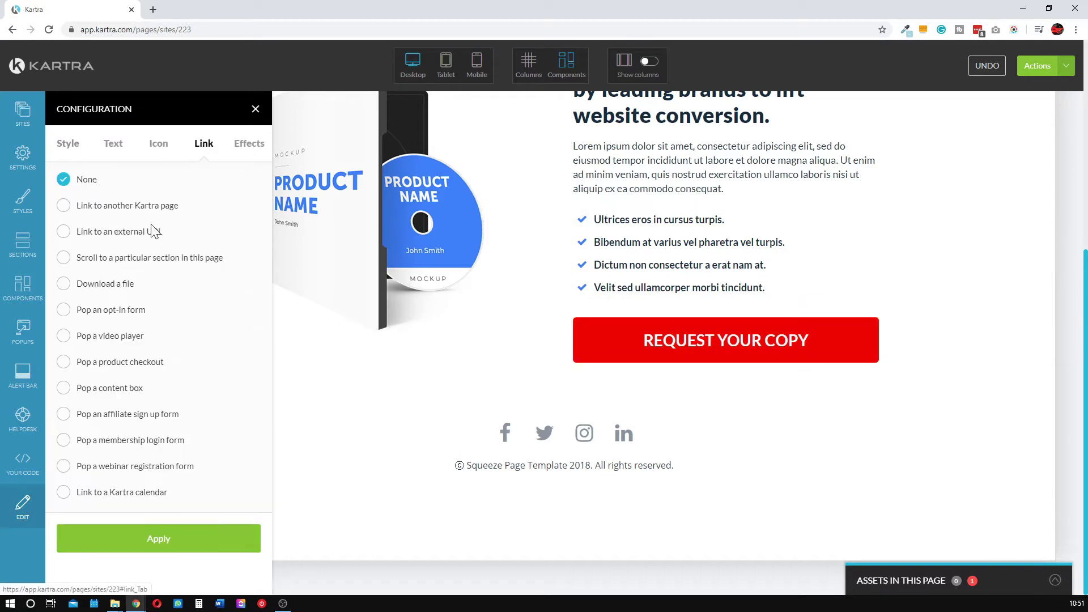
left_click(111, 309)
scroll(170, 431, "down", 5)
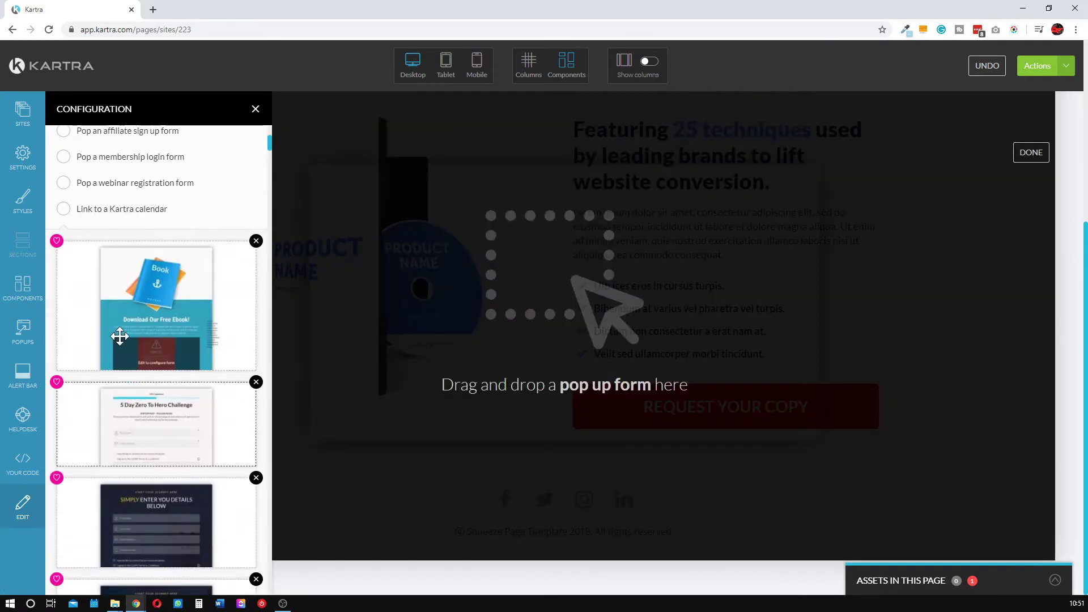
left_click_drag(333, 293, 546, 219)
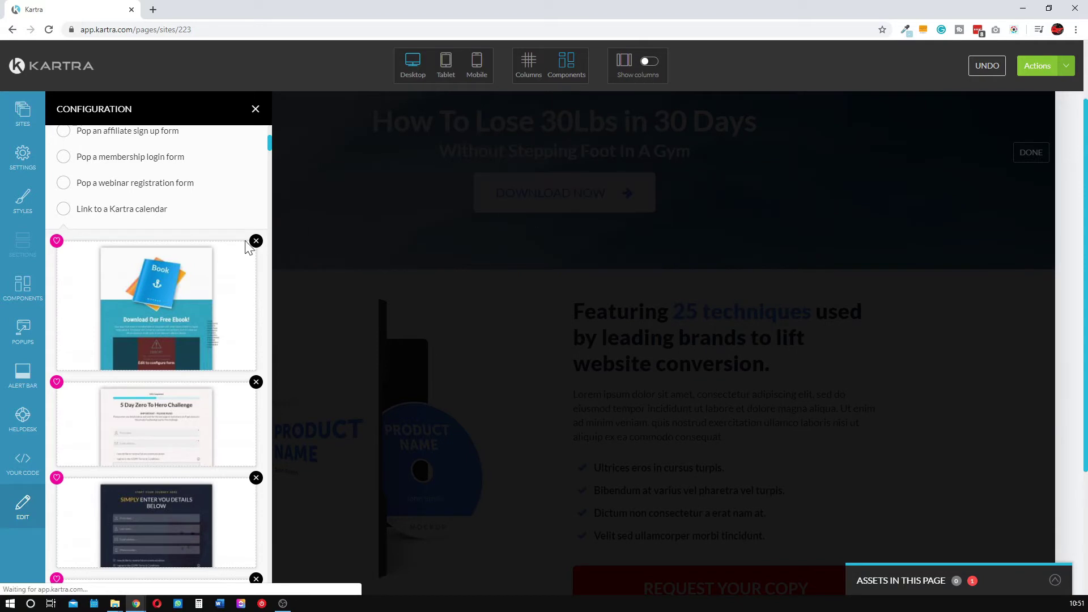
scroll(207, 266, "up", 3)
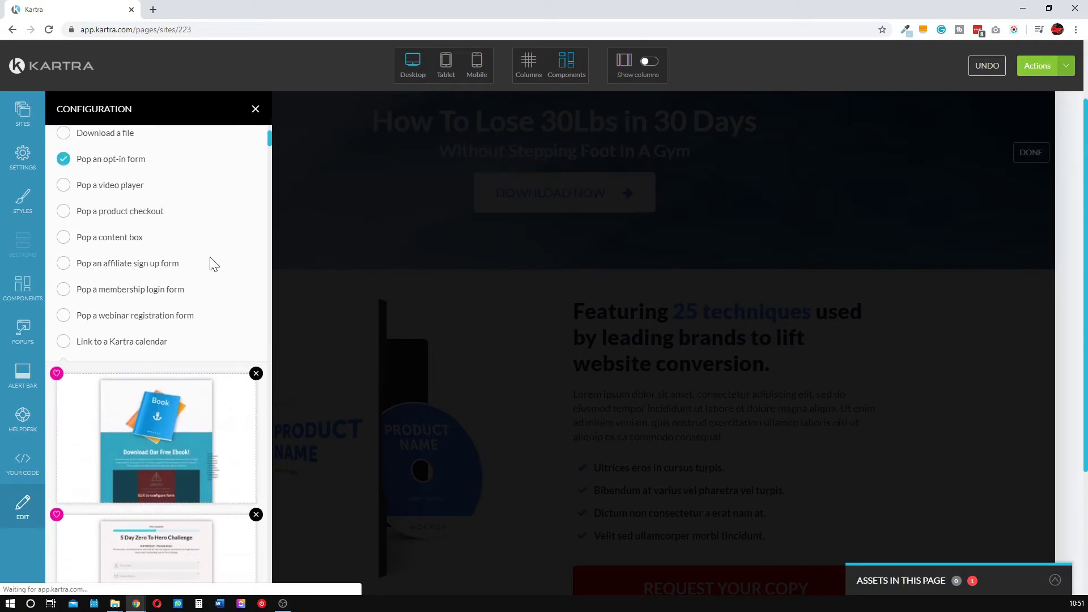
scroll(209, 225, "up", 2)
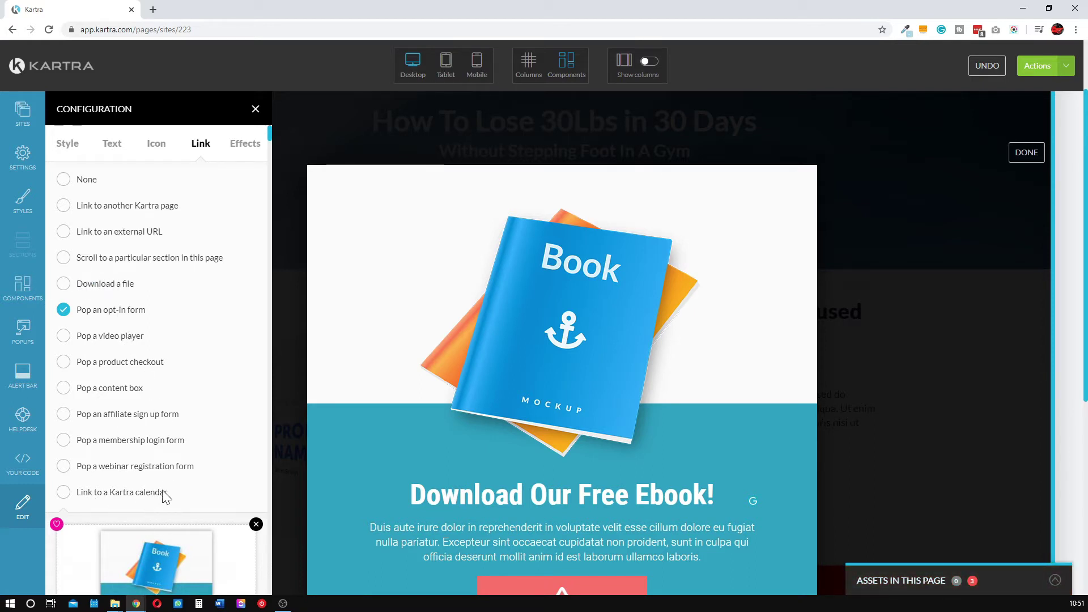
left_click(255, 109)
left_click(1027, 153)
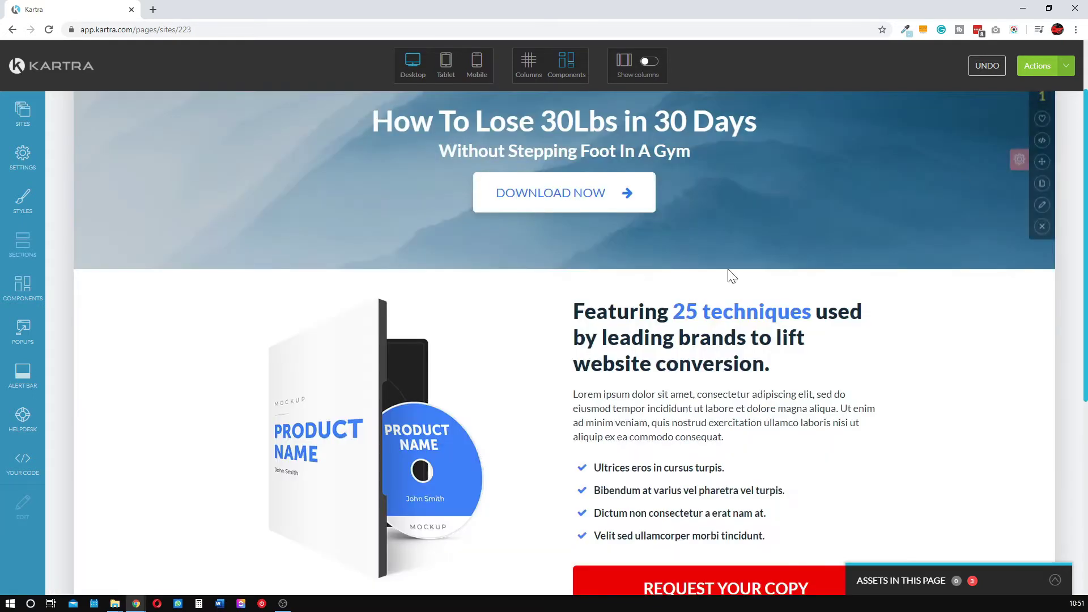
scroll(612, 323, "down", 4)
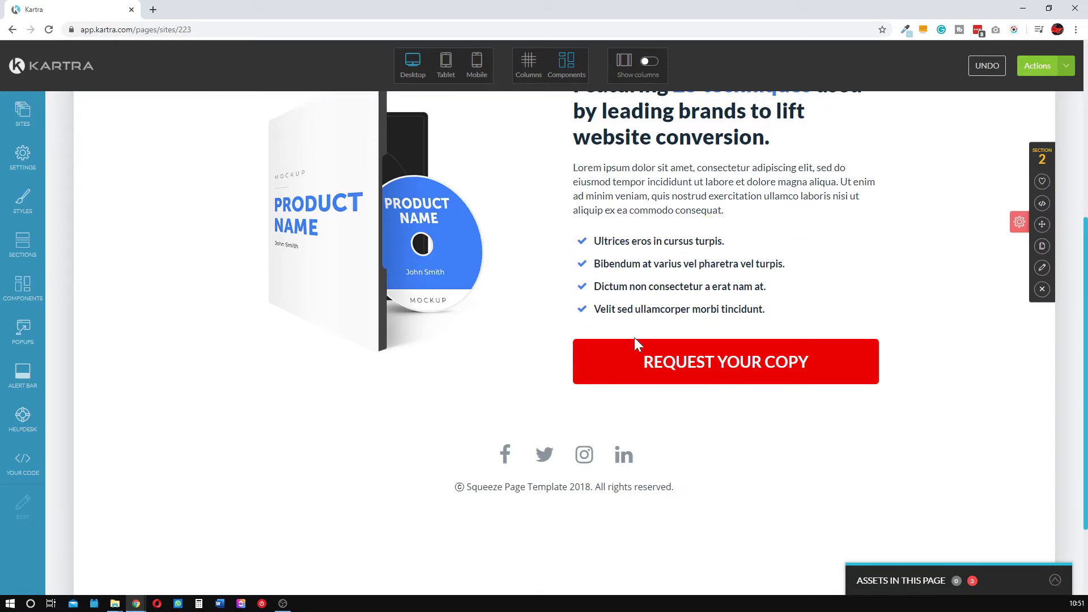
scroll(750, 366, "up", 4)
scroll(742, 363, "up", 2)
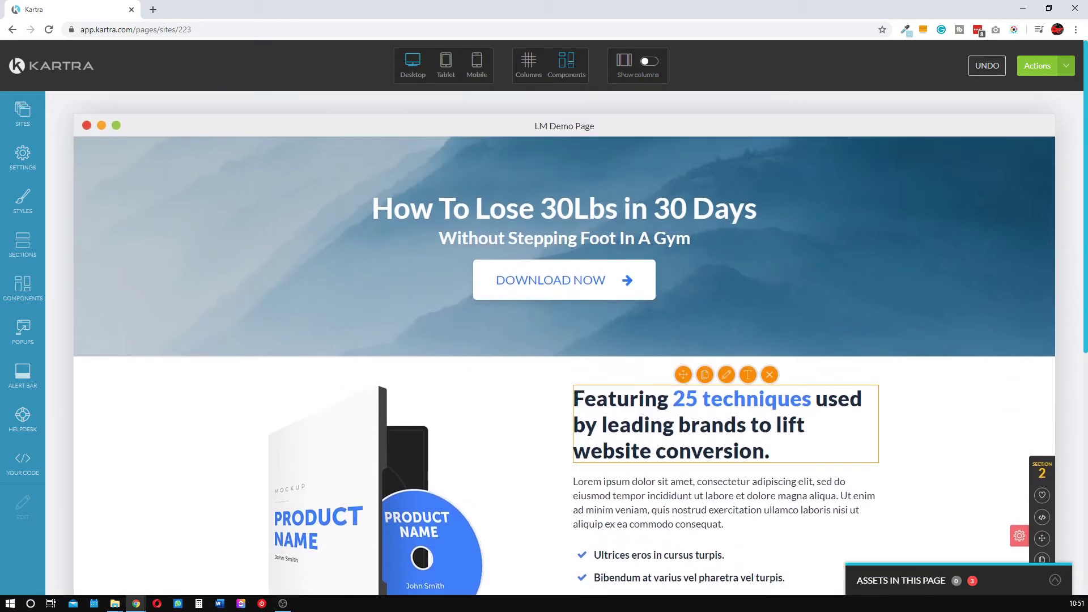
scroll(615, 363, "down", 5)
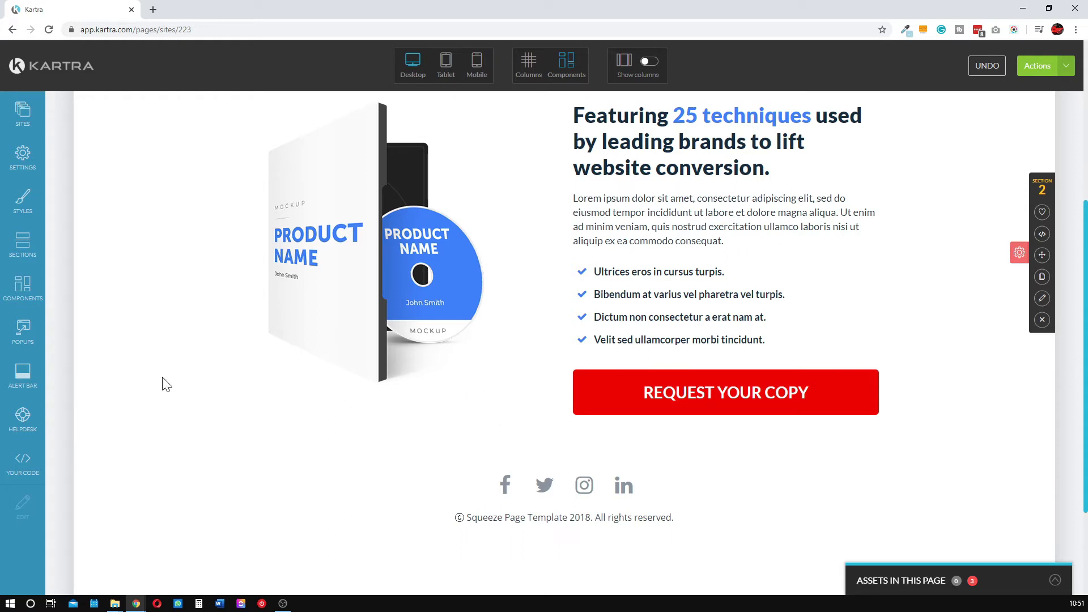
- Browse the testimonial block templates and add the last one, with two round photos beside quotes, between the second section and the footer
left_click(23, 245)
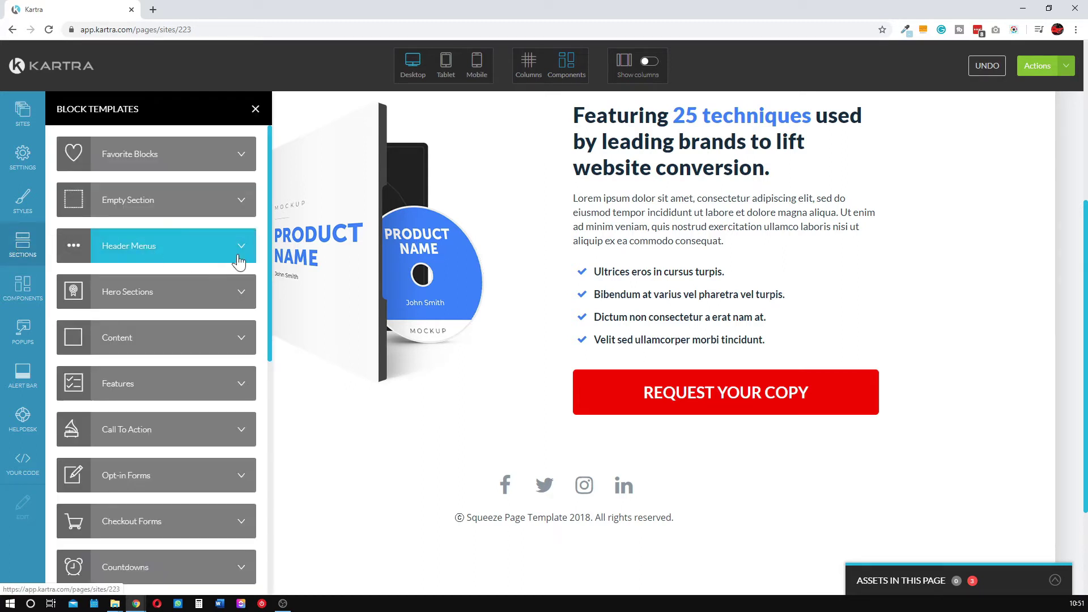
scroll(192, 441, "down", 4)
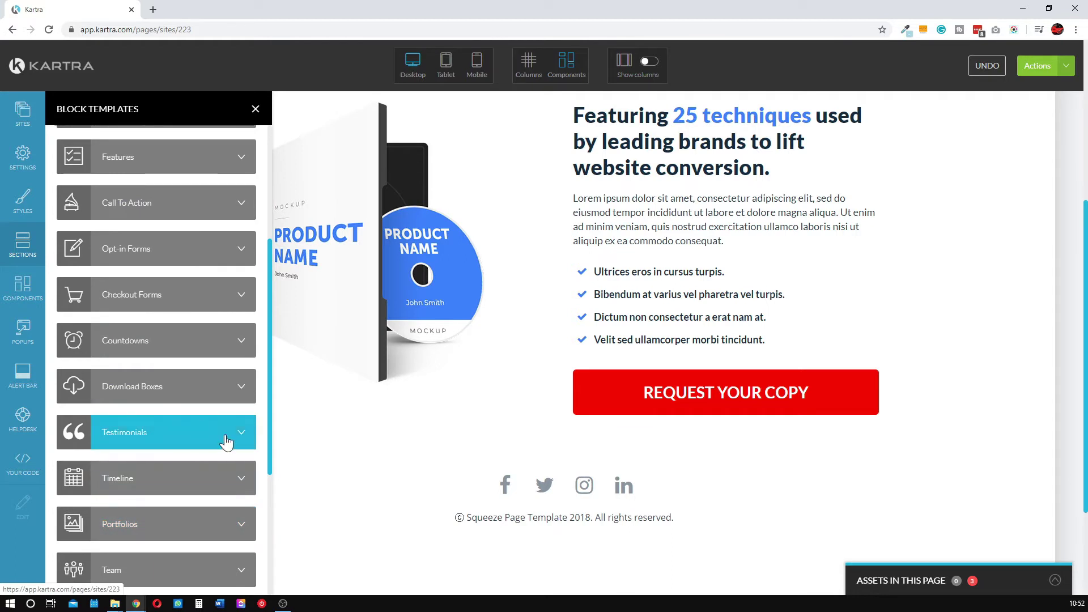
left_click(222, 441)
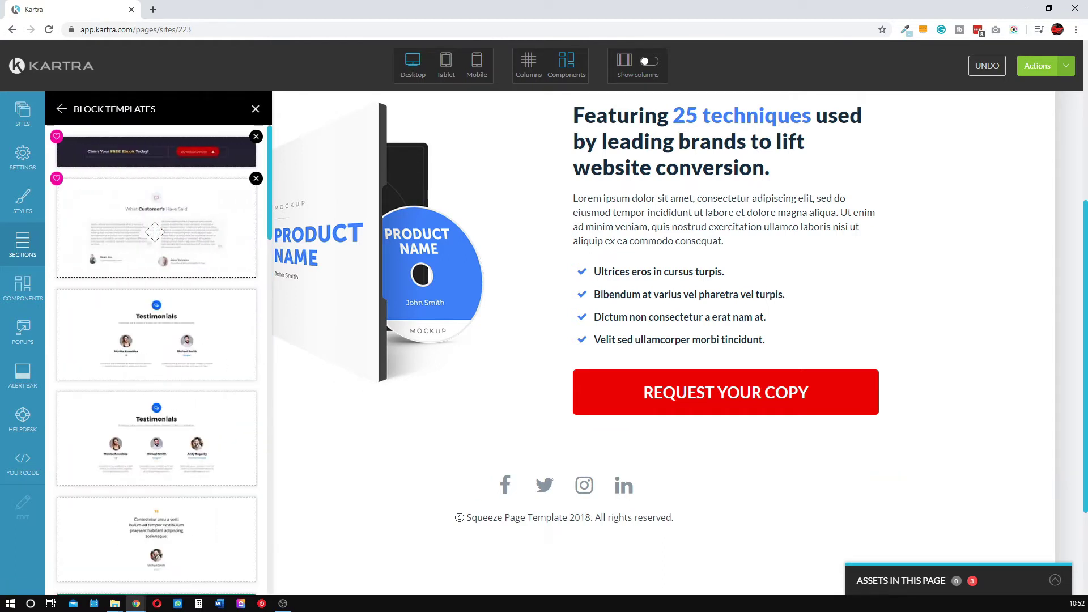
scroll(160, 341, "down", 2)
scroll(160, 340, "down", 7)
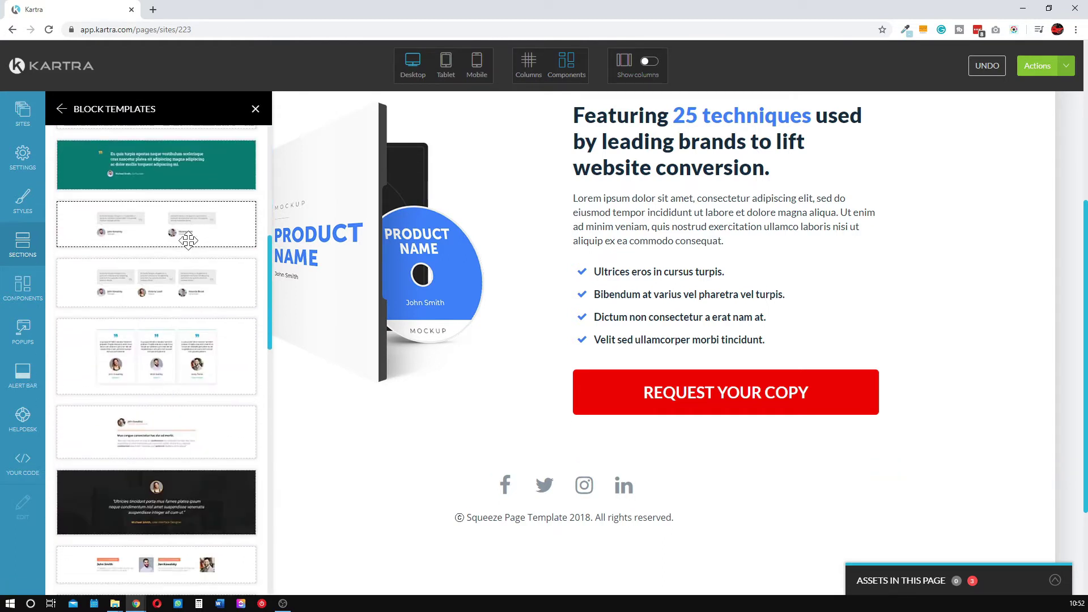
scroll(185, 253, "down", 6)
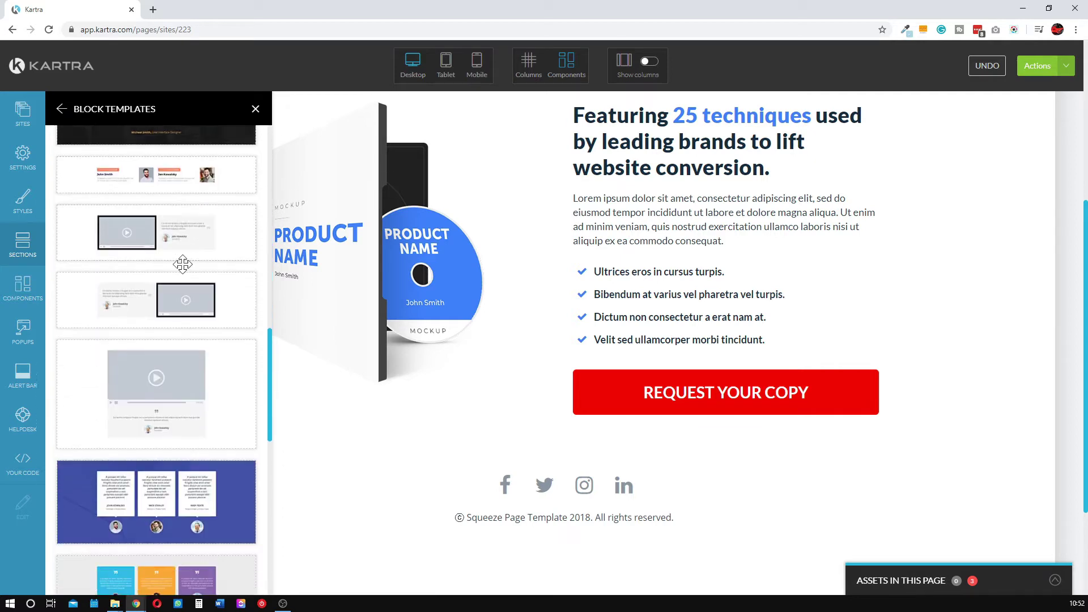
scroll(170, 369, "down", 5)
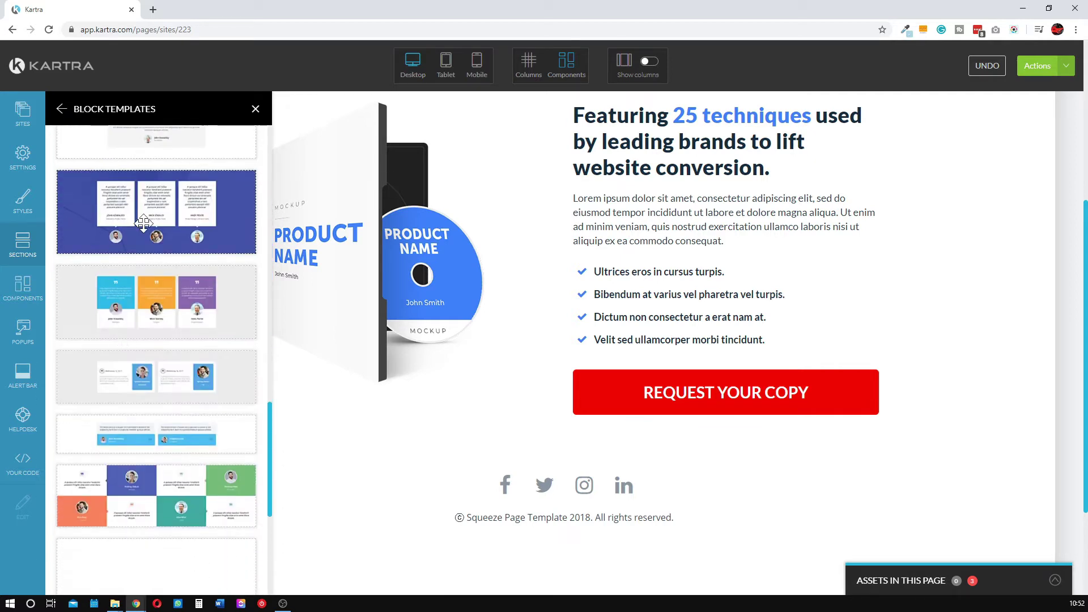
scroll(199, 226, "down", 3)
scroll(125, 212, "up", 4)
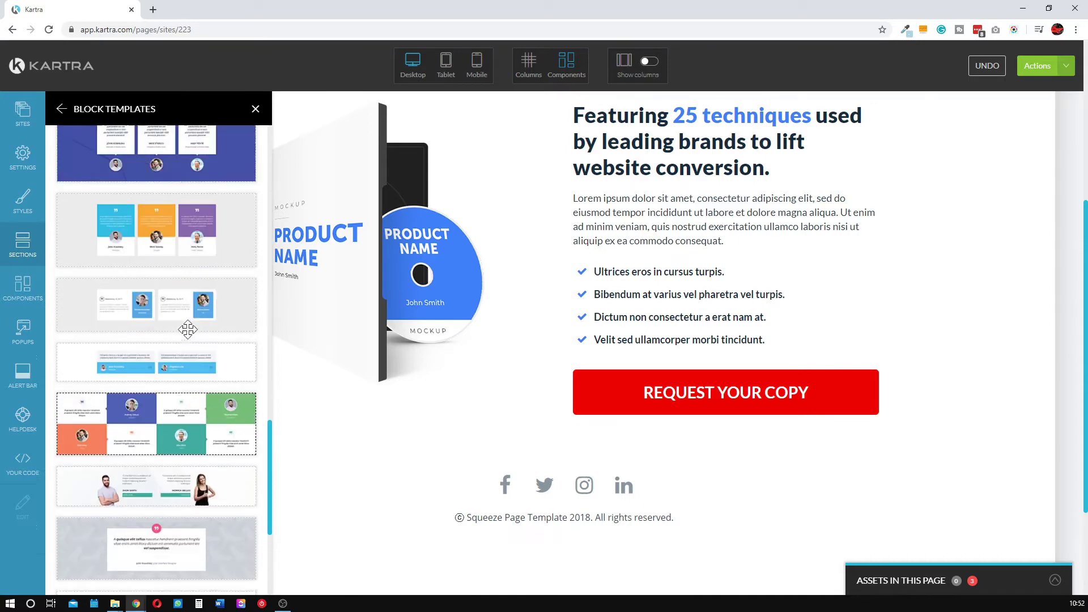
scroll(166, 358, "down", 6)
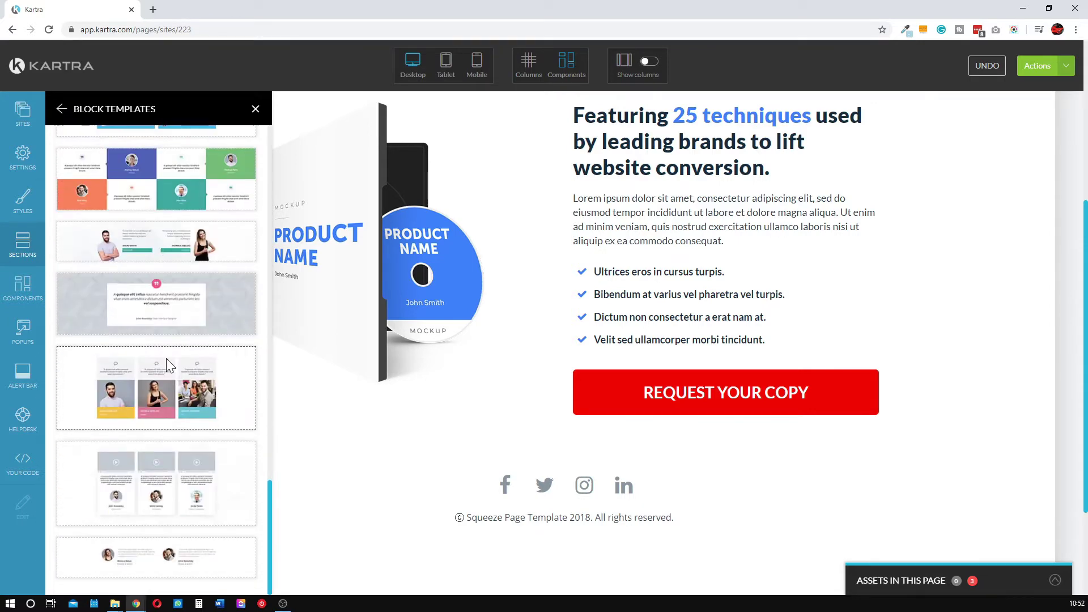
scroll(165, 358, "down", 3)
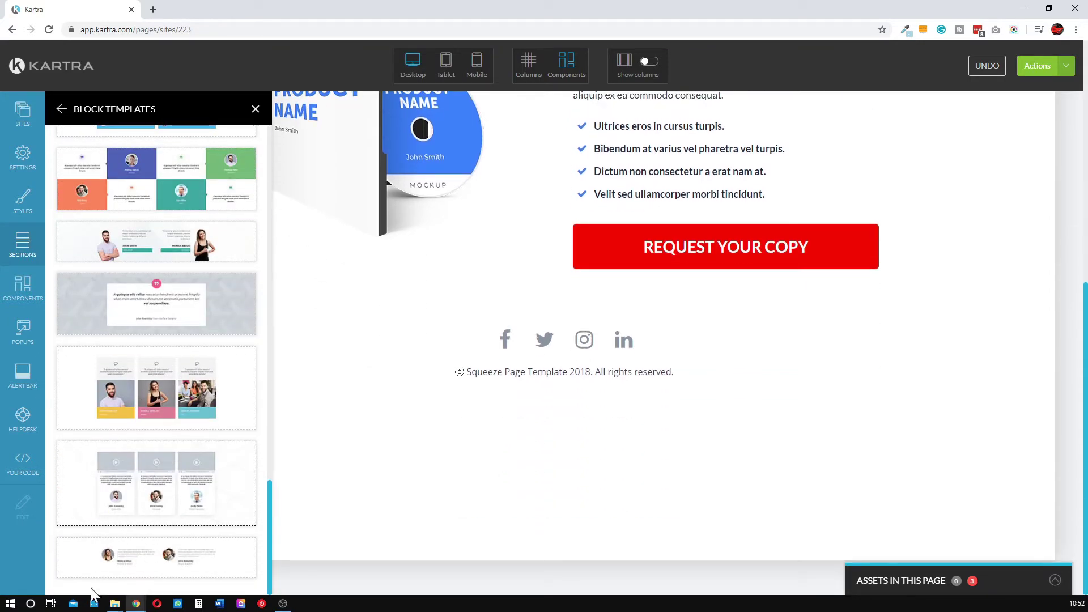
left_click_drag(143, 558, 589, 293)
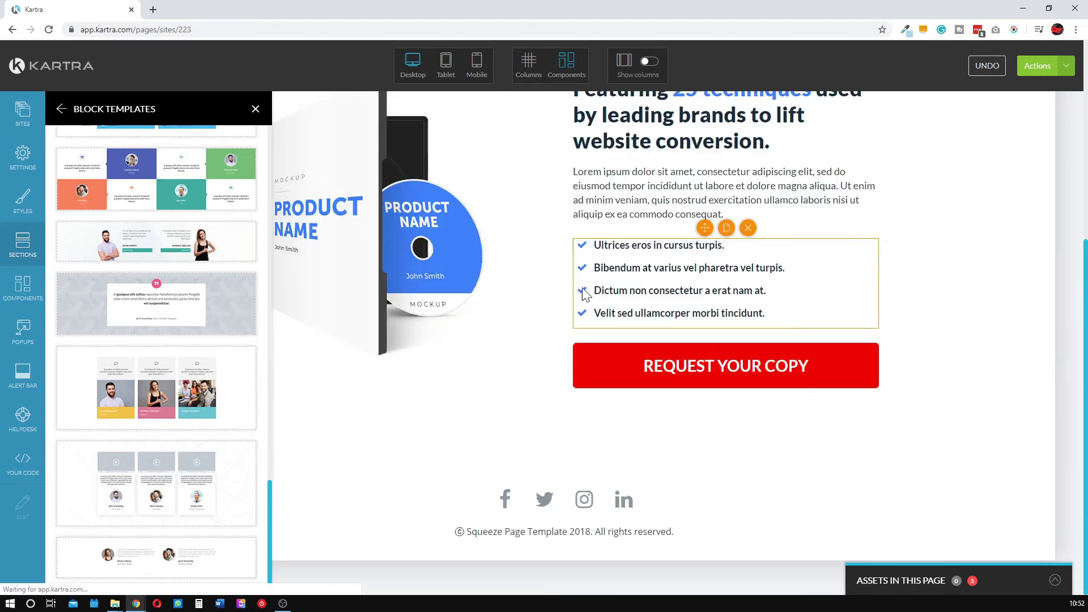
left_click(256, 109)
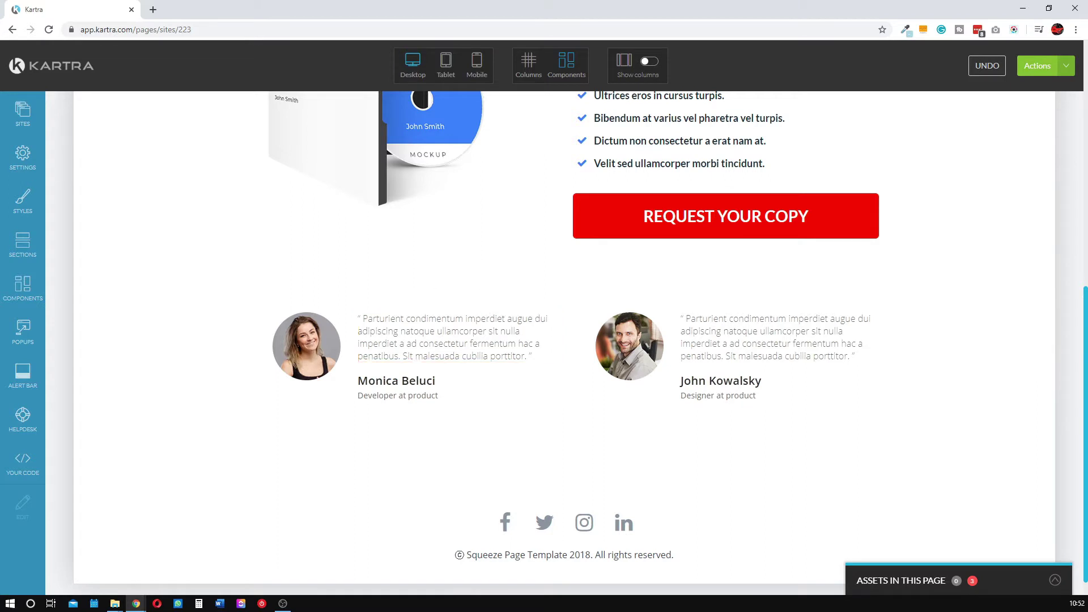
- Examine the testimonial section's editable quote and photo, inspect its column widths in column mode, and return to component mode
left_click(454, 337)
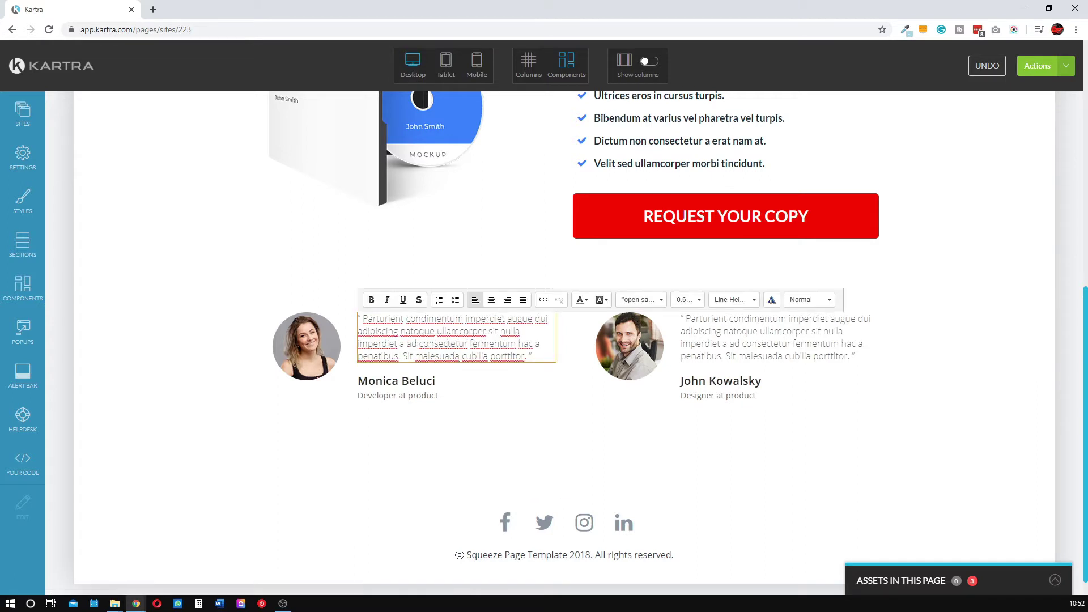
left_click(324, 333)
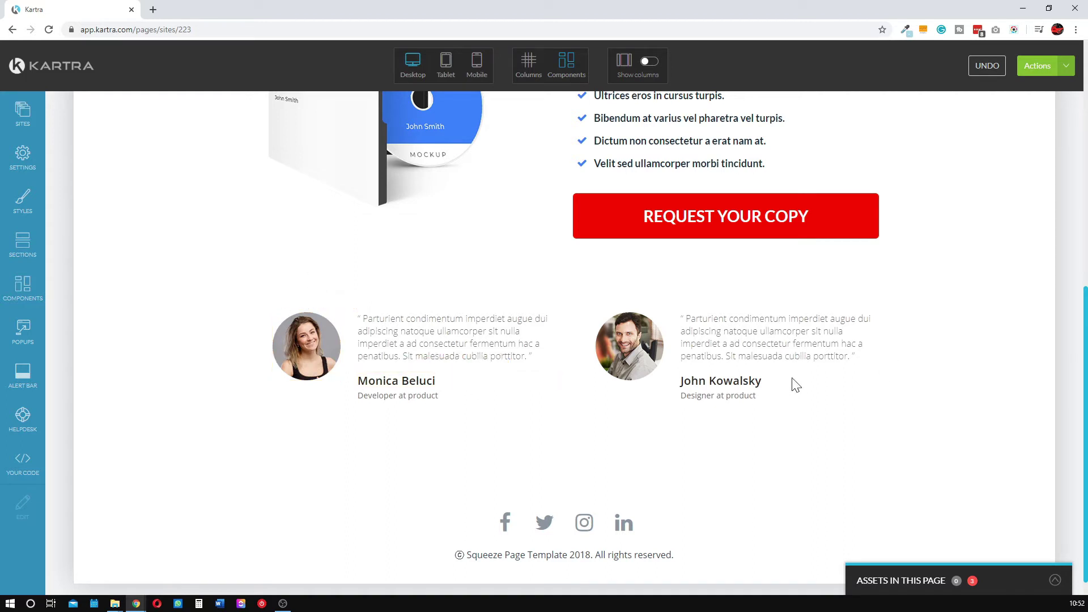
mouse_move(652, 358)
scroll(680, 442, "up", 5)
left_click(528, 61)
scroll(760, 206, "down", 5)
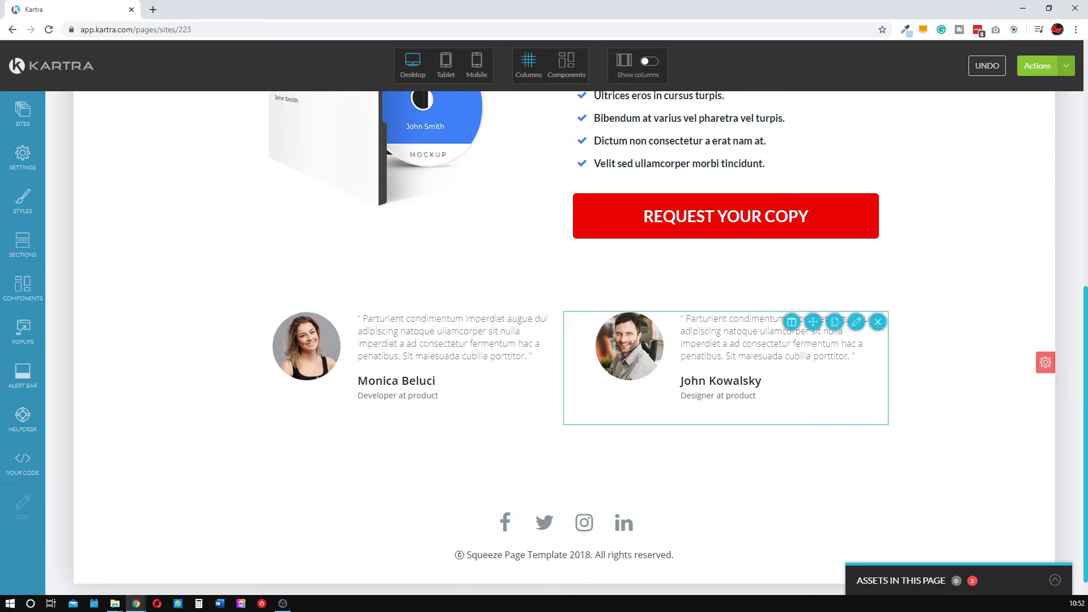
left_click(788, 329)
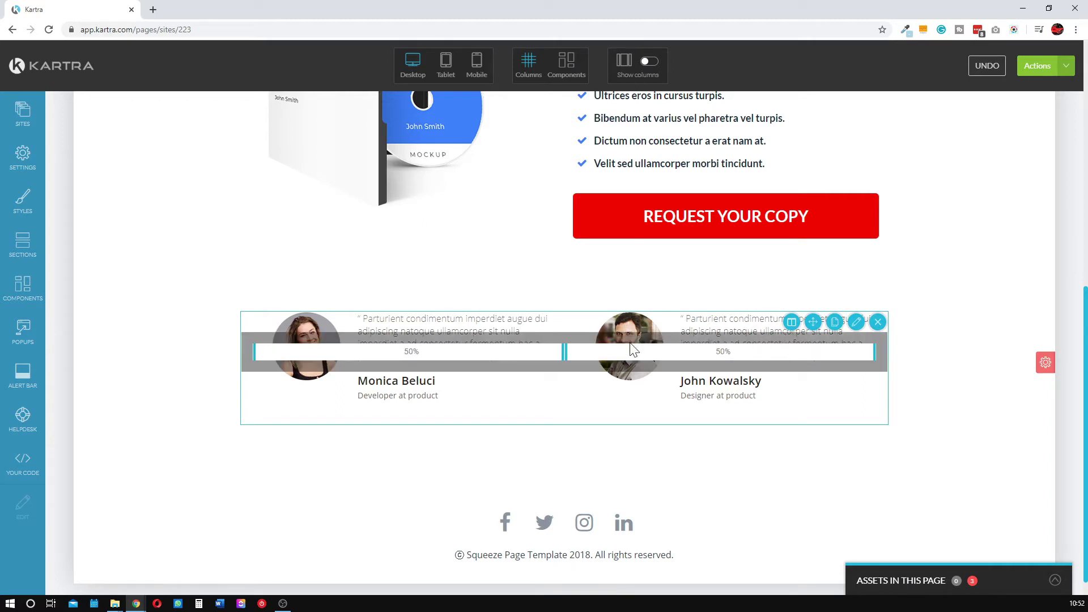
left_click(564, 61)
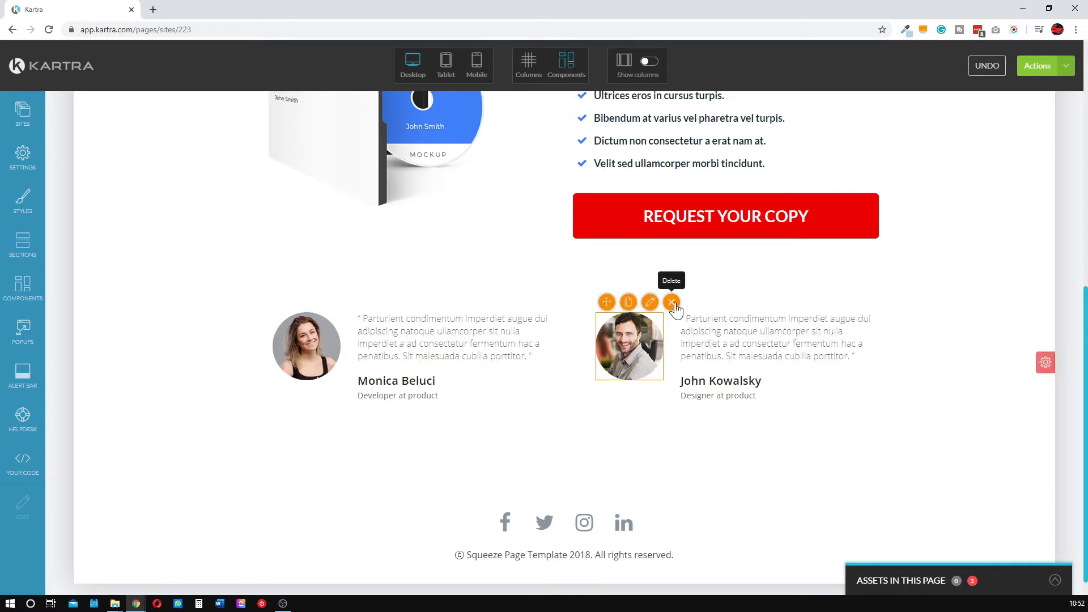
- Delete the second testimonial's photo, inspect the emptied spot in column mode, and undo the deletion
left_click(673, 304)
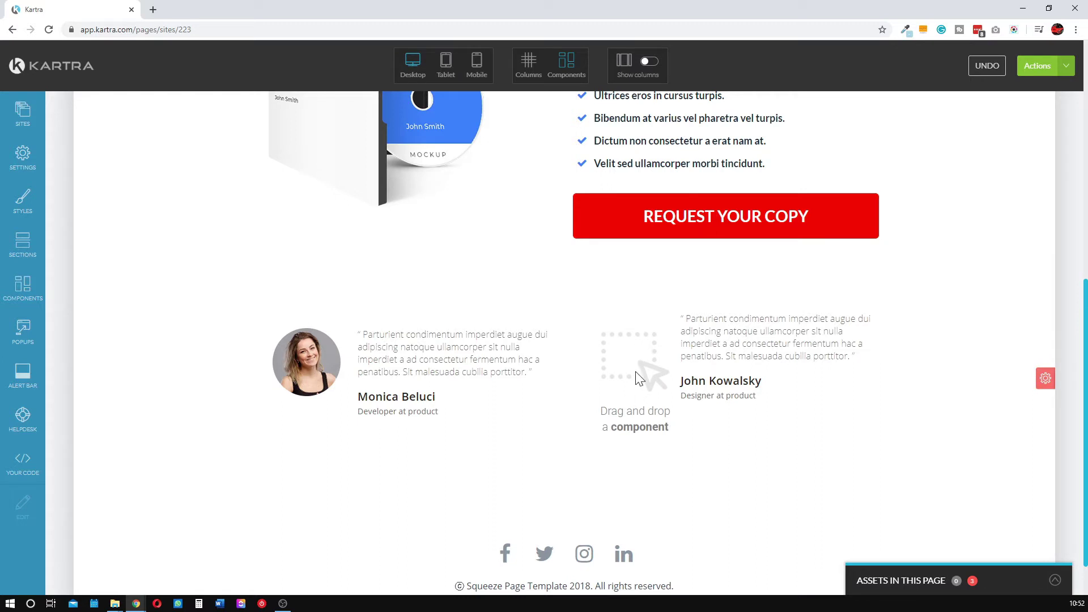
left_click(526, 67)
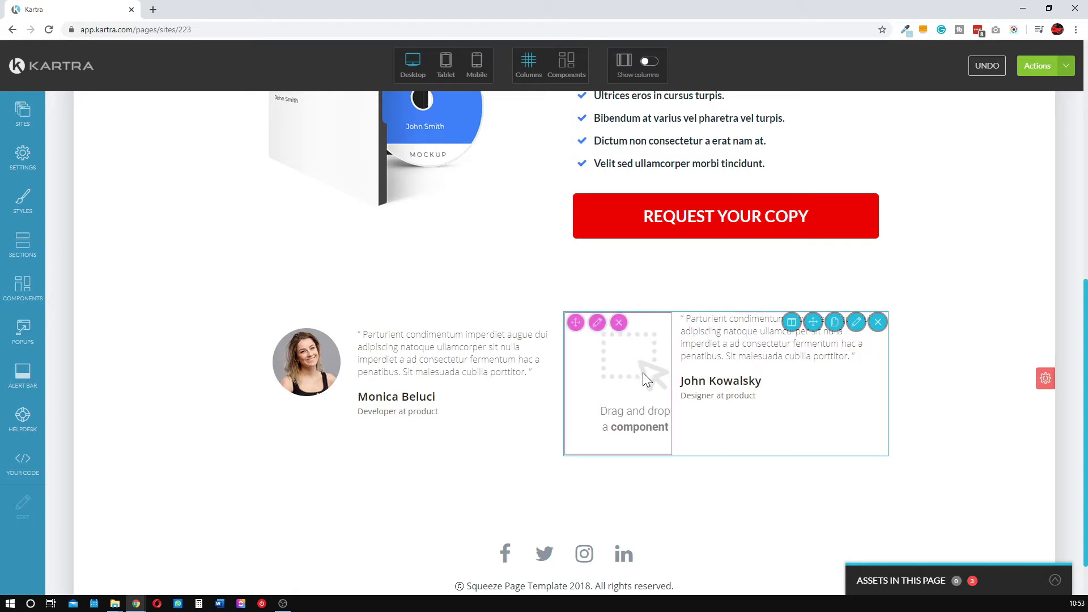
left_click(987, 70)
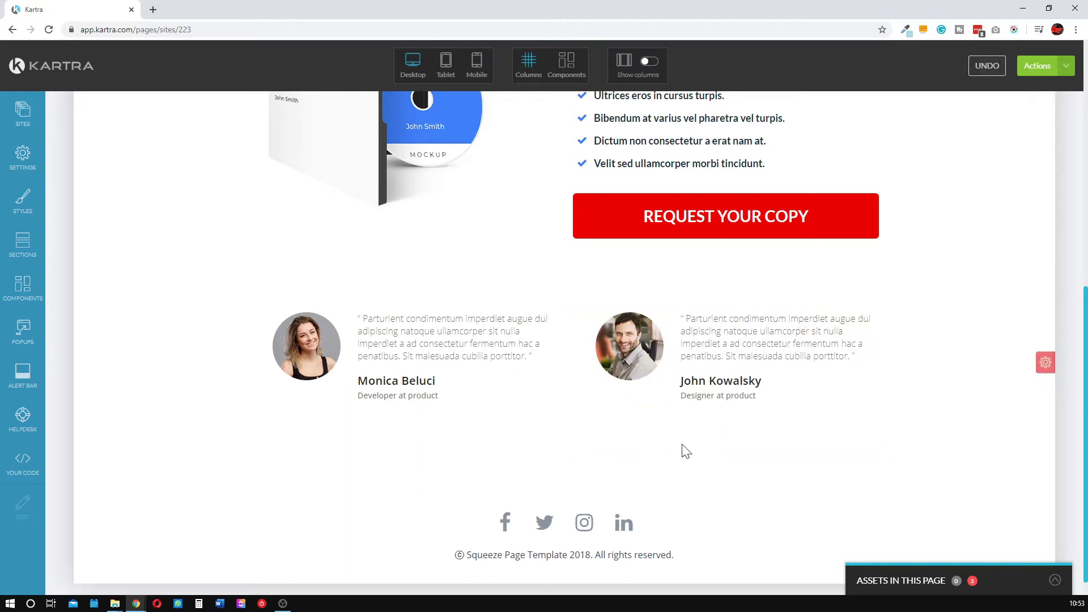
- Shrink the product image in the second section slightly
scroll(703, 454, "up", 5)
scroll(702, 455, "up", 2)
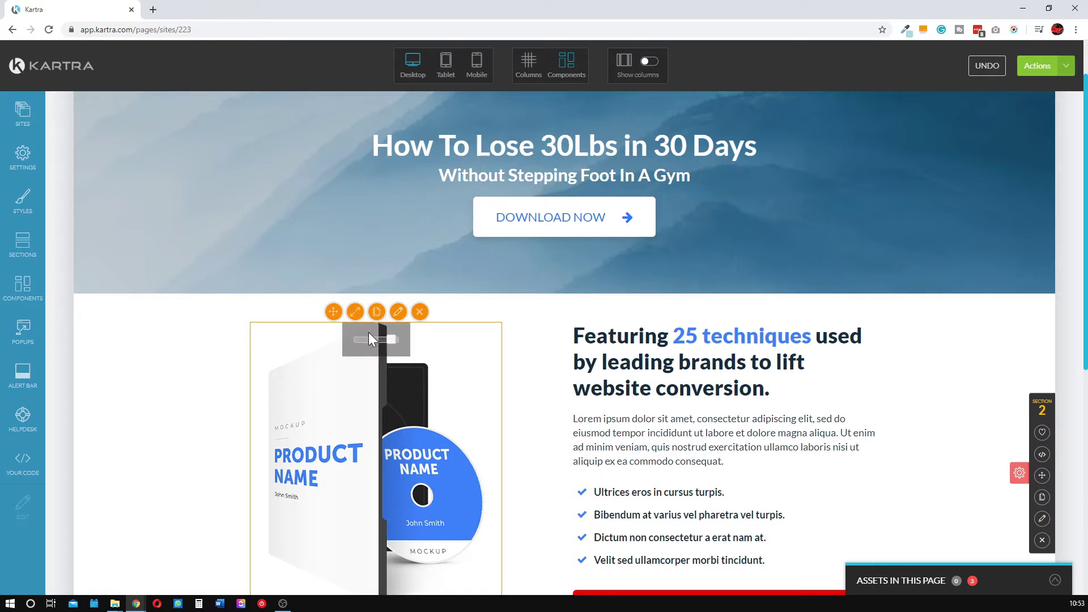
left_click_drag(392, 340, 388, 344)
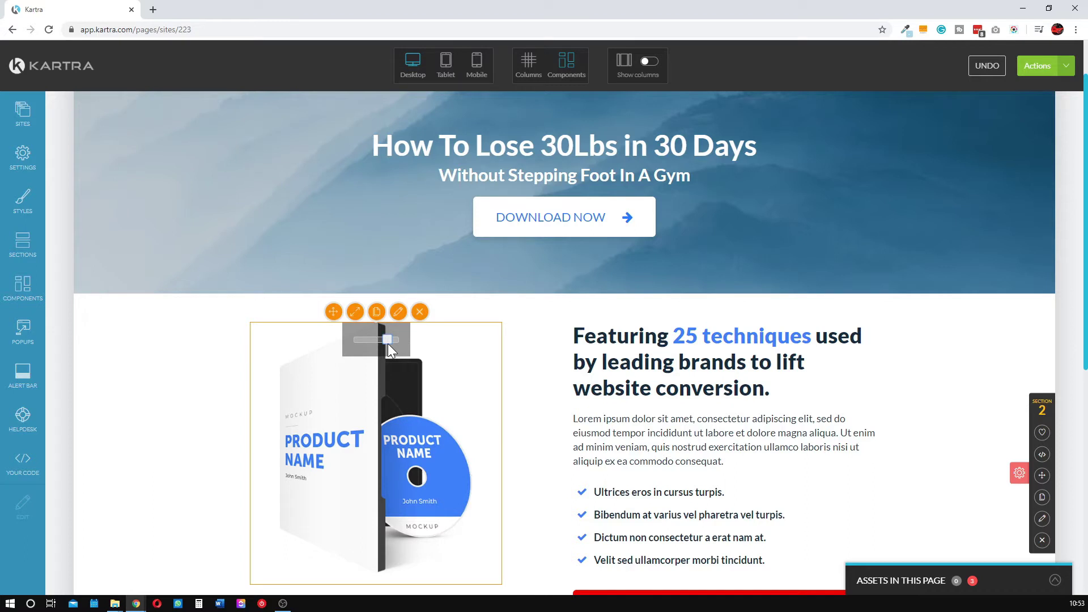
- Replace the second section's product image with the multi-device website mockup from the image library, and undo the replacement
left_click(399, 311)
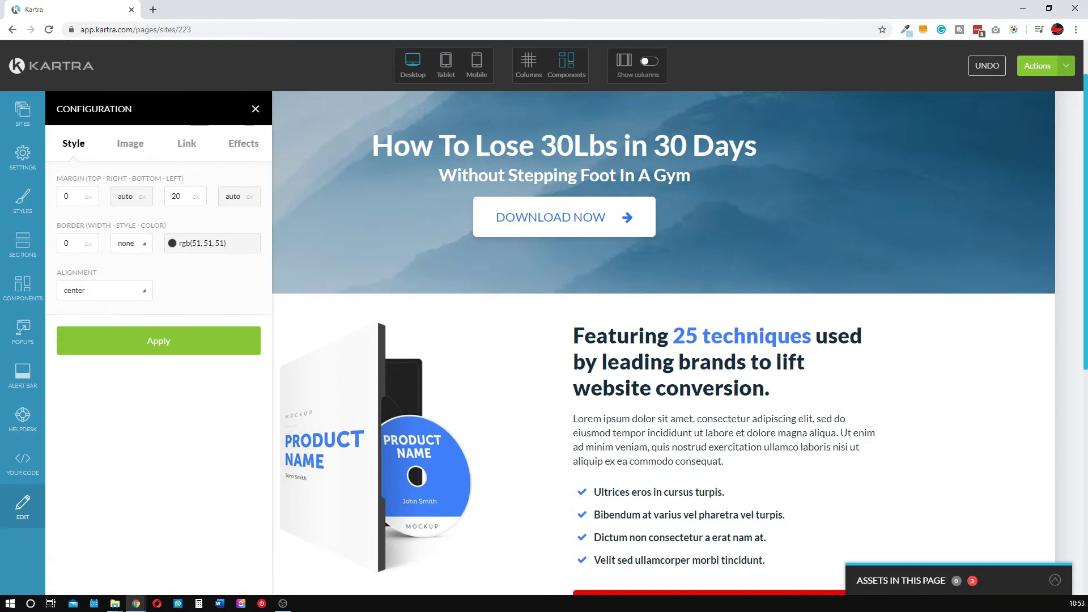
left_click(182, 152)
left_click(131, 148)
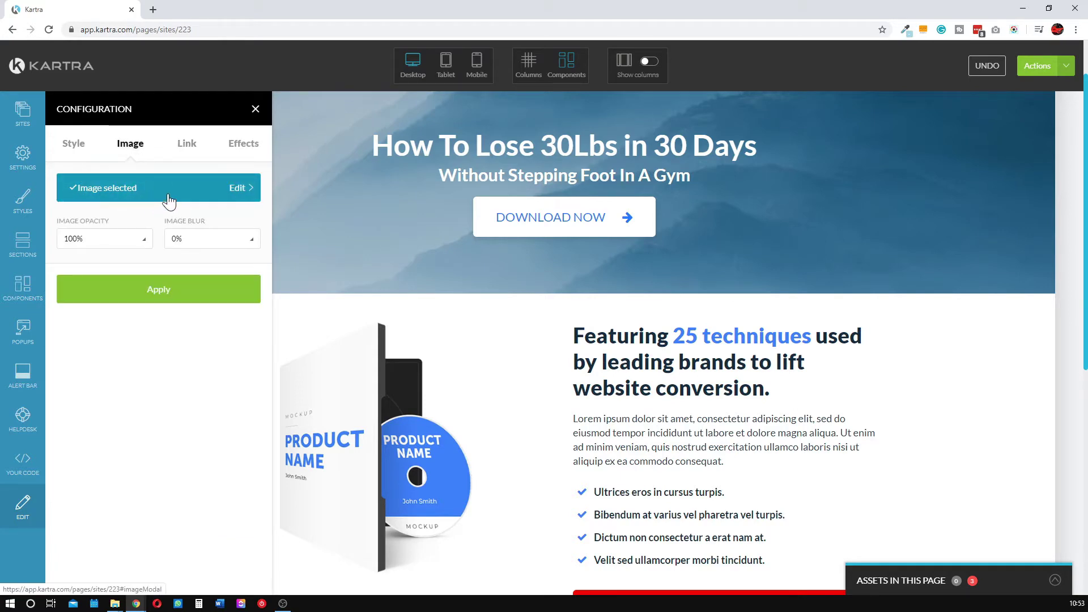
left_click(130, 191)
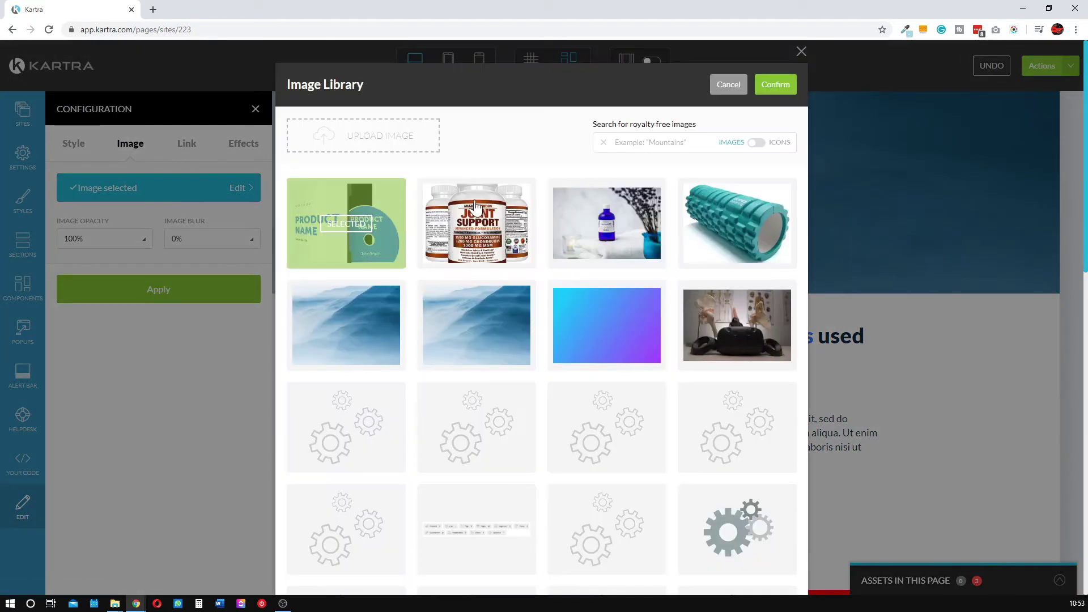
scroll(534, 290, "down", 15)
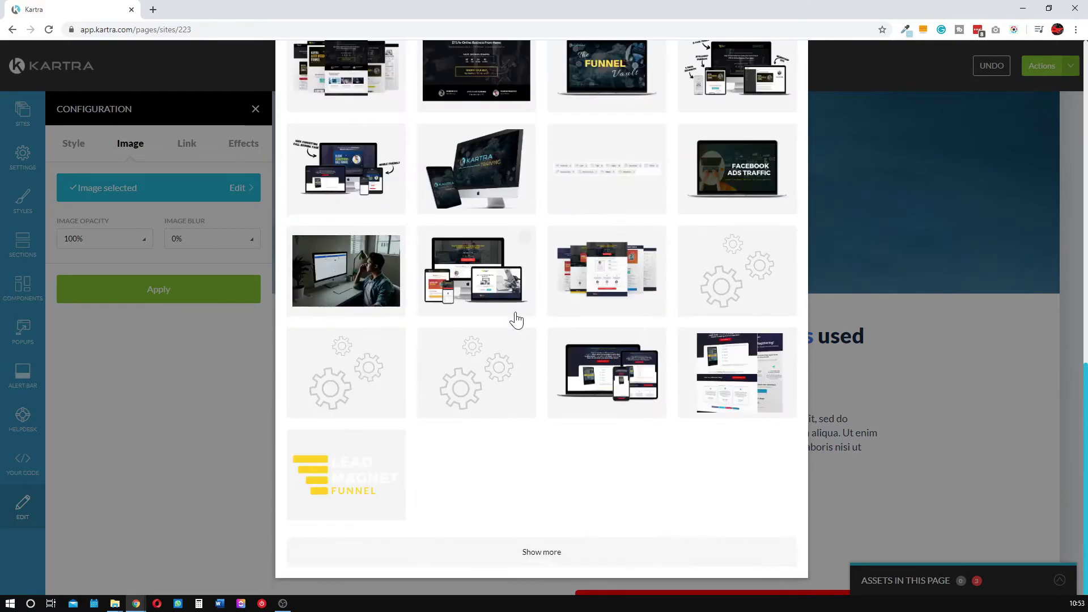
scroll(510, 316, "up", 15)
scroll(533, 289, "down", 15)
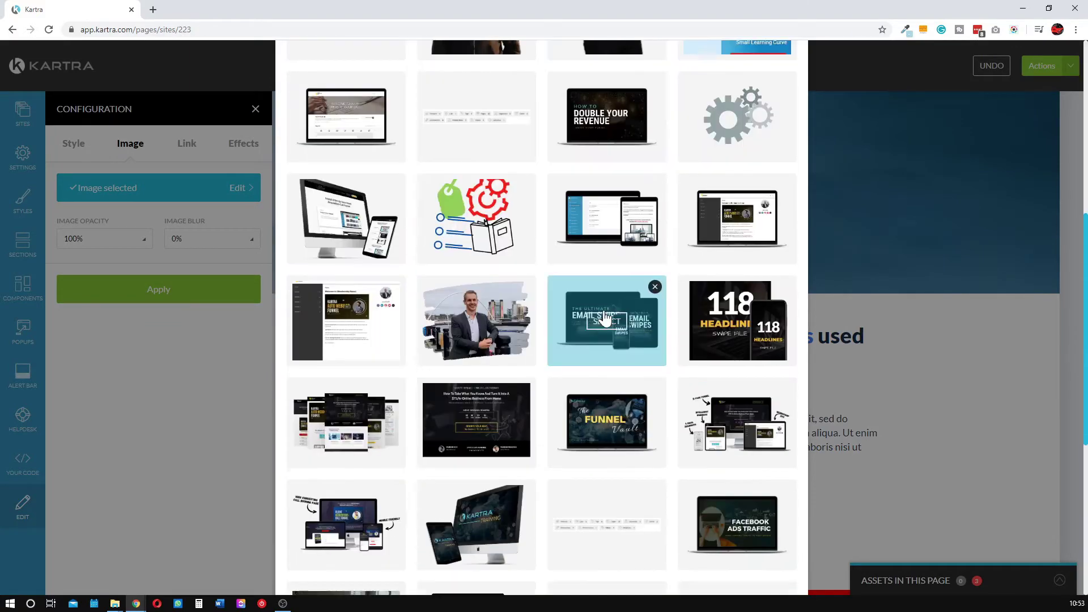
scroll(556, 352, "up", 15)
scroll(558, 347, "down", 4)
scroll(556, 340, "down", 9)
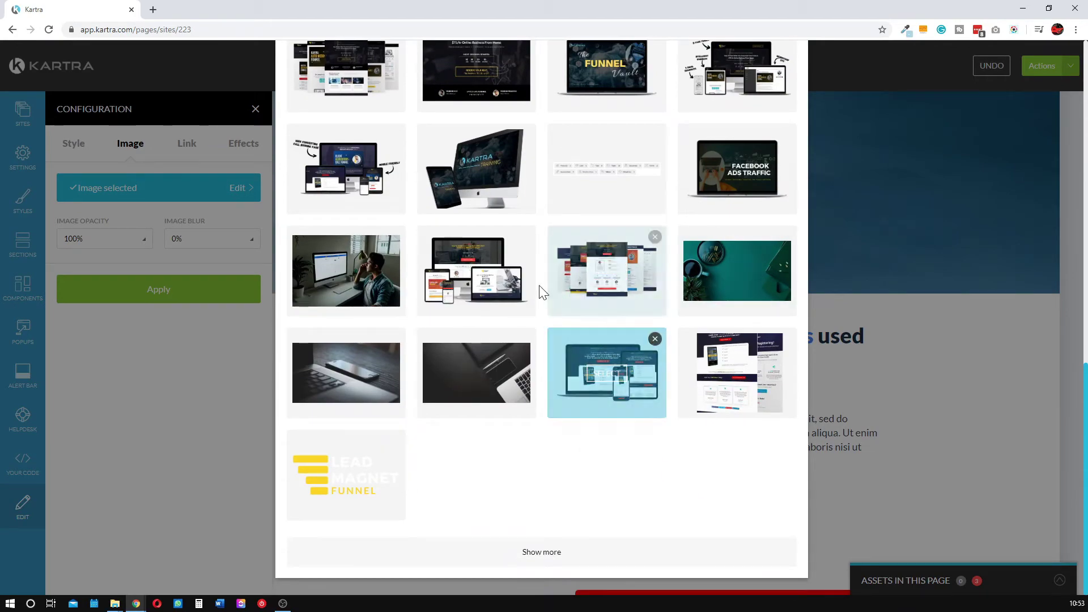
scroll(553, 323, "up", 8)
scroll(553, 323, "up", 5)
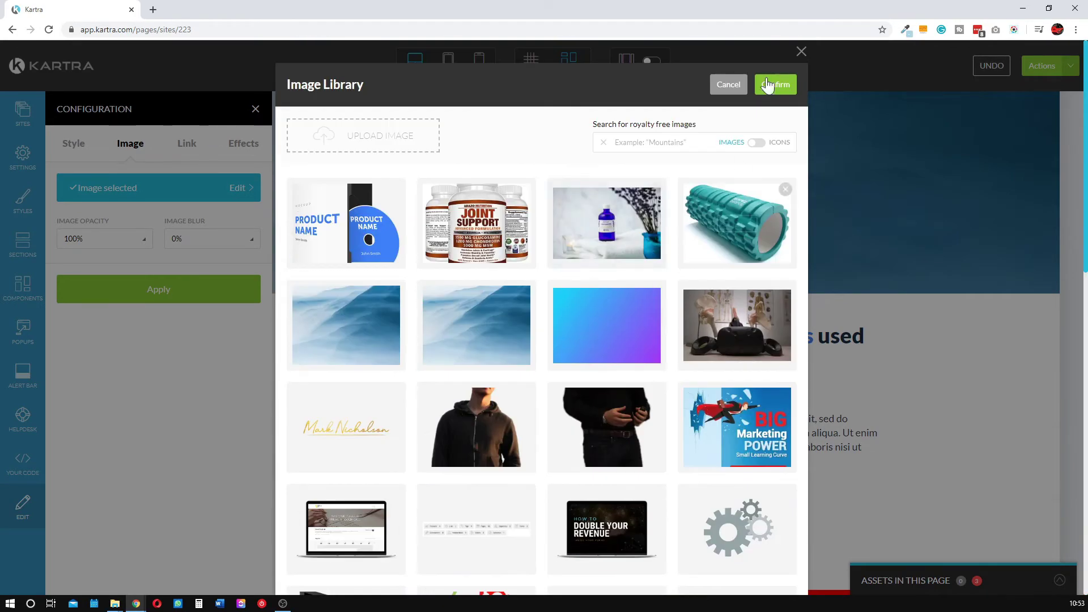
left_click(770, 85)
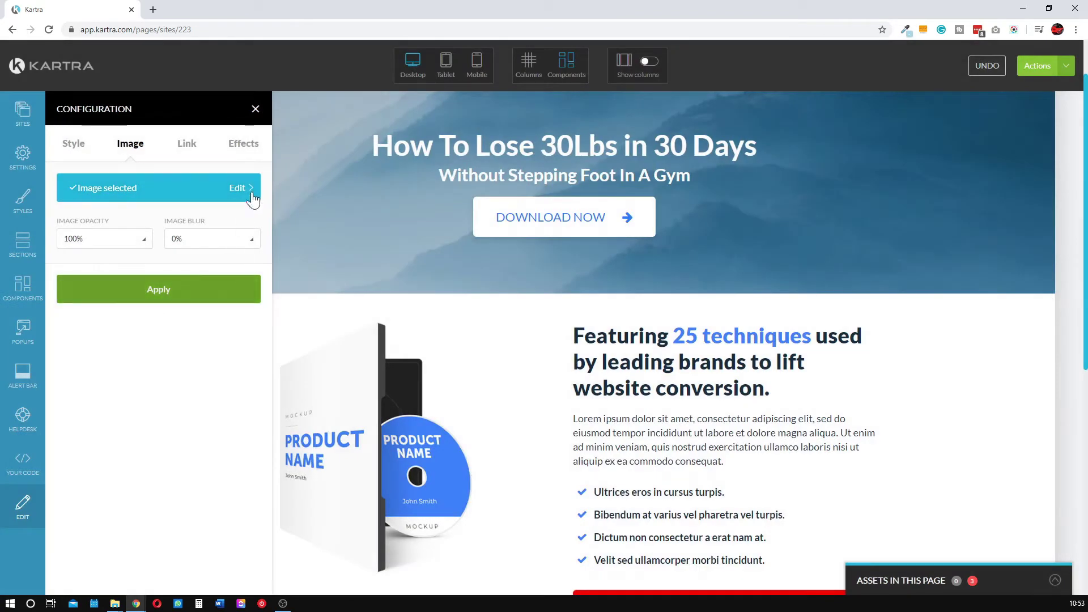
left_click(169, 282)
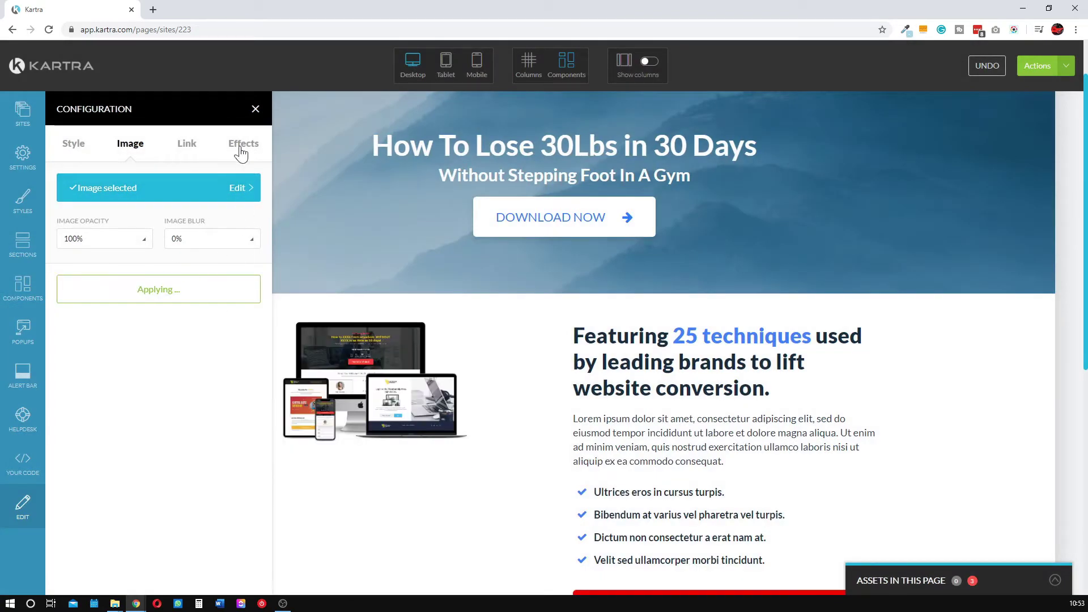
left_click(255, 110)
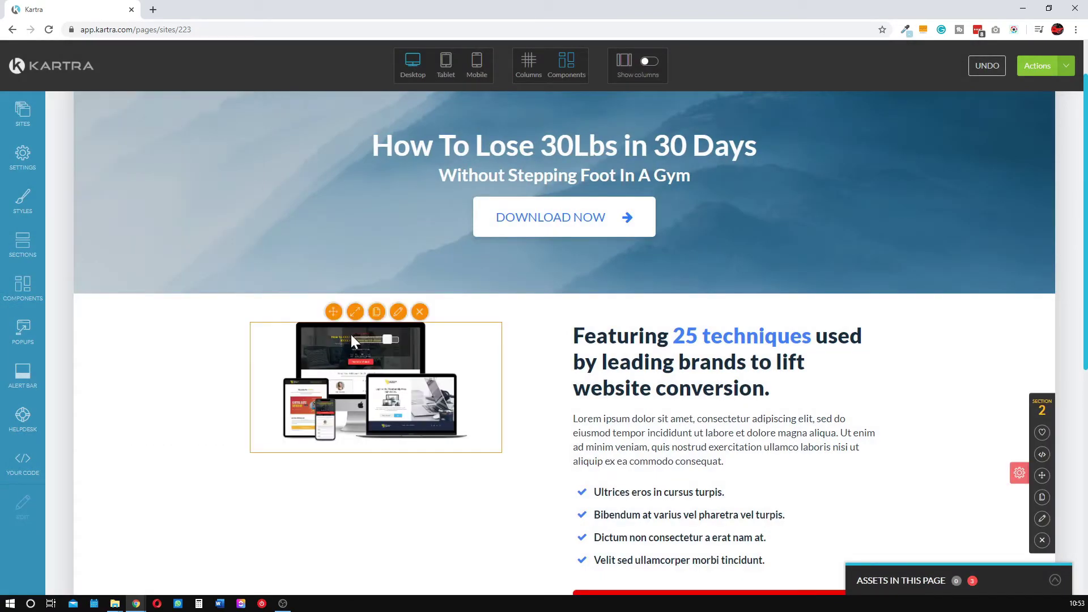
scroll(493, 354, "down", 3)
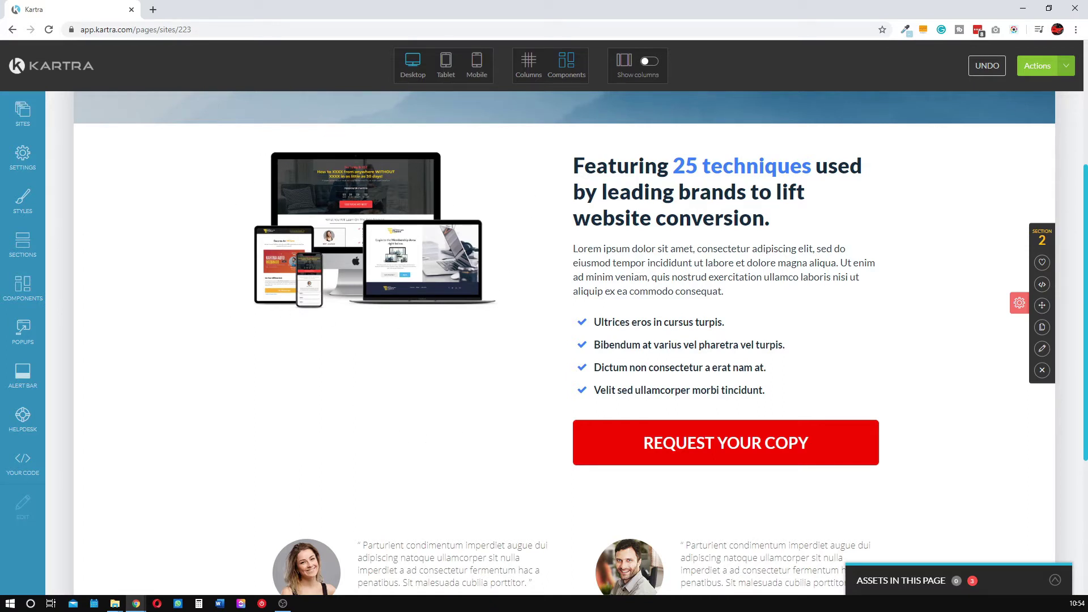
left_click(988, 68)
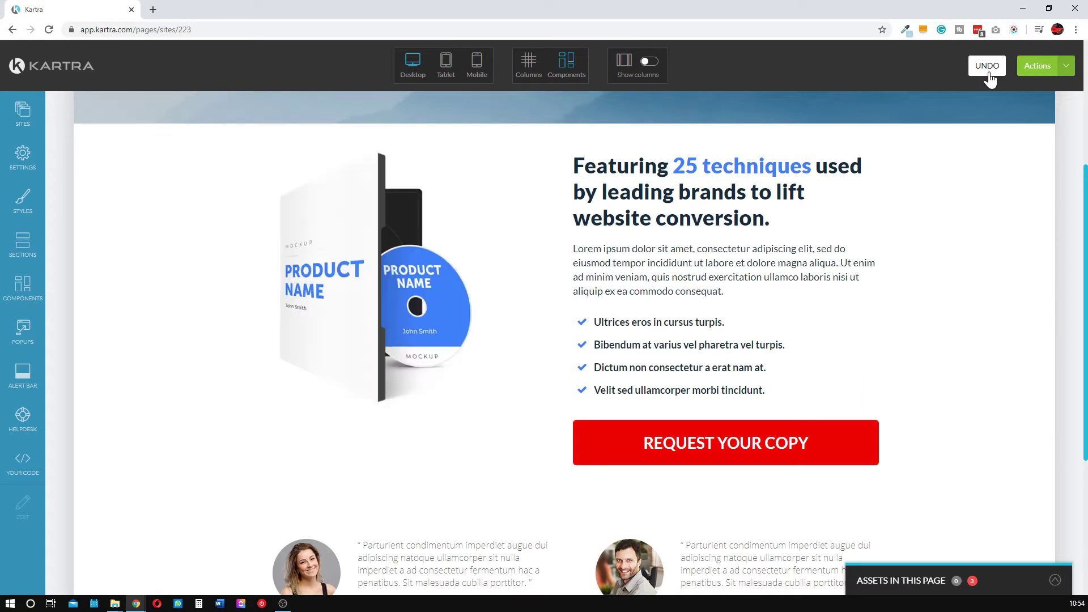
- Enlarge the second section's product image until it fills nearly the full width of its column
mouse_move(356, 152)
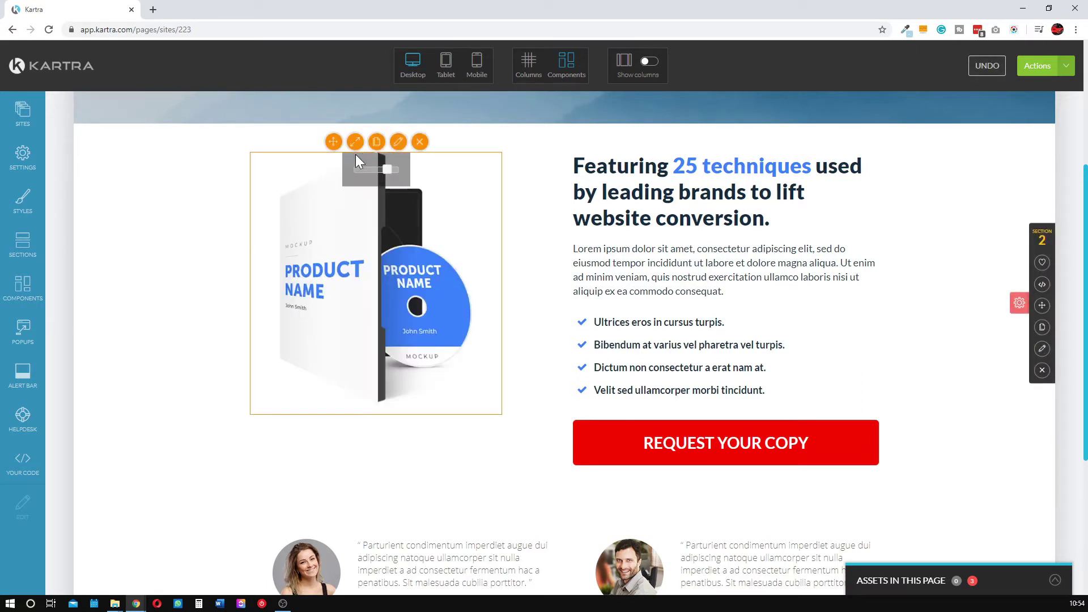
left_click_drag(385, 166, 397, 168)
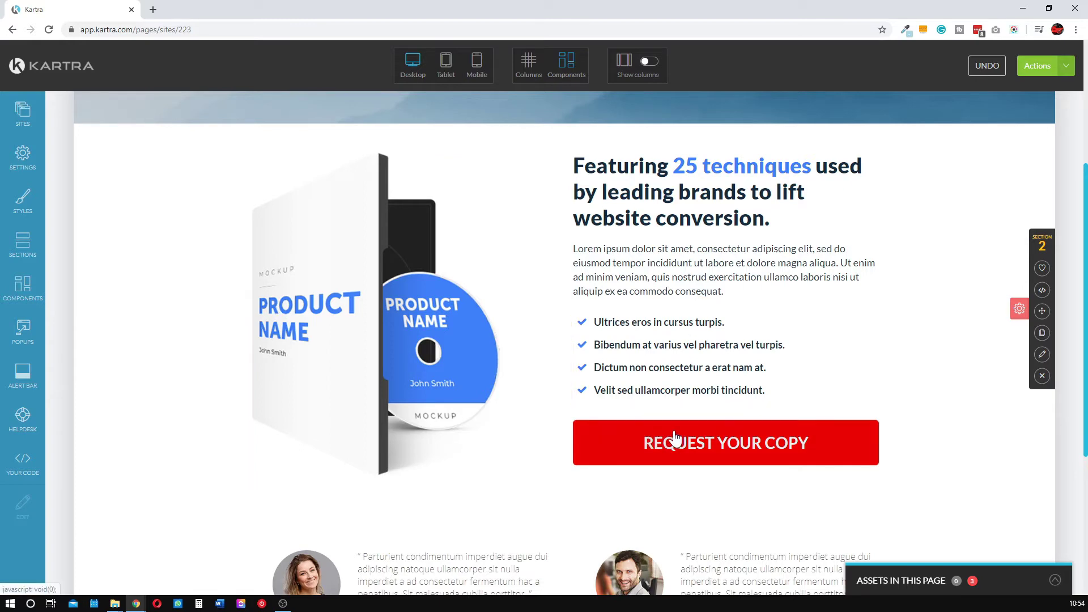
- Browse the Hero Sections block templates for a layout to place near the end of the page
scroll(675, 437, "down", 5)
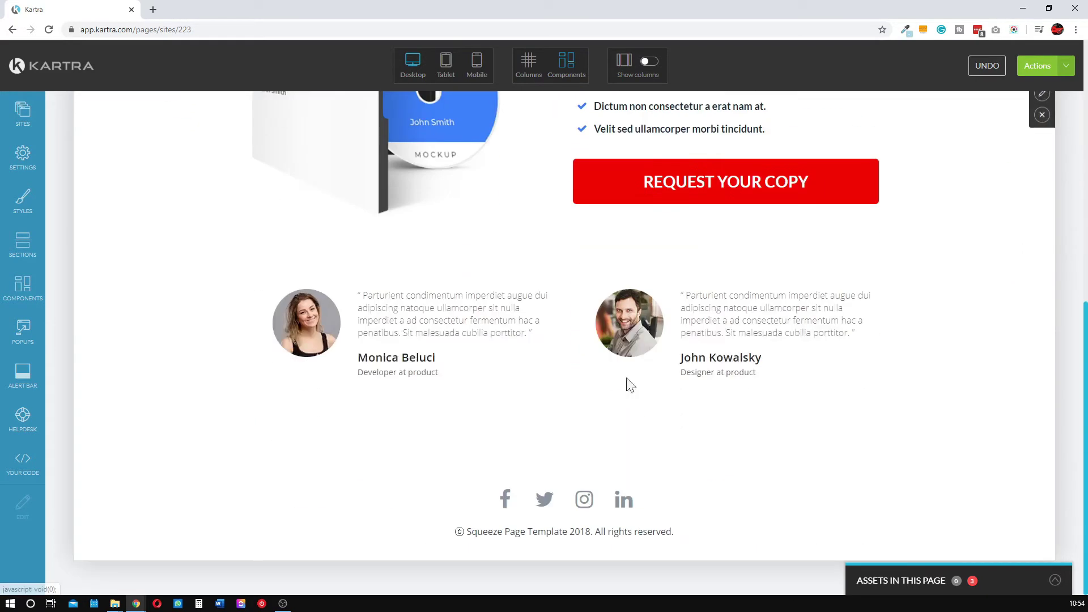
left_click(49, 238)
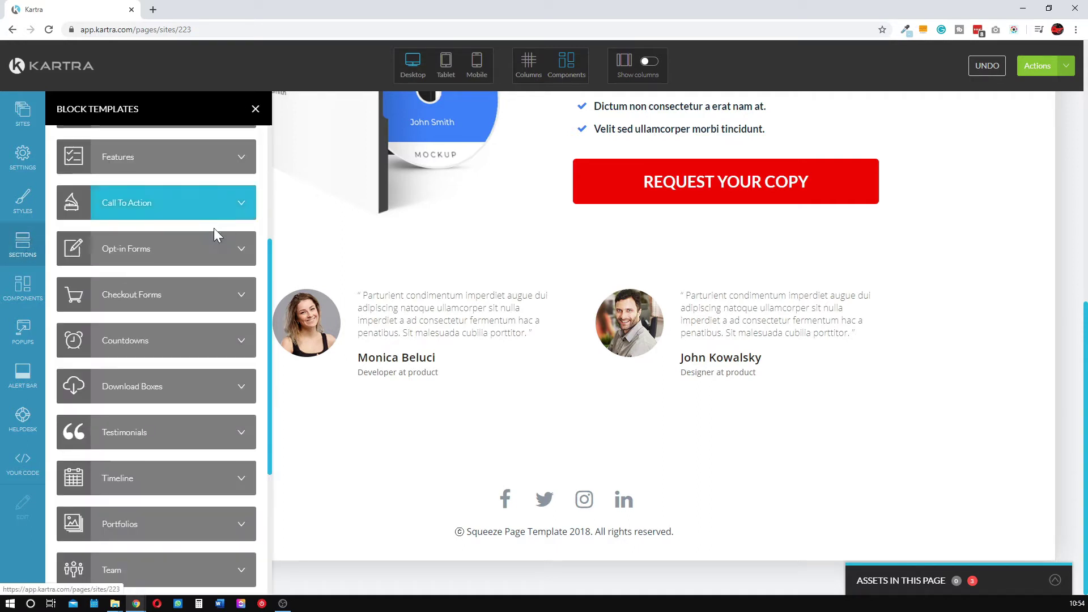
scroll(203, 366, "up", 4)
scroll(203, 361, "up", 1)
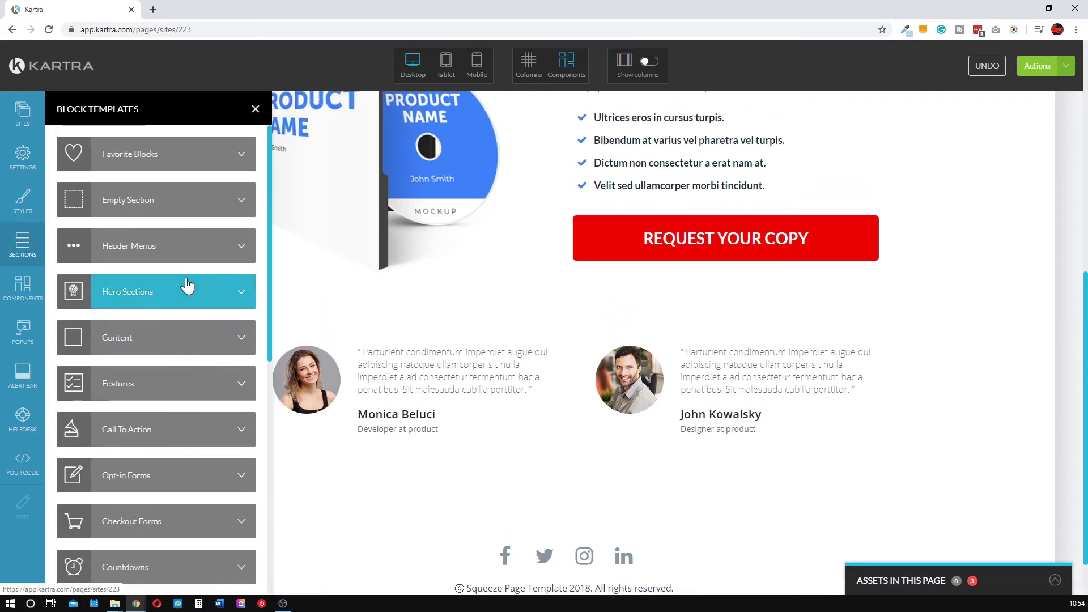
left_click(231, 292)
scroll(204, 363, "down", 10)
scroll(201, 379, "down", 12)
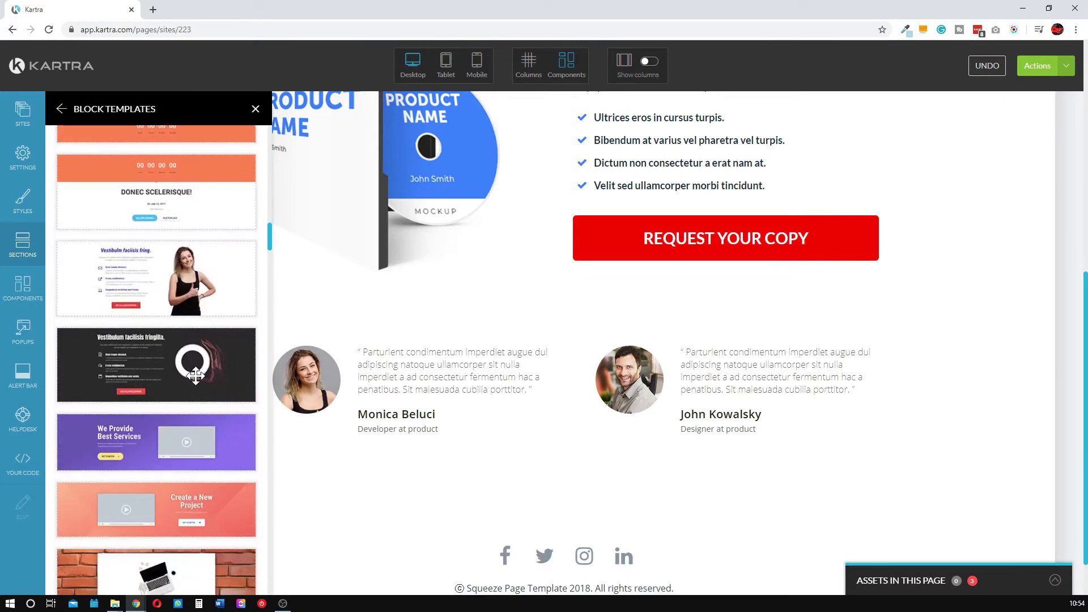
scroll(197, 320, "up", 1)
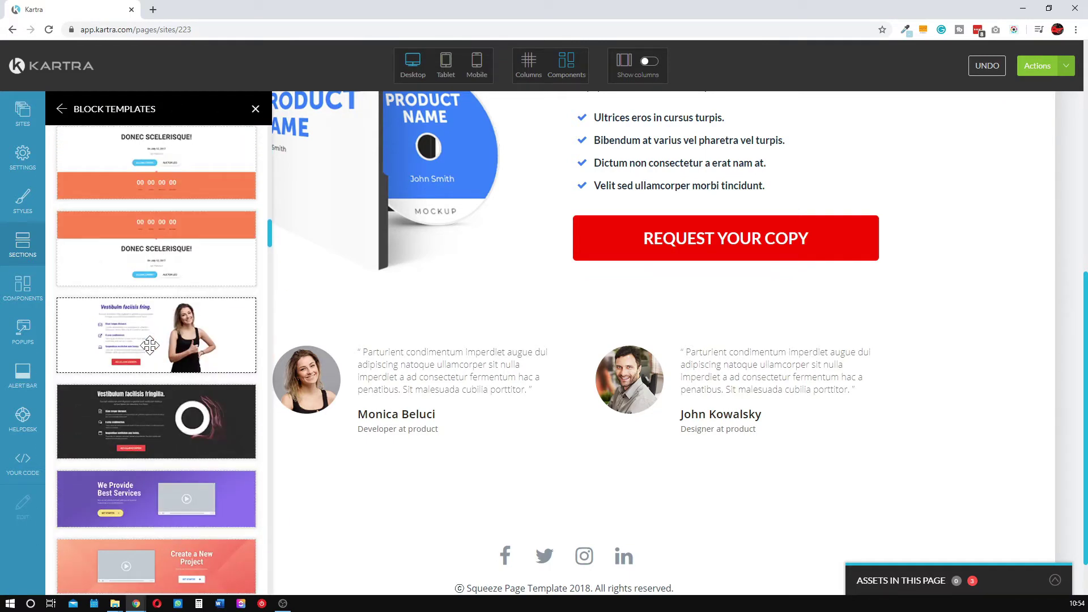
scroll(150, 344, "down", 6)
scroll(157, 358, "down", 8)
scroll(105, 429, "down", 10)
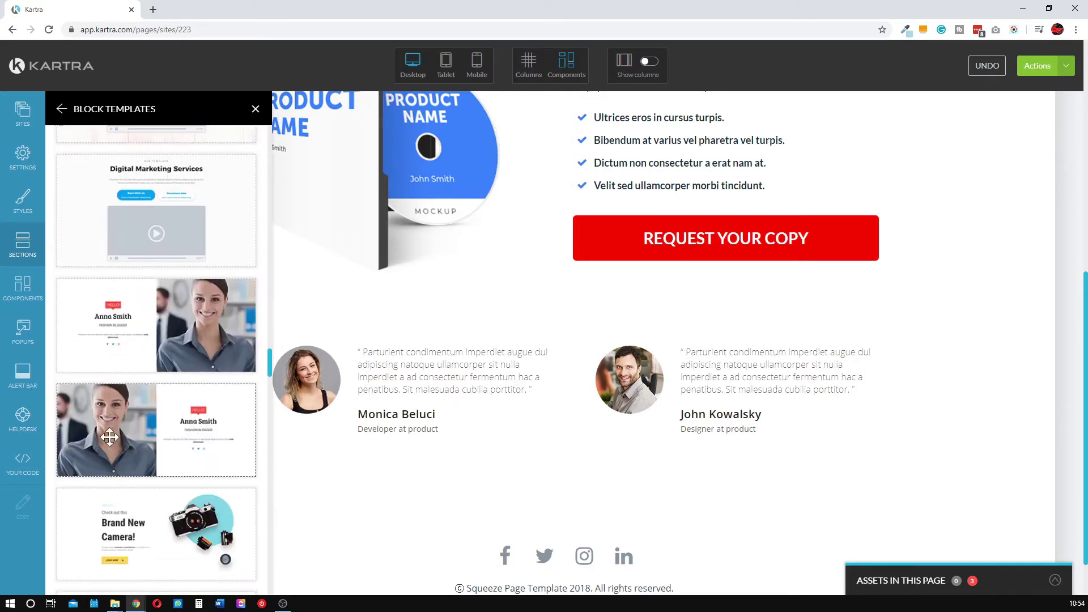
scroll(110, 437, "down", 10)
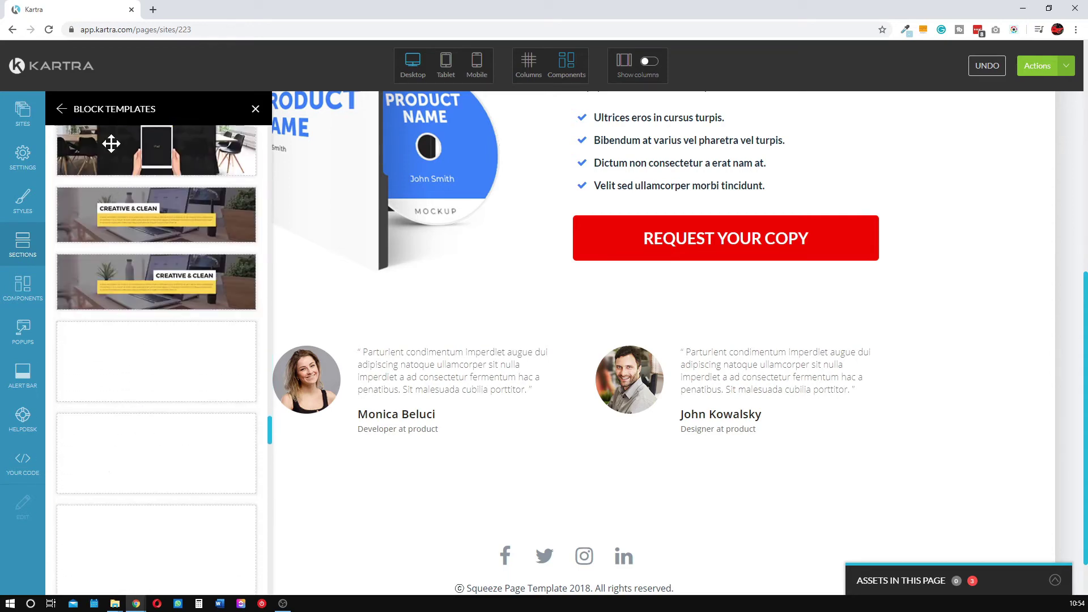
- Look through the Content block templates for a section with a person's photo beside text and a button
left_click(61, 109)
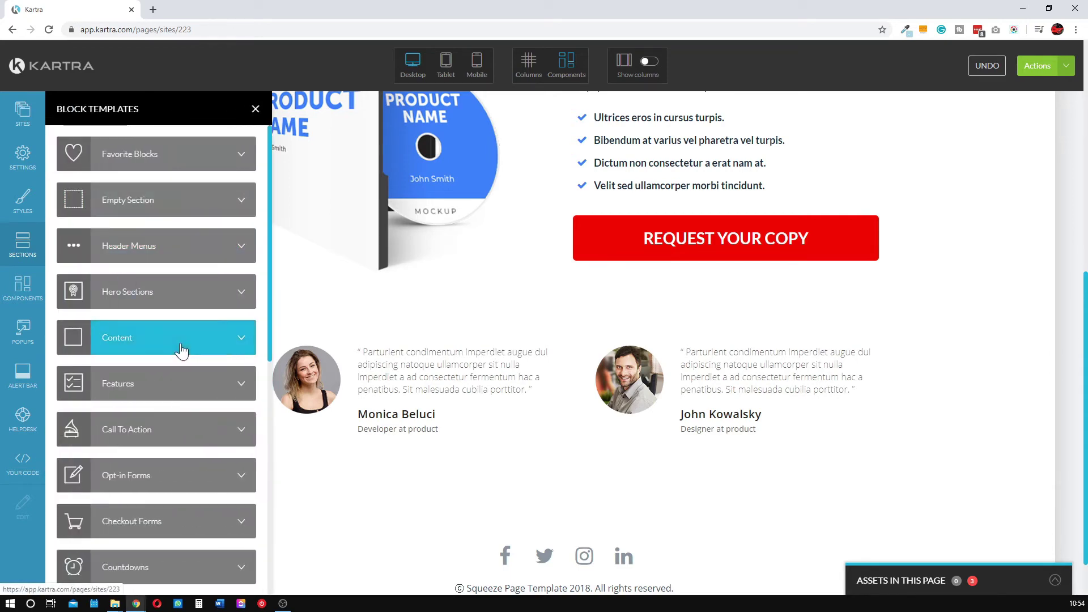
left_click(181, 352)
scroll(175, 395, "down", 5)
scroll(181, 383, "up", 10)
scroll(185, 400, "up", 10)
scroll(185, 404, "down", 10)
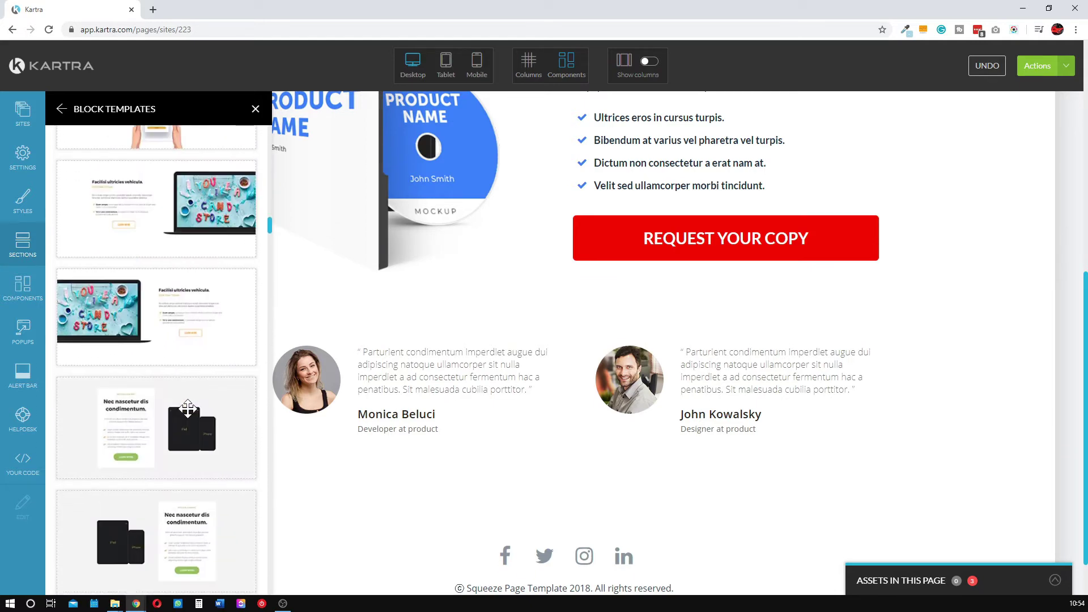
scroll(188, 407, "down", 3)
scroll(187, 408, "down", 8)
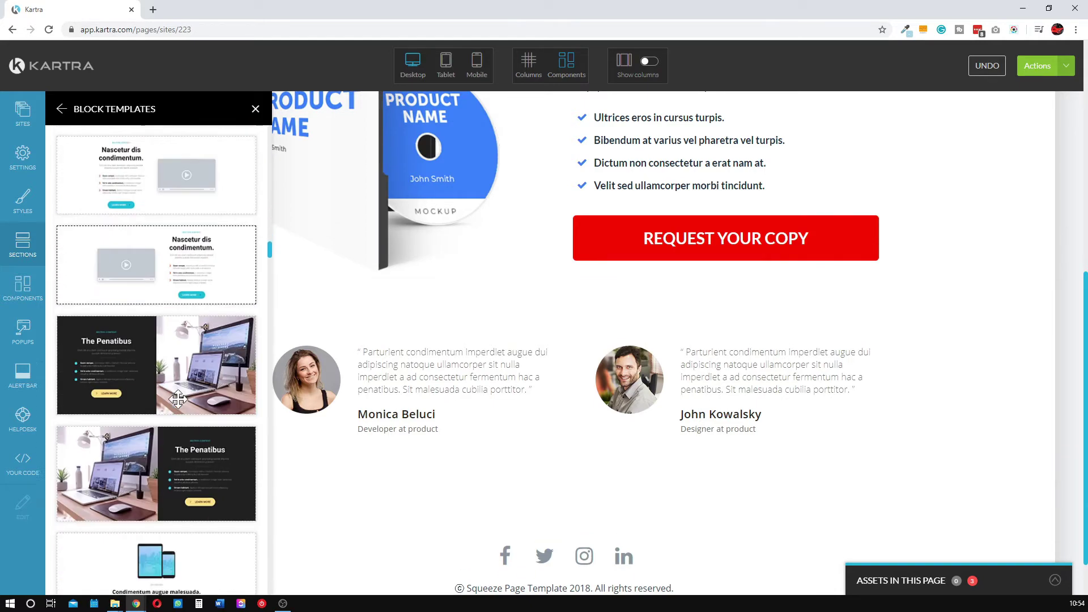
scroll(187, 397, "down", 10)
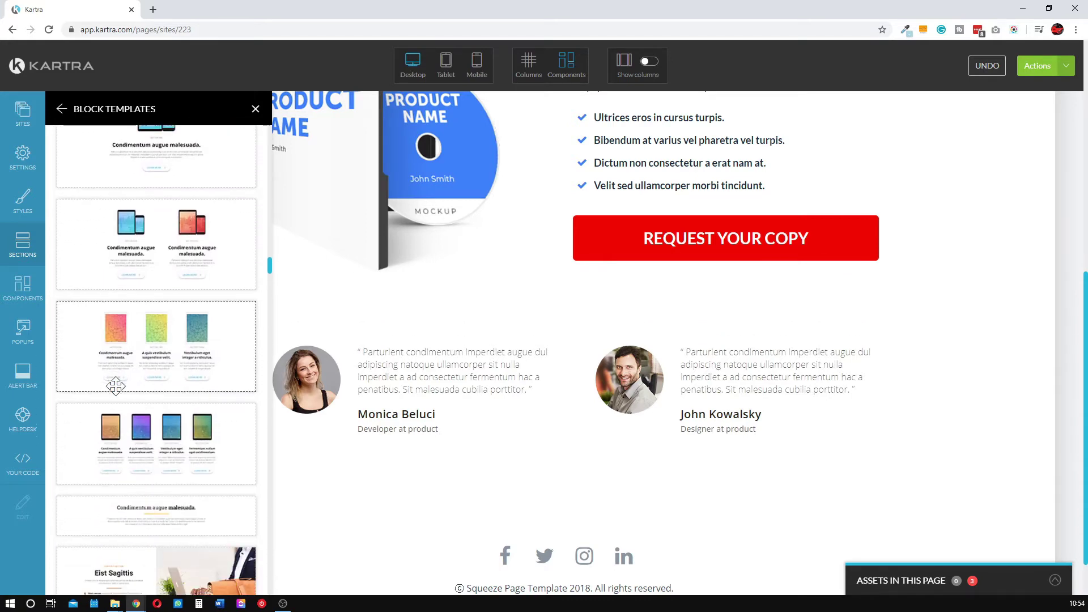
scroll(164, 334, "down", 10)
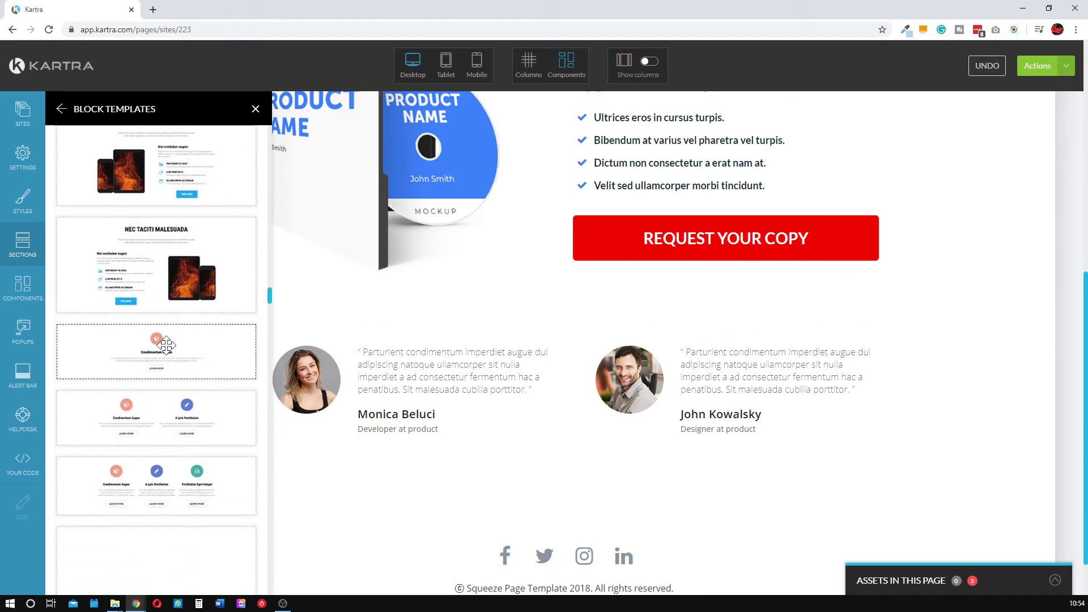
scroll(166, 345, "down", 10)
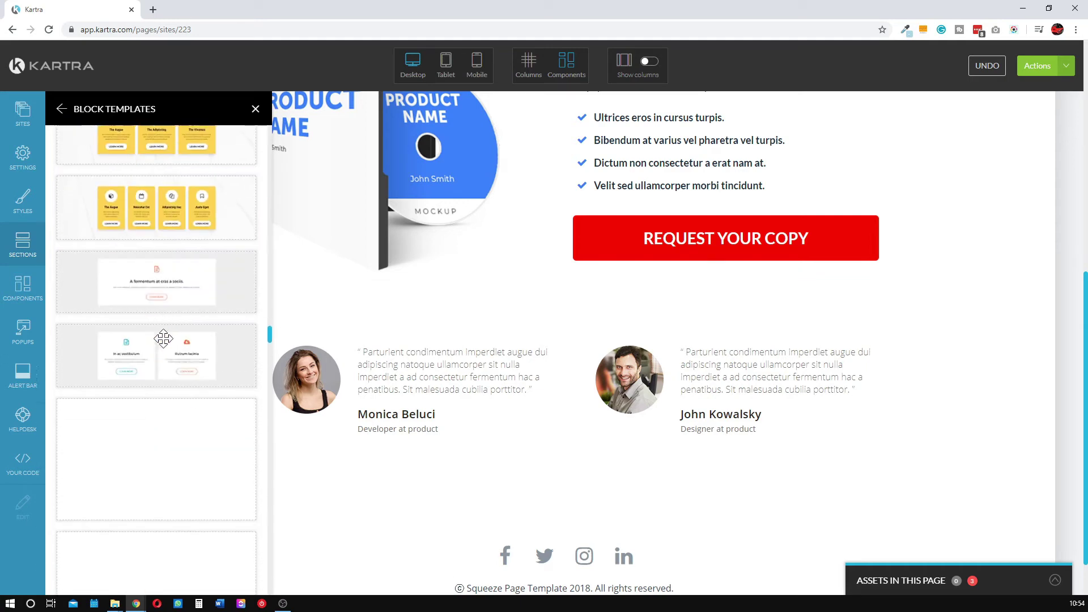
scroll(172, 335, "down", 10)
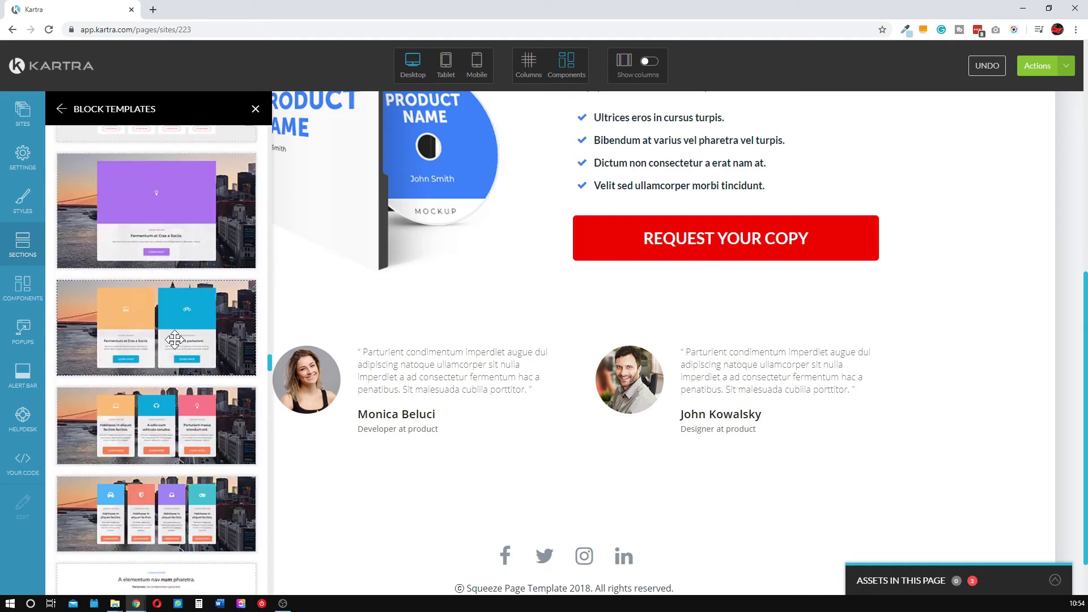
scroll(175, 339, "down", 10)
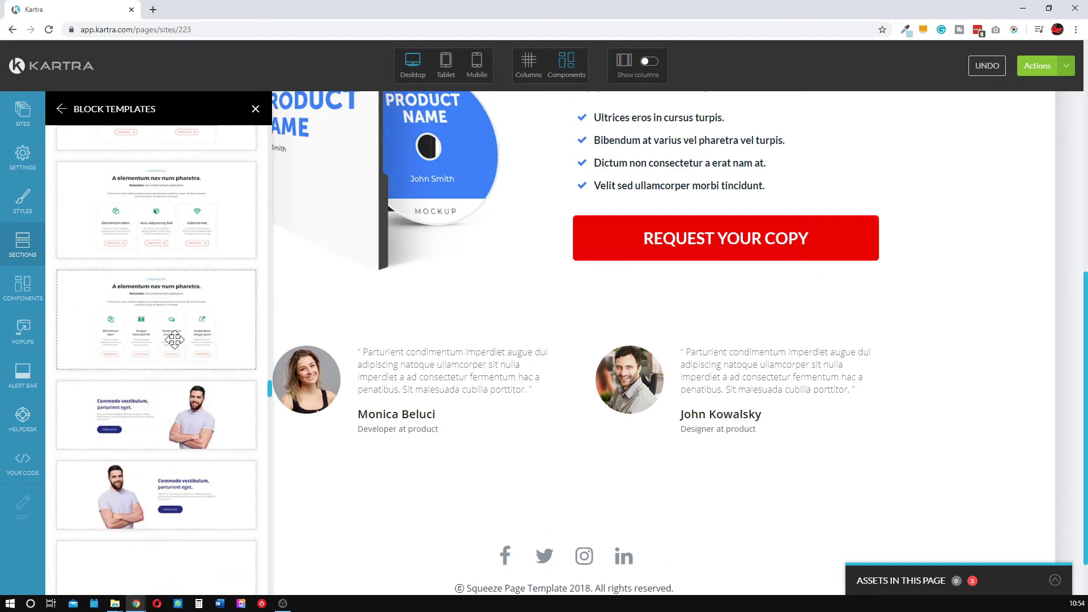
scroll(174, 341, "down", 5)
scroll(127, 344, "up", 10)
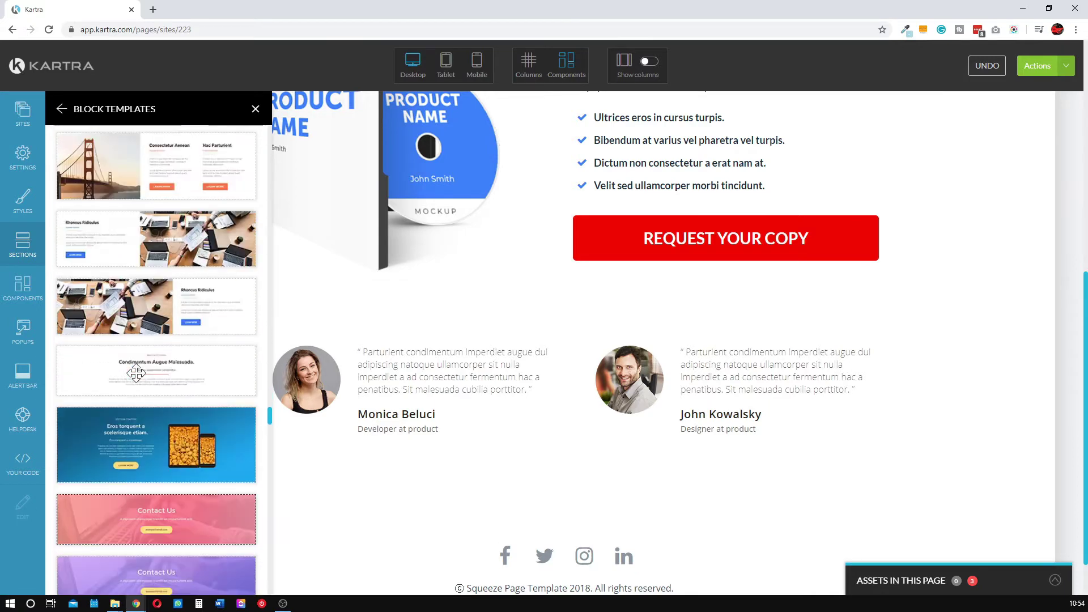
scroll(117, 406, "down", 1)
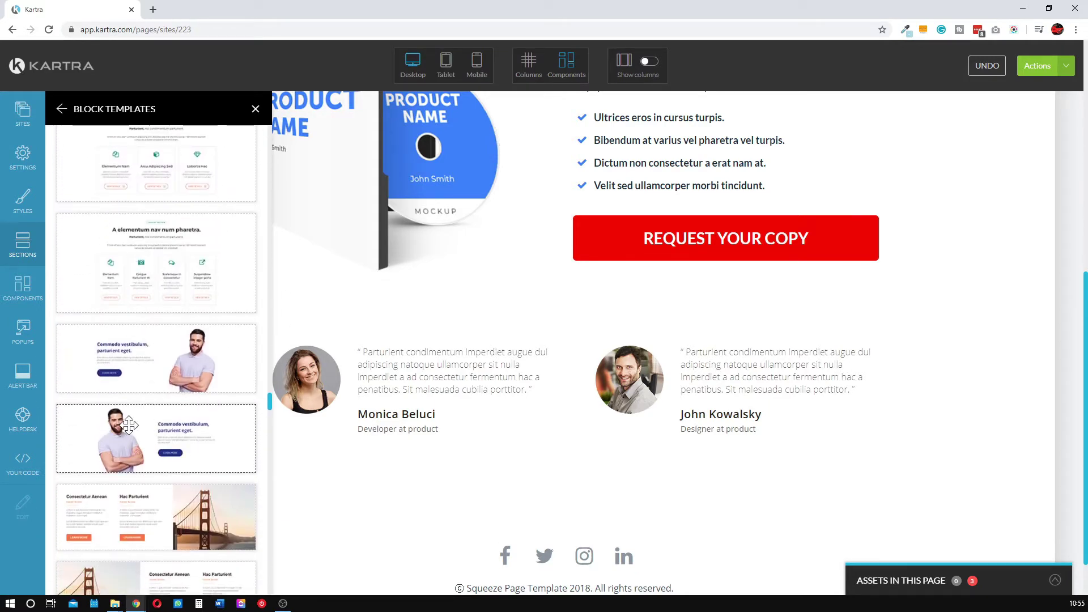
scroll(131, 425, "down", 15)
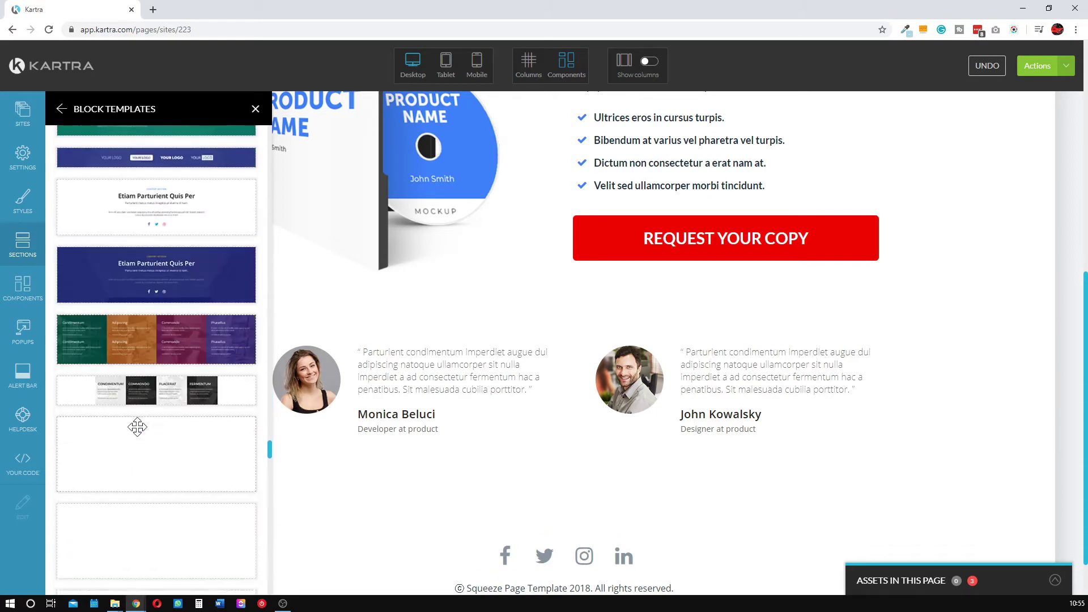
scroll(137, 427, "down", 10)
- Insert the Content block with the man's photo beside a heading, text and button between the testimonials and the footer
left_click_drag(270, 494, 274, 426)
scroll(480, 384, "down", 1)
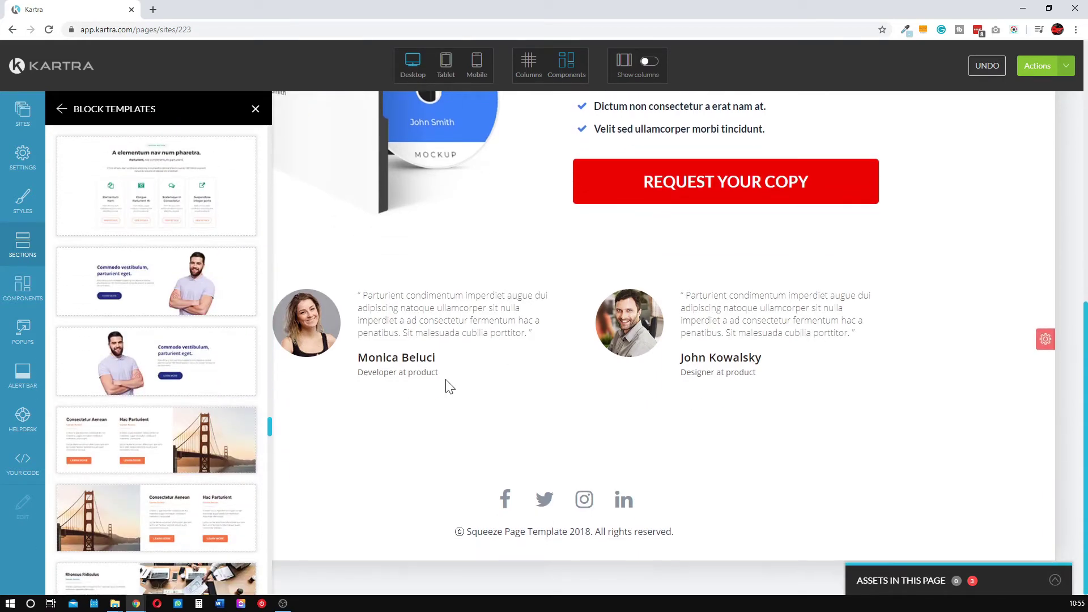
left_click_drag(467, 387, 430, 485)
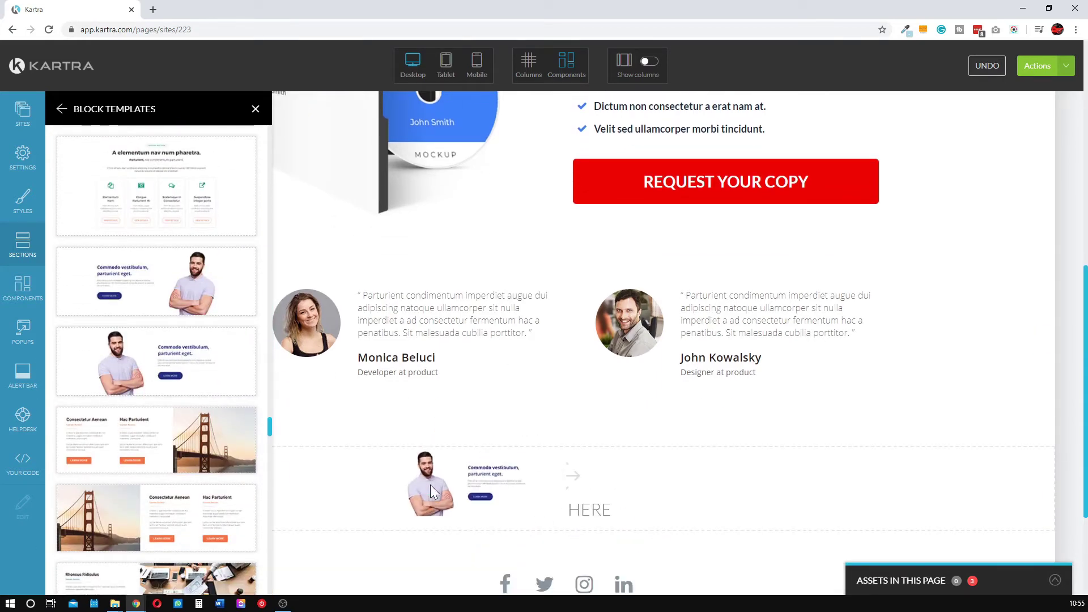
left_click(256, 109)
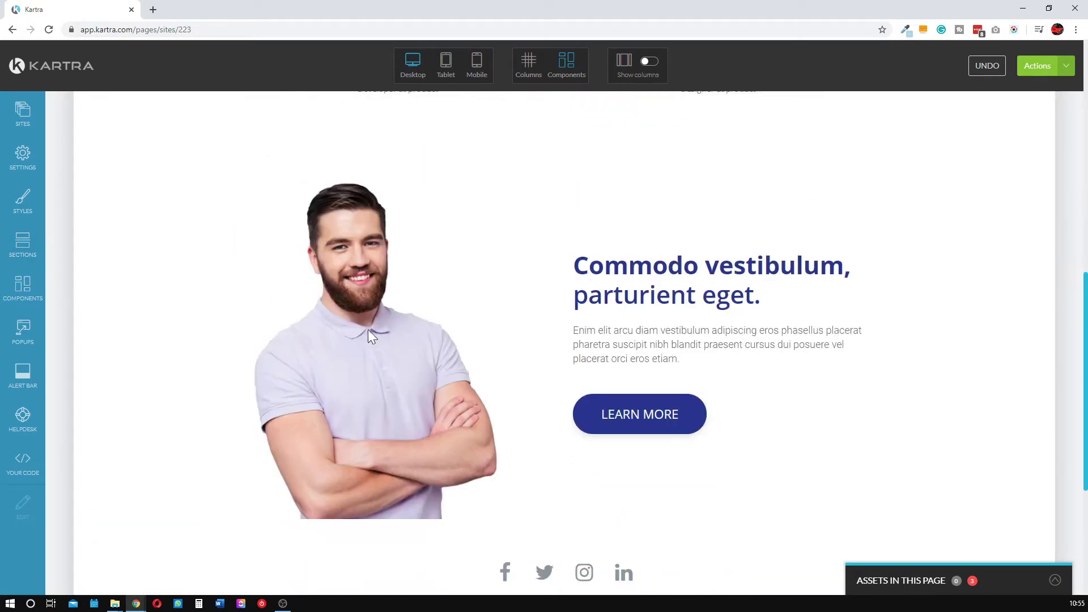
- Replace the heading beside the man's photo with "About" followed by the author's full name
mouse_move(371, 177)
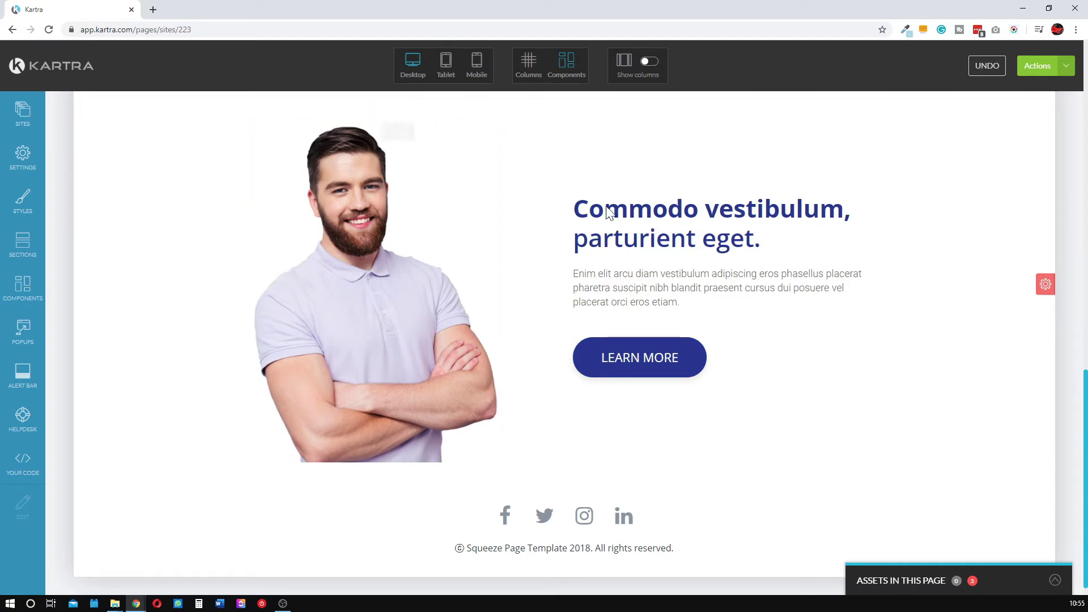
left_click(748, 189)
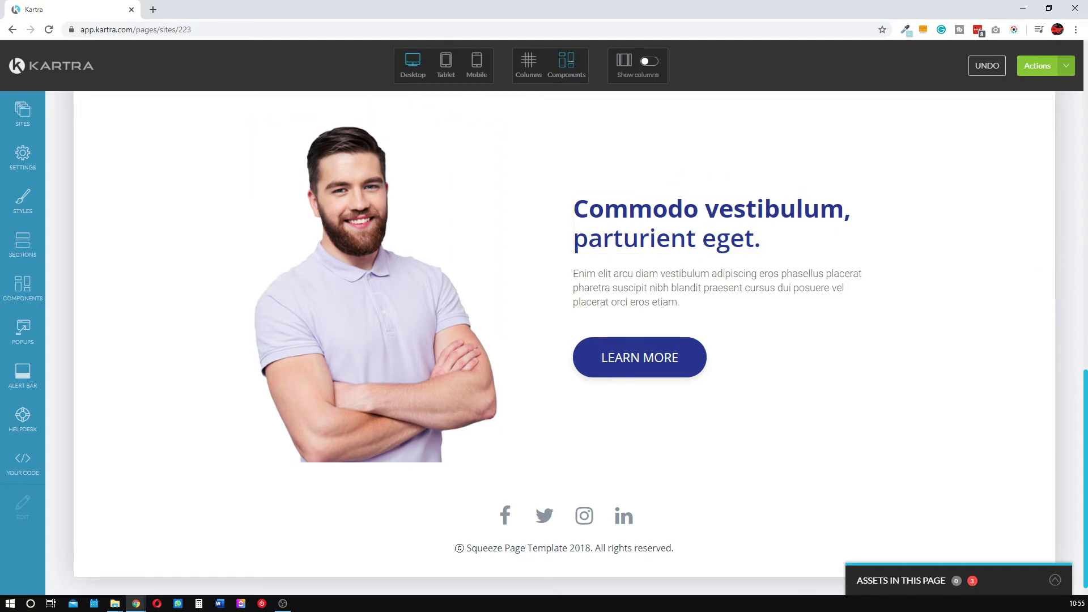
left_click_drag(762, 241, 573, 208)
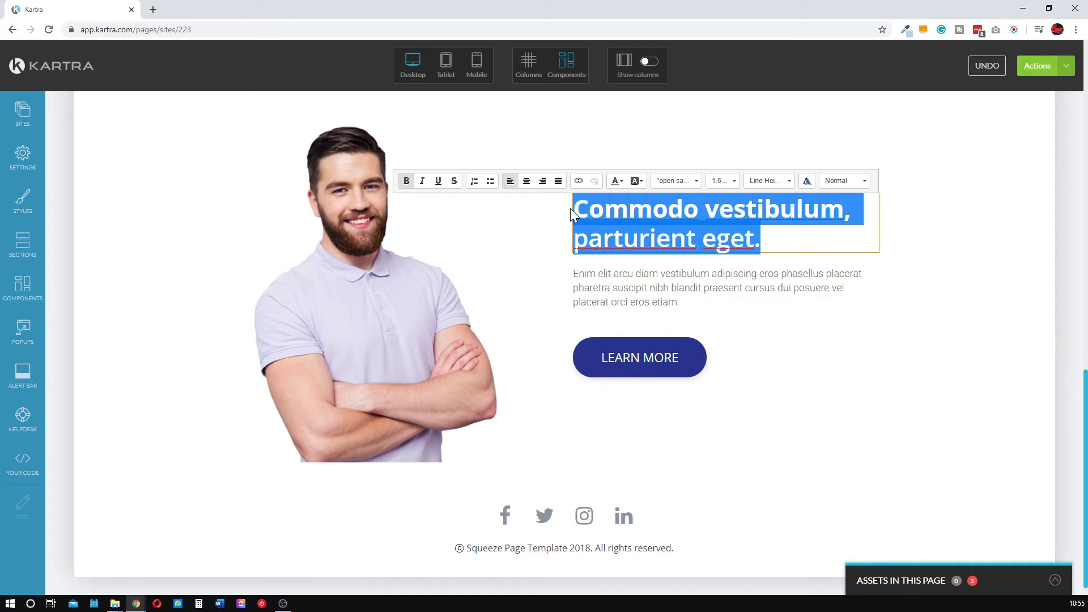
type("Ab")
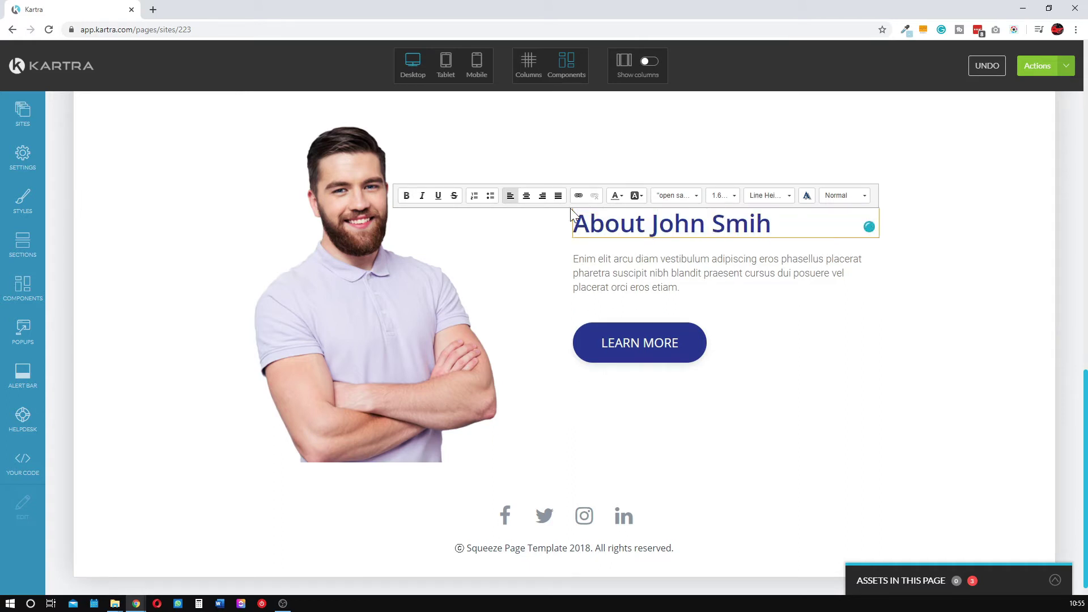
type("out John Smith")
left_click(752, 251)
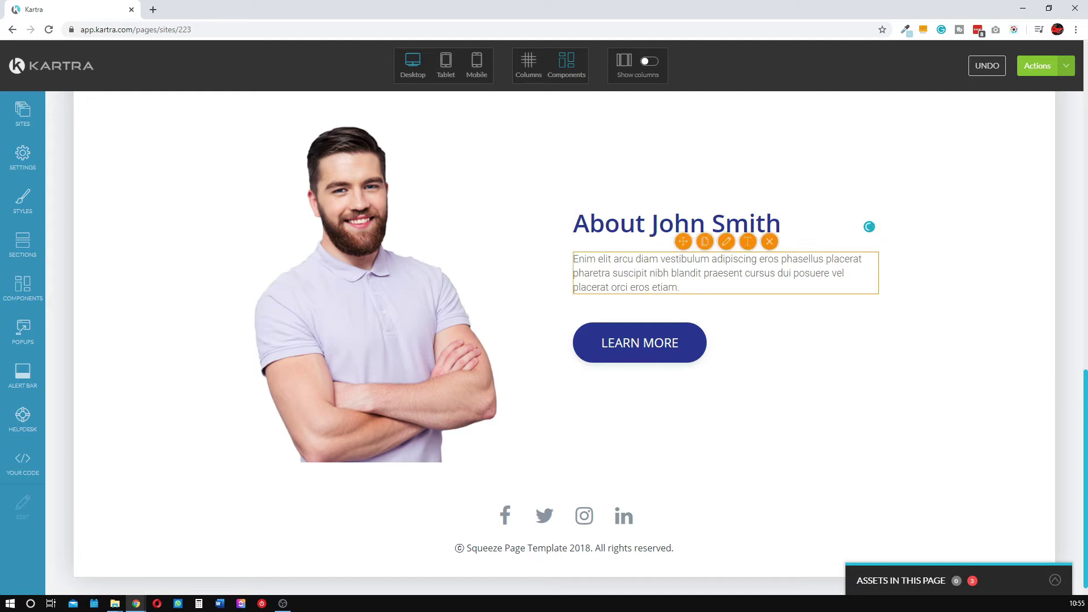
left_click(748, 241)
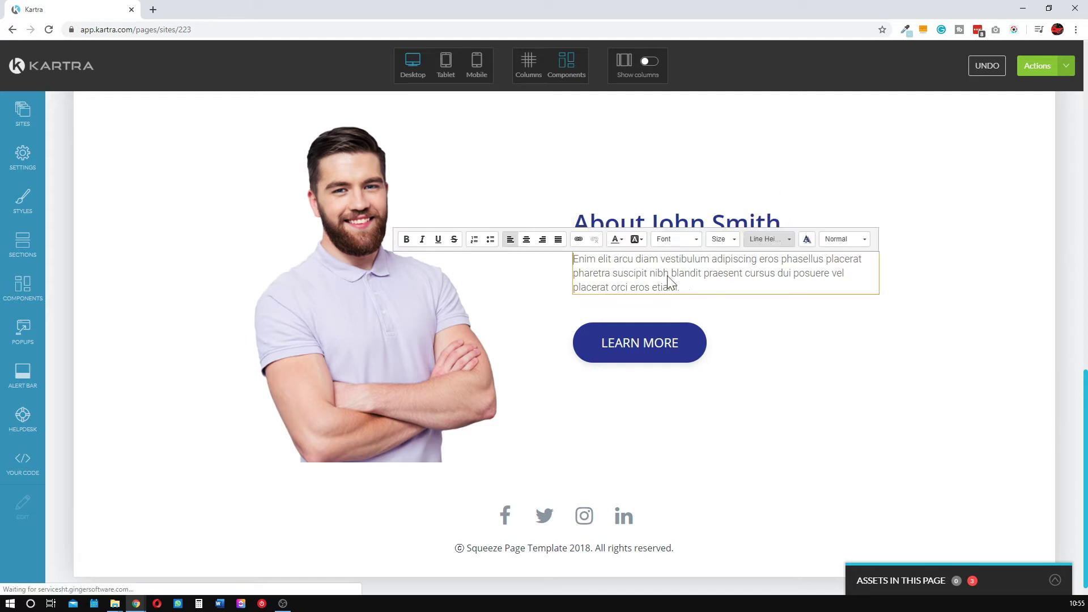
left_click_drag(686, 288, 605, 267)
left_click(629, 386)
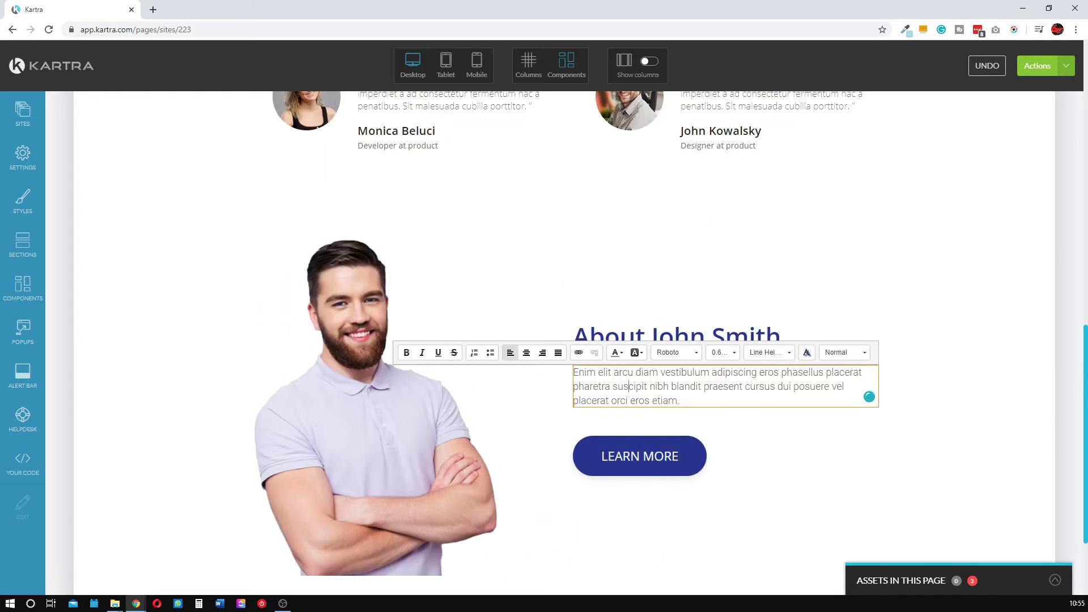
left_click_drag(681, 401, 563, 380)
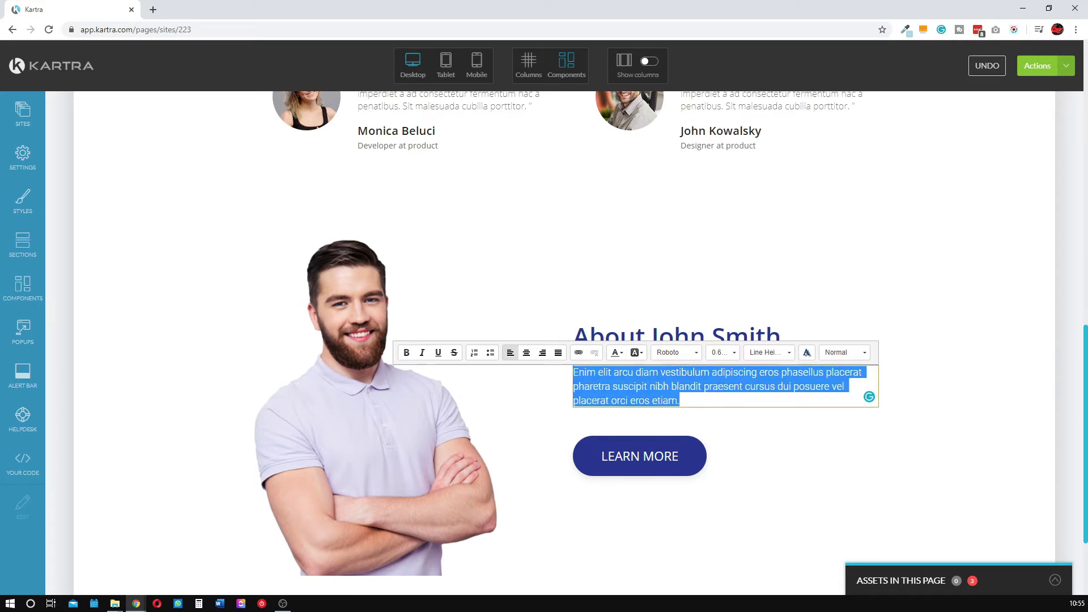
left_click(529, 440)
- Change the text of the about section's LEARN MORE button to "DOWNLOAD TODAY" and apply it
mouse_move(644, 454)
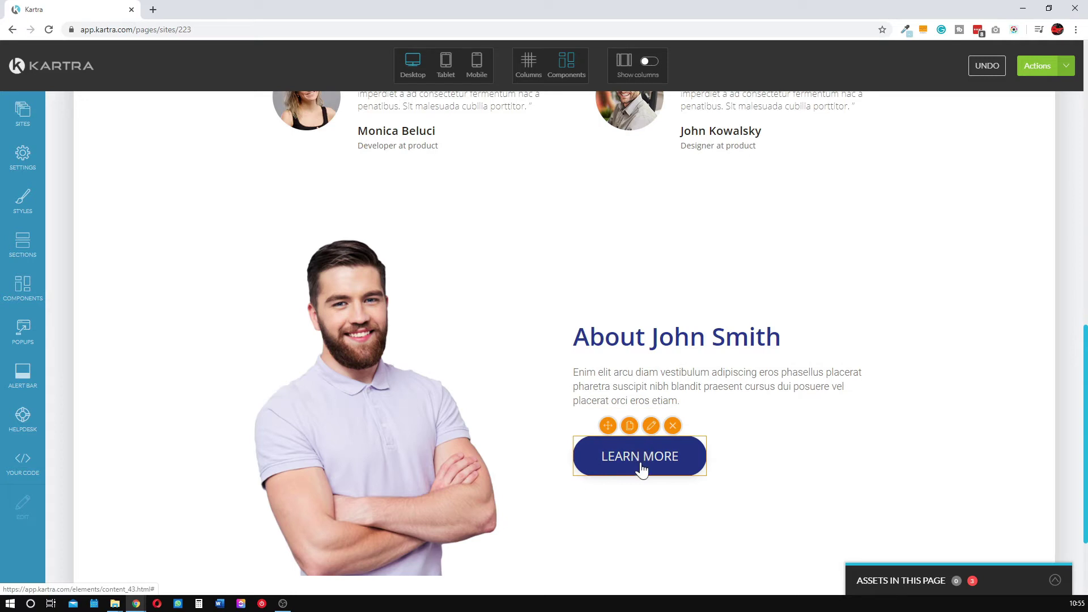
left_click(651, 426)
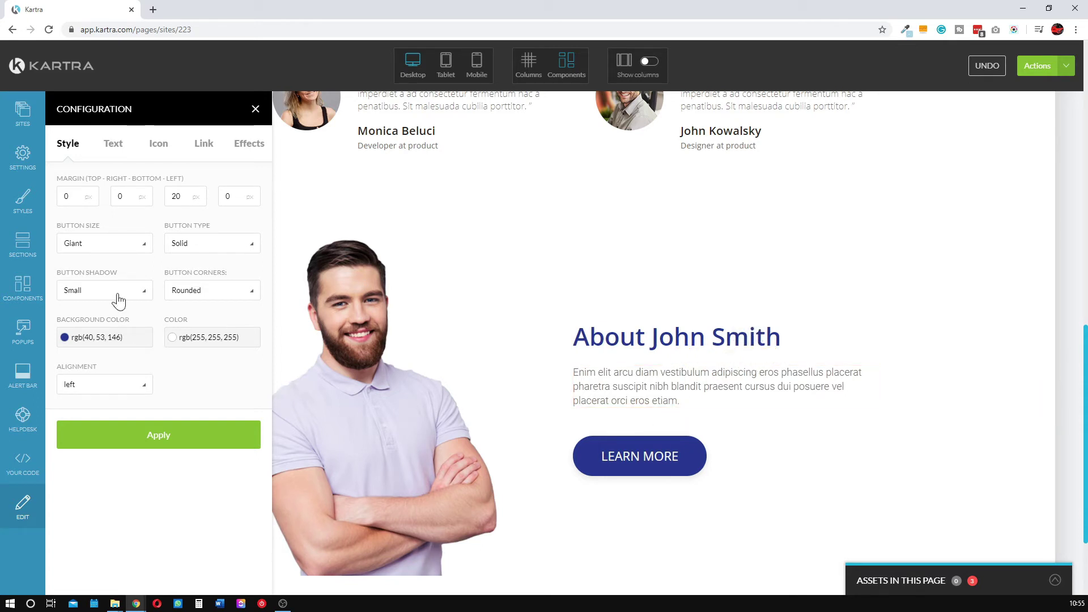
left_click(113, 148)
left_click_drag(128, 196, 45, 198)
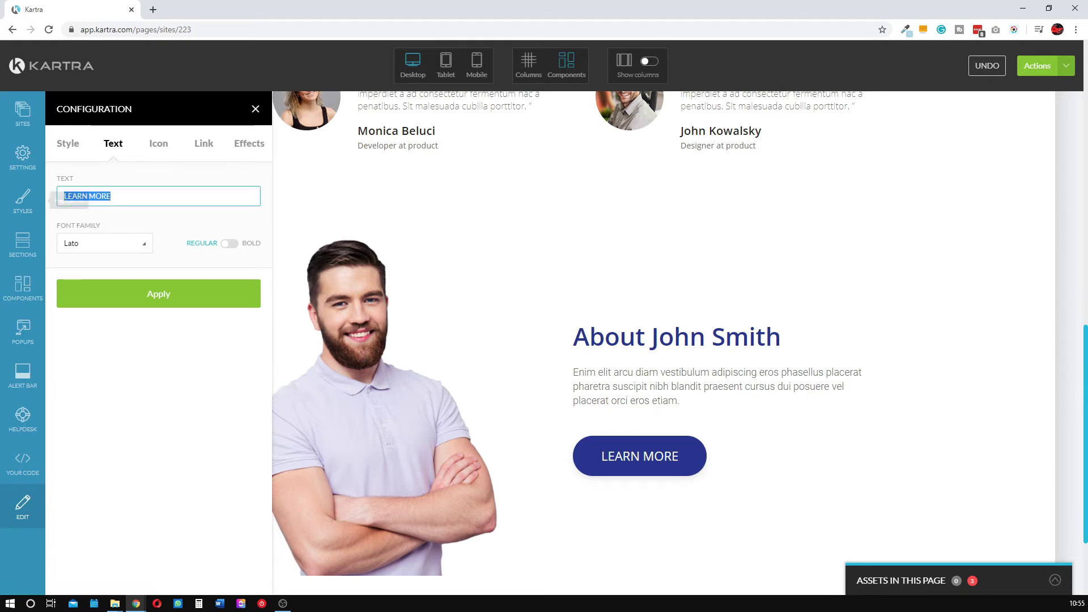
type("DOWN")
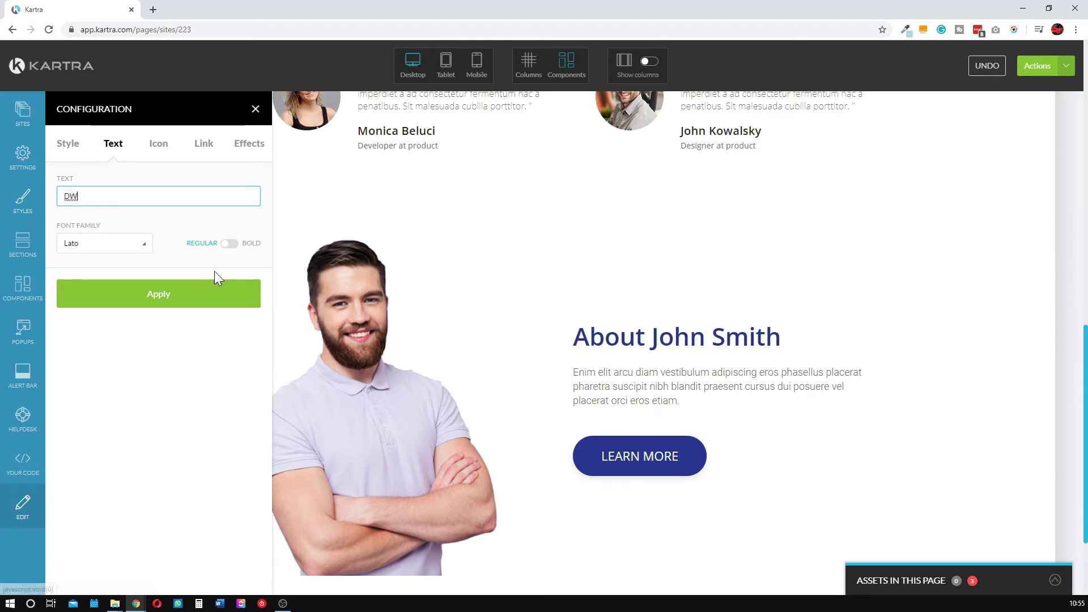
type("LOA")
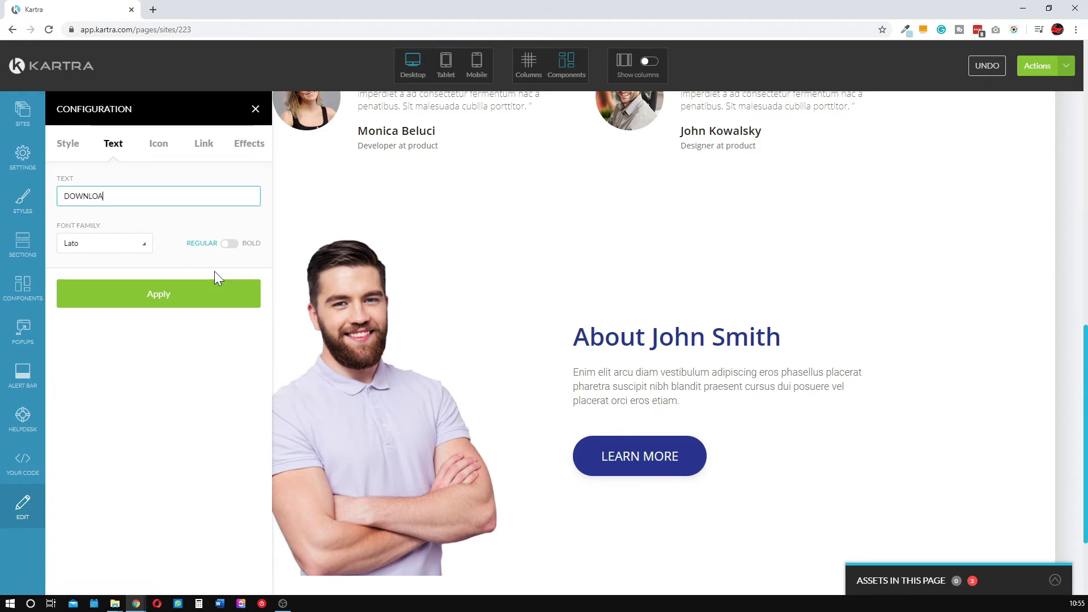
type("D TODAY")
left_click(204, 303)
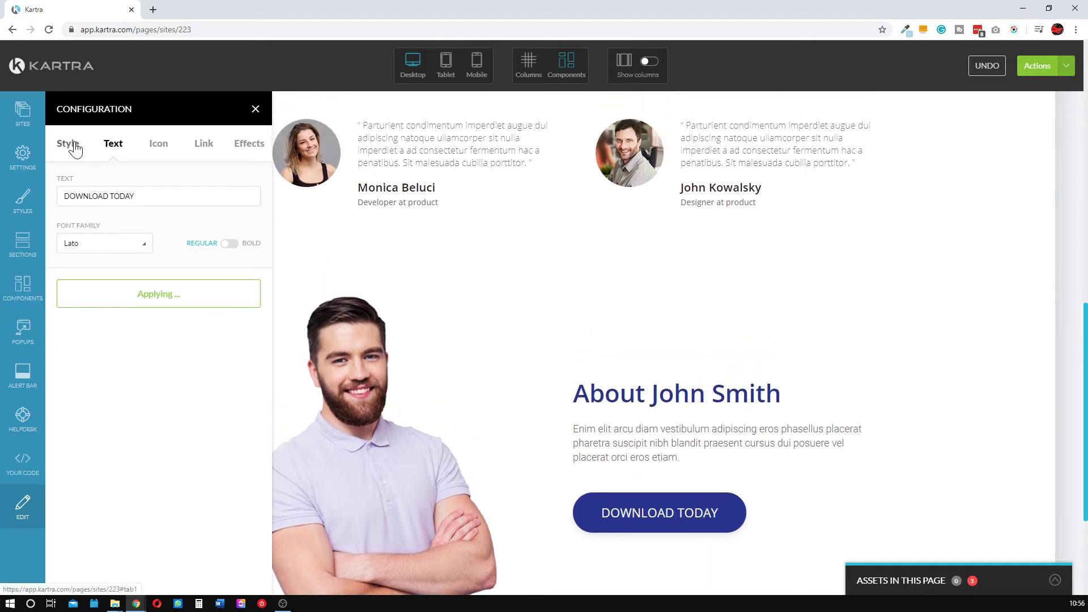
- Set the background color of the about section's DOWNLOAD TODAY button to rgb(255, 0, 0) and apply it
left_click(70, 146)
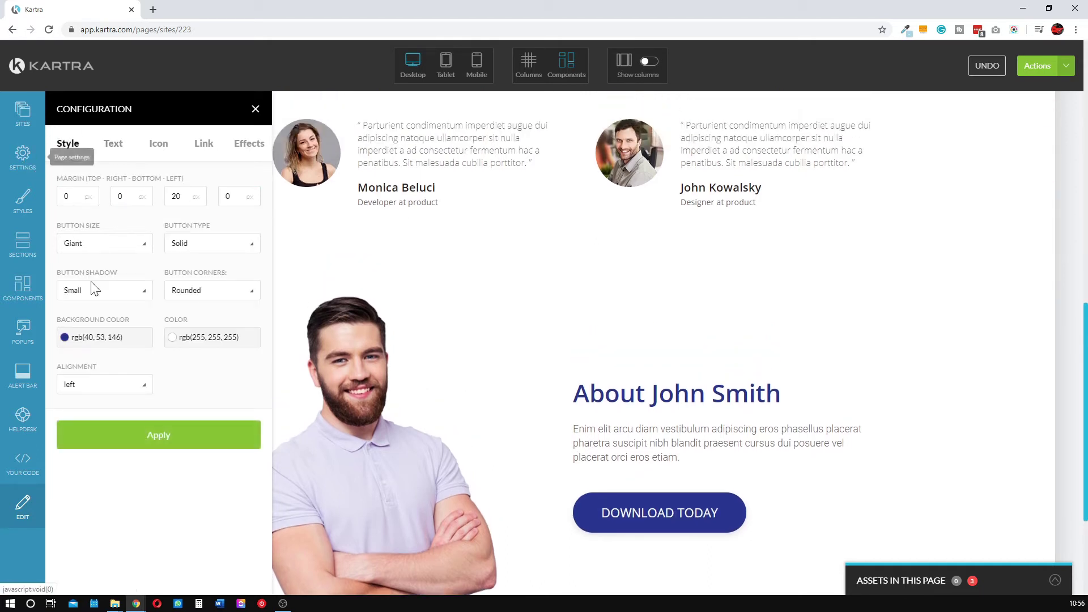
left_click(116, 339)
left_click(162, 367)
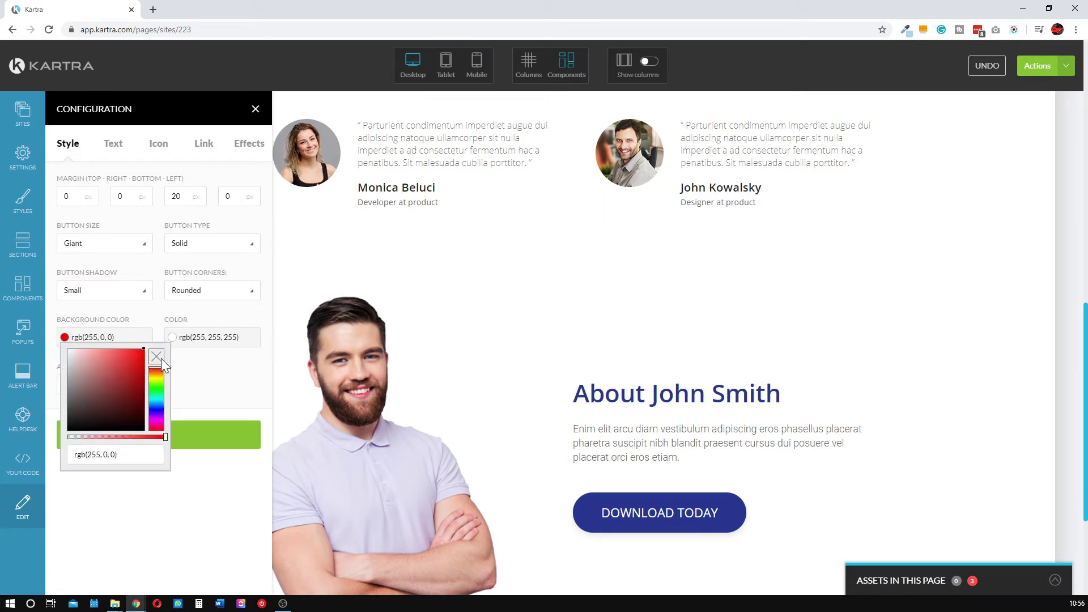
left_click(206, 440)
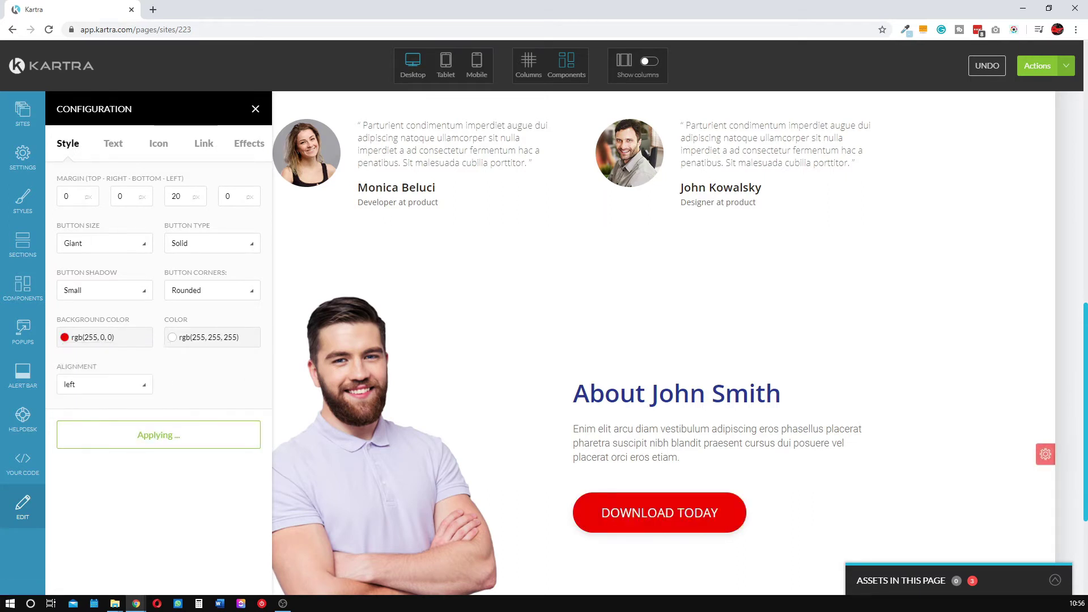
- Change the text color of the about section's heading to a dark grey from the extended color palette
left_click(747, 366)
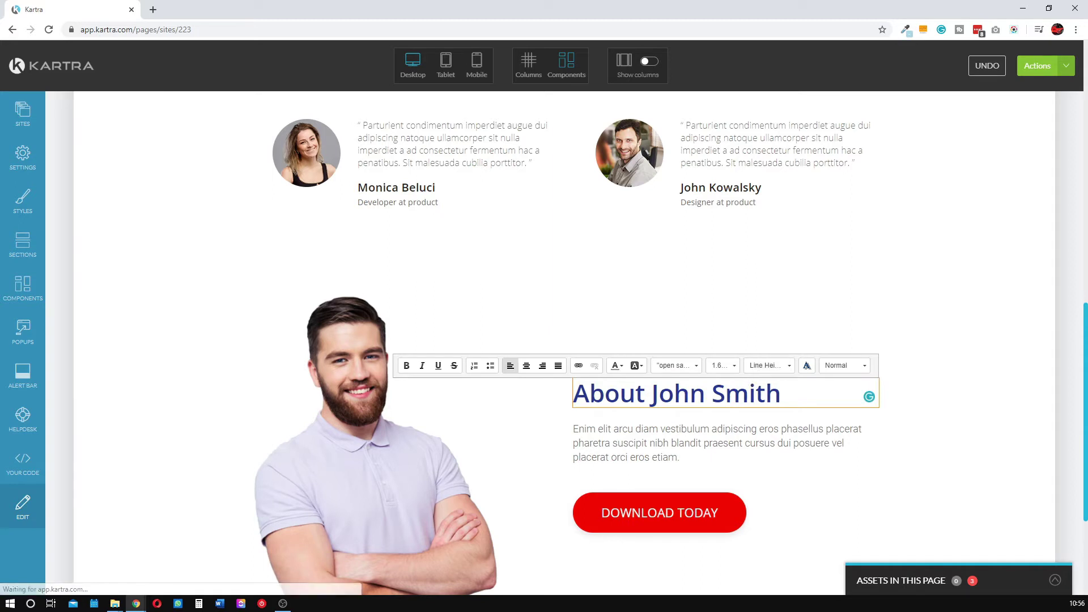
left_click_drag(785, 396, 526, 403)
left_click(617, 366)
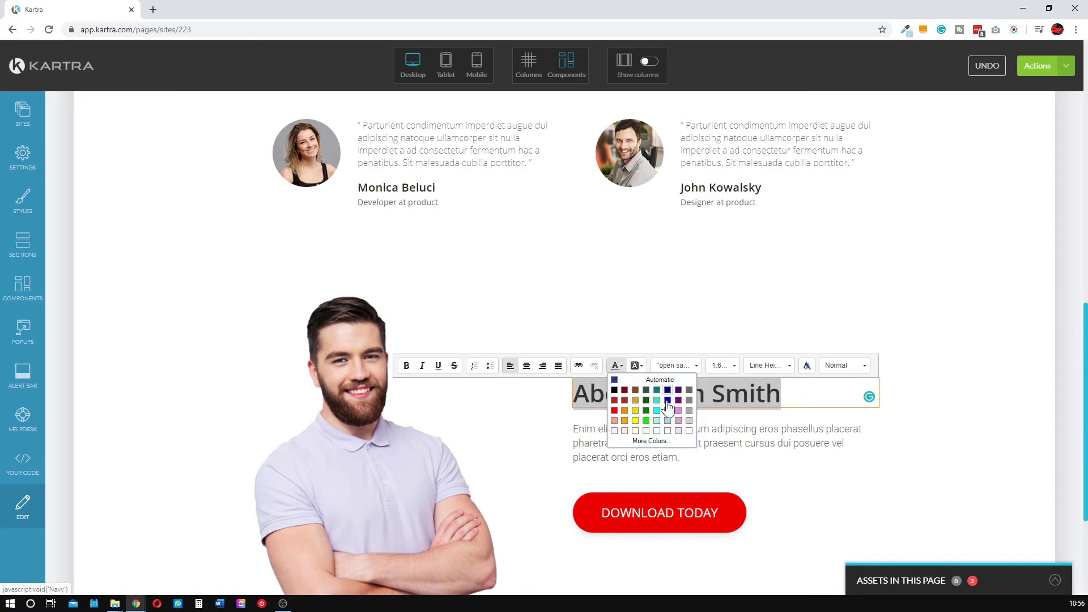
left_click(669, 428)
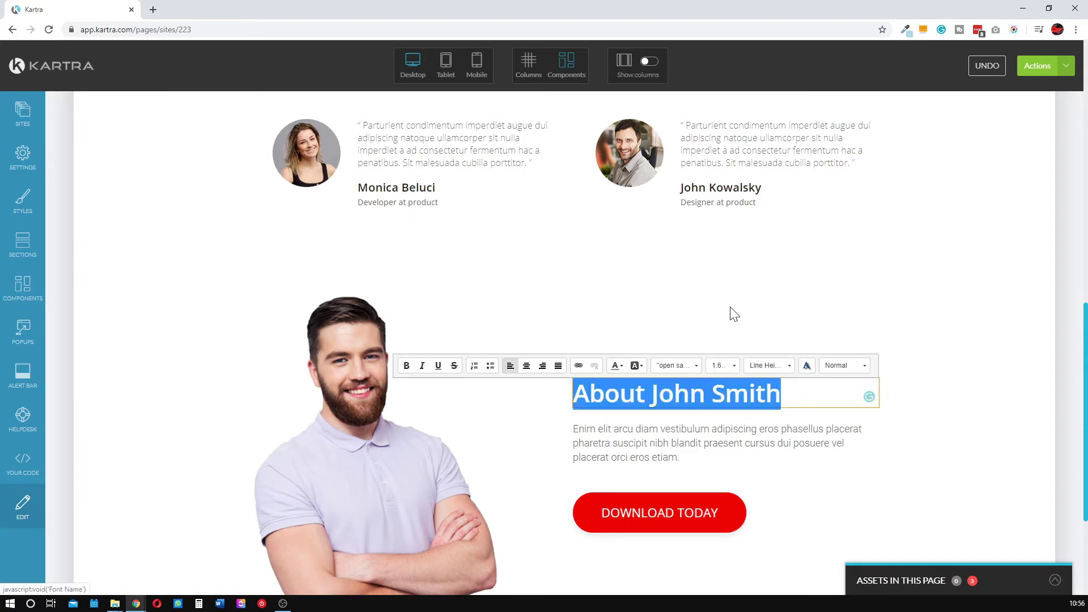
left_click(729, 318)
left_click(792, 402)
left_click_drag(793, 403, 571, 398)
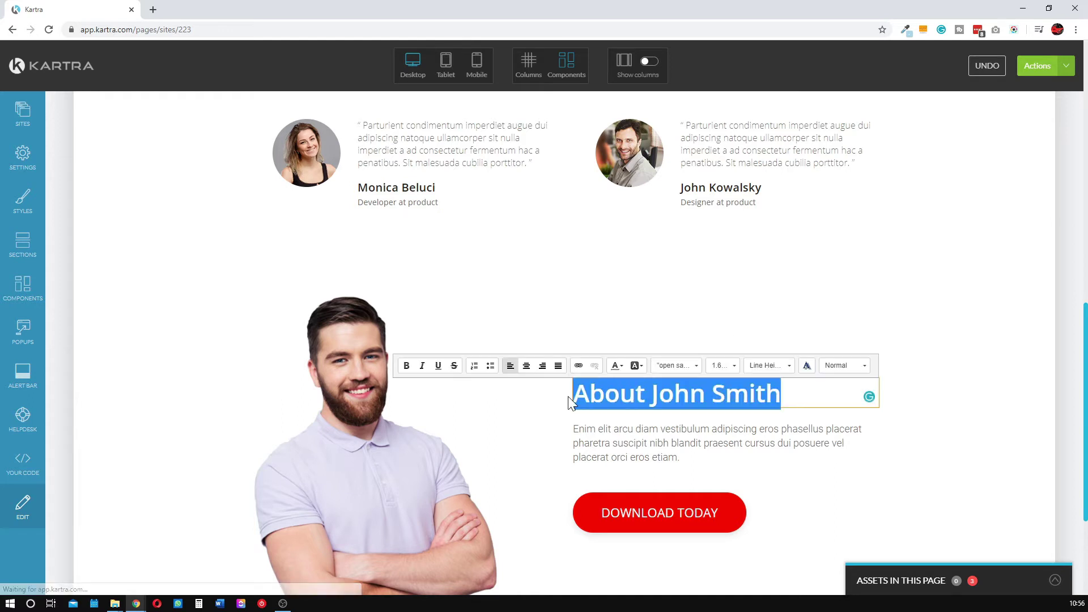
left_click(618, 365)
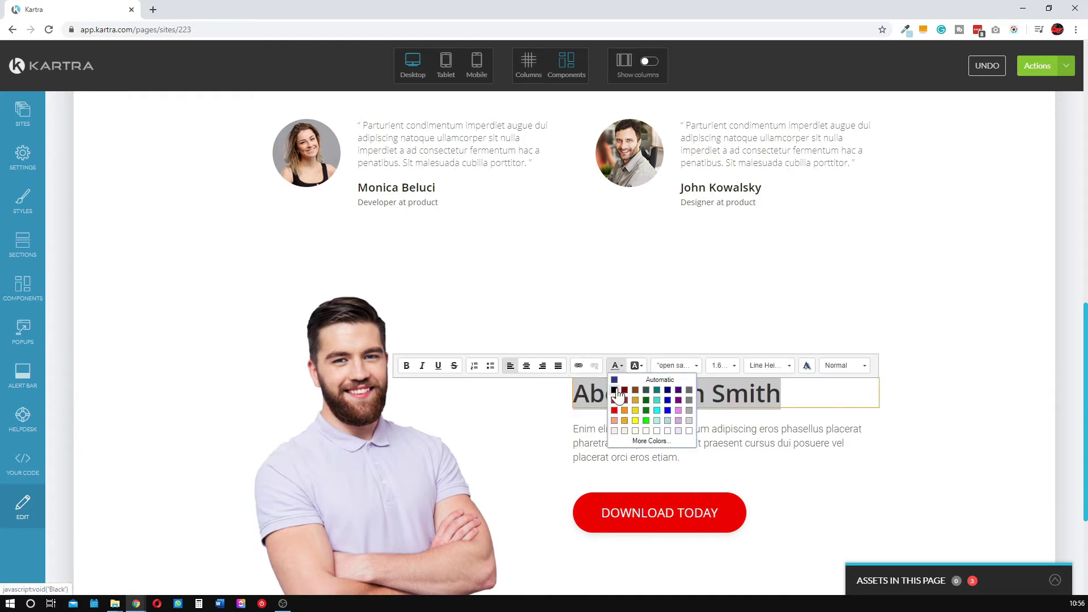
left_click(651, 441)
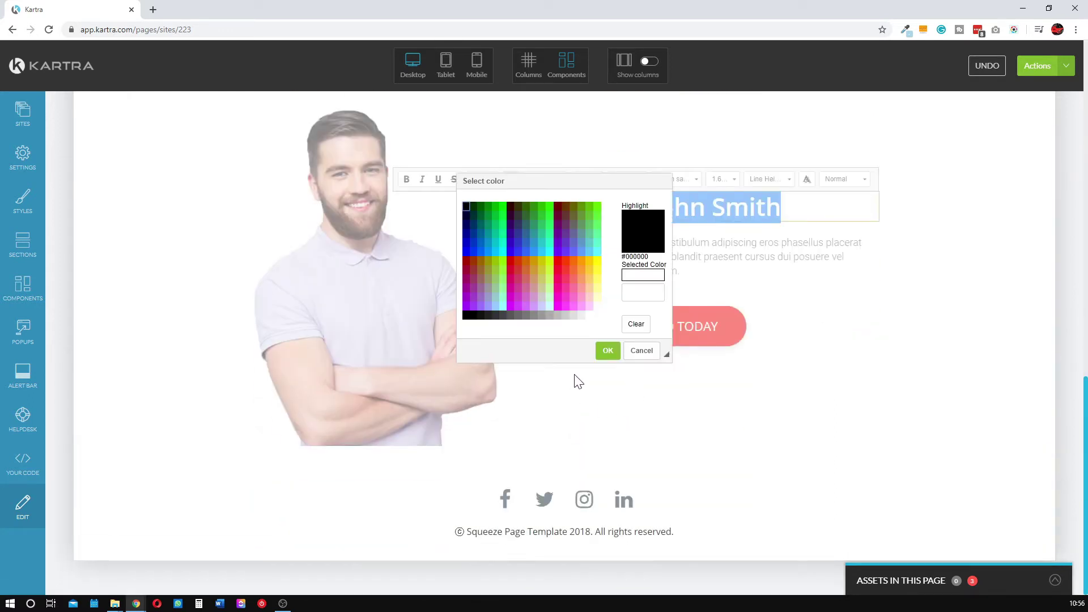
left_click(496, 316)
left_click(607, 352)
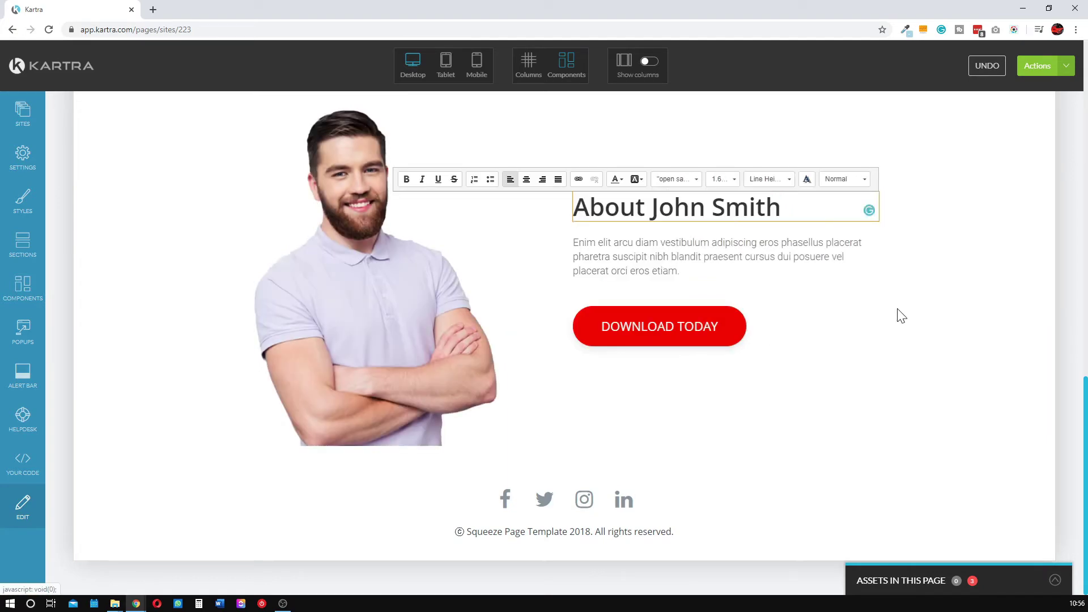
- Apply the misty blue mountains picture from the image library as the testimonials section's background
scroll(967, 306, "up", 5)
scroll(808, 436, "down", 5)
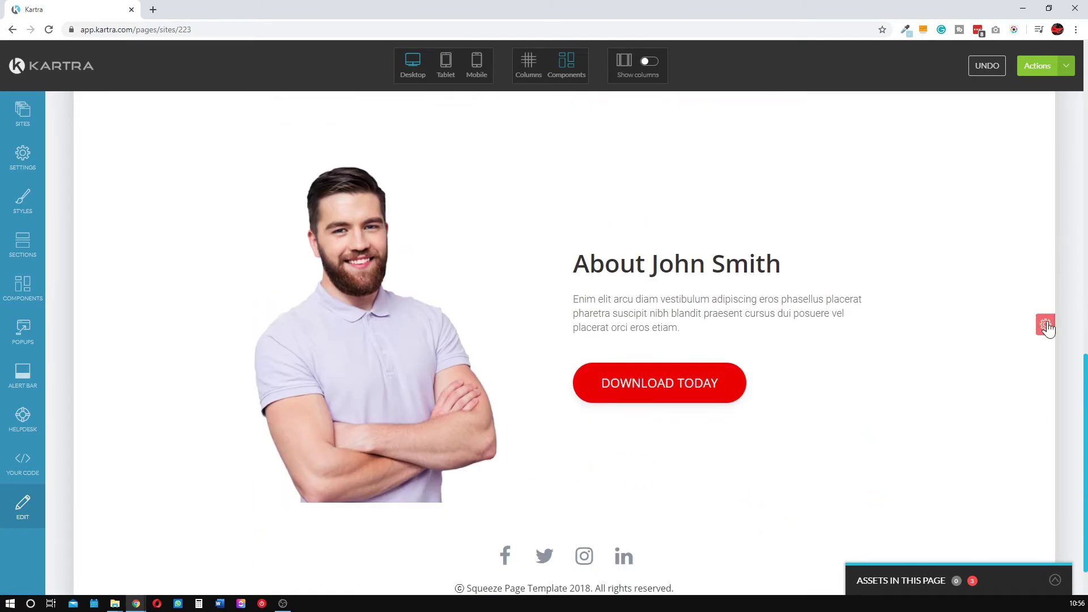
scroll(1017, 322, "up", 8)
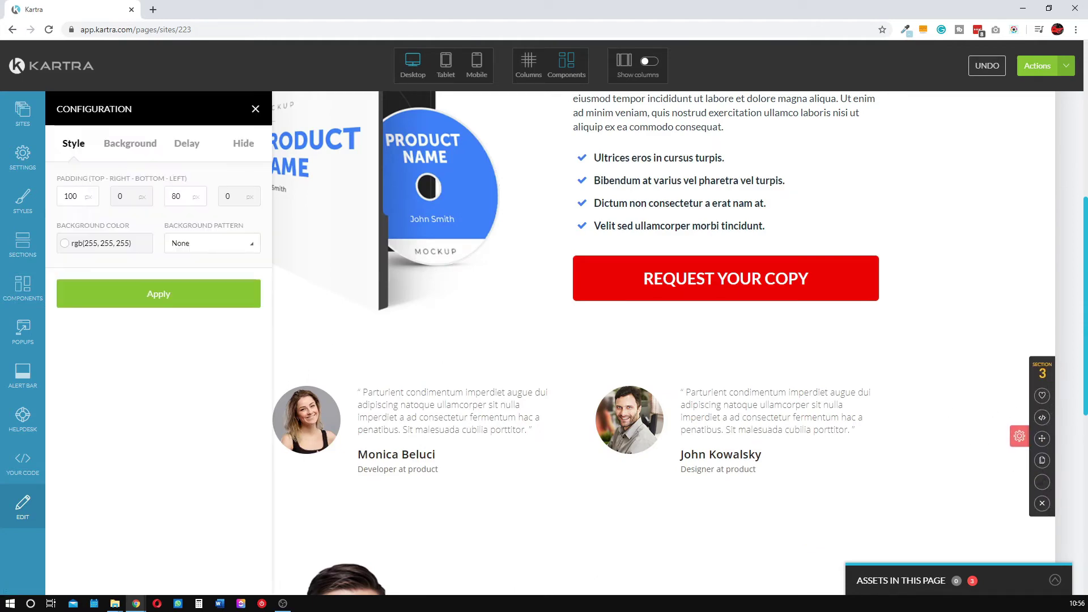
left_click(149, 147)
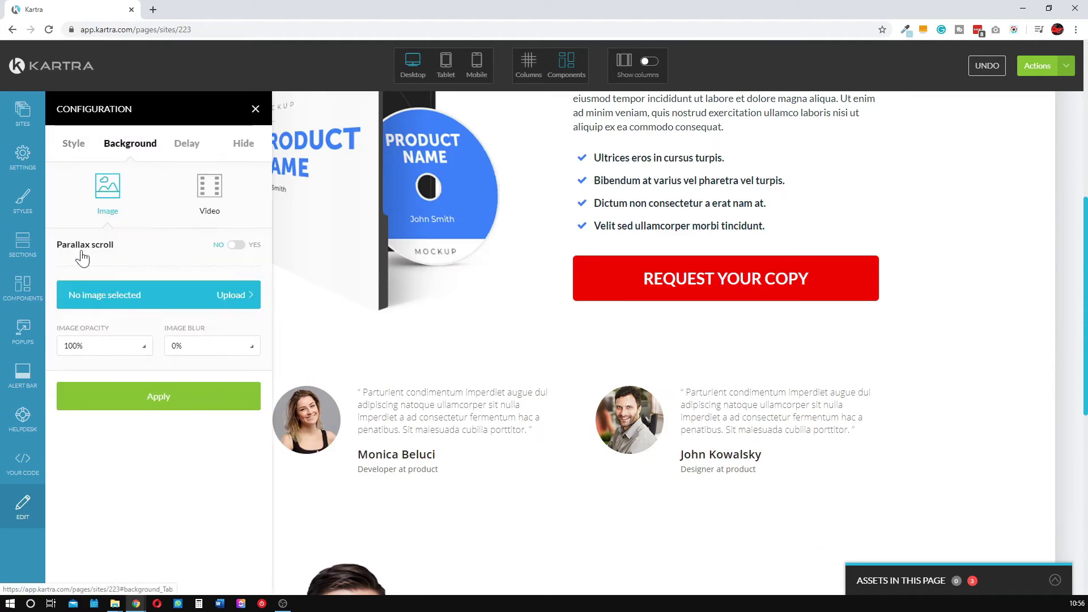
left_click(108, 296)
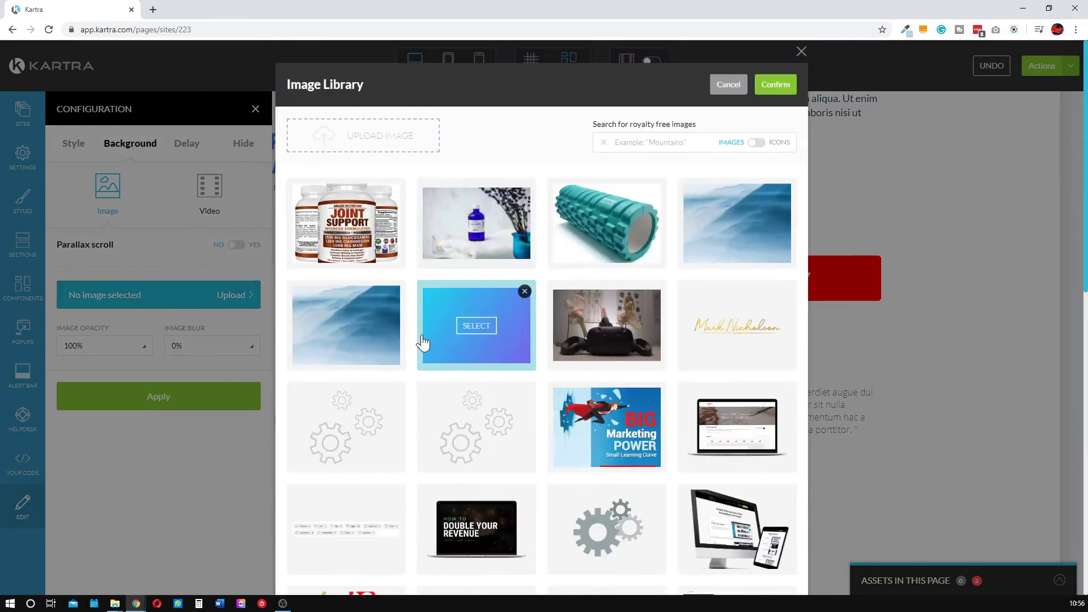
left_click(352, 333)
left_click(775, 86)
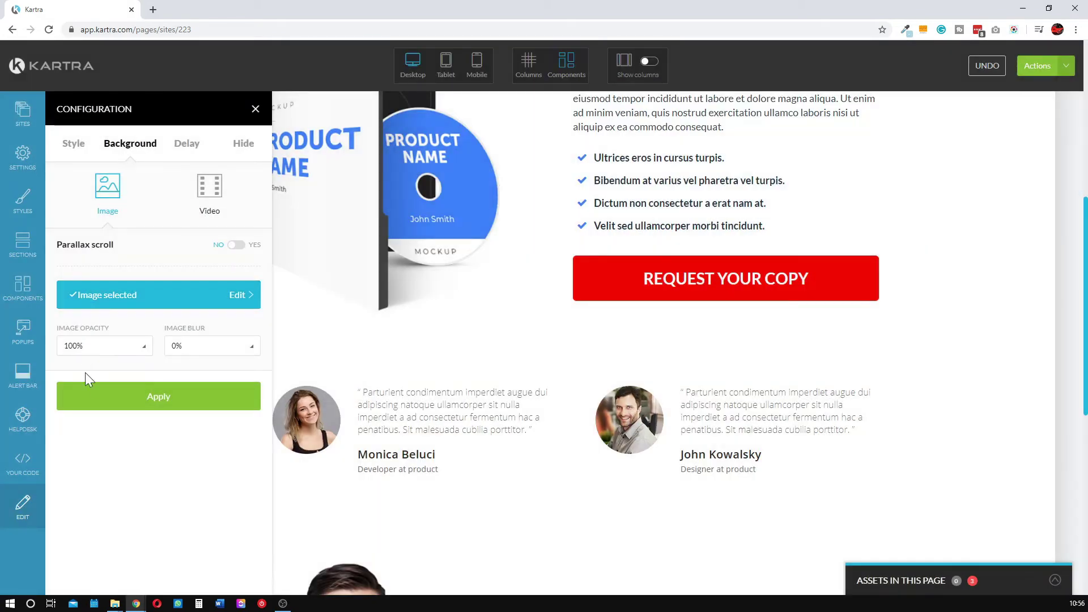
left_click(108, 395)
- Set the opacity of the testimonials section's background image to 40% and apply it
left_click(103, 347)
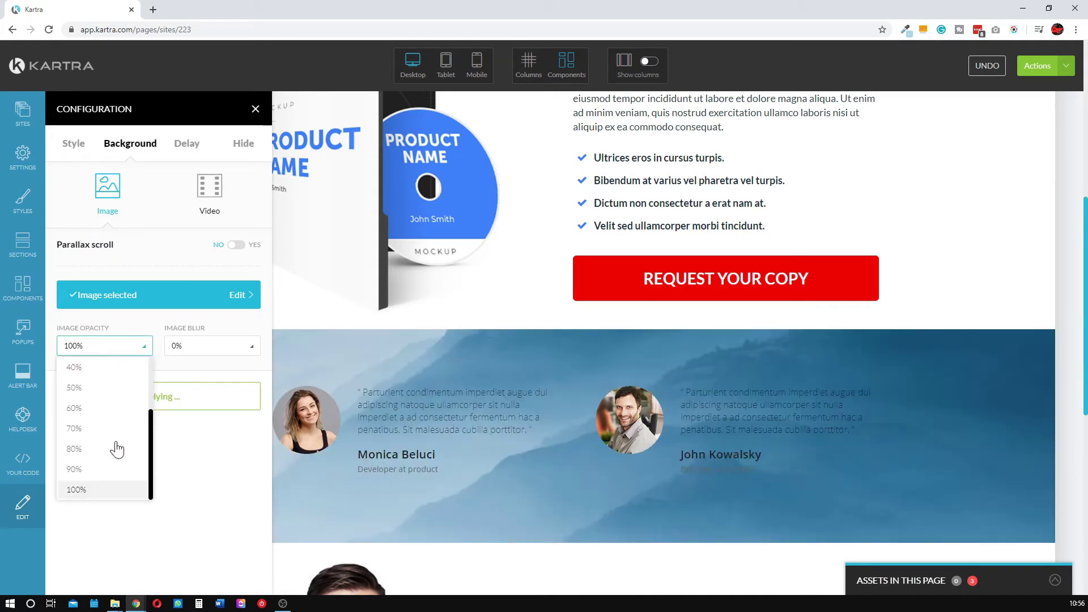
scroll(113, 447, "up", 3)
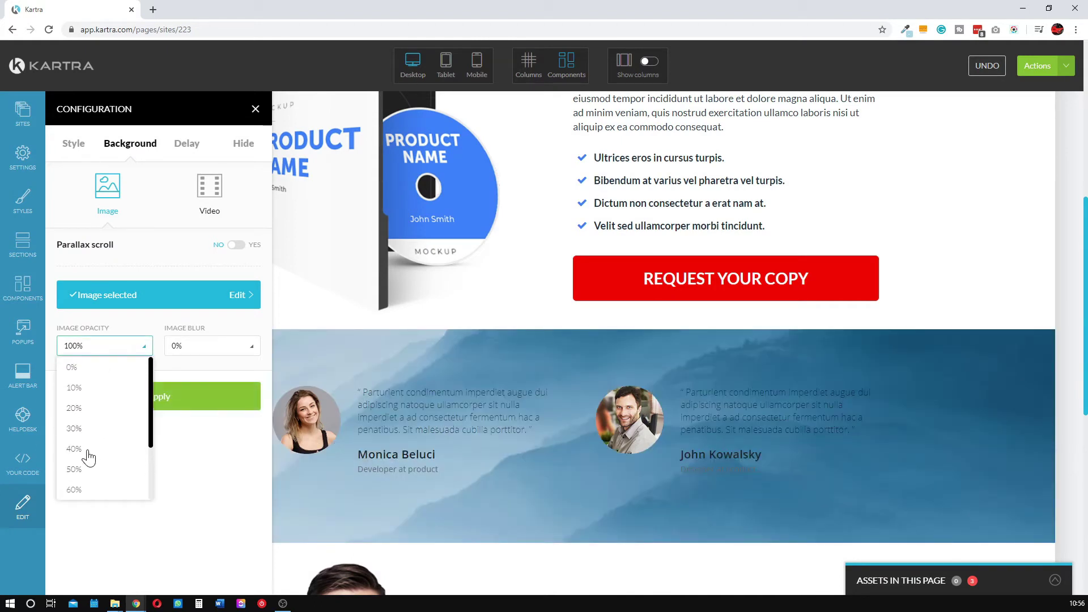
left_click(85, 448)
left_click(170, 396)
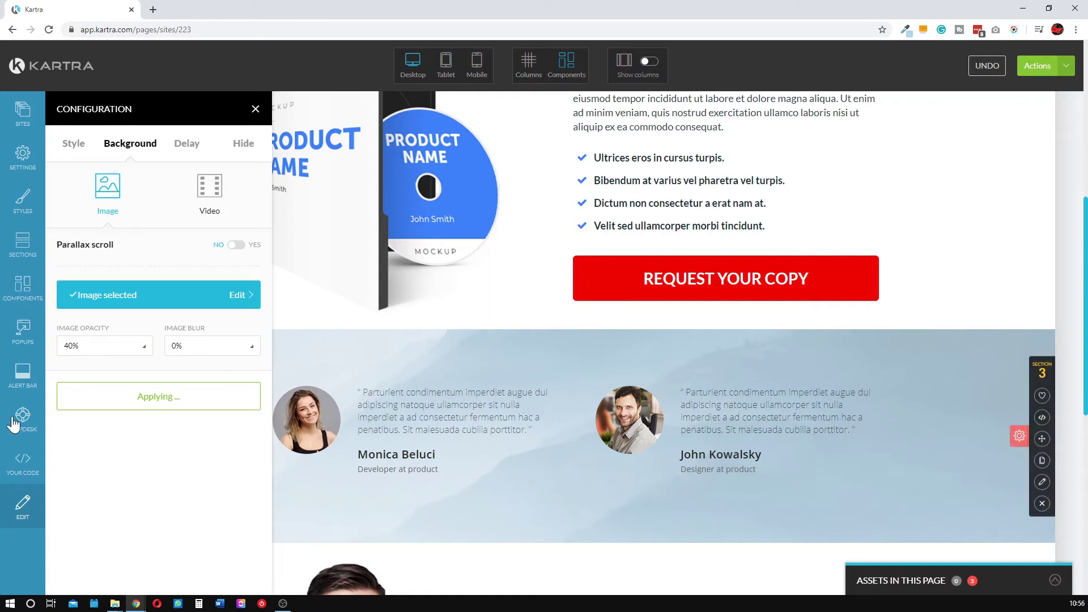
- Set the opacity of the testimonials section's background image to 30% and apply it
left_click(92, 347)
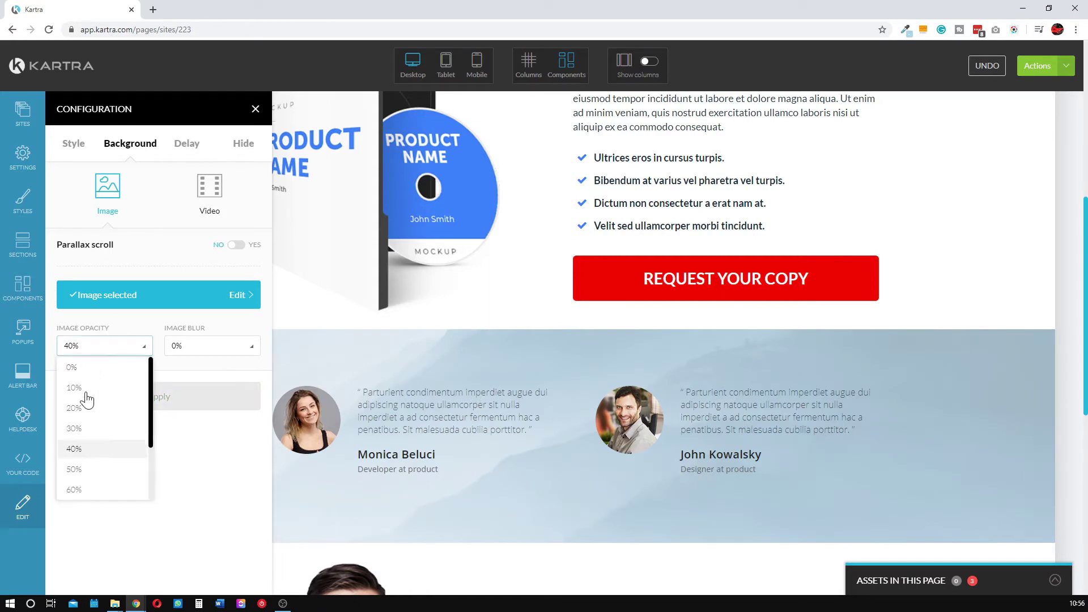
left_click(79, 426)
left_click(153, 400)
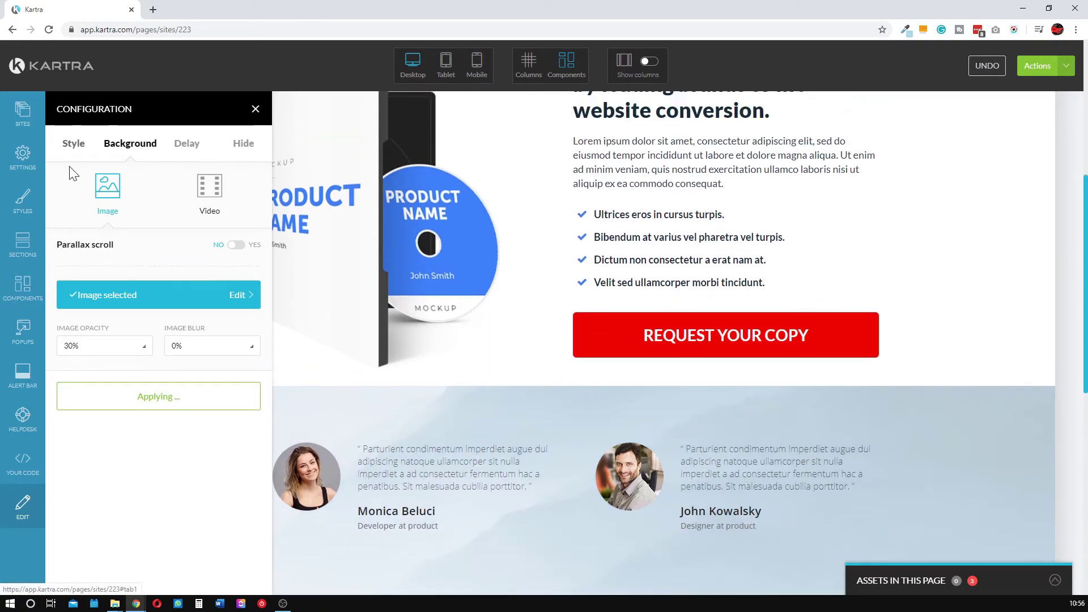
- Try black, rgb(0, 0, 0), as the background color behind the testimonials section's image
left_click(73, 144)
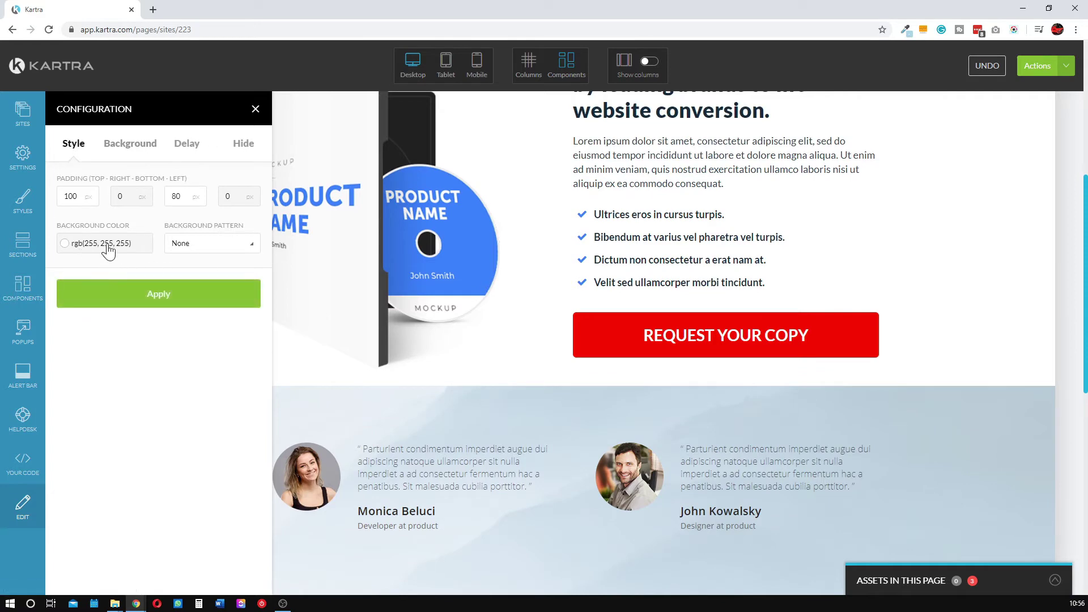
left_click(130, 146)
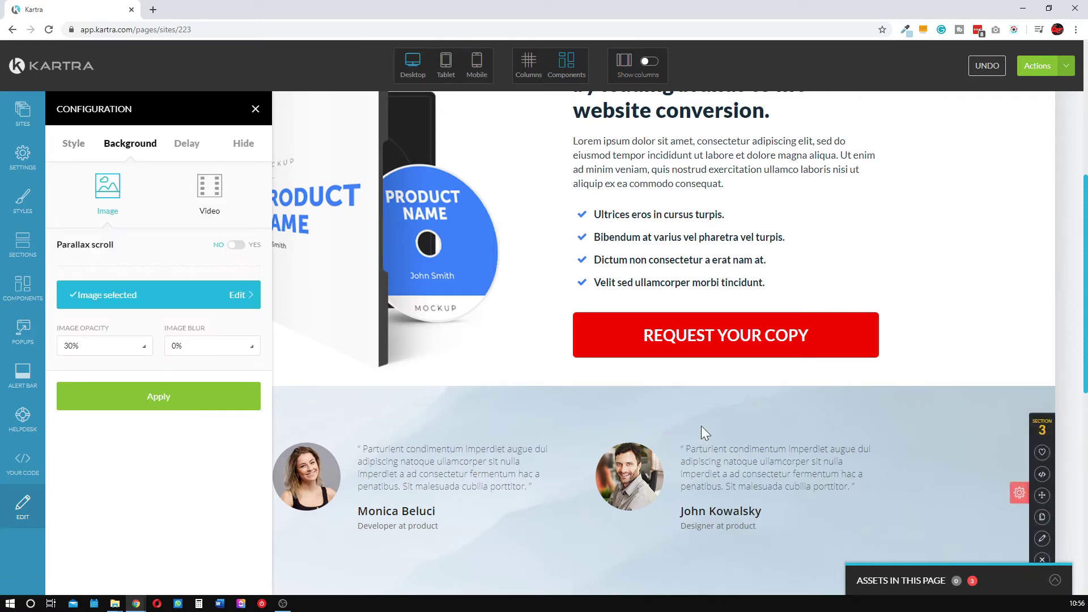
scroll(644, 453, "down", 3)
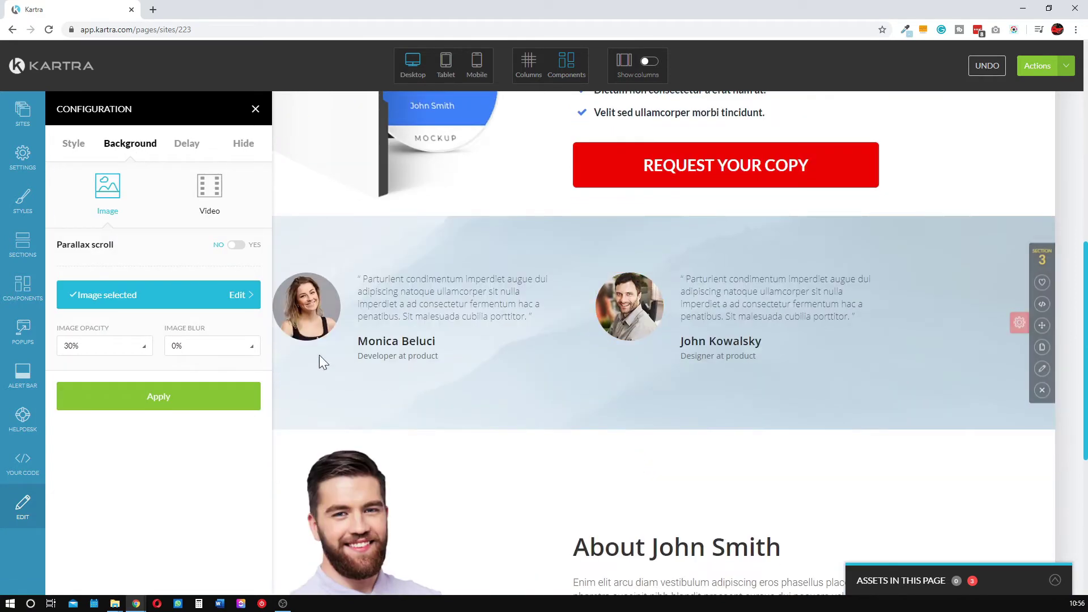
left_click(73, 146)
left_click(64, 243)
left_click_drag(65, 250, 163, 369)
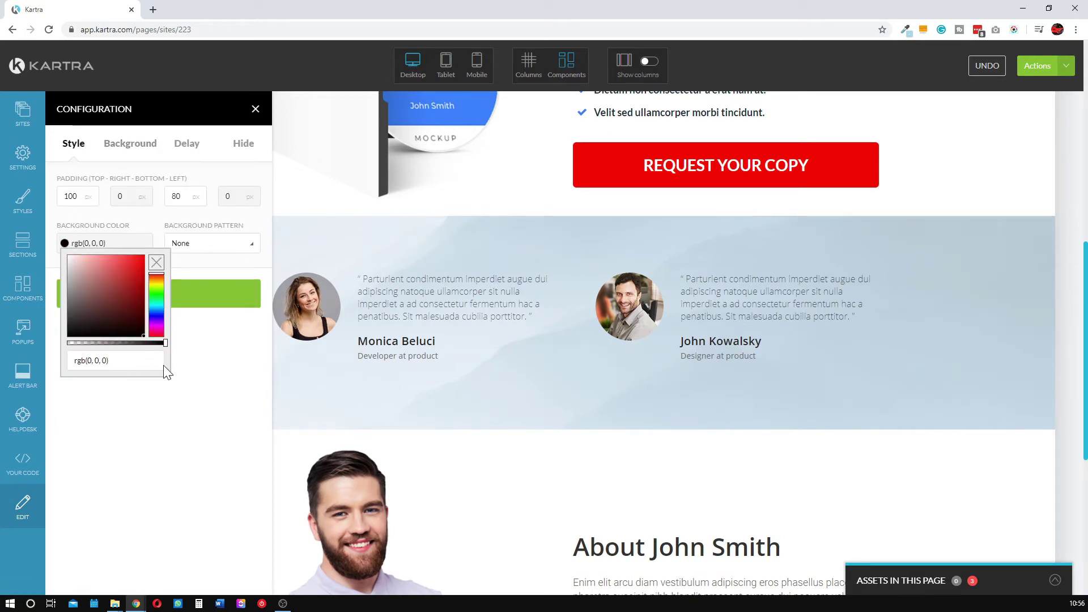
left_click(202, 301)
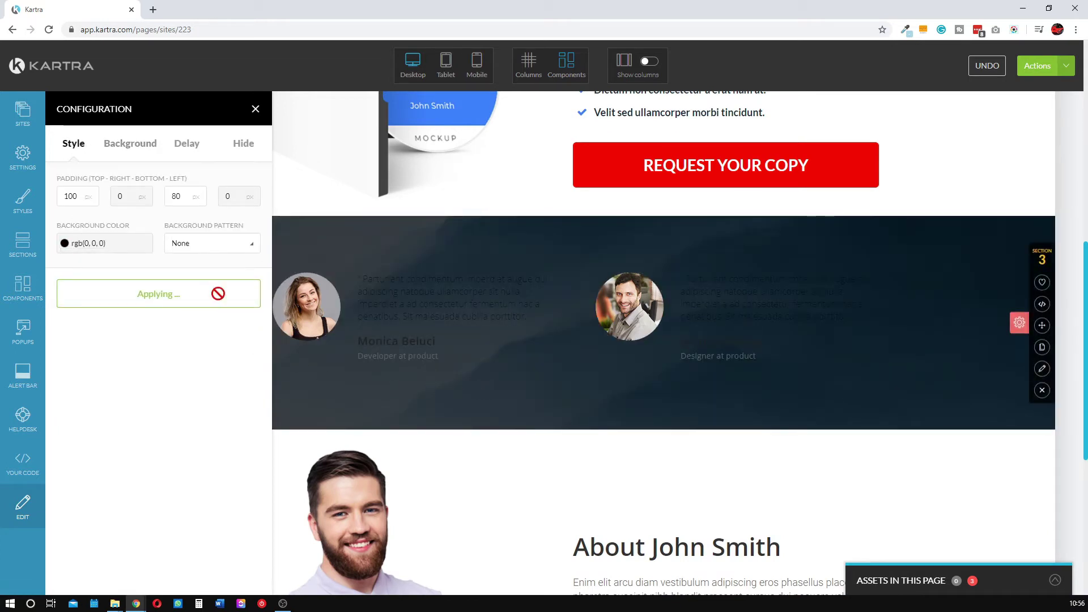
- Return the testimonials section's background color to white, rgb(255, 255, 255), apply it and close the section's settings
left_click(107, 243)
left_click(67, 256)
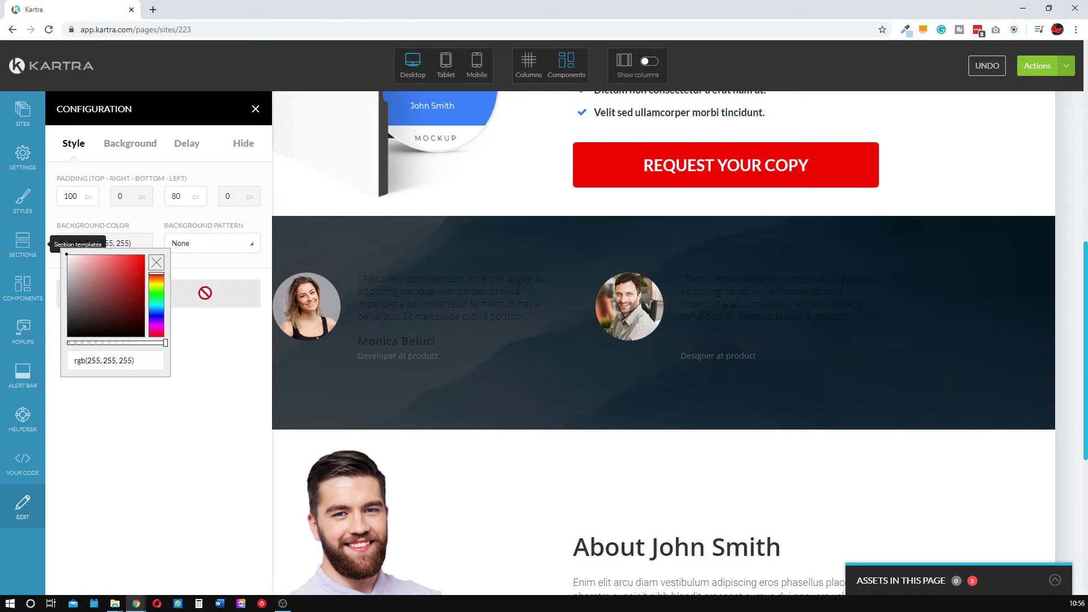
left_click(202, 292)
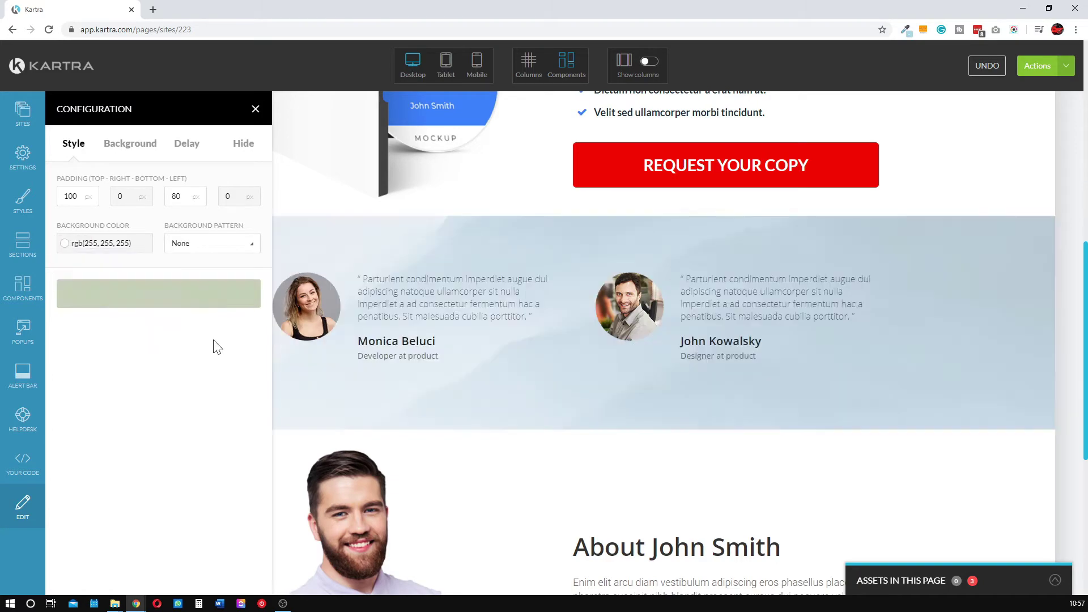
left_click(255, 109)
- Review the whole landing page from the hero through the product, testimonials and about sections to the footer
scroll(725, 352, "up", 5)
scroll(726, 351, "up", 3)
scroll(726, 350, "down", 10)
scroll(777, 366, "down", 4)
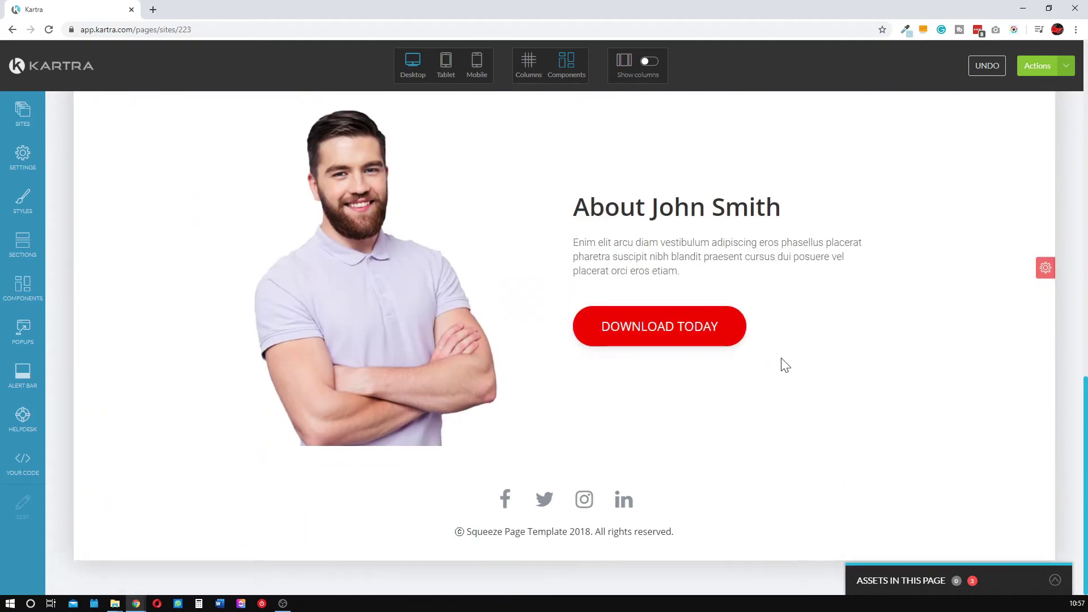
scroll(780, 384, "up", 10)
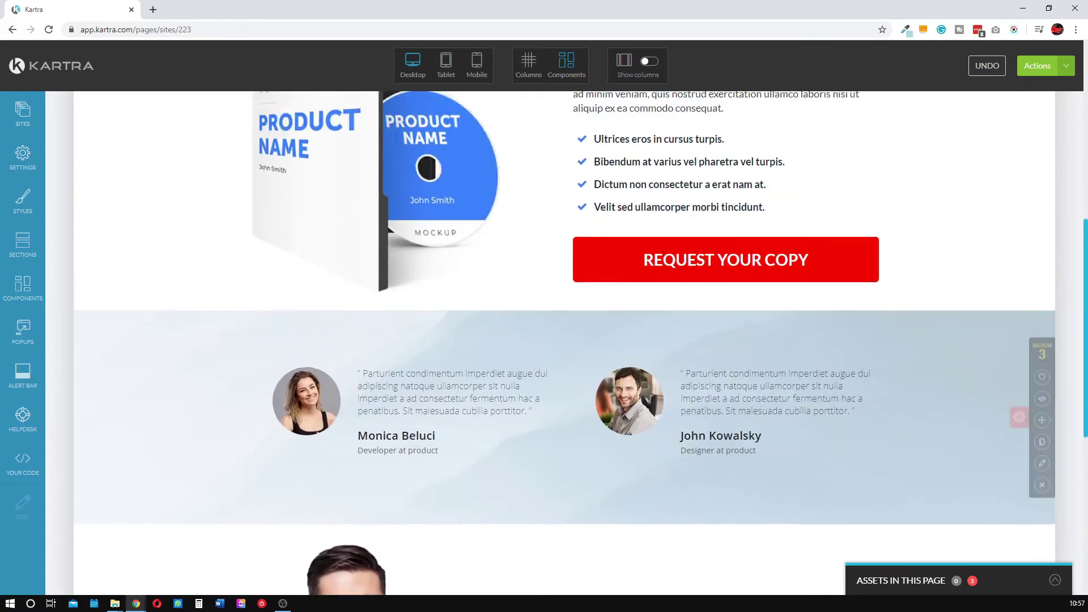
scroll(795, 328, "down", 3)
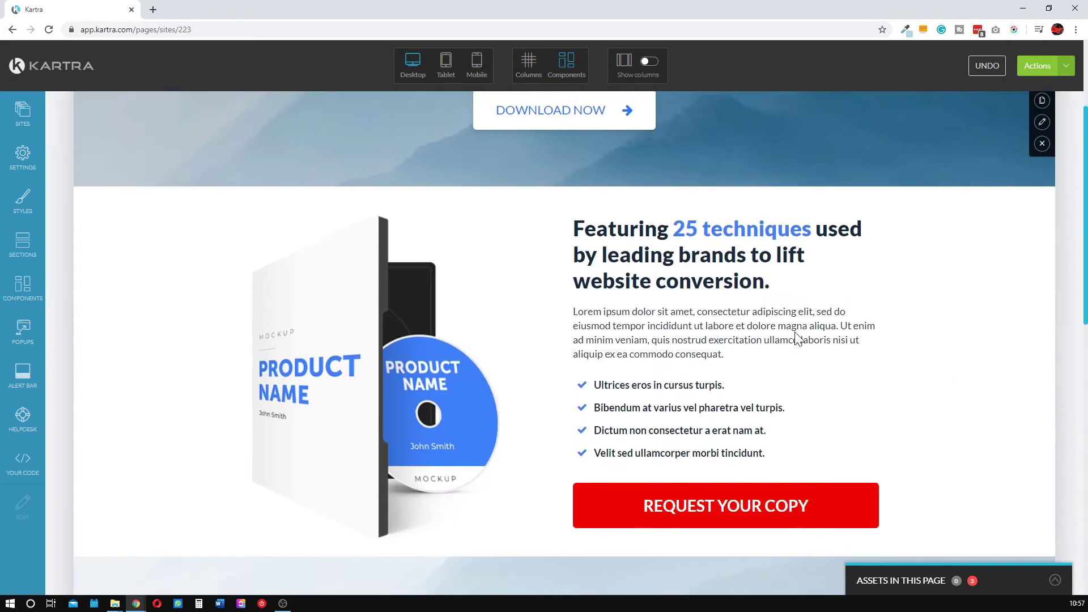
scroll(830, 374, "up", 1)
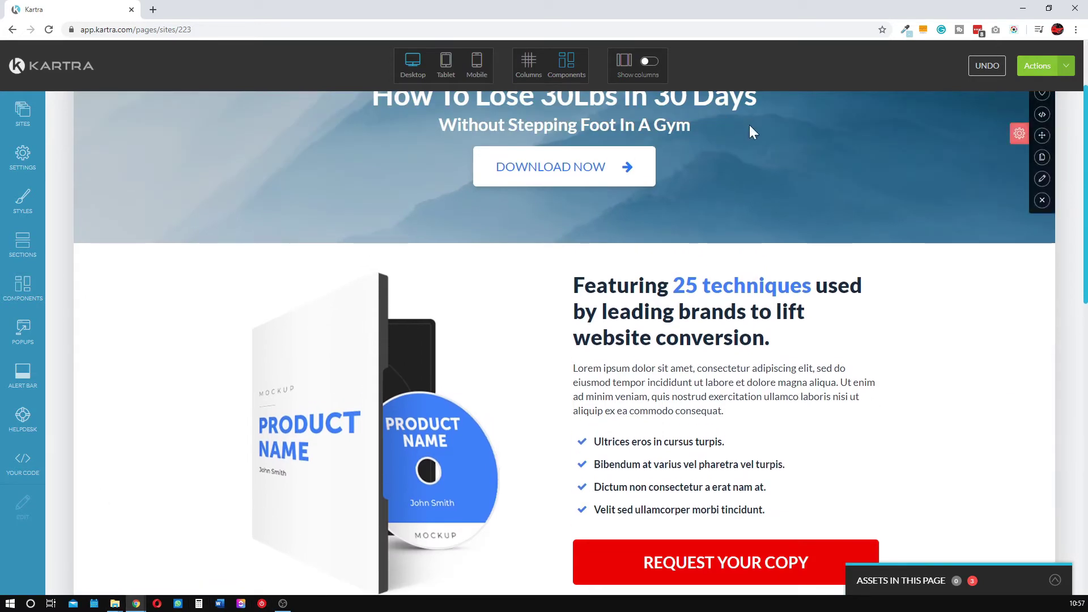
scroll(746, 126, "up", 2)
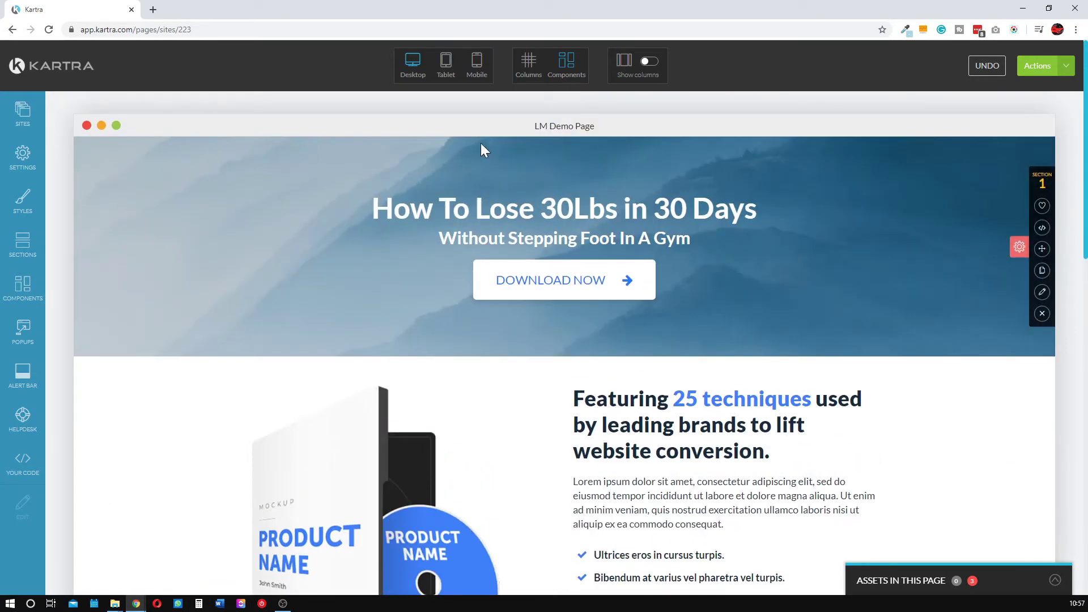
scroll(809, 284, "down", 5)
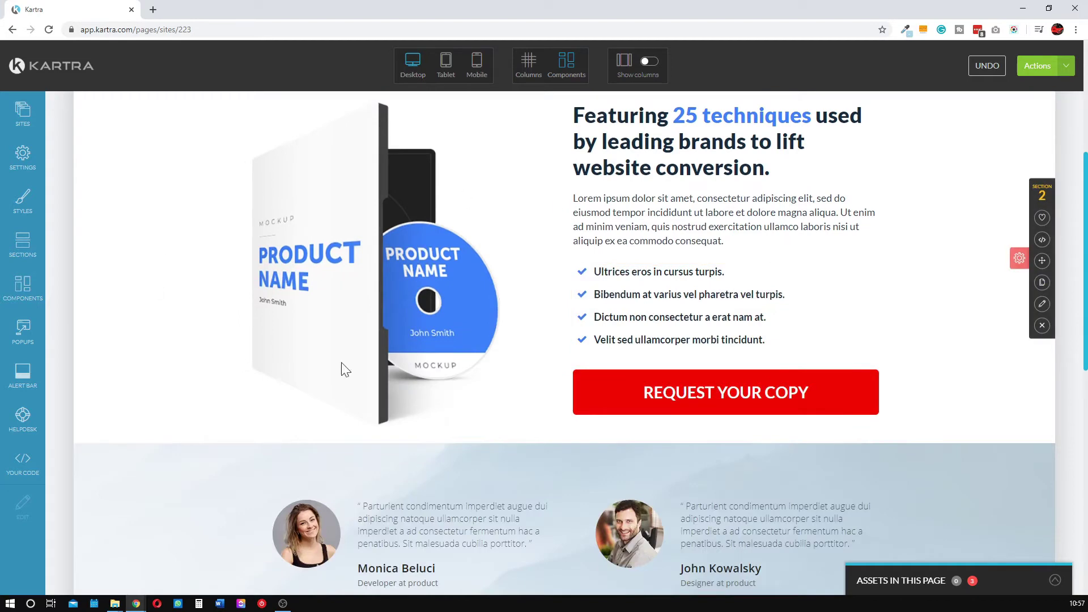
scroll(387, 267, "down", 4)
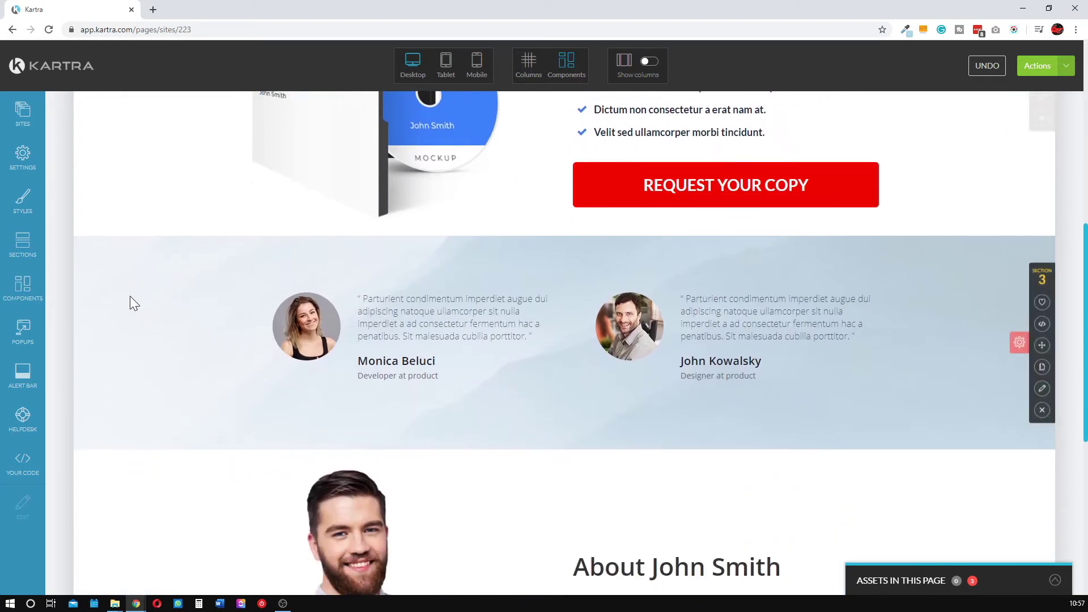
scroll(1043, 397, "down", 5)
scroll(609, 262, "up", 4)
scroll(481, 311, "down", 5)
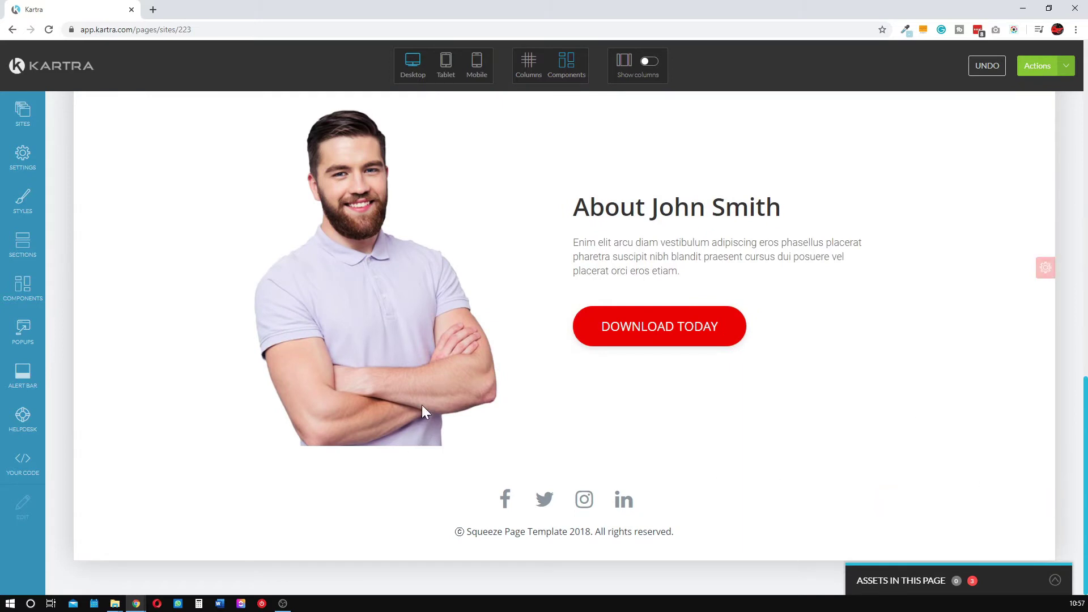
- Look over the about section, the testimonials and the product section once more
mouse_move(444, 418)
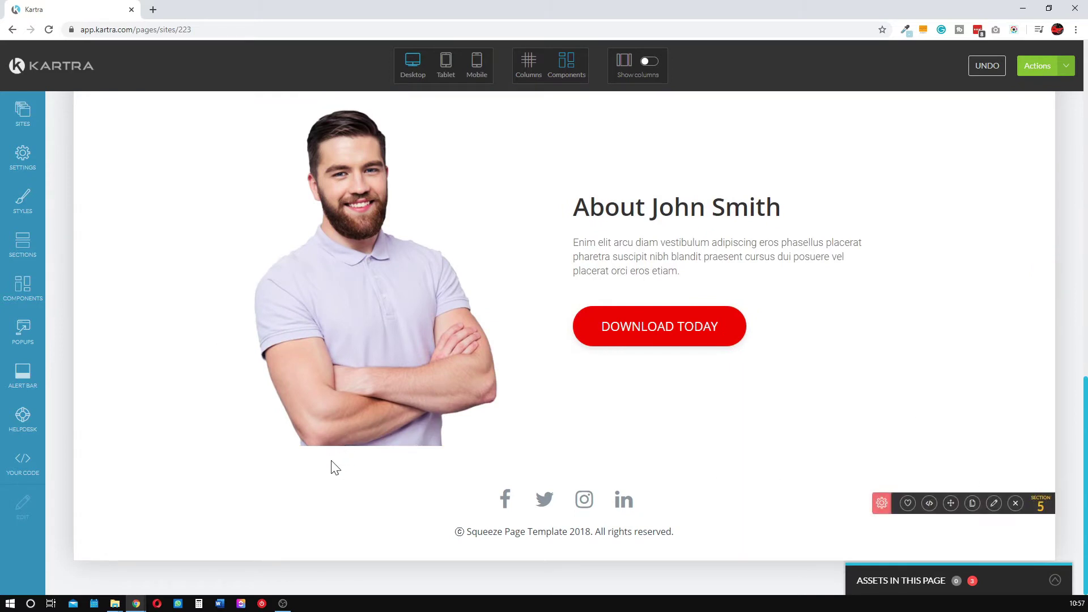
mouse_move(318, 504)
scroll(632, 483, "up", 10)
scroll(636, 485, "down", 11)
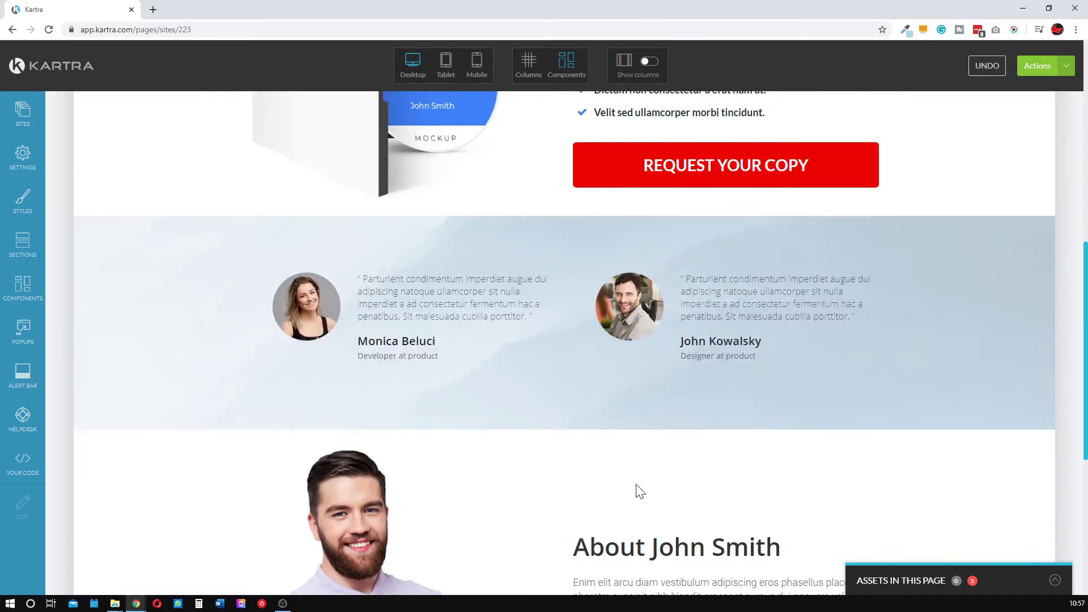
scroll(661, 478, "up", 7)
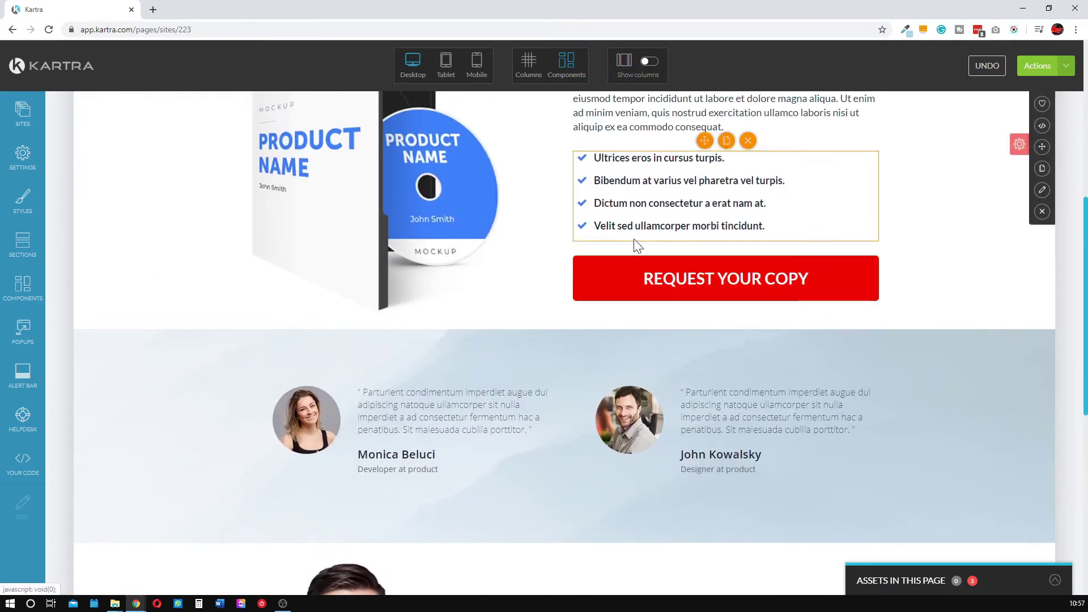
mouse_move(644, 281)
- Link the about section's Download Today button to a pop-up opt-in form using the book form template, and finish the pop-up
scroll(659, 291, "down", 7)
mouse_move(651, 372)
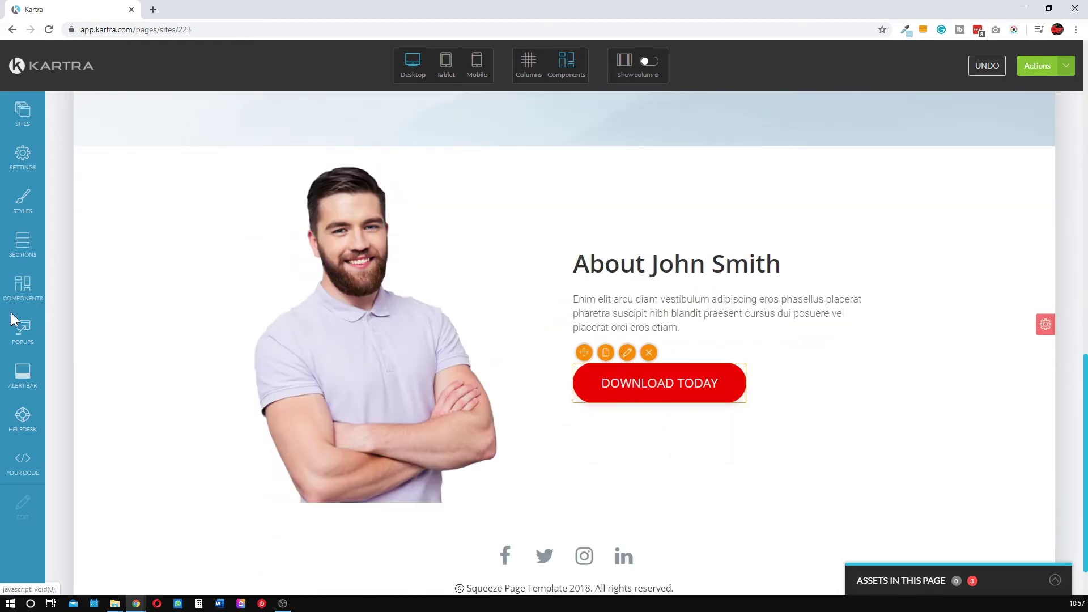
left_click(628, 352)
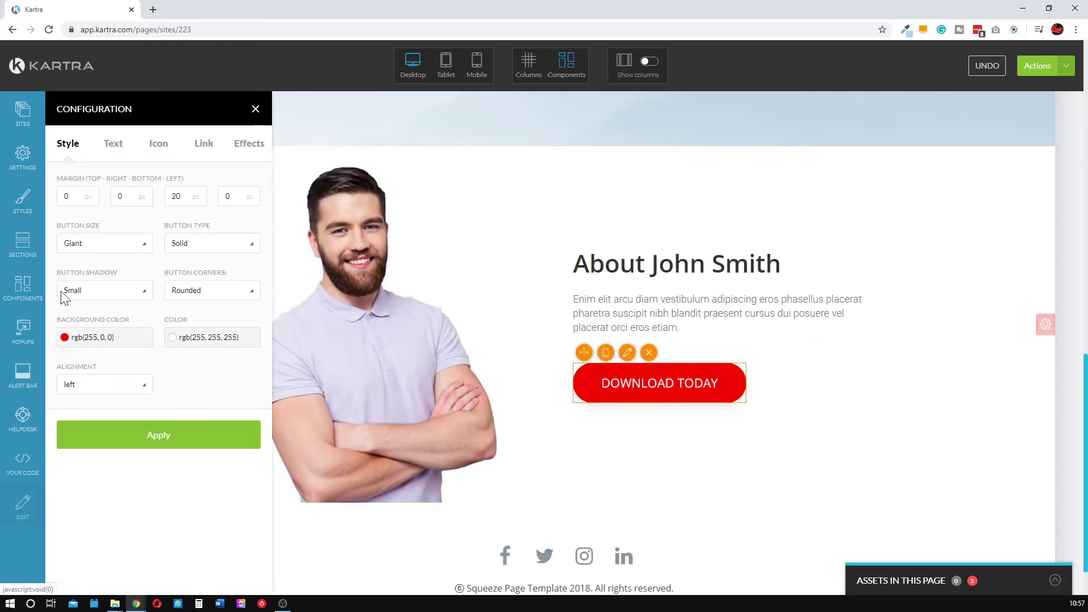
left_click(204, 144)
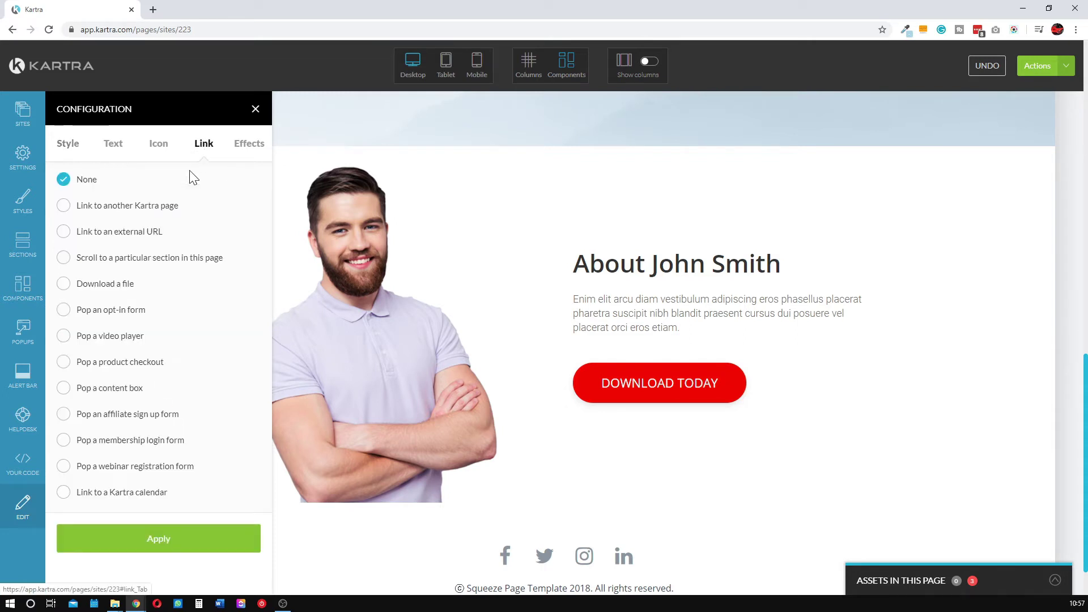
left_click(111, 313)
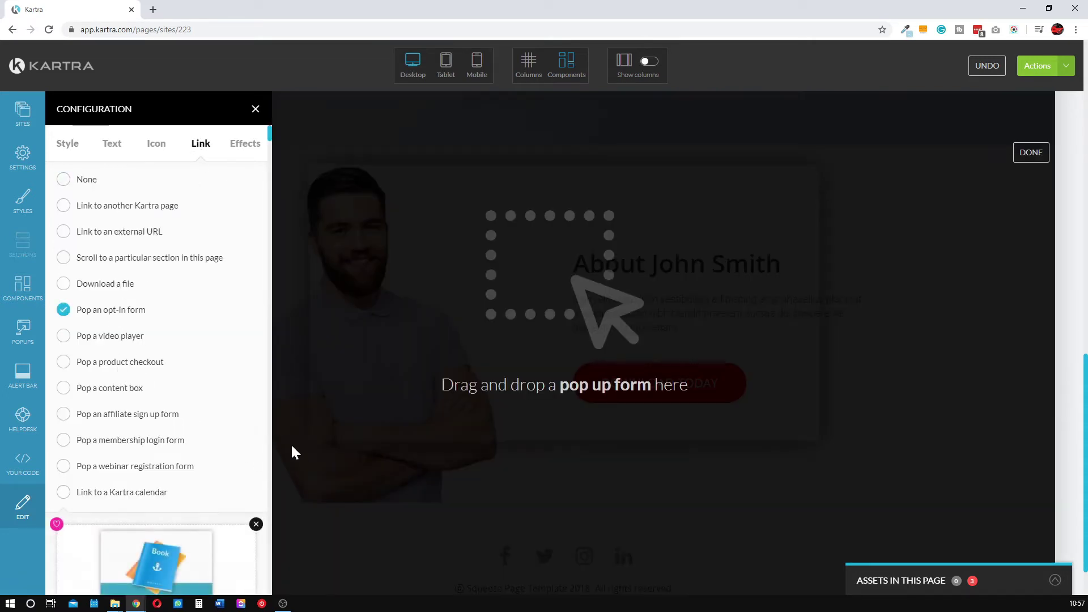
left_click_drag(557, 284, 539, 218)
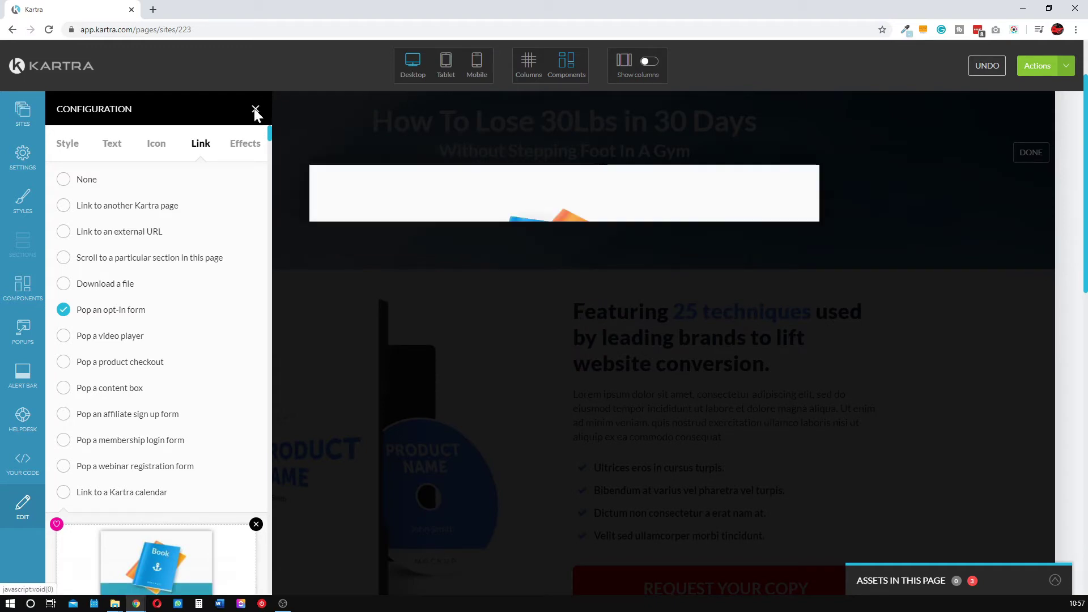
left_click(1024, 159)
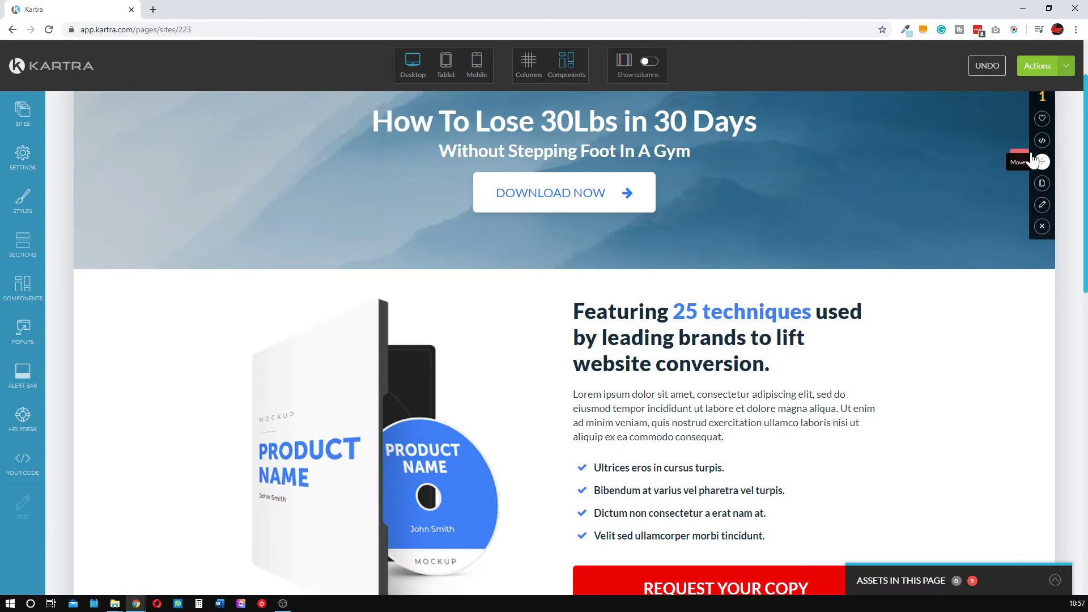
- Save the landing page's progress and dismiss the save confirmation
left_click(1040, 66)
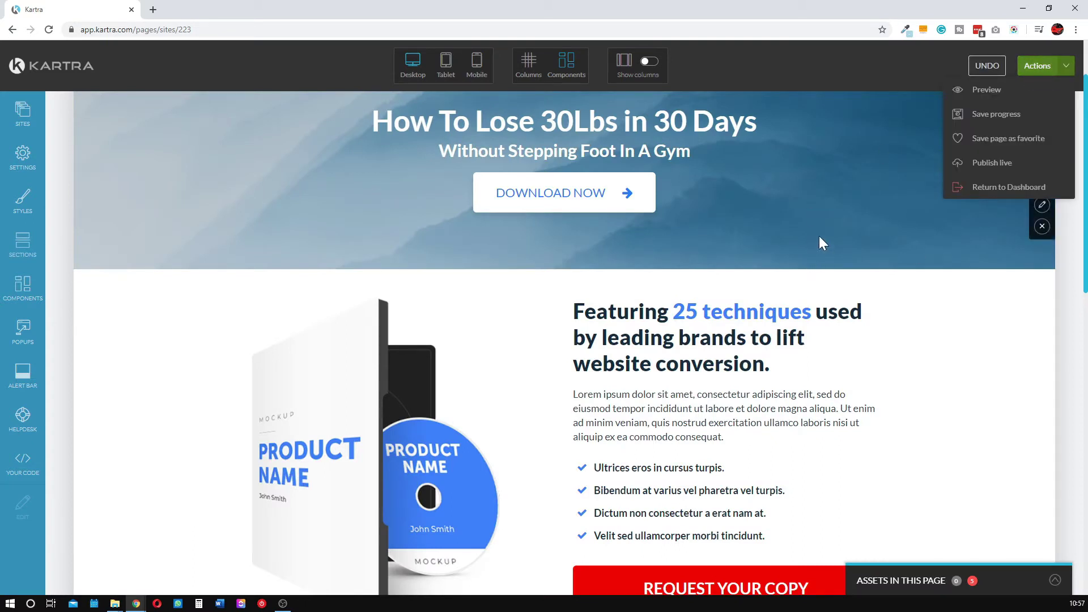
left_click(996, 114)
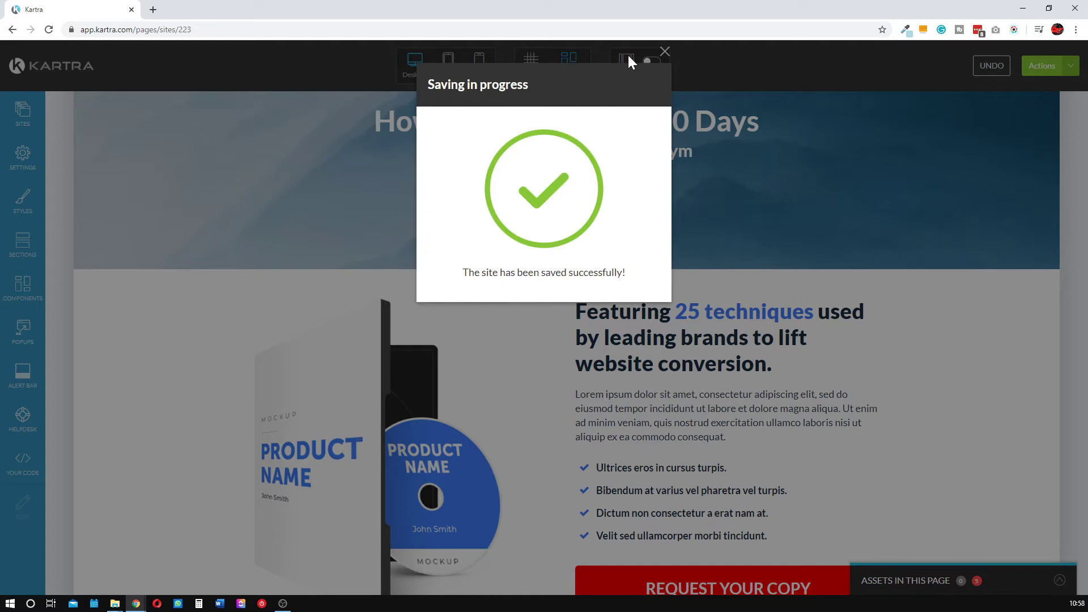
left_click(663, 51)
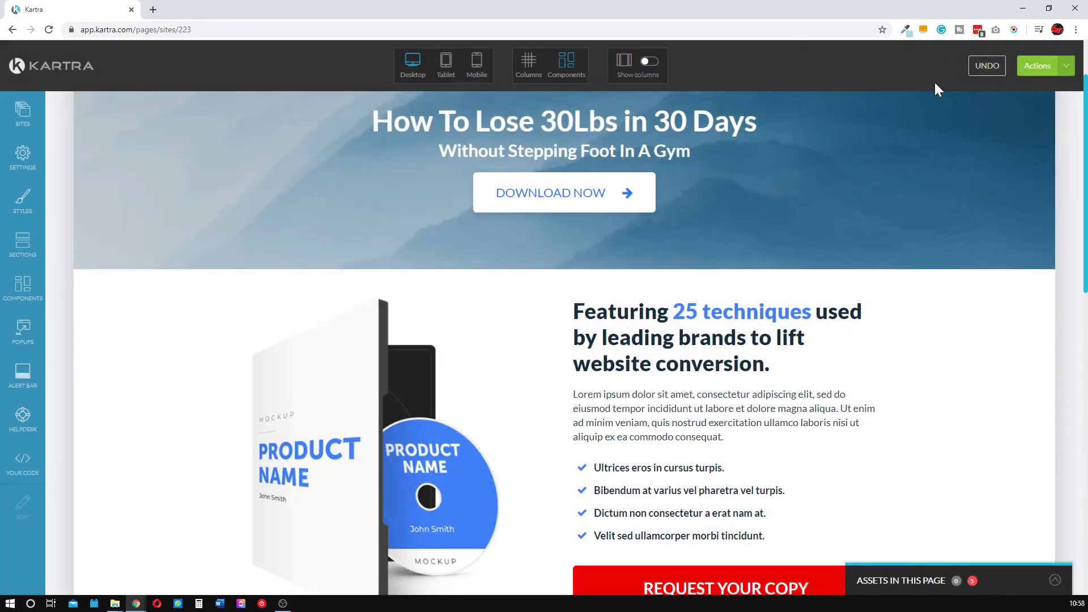
- View the options for publishing the page live and close them without publishing
left_click(1046, 66)
left_click(980, 165)
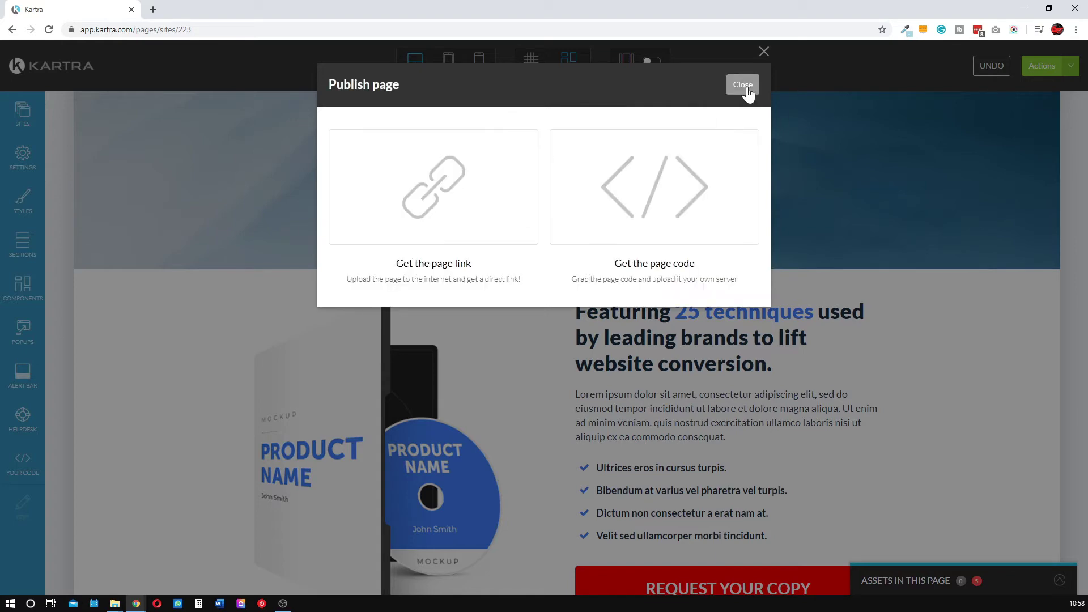
left_click(744, 86)
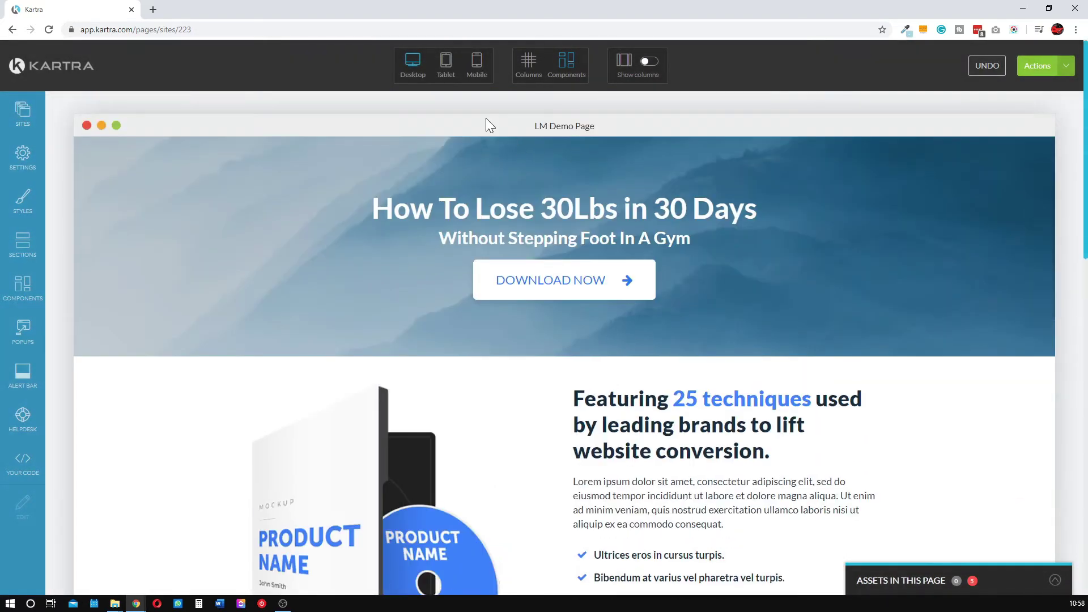
- Check the landing page's layout in the tablet view, from the hero down through the testimonials
left_click(445, 72)
scroll(495, 256, "down", 12)
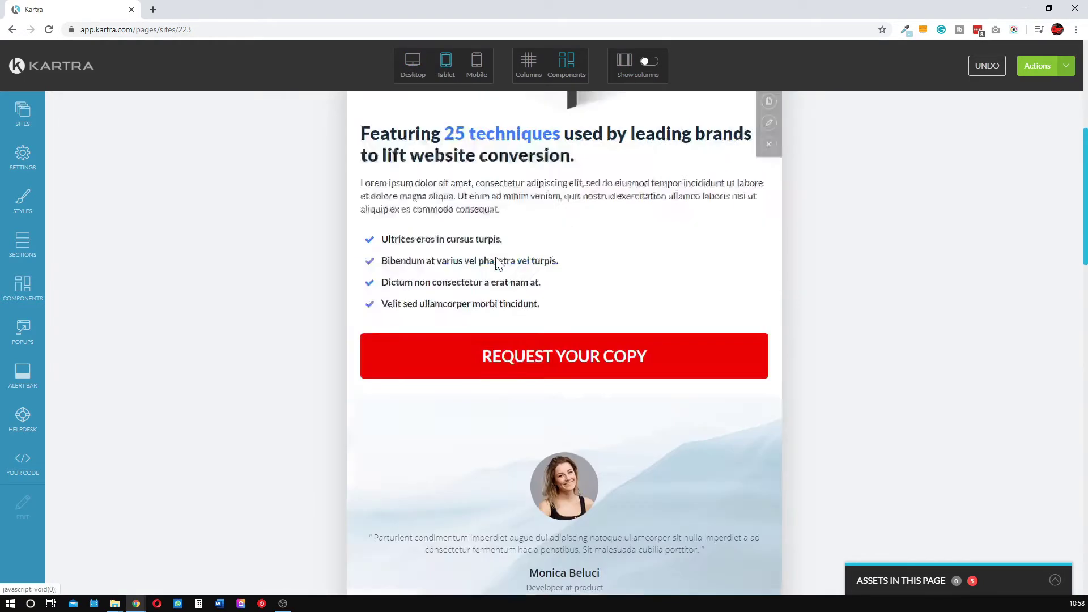
scroll(499, 260, "down", 5)
scroll(499, 260, "up", 15)
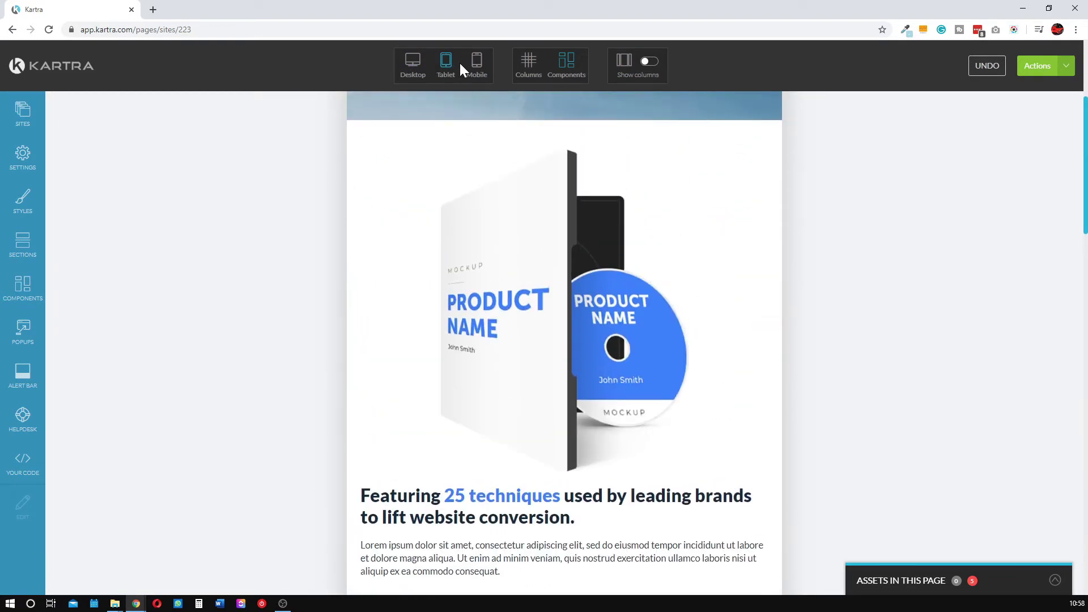
- Check the landing page's layout in the mobile view, from the hero down to the footer
left_click(475, 69)
scroll(535, 178, "down", 5)
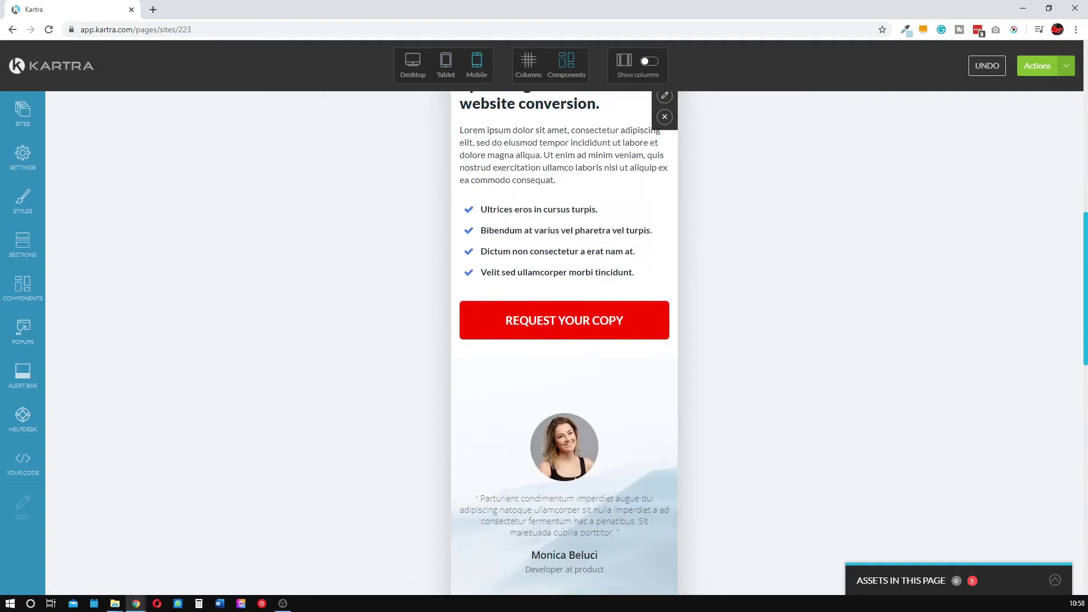
scroll(538, 164, "up", 10)
scroll(544, 159, "down", 5)
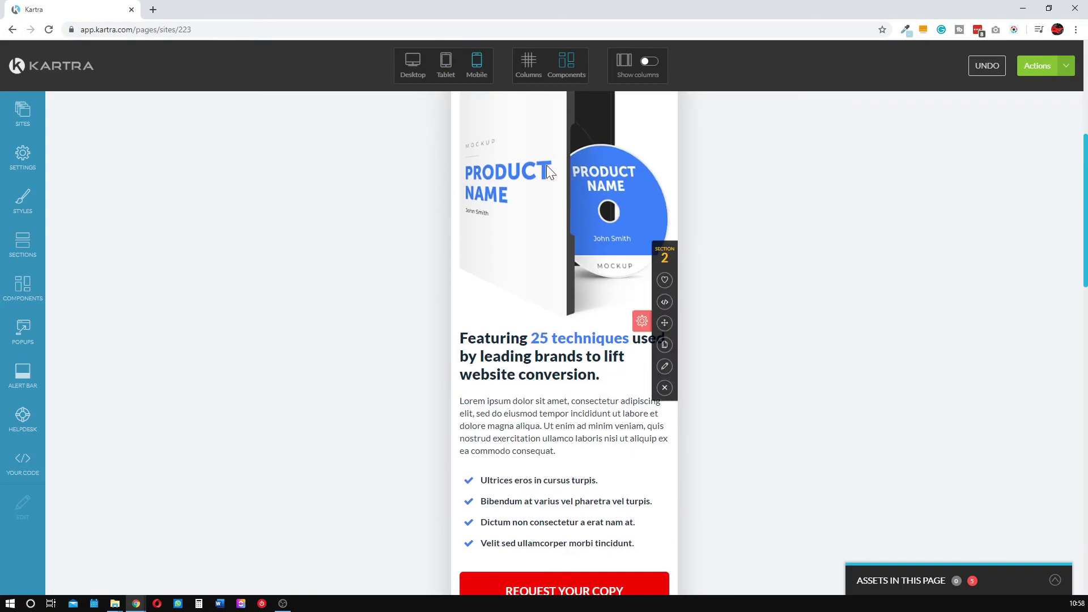
scroll(558, 187, "down", 20)
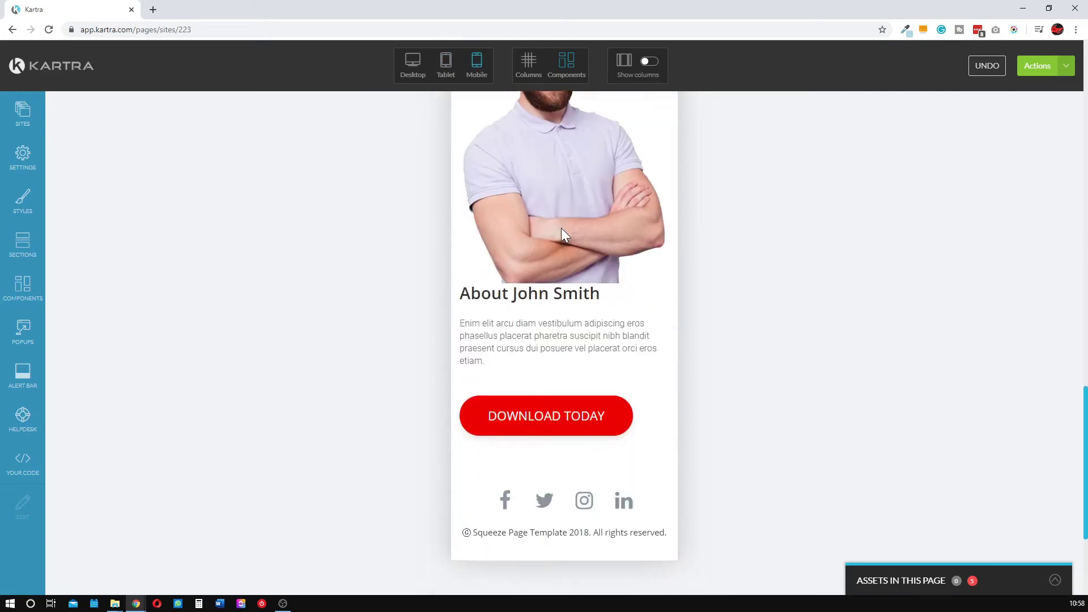
scroll(569, 250, "up", 20)
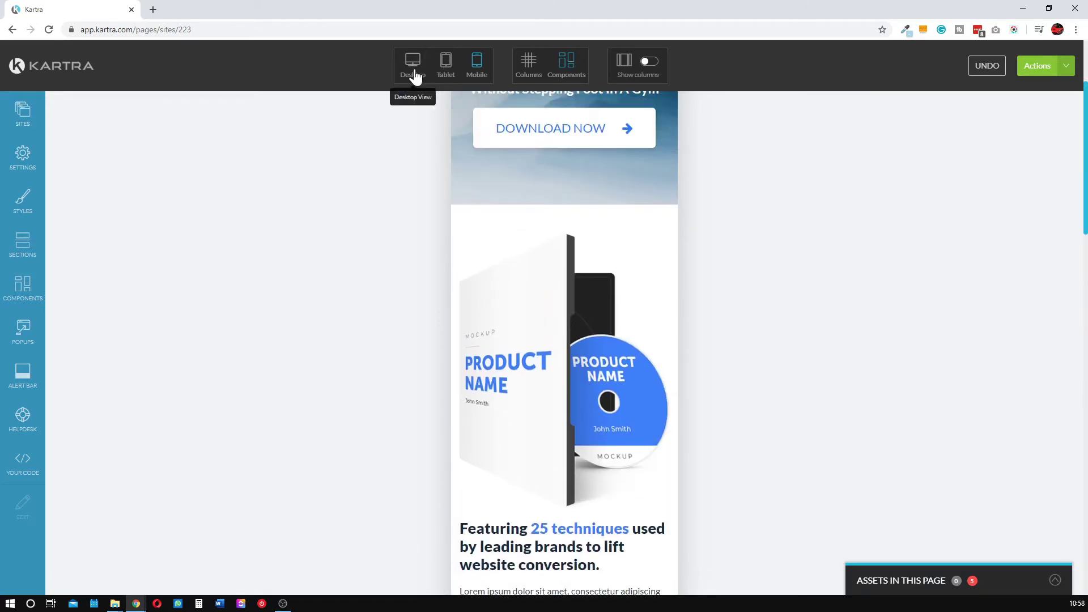
- Return to the desktop view and open the settings of the product section
scroll(737, 290, "up", 1)
scroll(741, 159, "down", 3)
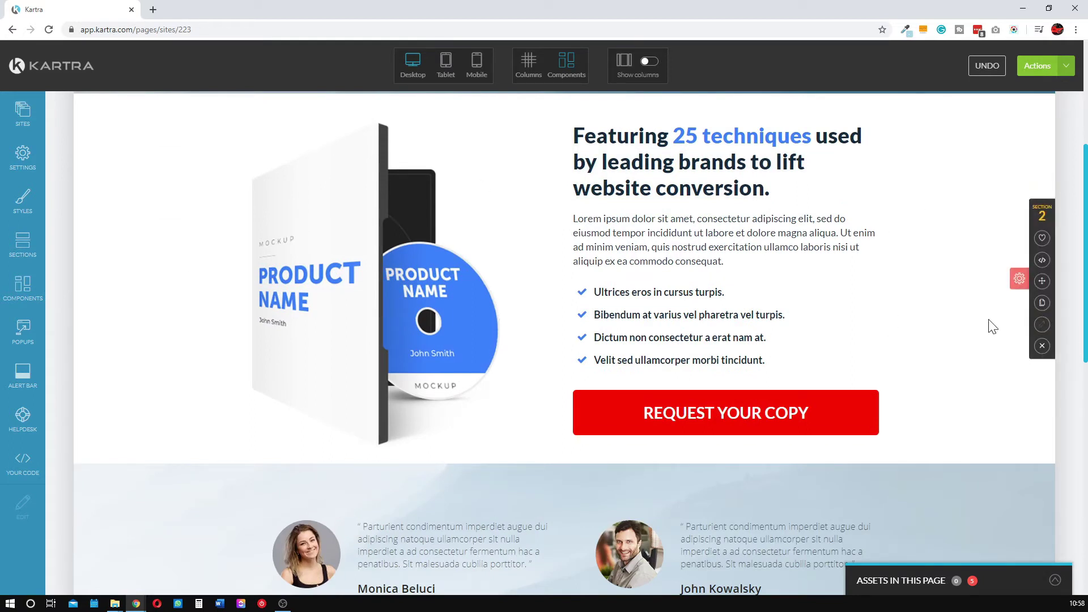
left_click(1042, 325)
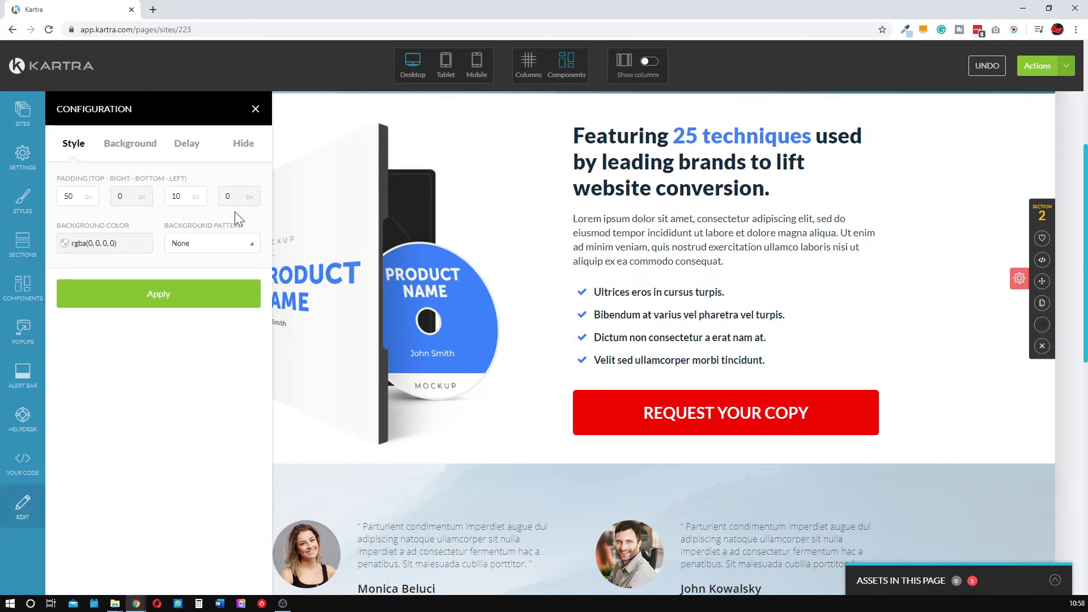
- Open section 2's hide settings and examine the available options for displaying it based on visitor behaviour
left_click(242, 147)
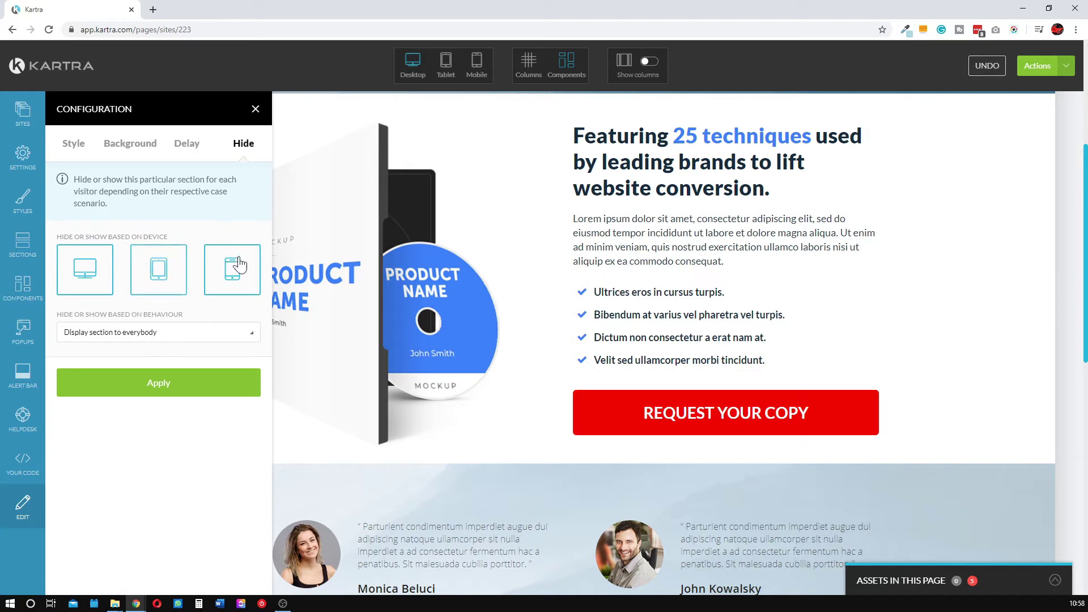
left_click(164, 333)
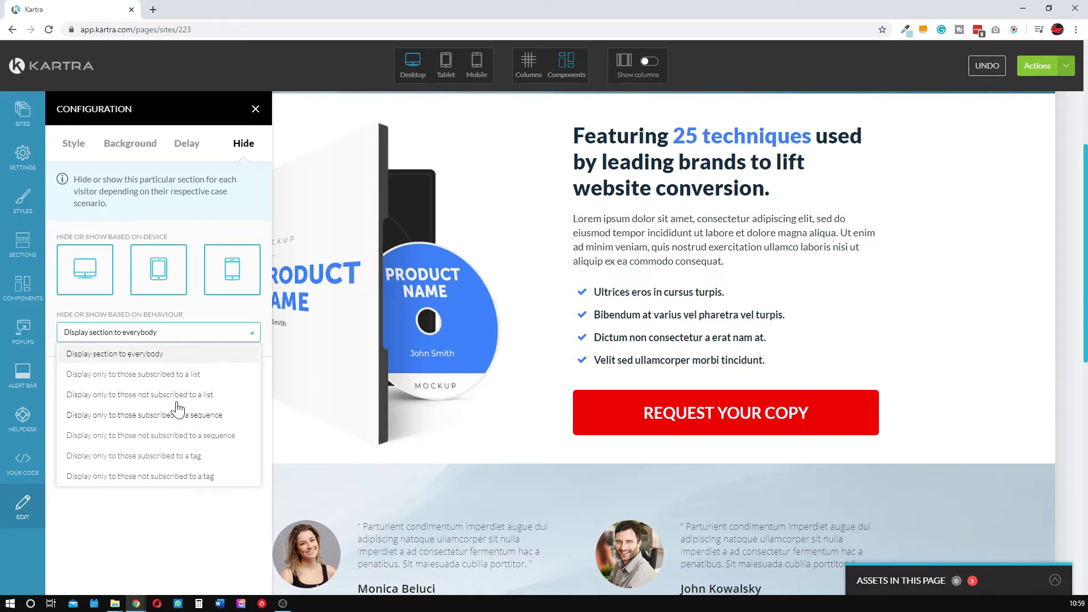
left_click(170, 527)
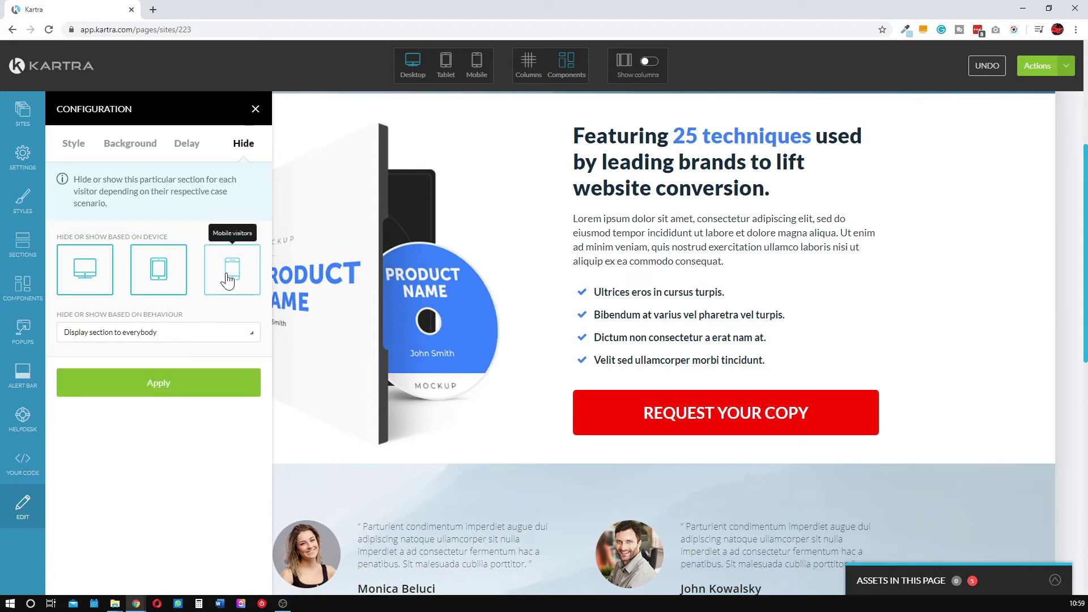
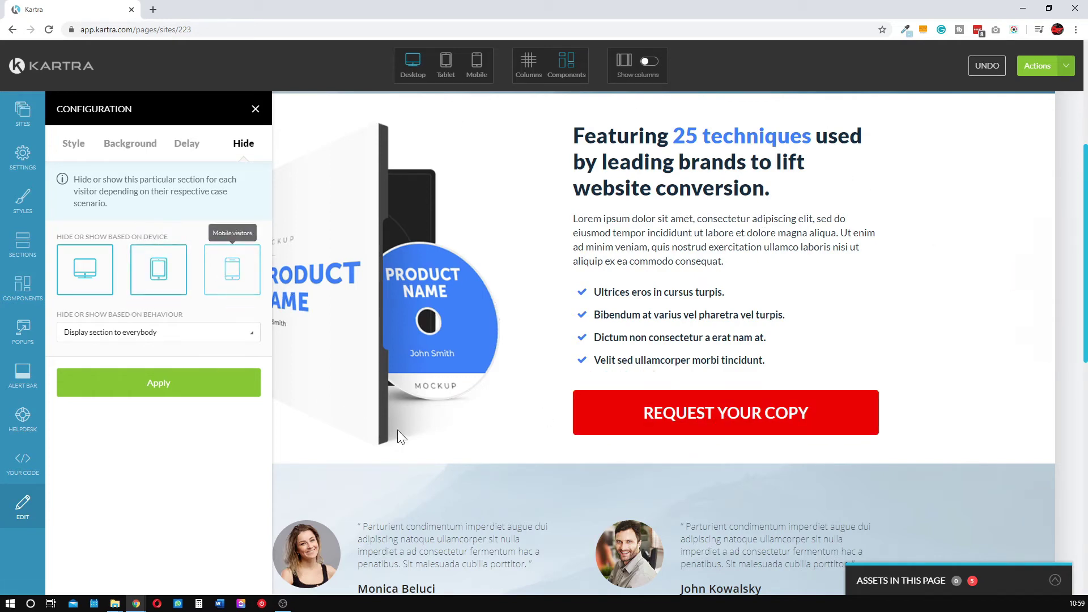
- Try showing the section on mobile only and on desktop and tablet only, restoring visibility on all three devices
scroll(467, 481, "down", 1)
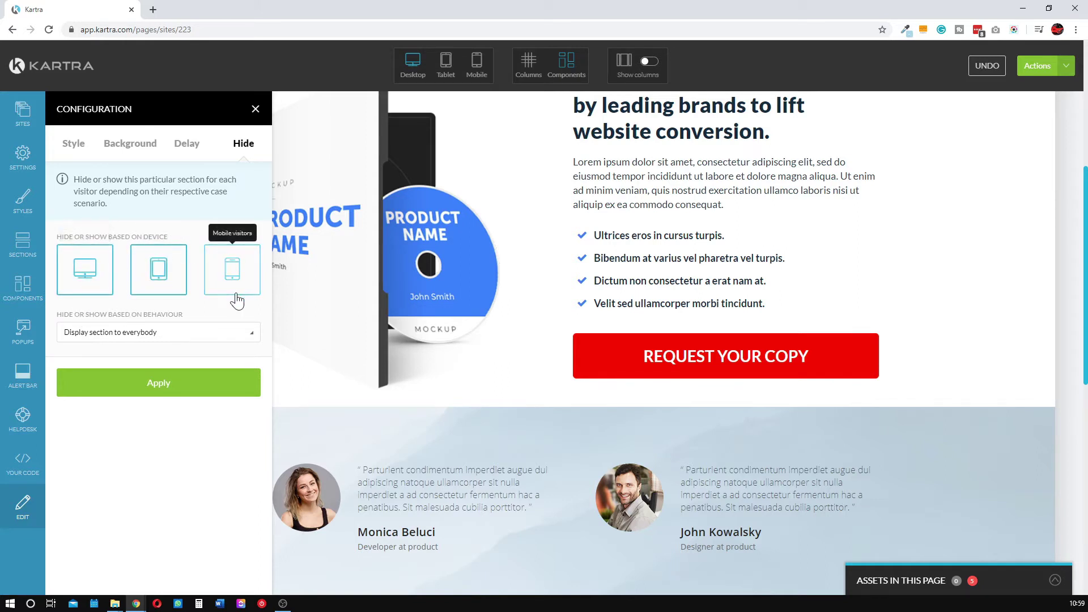
left_click(150, 269)
left_click(85, 269)
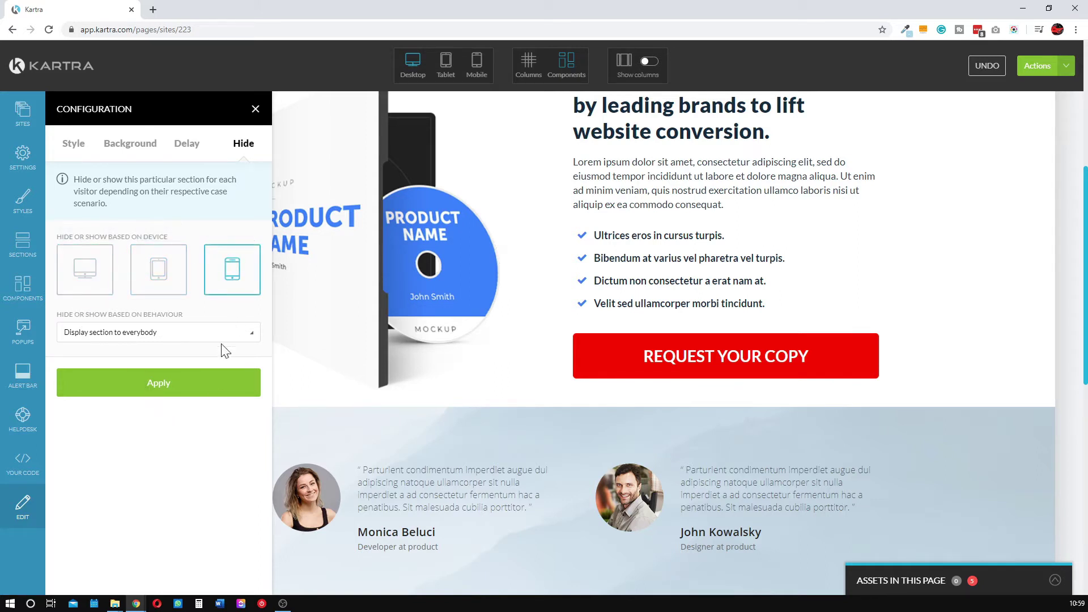
left_click(231, 287)
left_click(159, 271)
left_click(94, 273)
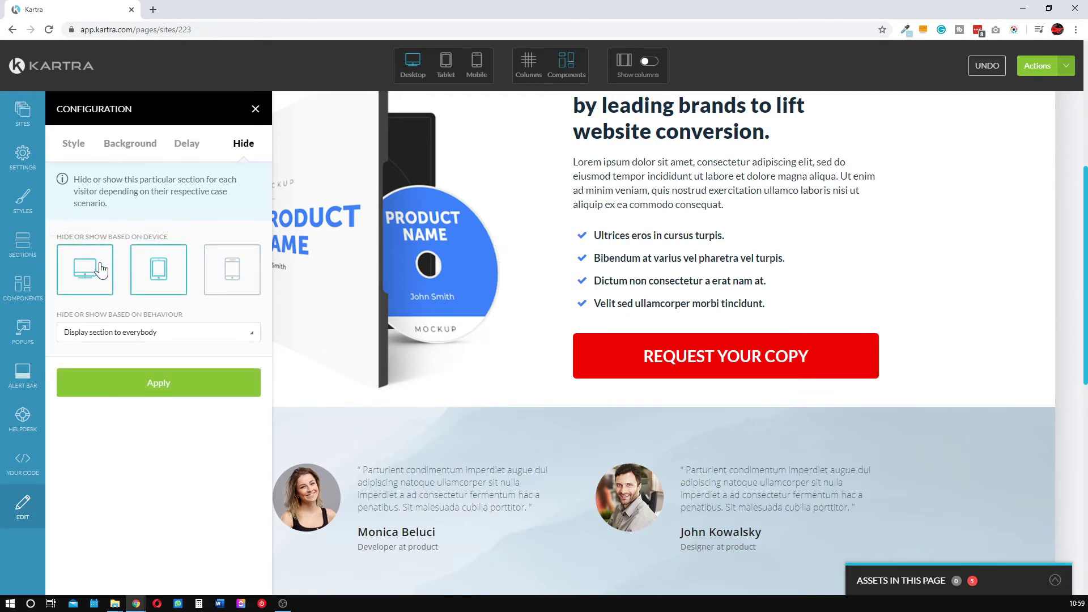
left_click(236, 280)
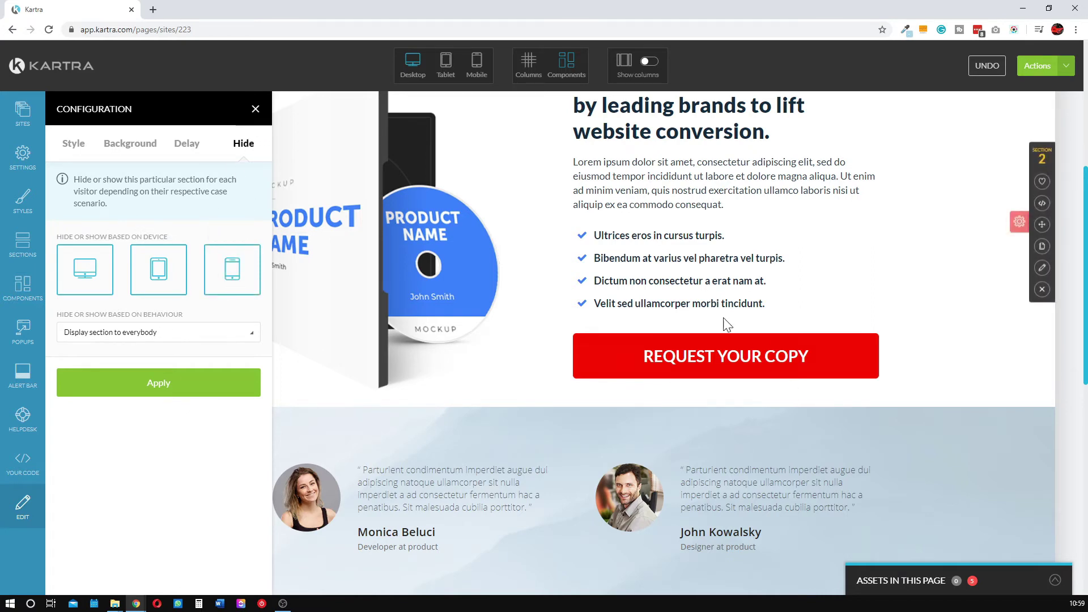
- Duplicate section 2, the product section with the 25 techniques heading, and close the section configuration
left_click(1042, 248)
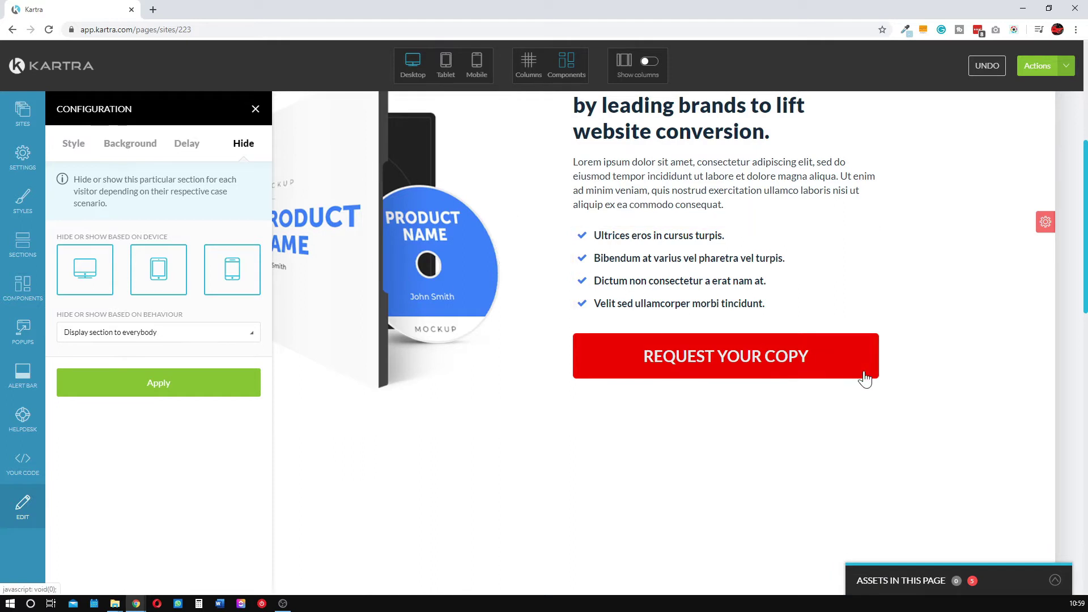
scroll(841, 282, "down", 3)
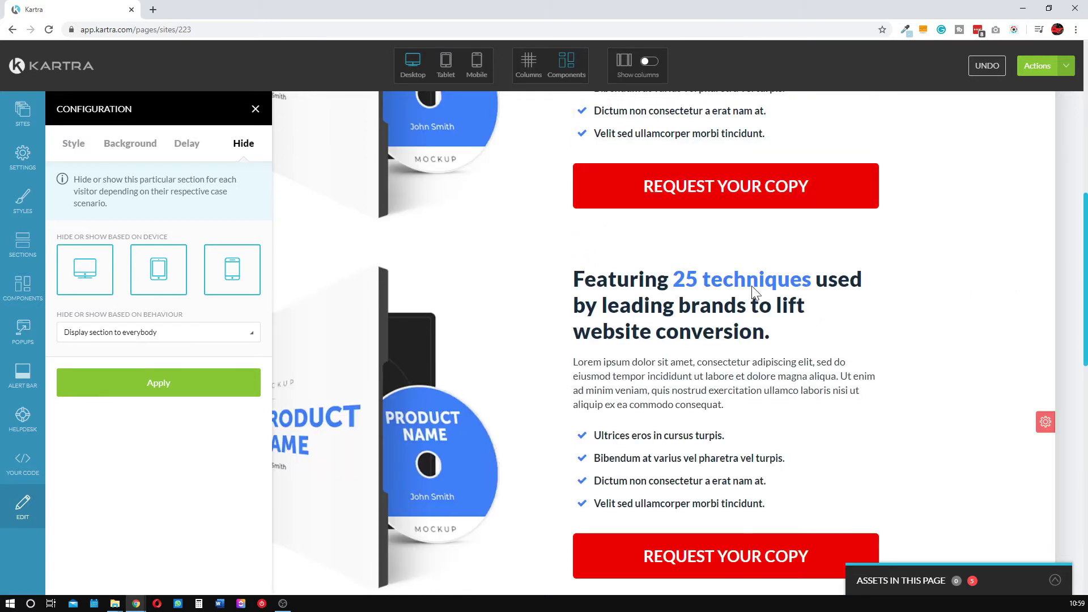
left_click(256, 110)
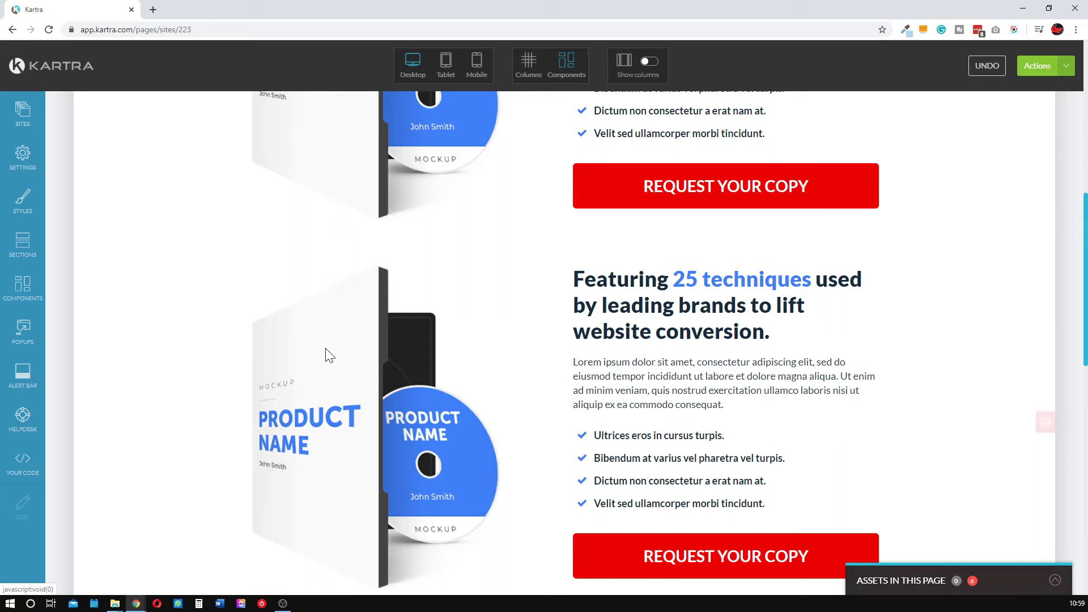
- Shrink the product mockup image in the duplicated section to roughly half its size
left_click(355, 255)
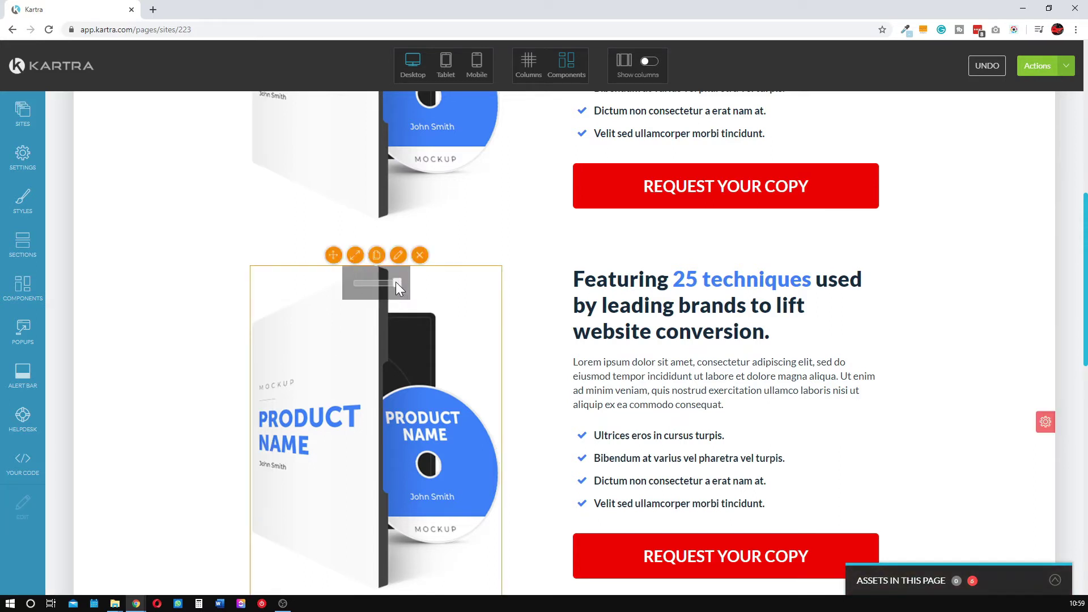
left_click_drag(399, 281, 378, 285)
scroll(646, 402, "down", 2)
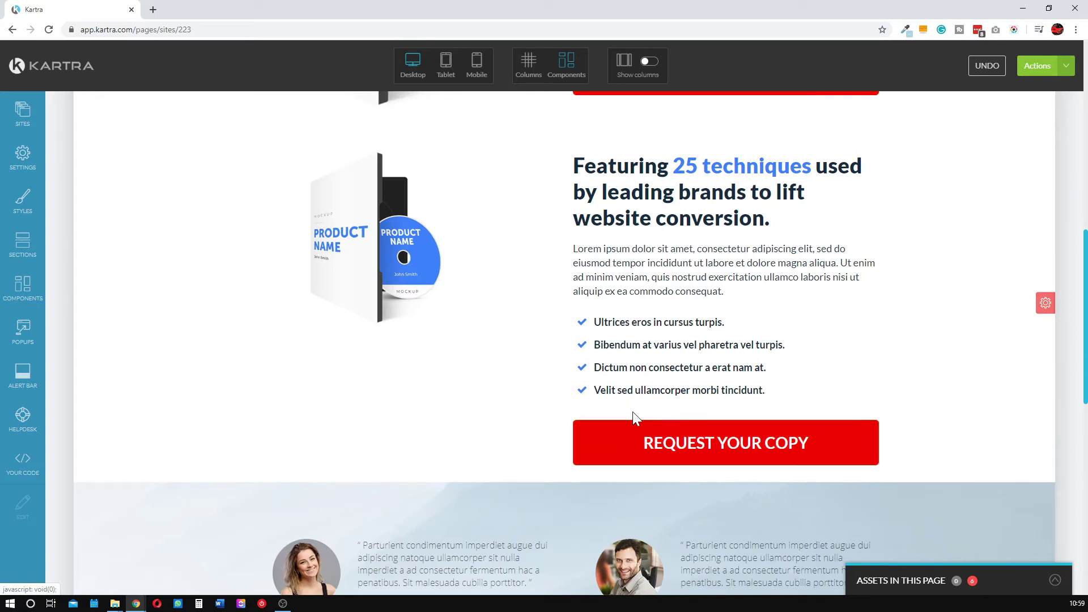
- Set the size of the REQUEST YOUR COPY button in the duplicated section to Large
mouse_move(638, 444)
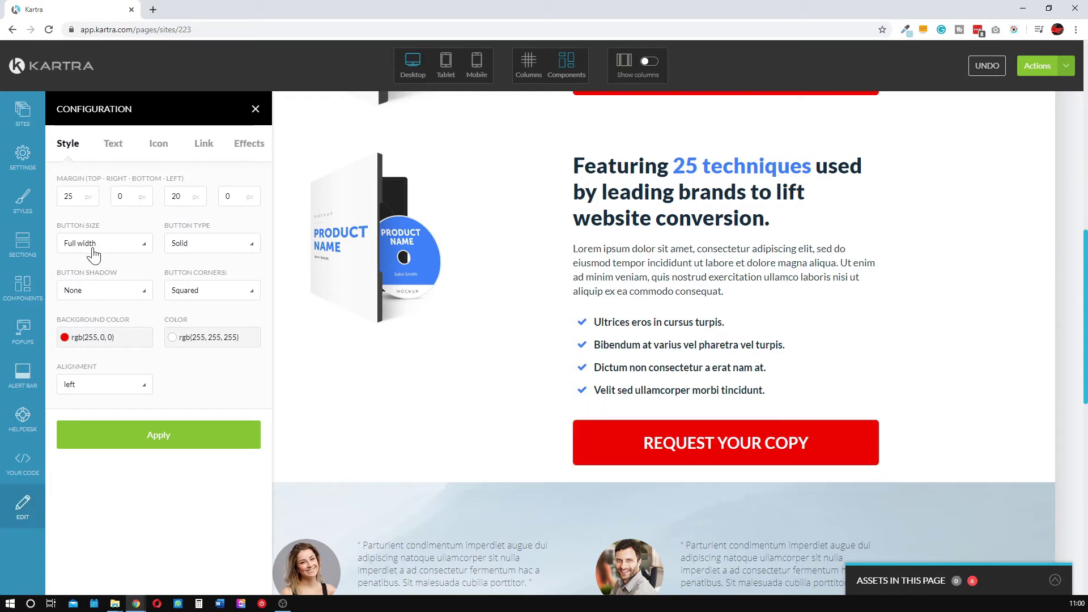
left_click(93, 255)
left_click(96, 324)
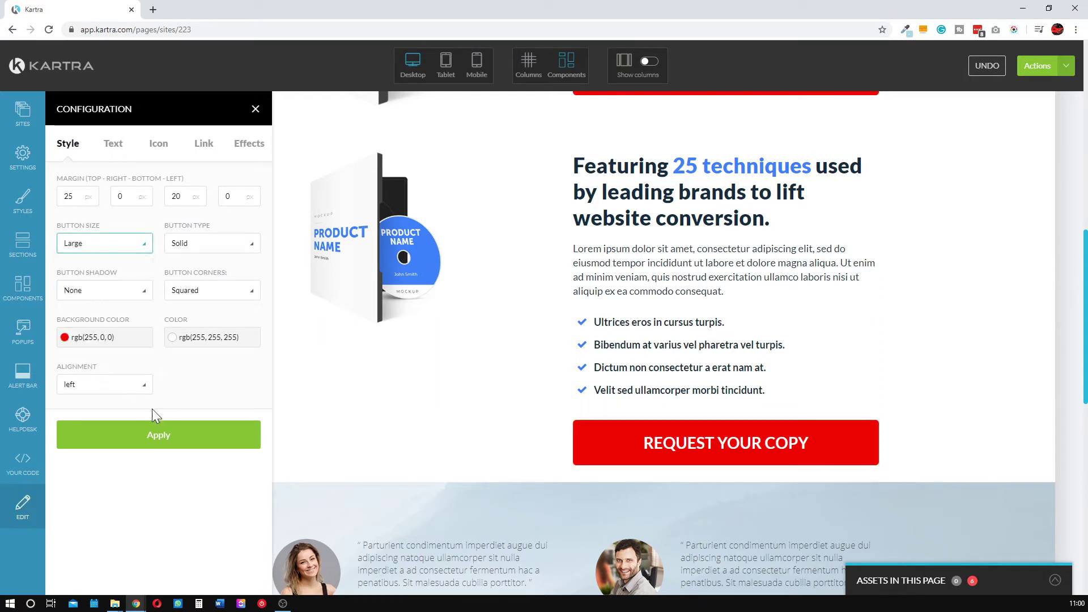
left_click(158, 437)
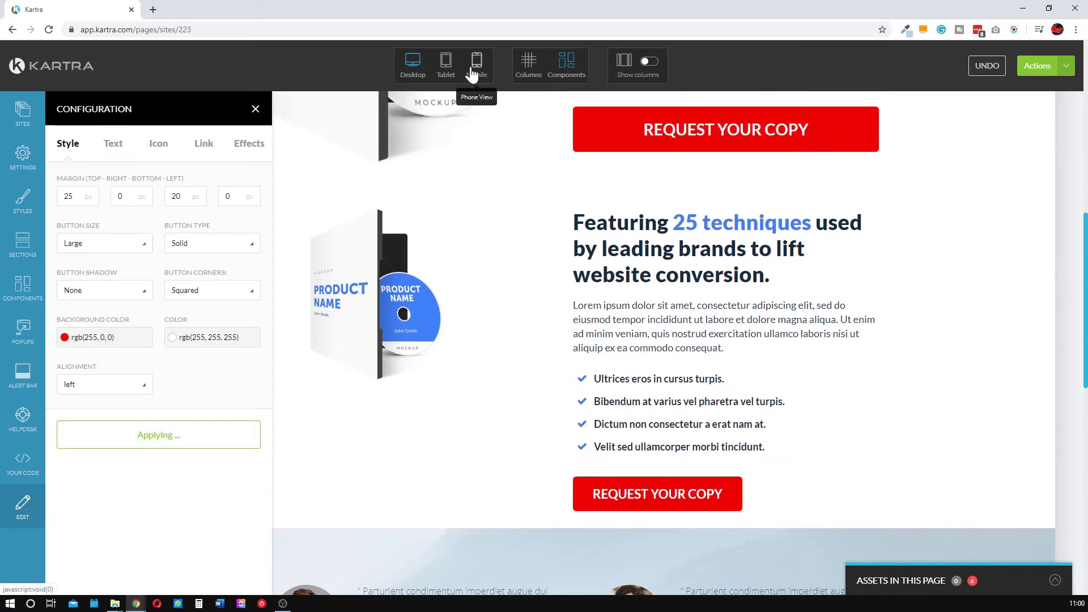
- Switch to the mobile view and compare the original product section with its duplicate
left_click(477, 67)
scroll(662, 272, "up", 3)
scroll(447, 284, "down", 3)
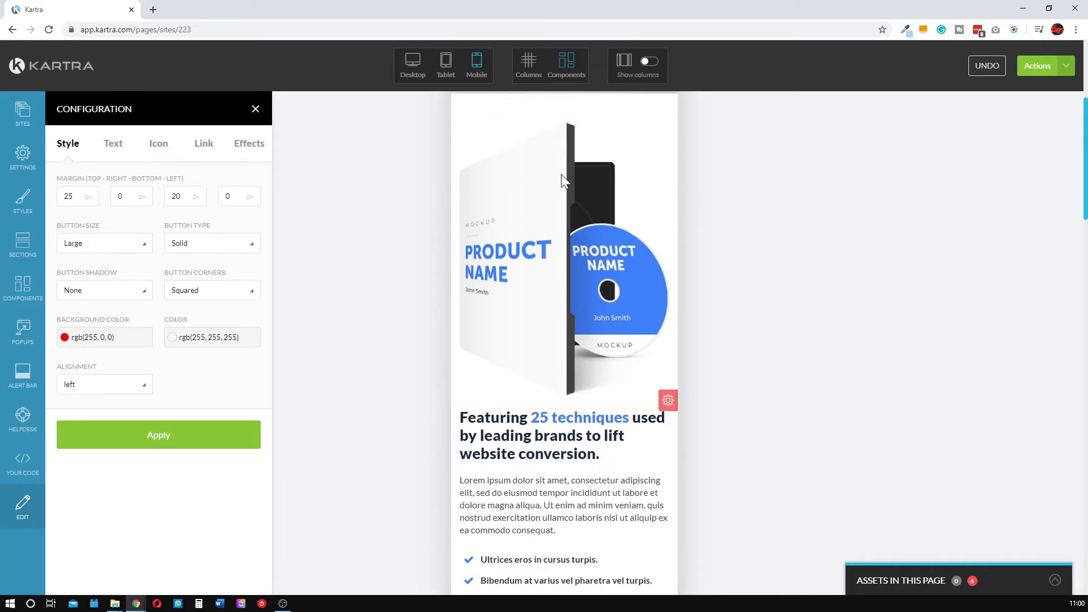
scroll(561, 175, "down", 7)
scroll(586, 221, "down", 12)
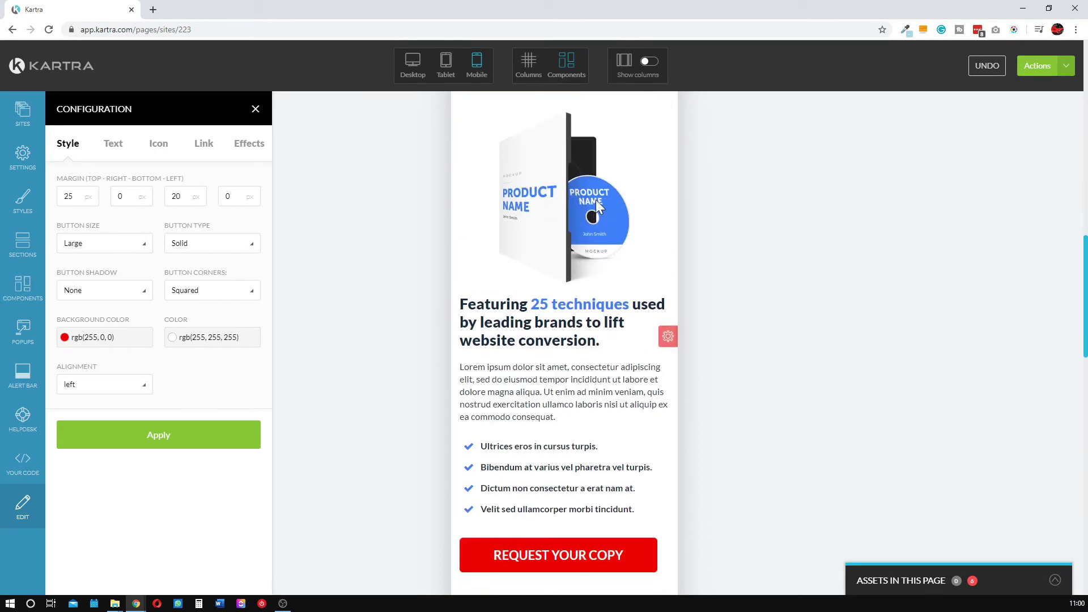
scroll(557, 215, "down", 15)
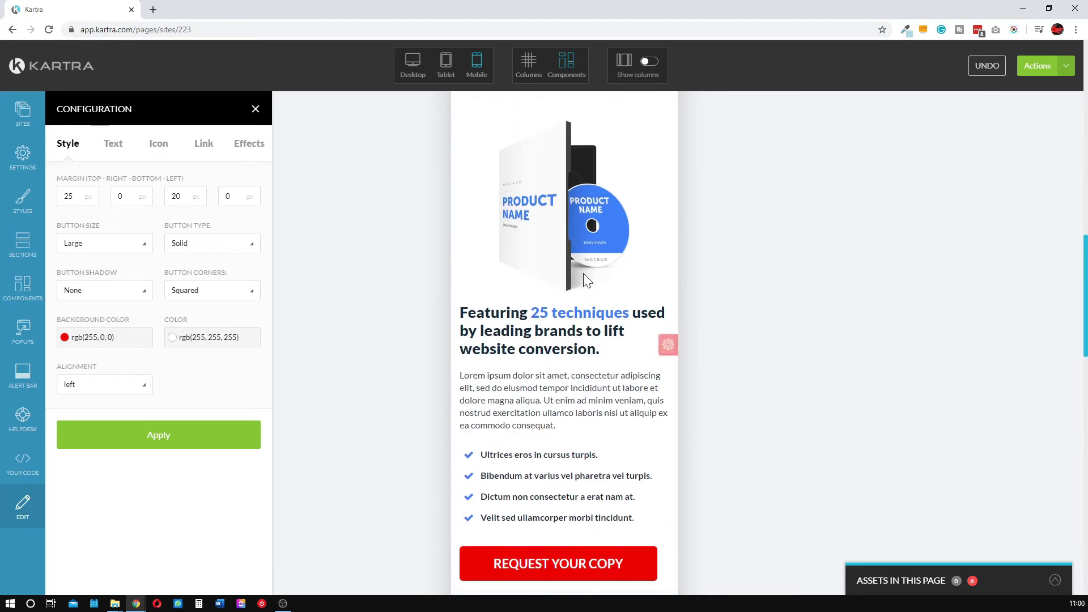
scroll(566, 322, "down", 20)
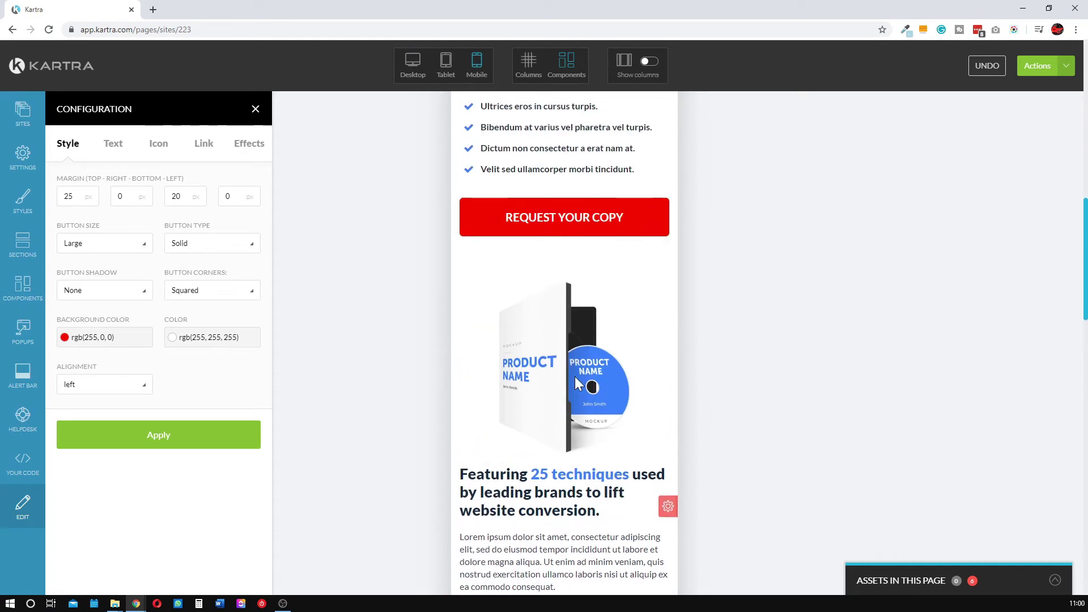
scroll(589, 343, "down", 7)
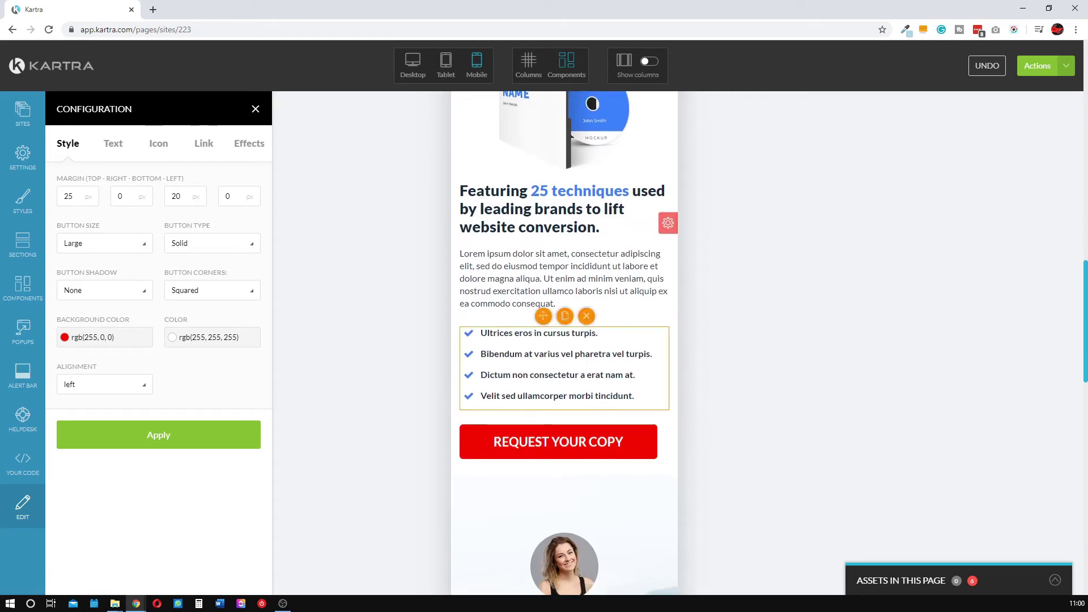
- Set the alignment of the duplicated section's REQUEST YOUR COPY button to center and close its configuration
mouse_move(555, 441)
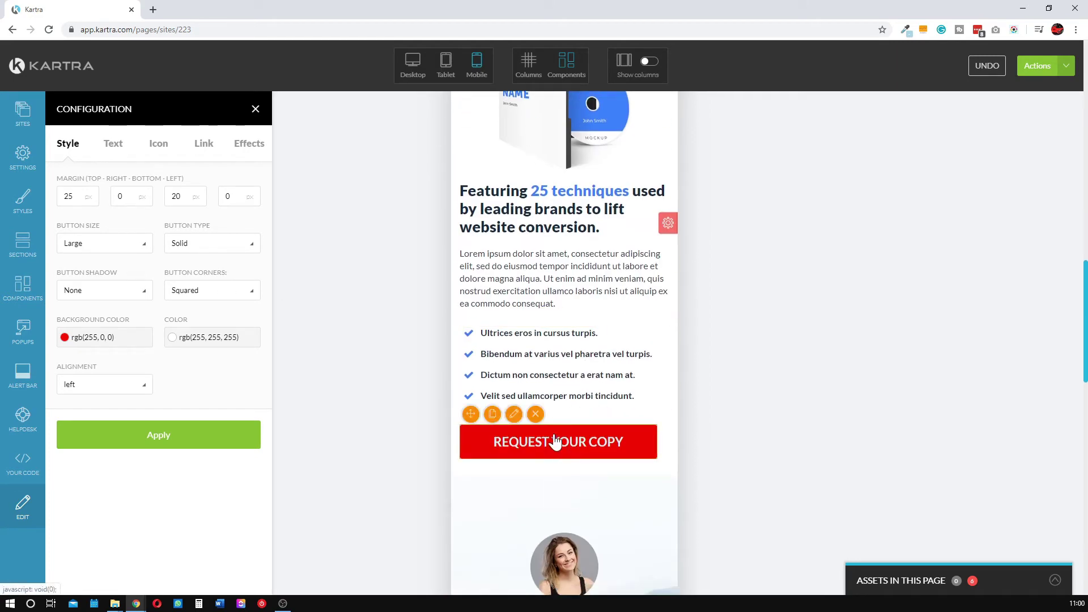
left_click(479, 410)
left_click(89, 391)
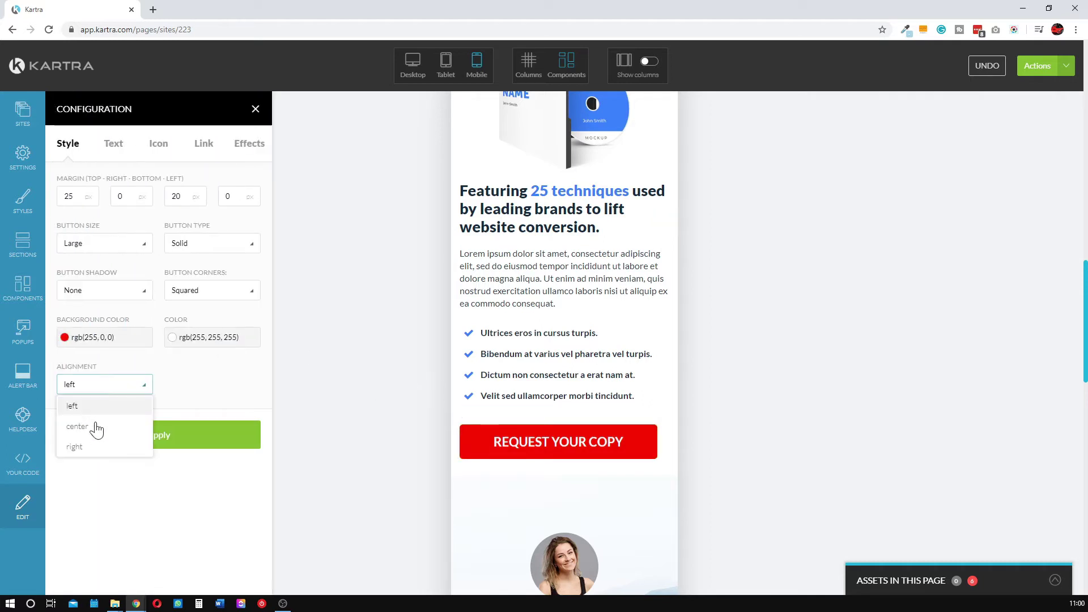
left_click(92, 429)
left_click(170, 436)
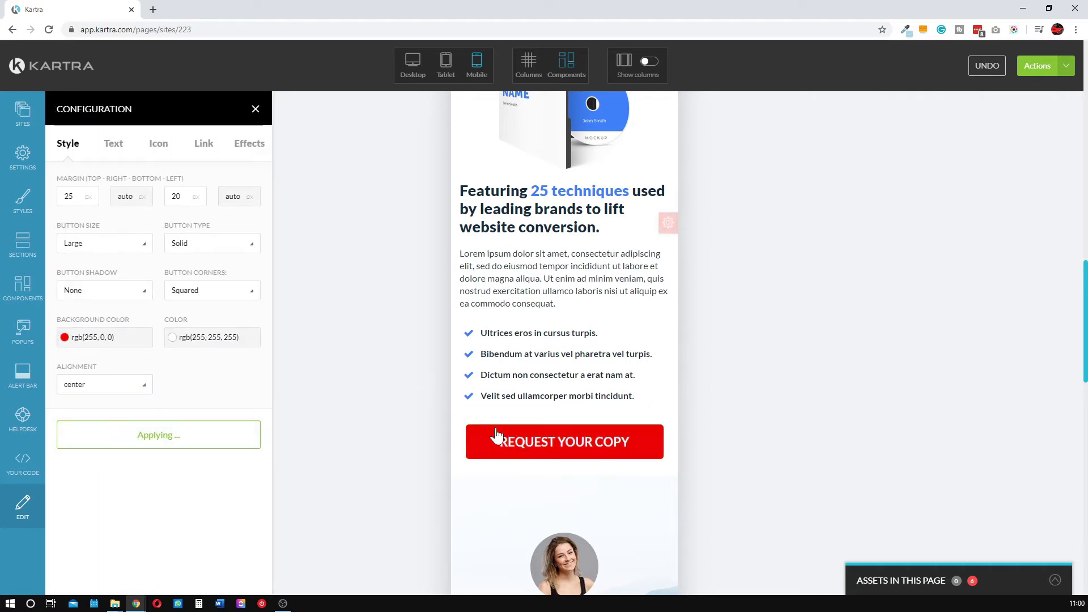
left_click(256, 110)
- Hide the original product section, section 2, from mobile visitors while keeping it shown on desktop and tablet
scroll(579, 480, "down", 5)
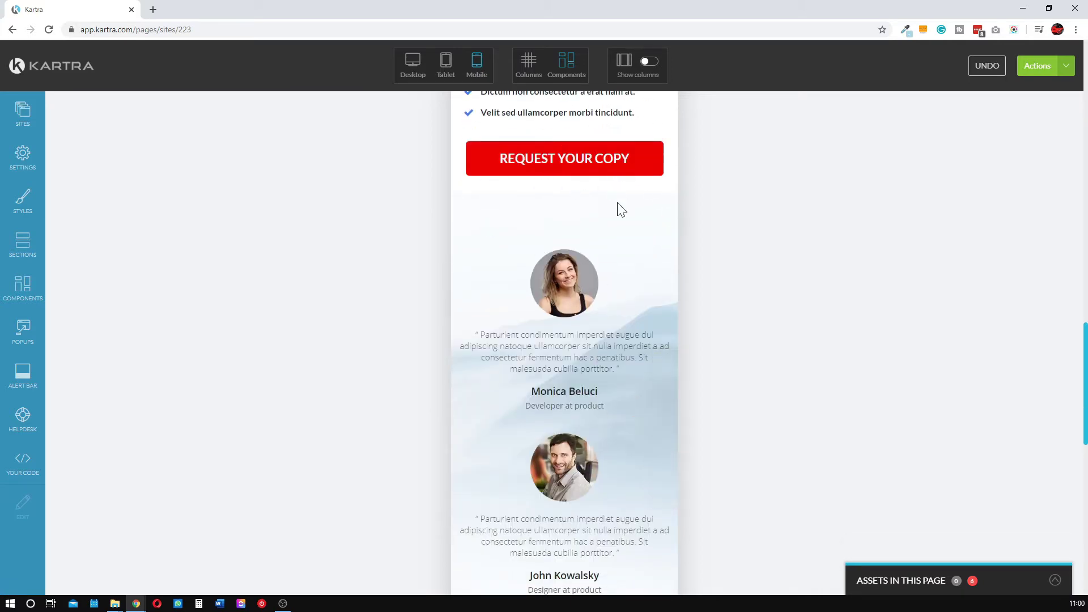
scroll(536, 246, "up", 5)
scroll(575, 284, "up", 7)
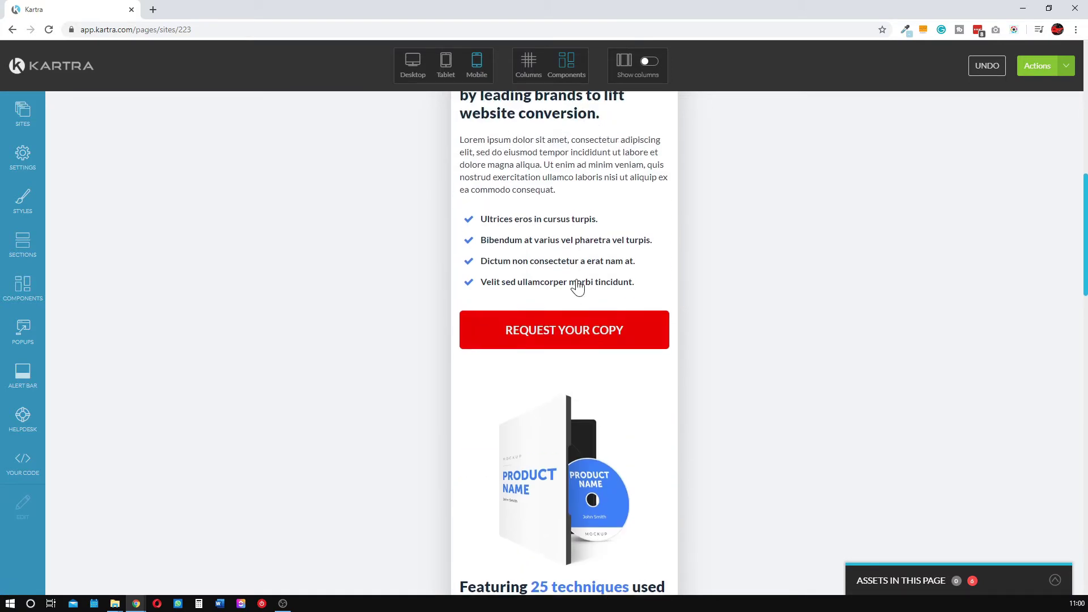
scroll(556, 344, "up", 7)
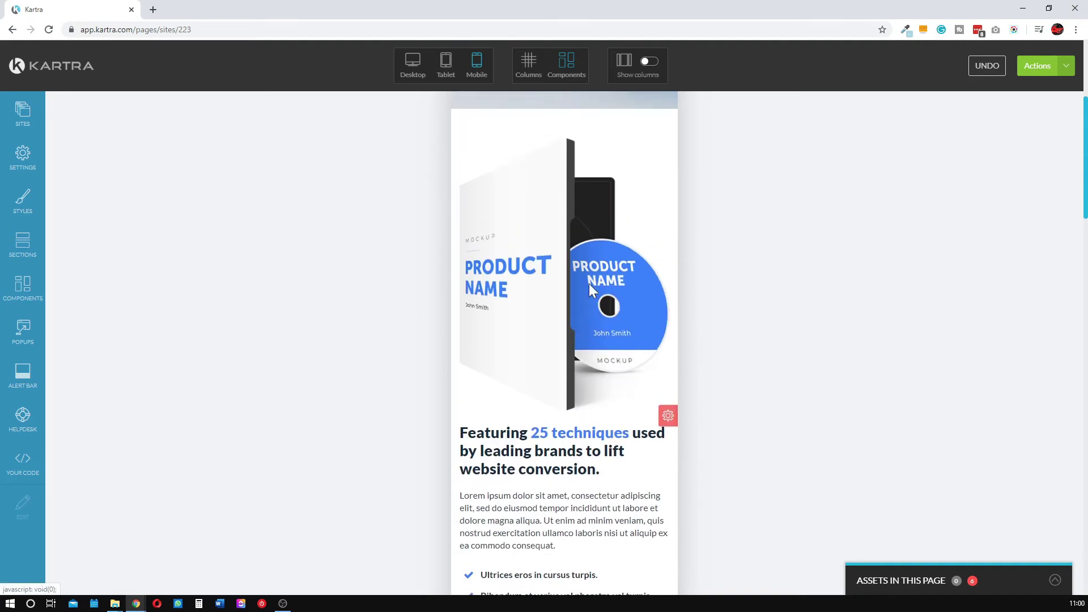
scroll(637, 373, "down", 4)
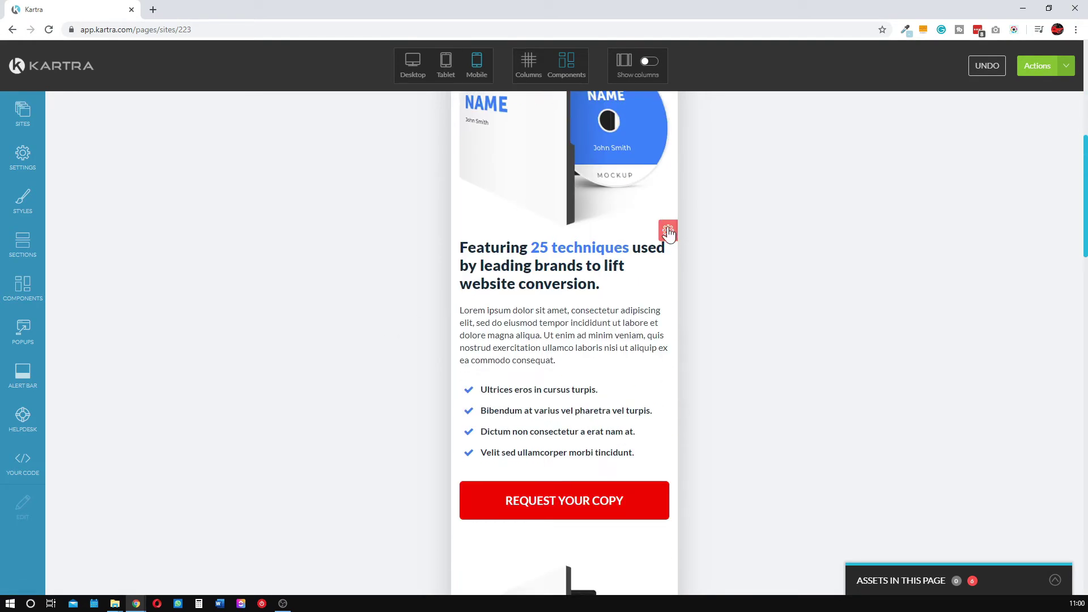
mouse_move(669, 231)
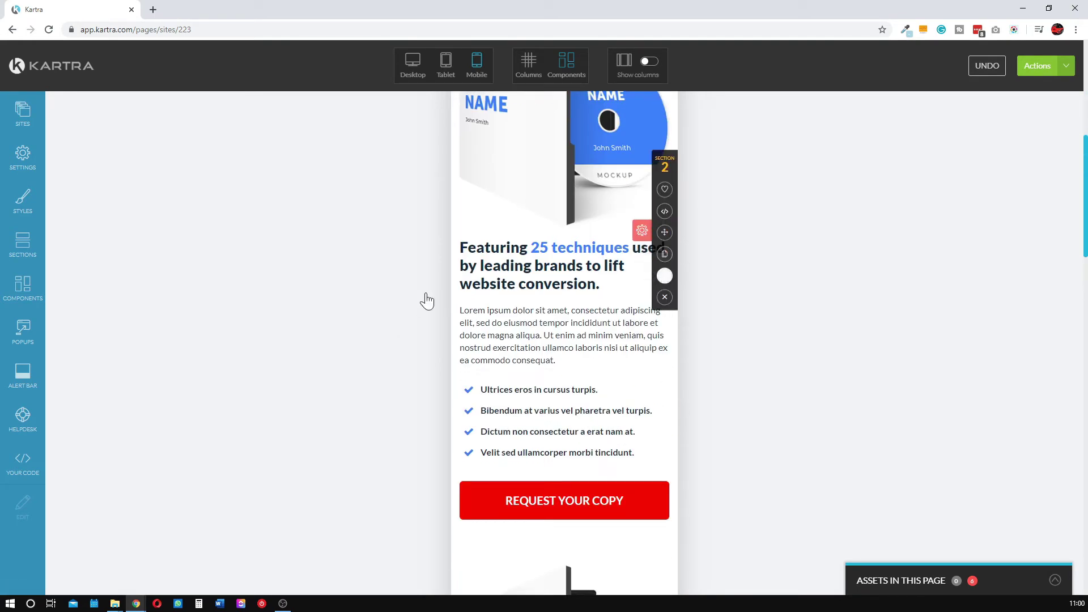
left_click(244, 144)
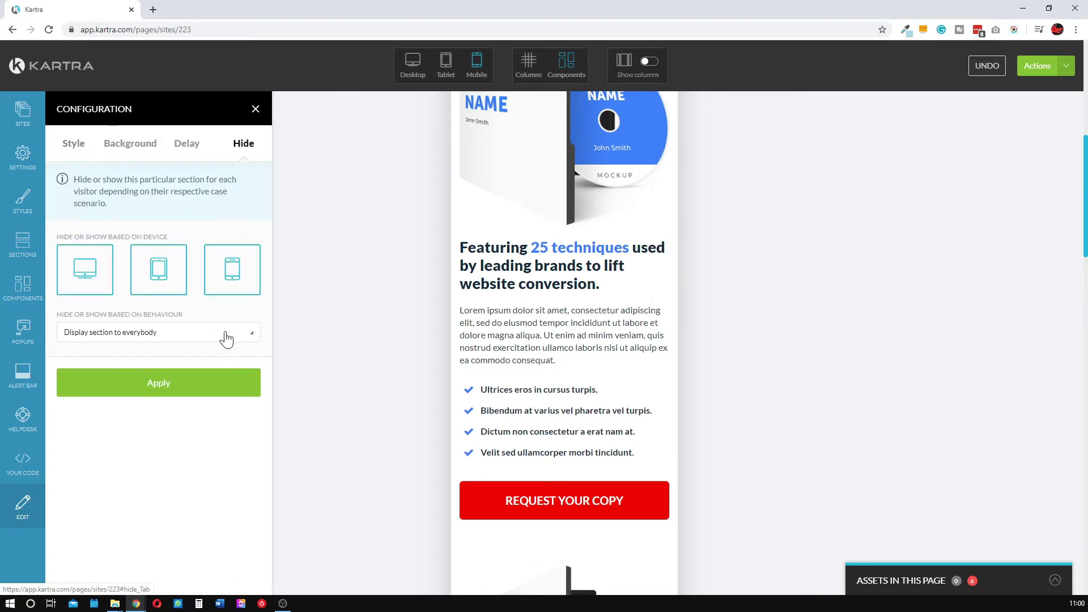
left_click(227, 280)
left_click(181, 385)
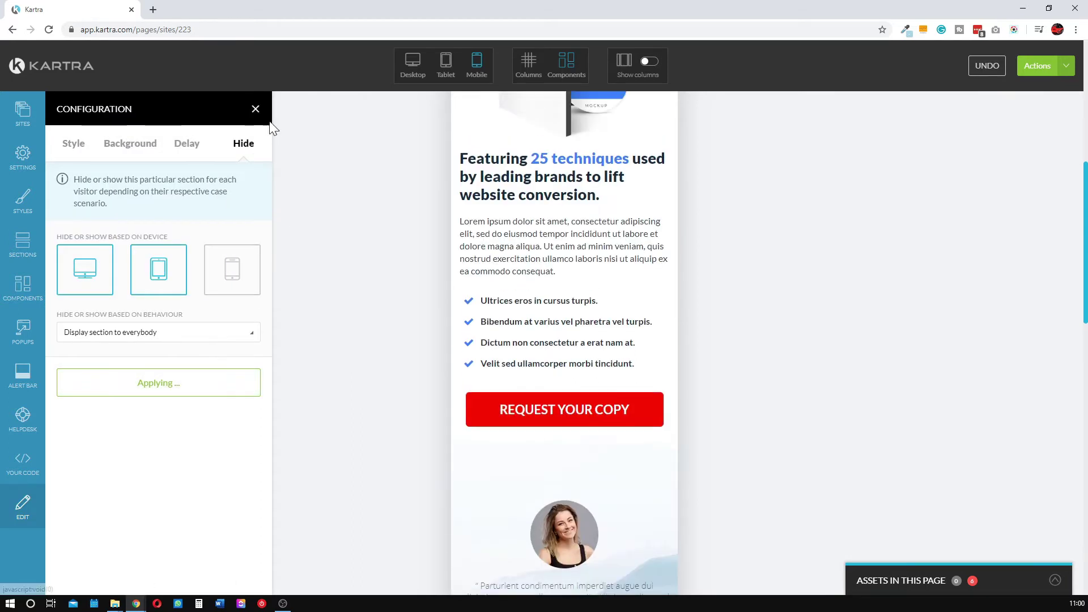
- Hide the duplicated product section, section 3, from desktop and tablet so only mobile visitors see it, and close the configuration
mouse_move(662, 241)
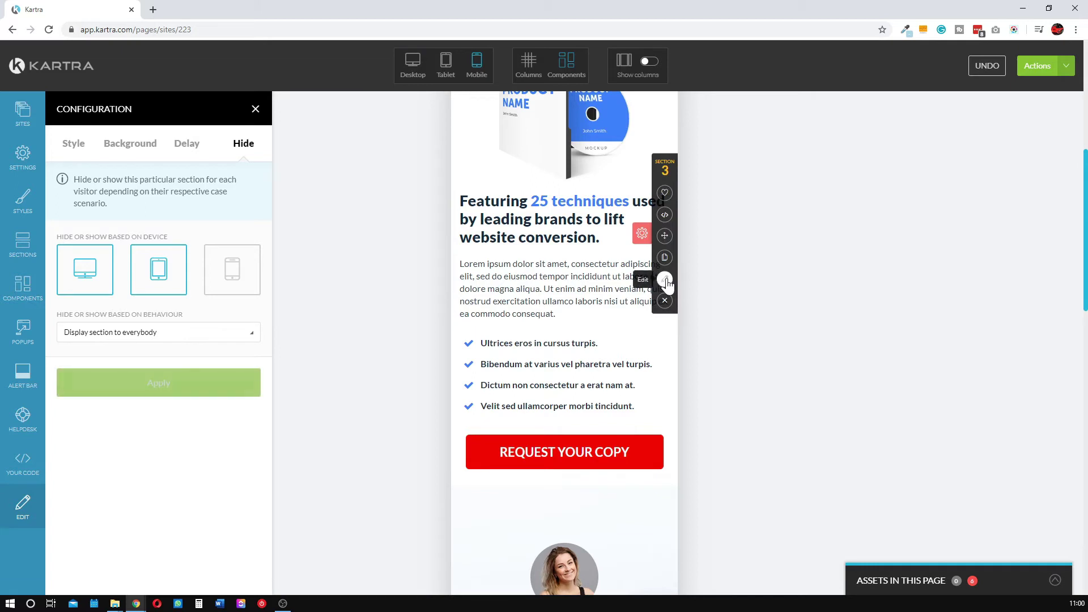
left_click(666, 280)
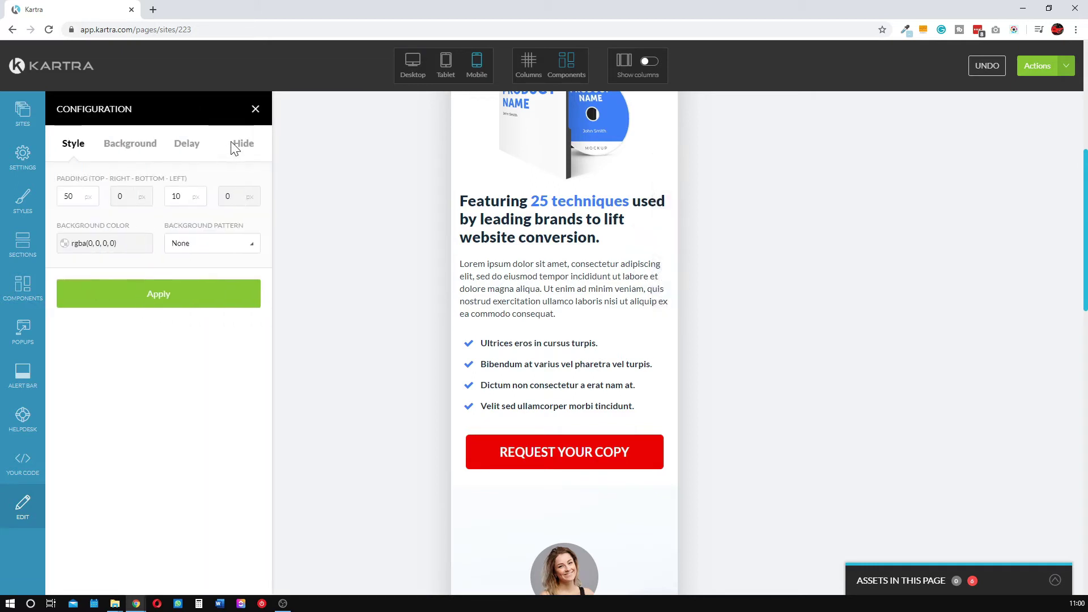
left_click(236, 143)
left_click(159, 267)
left_click(85, 267)
left_click(182, 382)
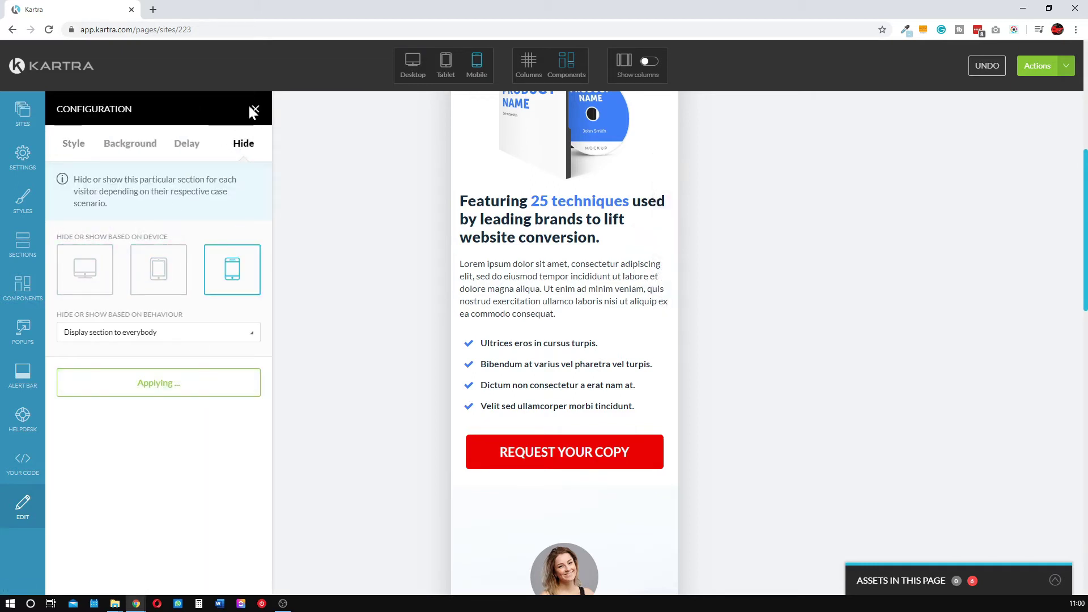
left_click(256, 109)
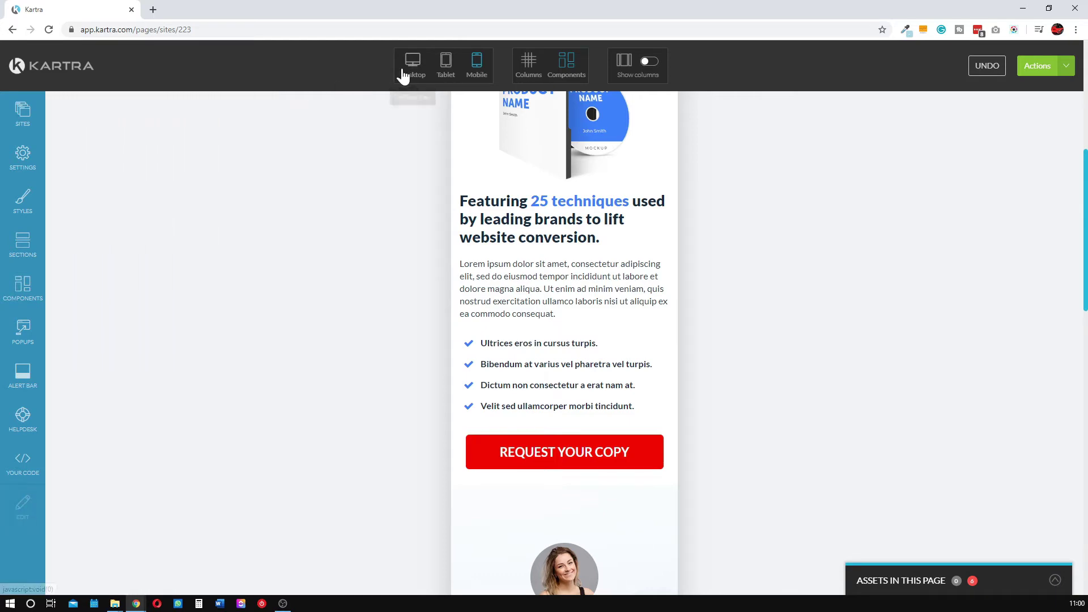
- Compare the product section in the desktop and mobile views to check which version each device shows
left_click(408, 67)
scroll(1039, 248, "up", 10)
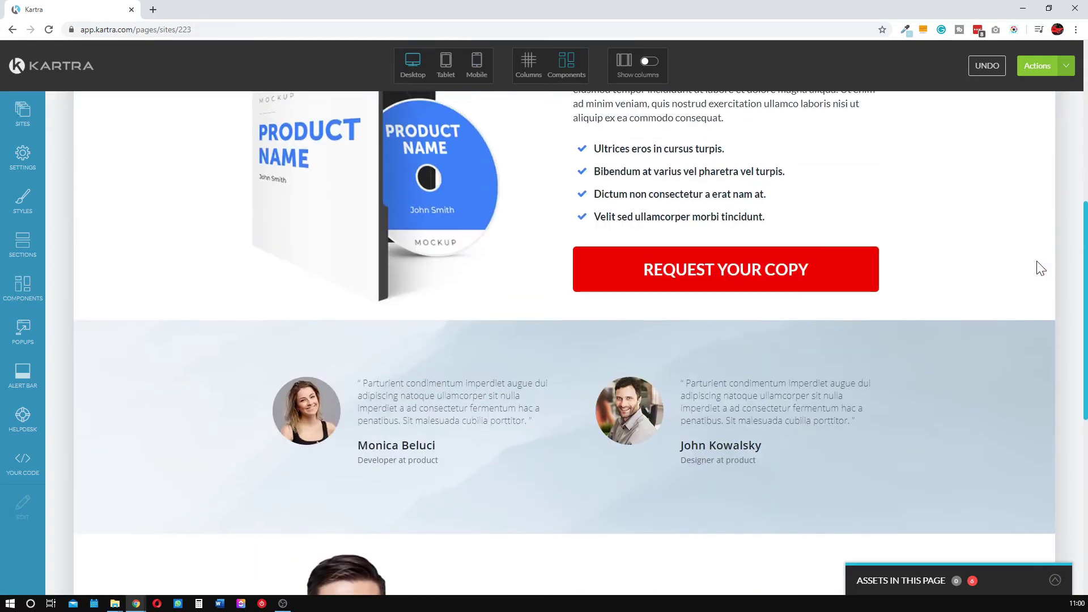
scroll(1041, 268, "up", 1)
scroll(1044, 277, "down", 2)
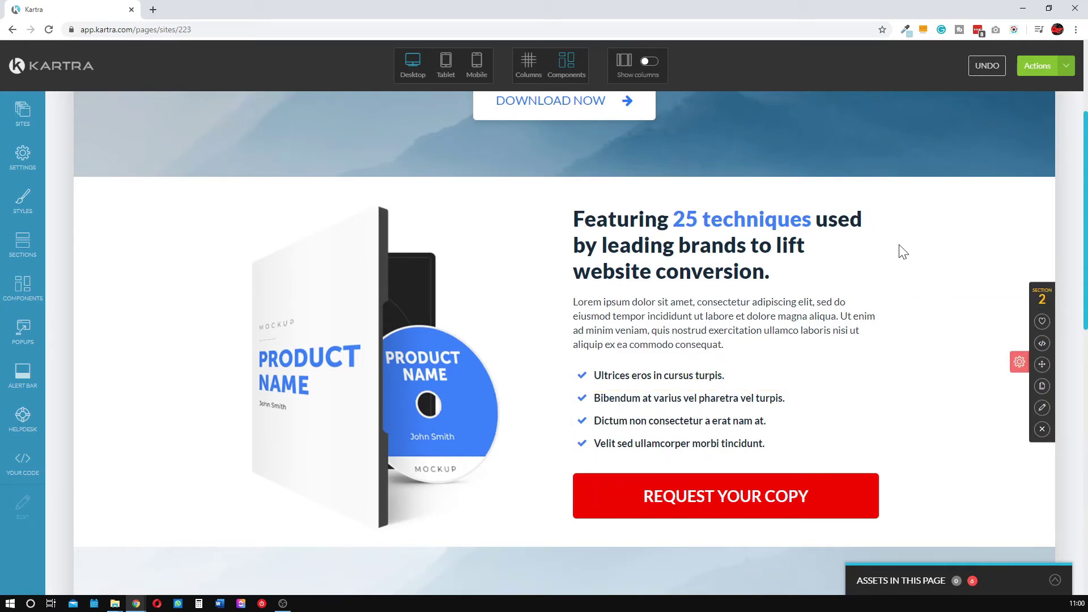
scroll(1047, 340, "down", 5)
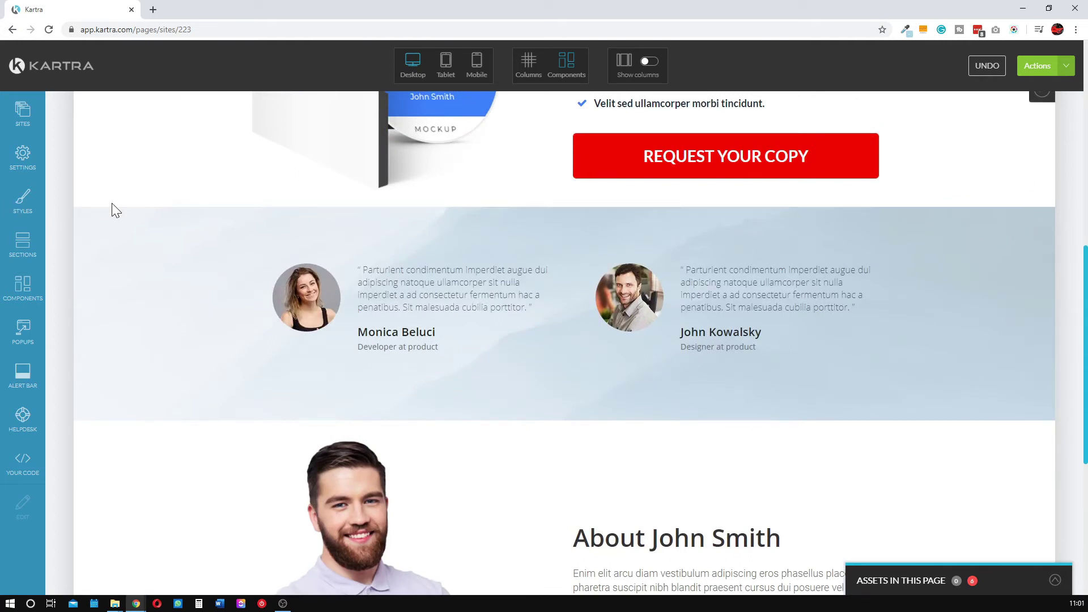
left_click(477, 64)
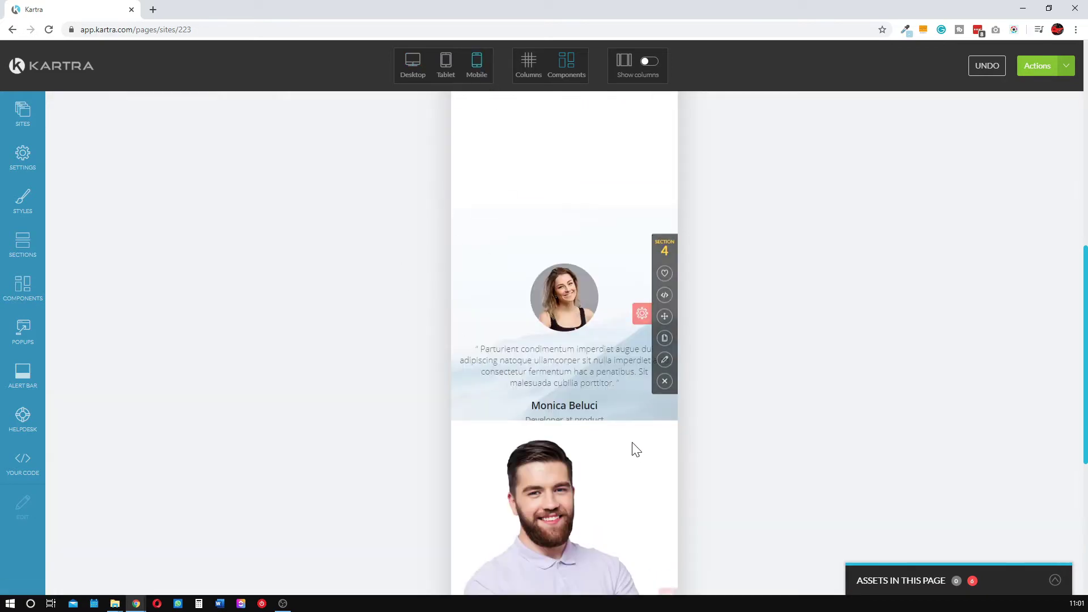
scroll(647, 358, "up", 9)
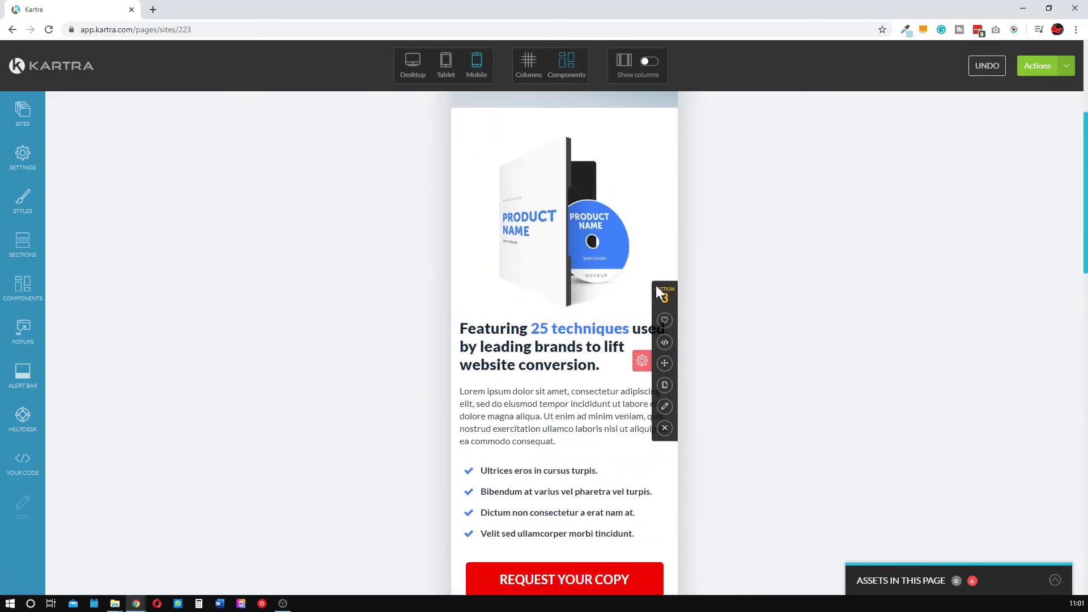
scroll(529, 406, "up", 5)
scroll(538, 408, "down", 5)
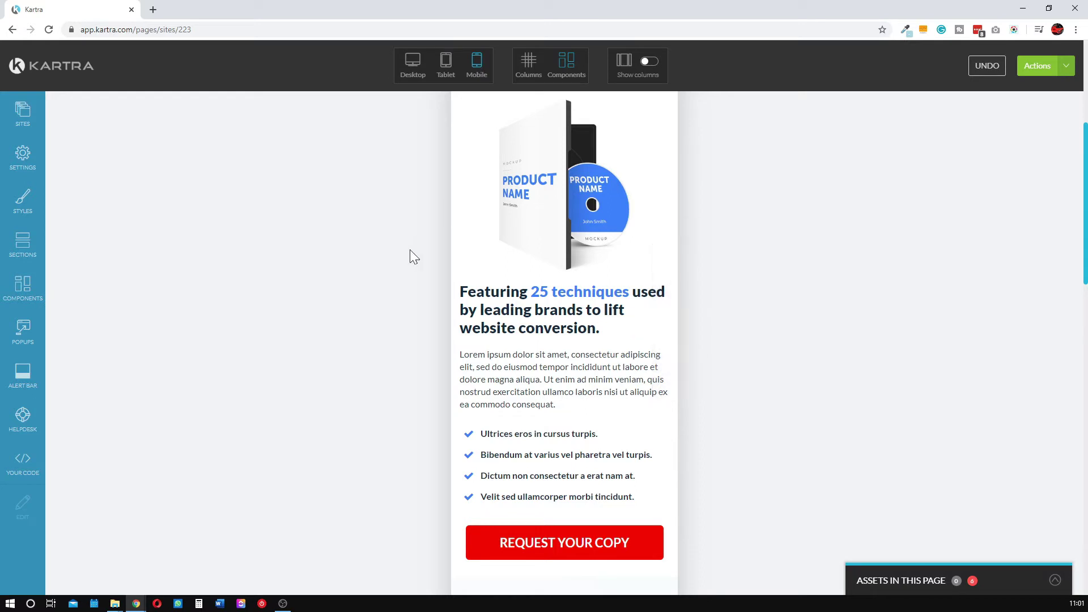
left_click(414, 68)
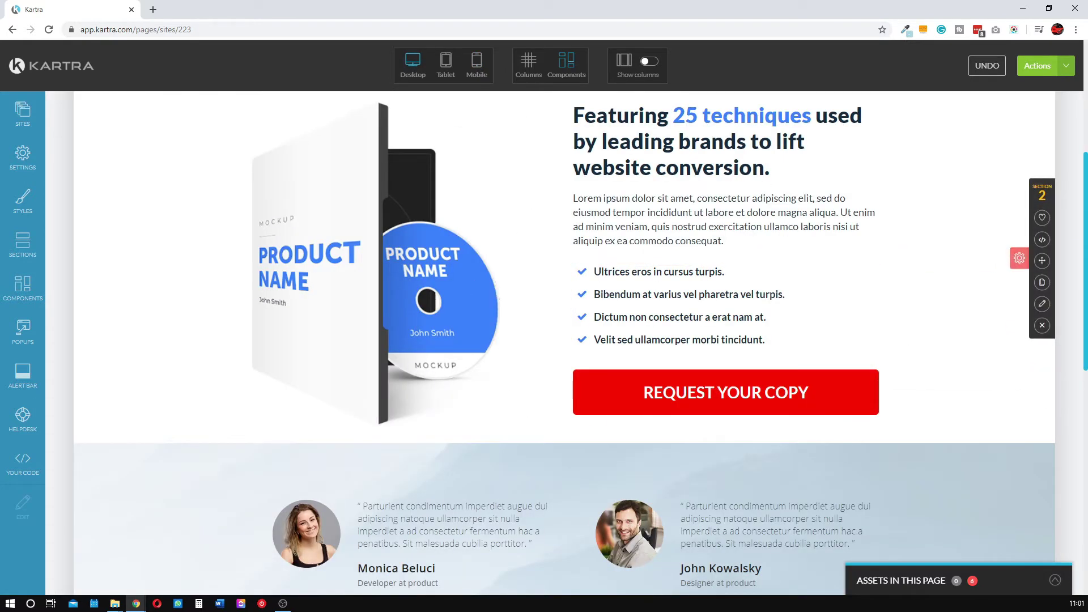
- Delete the duplicated mobile-only product section, section 3, from the mobile view of the page
left_click(477, 63)
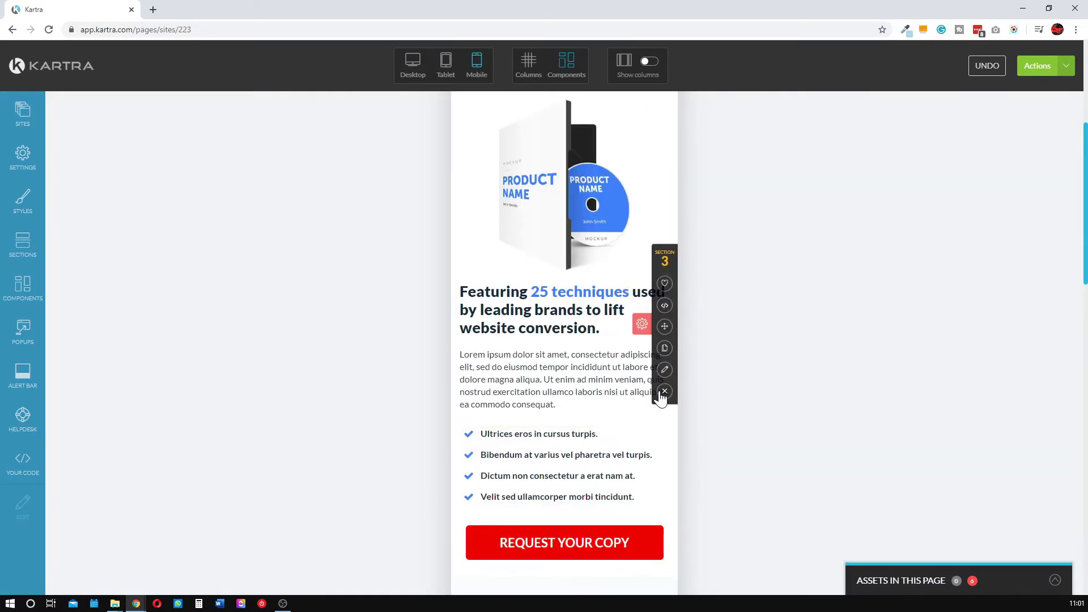
left_click(667, 393)
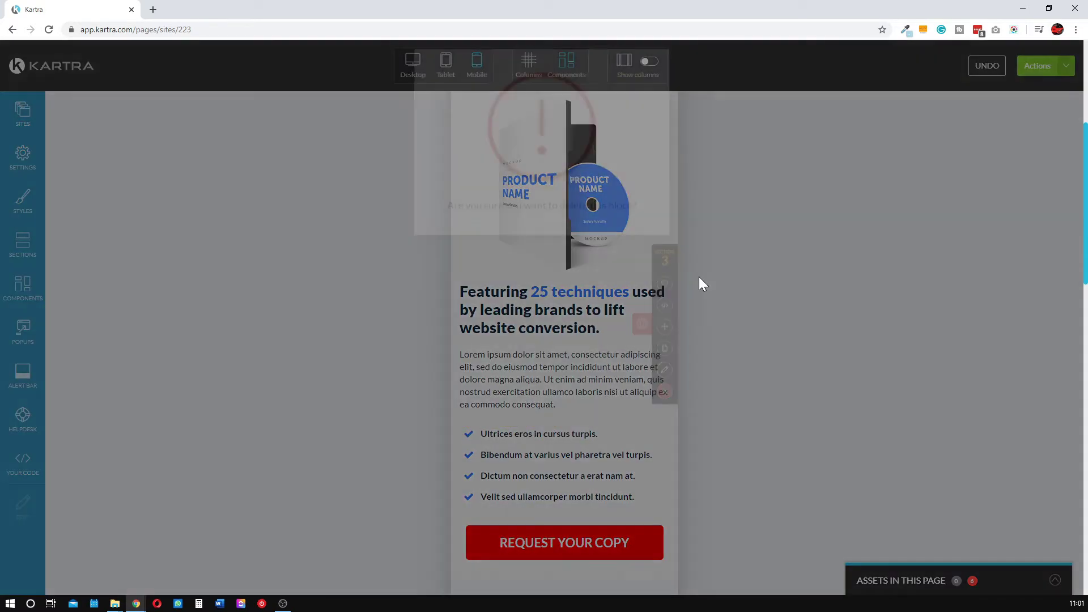
left_click(641, 85)
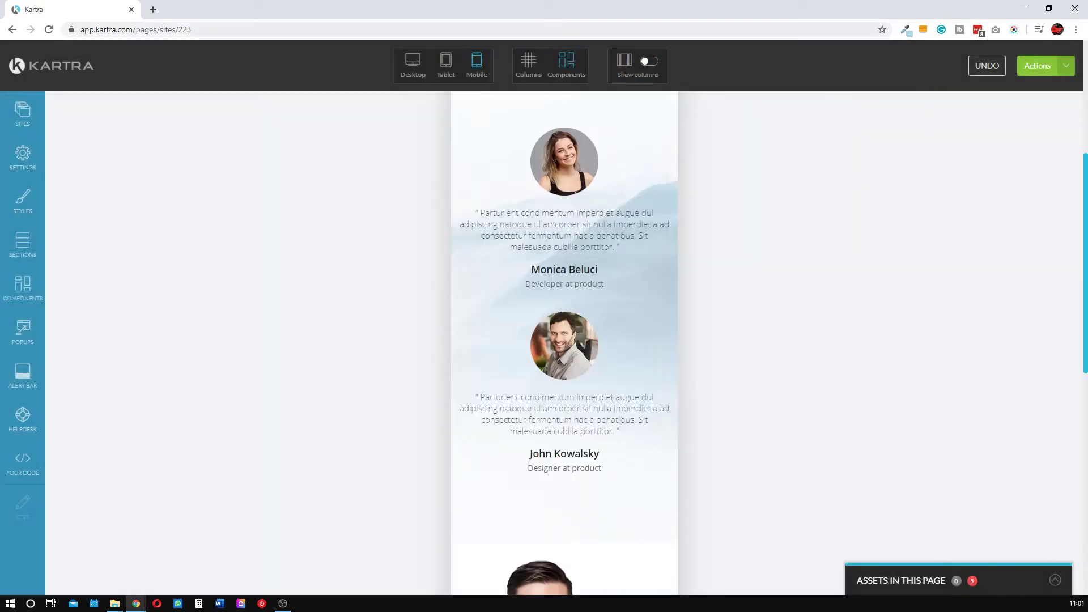
- In the desktop view, make the original product section, section 2, visible on mobile again, apply the change and close its configuration
left_click(413, 63)
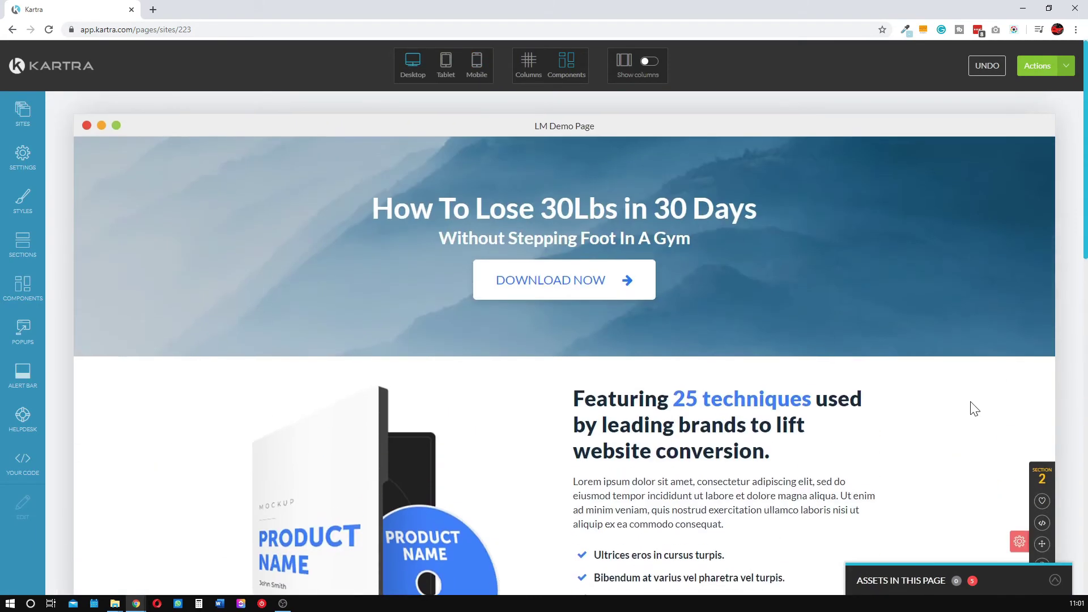
scroll(967, 406, "down", 2)
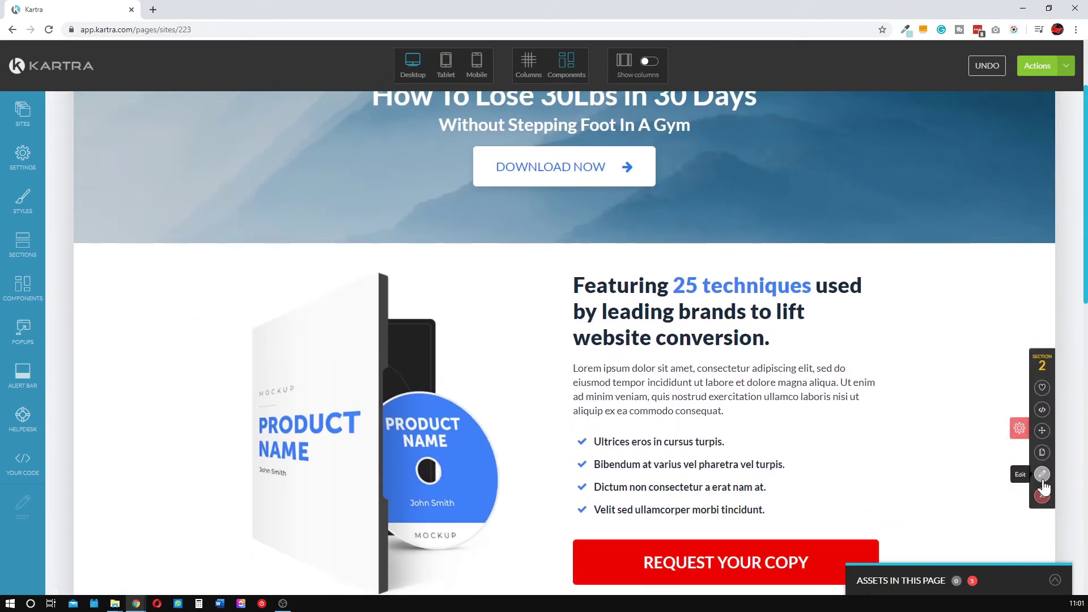
left_click(243, 144)
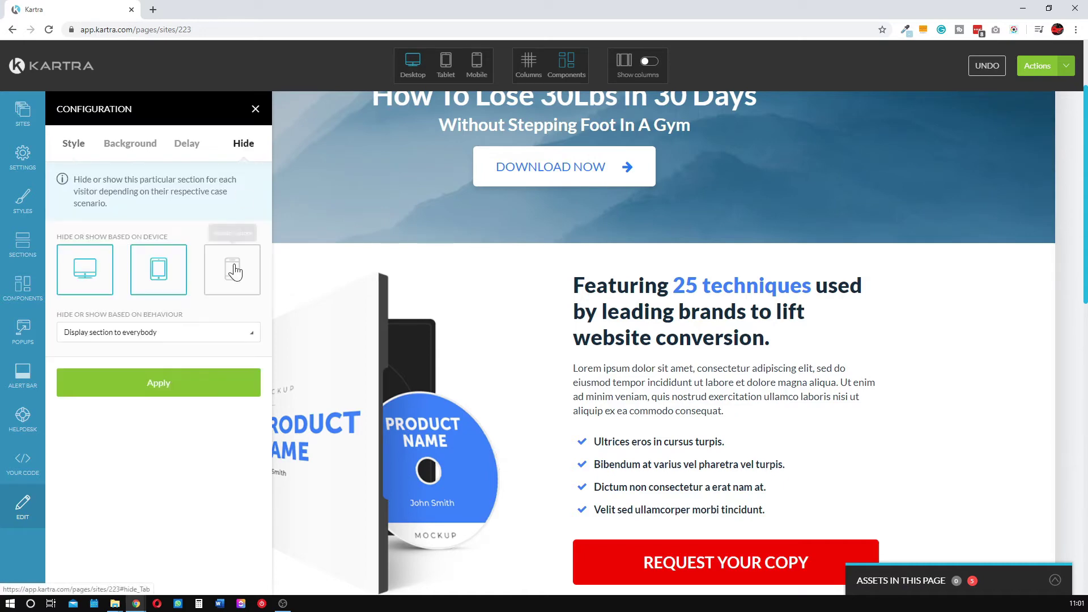
left_click(221, 387)
left_click(254, 108)
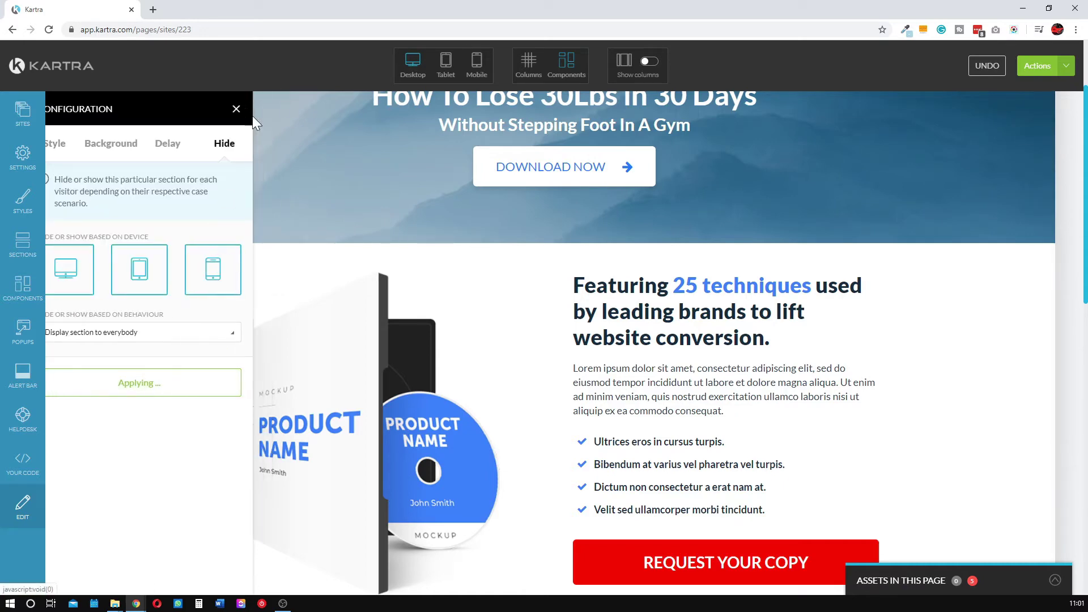
- Look over the rest of the desktop page, publish the page and close the publishing dialog
scroll(844, 346, "down", 10)
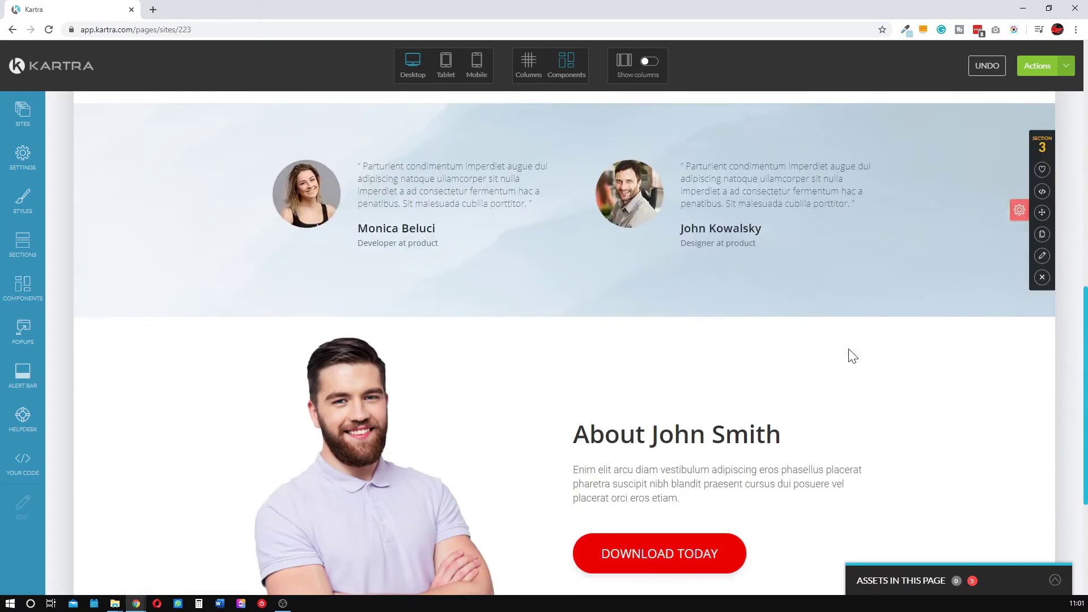
scroll(882, 454, "up", 15)
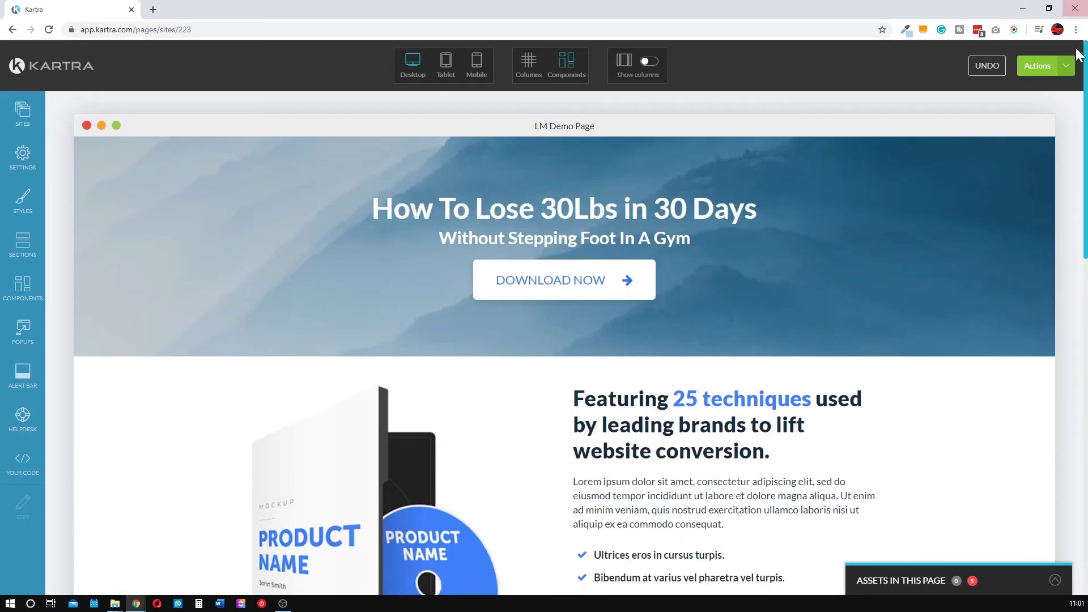
left_click(1067, 66)
left_click(992, 163)
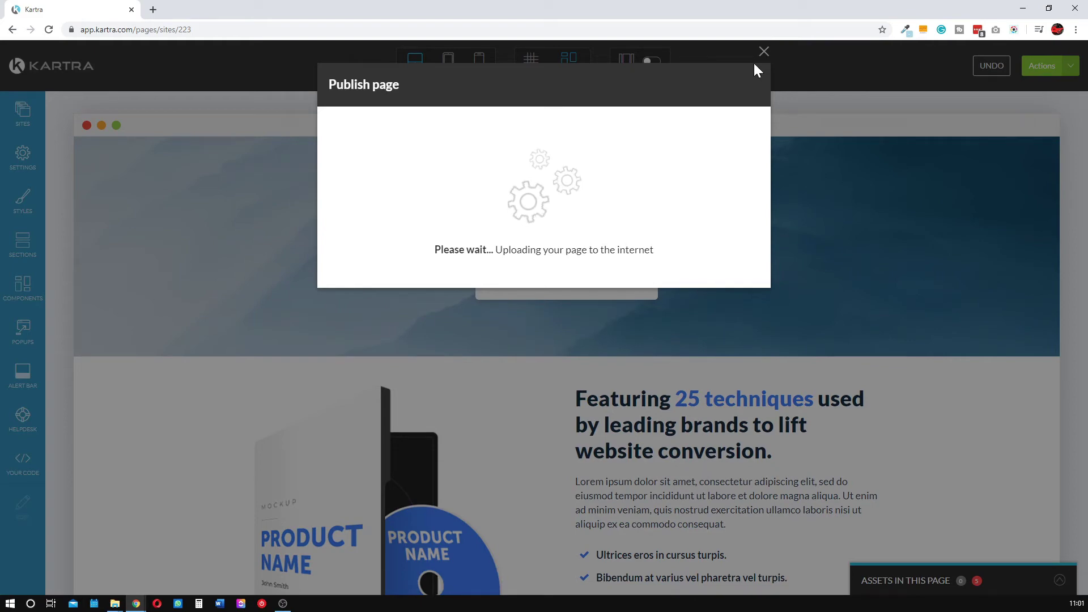
left_click(742, 85)
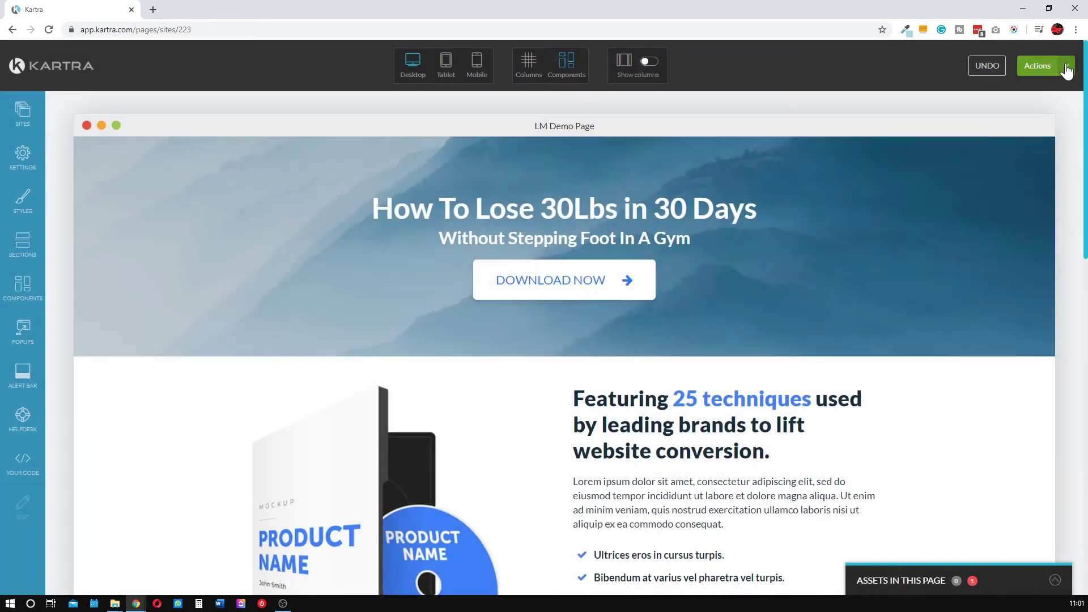
- Exit the page builder and return to the Pages dashboard
left_click(1053, 68)
left_click(1018, 188)
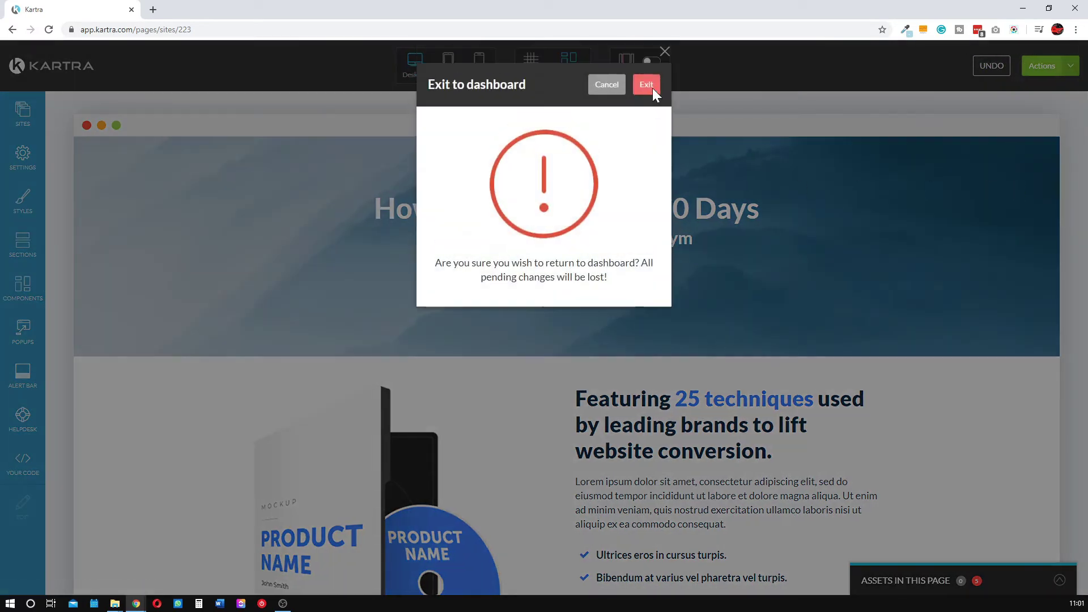
left_click(647, 86)
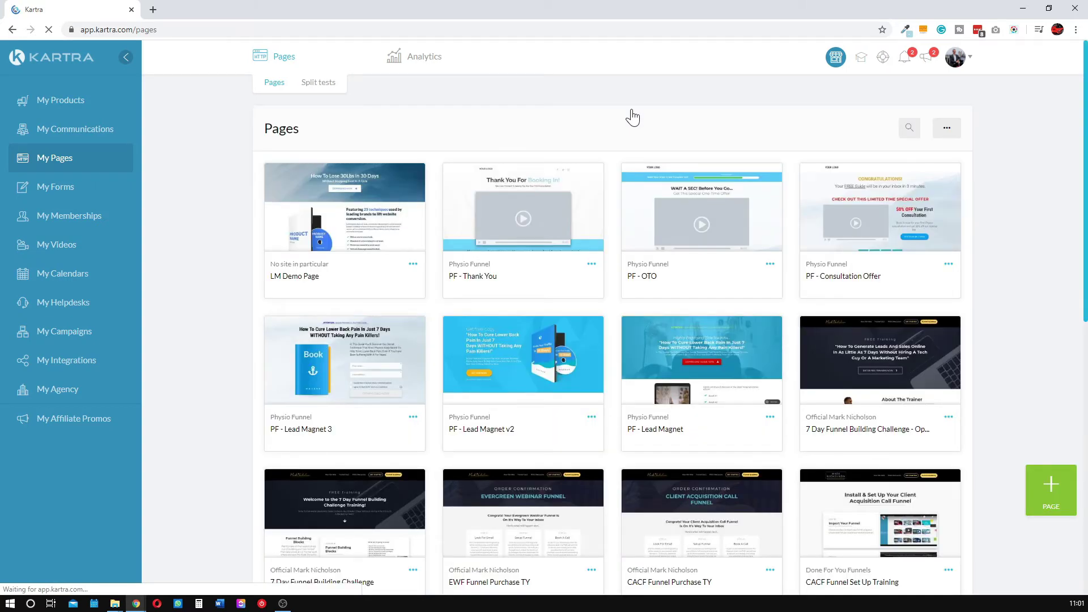
- Open the Thank You Pages templates for a new page and preview the green "Thank You for Registering!" design with the yellow product box
mouse_move(642, 170)
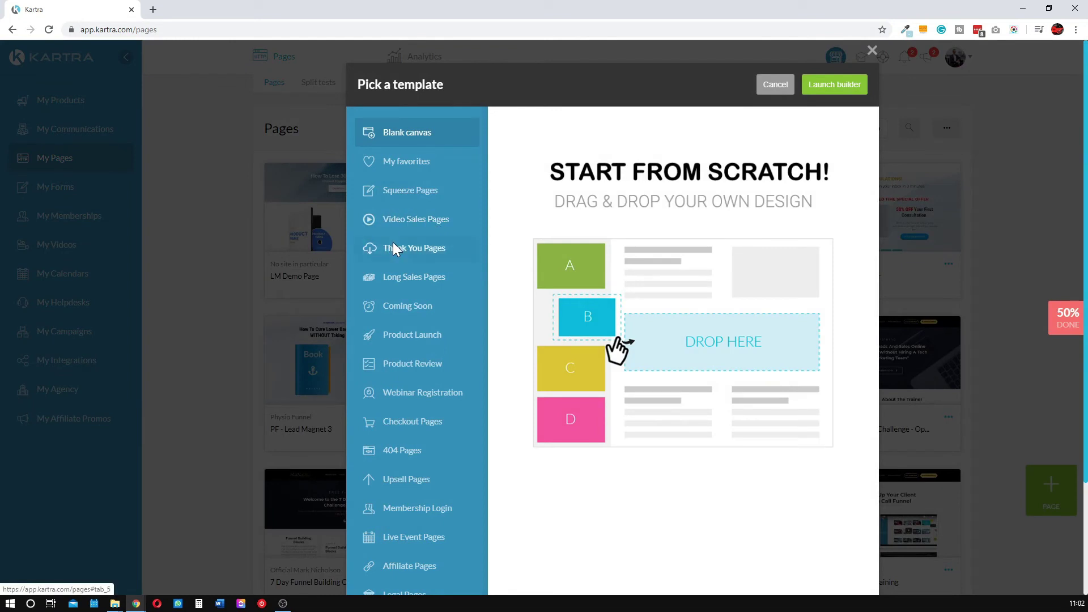
left_click(394, 249)
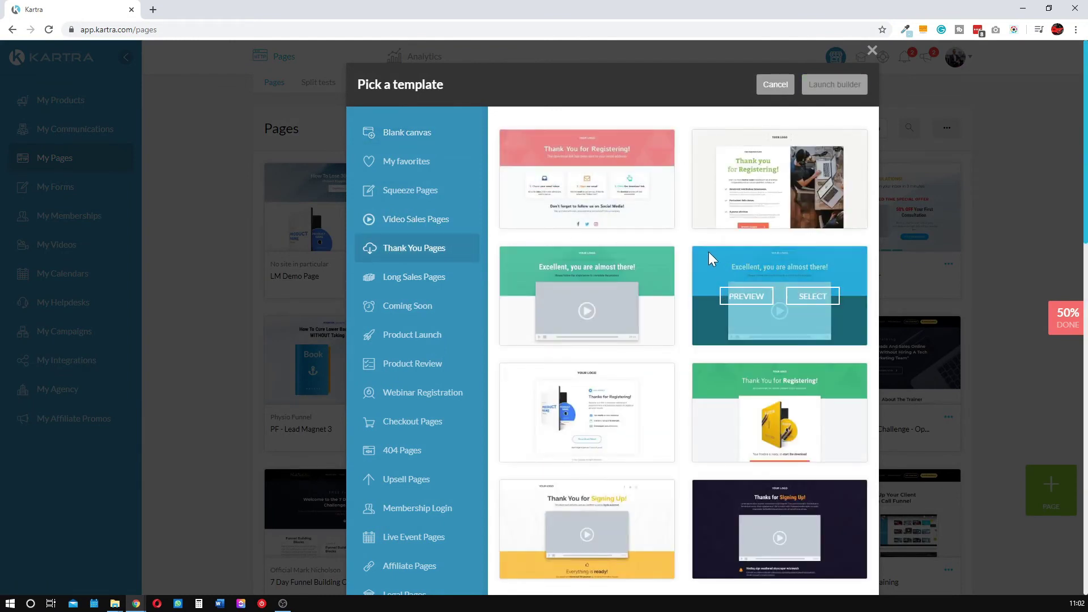
scroll(706, 261, "down", 2)
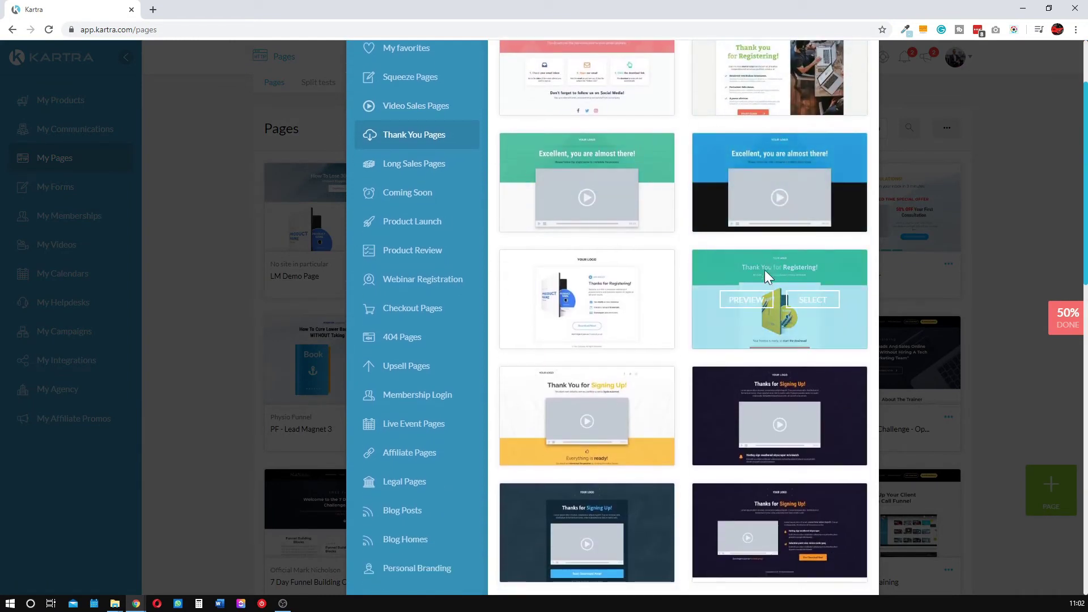
left_click(747, 298)
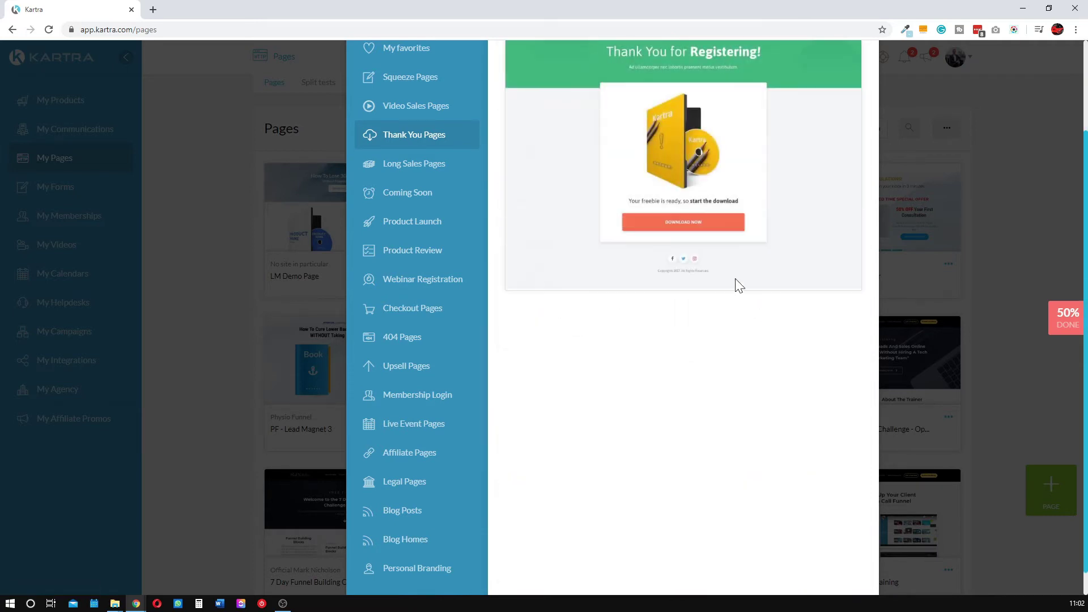
scroll(766, 227, "up", 2)
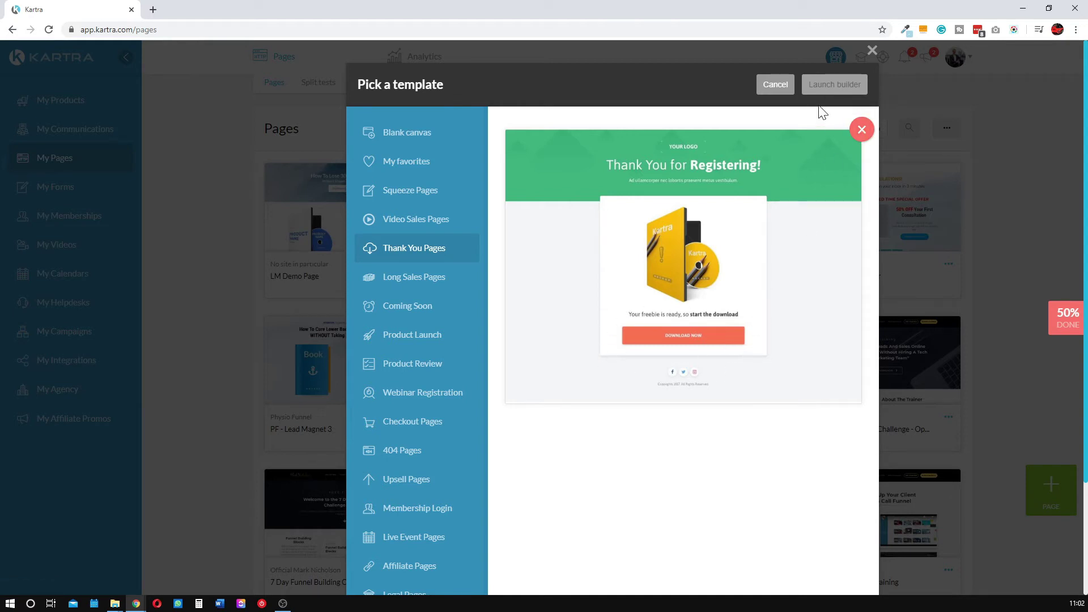
left_click(861, 129)
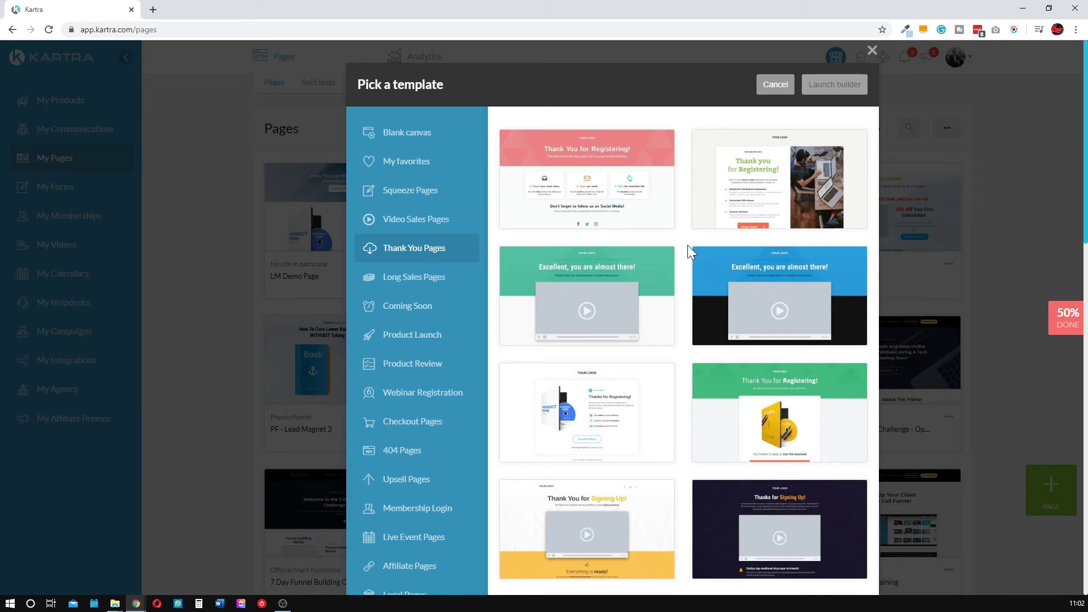
- Browse the remaining thank-you templates and select the pink "Thank You for Registering!" template with three steps for the new page
scroll(689, 246, "down", 6)
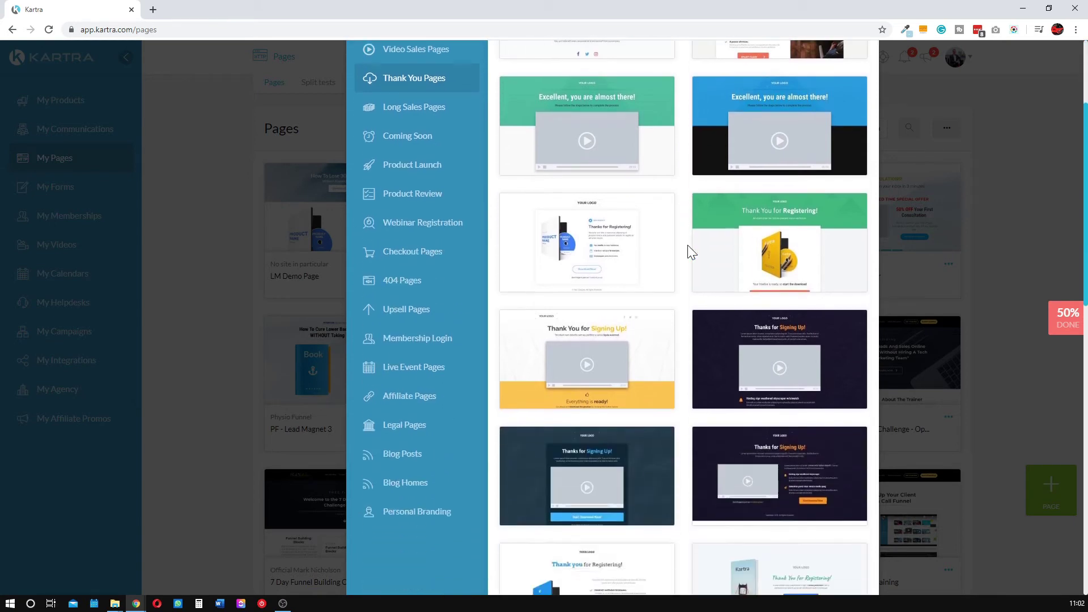
scroll(688, 249, "down", 4)
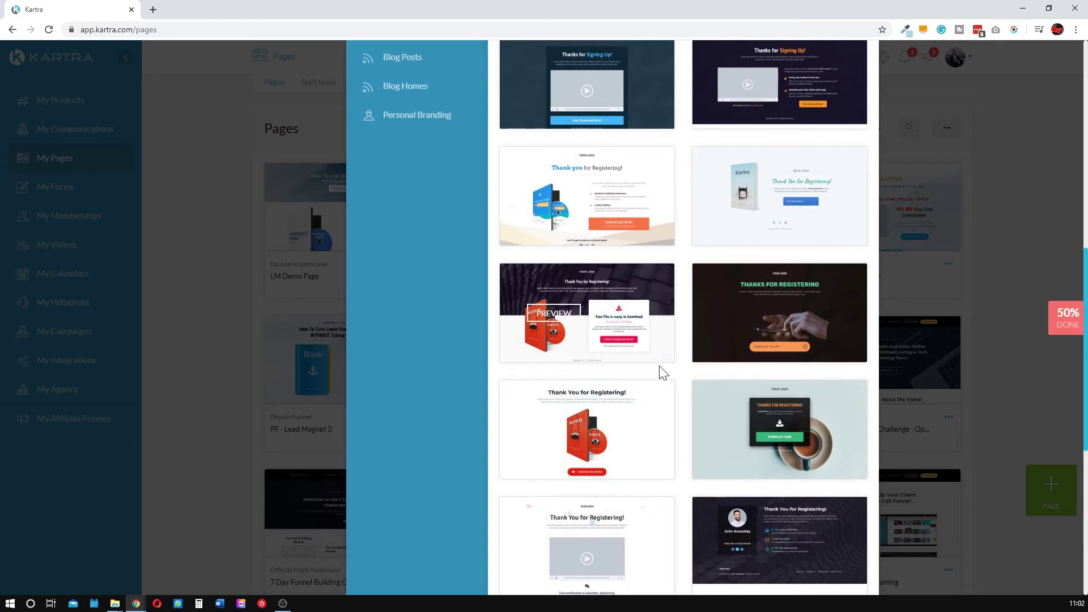
scroll(669, 379, "down", 8)
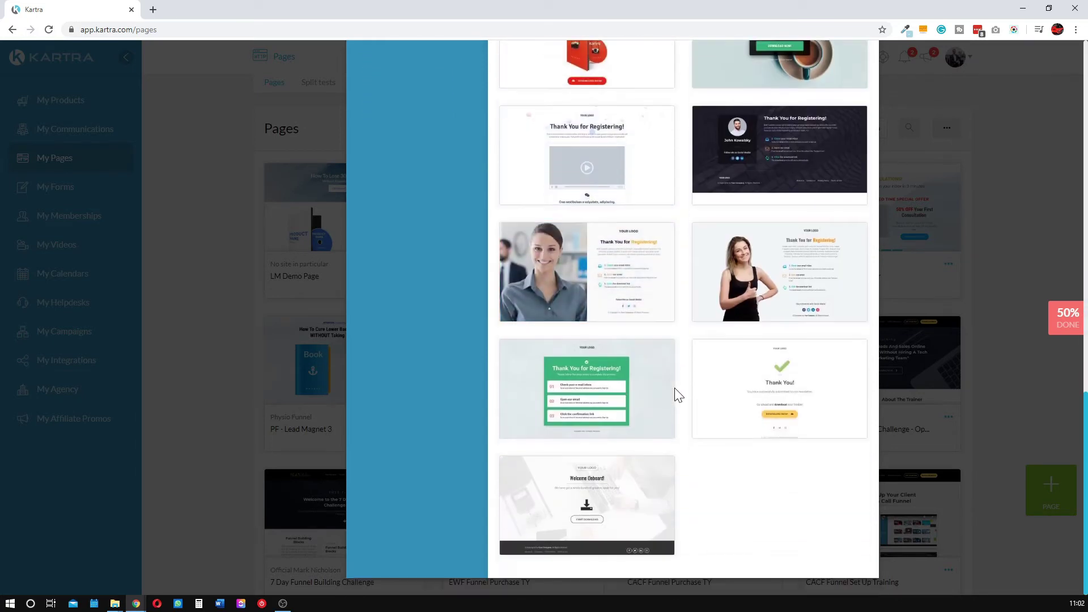
scroll(675, 388, "up", 18)
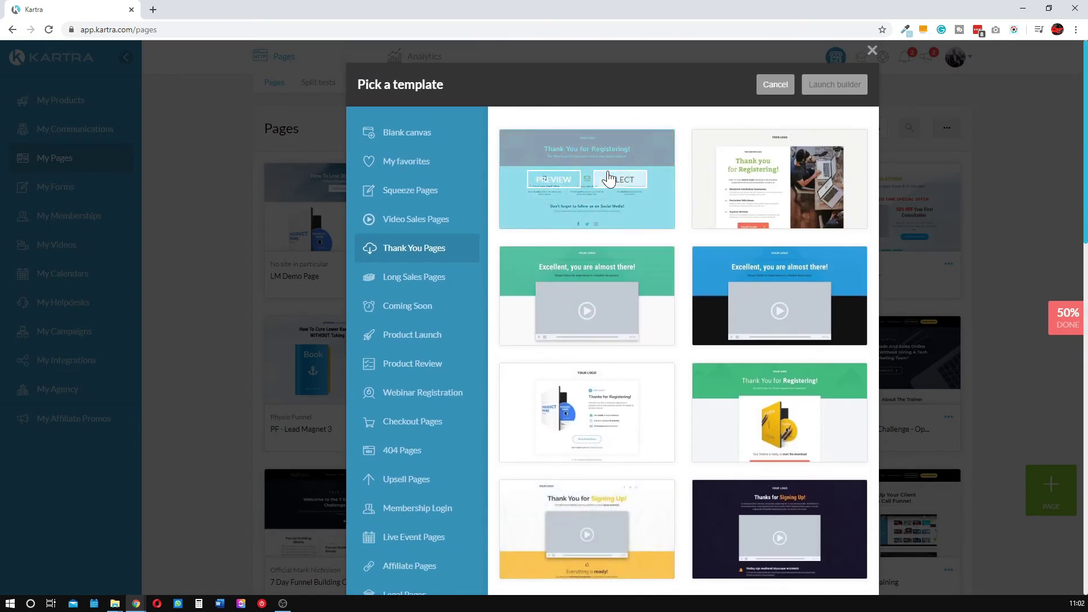
left_click(620, 179)
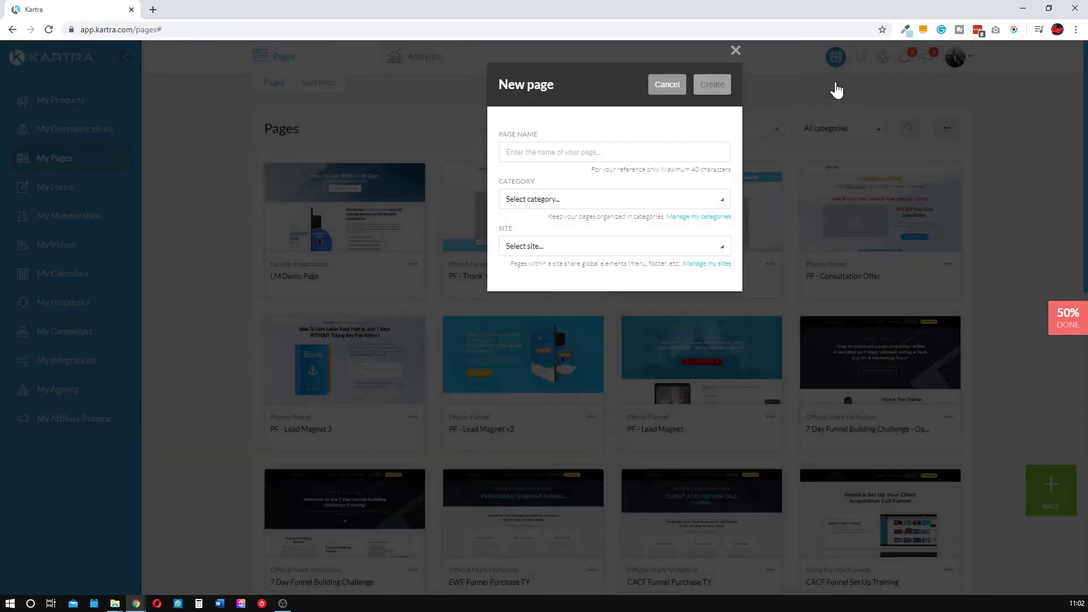
- Create the page as "LM TY Page" with no category and no site in particular, and look over its template content
left_click(643, 150)
type("LM TY Page")
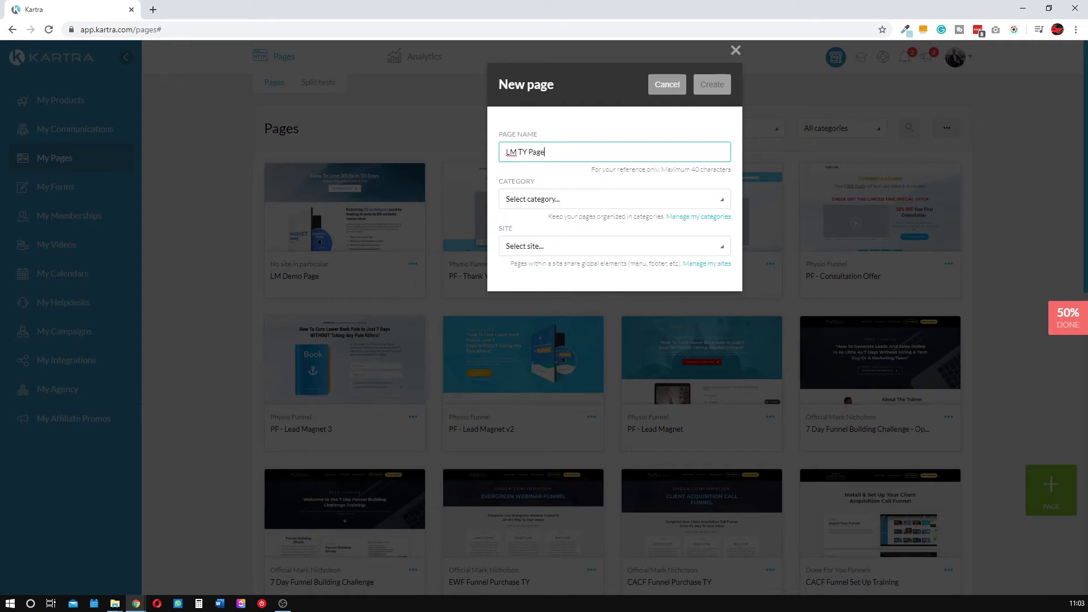
left_click(574, 201)
left_click(570, 242)
left_click(567, 248)
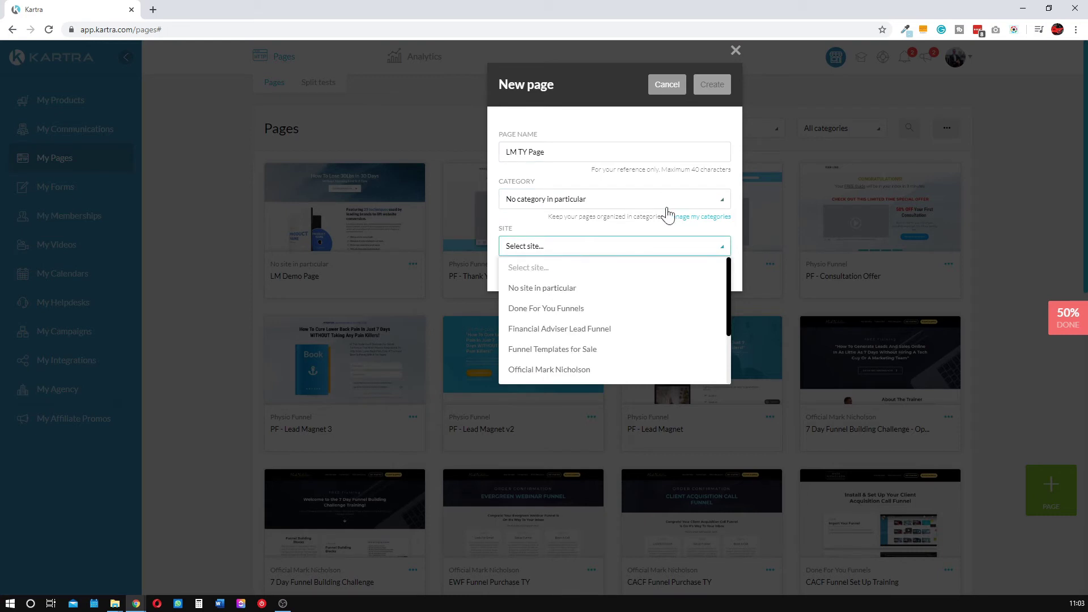
left_click(575, 286)
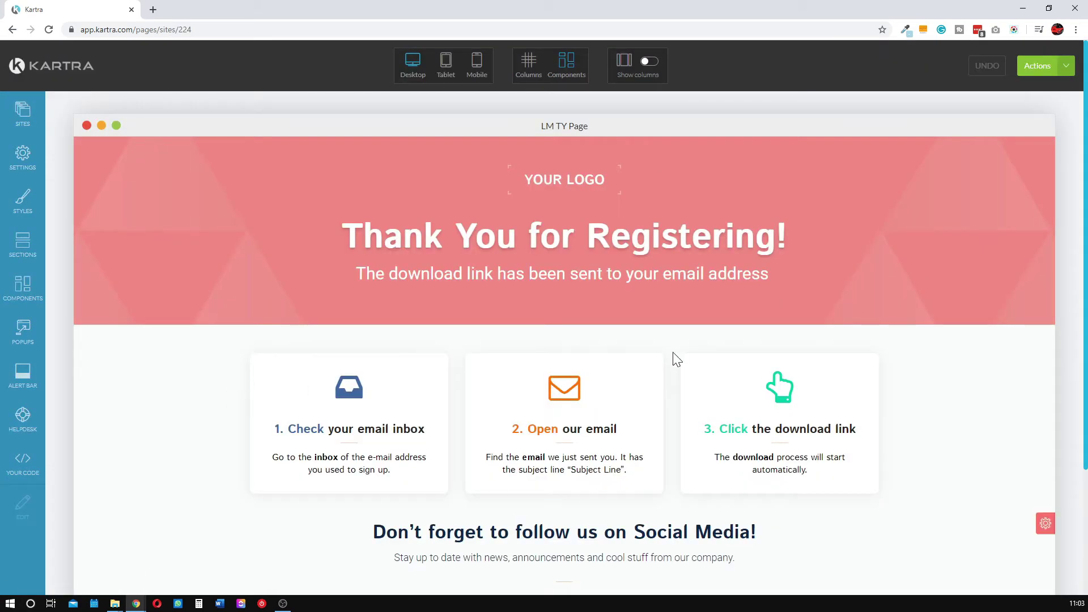
mouse_move(731, 409)
scroll(728, 411, "down", 3)
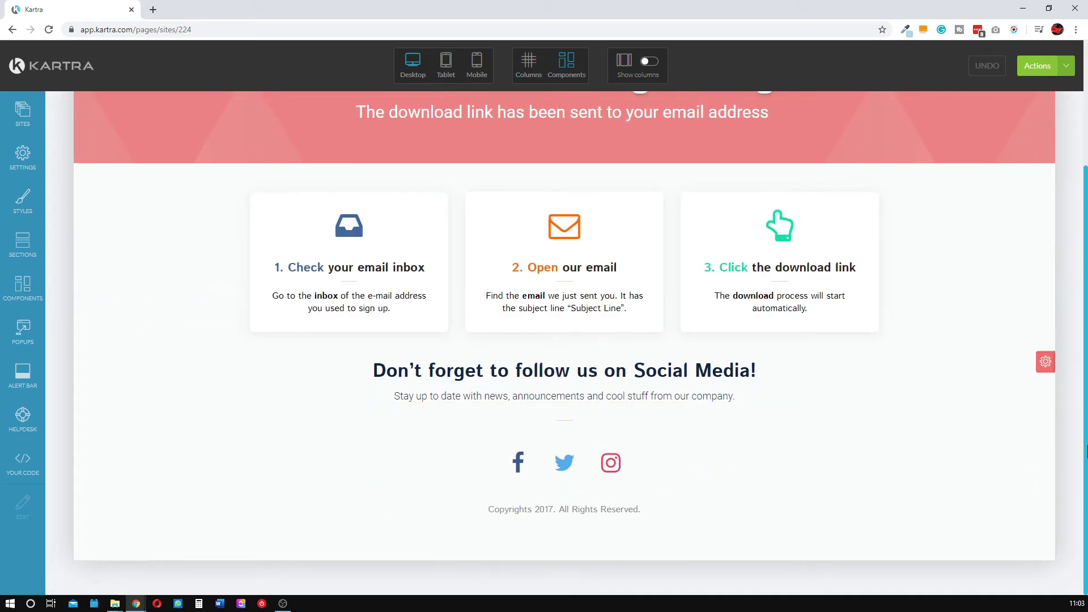
- Examine the thank-you template's header, three instruction cards and social media section
scroll(698, 413, "up", 3)
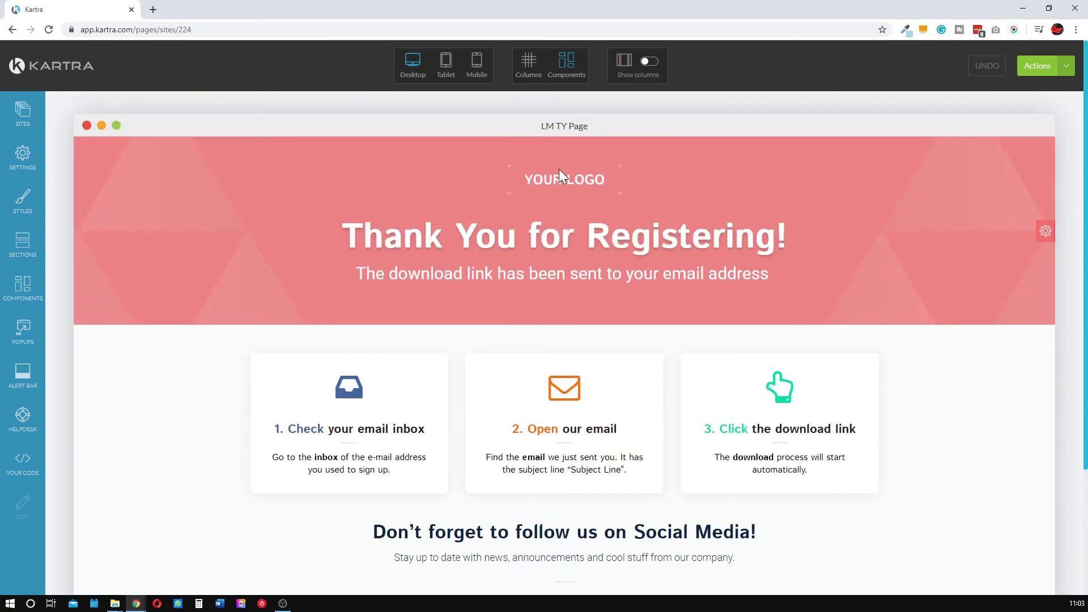
mouse_move(565, 227)
scroll(601, 320, "down", 2)
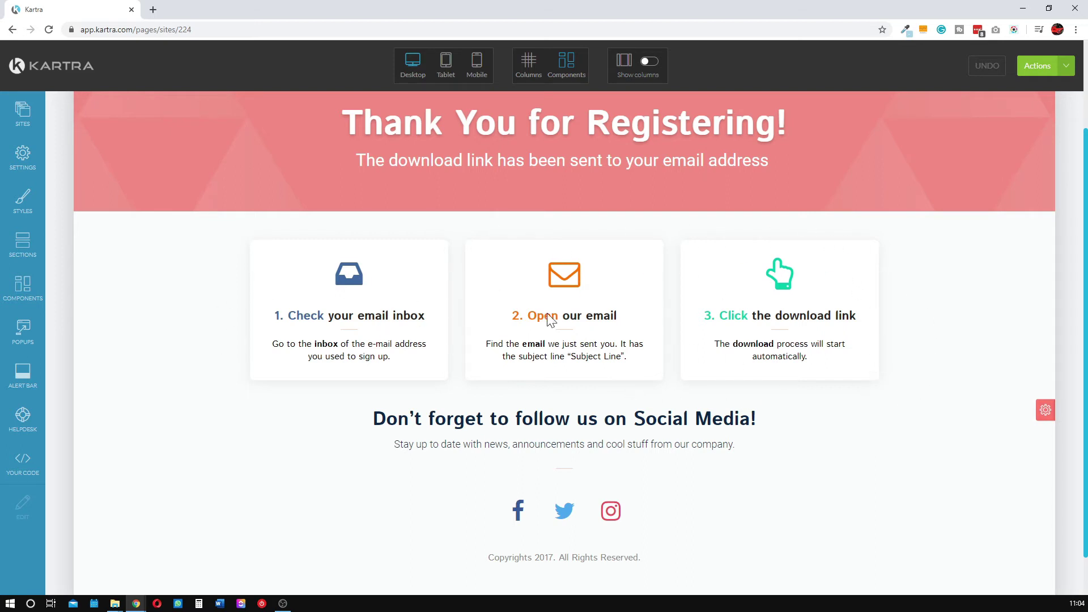
left_click(833, 301)
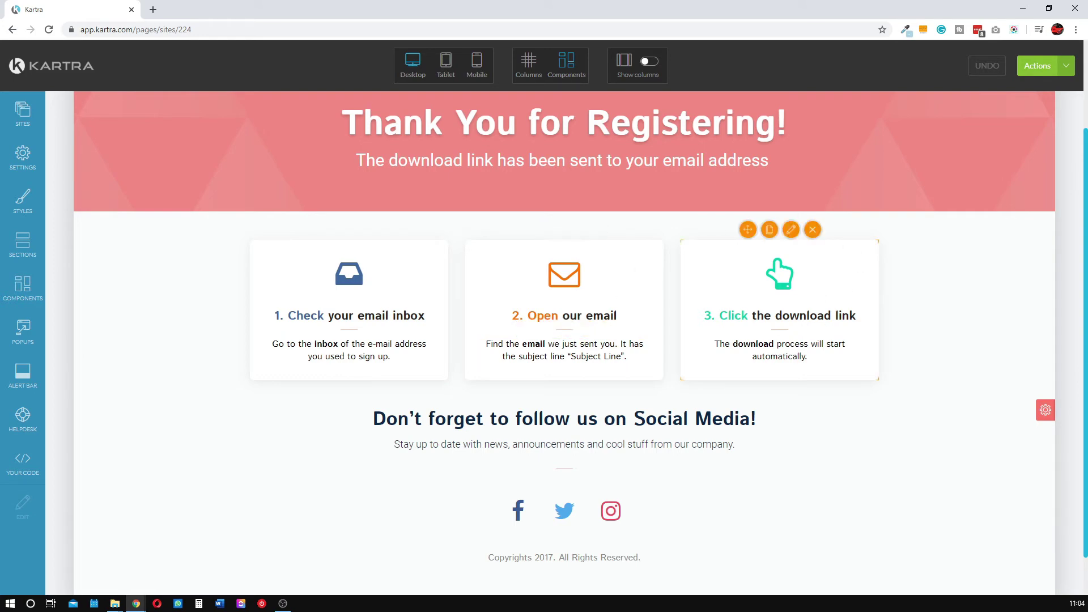
scroll(1030, 223, "up", 2)
scroll(600, 325, "down", 3)
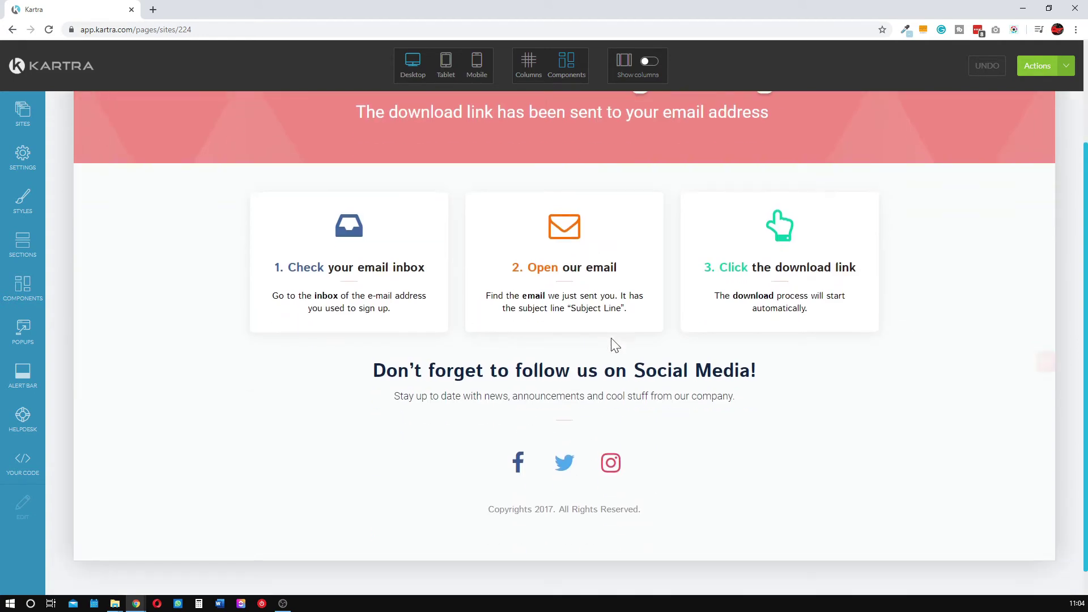
left_click(357, 378)
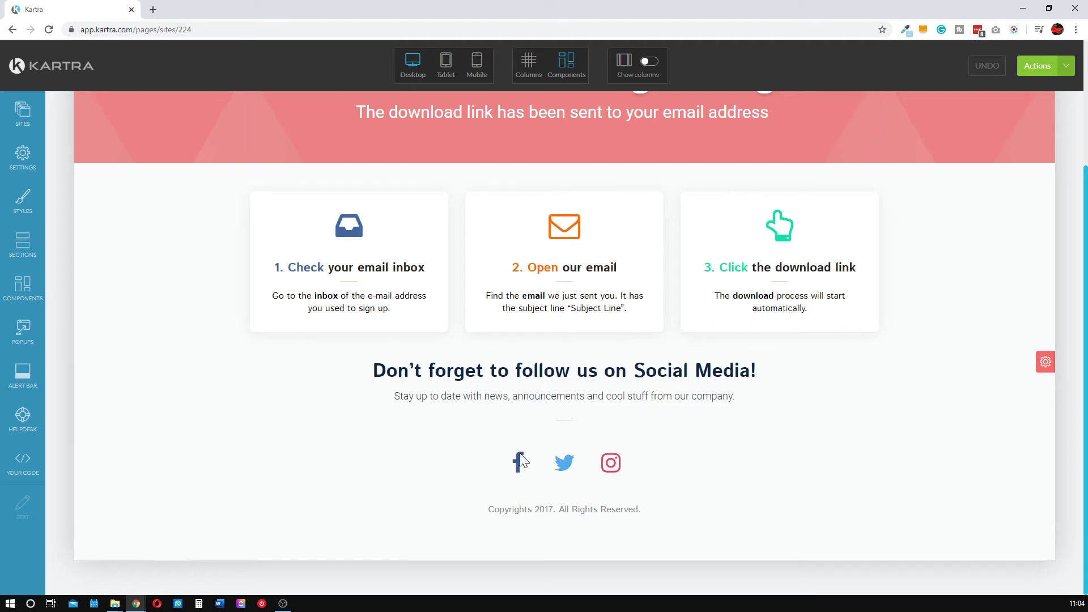
mouse_move(521, 465)
mouse_move(736, 448)
mouse_move(323, 289)
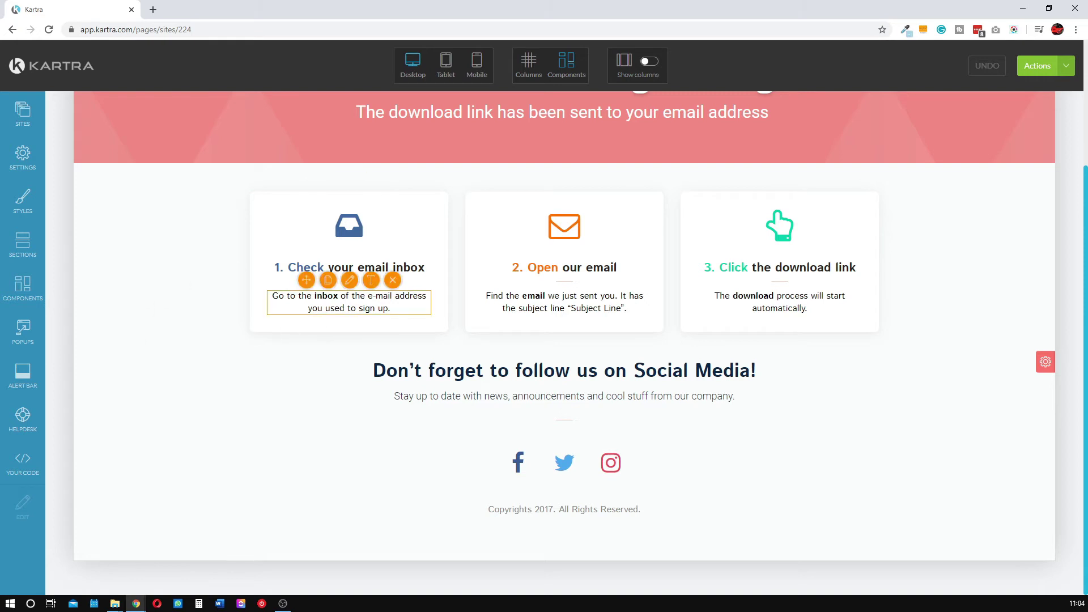
- Review the instruction cards' wording, including the email subject line text, and the social media follow section beneath them
left_click_drag(567, 309, 638, 316)
left_click(386, 241)
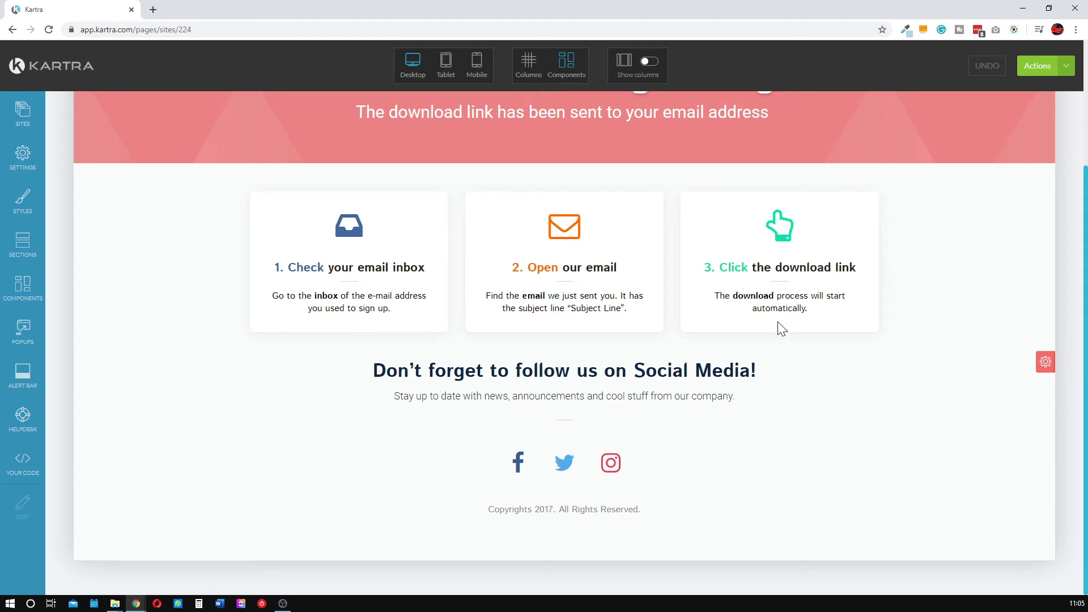
mouse_move(781, 329)
scroll(783, 340, "up", 2)
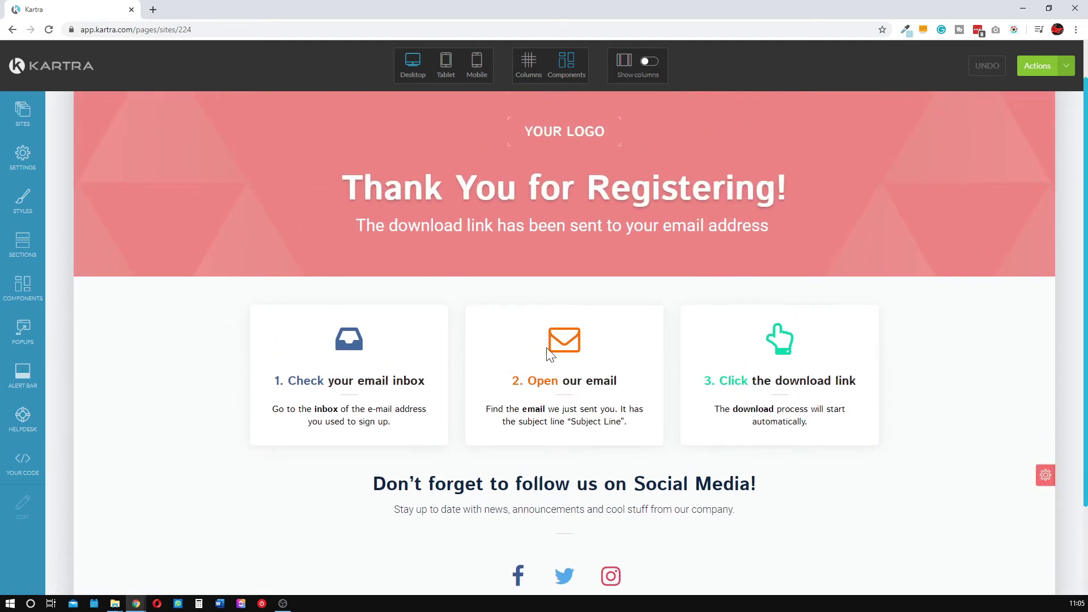
scroll(697, 267, "up", 1)
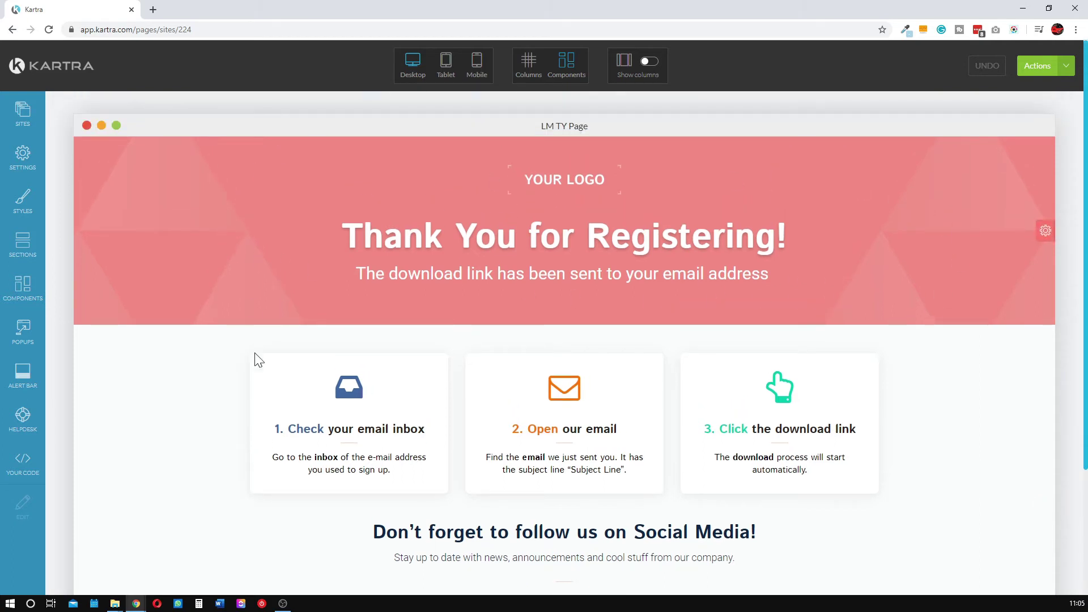
scroll(207, 297, "down", 3)
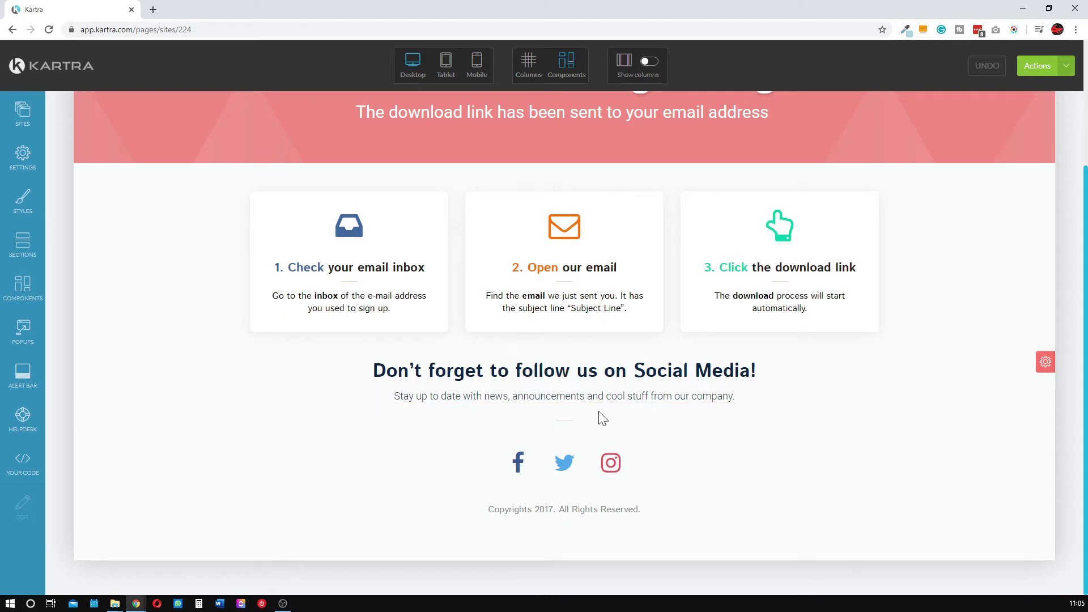
mouse_move(588, 449)
mouse_move(355, 398)
- Set the header section's background color to cyan, rgb(38, 220, 248), and apply it
scroll(870, 418, "up", 3)
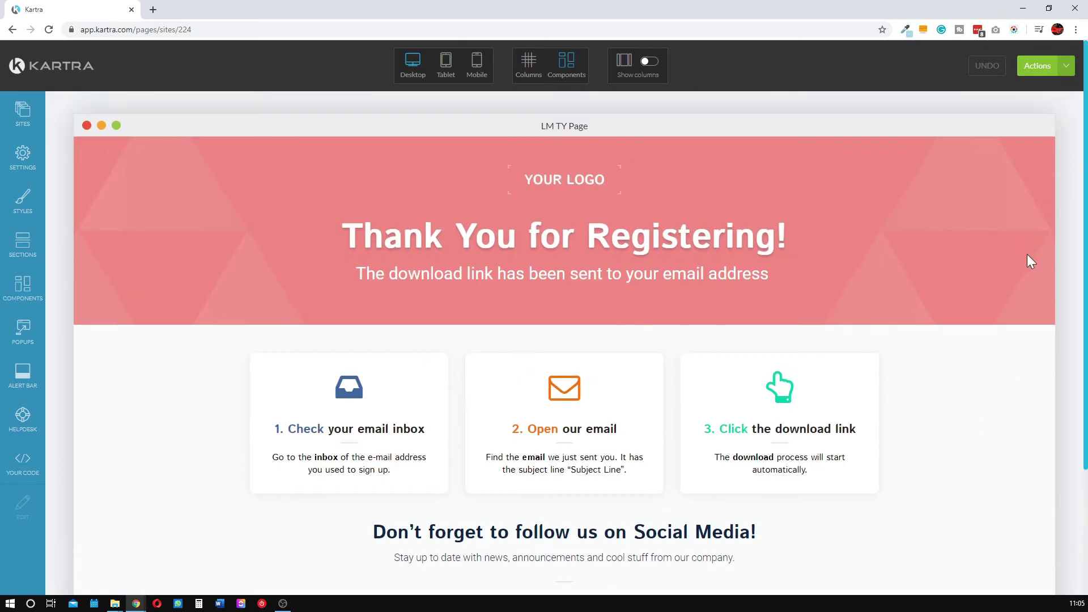
left_click(1042, 233)
left_click(1020, 231)
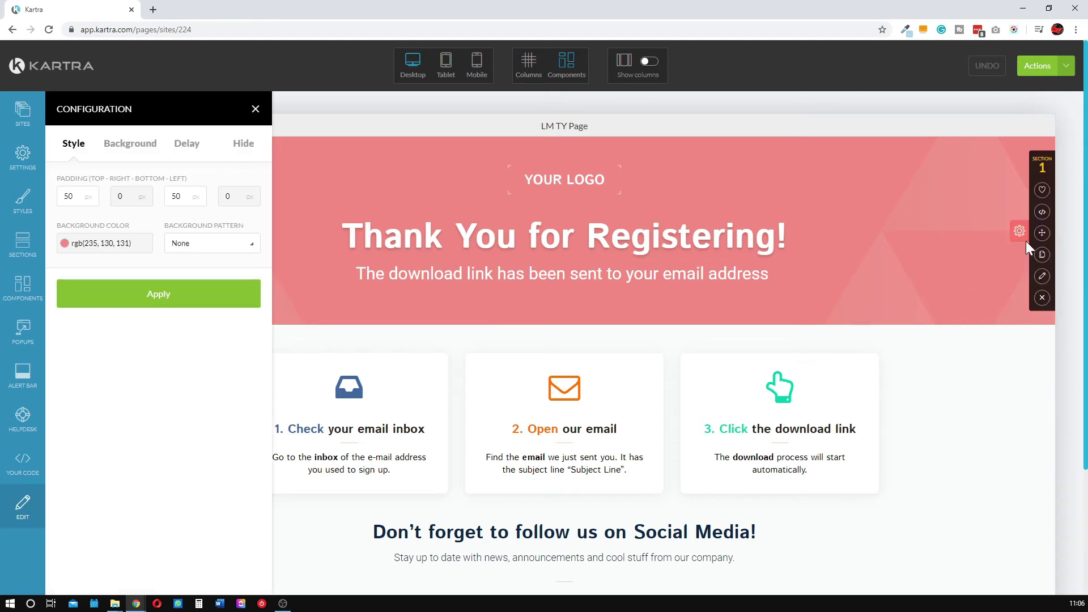
left_click(114, 247)
left_click(158, 307)
left_click(132, 256)
left_click(201, 300)
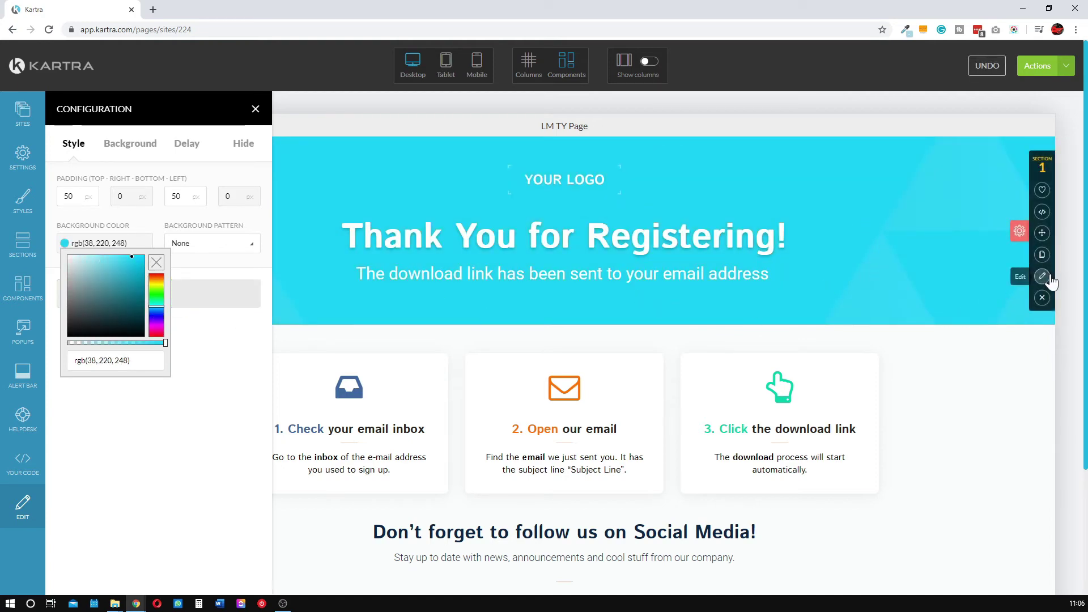
- Replace the header section's background image with the blue misty mountain picture from the image library and apply it
left_click(1043, 278)
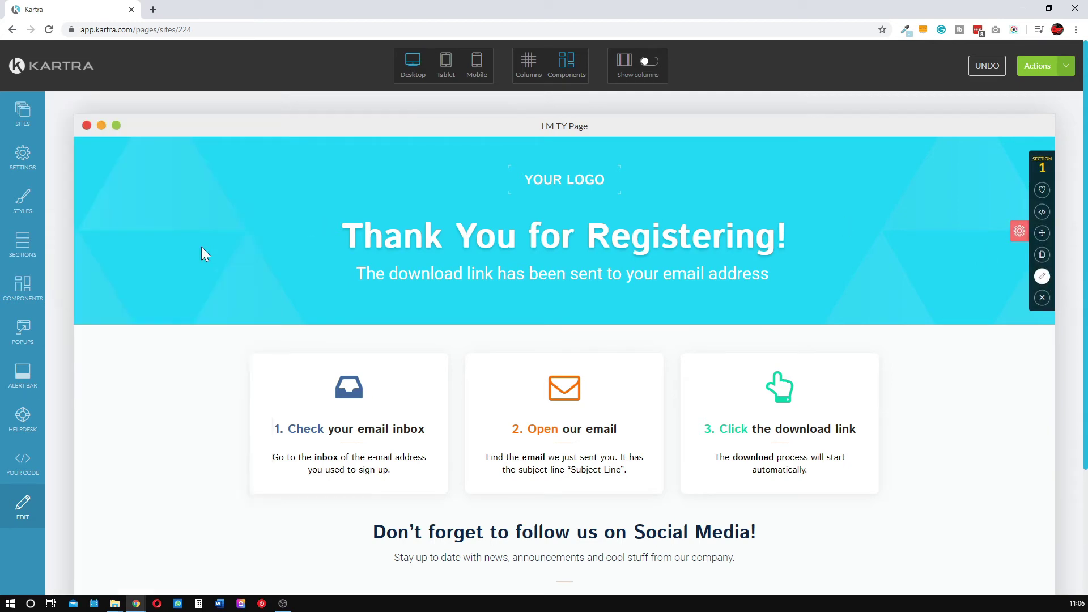
left_click(129, 145)
left_click(119, 305)
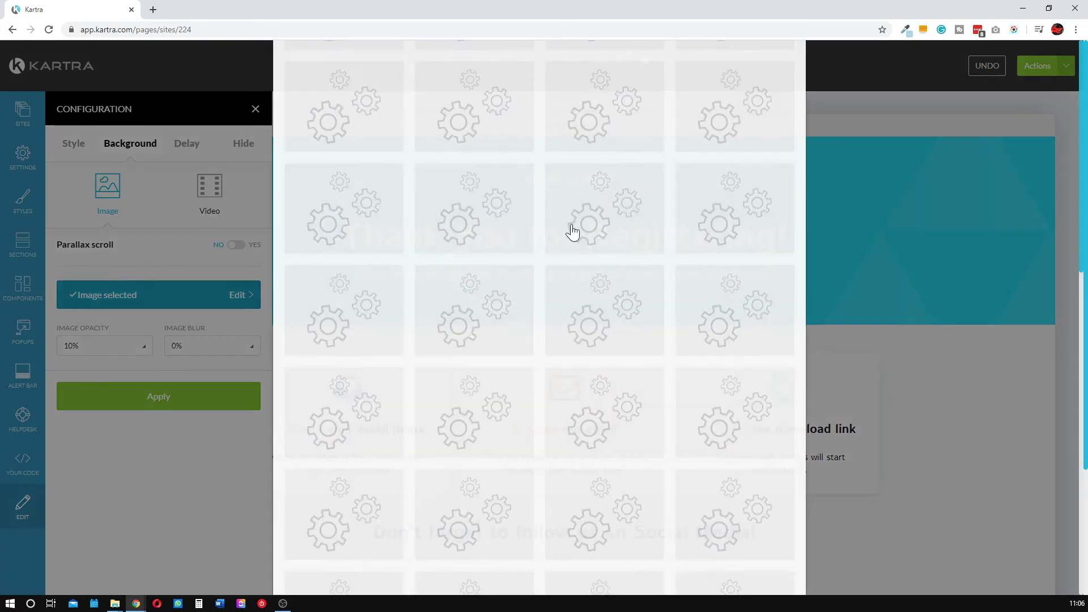
left_click(469, 333)
left_click(772, 88)
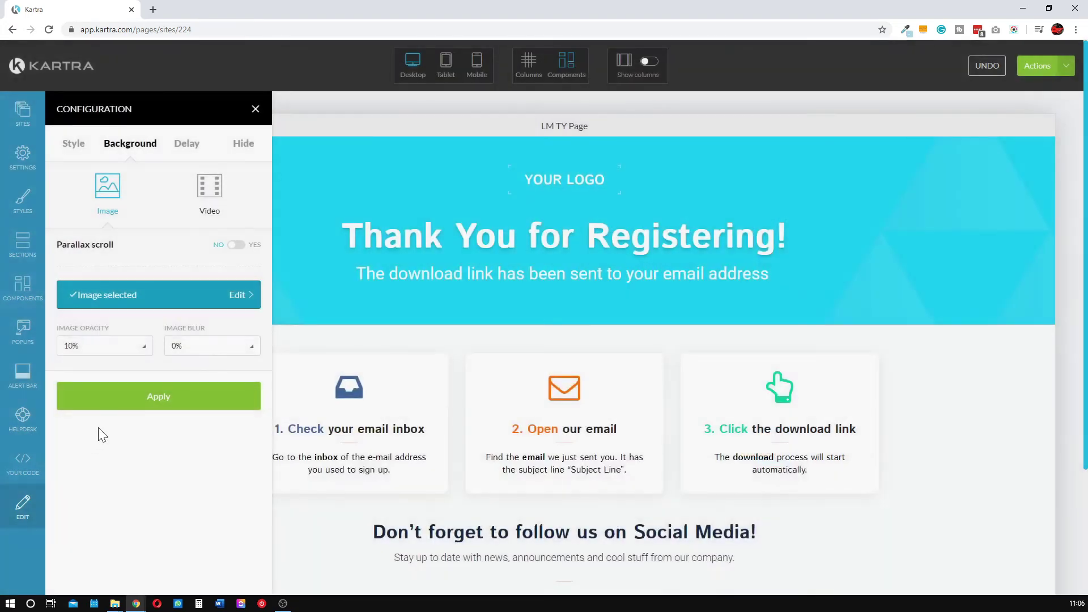
left_click(158, 394)
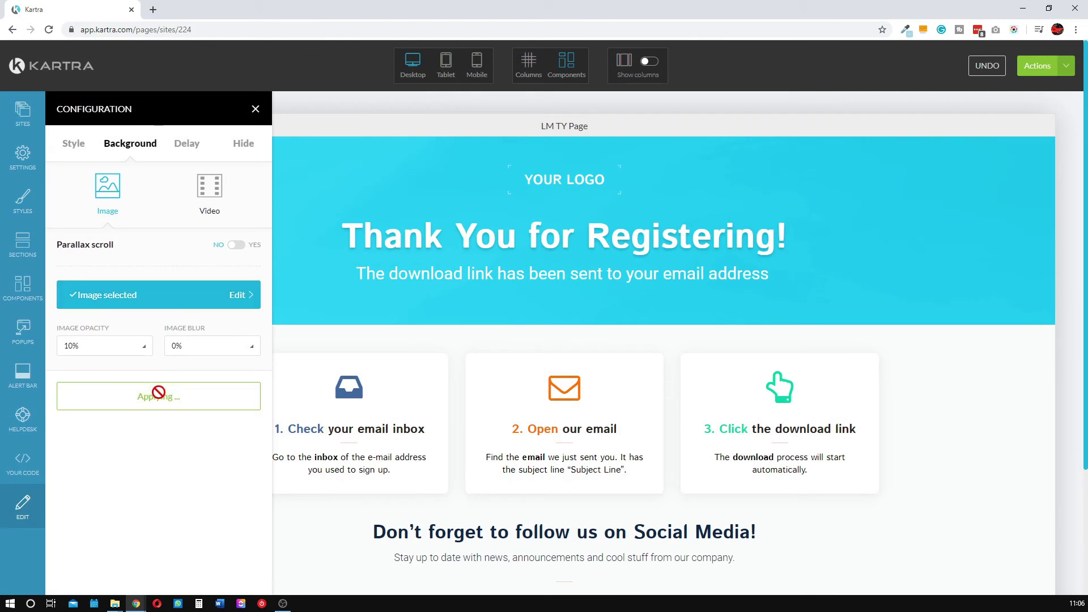
- Set the header section's background color to black, rgb(0, 0, 0), and apply it
left_click(75, 149)
left_click(89, 244)
left_click_drag(97, 335, 65, 344)
left_click(201, 296)
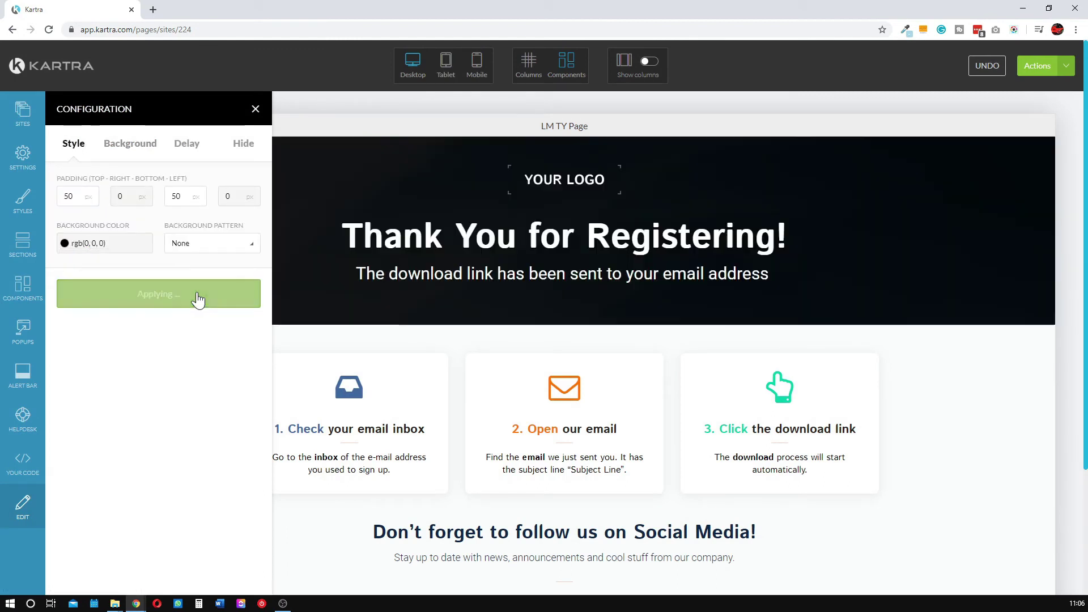
- Set the header background image's opacity to 90%, apply it and close the section configuration
left_click(132, 148)
left_click(121, 347)
scroll(116, 410, "down", 2)
left_click(74, 469)
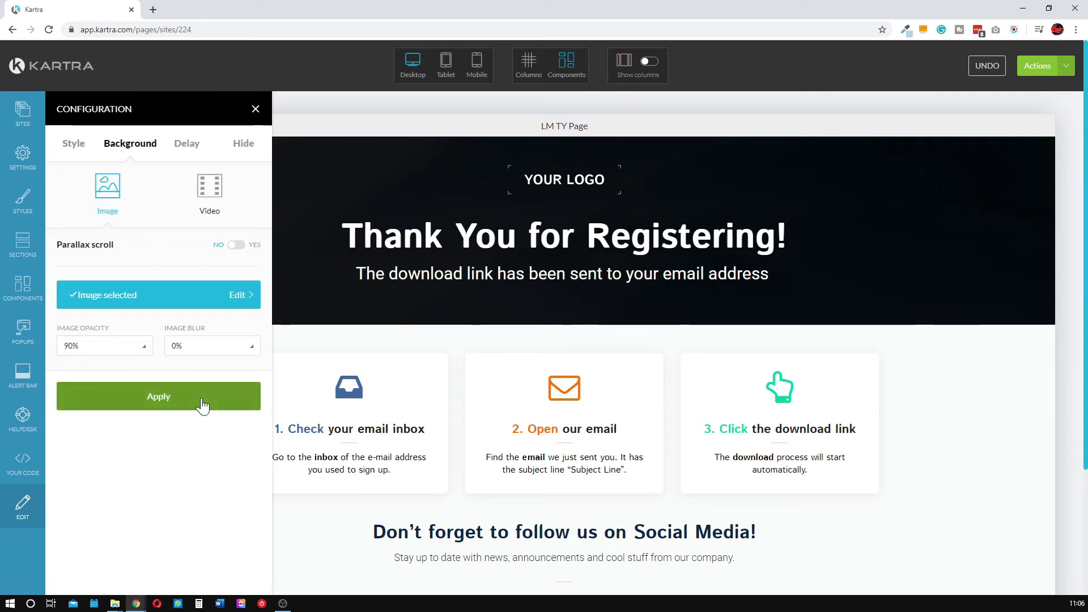
left_click(206, 403)
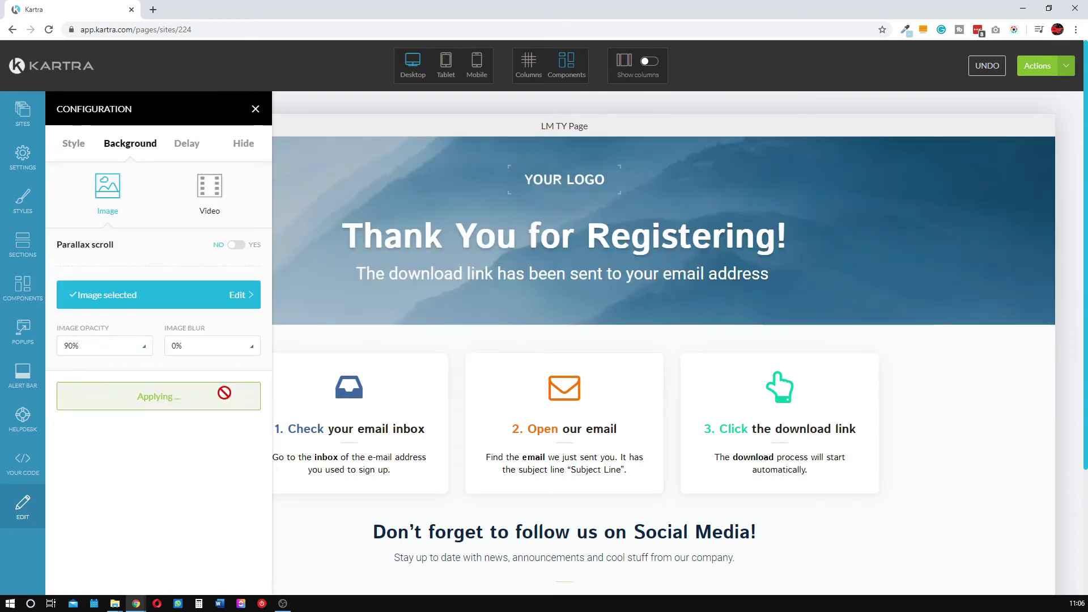
left_click(254, 110)
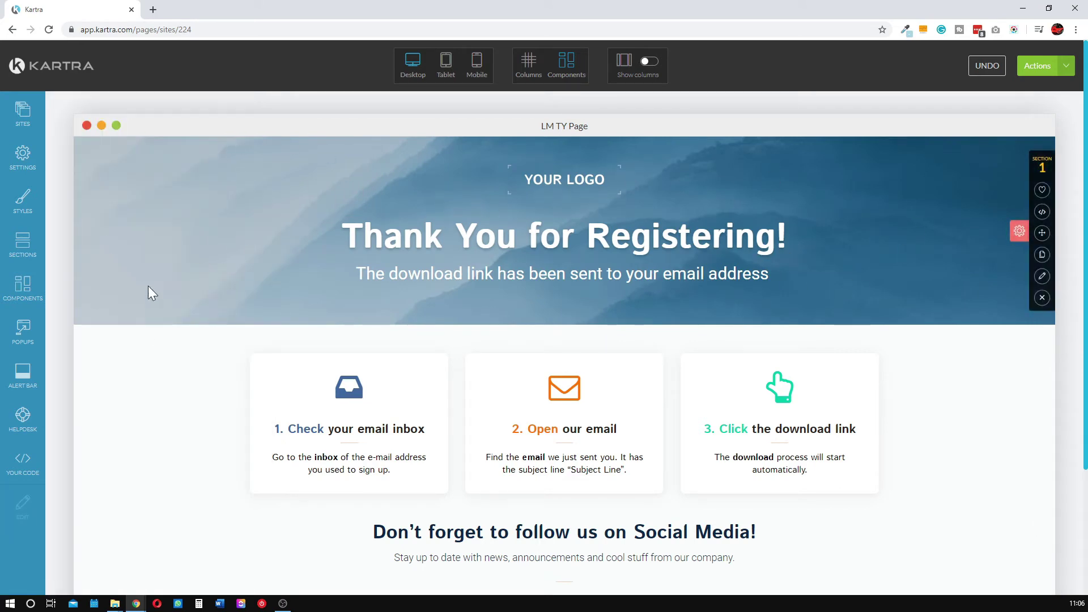
- Browse the Content block templates for sections that could be added to the thank-you page, such as video blocks
scroll(782, 406, "down", 3)
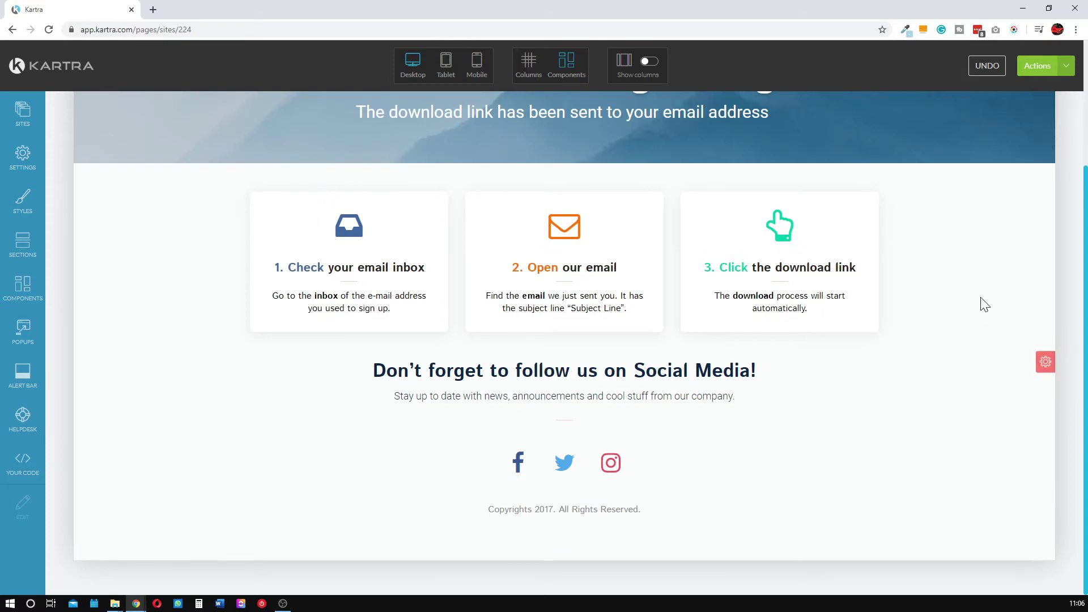
scroll(440, 112, "up", 2)
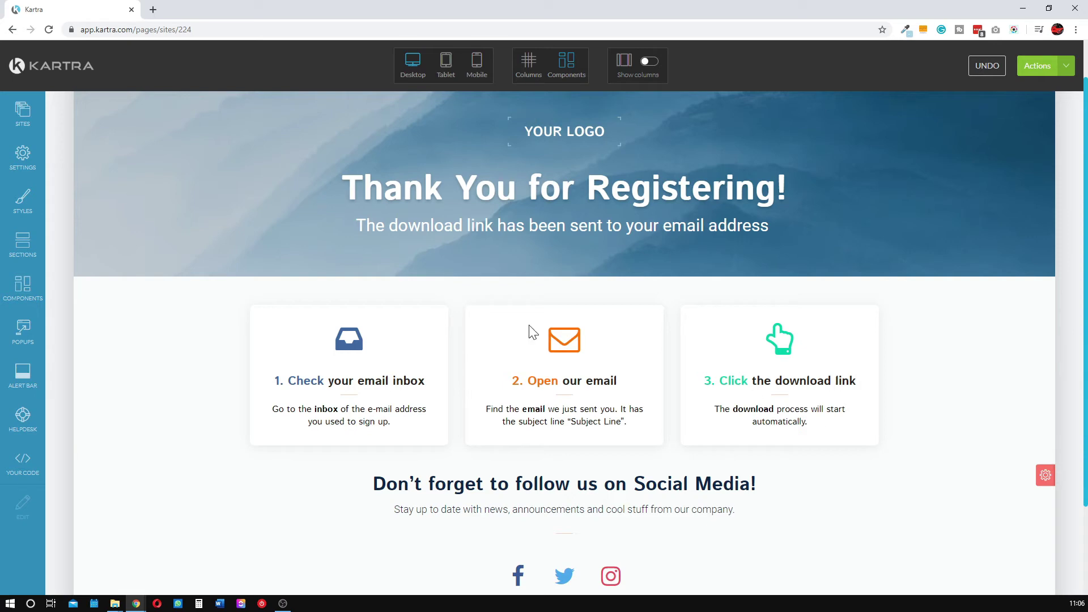
left_click(23, 251)
left_click(185, 338)
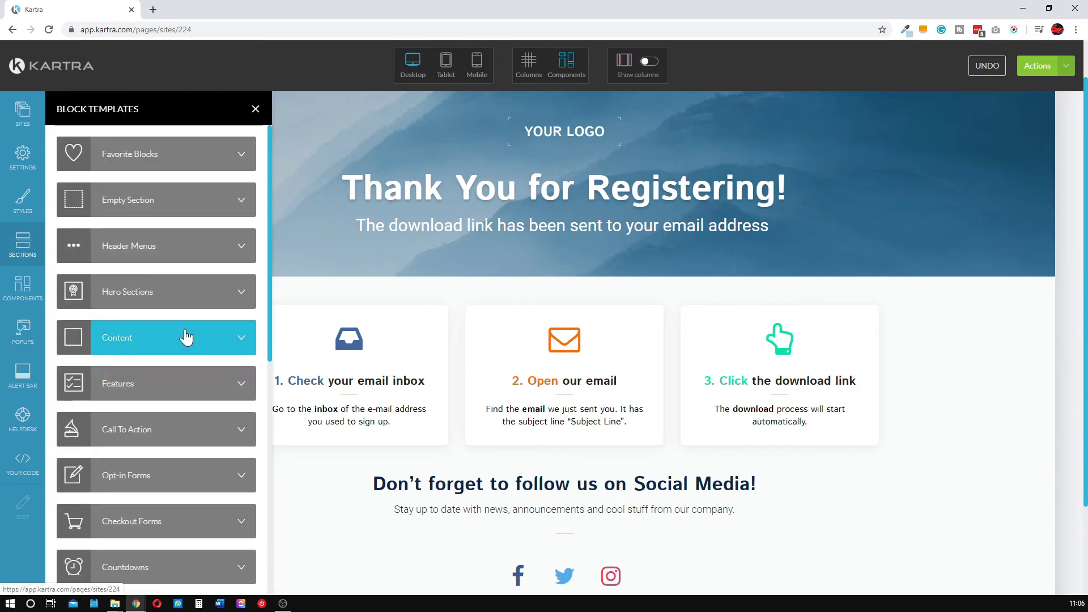
left_click(228, 347)
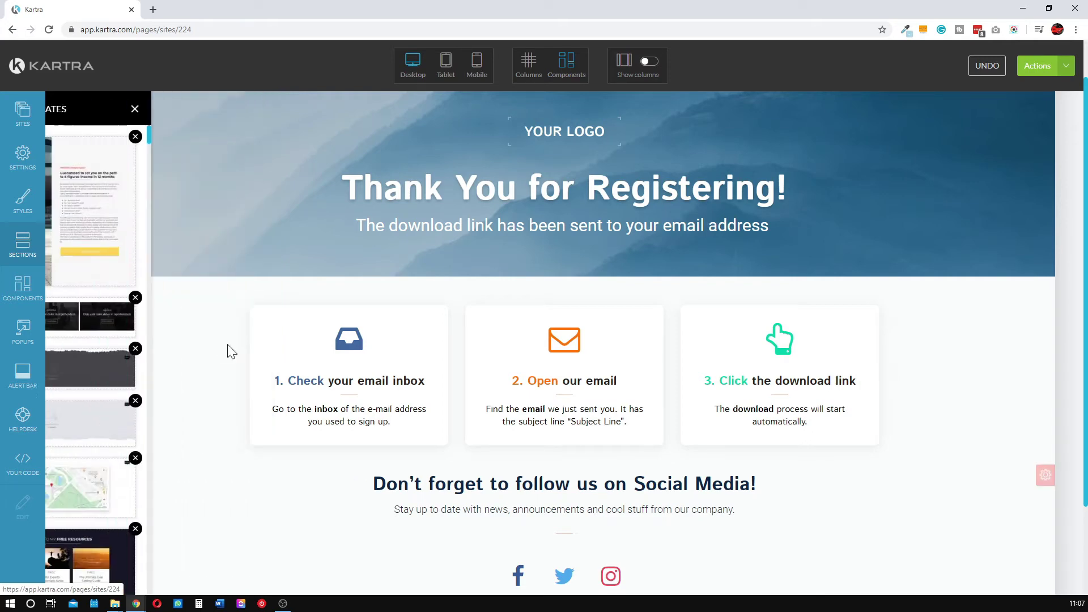
scroll(187, 266, "down", 10)
scroll(188, 279, "down", 10)
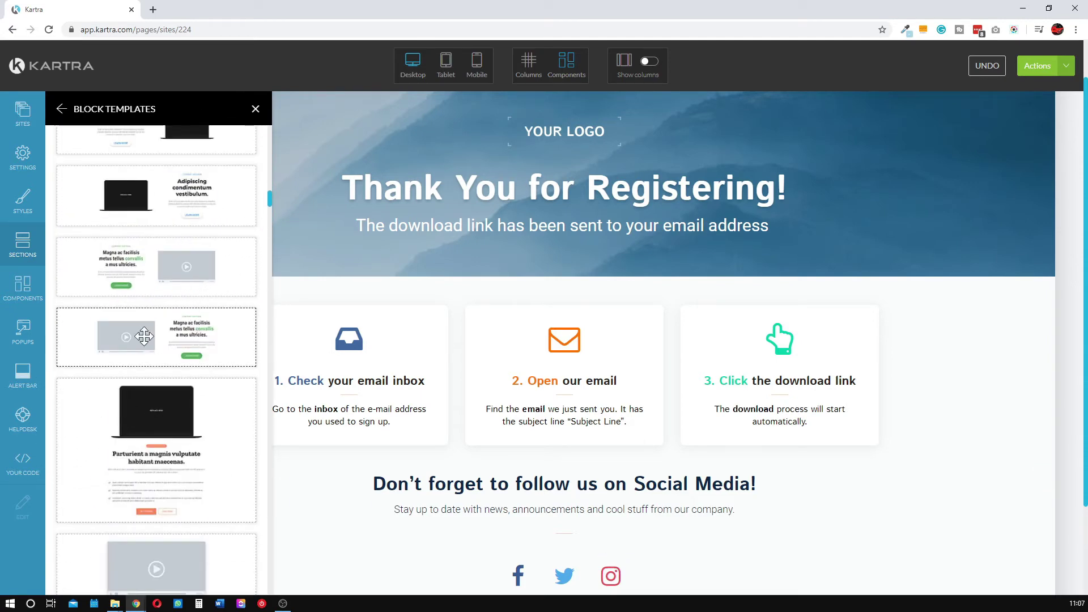
scroll(154, 339, "down", 7)
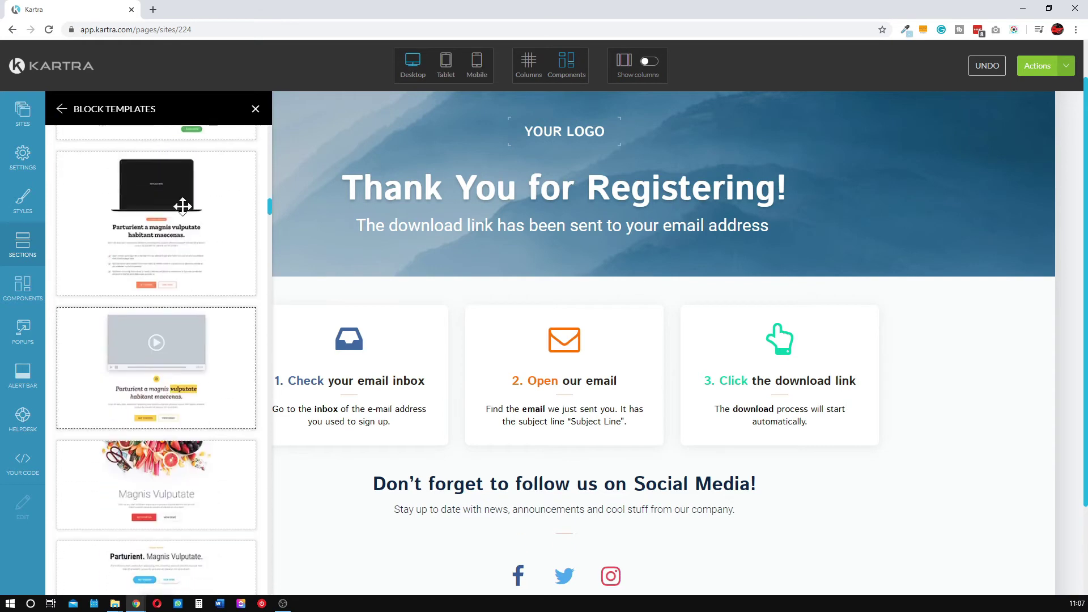
scroll(181, 318, "down", 12)
scroll(182, 342, "up", 4)
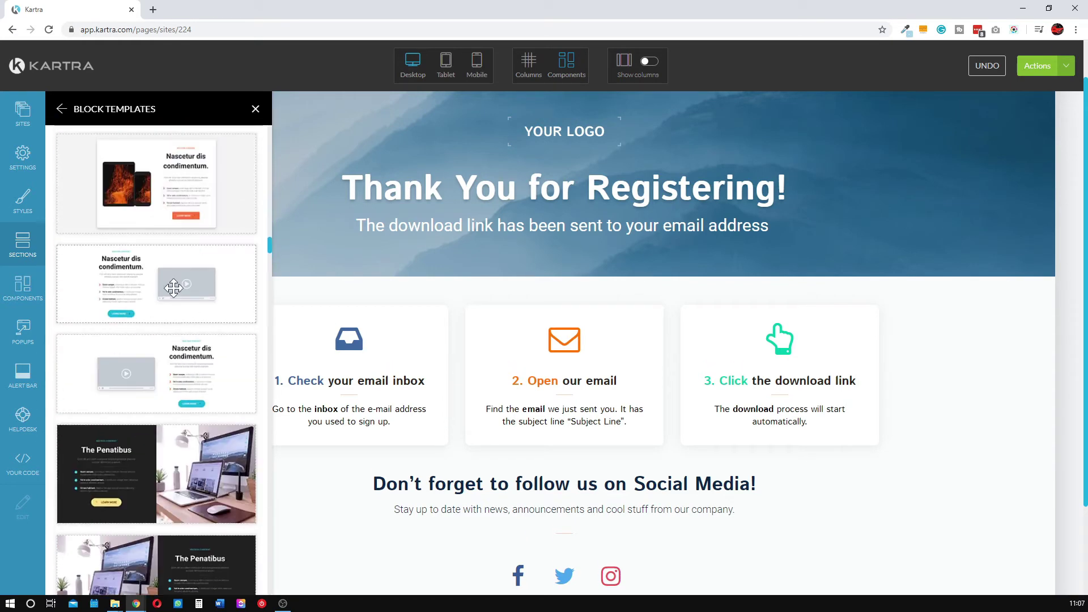
left_click(255, 109)
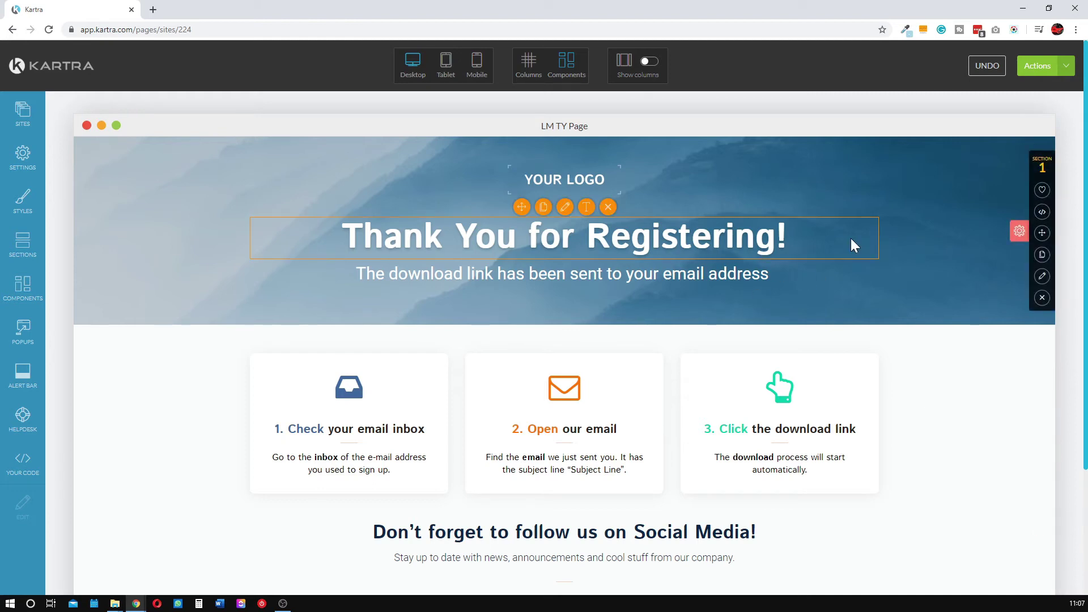
- Publish the thank-you page and close the publishing dialog
scroll(627, 260, "down", 3)
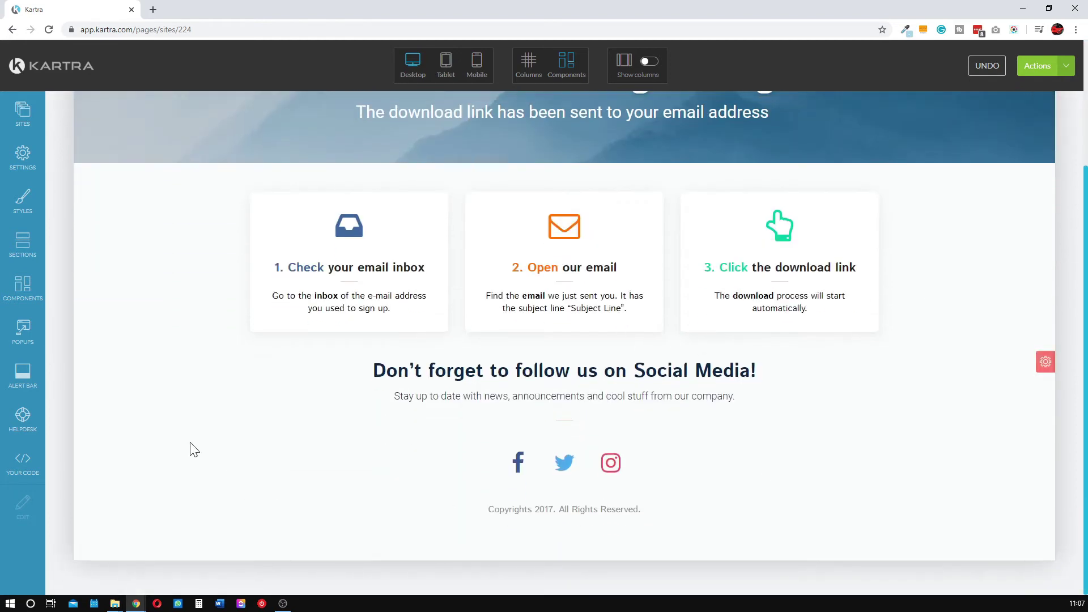
left_click(1066, 66)
left_click(986, 170)
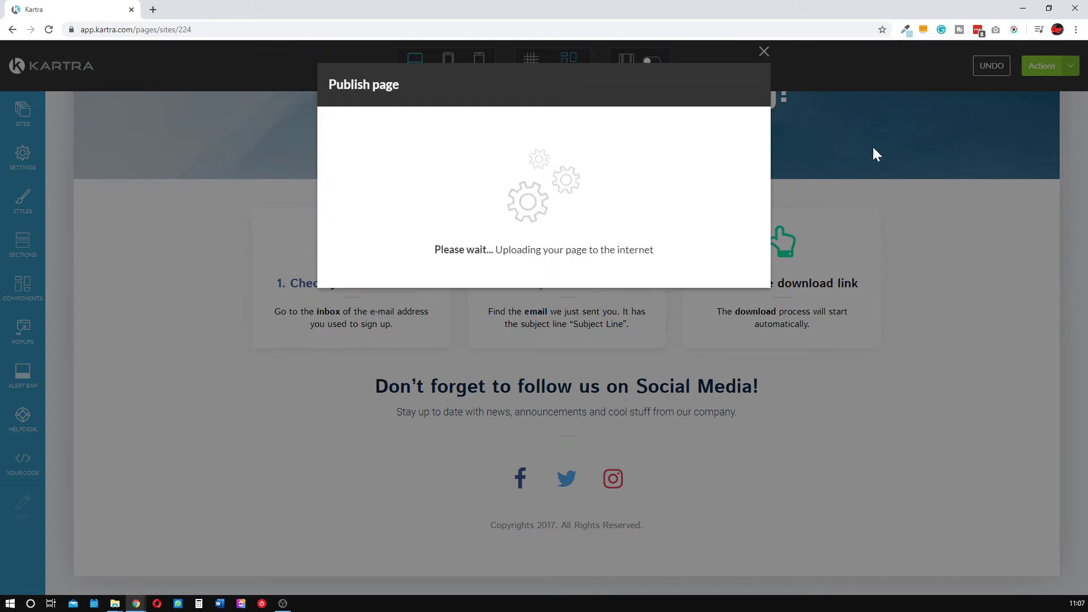
left_click(742, 85)
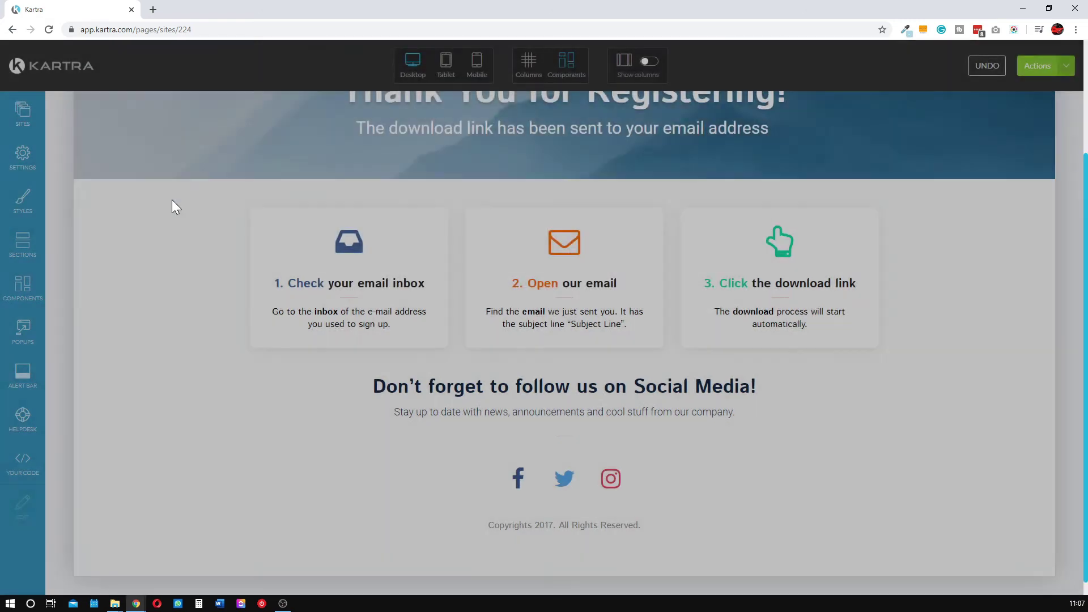
- Review the SEO parameters of the thank-you page, from the page title to the search engine visibility option, and close them
left_click(15, 162)
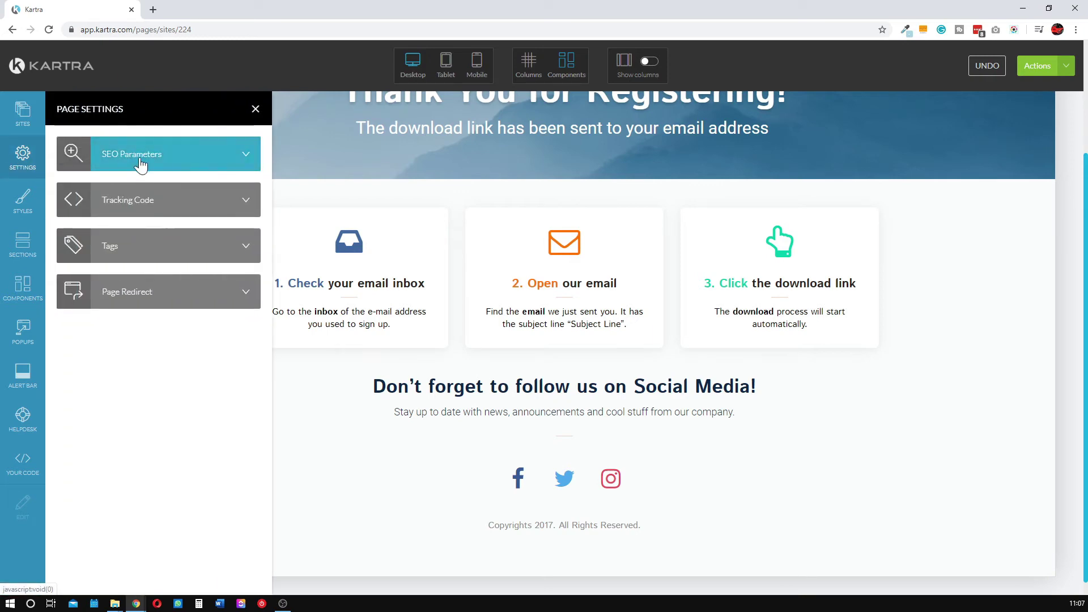
left_click(199, 162)
triple_click(96, 159)
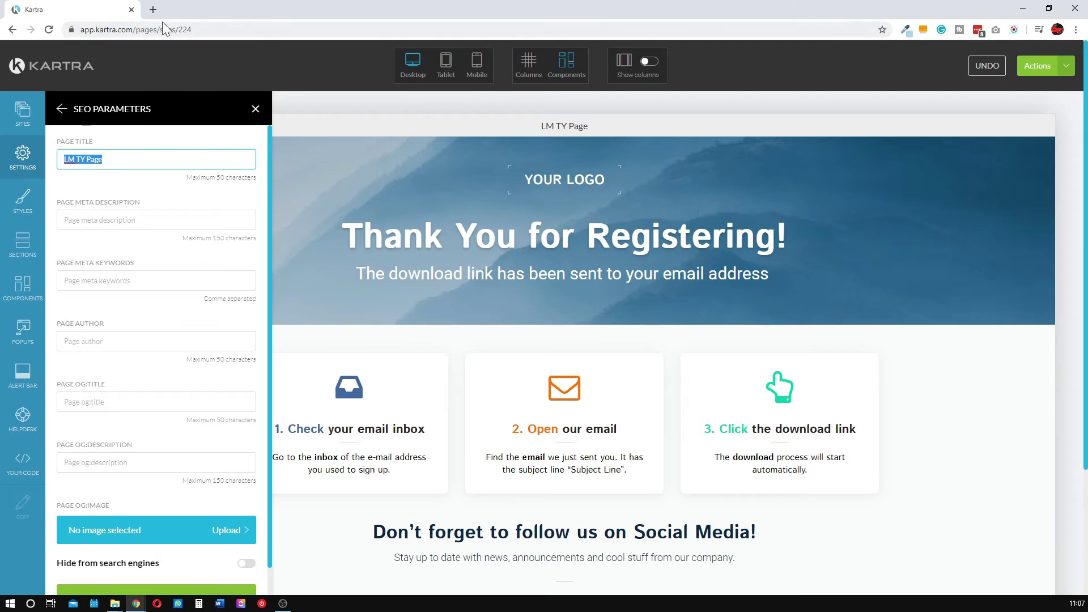
scroll(189, 391, "down", 1)
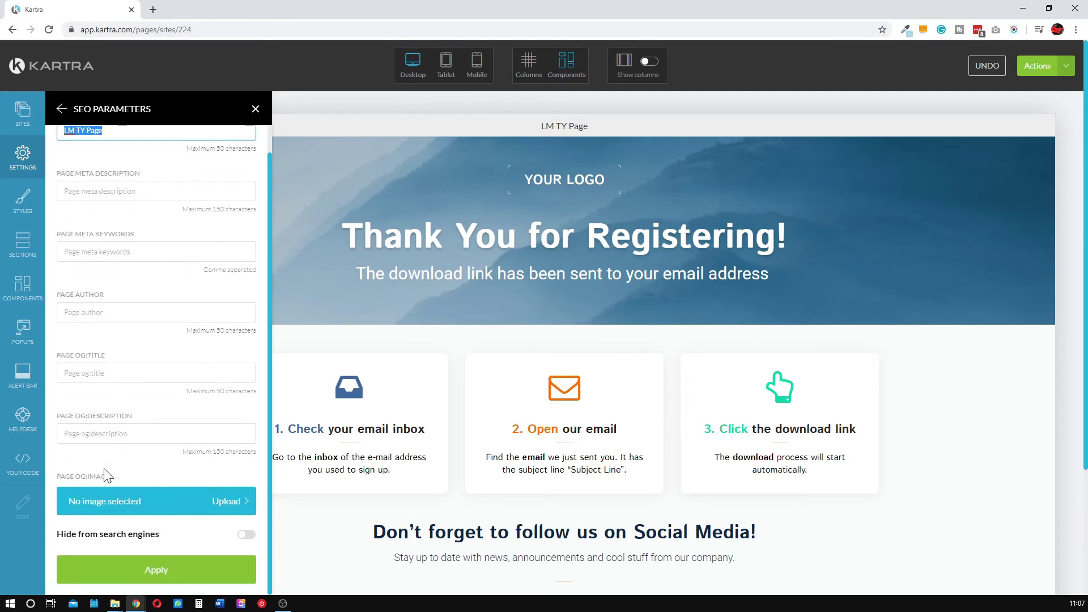
scroll(99, 210, "up", 1)
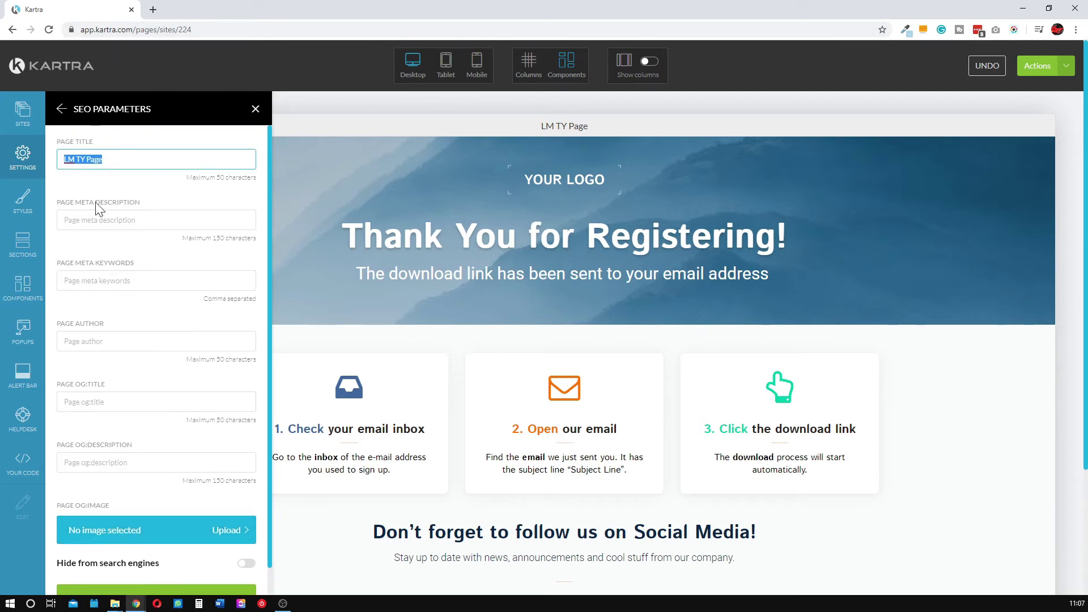
left_click(256, 110)
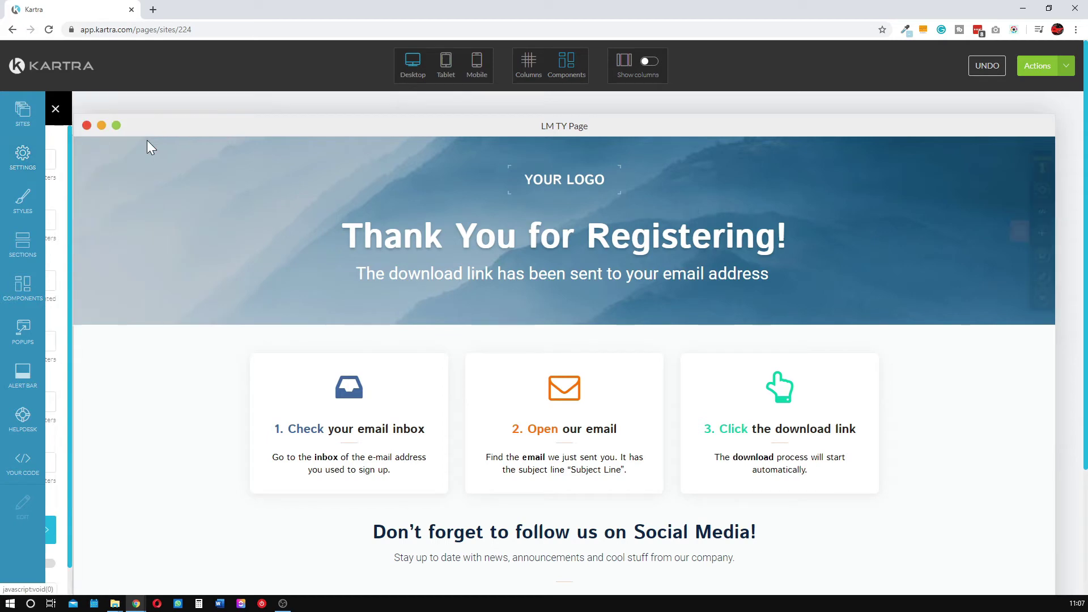
- Review the page's tracking code fields, including the Facebook ads tracking code, and close the settings
left_click(24, 155)
left_click(182, 203)
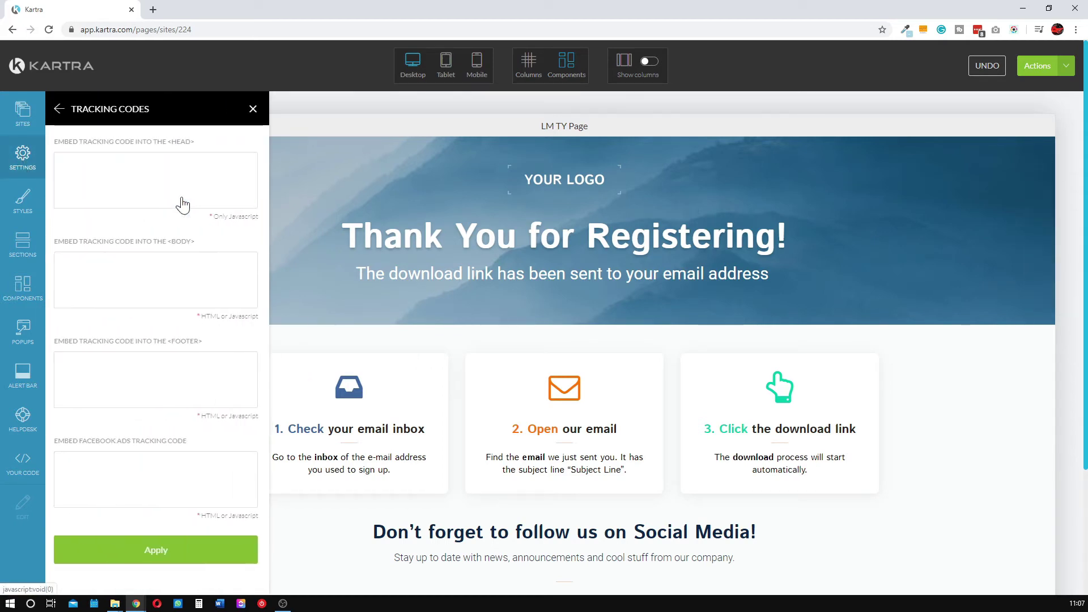
scroll(119, 347, "down", 2)
left_click(170, 462)
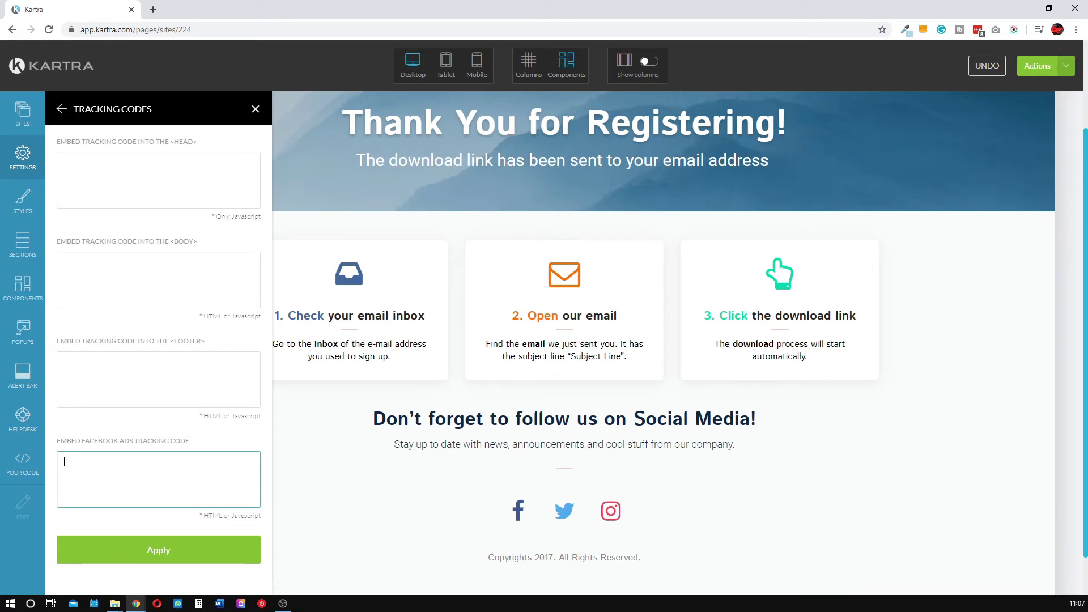
left_click(141, 547)
left_click(256, 109)
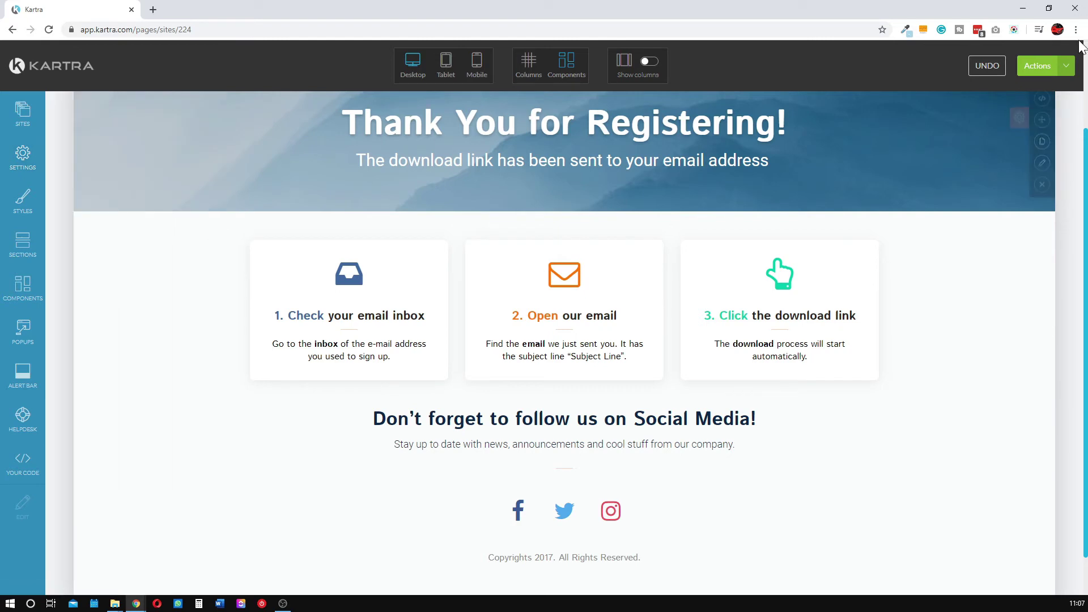
- Exit the page editor and return to the list of pages
left_click(1068, 69)
left_click(1033, 188)
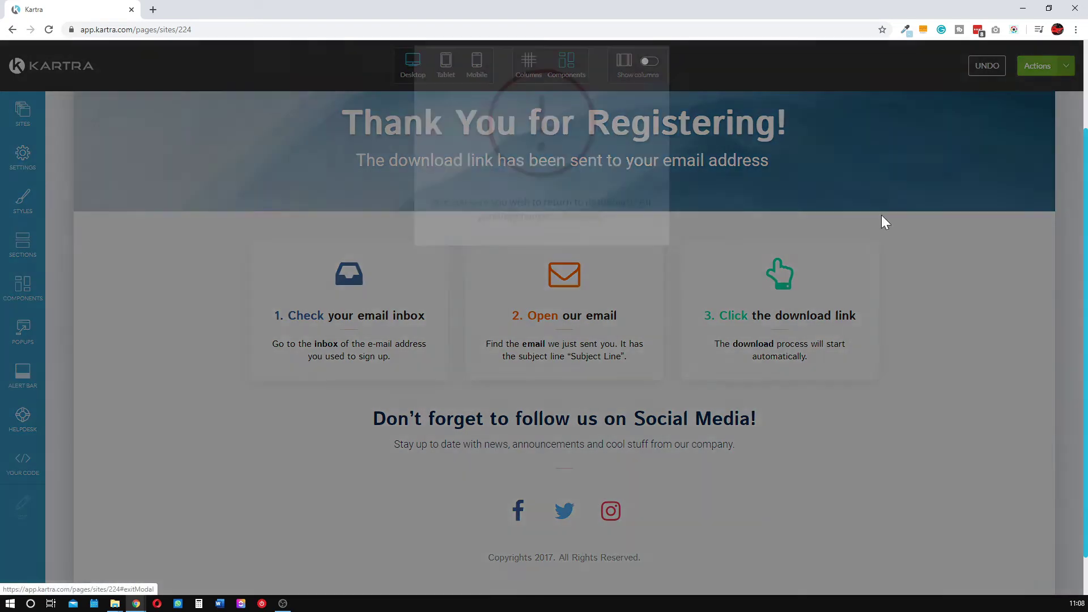
left_click(649, 94)
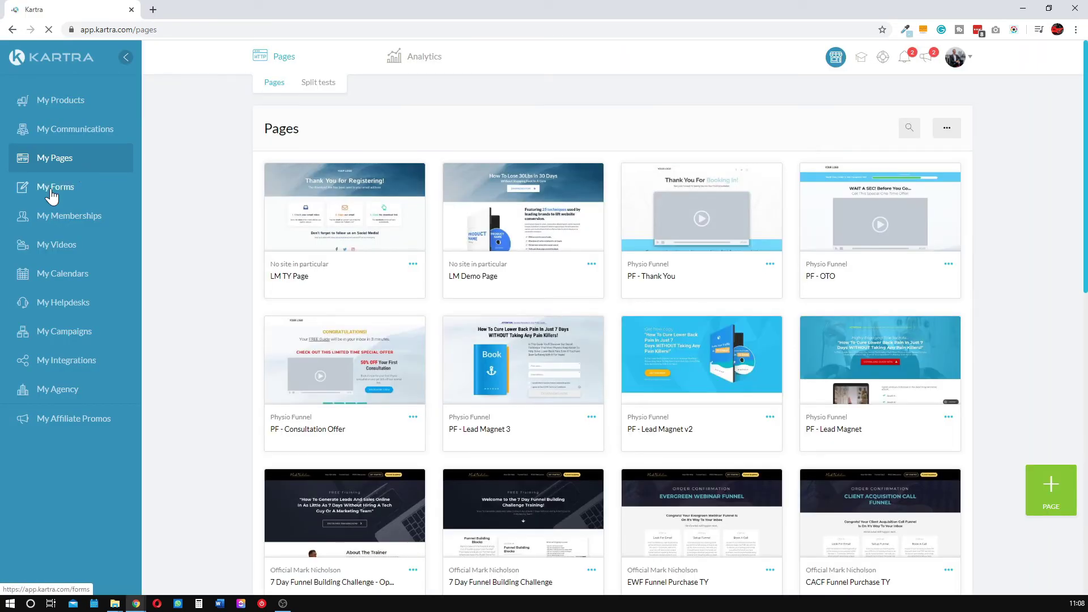
- Open the opt-in form LM demo optin form for editing, keeping its name
left_click(51, 193)
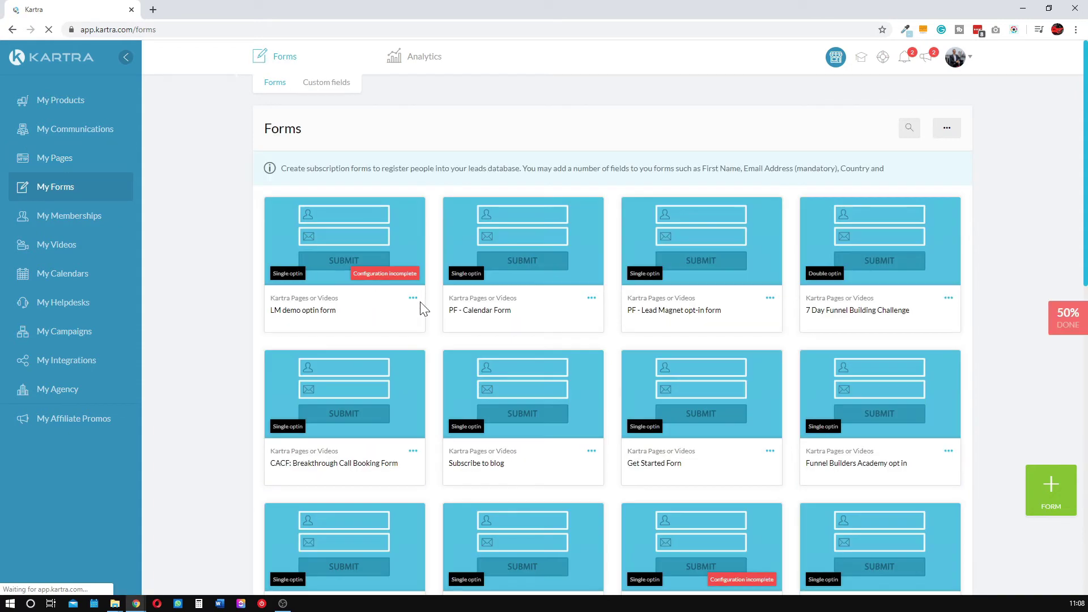
left_click(413, 299)
left_click(468, 278)
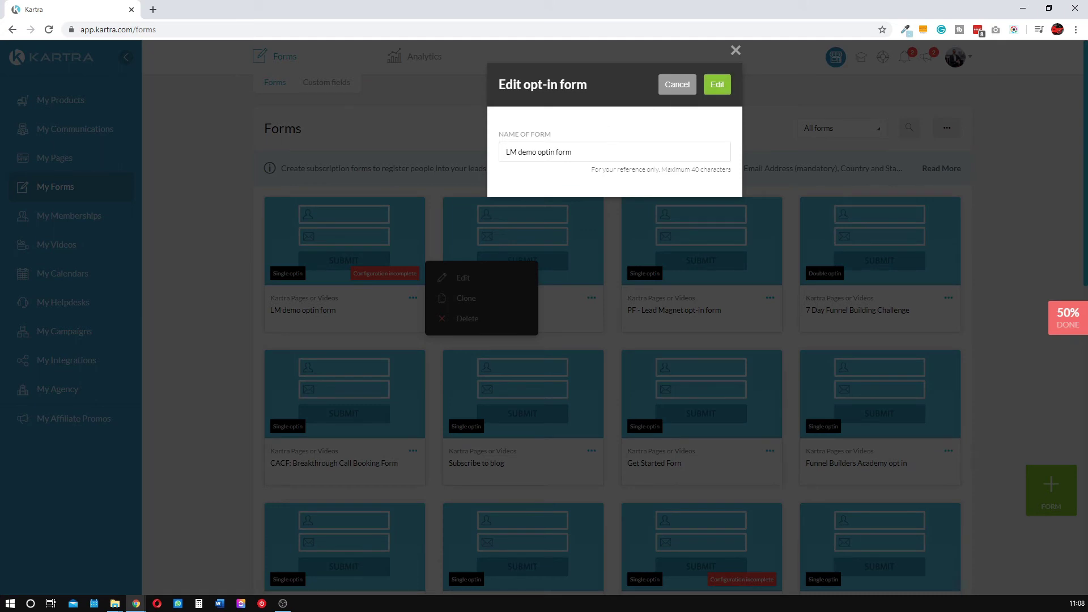
left_click(718, 86)
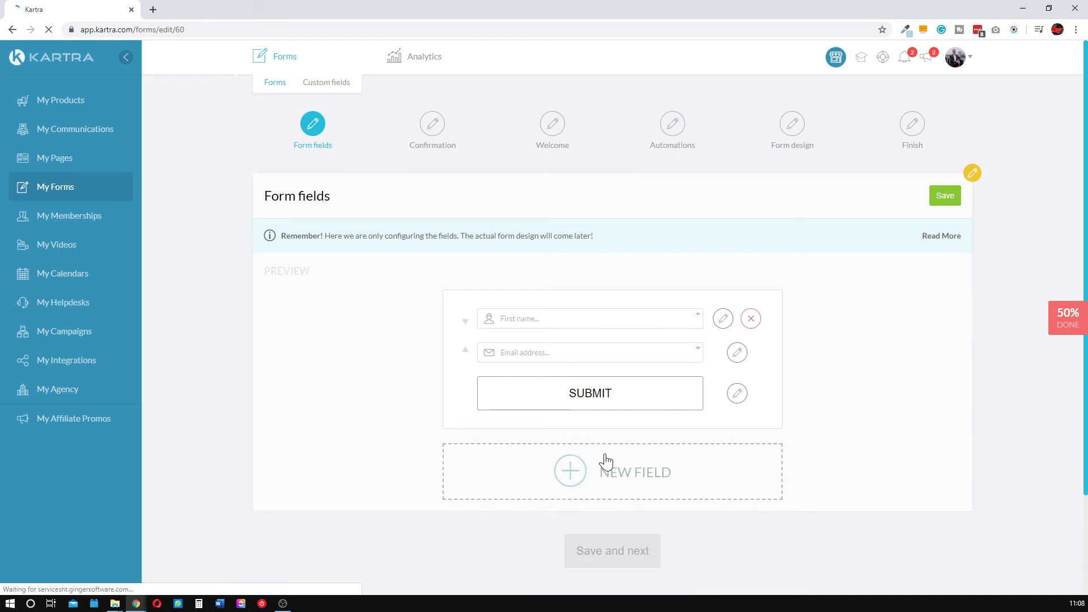
- Examine the existing fields and custom field types available for a new form field, and cancel without adding one
left_click(633, 478)
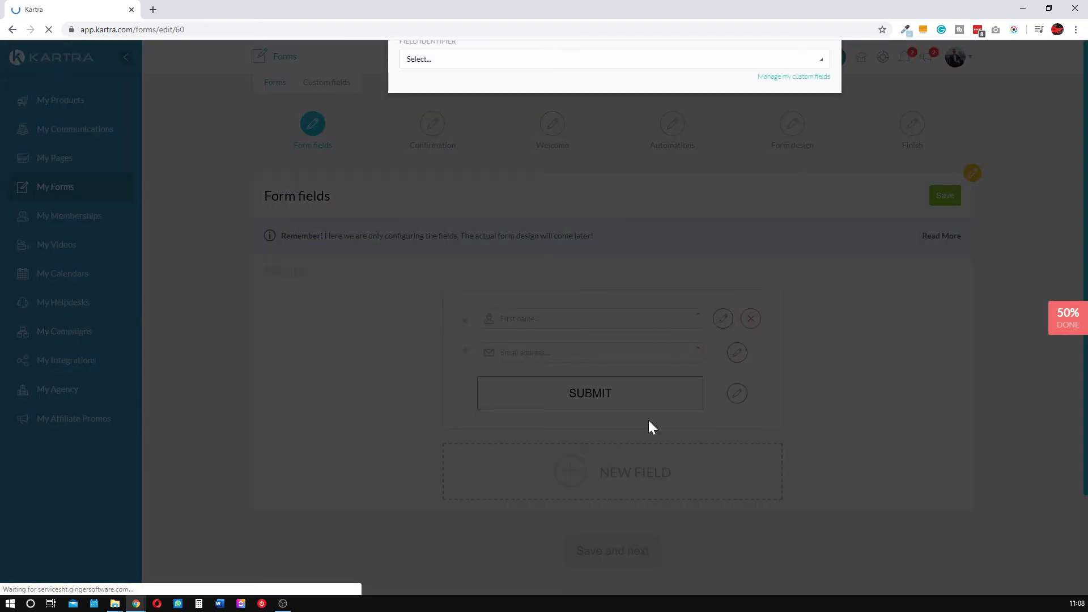
left_click(441, 203)
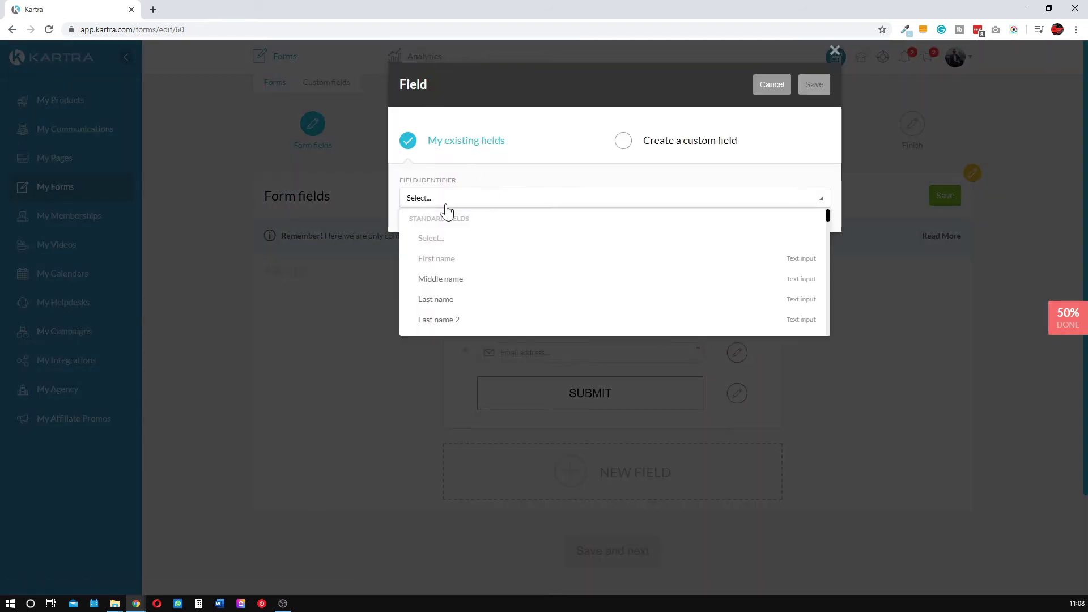
scroll(491, 299, "down", 2)
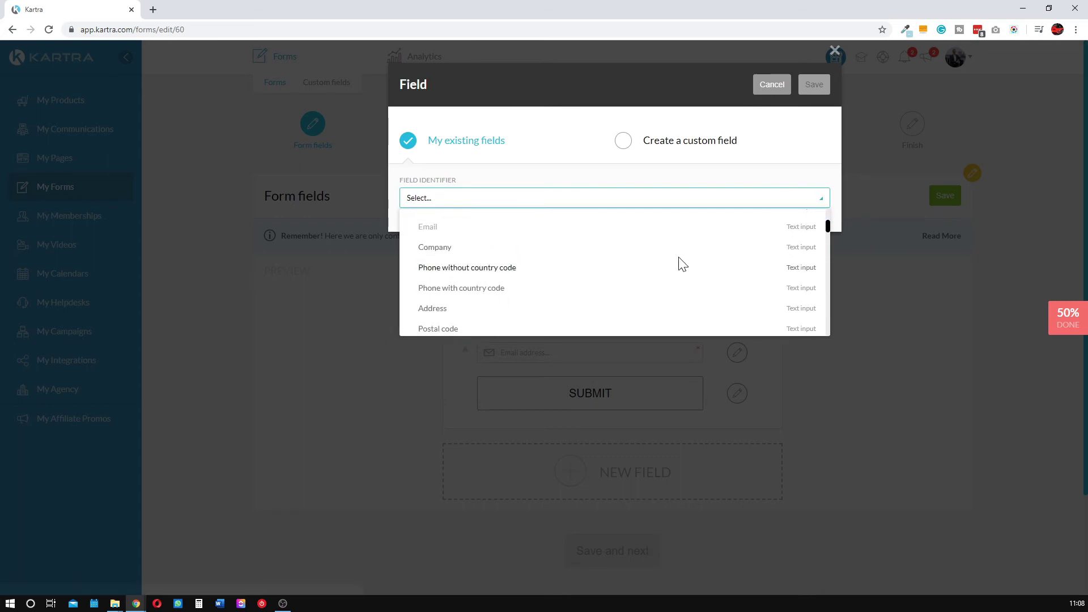
scroll(465, 301, "down", 5)
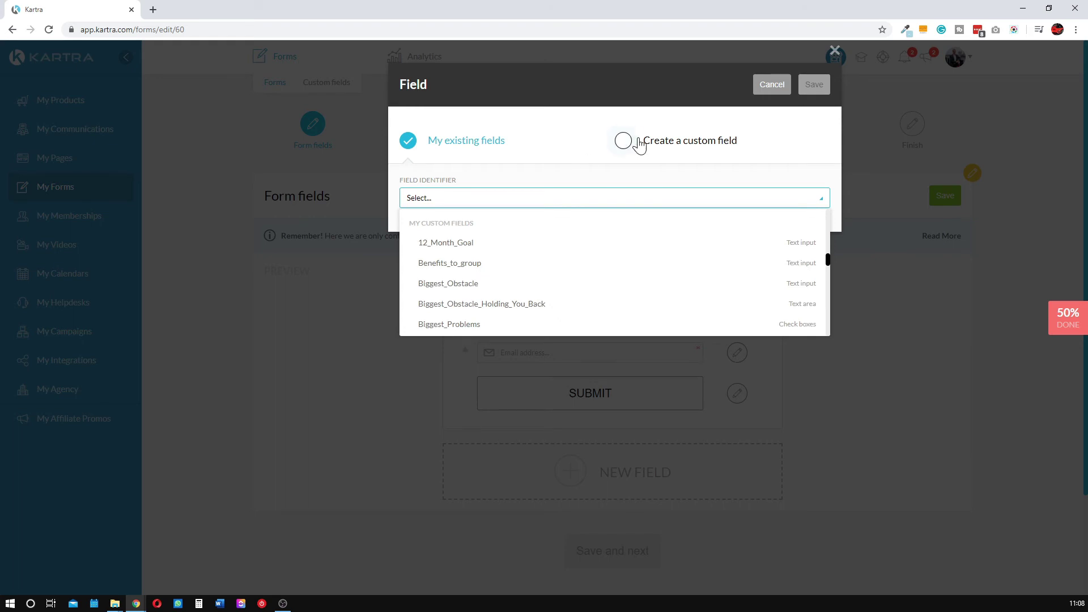
left_click(582, 145)
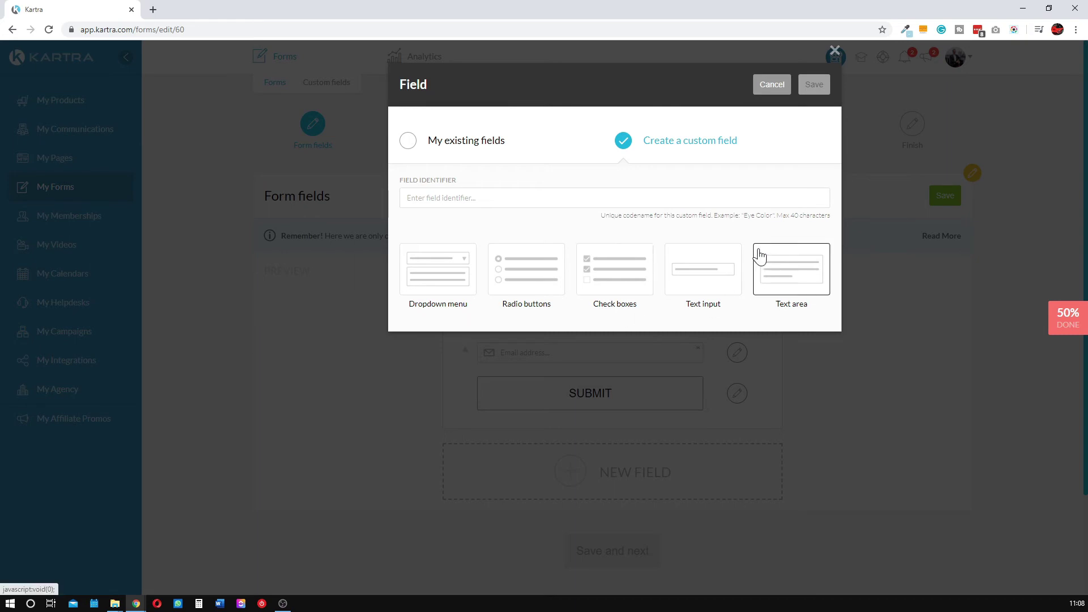
left_click(772, 85)
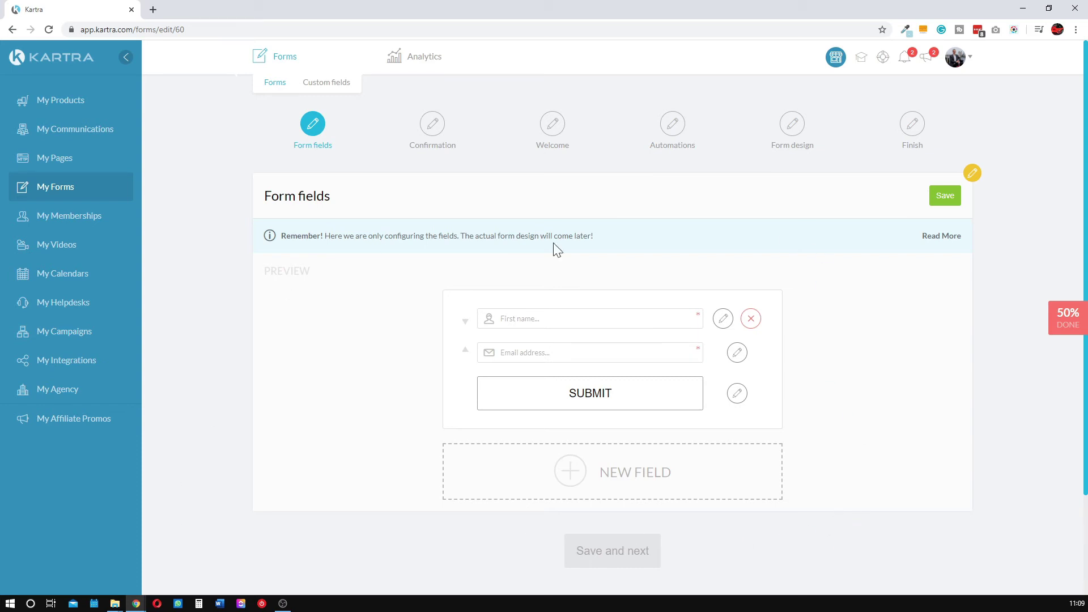
- Save the form's first name and email fields and save Single opt-in as its confirmation method
left_click(945, 198)
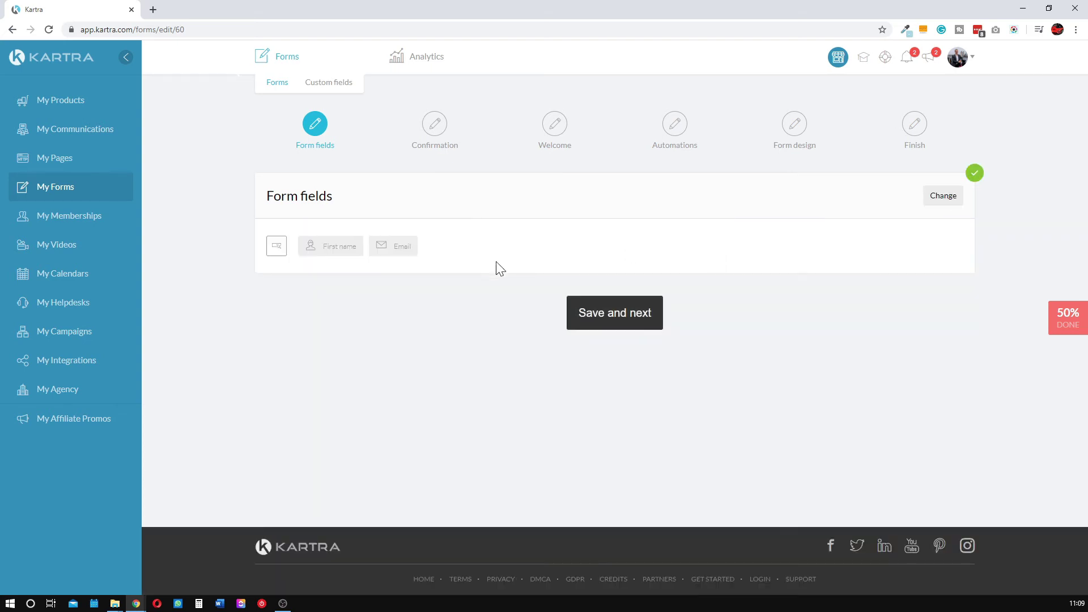
left_click(637, 311)
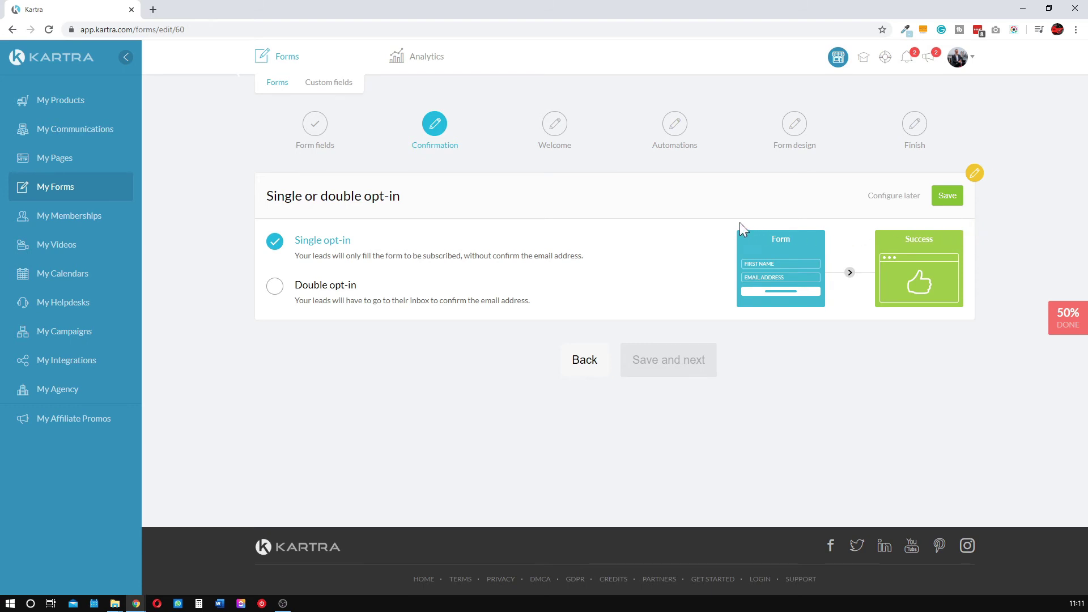
left_click(949, 198)
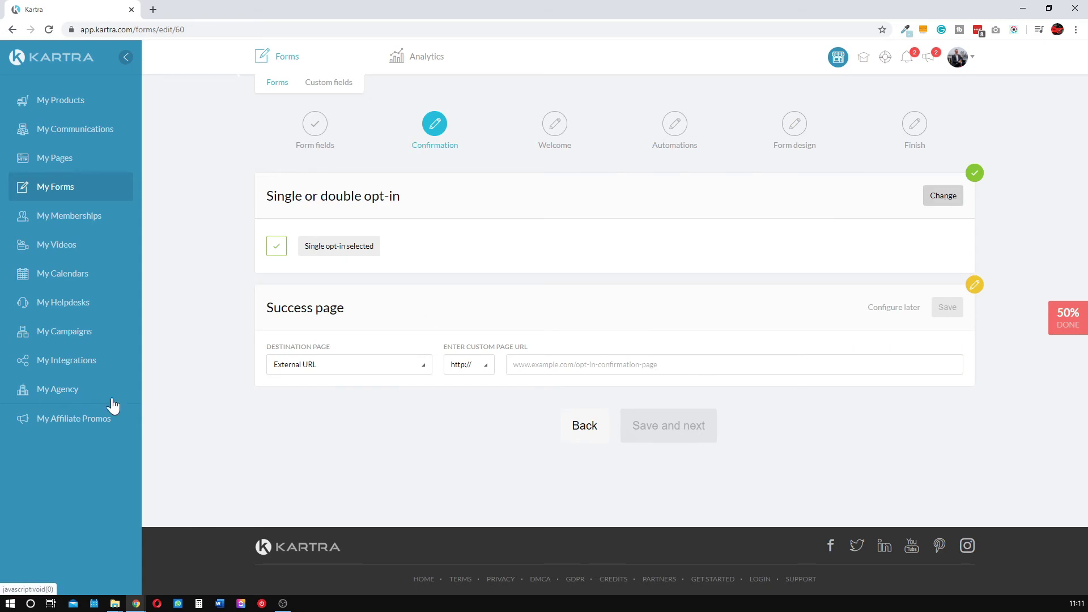
- Set the success page to the Kartra page LM TY Page under No site in particular, save it and continue to the welcome settings
left_click(343, 374)
left_click(326, 408)
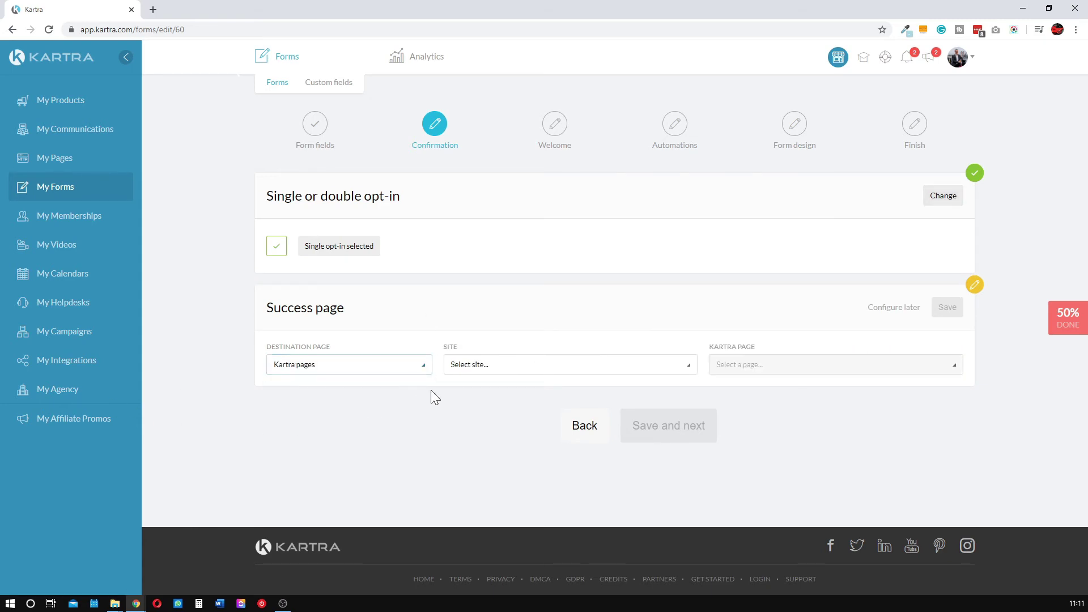
left_click(470, 368)
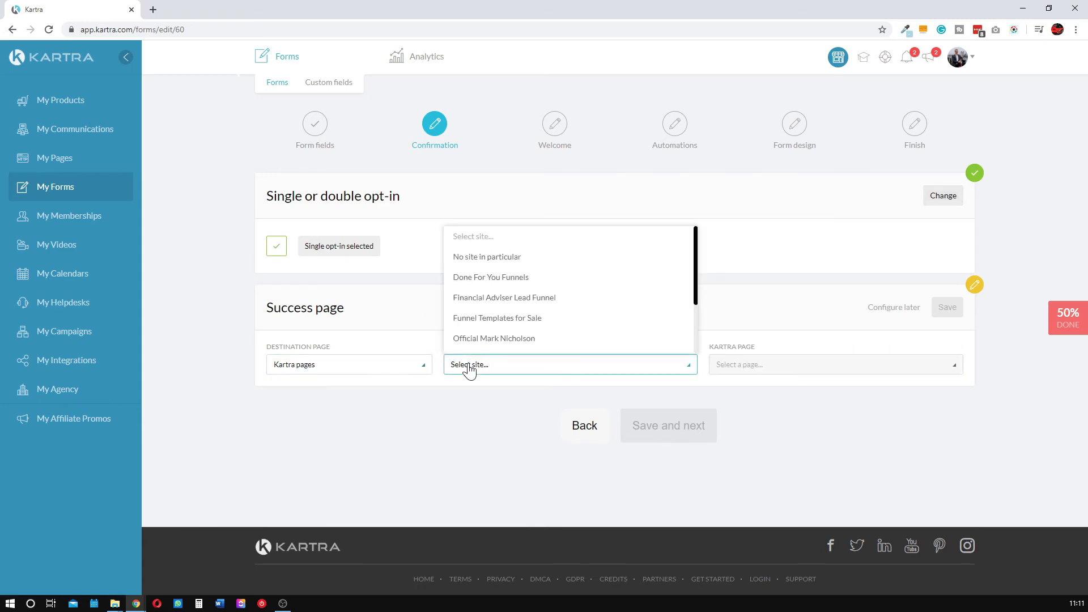
left_click(498, 258)
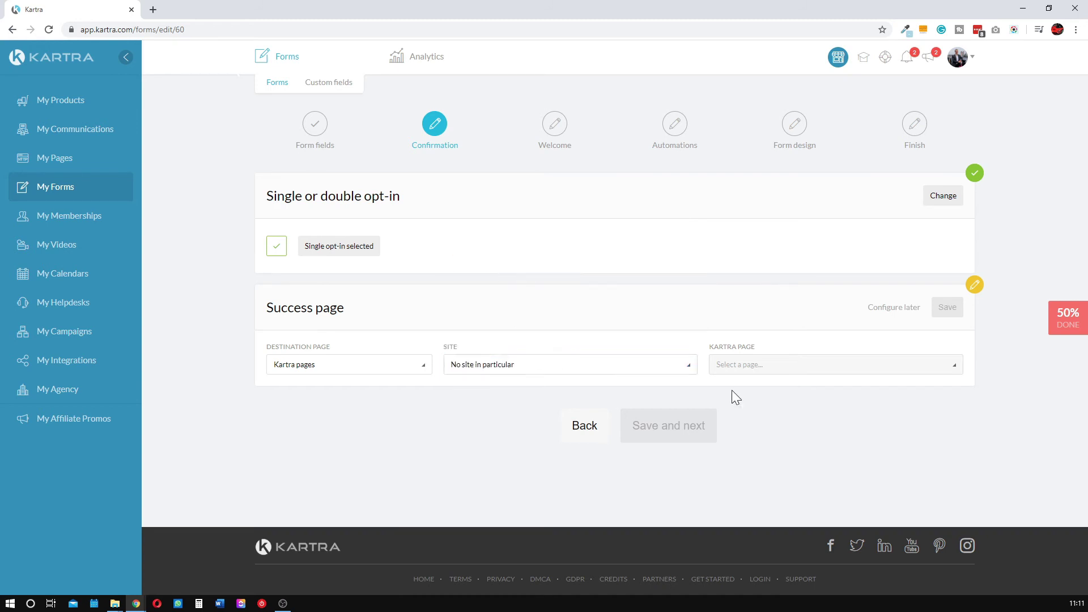
left_click(800, 366)
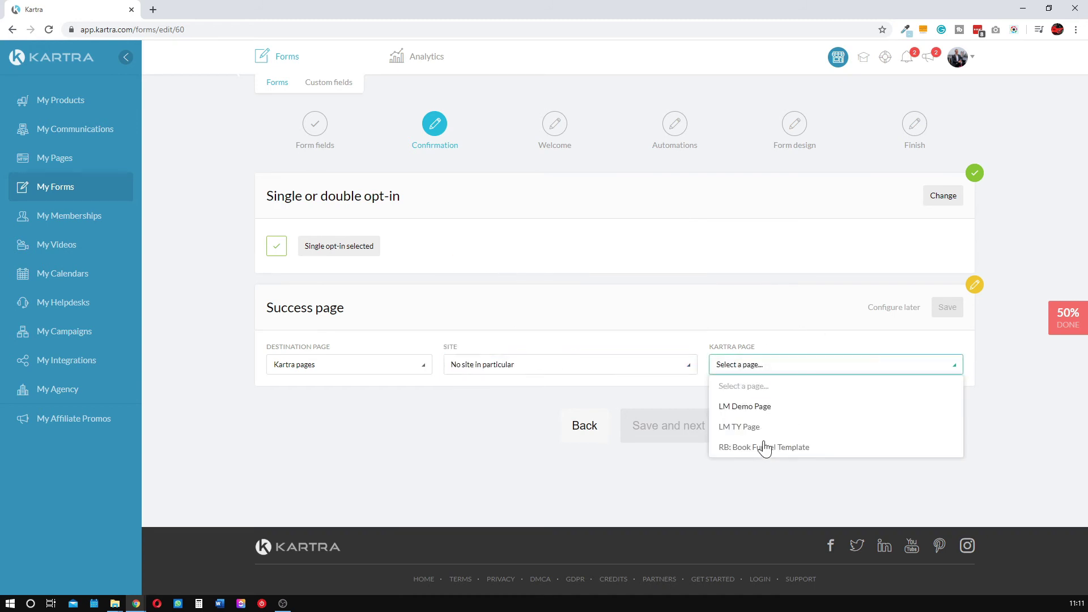
left_click(743, 430)
left_click(946, 308)
left_click(649, 420)
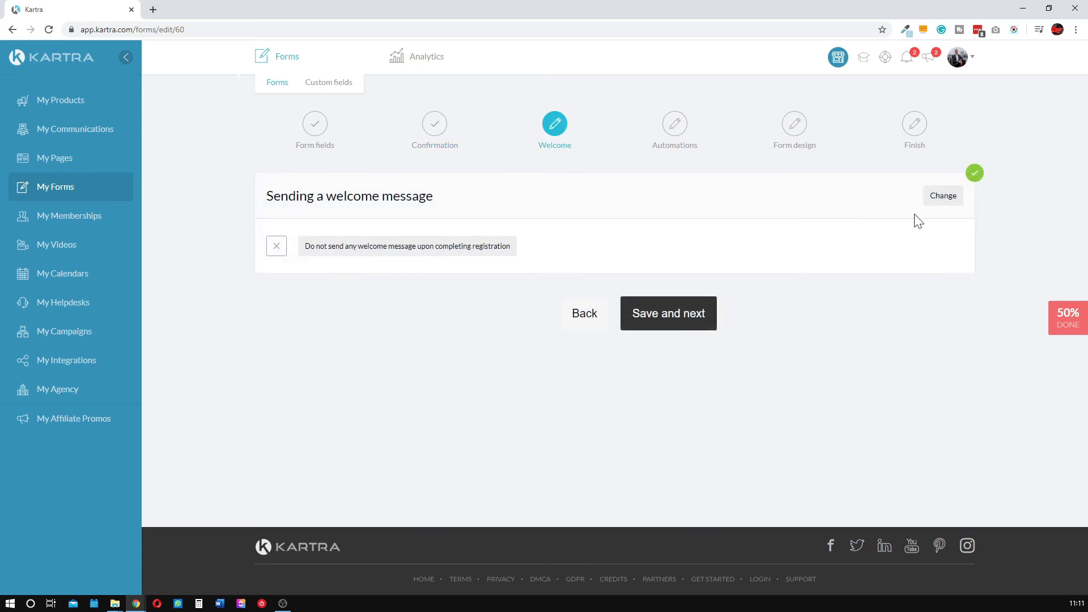
- Change the form's welcome message setting to send a welcome email through KartraMail
left_click(943, 197)
left_click(384, 245)
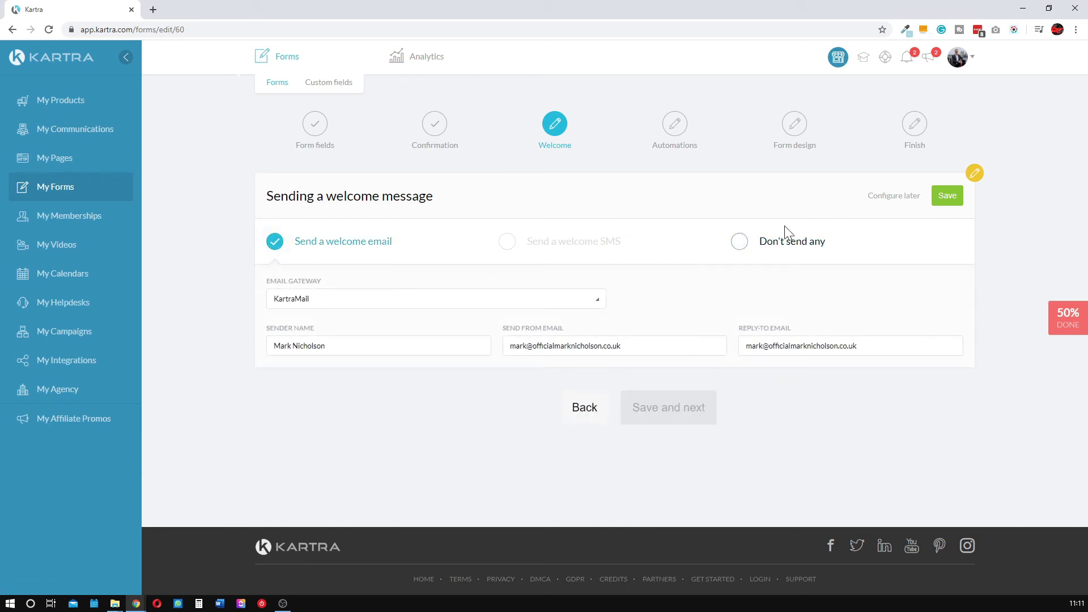
left_click(954, 199)
- Open My Communications in a second browser tab alongside the form editor
right_click(74, 130)
left_click(94, 141)
left_click(150, 9)
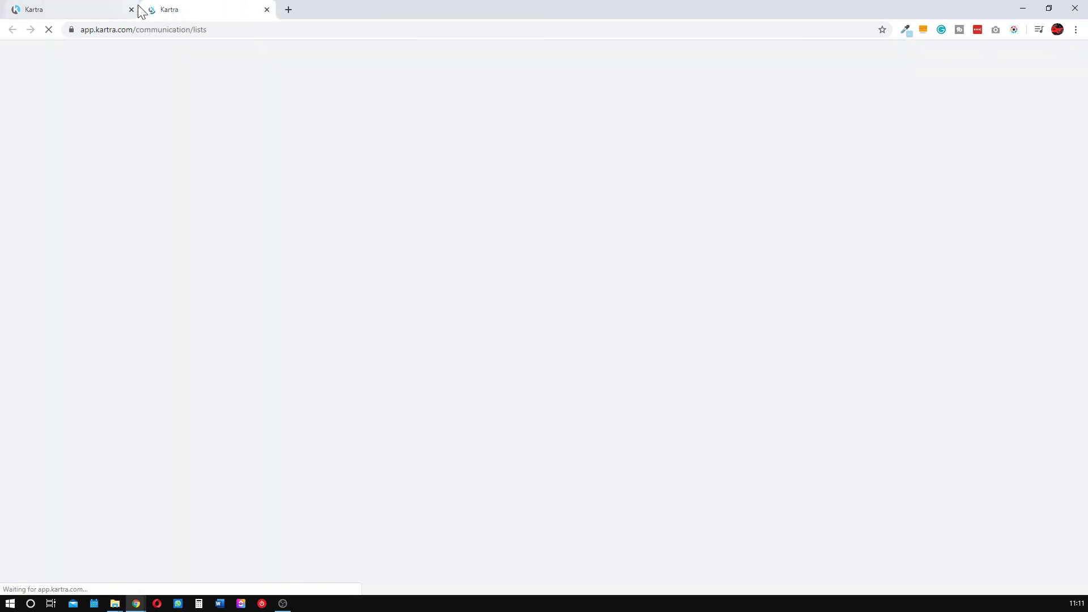
left_click(102, 9)
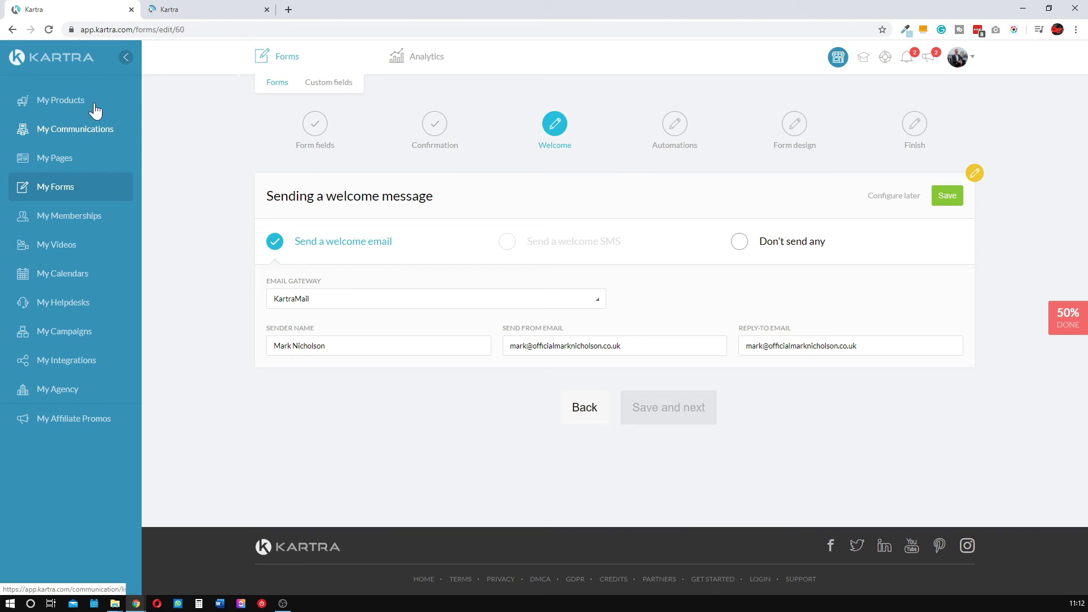
left_click(158, 14)
- Browse the full list of email sequences in My Communications and return to the form's welcome message settings
mouse_move(438, 63)
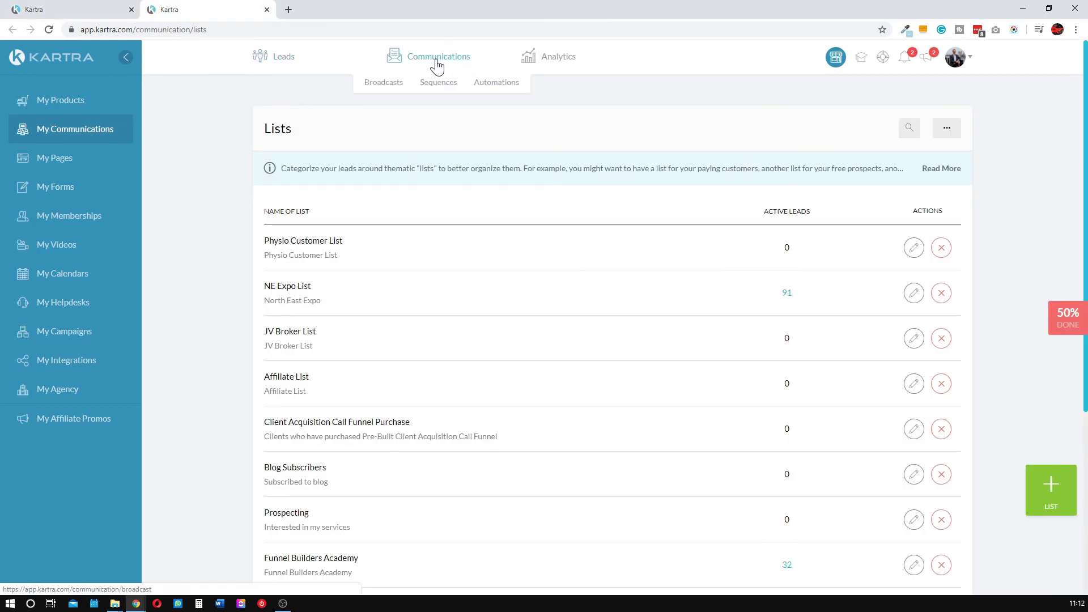
left_click(438, 83)
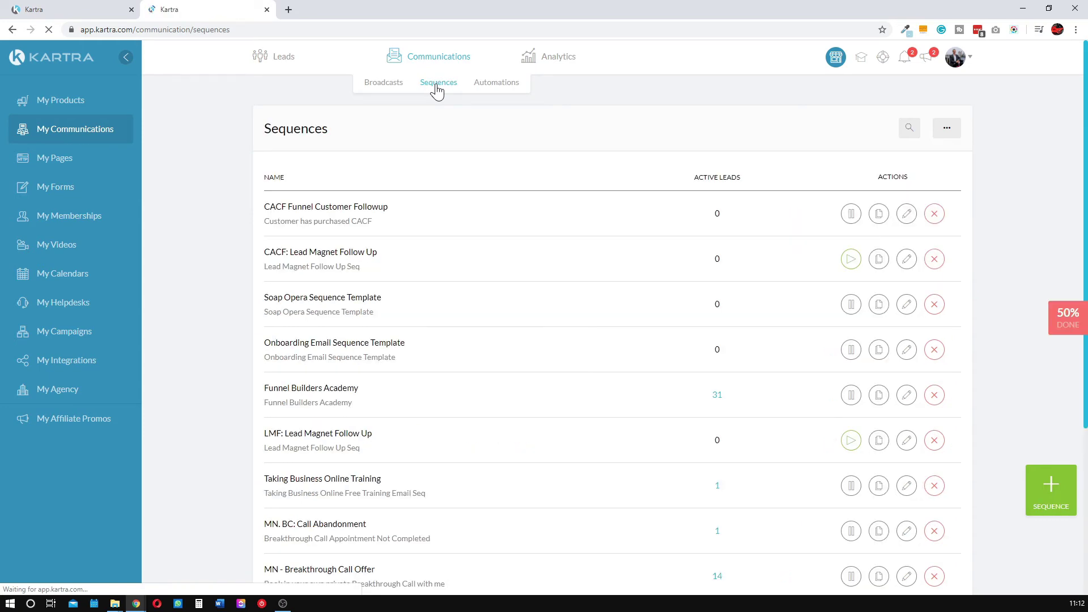
scroll(554, 233, "down", 5)
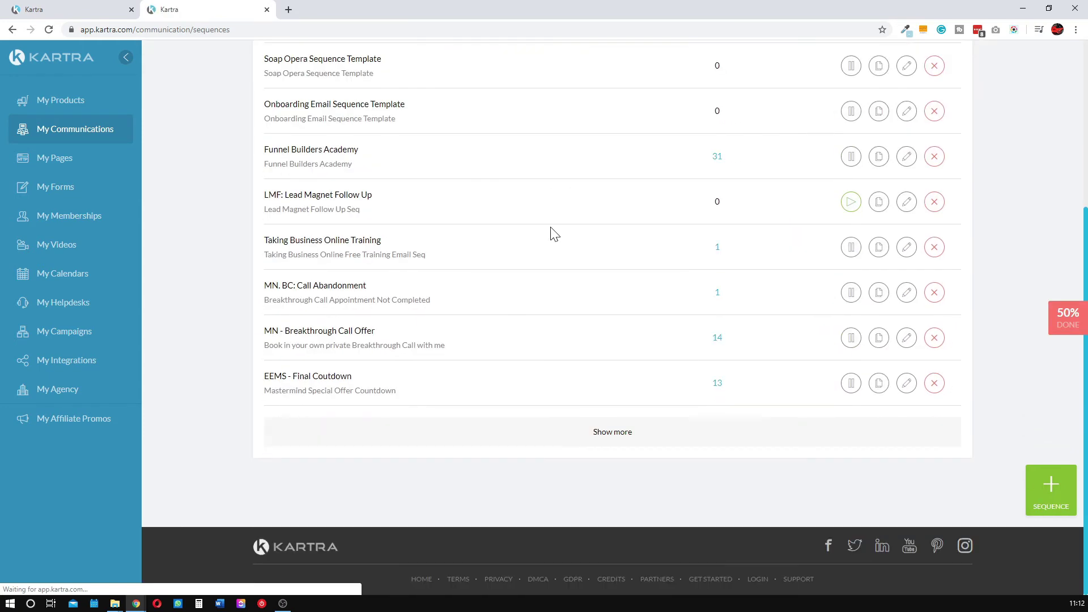
left_click(586, 437)
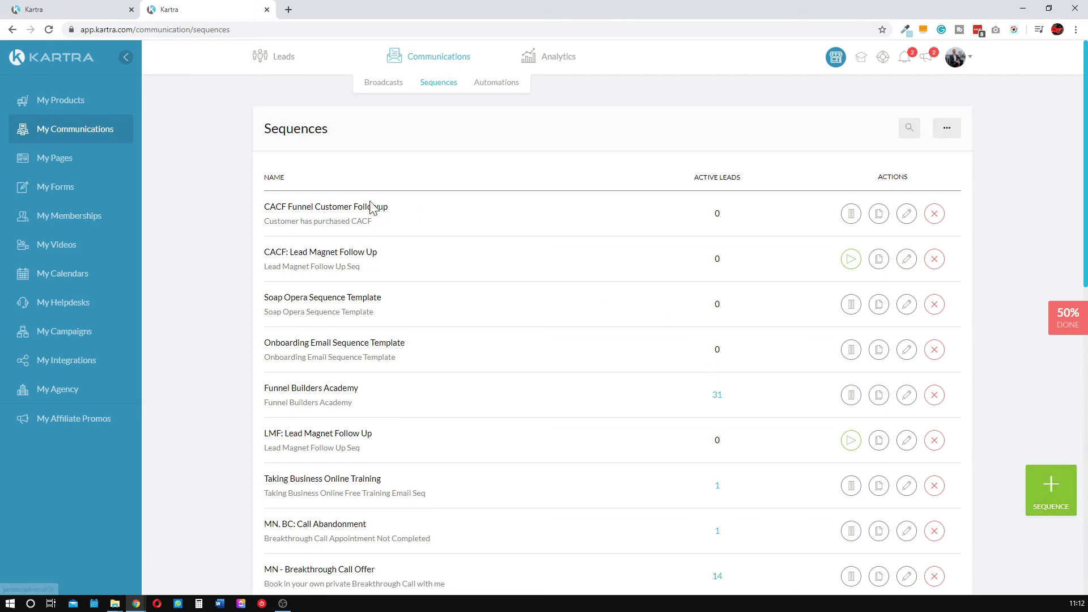
left_click(102, 9)
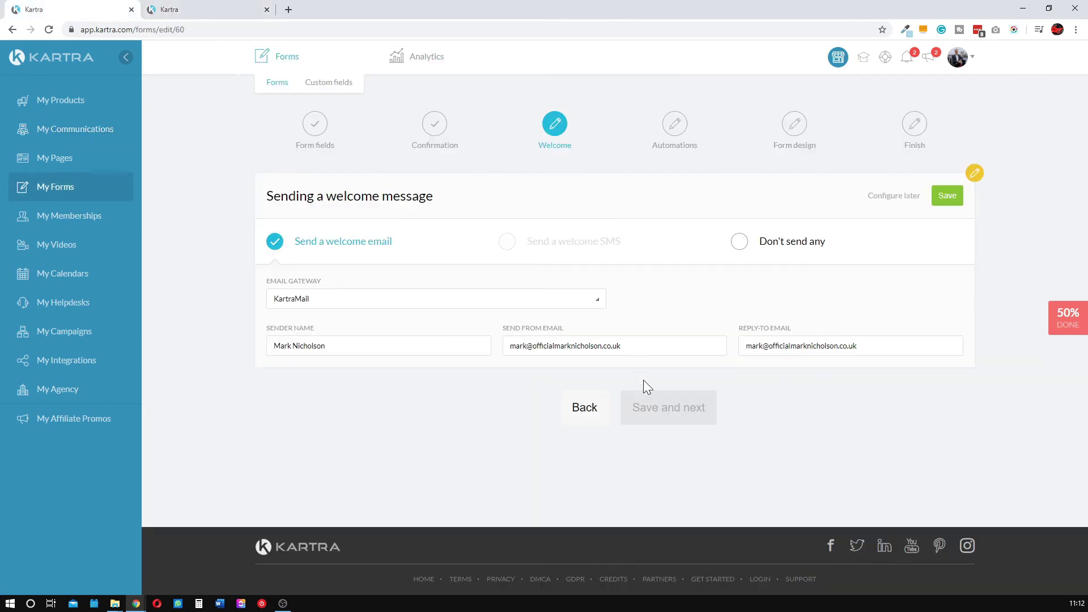
- Save the form's welcome email sending settings with KartraMail as the gateway
left_click(205, 9)
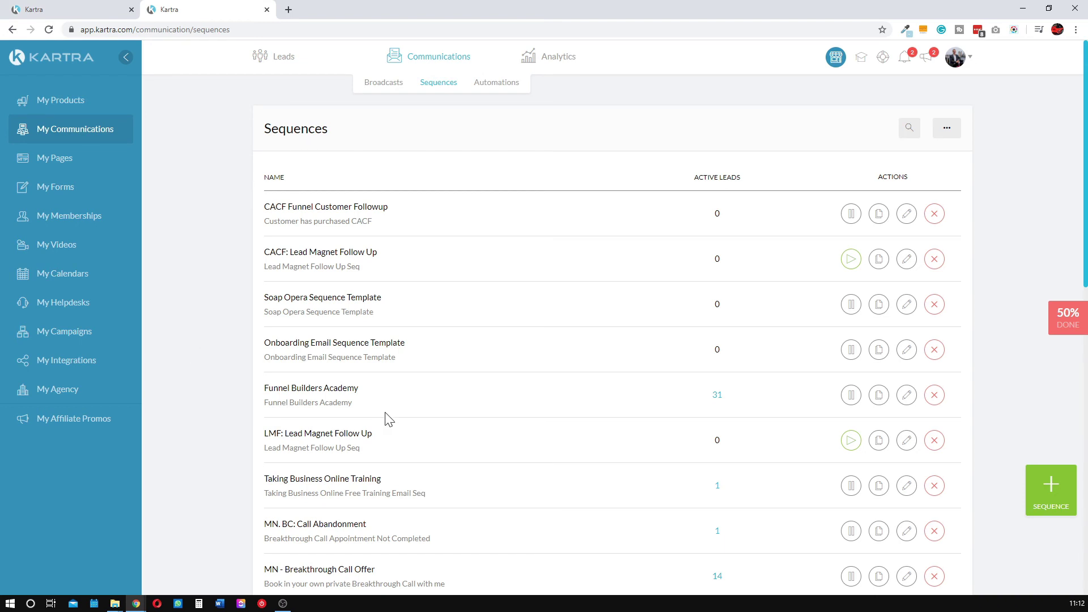
left_click(57, 10)
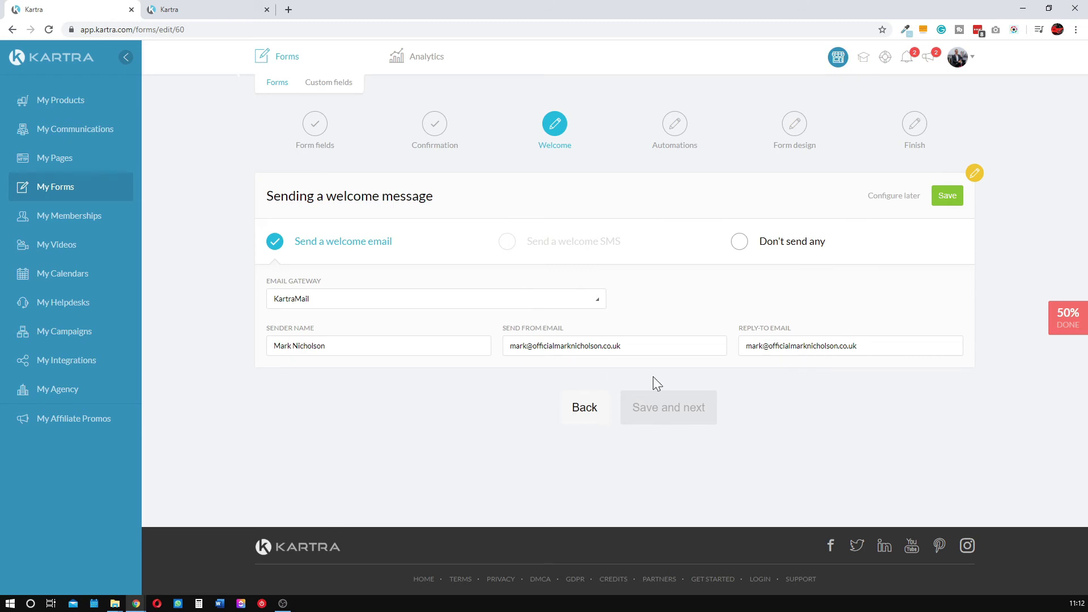
left_click(944, 196)
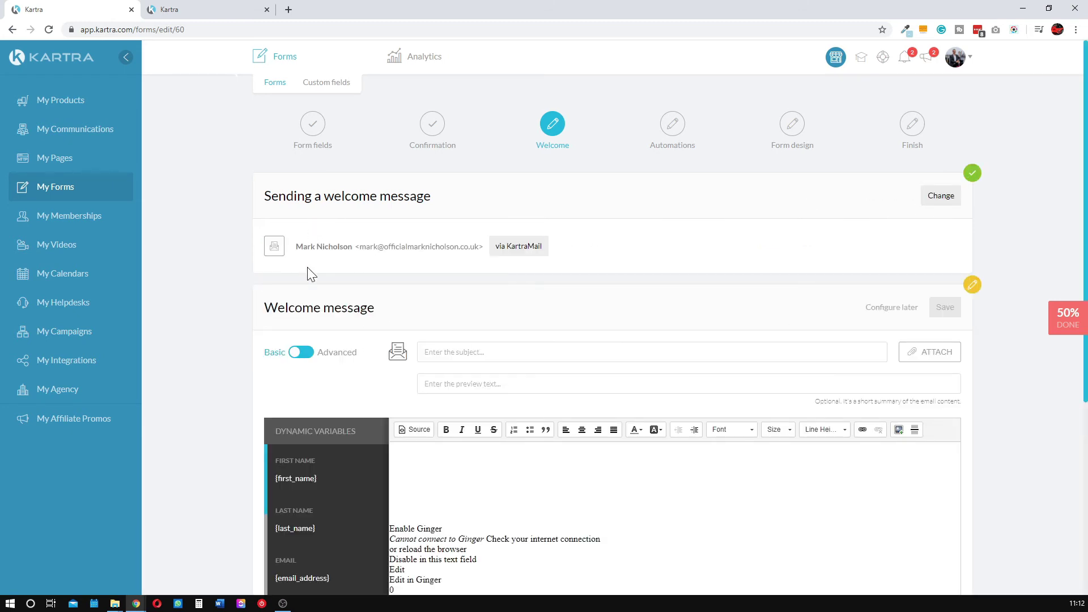
- Set the welcome message subject to "Here is your FREE (Insert Lead Magnet Name)!"
scroll(340, 244, "down", 2)
scroll(437, 291, "up", 2)
scroll(360, 334, "down", 3)
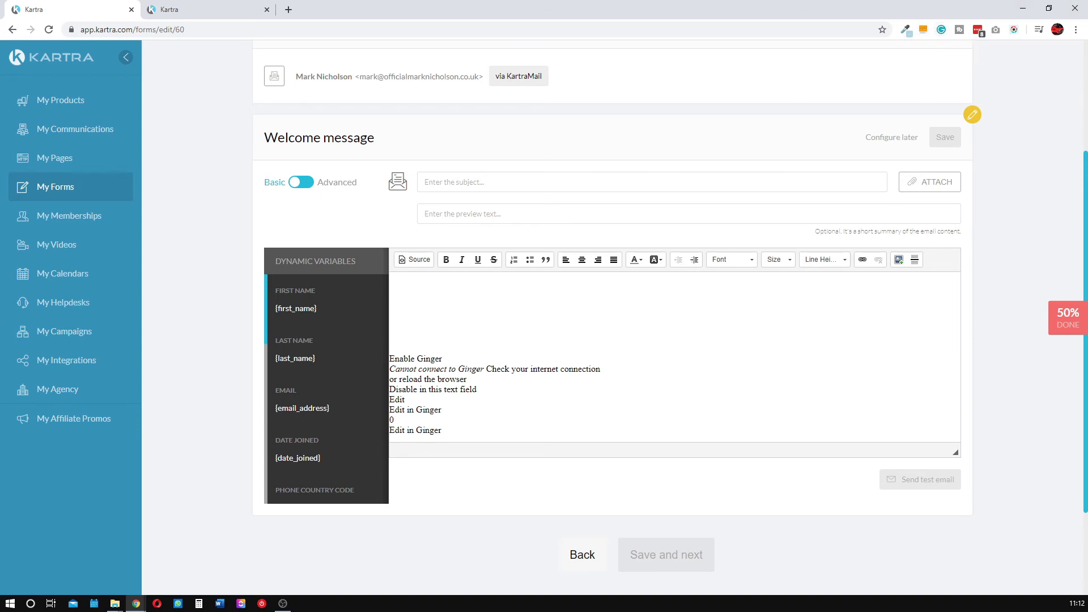
left_click(396, 286)
left_click(425, 180)
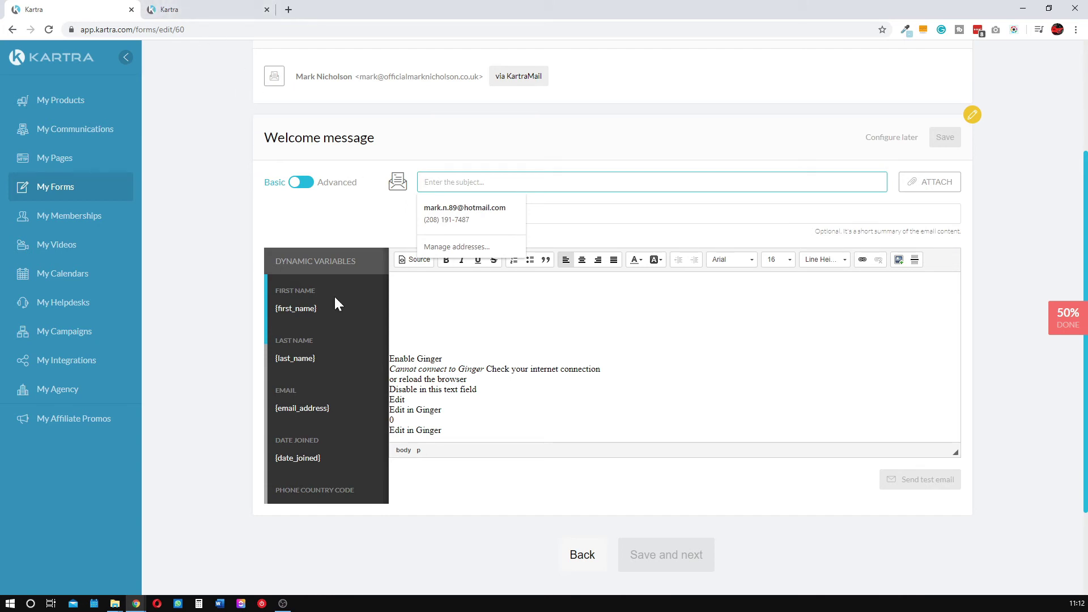
type("Here is ")
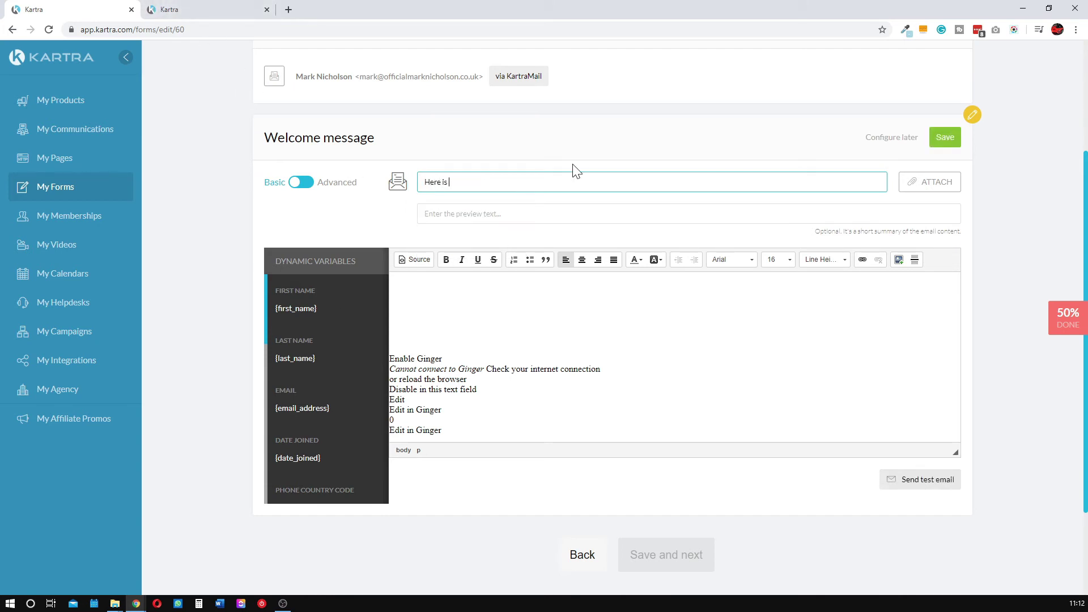
type("your FREE (Insert Lead Magnet Name")
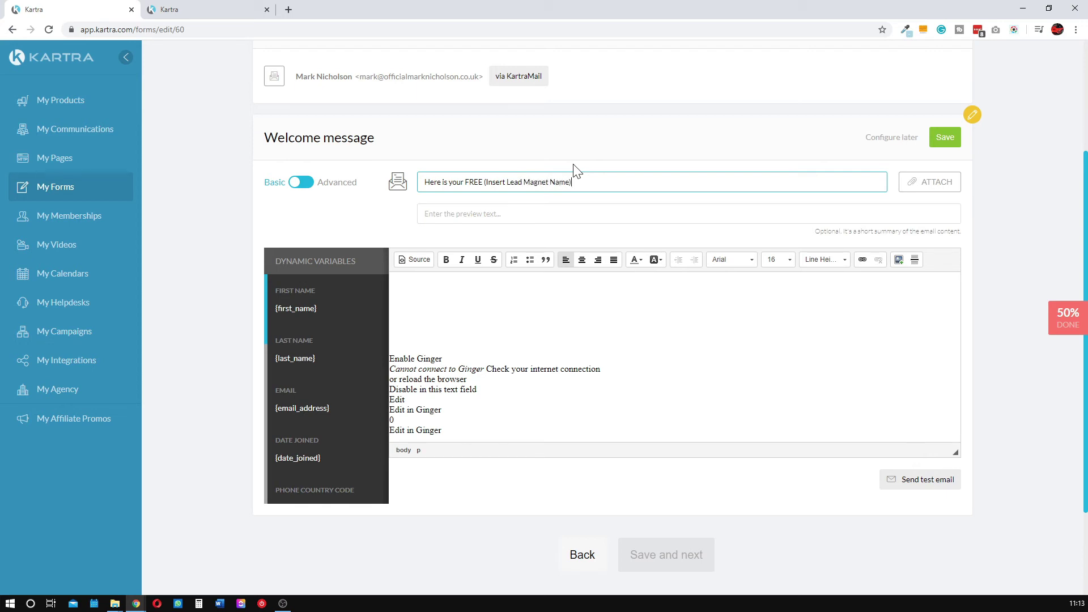
key("ctrl+shift+Left")
key("ctrl+shift+Left")
key("ctrl+shift+Left")
key("ctrl+shift+Left")
key("ctrl+shift+Left")
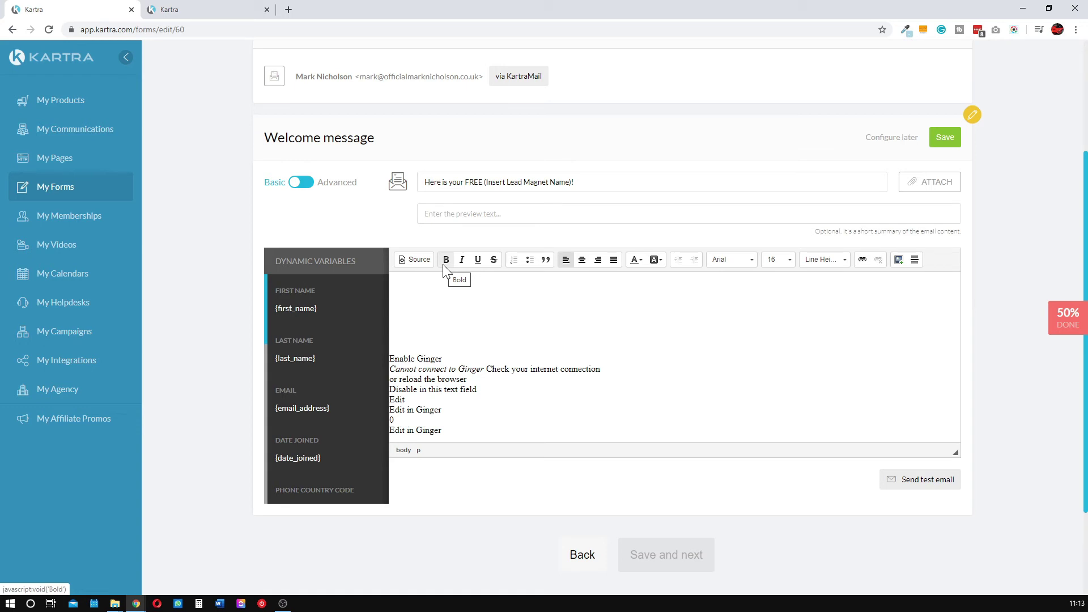
- Start the email body with the greeting "Hi {first_name}," using the first name dynamic variable
type("Hi")
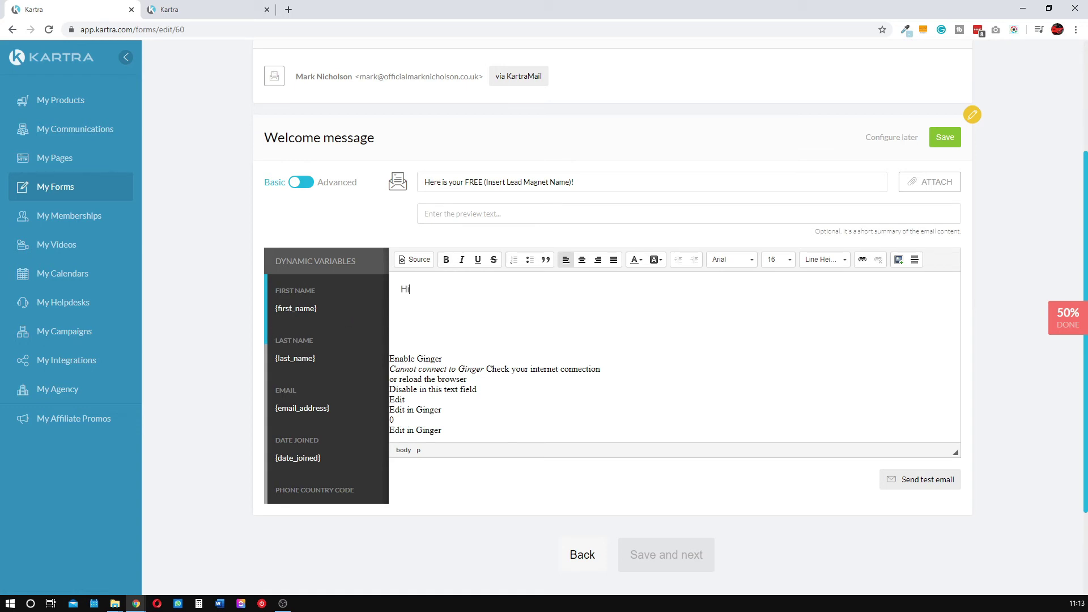
mouse_move(265, 311)
left_mouse_down()
mouse_move(324, 317)
mouse_move(274, 311)
left_mouse_up()
left_click(325, 316)
key("ctrl+c")
left_click(460, 289)
key("ctrl+v")
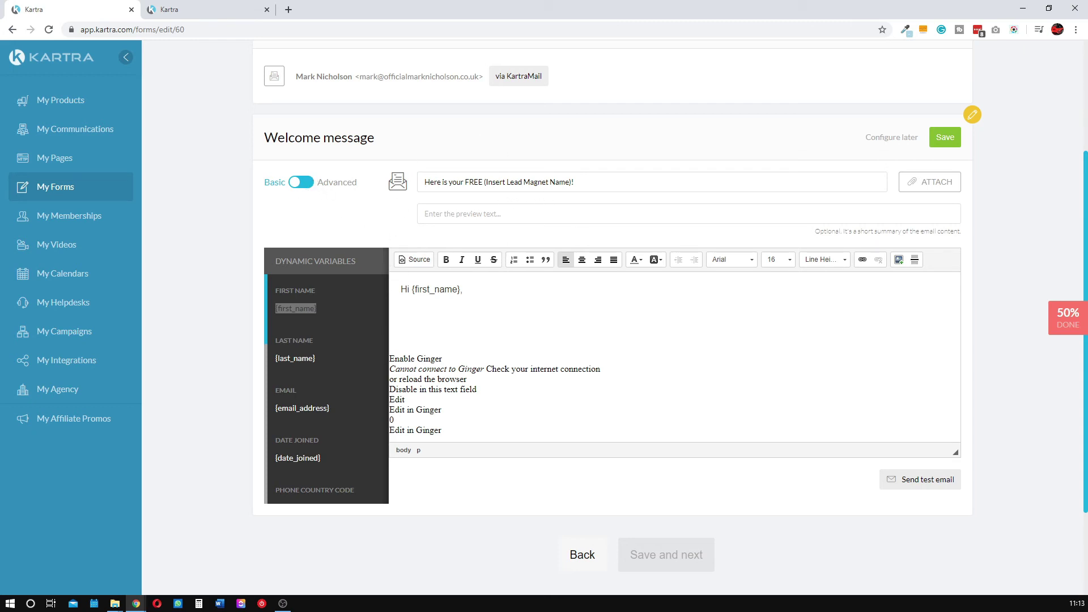
- Add the line "Thank you for requesting the free guide." below the greeting
type("Thank your fo")
key("BackSpace")
key("BackSpace")
key("BackSpace")
key("BackSpace")
type("for requesting the free guide.")
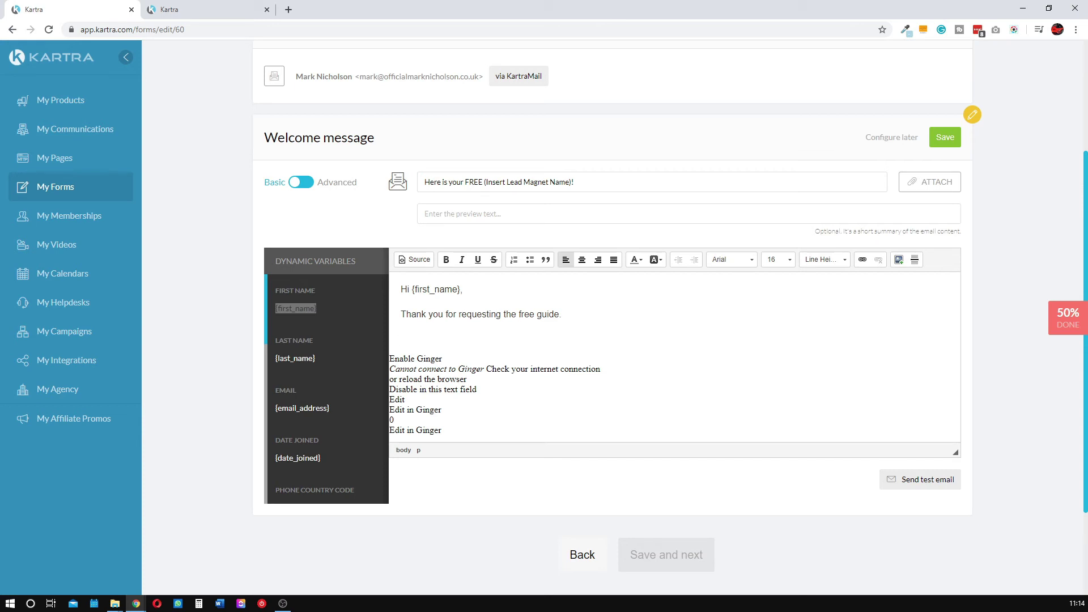
- Add the paragraph "I created this guide to help people who are going through exactly what I was going through 5 years ago..."
type("I created this guide to help peo")
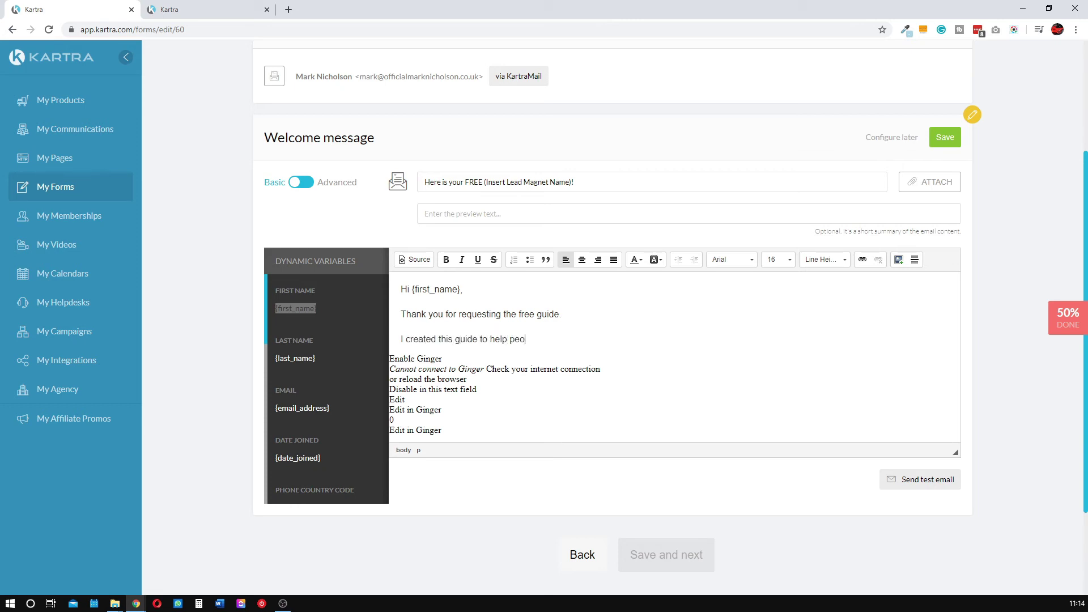
type("ple who were")
key("BackSpace")
key("BackSpace")
key("BackSpace")
key("BackSpace")
type("are ging")
key("BackSpace")
key("BackSpace")
key("BackSpace")
type("oing through exactly ")
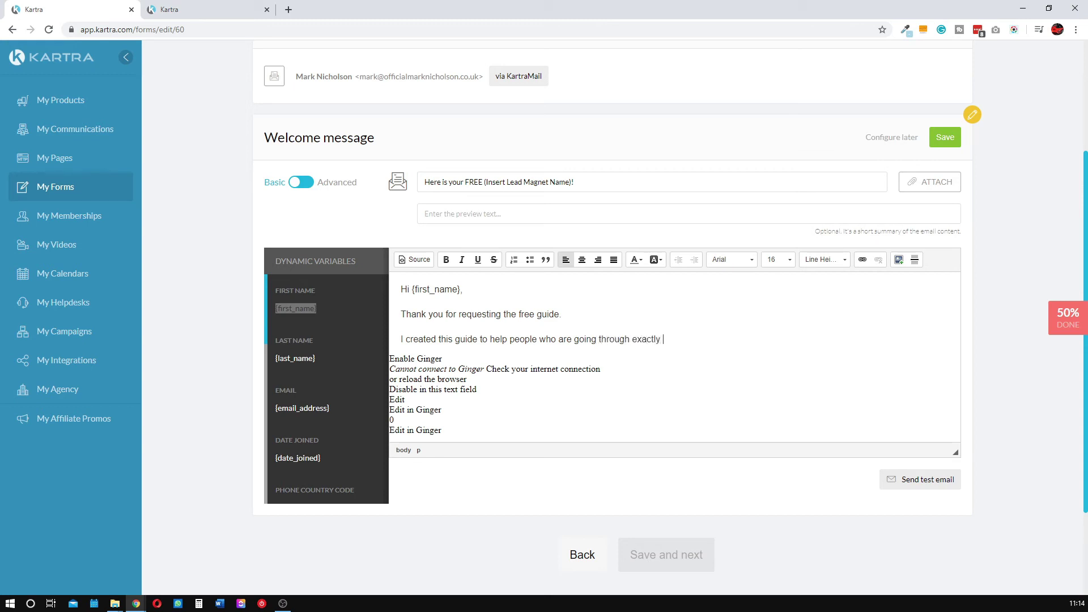
type("what I was going thrugh")
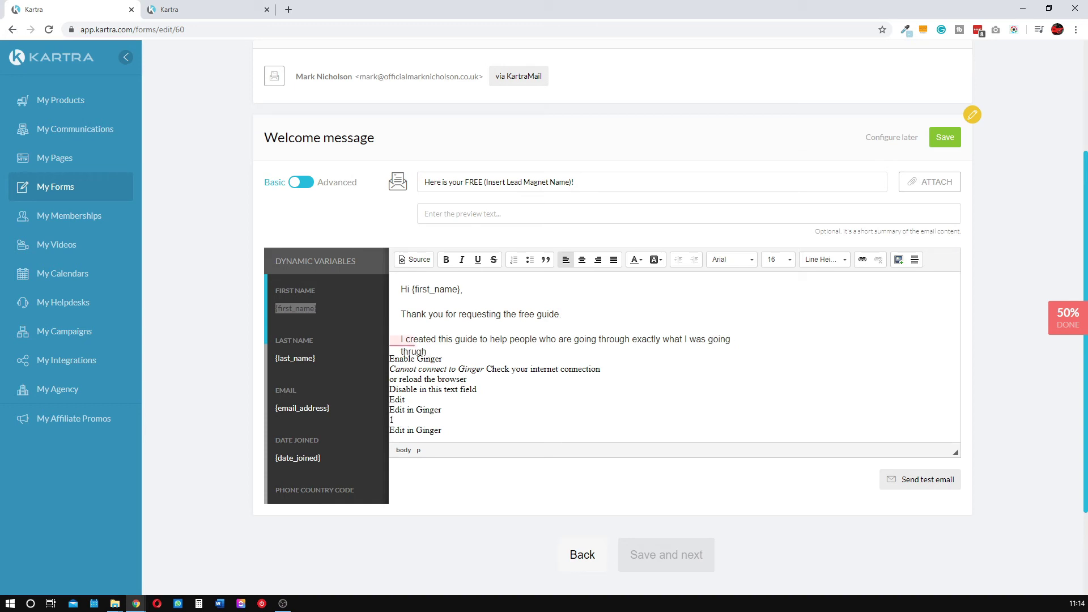
type(" 5 years ago...")
scroll(570, 353, "down", 2)
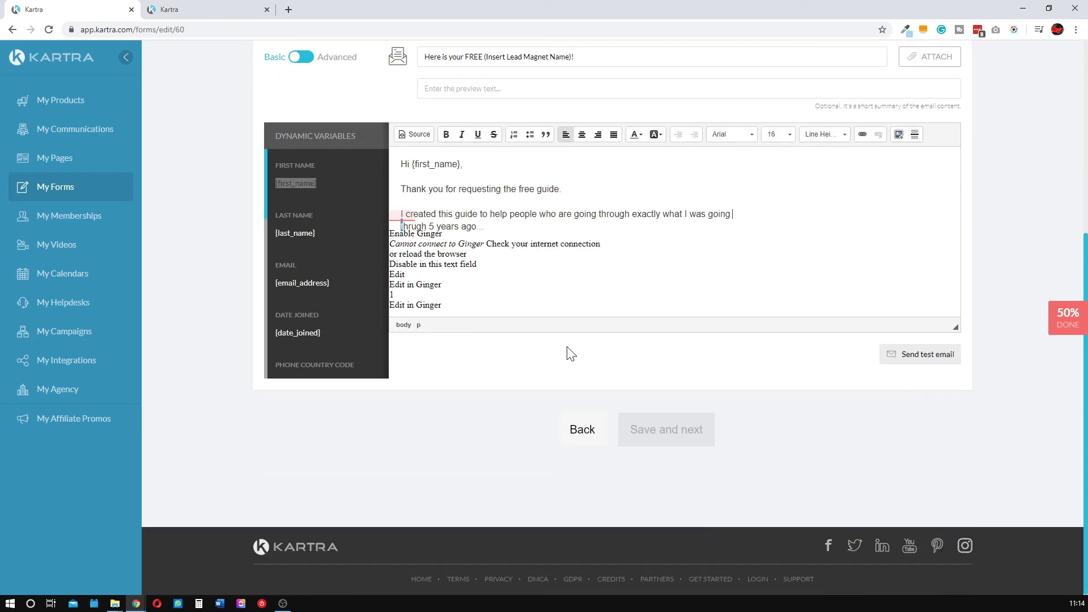
key("Left")
type("o")
- Turn off Ginger's grammar and spelling check for app.kartra.com and return to the email body
left_click(941, 31)
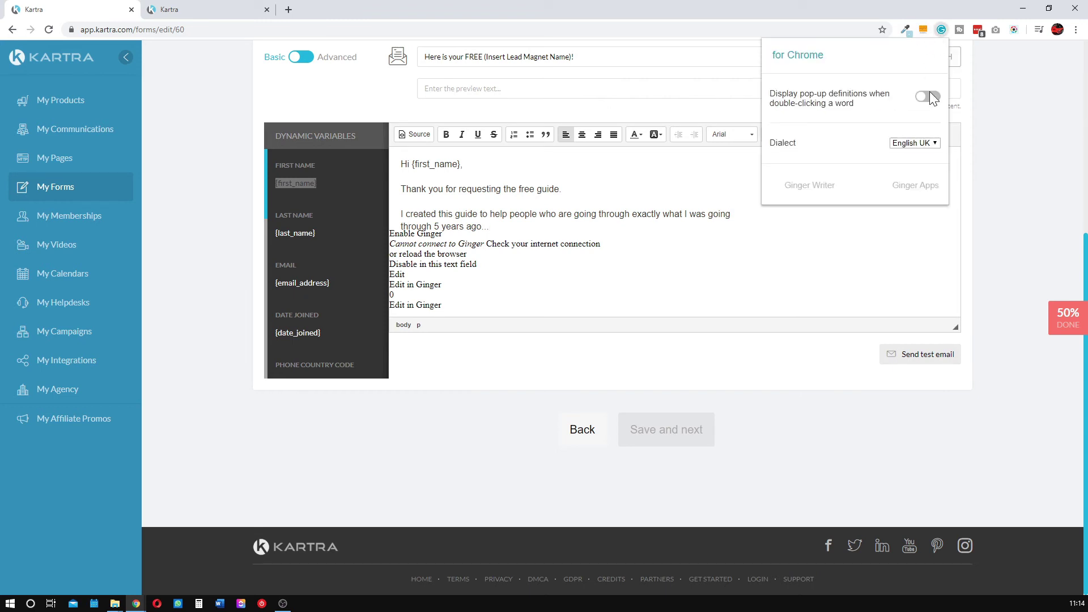
left_click(928, 97)
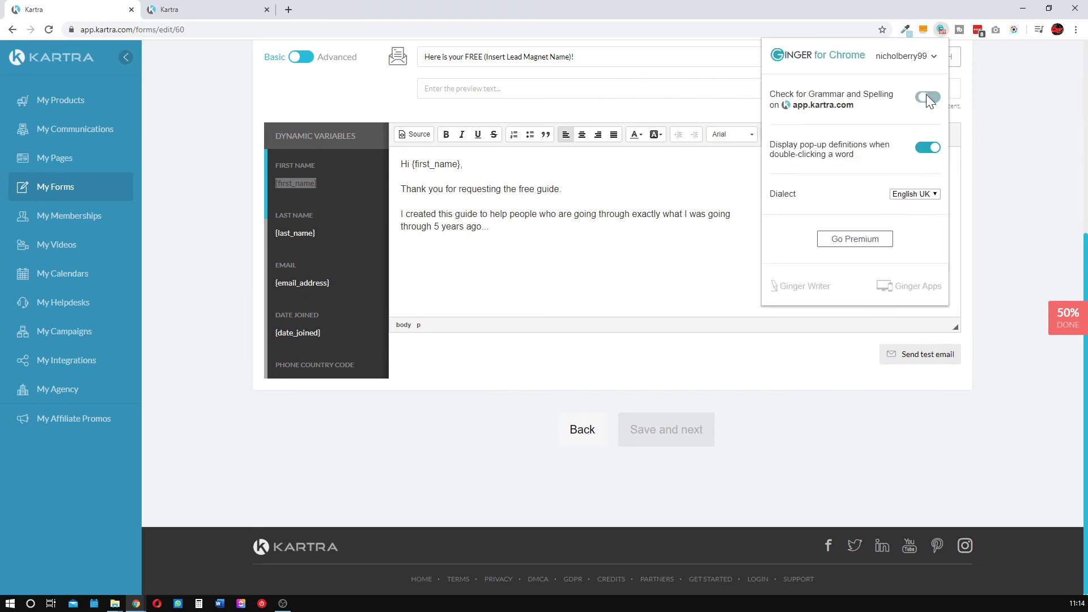
left_click(401, 264)
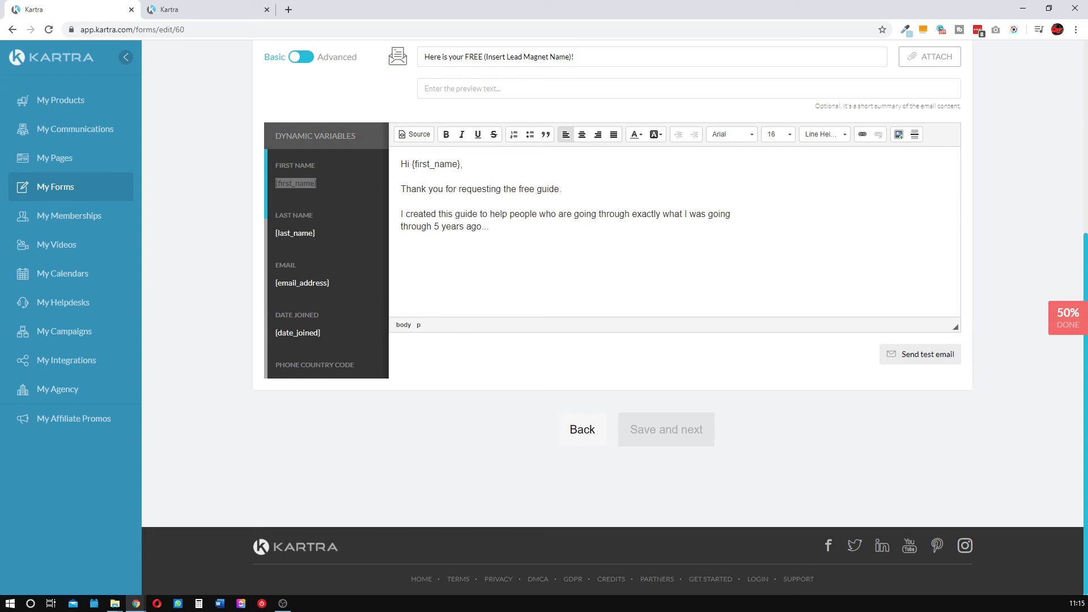
- Begin a new paragraph with "Back then, I was 50Lbs over weight, had no energy and"
type("% ast")
key("BackSpace")
key("BackSpace")
key("BackSpace")
key("BackSpace")
key("BackSpace")
type("Back then,")
type(" last")
key("BackSpace")
key("BackSpace")
key("BackSpace")
key("BackSpace")
type("las")
key("BackSpace")
key("BackSpace")
key("BackSpace")
key("BackSpace")
type("i was")
key("BackSpace")
key("BackSpace")
key("BackSpace")
key("BackSpace")
type("I was 50Lbs over ")
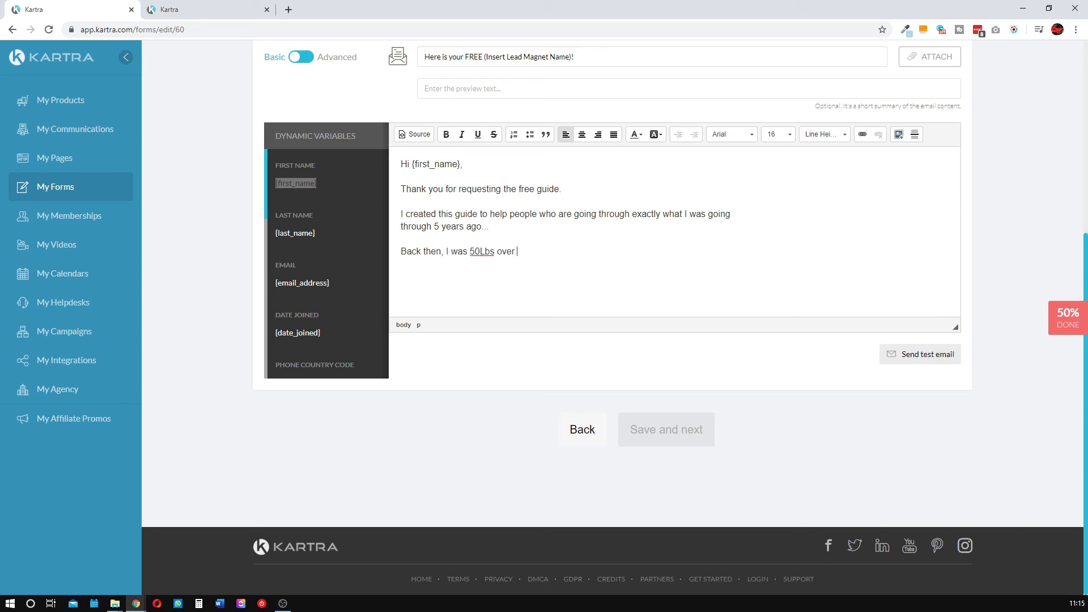
type("weight, had no en")
type("ger")
type("ergy and")
type(" w")
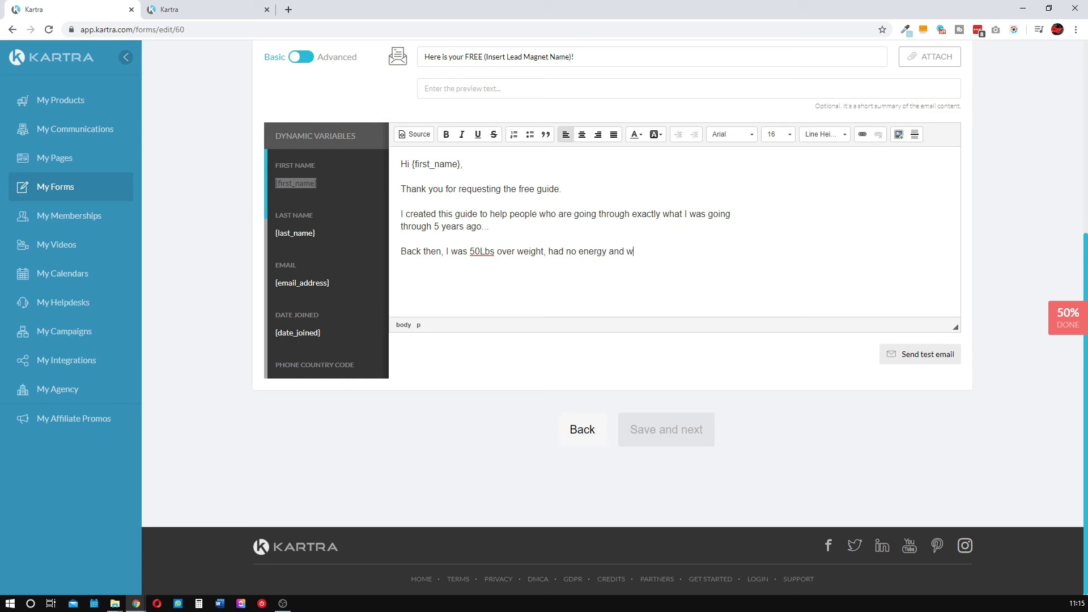
- Finish the paragraph with "was about to lose my wife because I was depressed and not loving." and start a new line
type("as about to lose my wi")
type("ger")
key("BackSpace")
key("BackSpace")
type("fe bec")
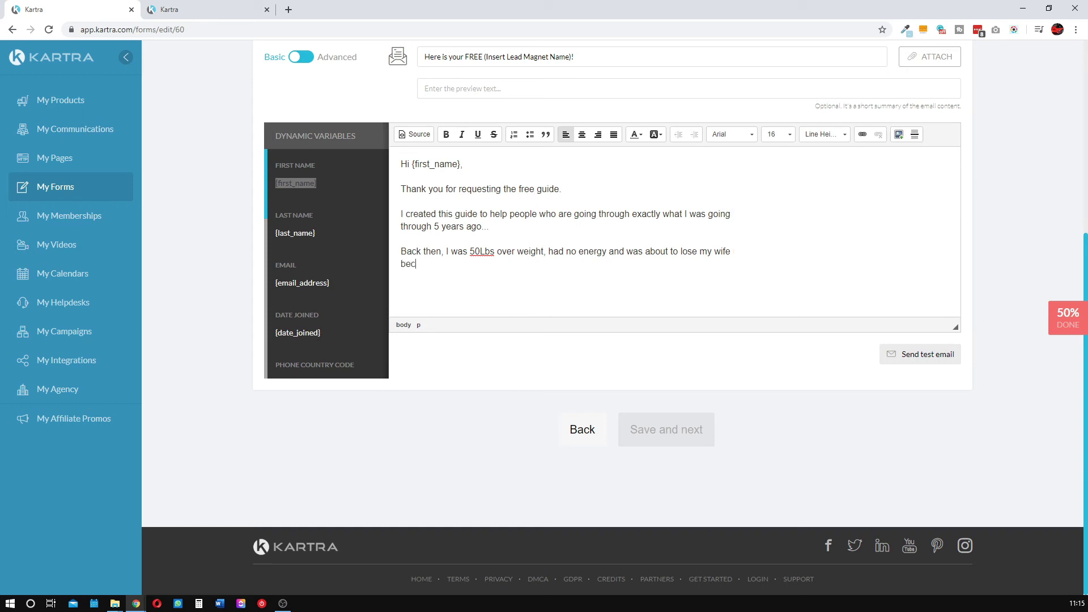
type("ause I was")
type(" miserabl")
key("BackSpace")
key("BackSpace")
key("BackSpace")
key("BackSpace")
key("BackSpace")
key("BackSpace")
key("BackSpace")
key("BackSpace")
type("depressed and not loving.")
key("Return")
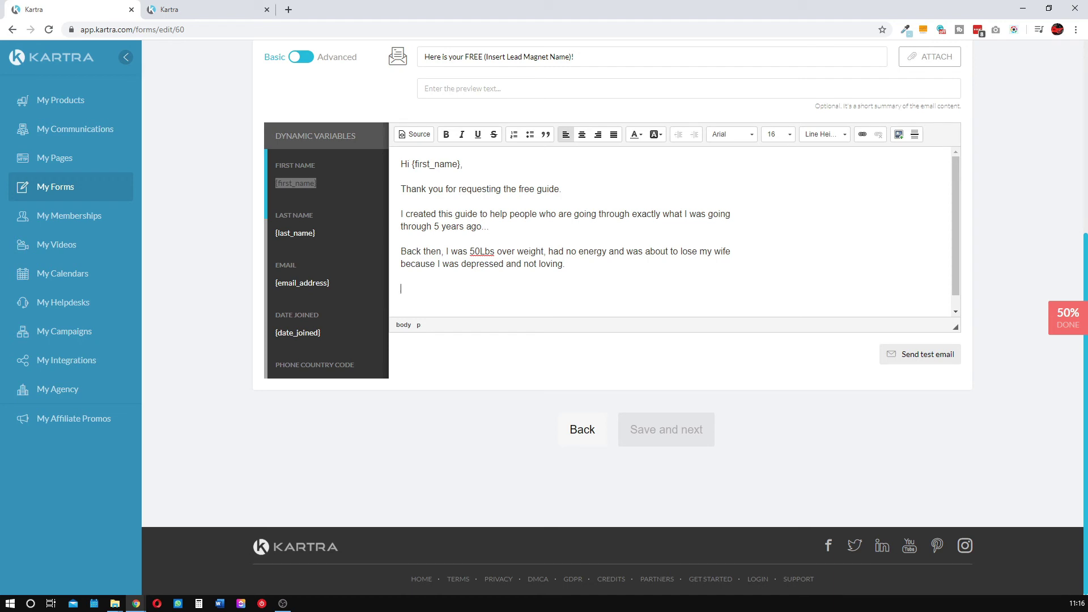
- Add the line "Oh, before I forget, Click Here to get your Free Guide." and begin the closing line with "Loo"
key("Return")
type("Oh, before")
type("forget")
type(", here is you")
type("r")
key("BackSpace")
key("BackSpace")
key("BackSpace")
key("BackSpace")
key("BackSpace")
key("BackSpace")
key("BackSpace")
key("BackSpace")
key("BackSpace")
key("BackSpace")
key("BackSpace")
key("BackSpace")
type("Click Here to get you")
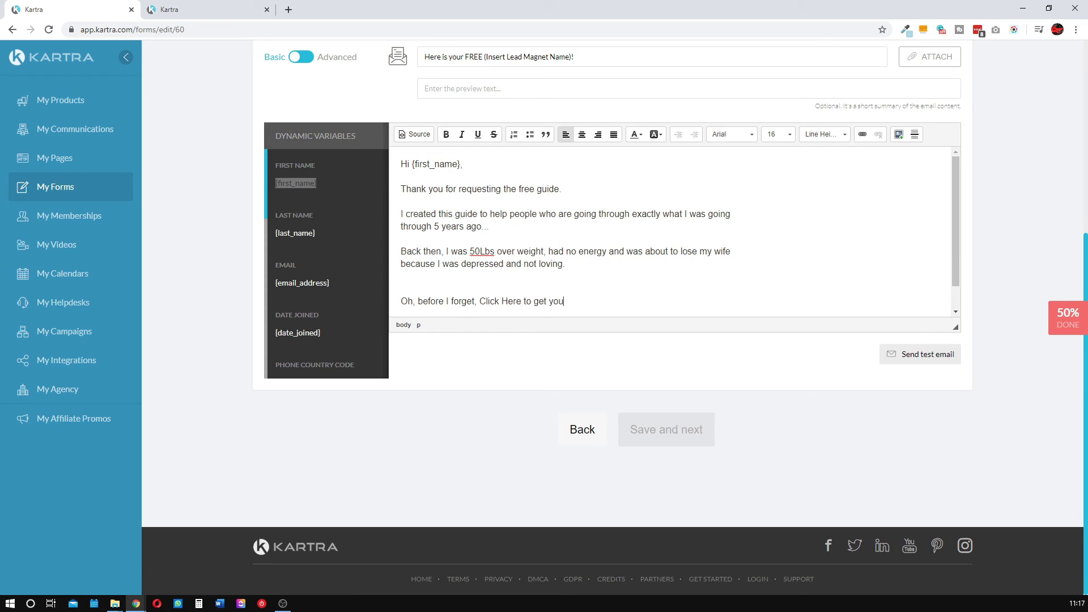
type("r Free Guide.")
key("Return")
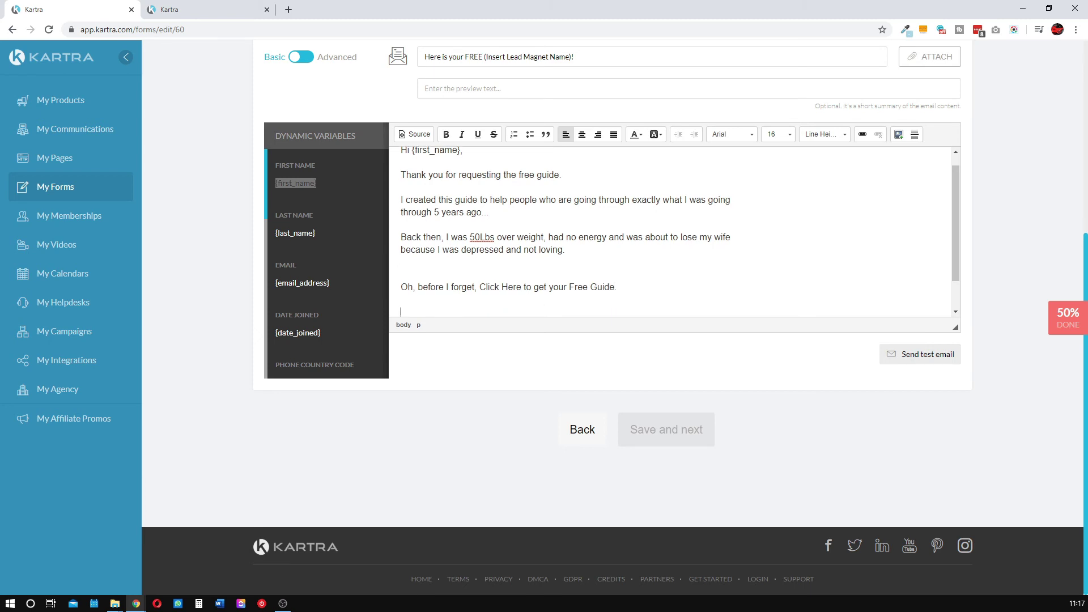
type("Loo")
left_click_drag(518, 287, 479, 287)
left_click(480, 287)
left_click(862, 134)
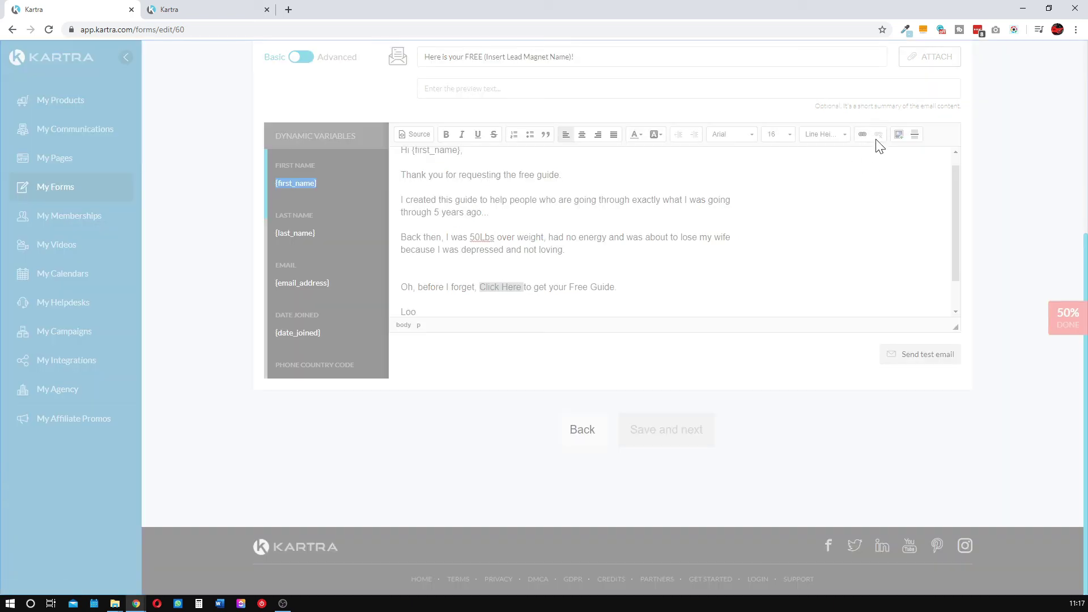
left_click(543, 321)
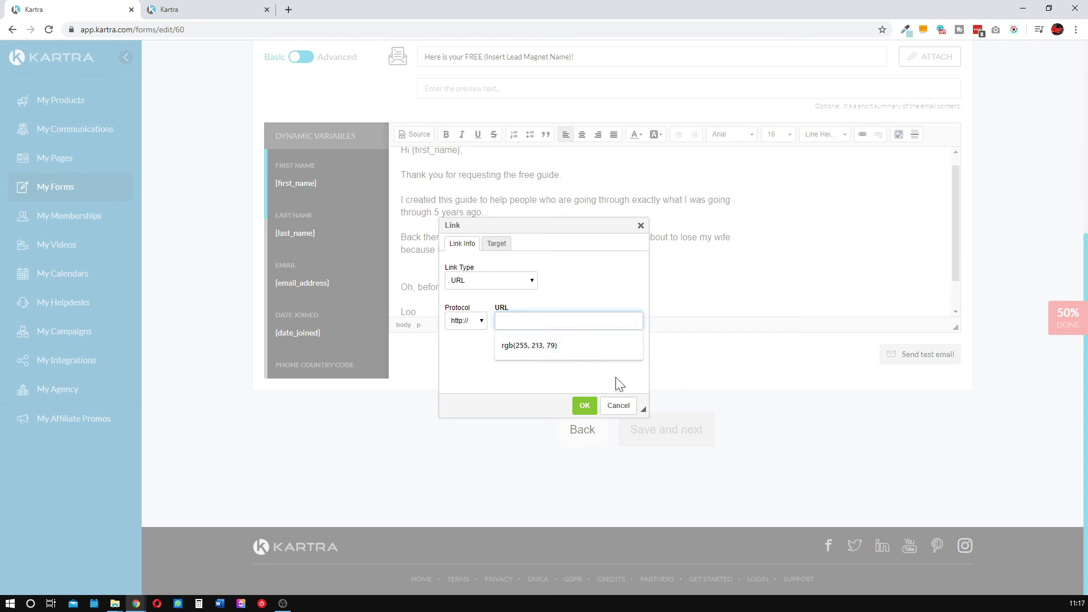
left_click(619, 406)
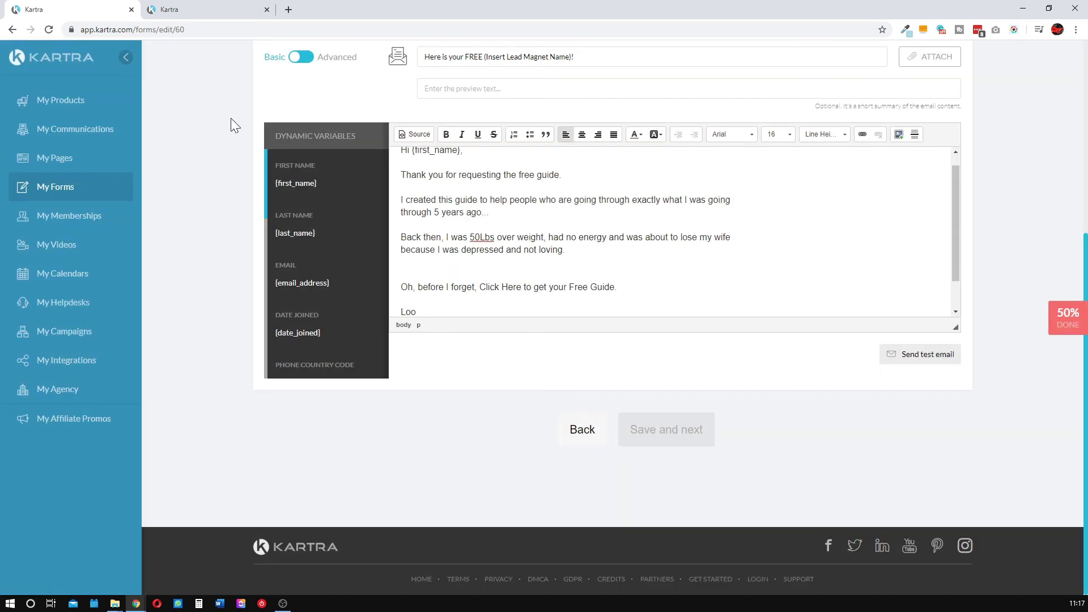
- Examine the hosted files and their download link actions under My Memberships in the second tab, and return to the welcome email
key("ctrl+Tab")
left_click(112, 143)
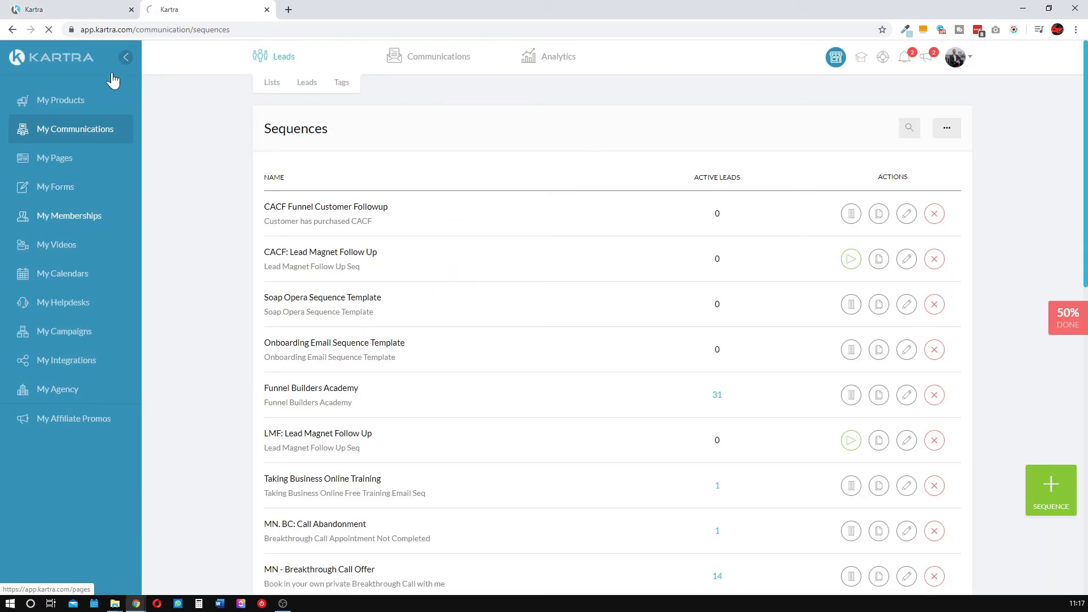
left_click(78, 8)
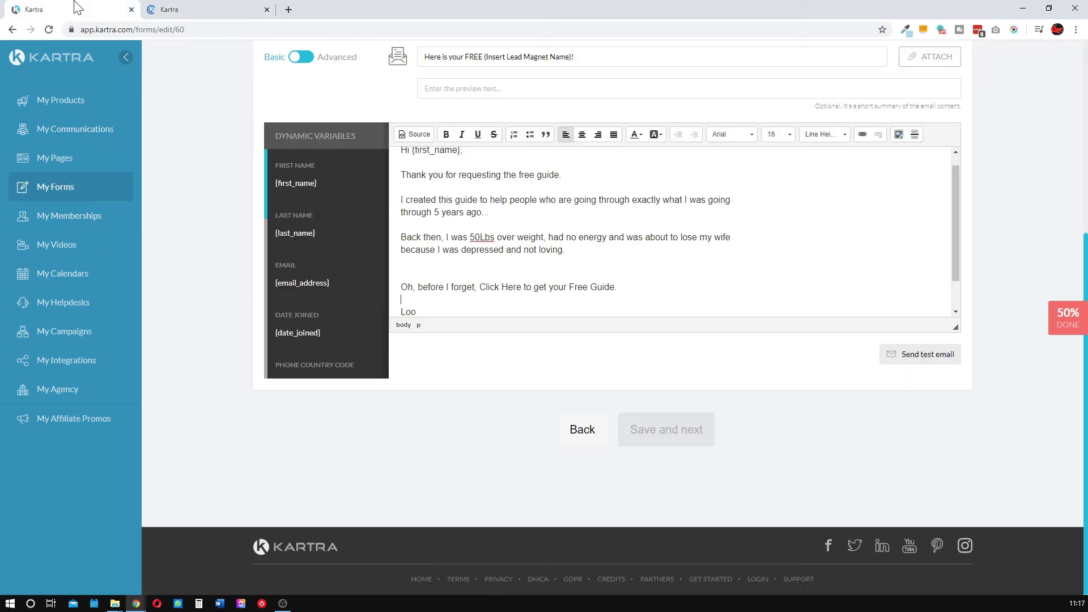
key("ctrl+Tab")
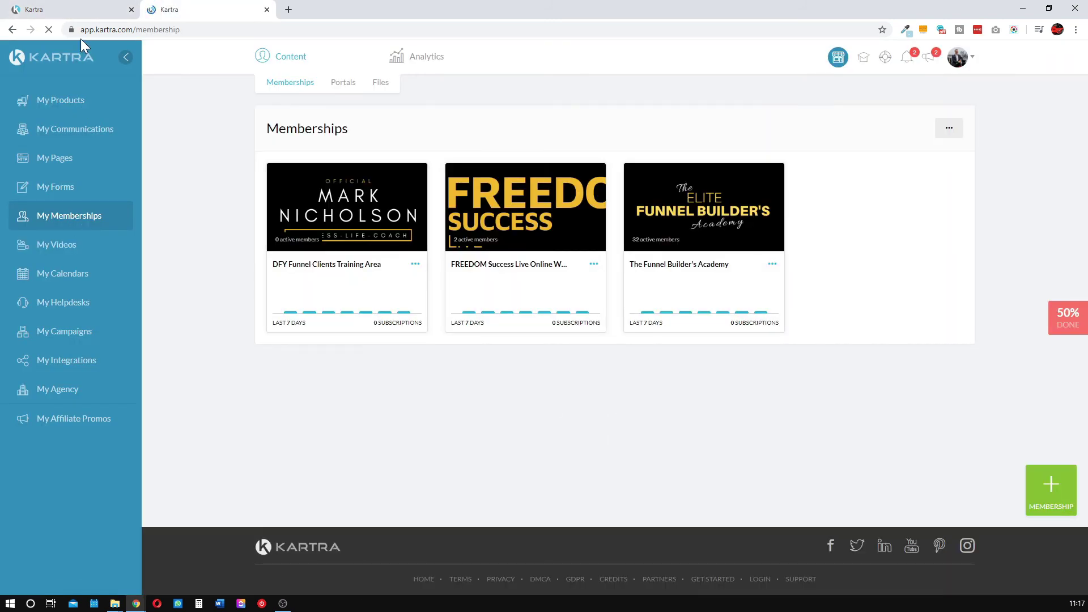
left_click(381, 84)
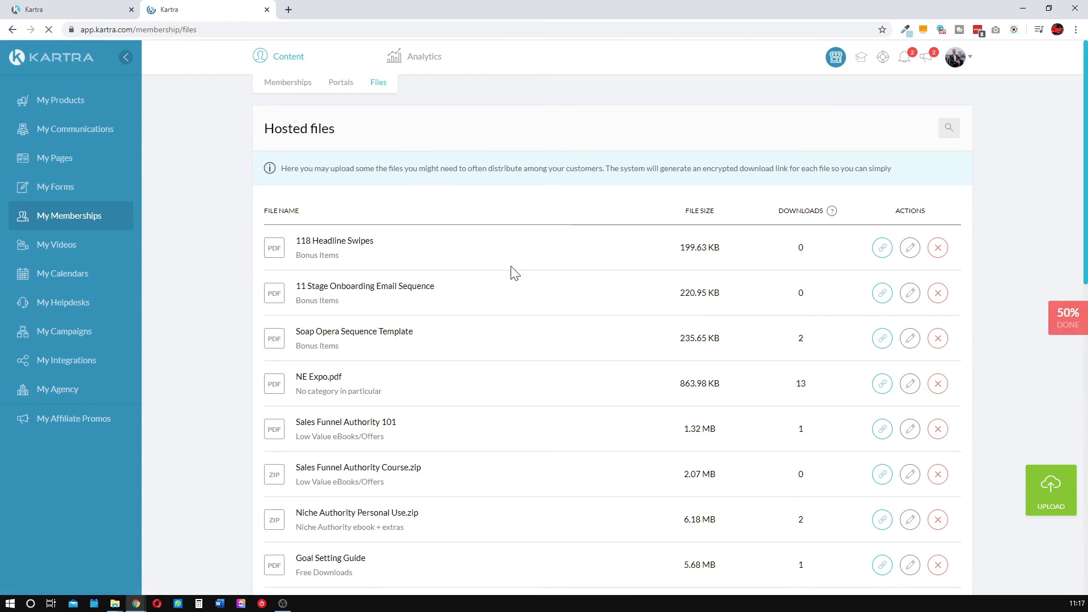
left_click(883, 248)
left_click_drag(514, 305, 718, 92)
left_click(736, 50)
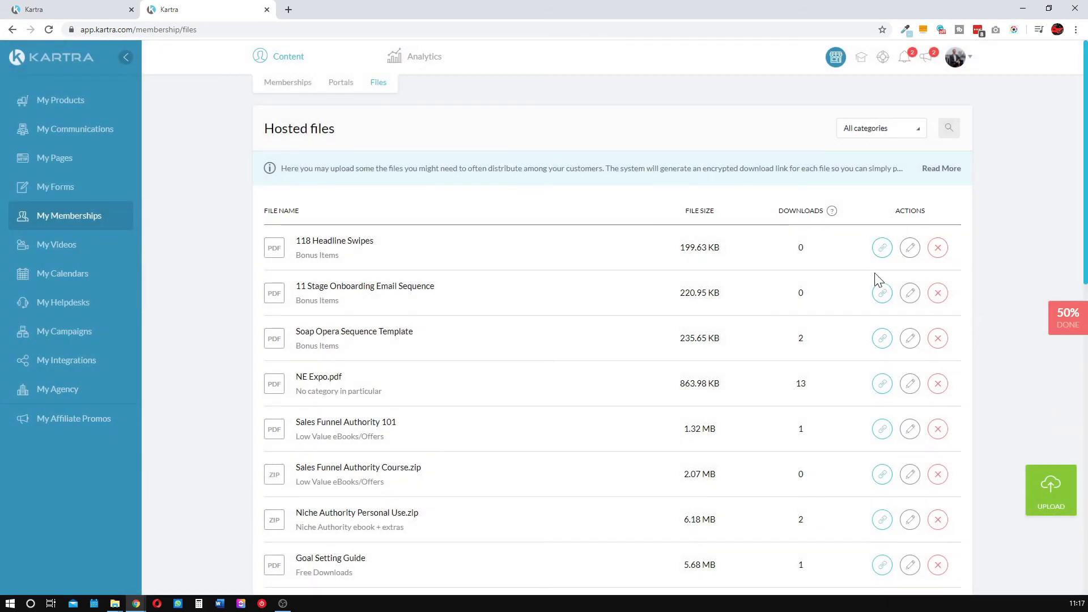
left_click(110, 7)
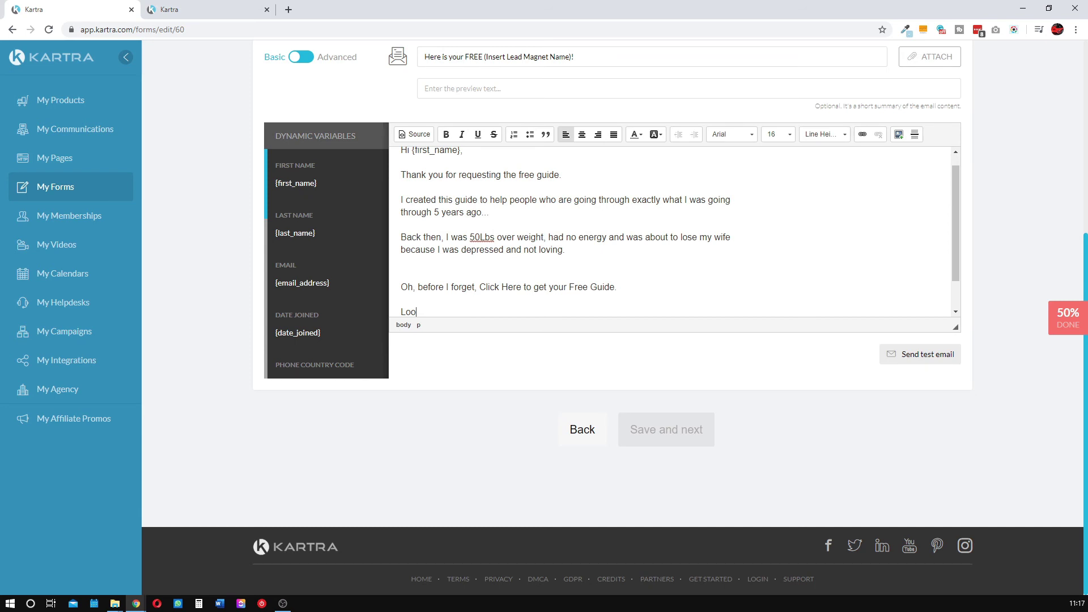
- Complete the closing line as "Look forward to speaking with you soon." and sign off with the sender's full name below it
type("k forward to speaking with your")
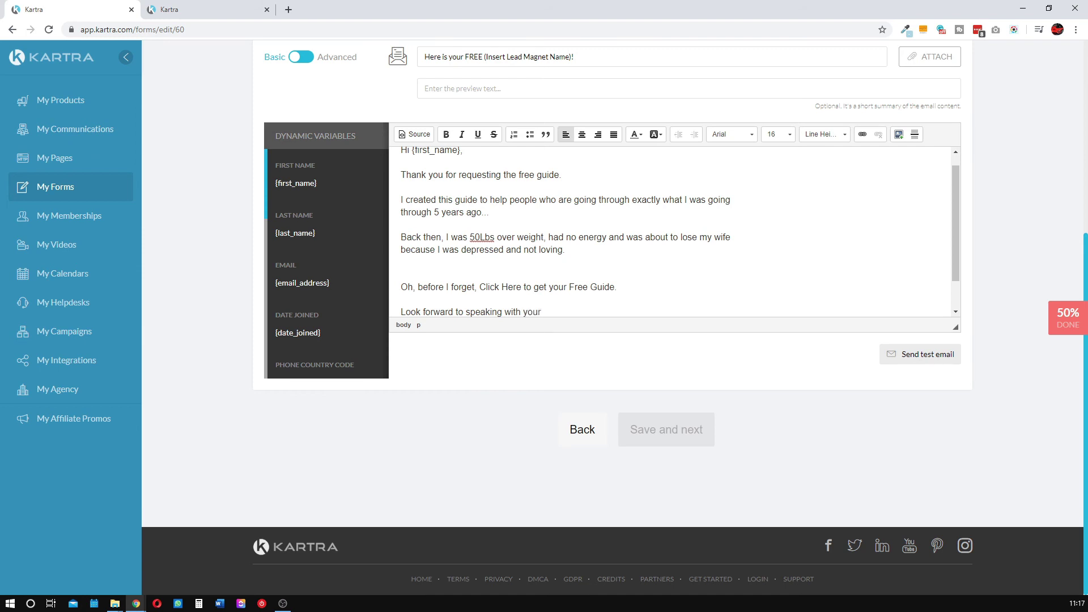
type("soon.")
key("Return")
type("Ho")
key("BackSpace")
key("BackSpace")
type("J")
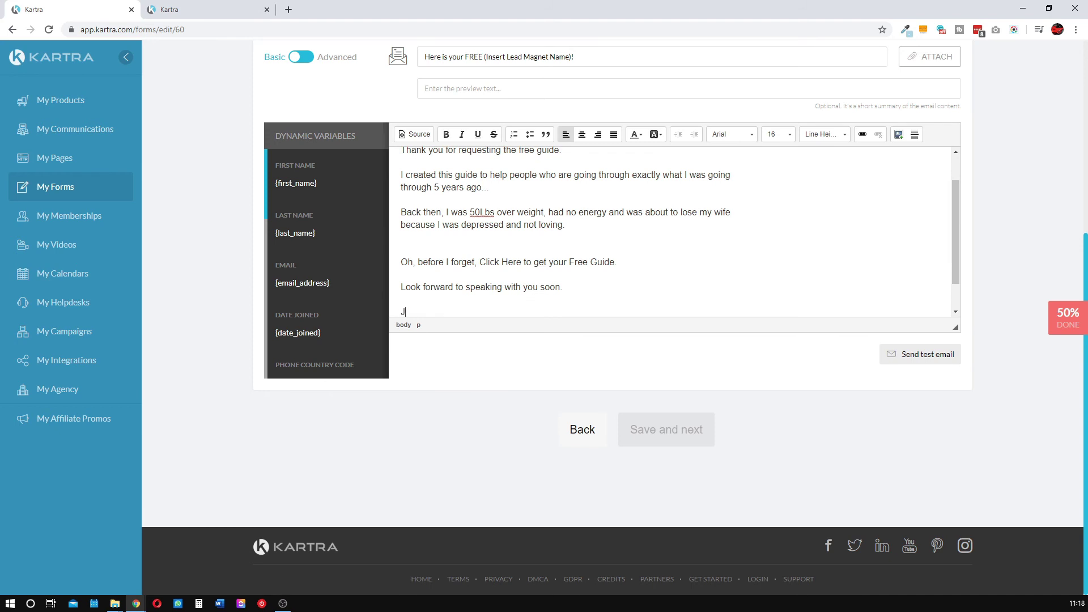
type("ohn Smith")
- Remove the extra blank line above "Oh, before I forget" and correct the weight unit to "50lbs"
left_click(402, 237)
key("Delete")
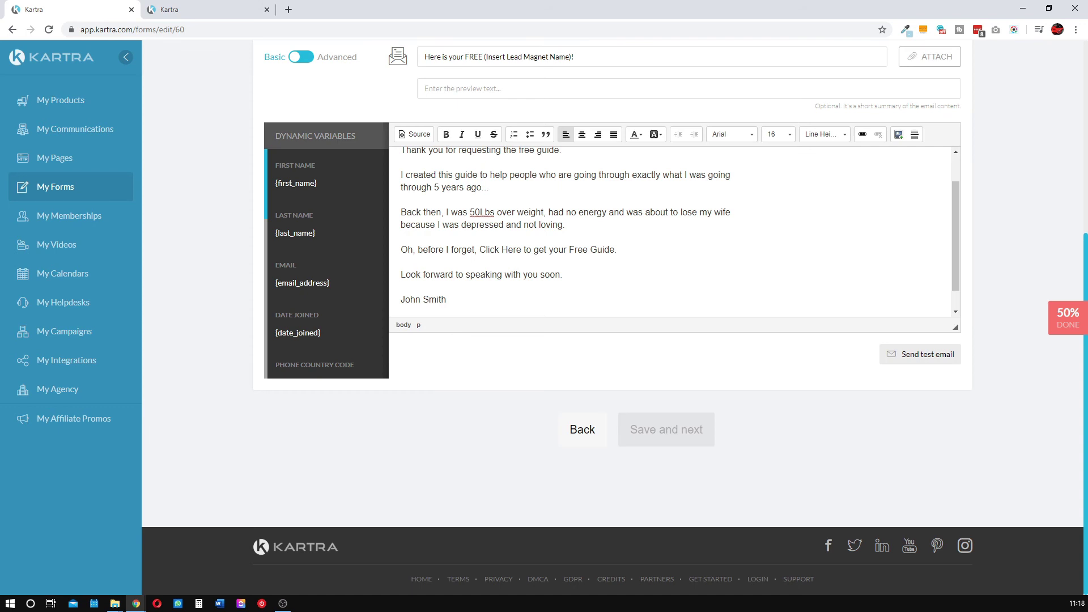
key("BackSpace")
type("l")
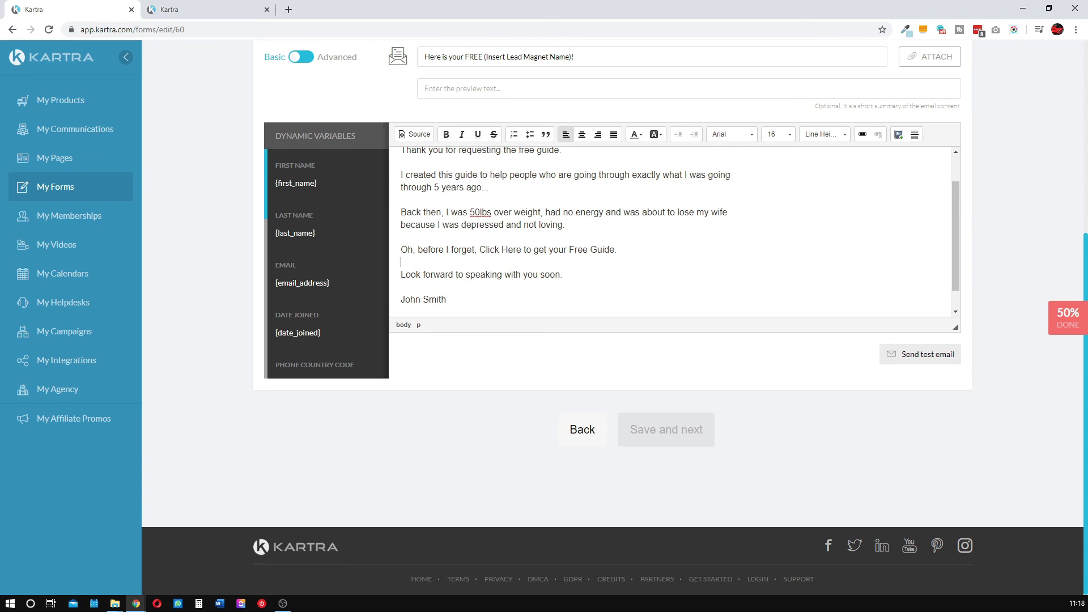
- Copy the entire welcome email text and switch the message editor to Advanced mode
scroll(973, 47, "up", 1)
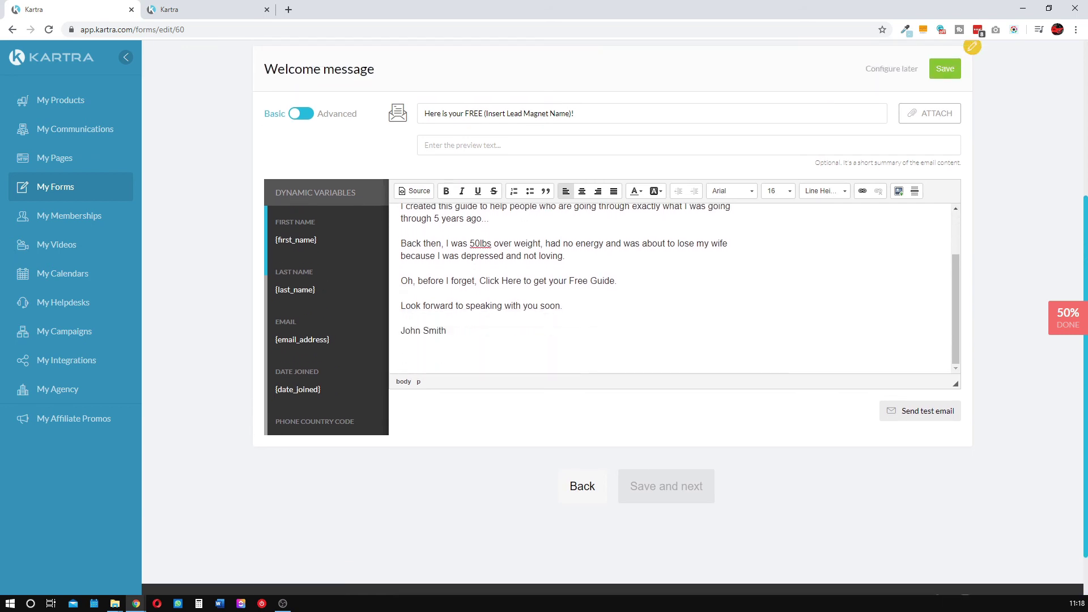
scroll(674, 289, "up", 2)
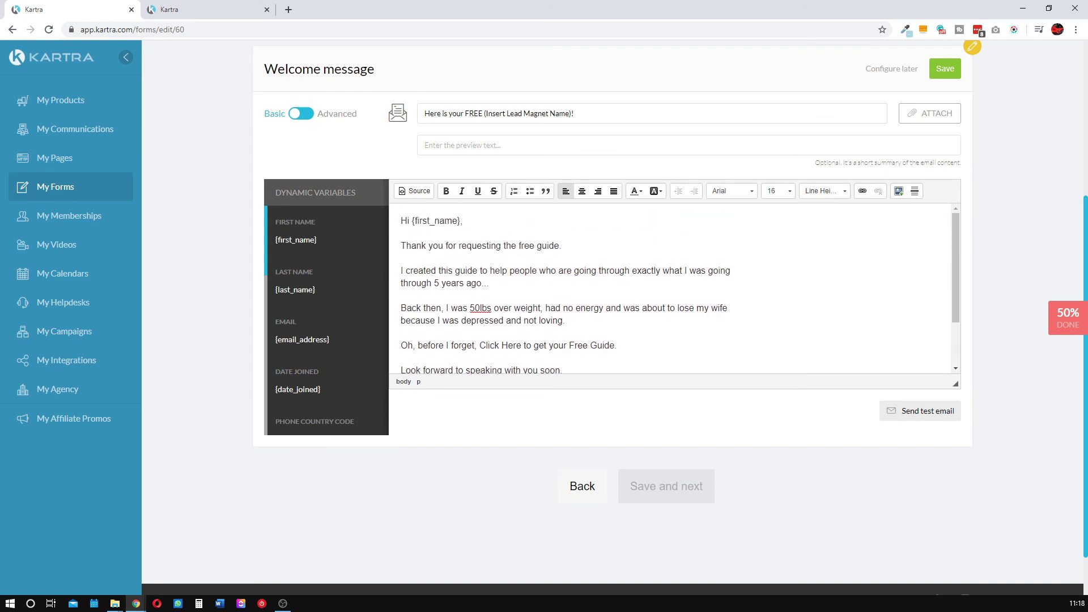
scroll(675, 289, "down", 2)
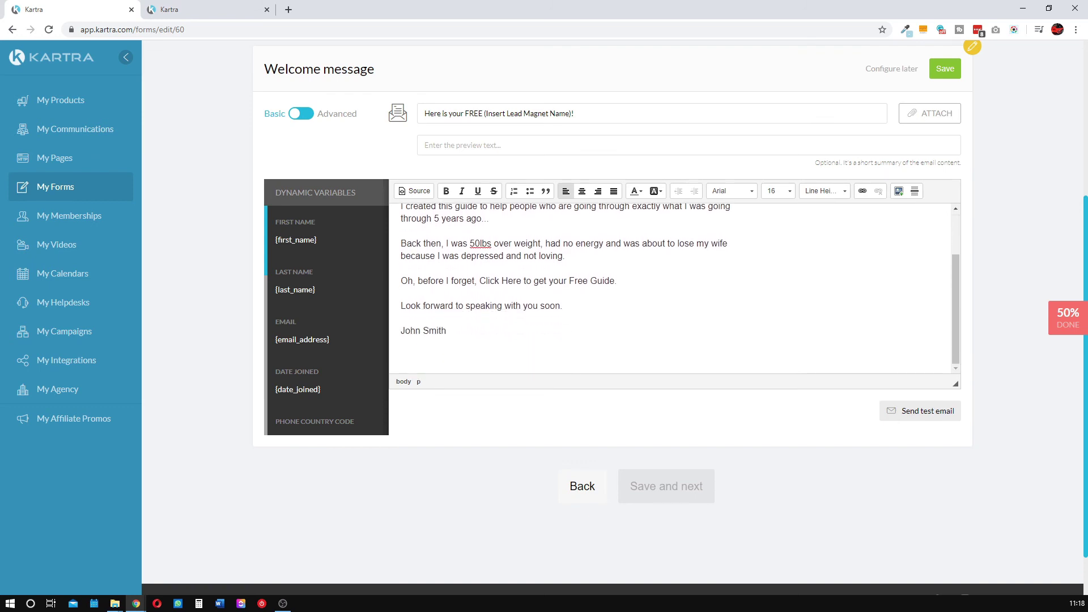
scroll(674, 289, "up", 3)
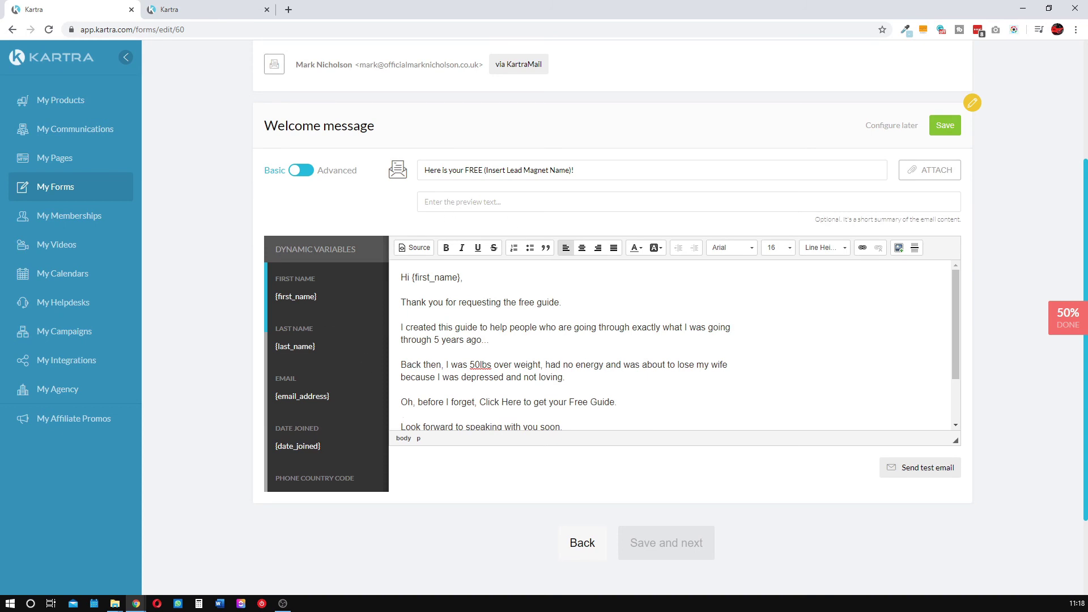
key("ctrl+a")
key("ctrl+c")
left_click(490, 340)
left_click(301, 171)
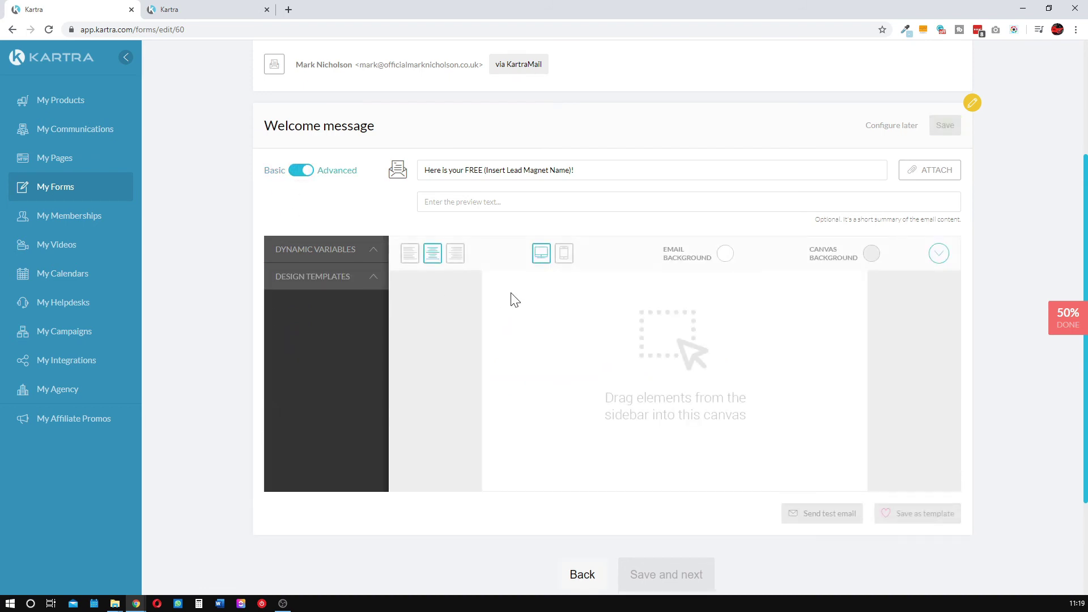
- Add the saved template with the black logo header, short greeting and P.S. and P.P.S. paragraphs to the empty email canvas
left_click(377, 277)
scroll(360, 376, "down", 3)
scroll(359, 359, "up", 3)
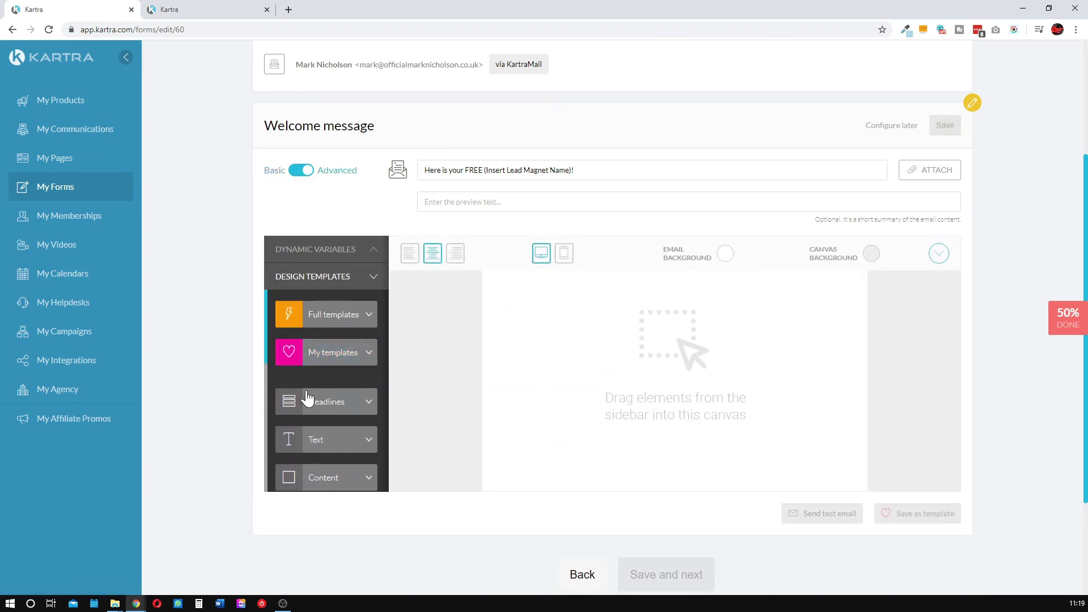
left_click(343, 354)
scroll(342, 399, "down", 10)
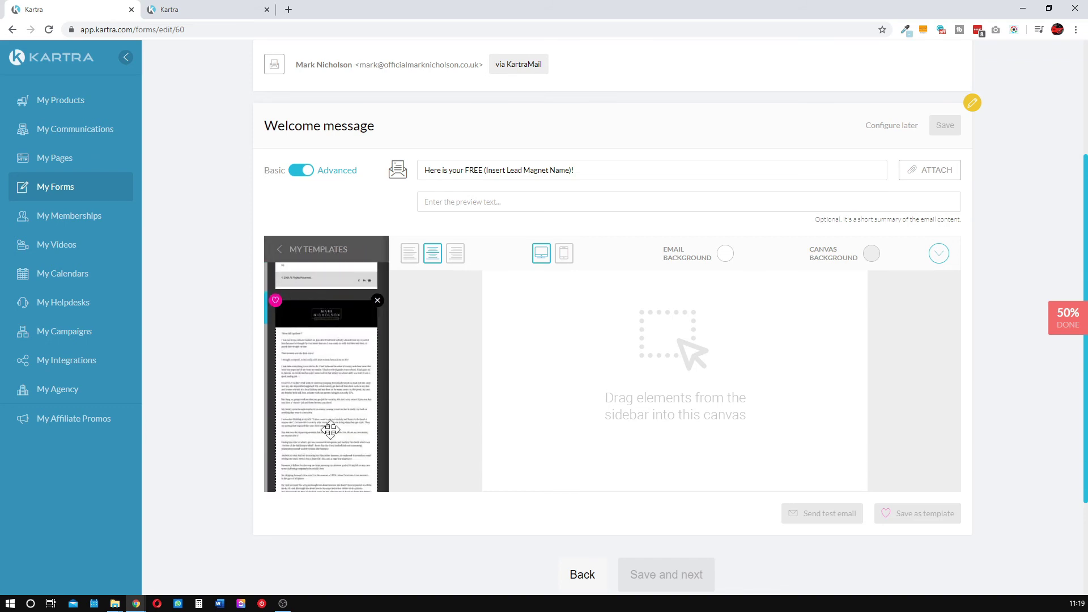
scroll(340, 397, "down", 6)
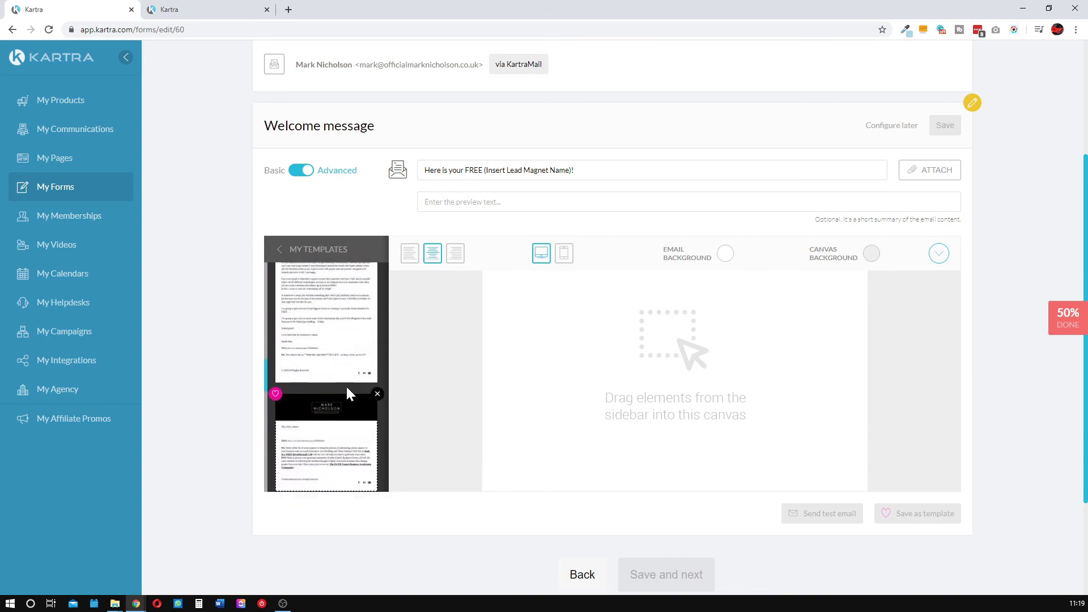
left_click_drag(713, 338, 616, 306)
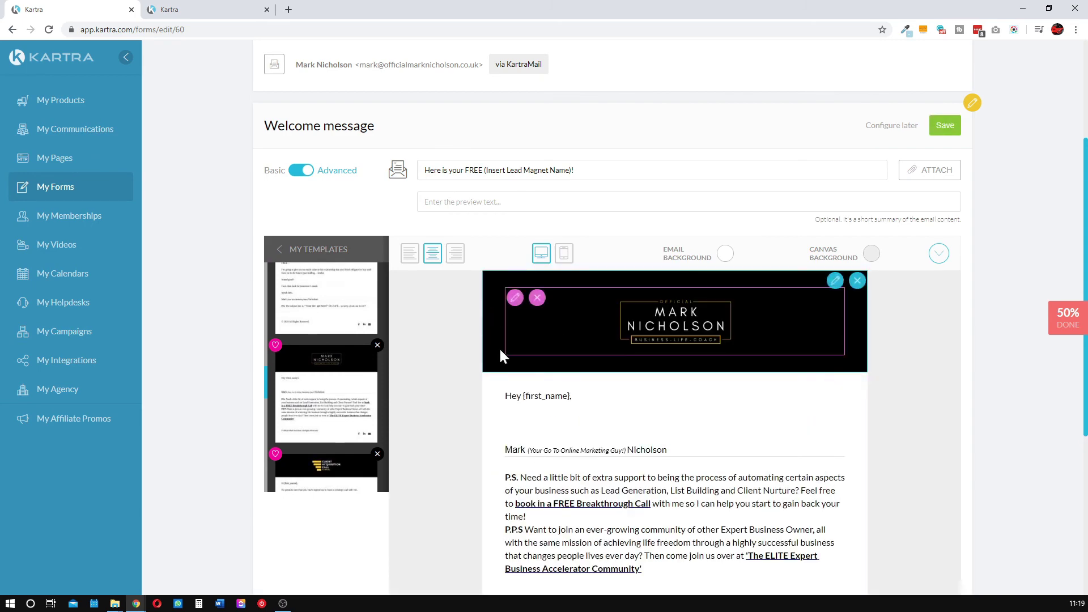
- Paste the copied email text above the template's sign-off and delete the template's original "Hey {first_name}," greeting
scroll(701, 318, "down", 4)
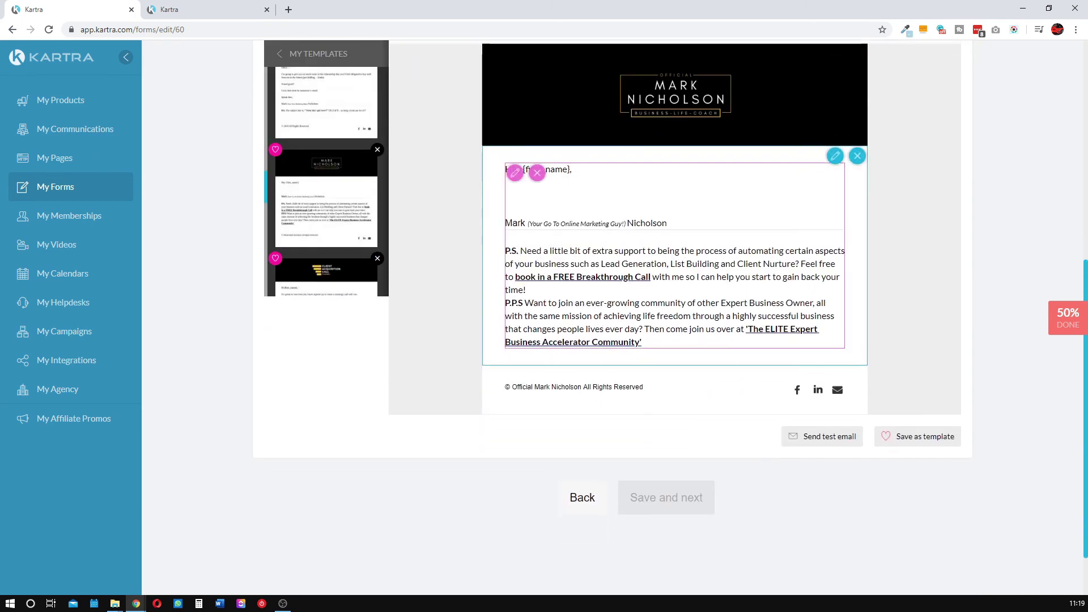
left_click_drag(652, 341, 492, 253)
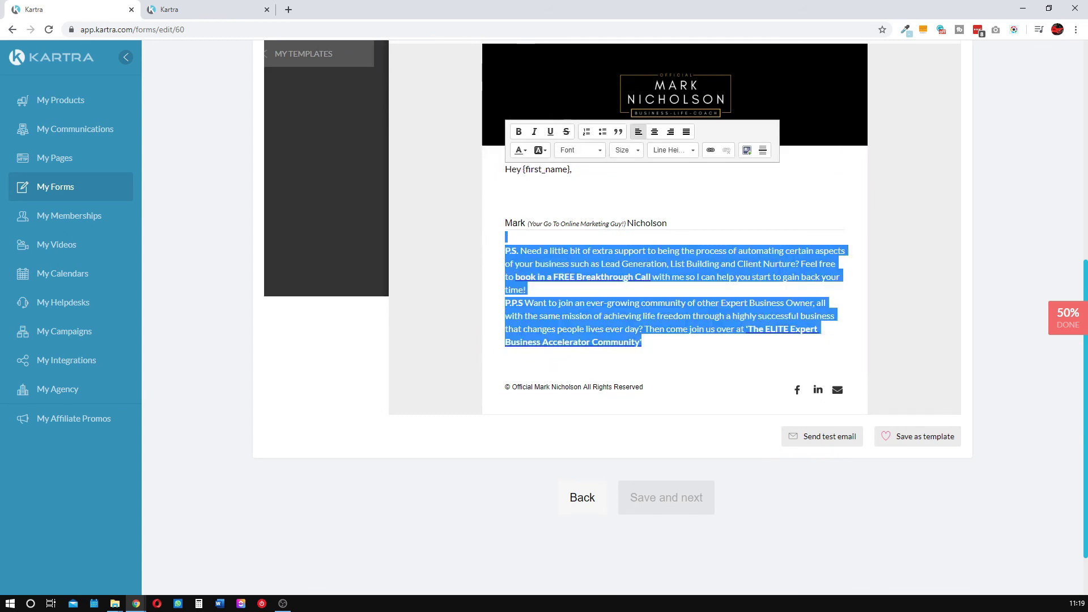
left_click(620, 303)
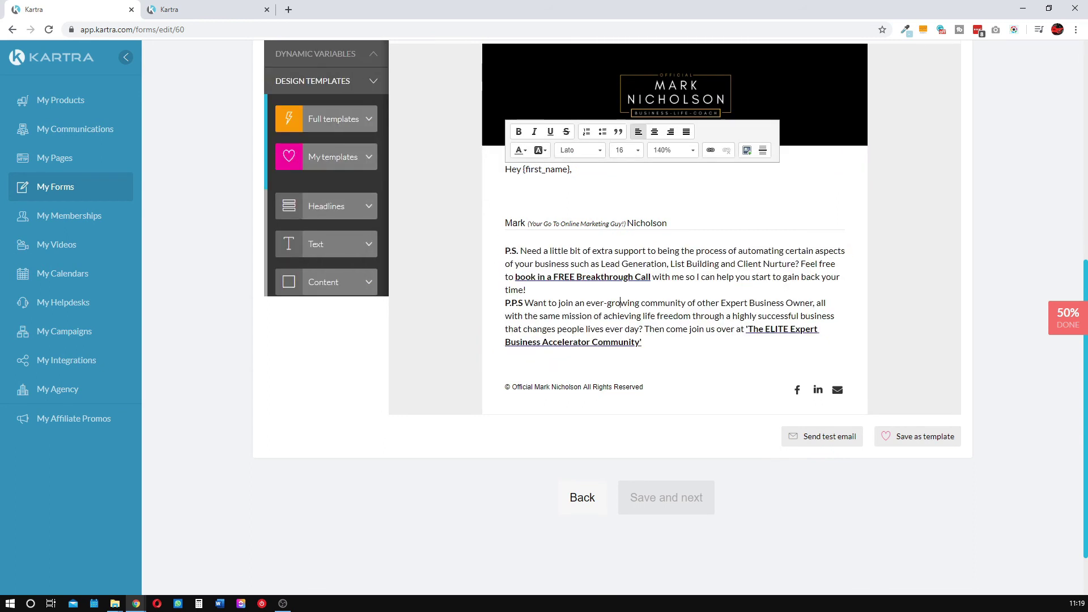
left_click(506, 182)
key("ctrl+v")
left_click_drag(574, 169, 479, 175)
key("BackSpace")
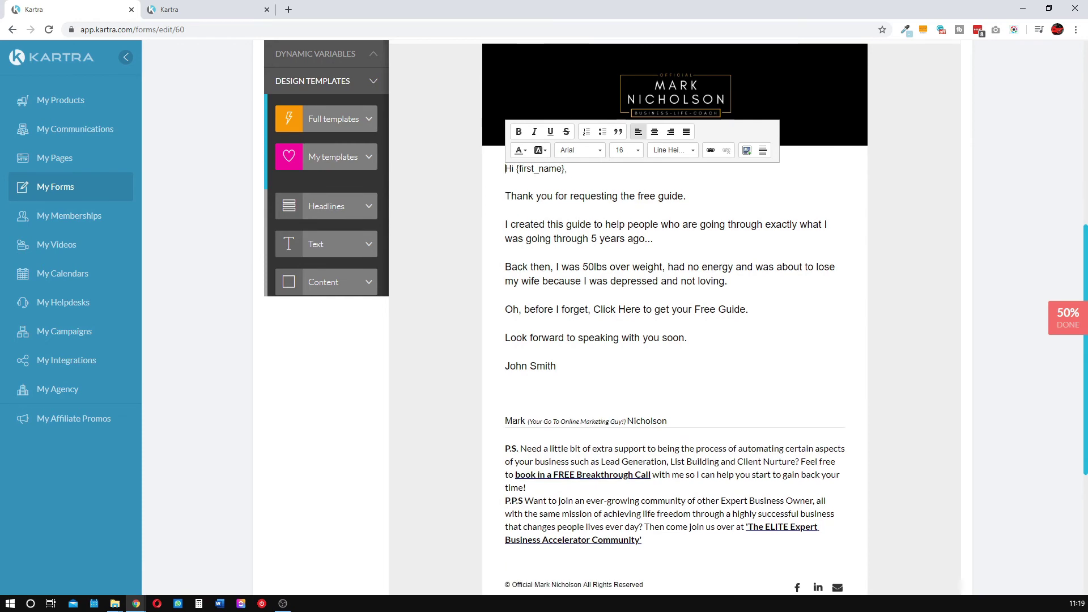
key("BackSpace")
- Review the templated email and compare it with the plain version in Basic mode
scroll(711, 232, "up", 3)
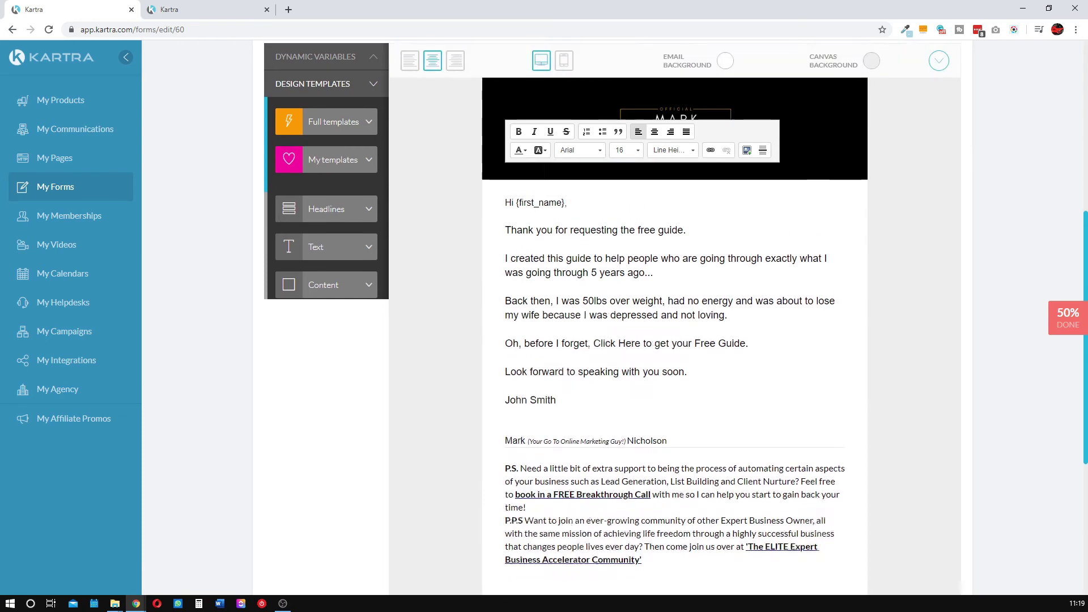
scroll(675, 340, "down", 5)
scroll(719, 444, "up", 5)
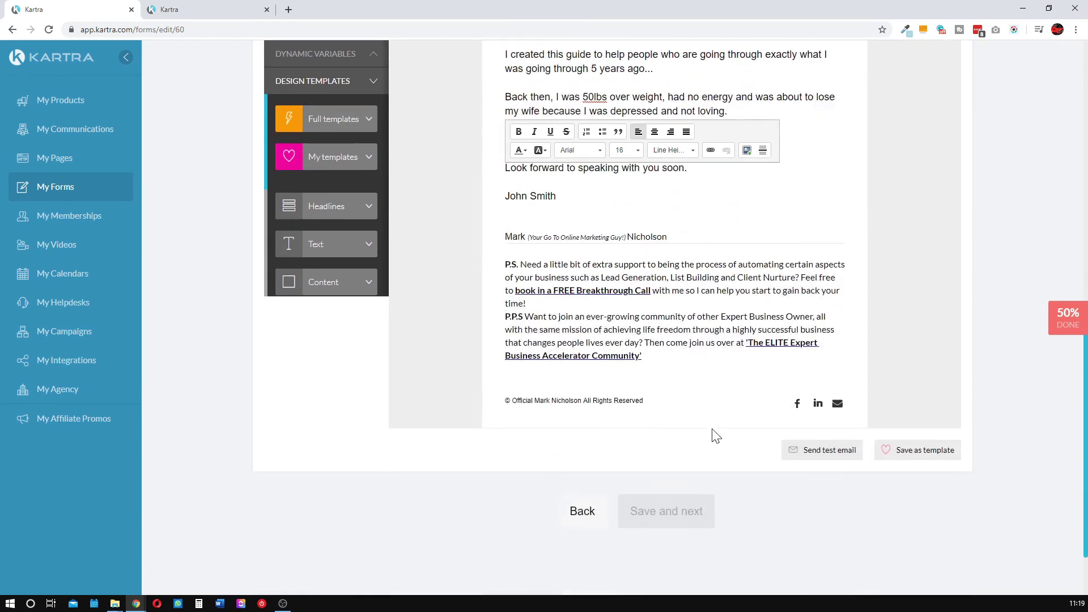
left_click(301, 114)
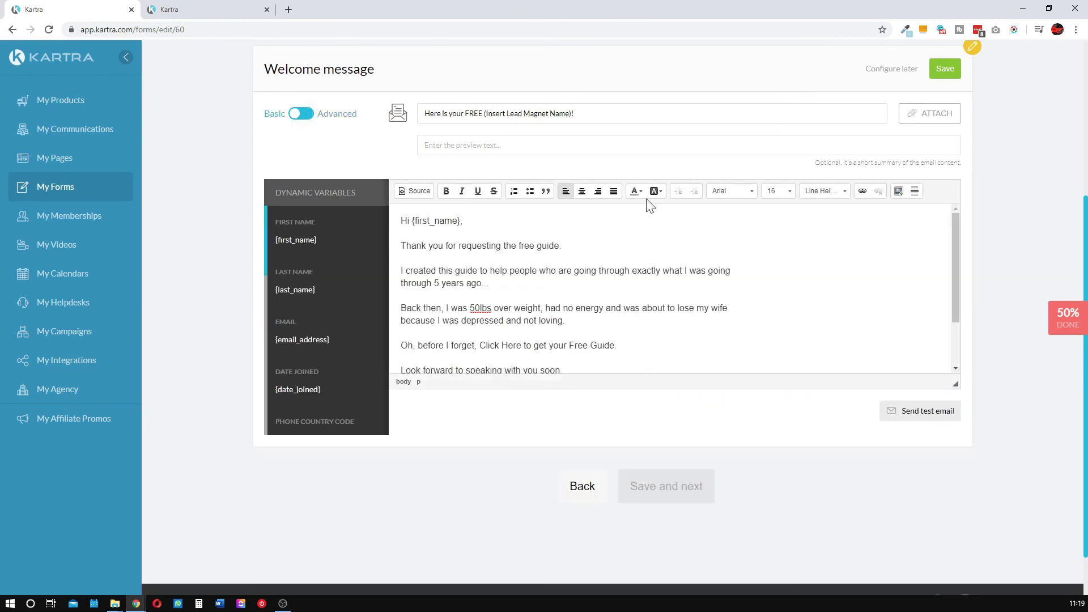
scroll(675, 289, "down", 2)
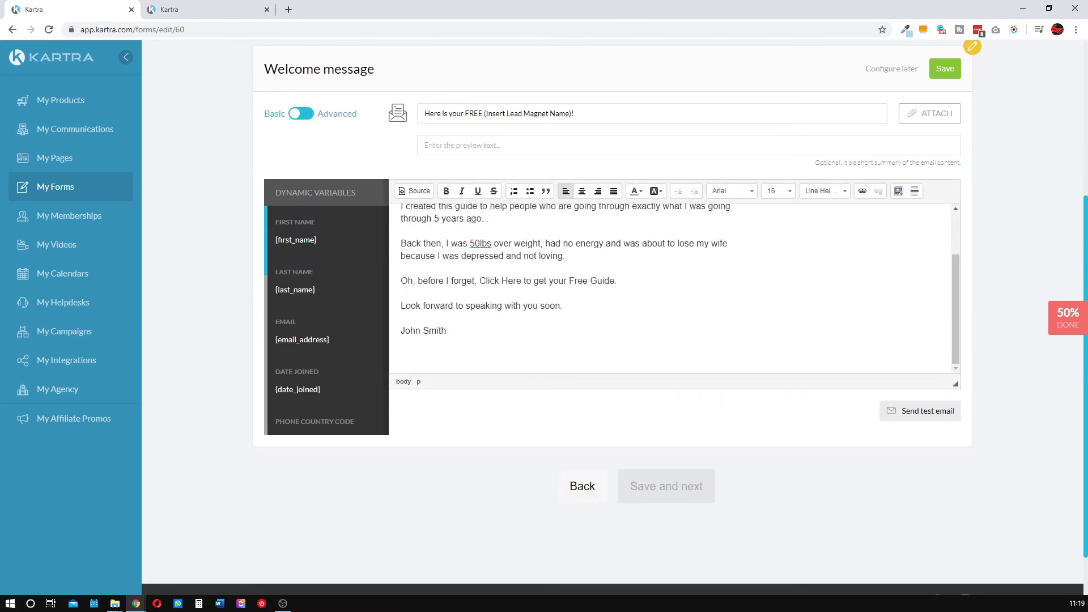
scroll(674, 289, "up", 3)
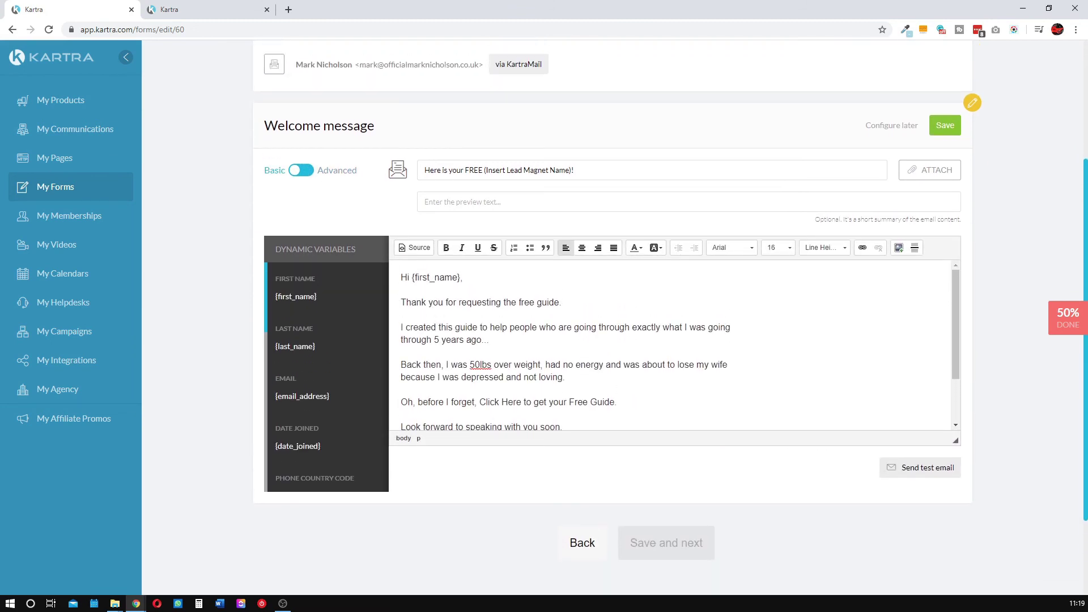
- In the Advanced version, remove the blank line between the pasted signature and the template's own sign-off
left_click(301, 170)
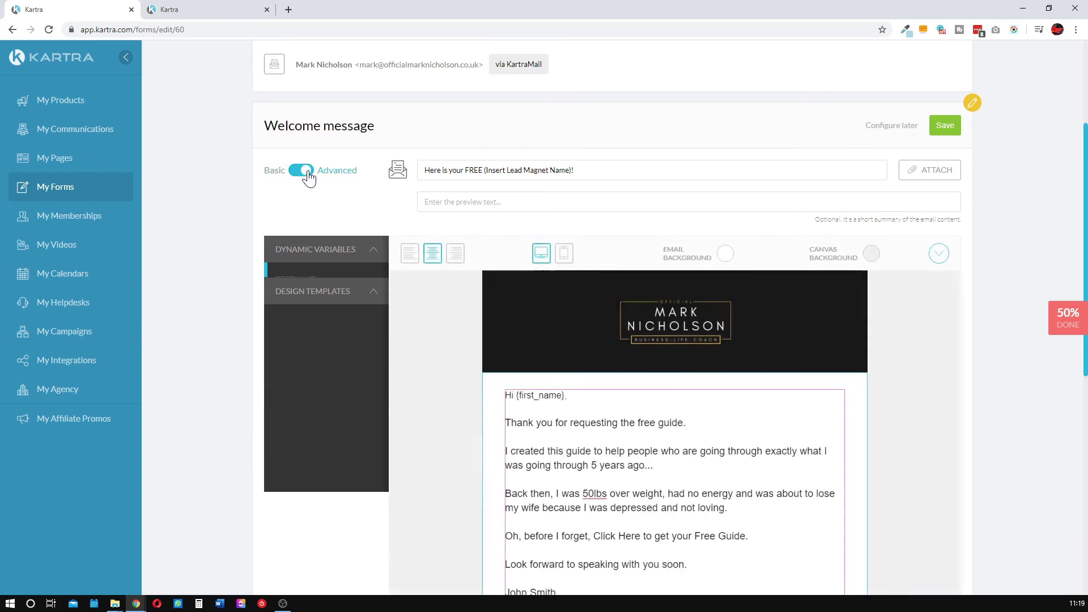
scroll(724, 369, "down", 5)
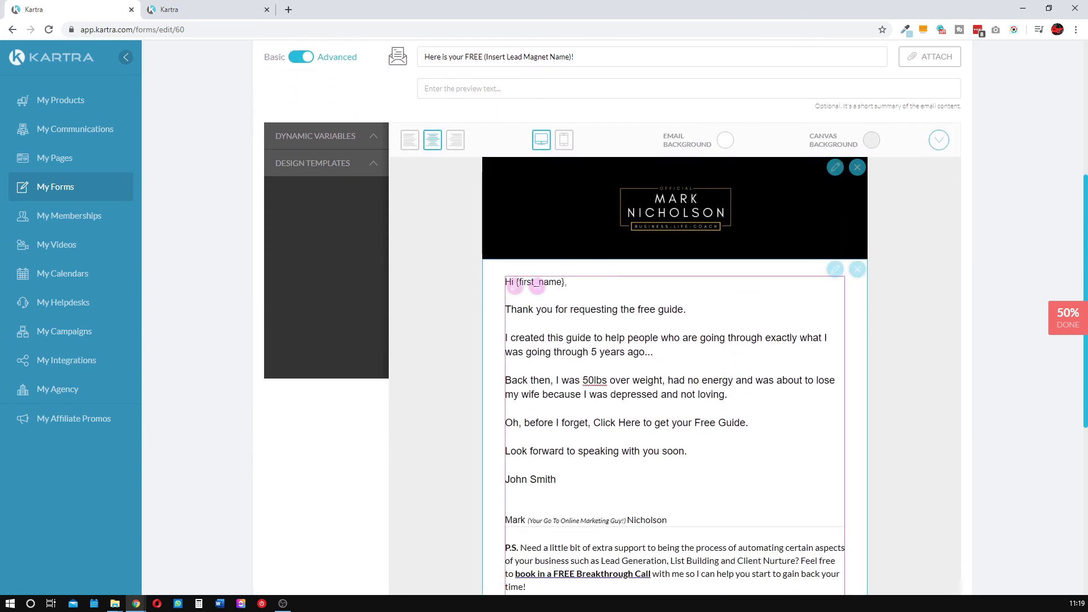
left_click(515, 115)
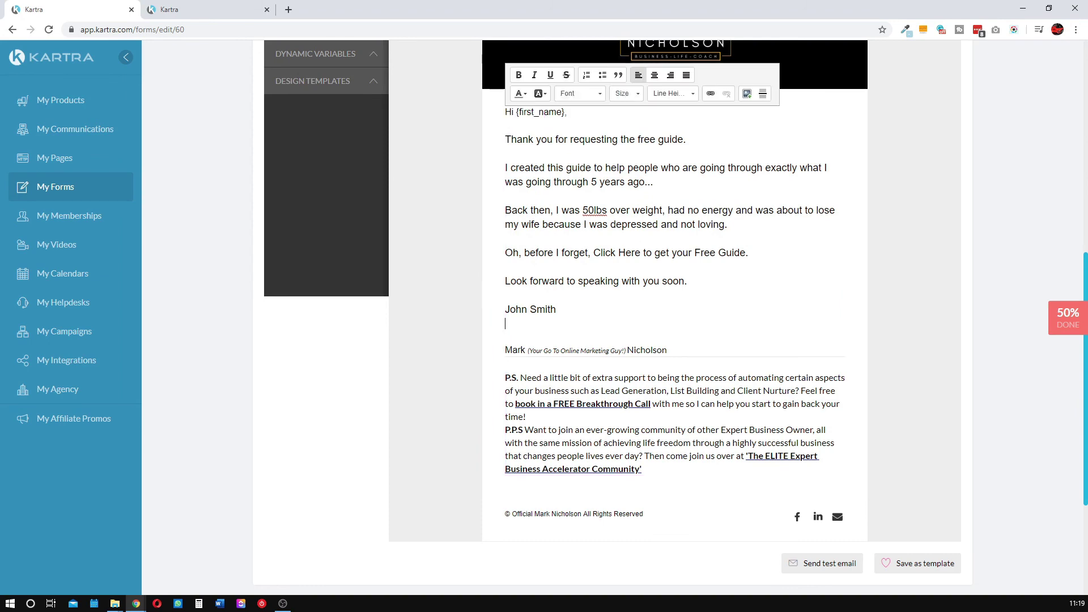
left_click_drag(557, 310, 480, 141)
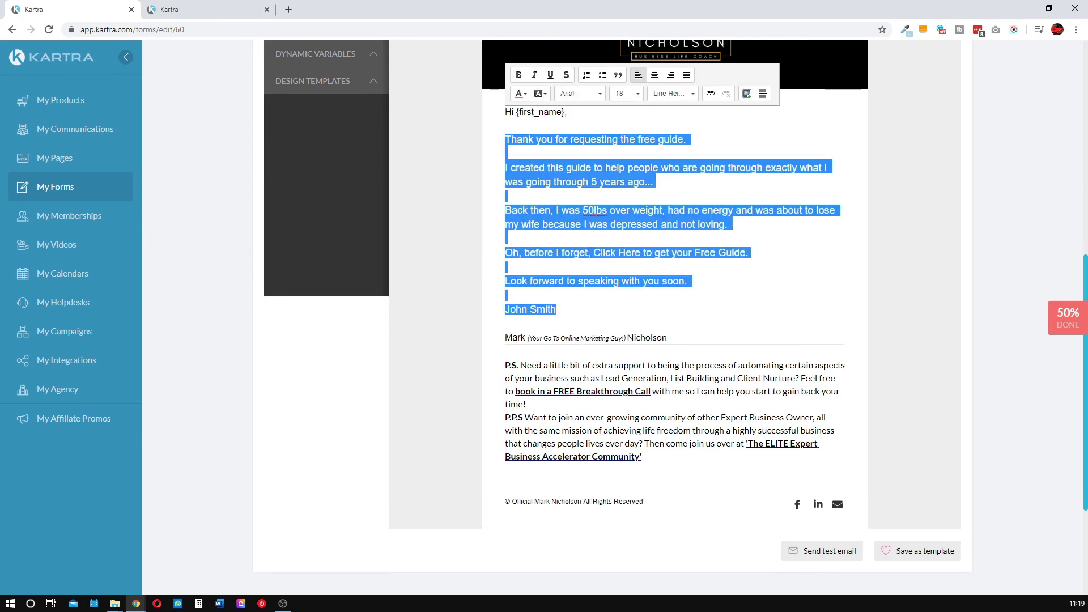
left_click(892, 268)
- Switch the welcome message back to Basic mode and check its text from the signature up to the greeting
scroll(891, 269, "up", 4)
left_click(300, 115)
scroll(675, 289, "down", 2)
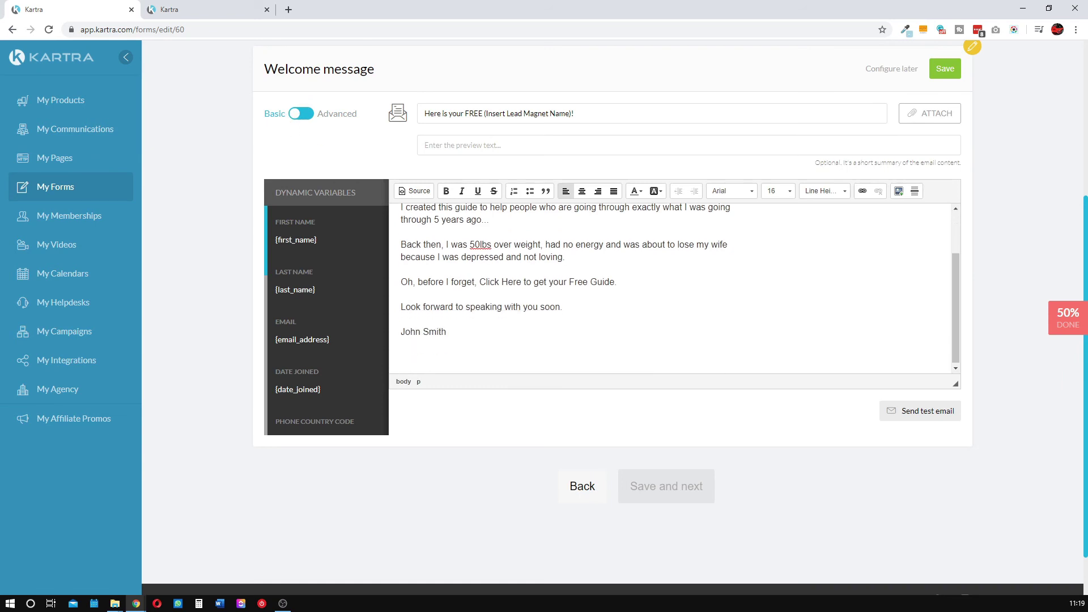
left_click(403, 356)
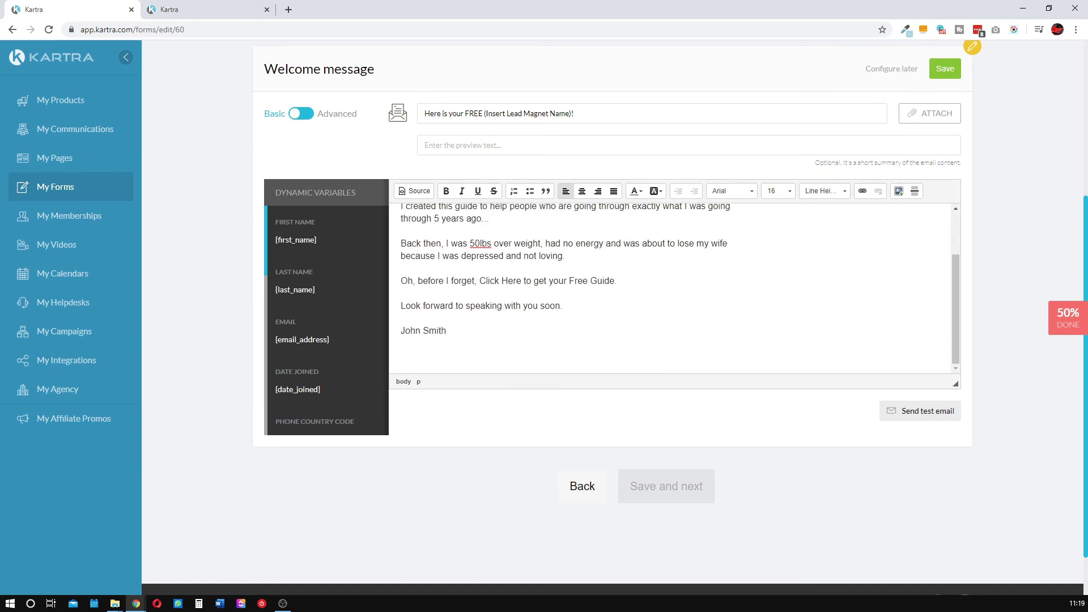
scroll(675, 290, "up", 2)
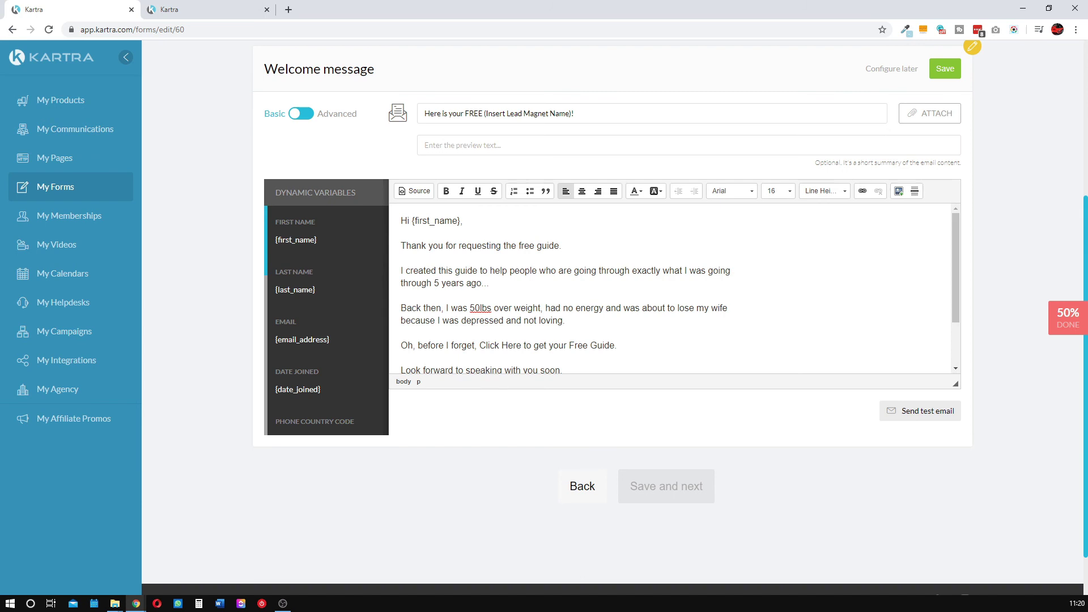
- Compare the Advanced and Basic versions of the welcome email once more, ending back in Basic mode
left_click(301, 113)
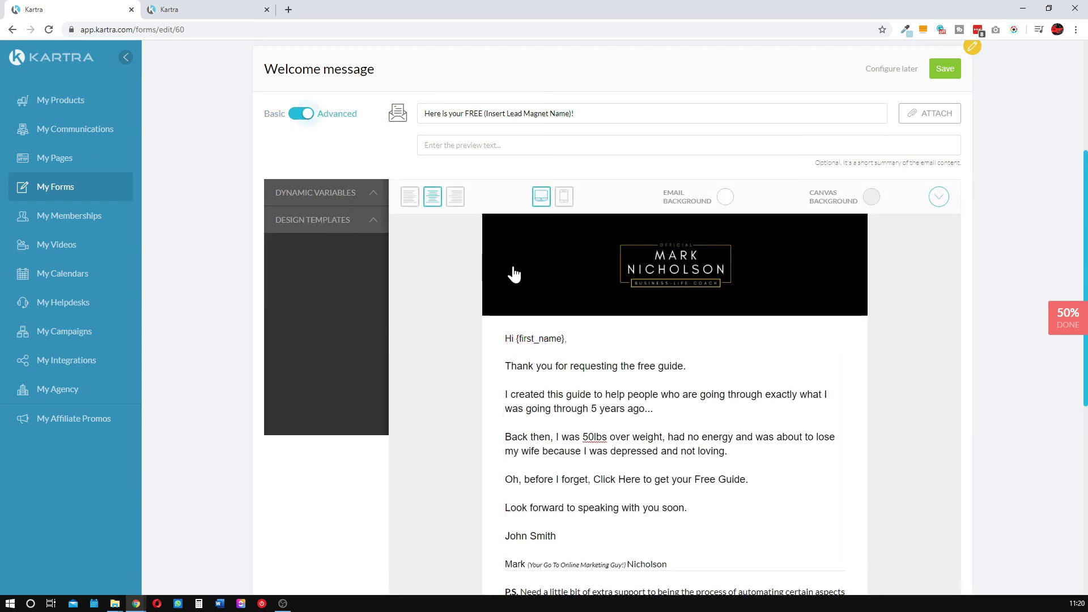
key("space")
scroll(675, 289, "down", 2)
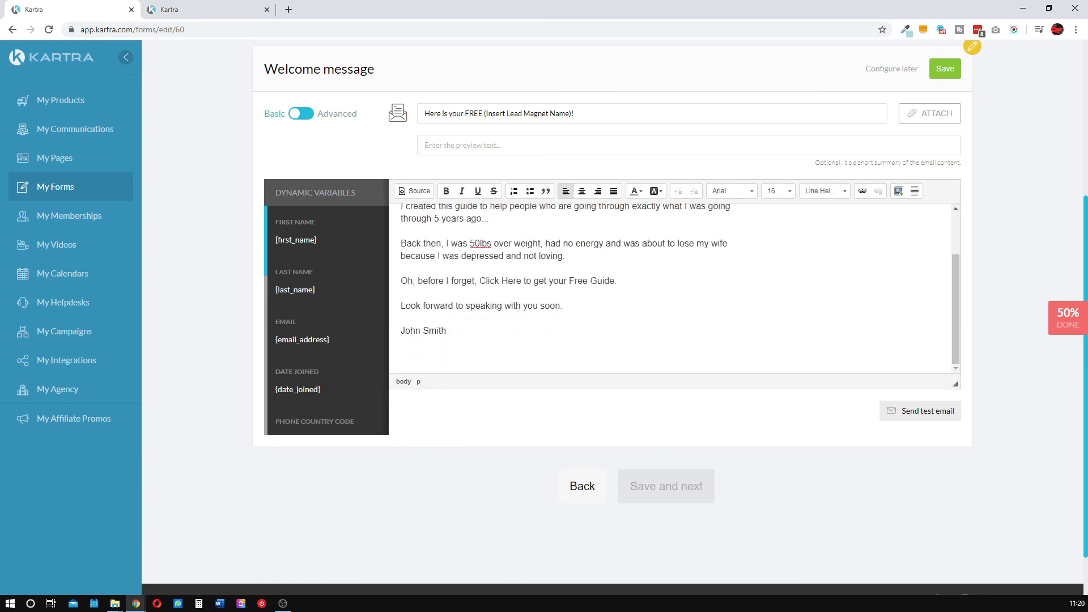
scroll(675, 289, "up", 5)
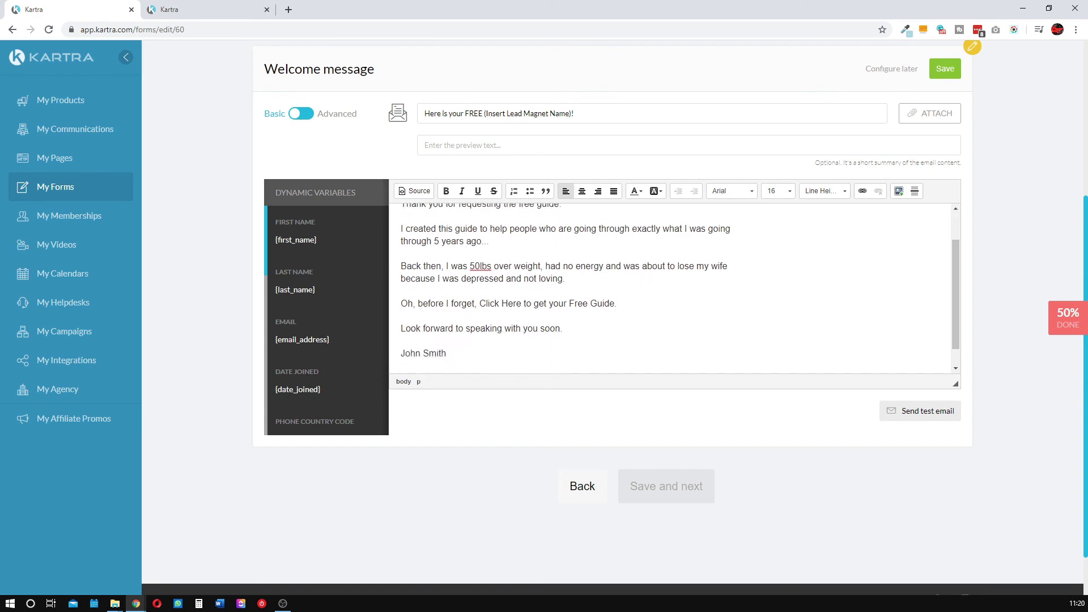
left_click(309, 115)
scroll(648, 301, "down", 7)
scroll(675, 317, "up", 6)
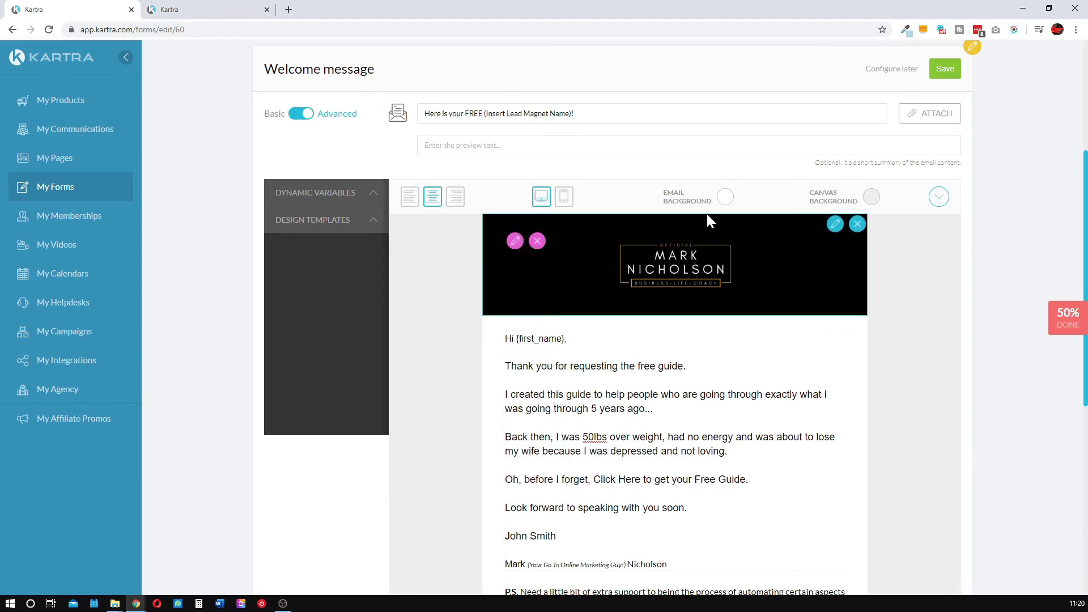
left_click(302, 117)
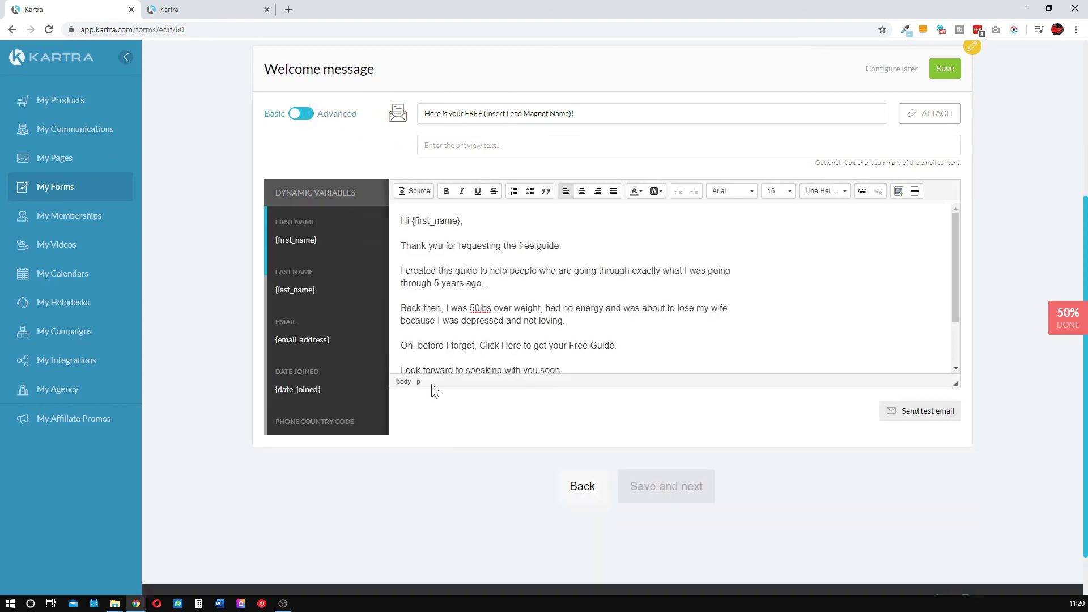
scroll(674, 289, "down", 2)
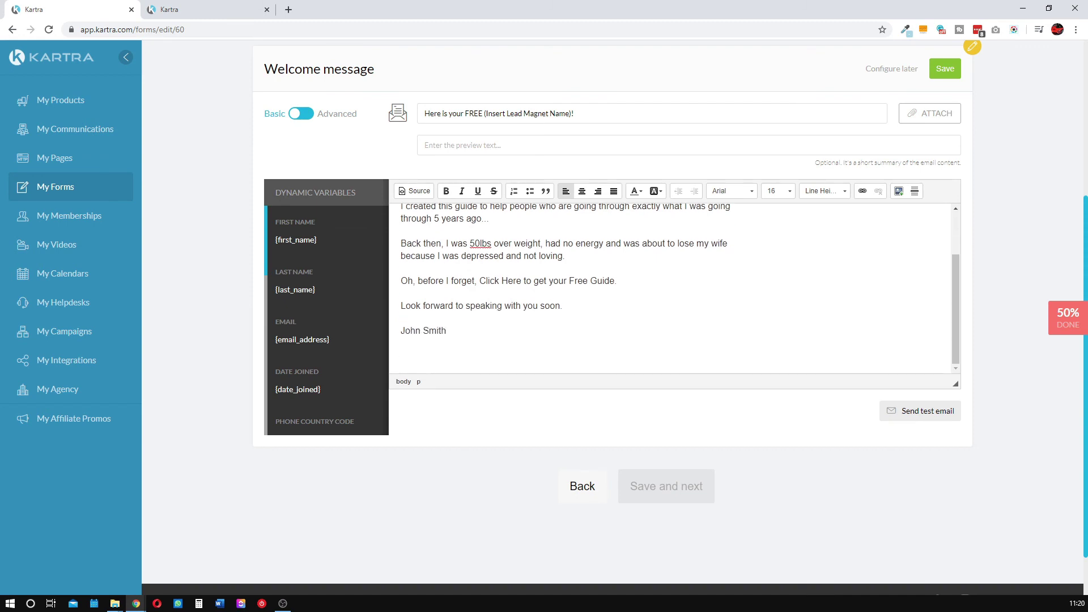
- Switch the welcome message to the Advanced version and delete the template's header, body and footer blocks
scroll(674, 290, "up", 2)
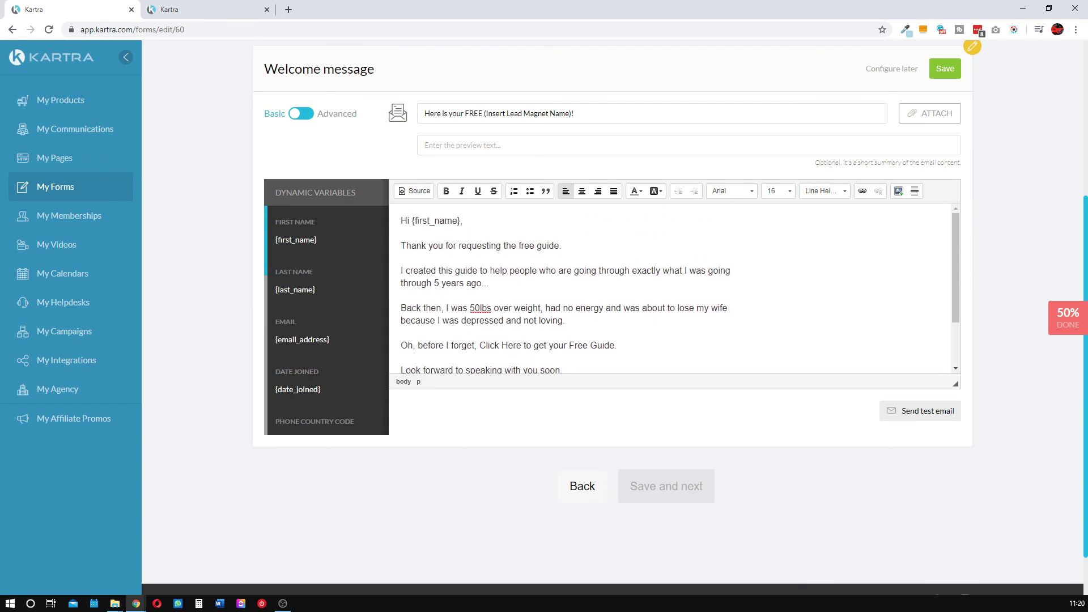
left_click(304, 115)
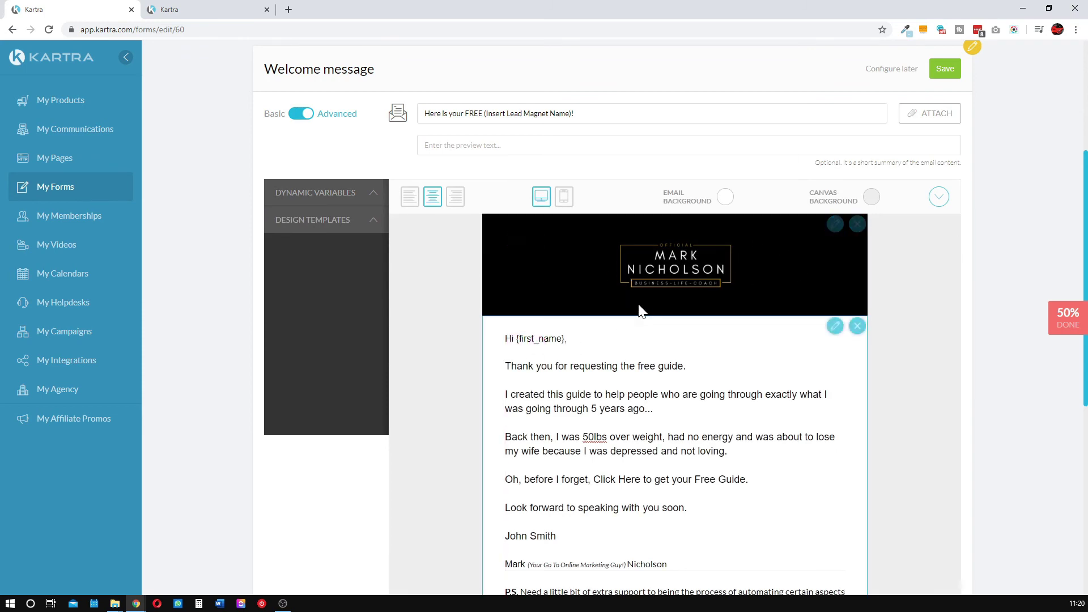
scroll(643, 309, "down", 4)
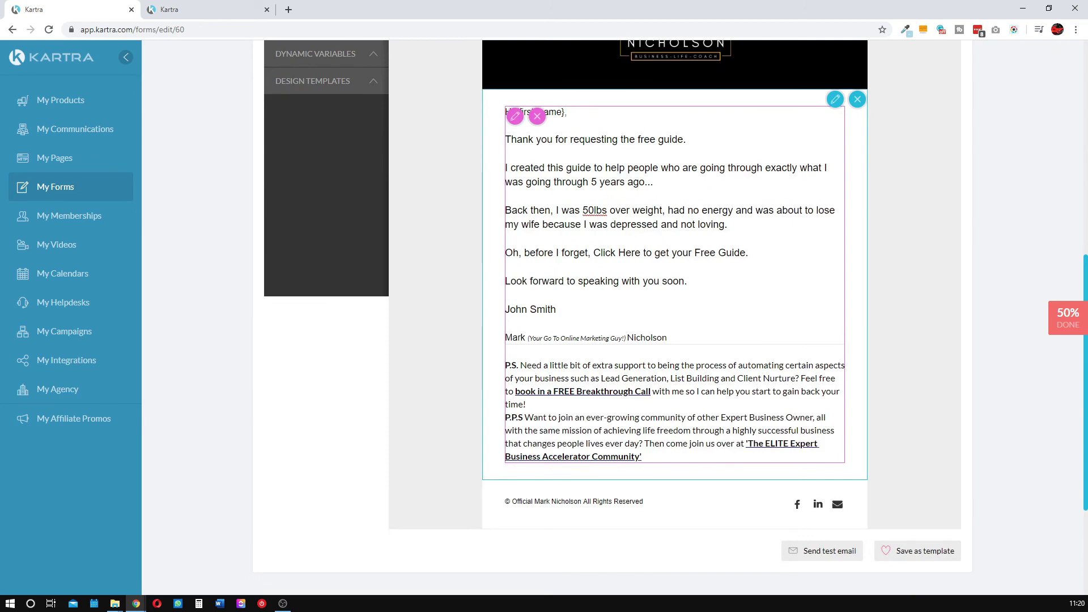
left_click(587, 326)
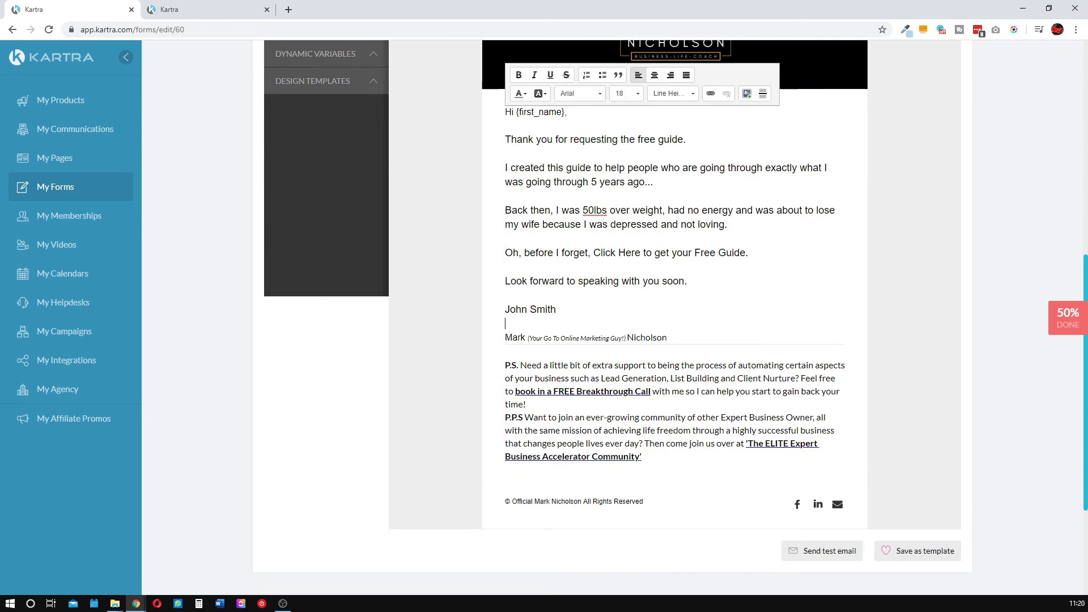
scroll(722, 218, "up", 8)
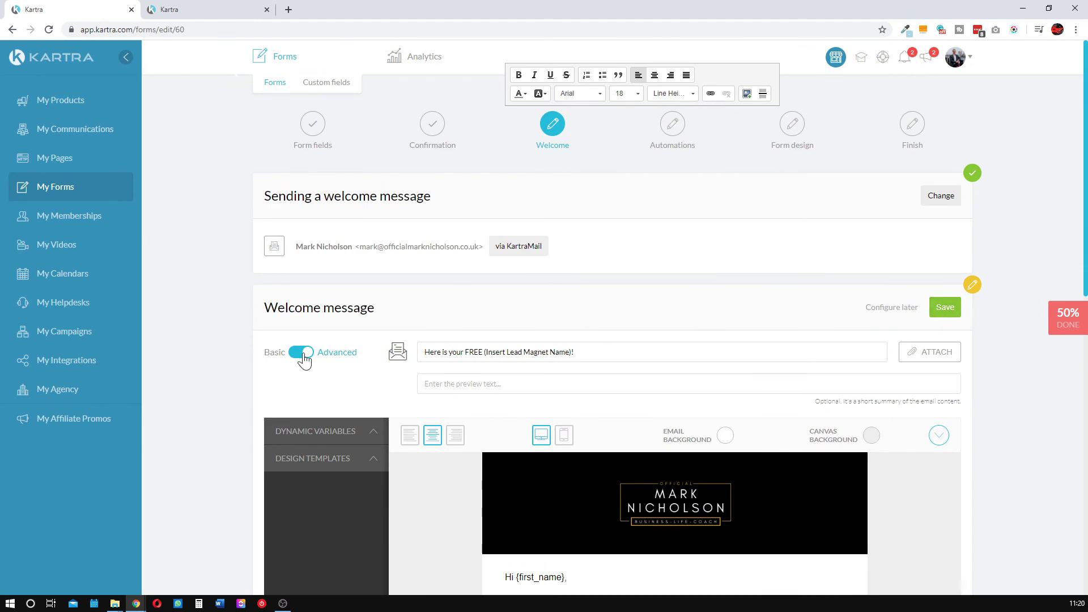
scroll(650, 462, "down", 5)
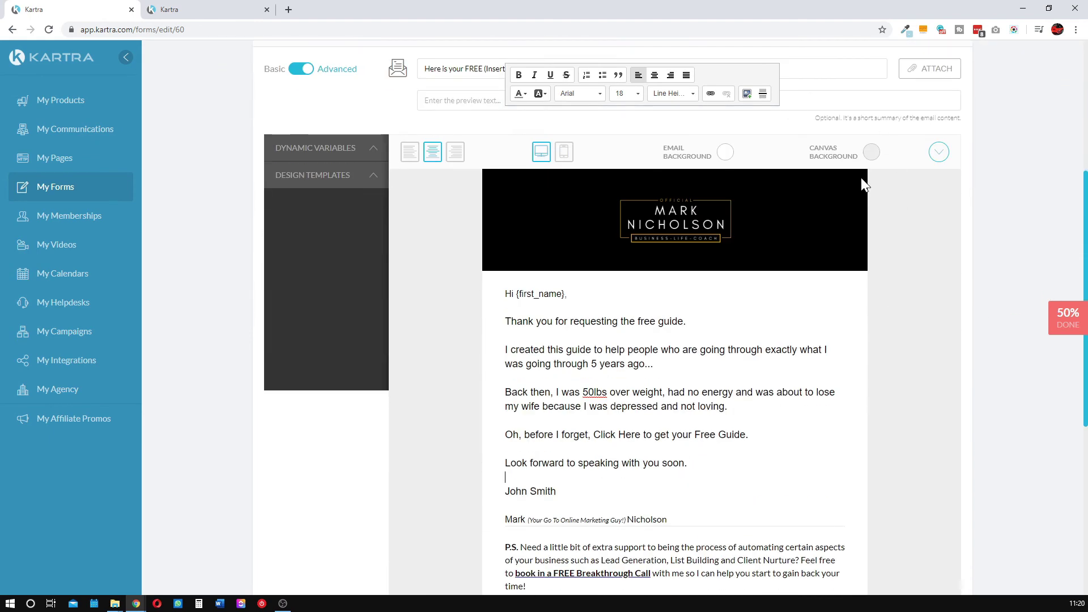
left_click(828, 178)
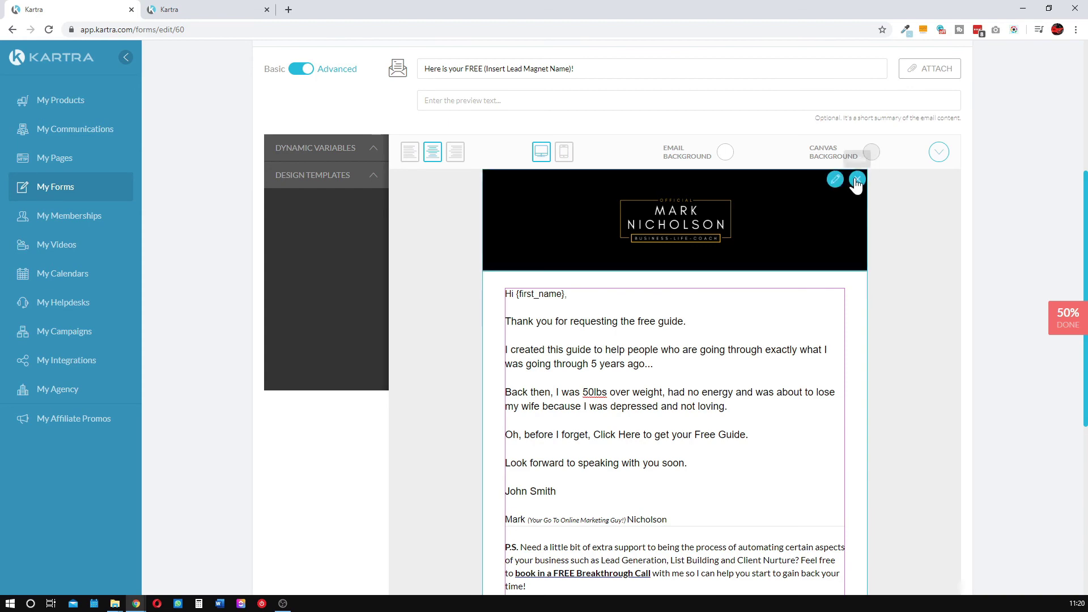
left_click(857, 180)
left_click(857, 179)
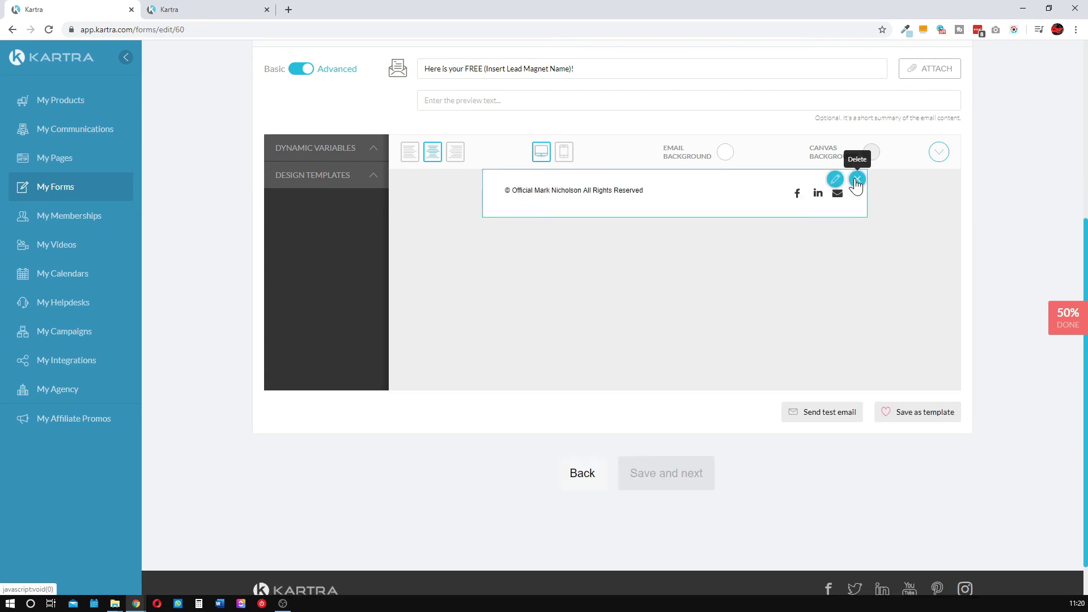
left_click(857, 179)
- Return the welcome message to Basic mode and save it
left_click(307, 69)
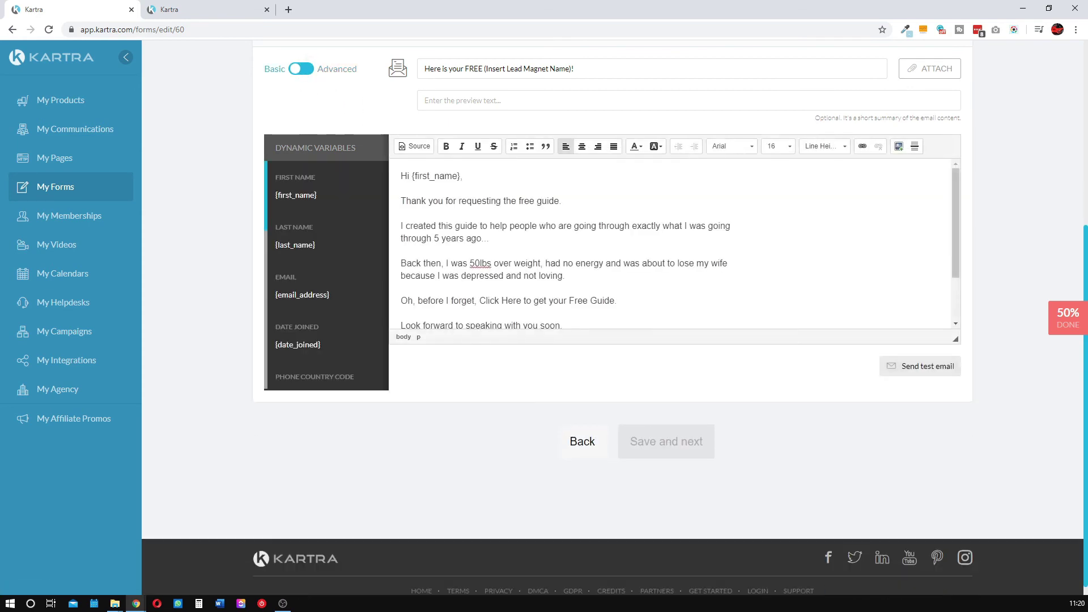
scroll(965, 107, "up", 3)
left_click(951, 195)
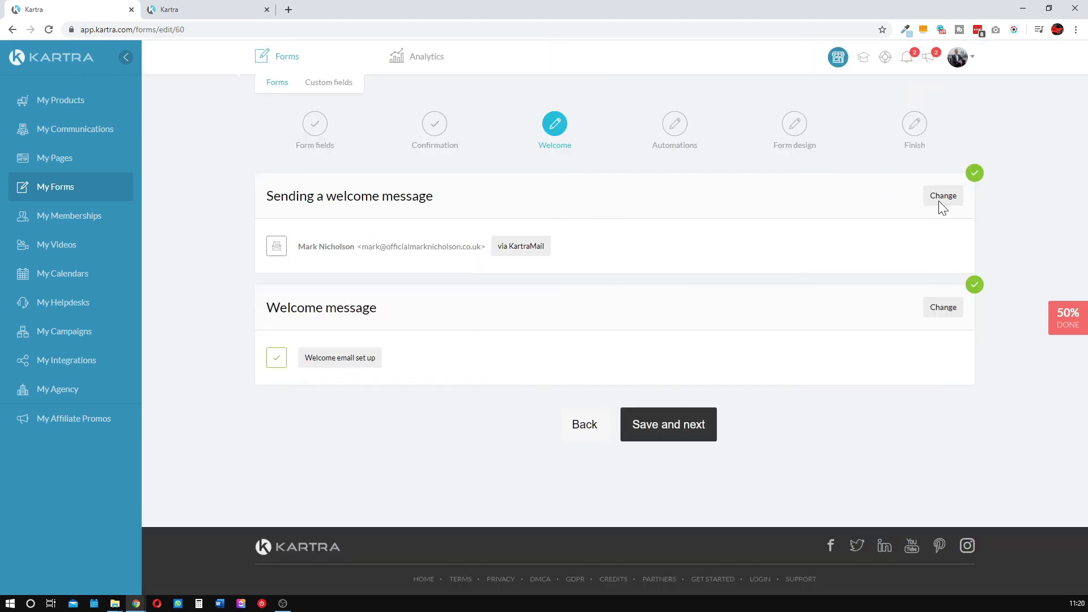
- Reopen the settings for sending the welcome message and replace the sender name with the sample full name
left_click(941, 196)
key("ctrl+a")
type("john Smith")
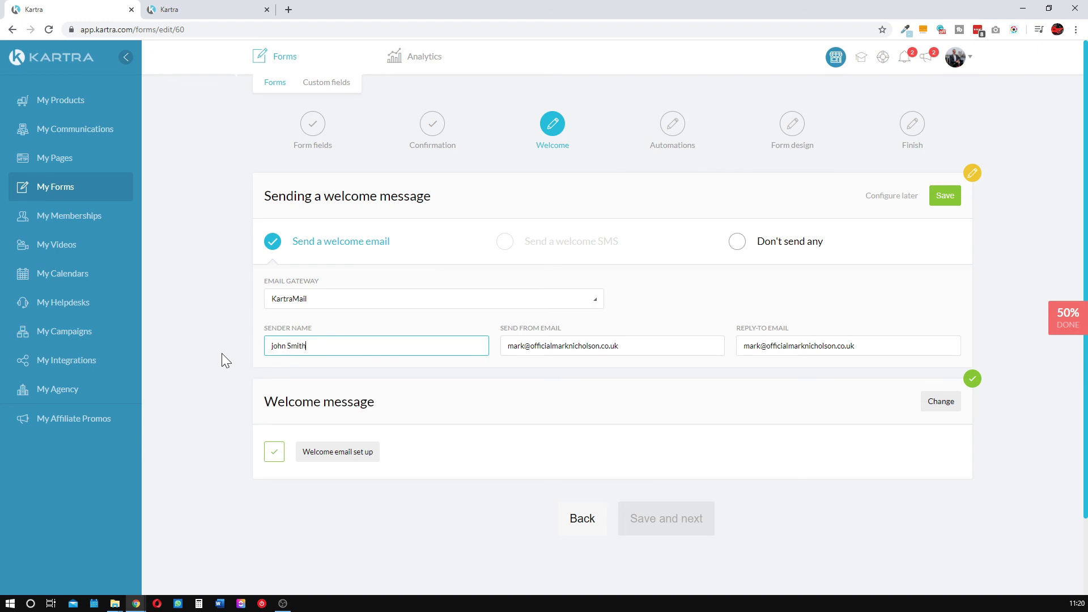
- Enter the placeholder address as both the send-from email and the reply-to email, and save the sender settings
double_click(616, 346)
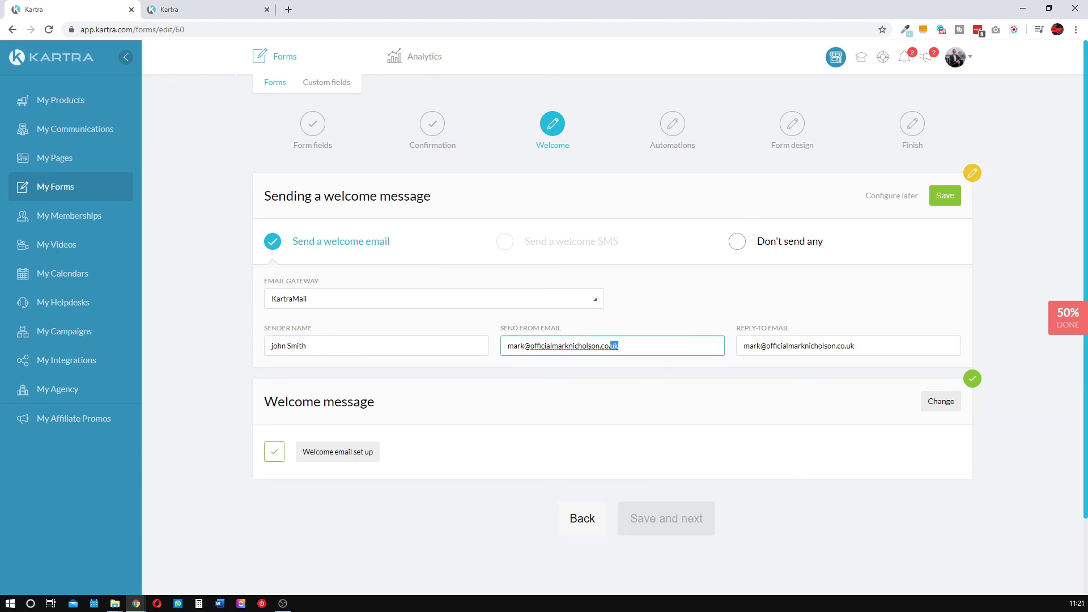
key("ctrl+a")
type("Your")
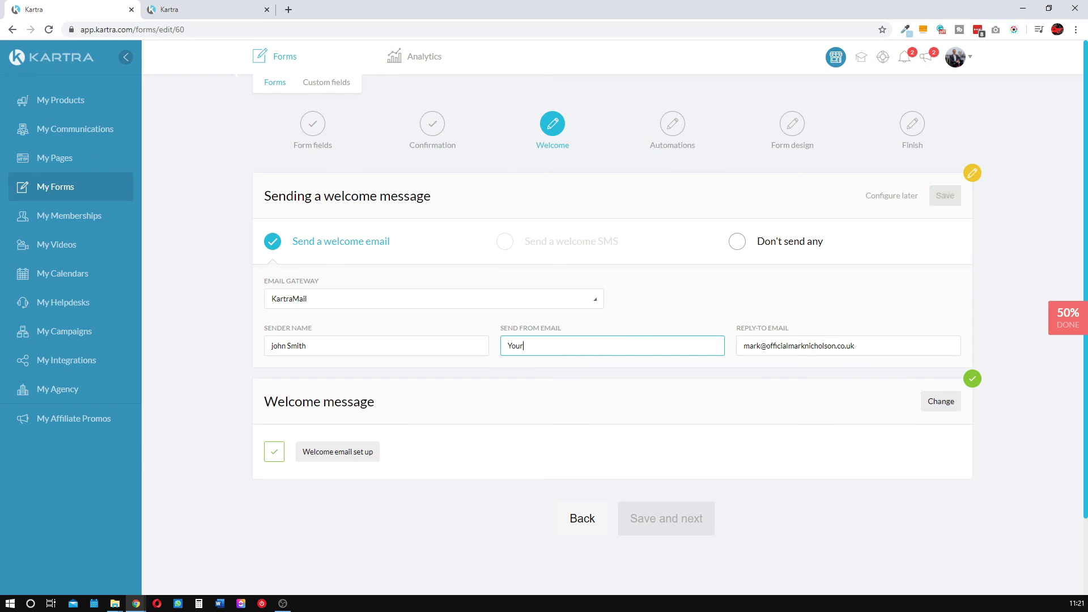
type("@Email.com")
key("ctrl+a")
key("ctrl+c")
key("Tab")
key("ctrl+v")
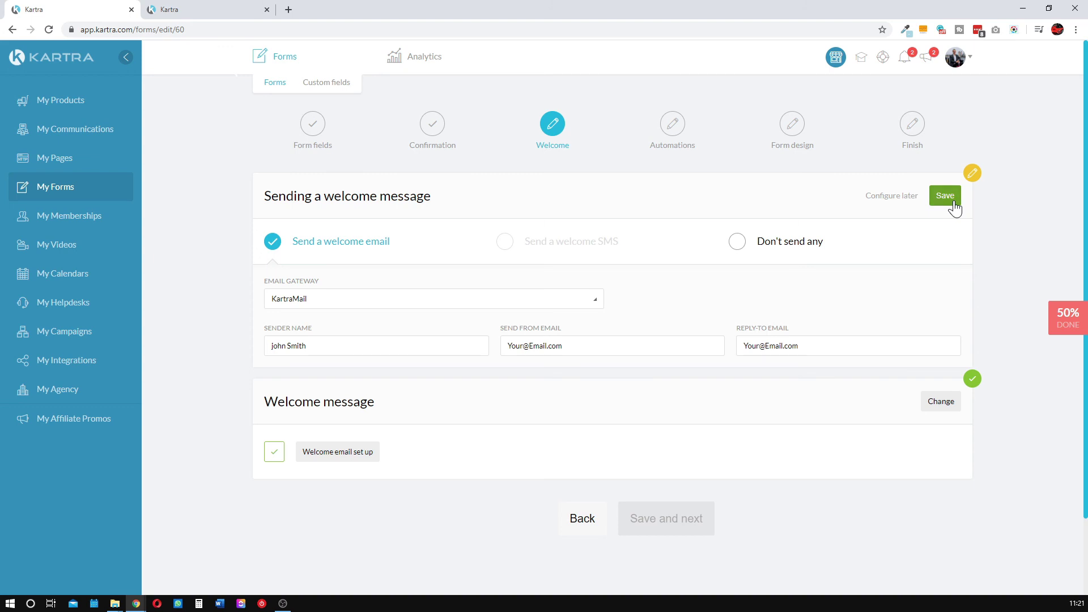
left_click(953, 203)
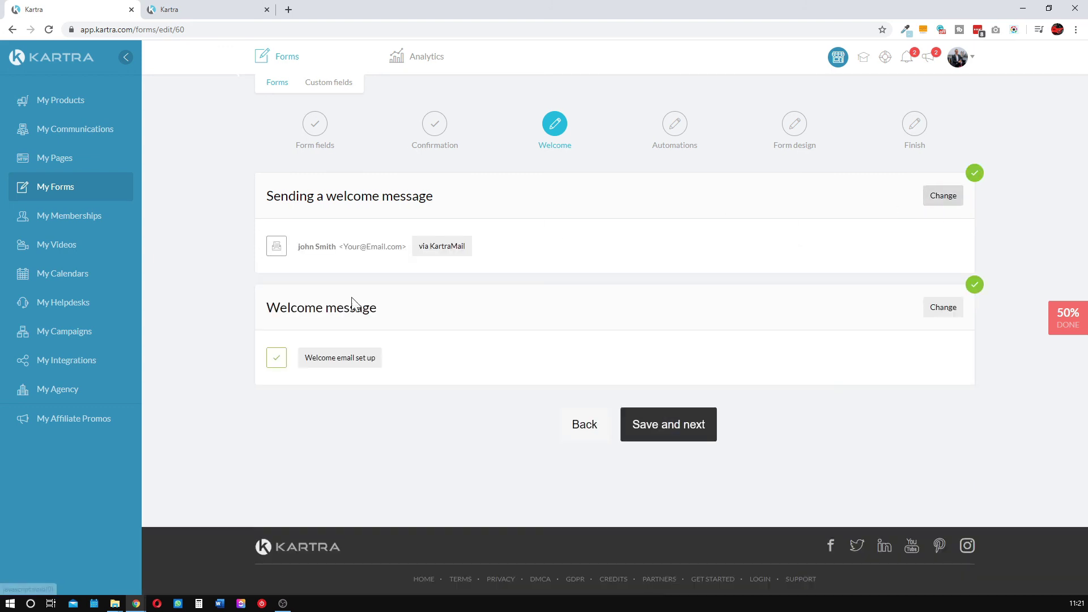
- Save the Welcome stage, continue to Automations and set the form to assign tags
left_click(688, 434)
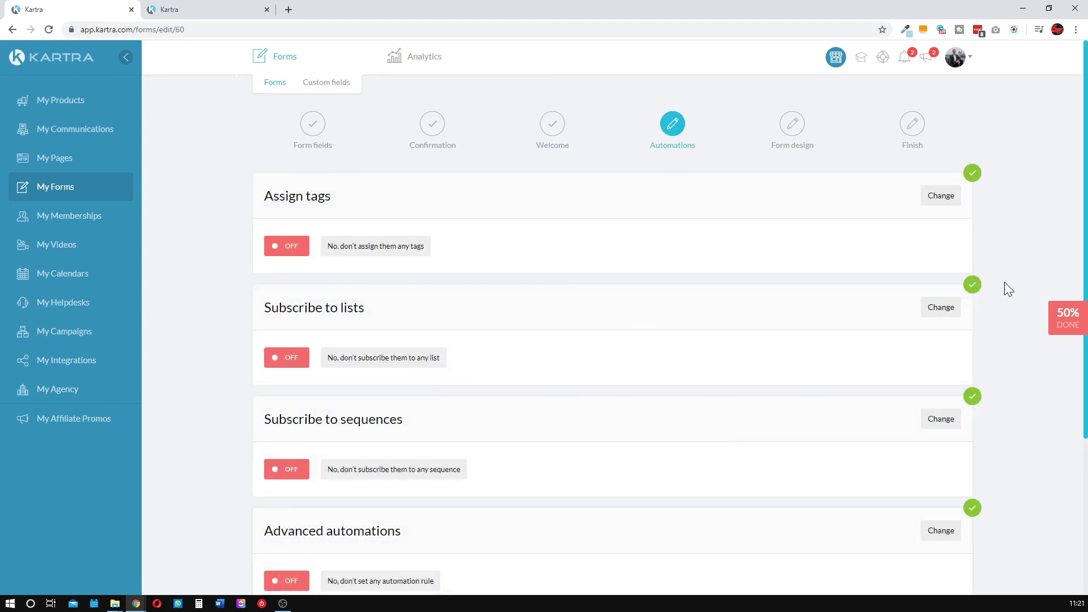
left_click(957, 204)
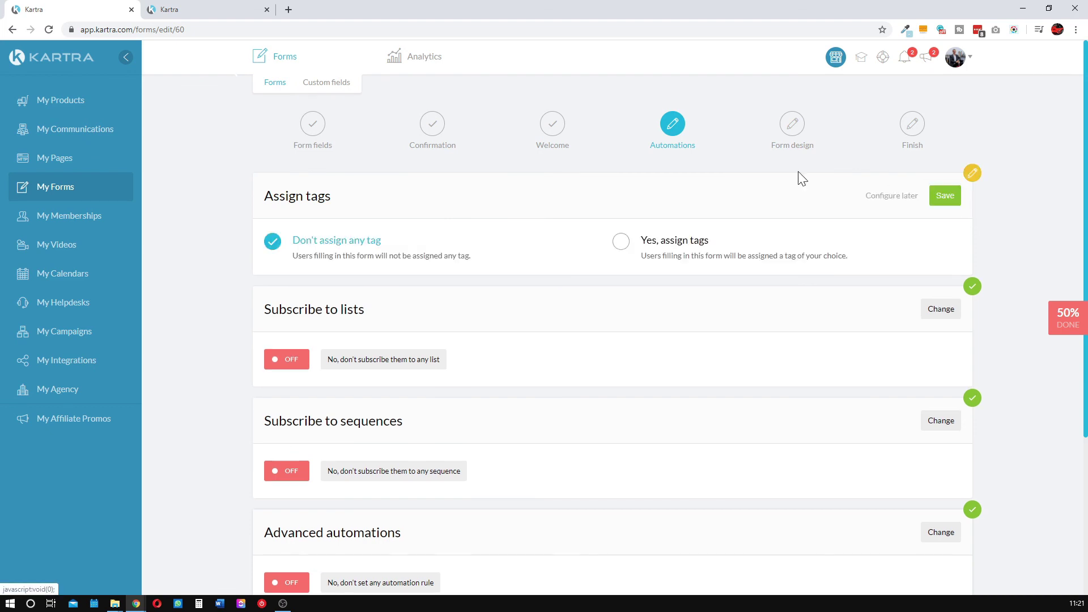
left_click(644, 259)
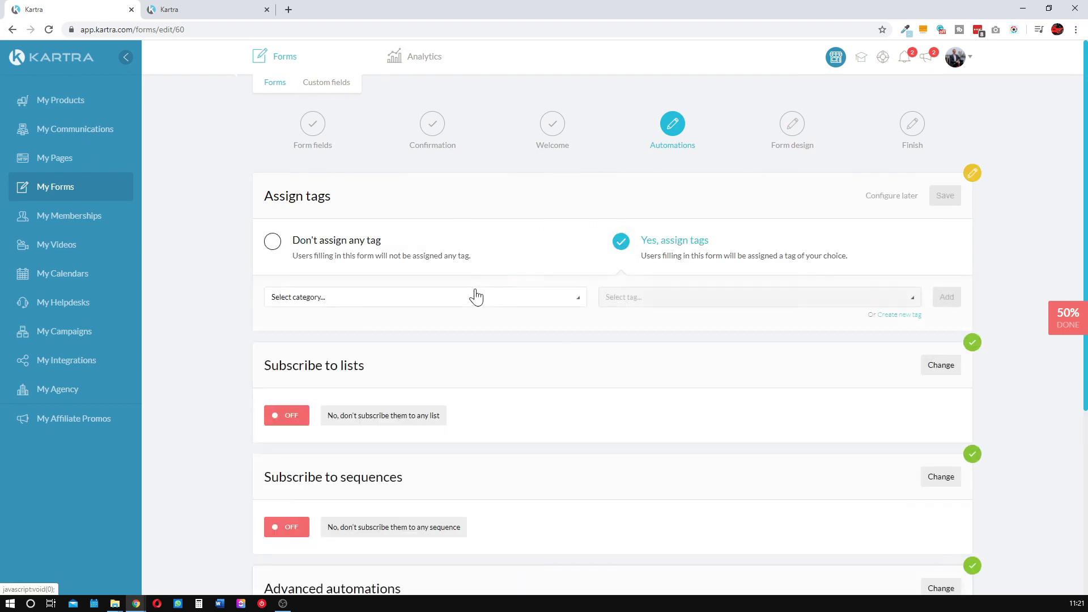
left_click(891, 316)
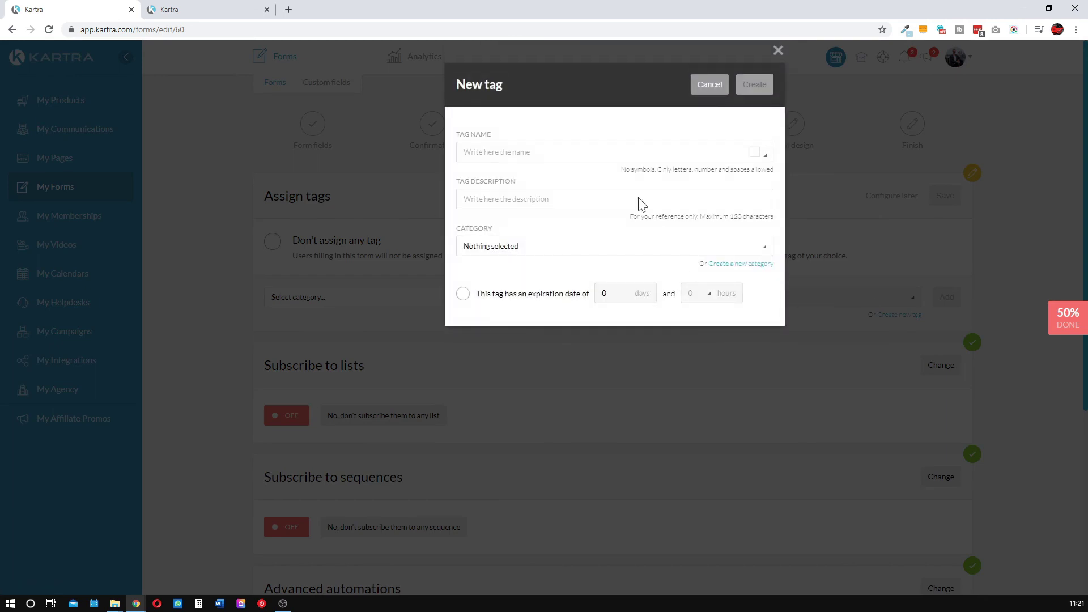
left_click(528, 153)
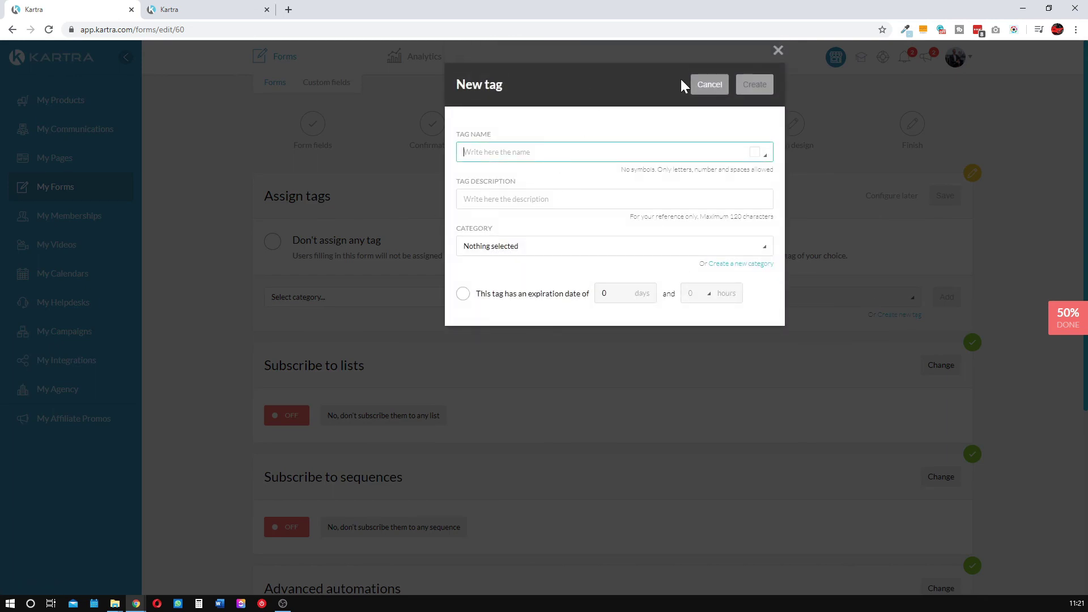
left_click(702, 90)
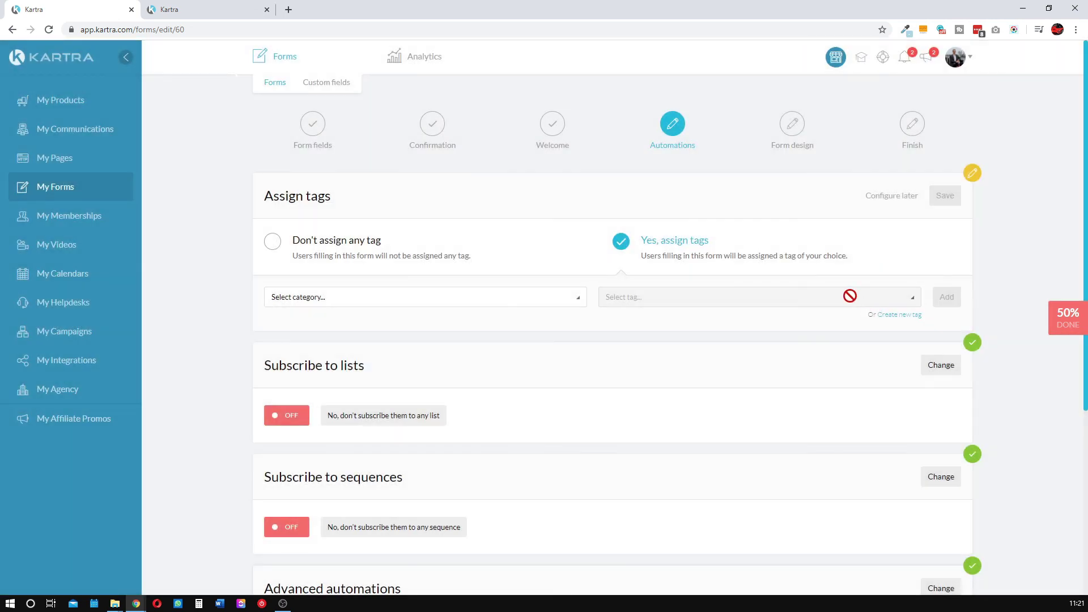
- Choose the Free Resources category for tag assignment and look through its existing tags
left_click(548, 299)
scroll(393, 304, "down", 3)
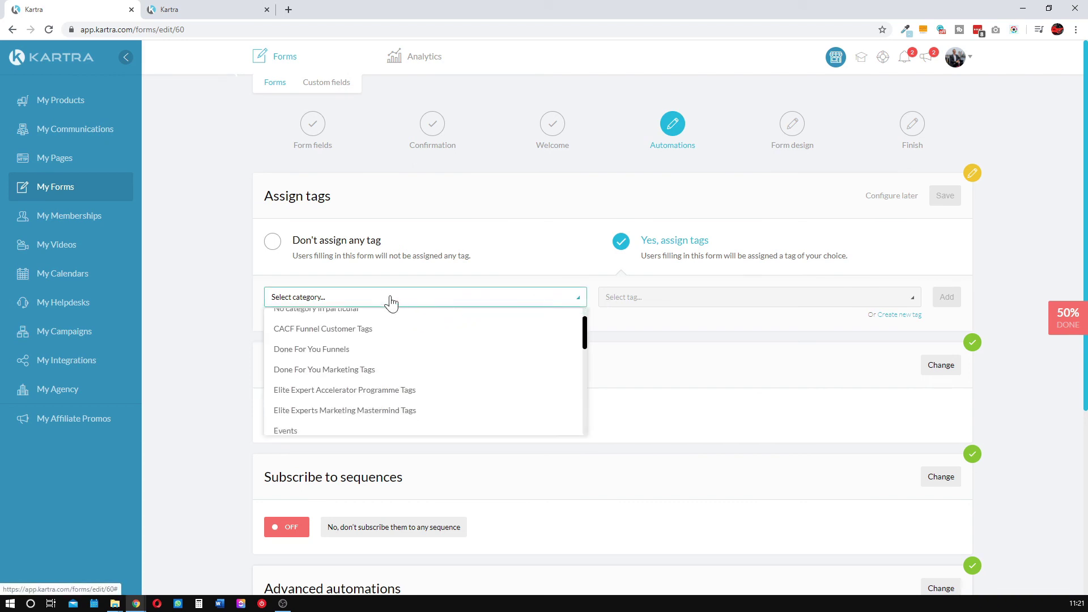
scroll(389, 390, "down", 2)
scroll(391, 207, "down", 4)
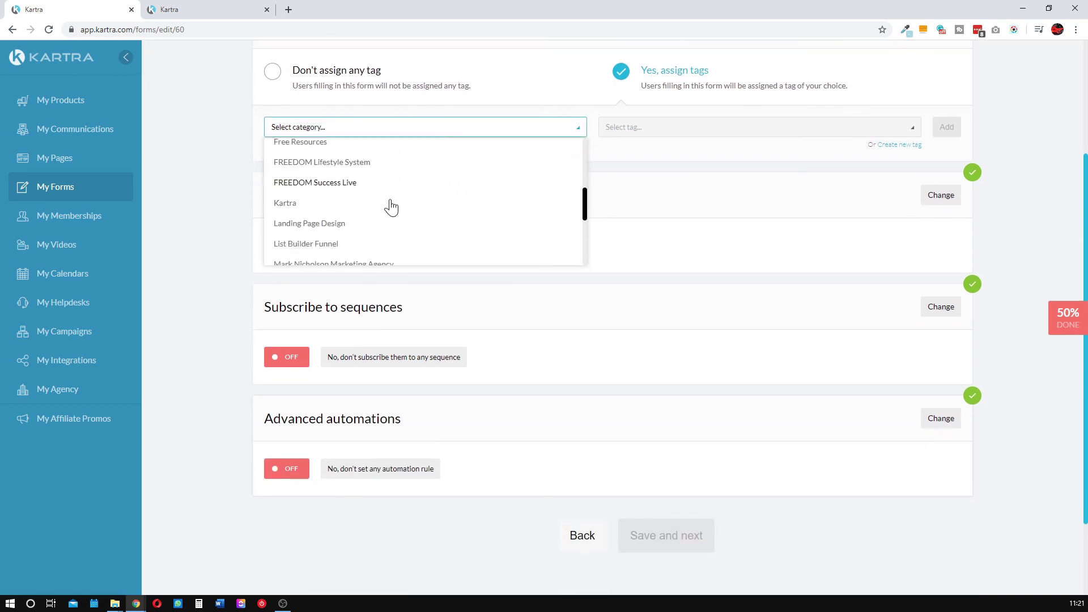
scroll(391, 204, "down", 5)
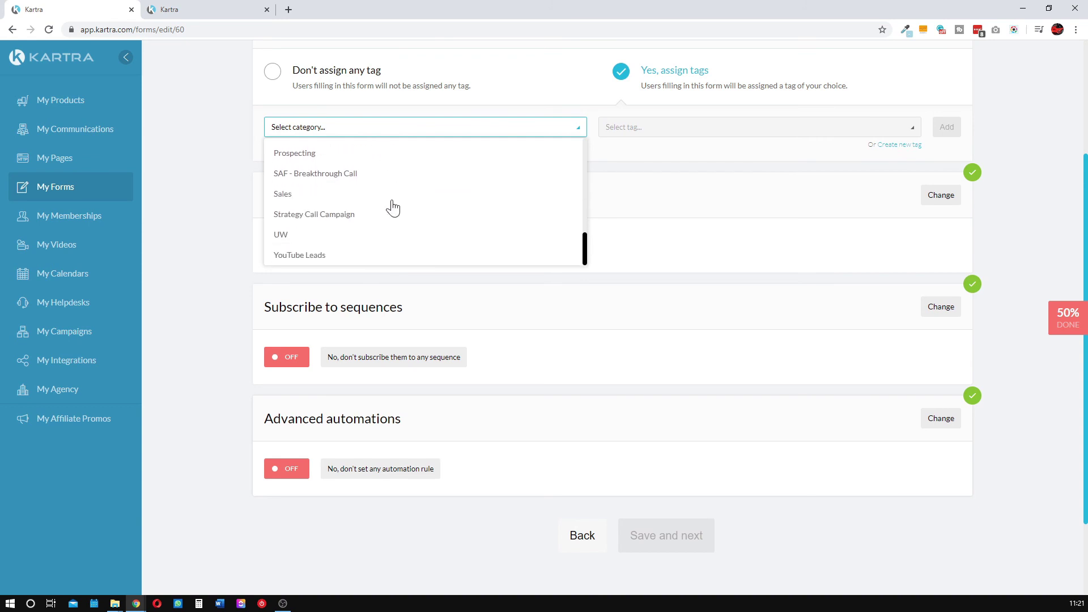
scroll(354, 227, "up", 6)
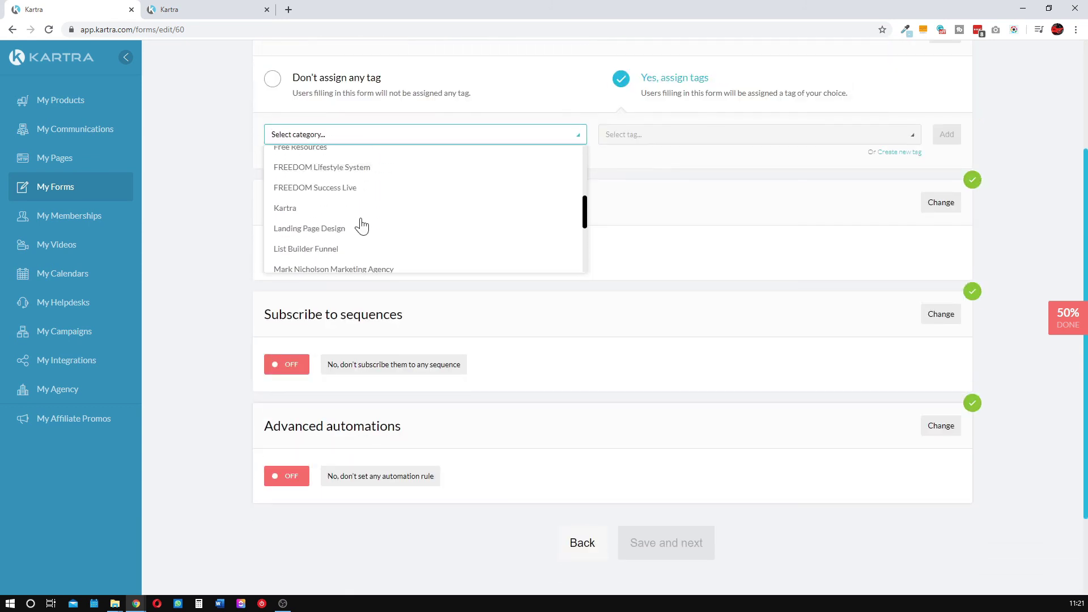
scroll(335, 230, "up", 4)
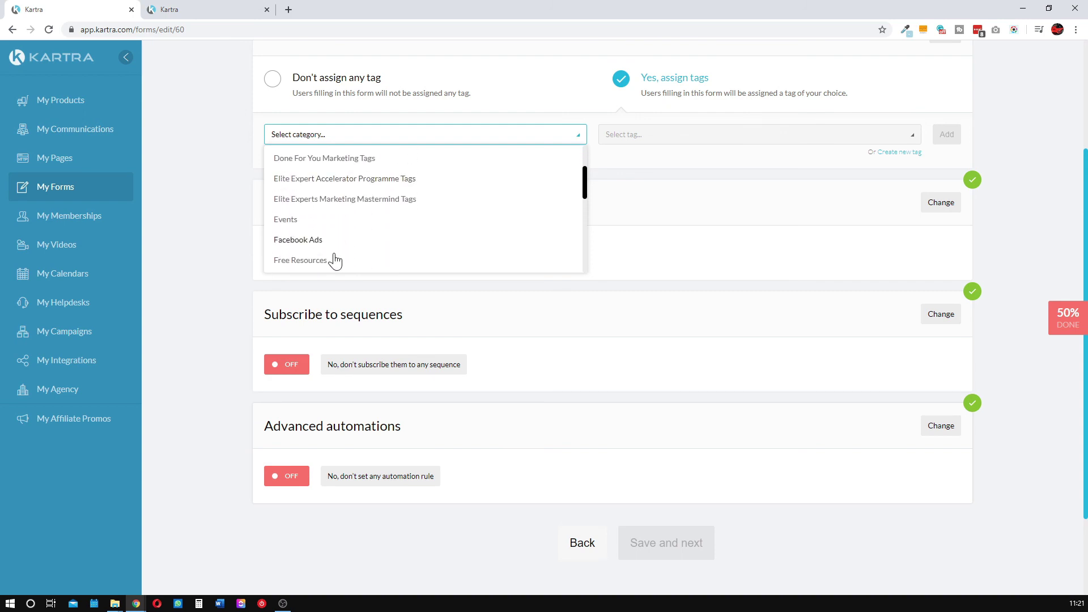
left_click(340, 260)
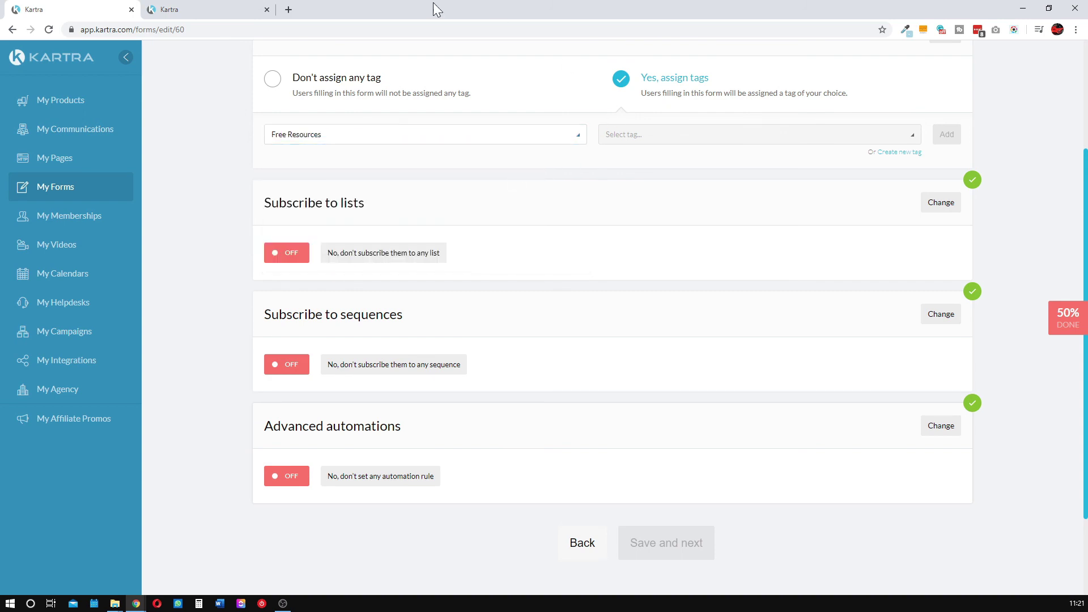
left_click(724, 138)
scroll(708, 208, "down", 2)
scroll(708, 207, "down", 5)
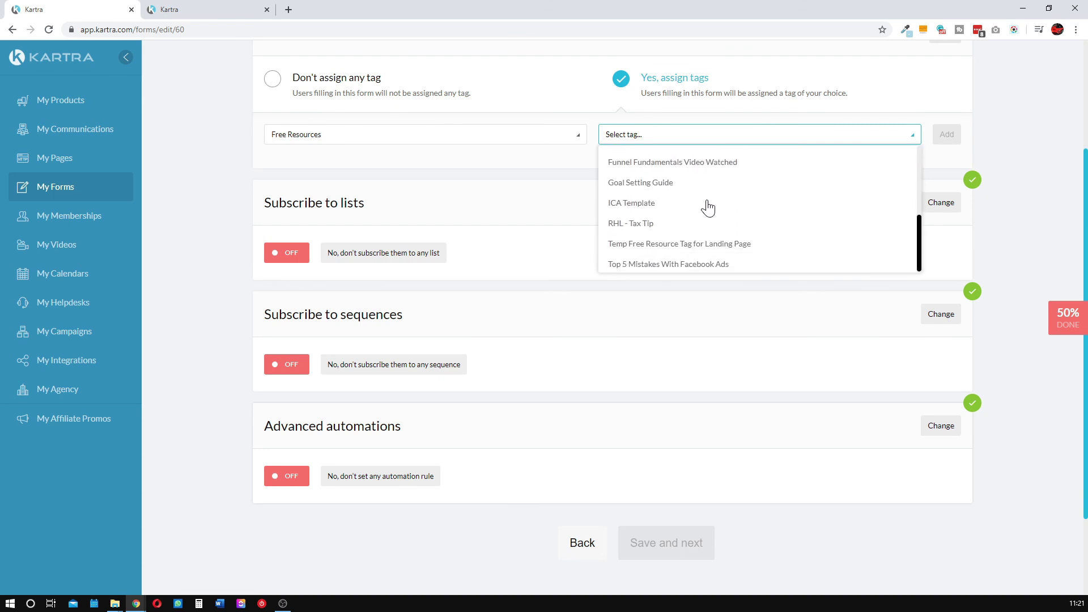
left_click(1028, 91)
- Start a new tag named LM Demo Tag and use the same text as its description
left_click(894, 96)
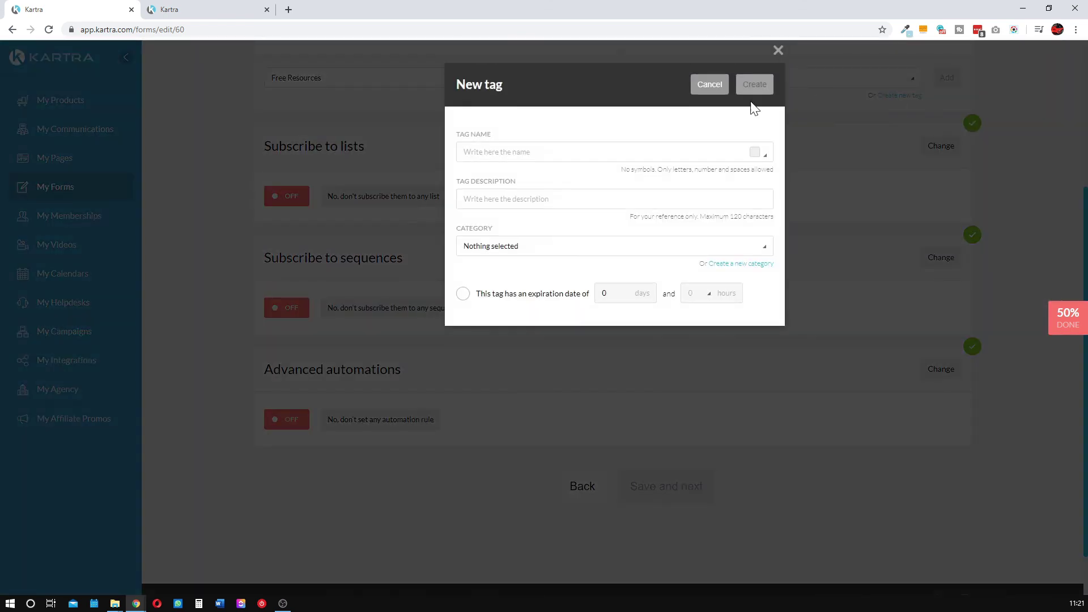
left_click(634, 148)
type("LM Demo Tag")
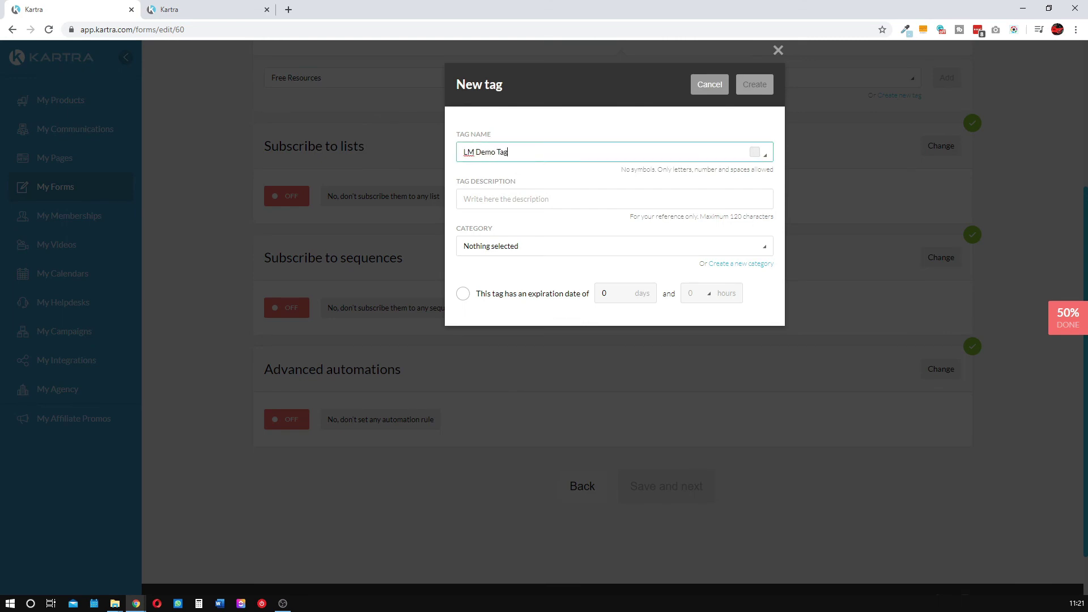
key("ctrl+a")
key("ctrl+c")
key("Tab")
key("ctrl+v")
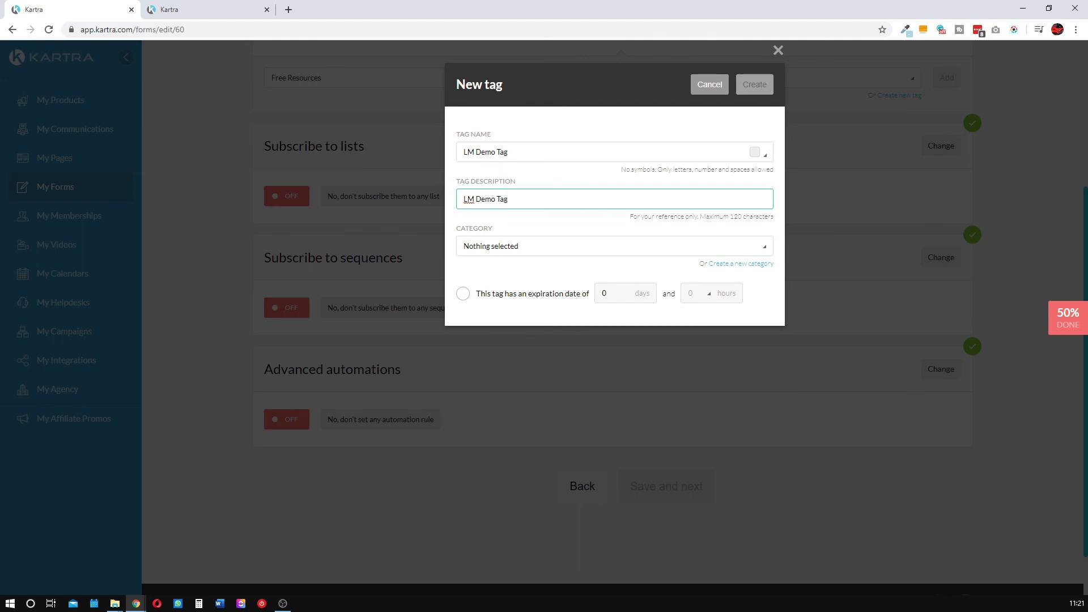
- Place the new tag in the Free Resources category, create it and add it to the form's assigned tags
left_click(515, 249)
scroll(528, 274, "down", 4)
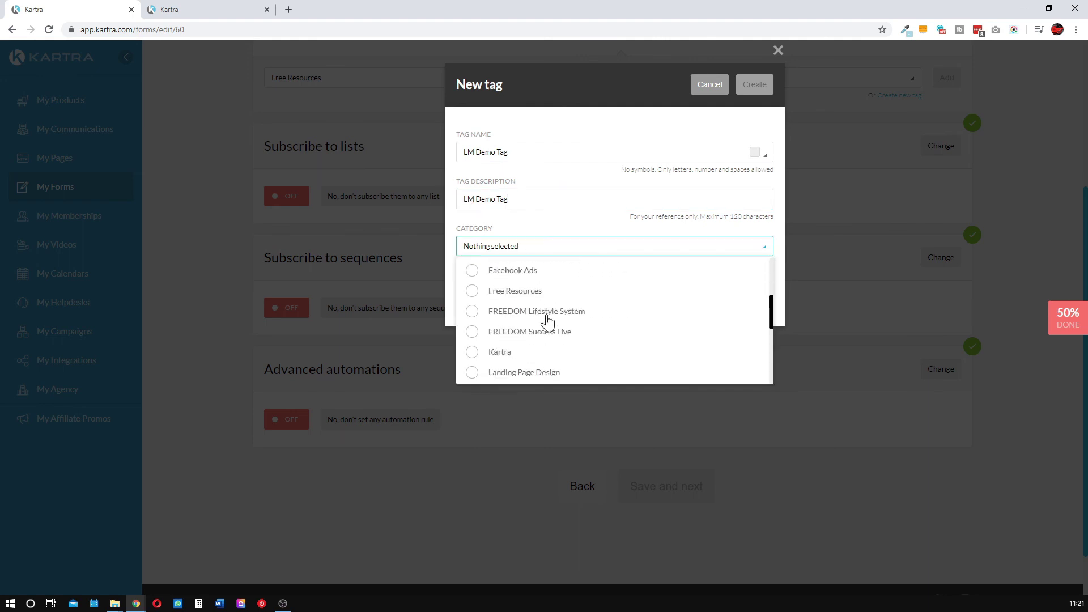
left_click(533, 262)
left_click(757, 85)
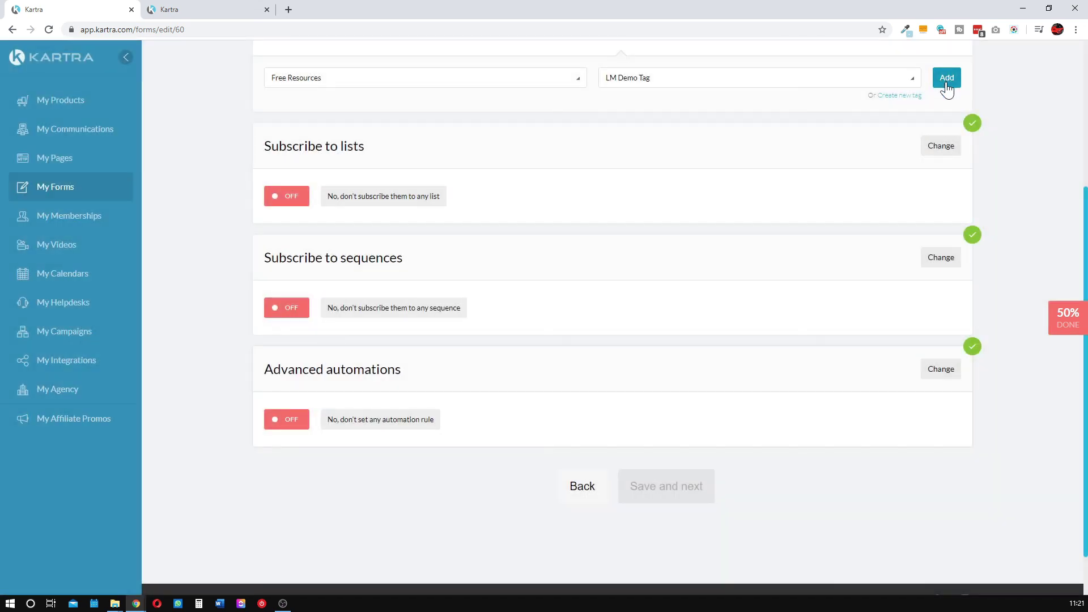
left_click(947, 80)
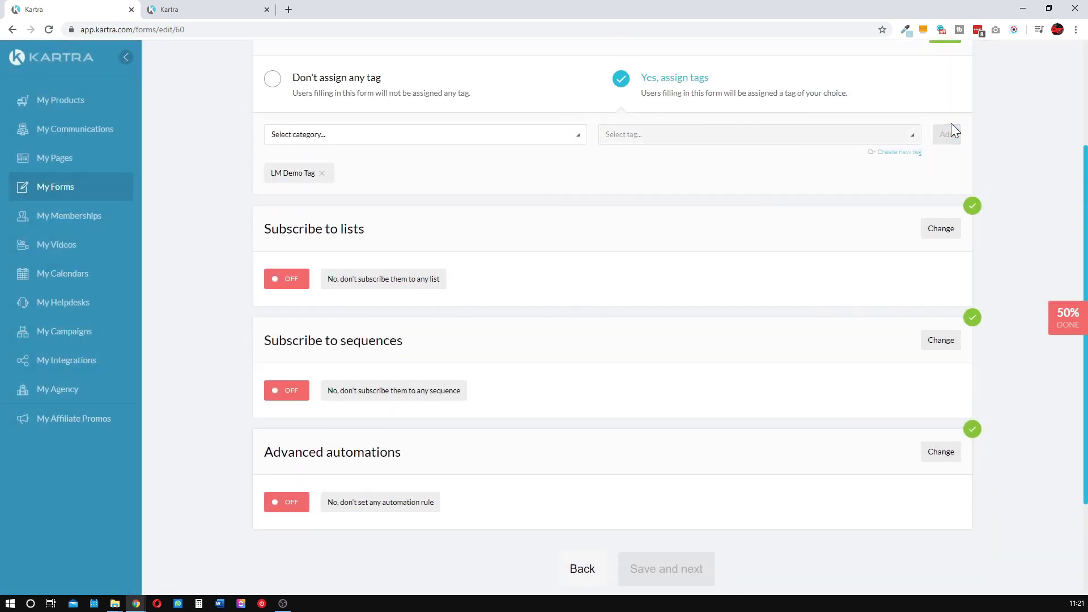
- Set the form to subscribe users to a list and check the fields for creating a new list
left_click(932, 233)
left_click(656, 285)
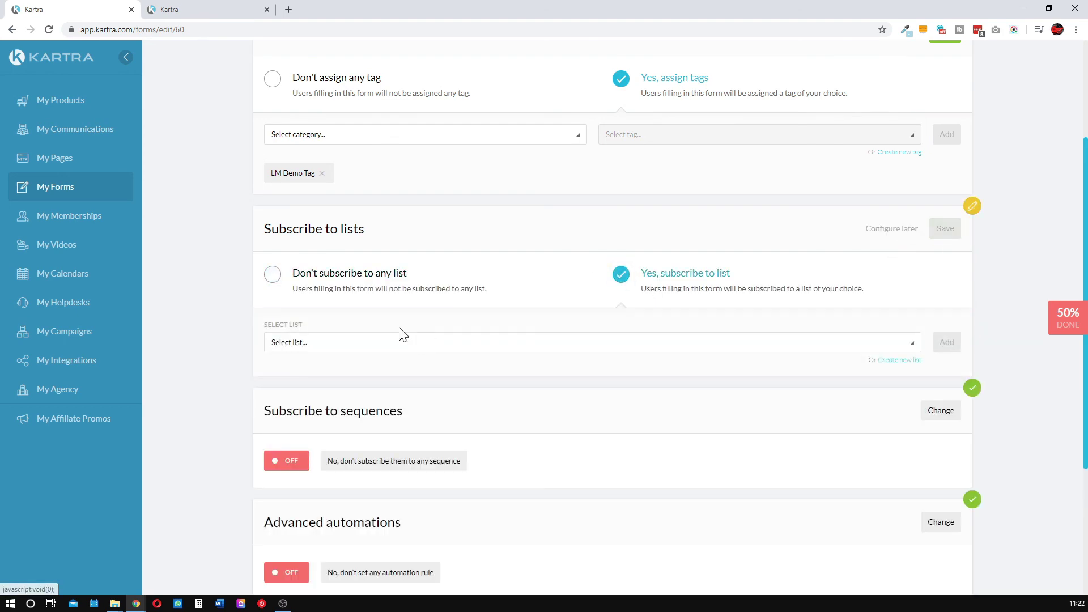
left_click(899, 361)
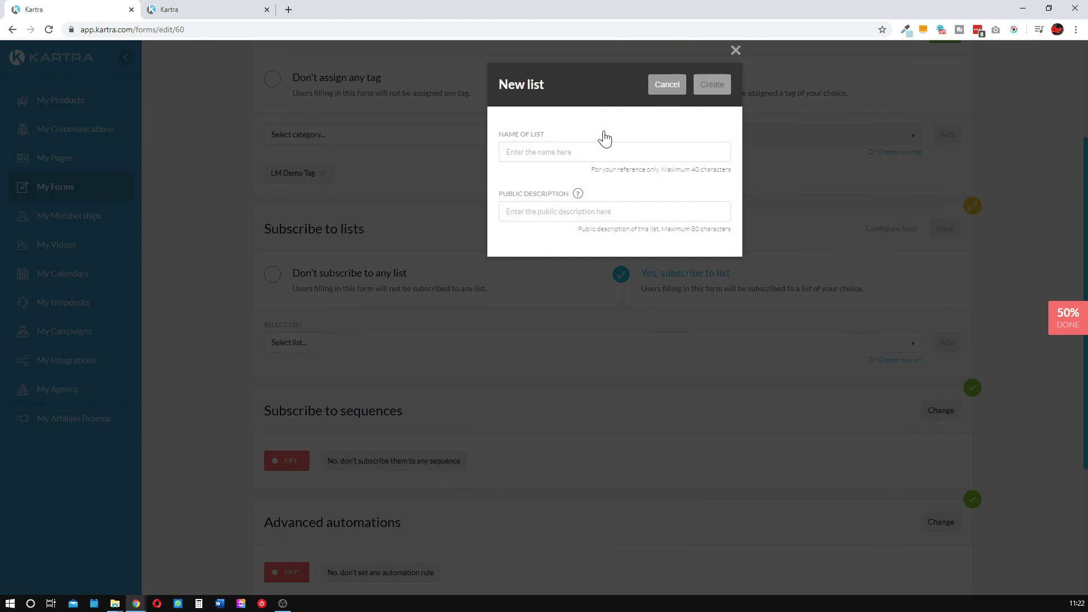
left_click(667, 75)
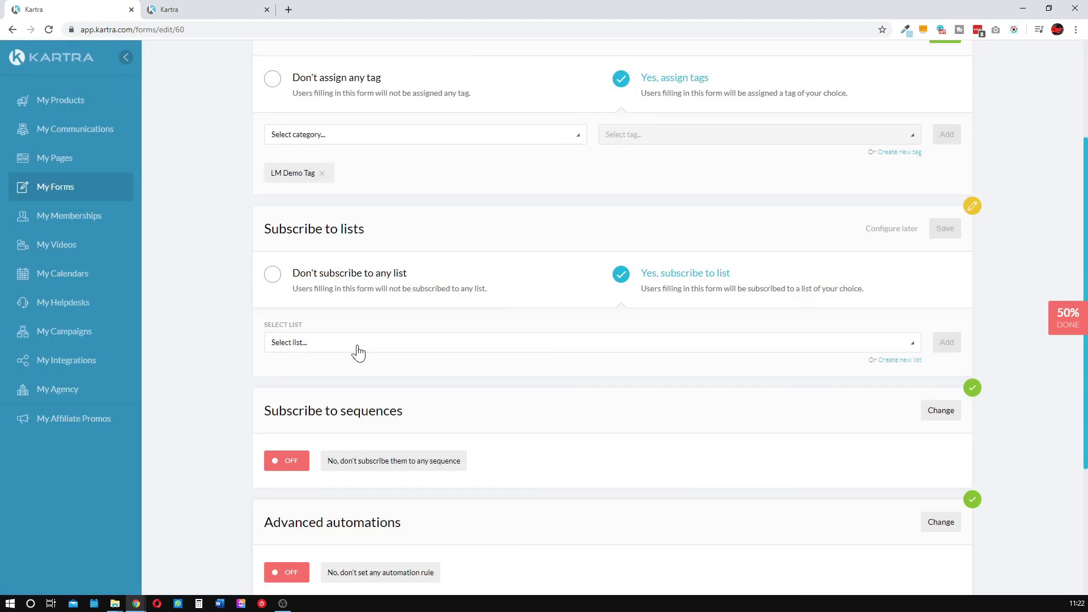
- Add the Free Recourses Download list to the form's subscriptions and save the list setting
left_click(375, 356)
scroll(336, 278, "down", 3)
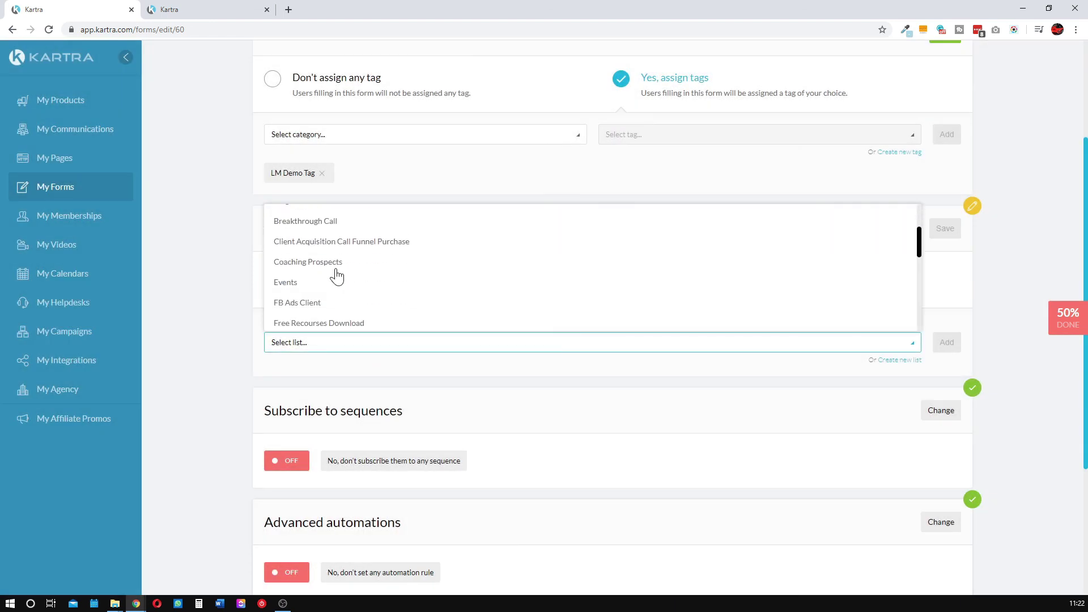
left_click(331, 306)
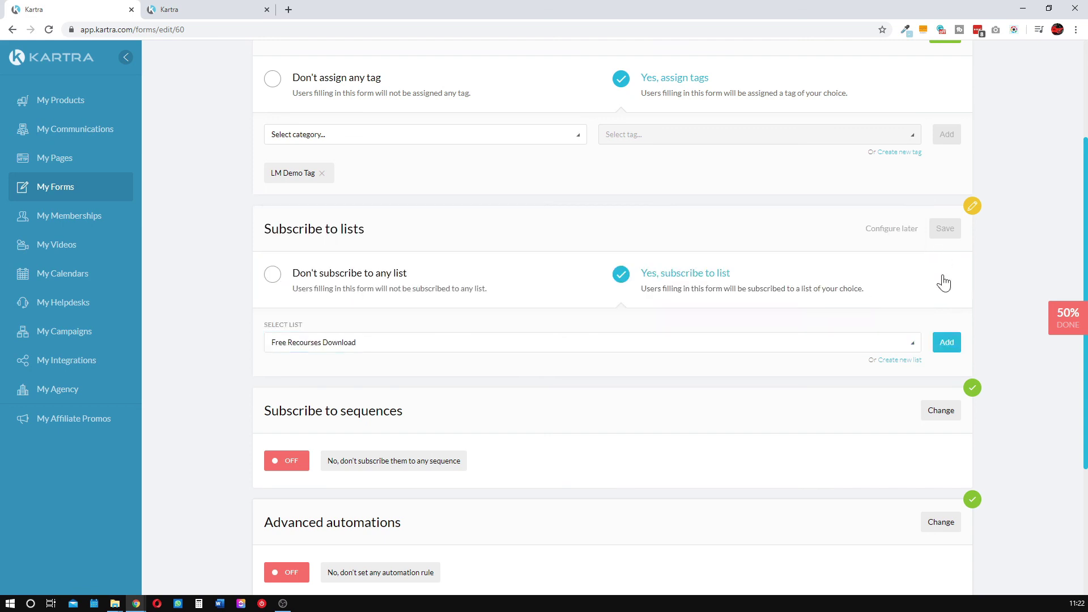
left_click(946, 343)
scroll(583, 409, "down", 3)
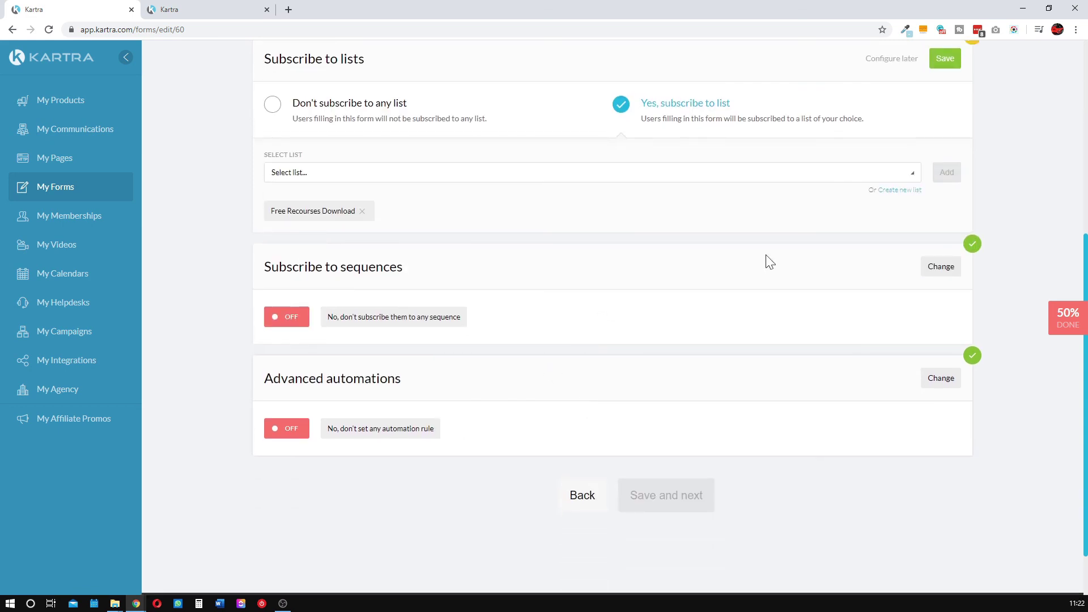
left_click(947, 60)
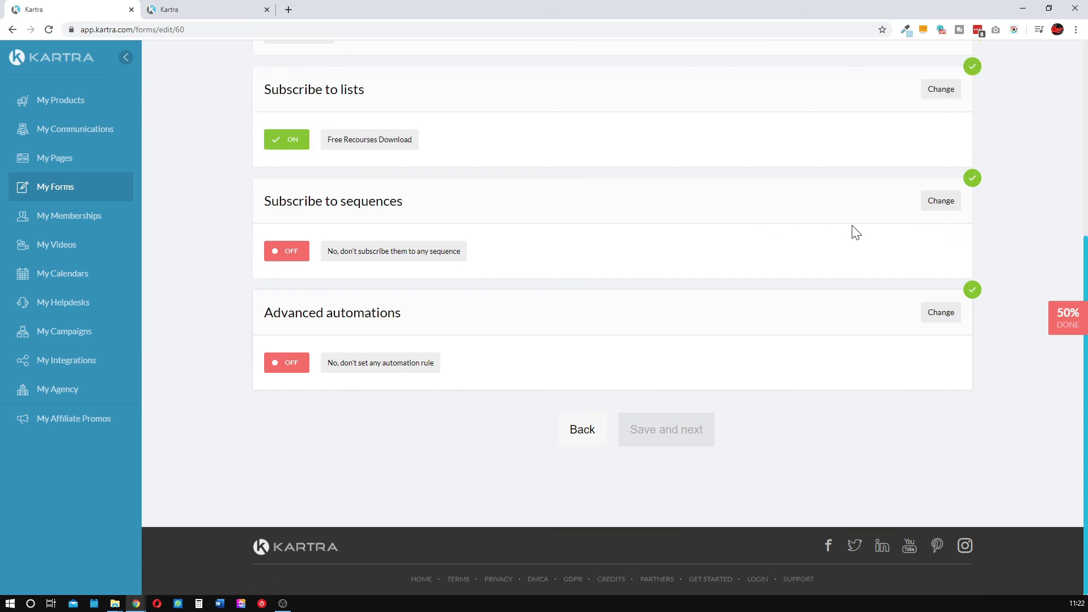
- Look through the sequences available for subscription, keep the form set to subscribe users to no sequence, and save
left_click(944, 201)
left_click(705, 253)
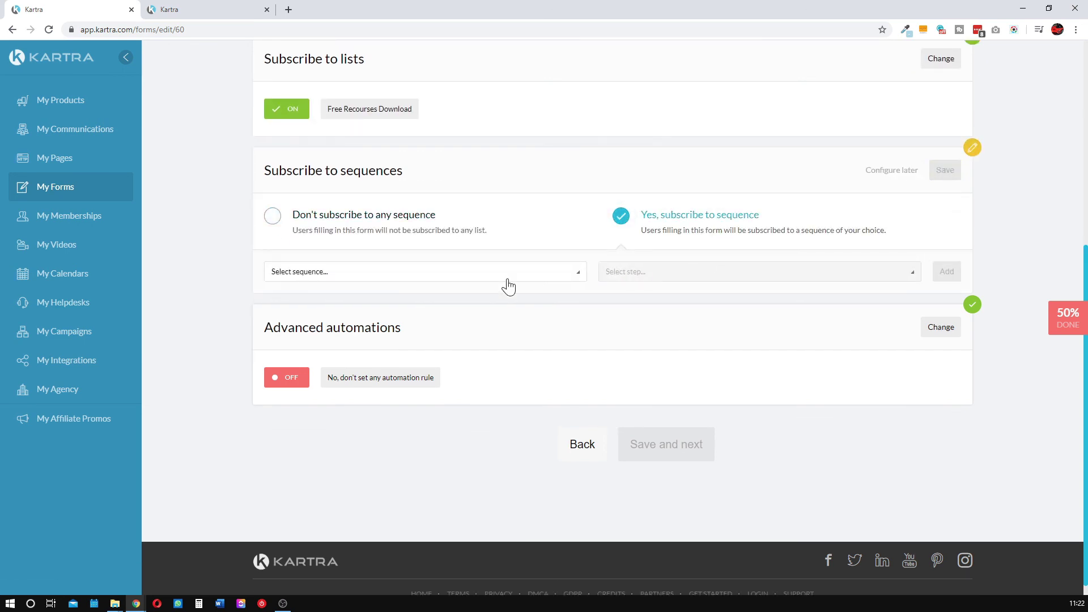
left_click(447, 274)
scroll(422, 356, "down", 1)
scroll(424, 357, "down", 1)
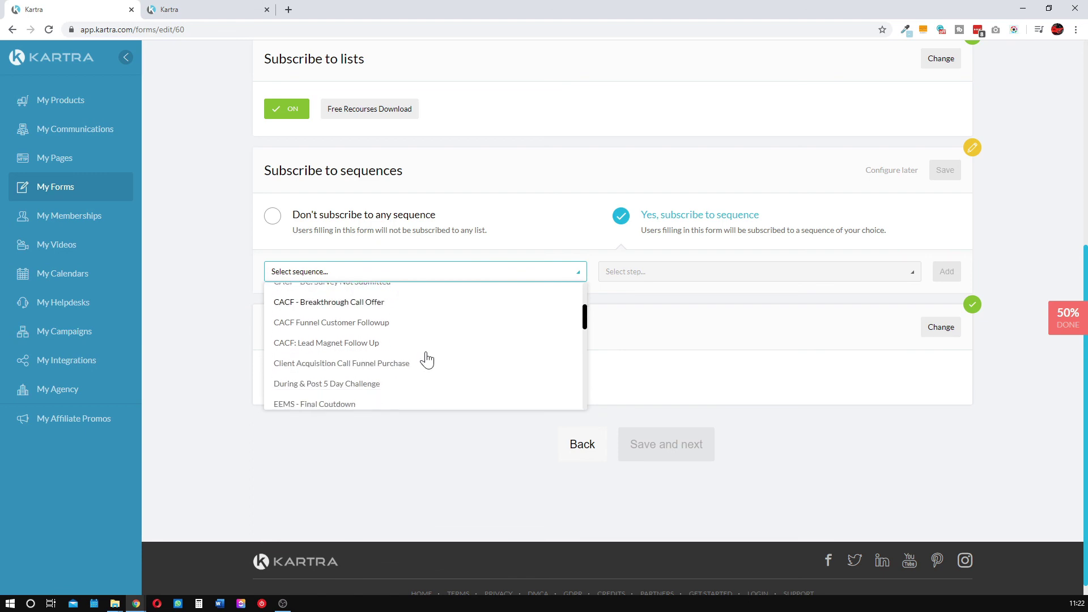
scroll(397, 348, "down", 3)
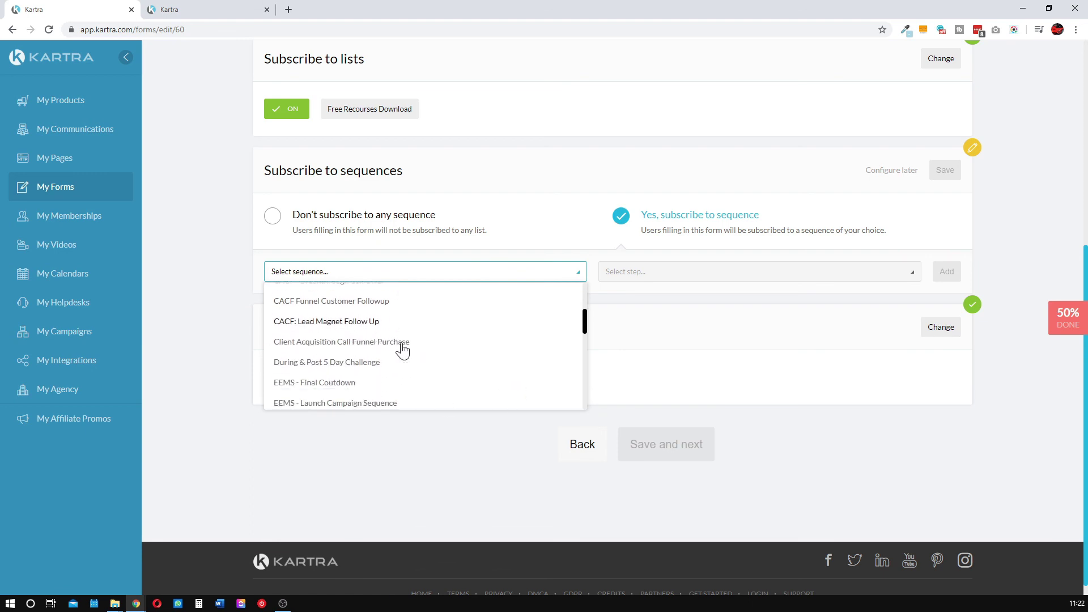
scroll(408, 351, "down", 6)
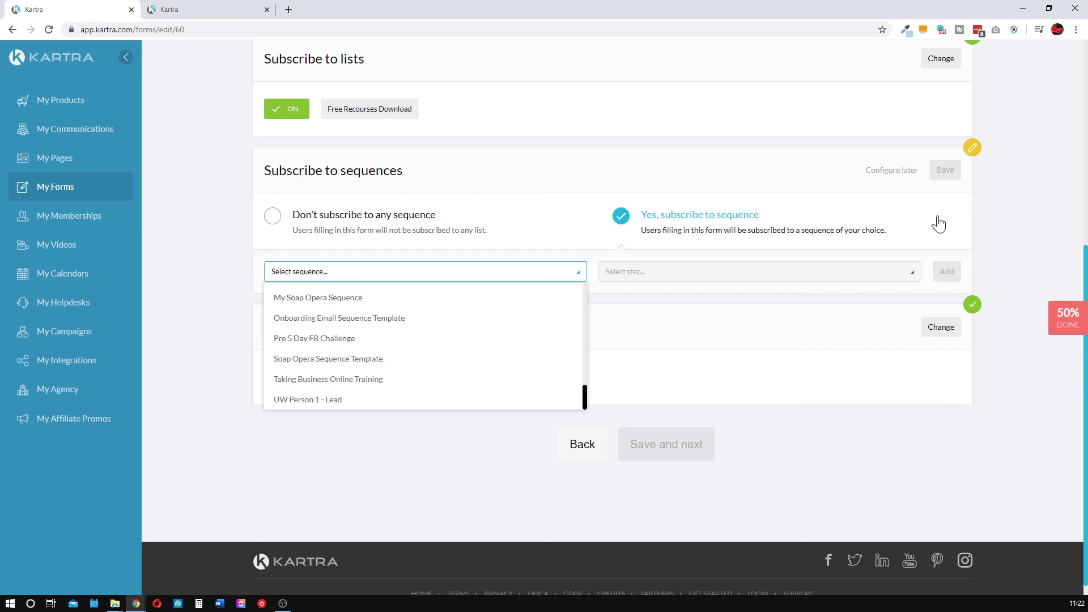
left_click(444, 273)
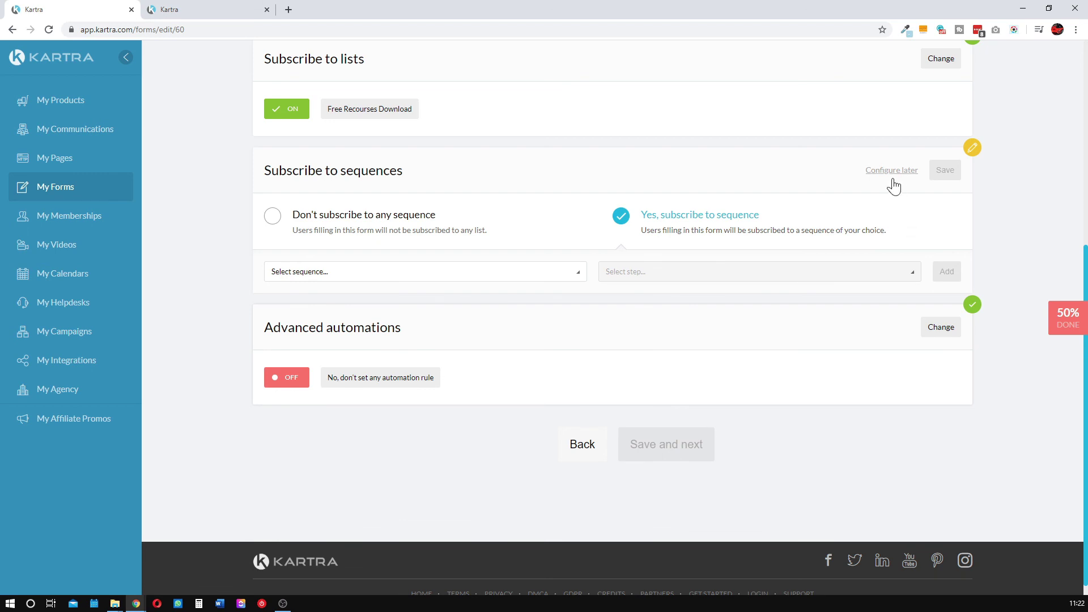
left_click(273, 216)
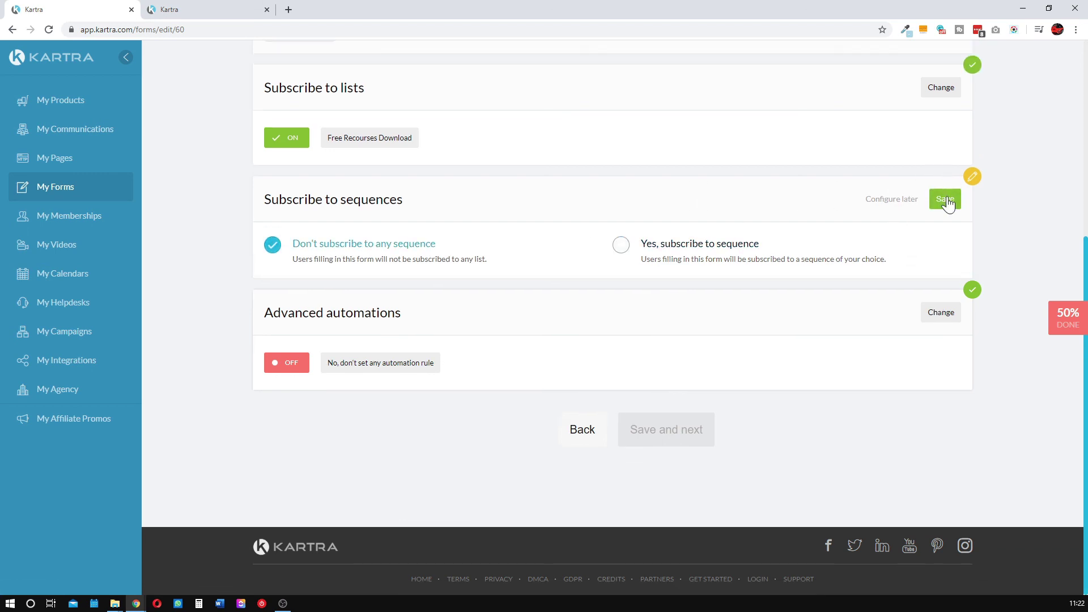
left_click(944, 199)
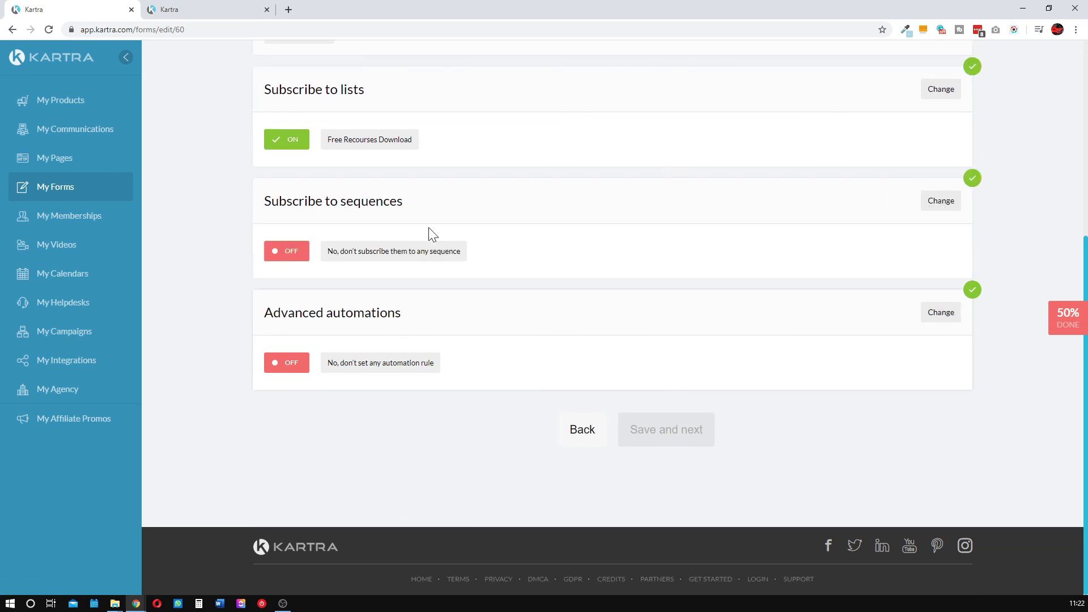
- Save the tag assignment, then save the Automations stage and continue to Form design
scroll(885, 297, "up", 5)
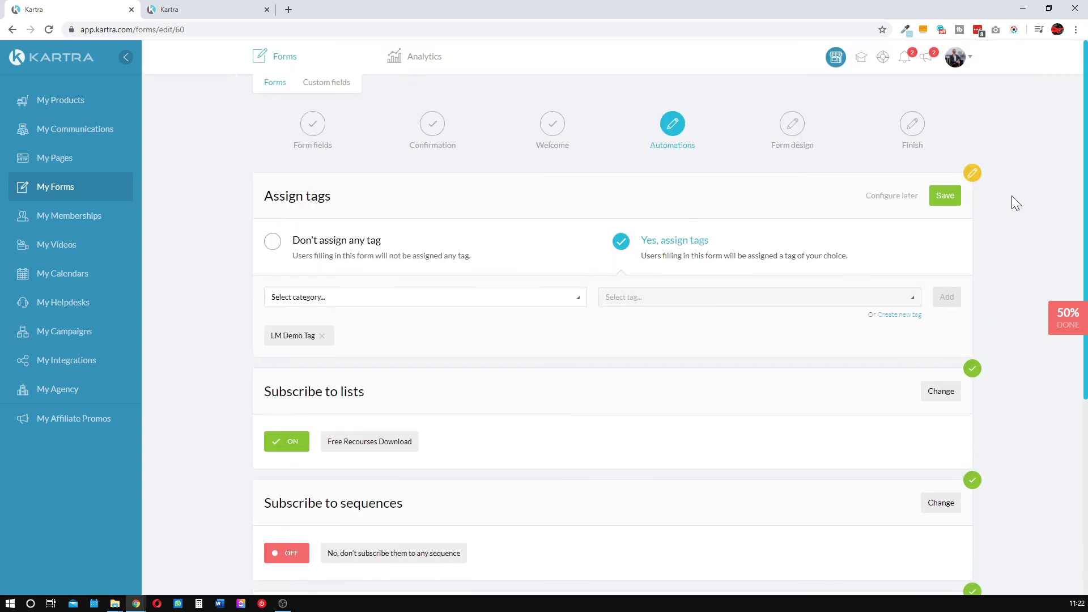
left_click(945, 196)
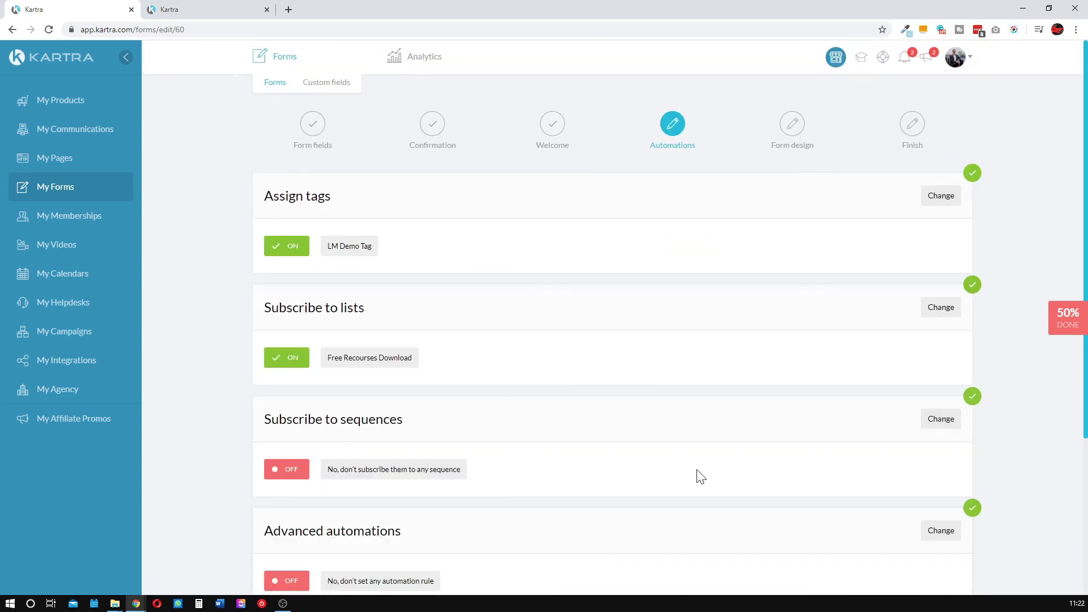
scroll(761, 470, "down", 4)
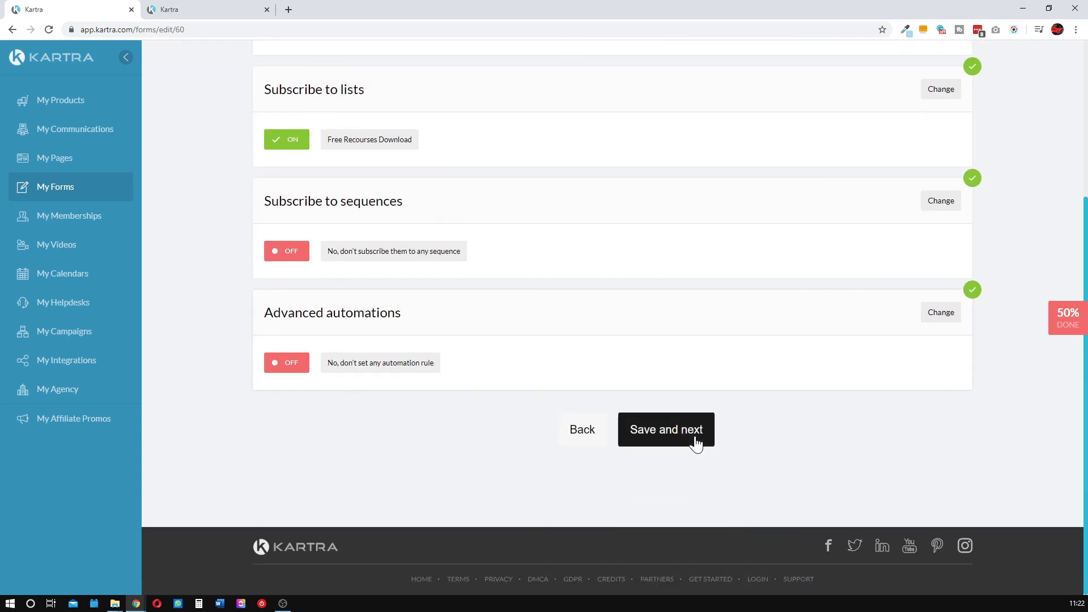
left_click(696, 445)
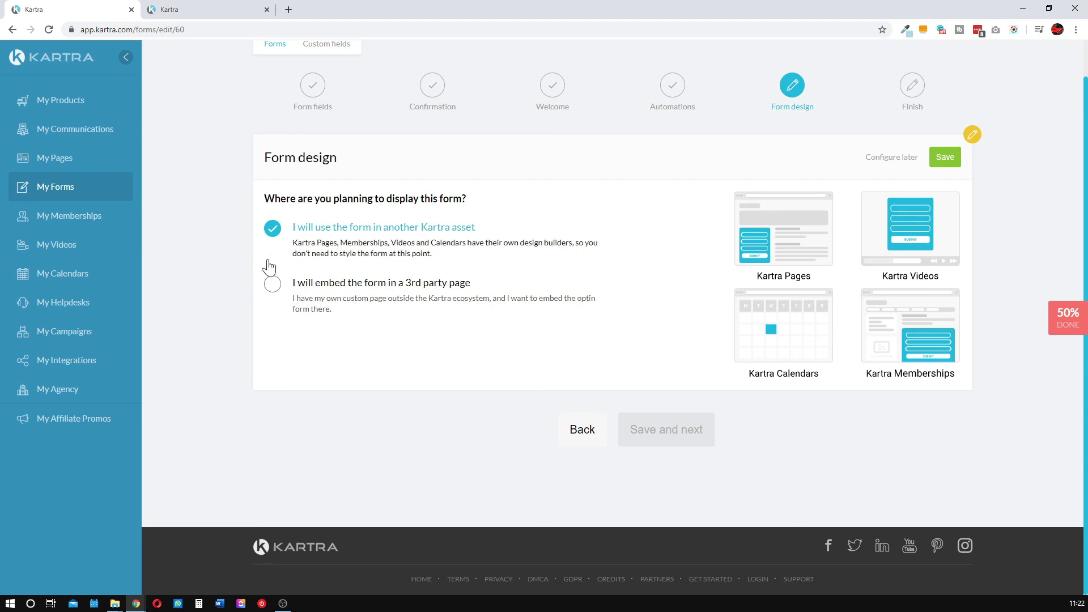
- Compare the two display options, choose to use the form in another Kartra asset, and save the design to finish the form
left_click(272, 284)
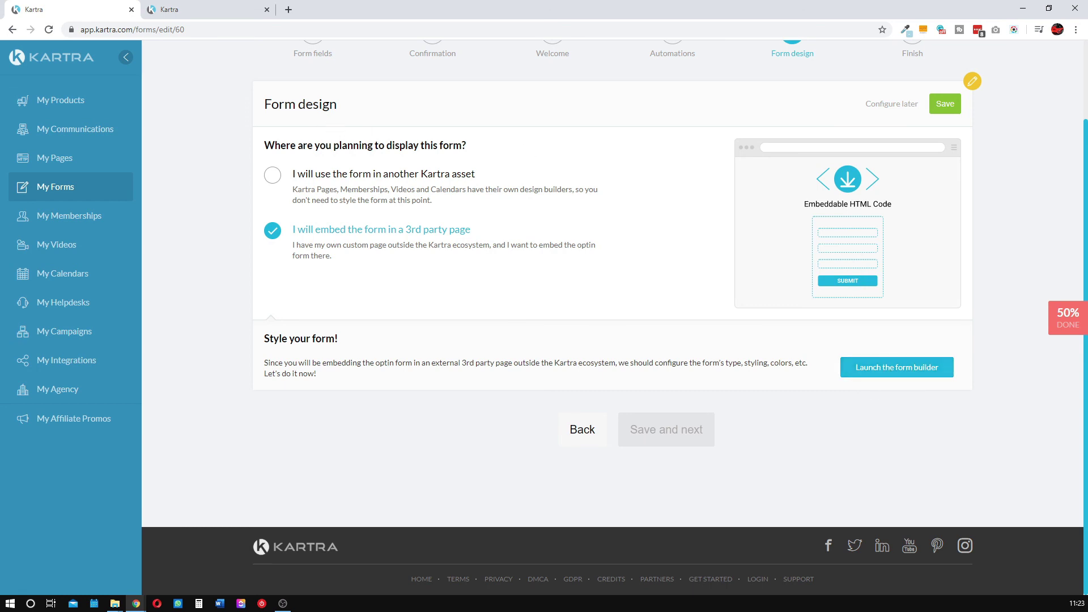
left_click(318, 181)
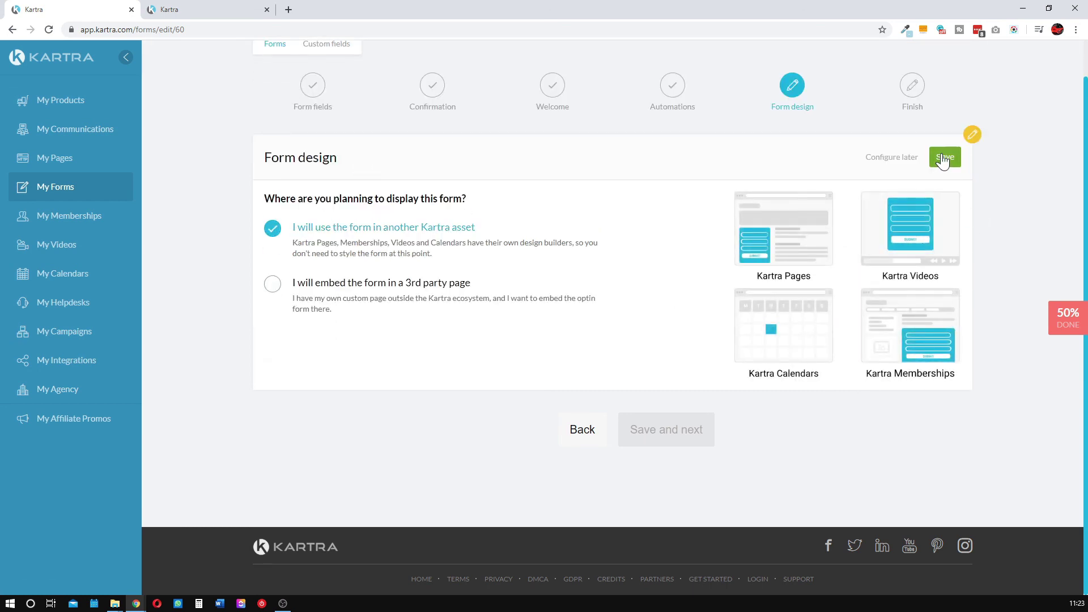
left_click(944, 170)
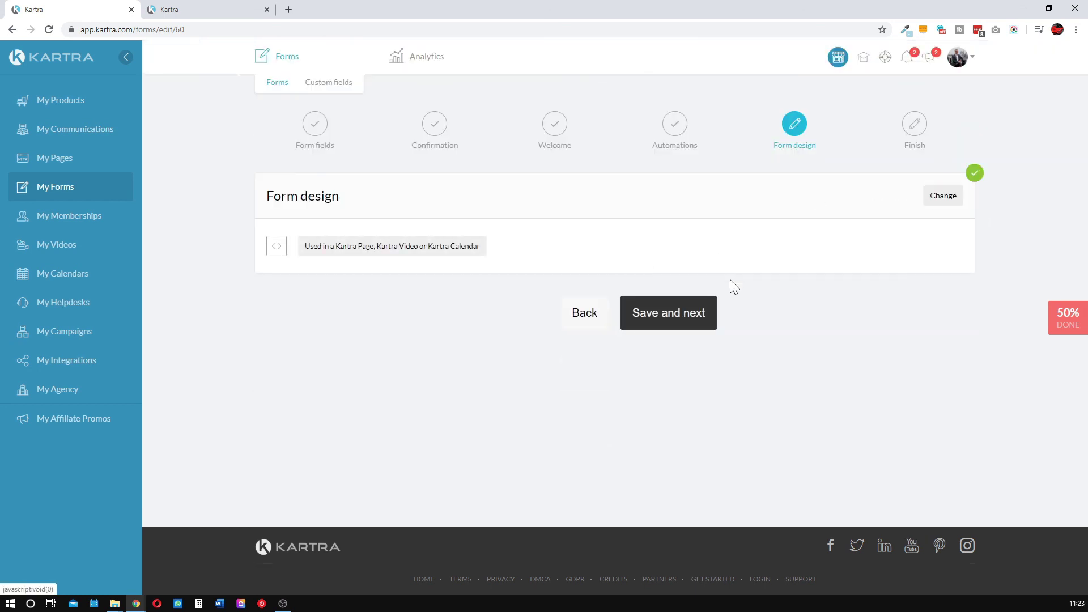
left_click(665, 314)
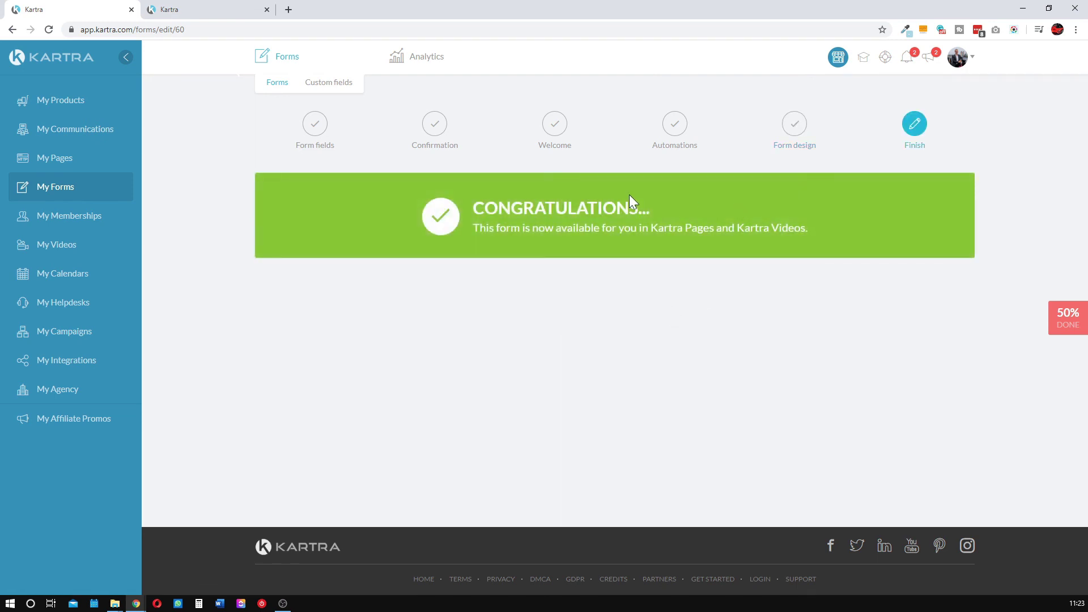
- Return to the forms list, check the hosted files in the other browser tab, and open the account's pages list
left_click(279, 86)
left_click(203, 9)
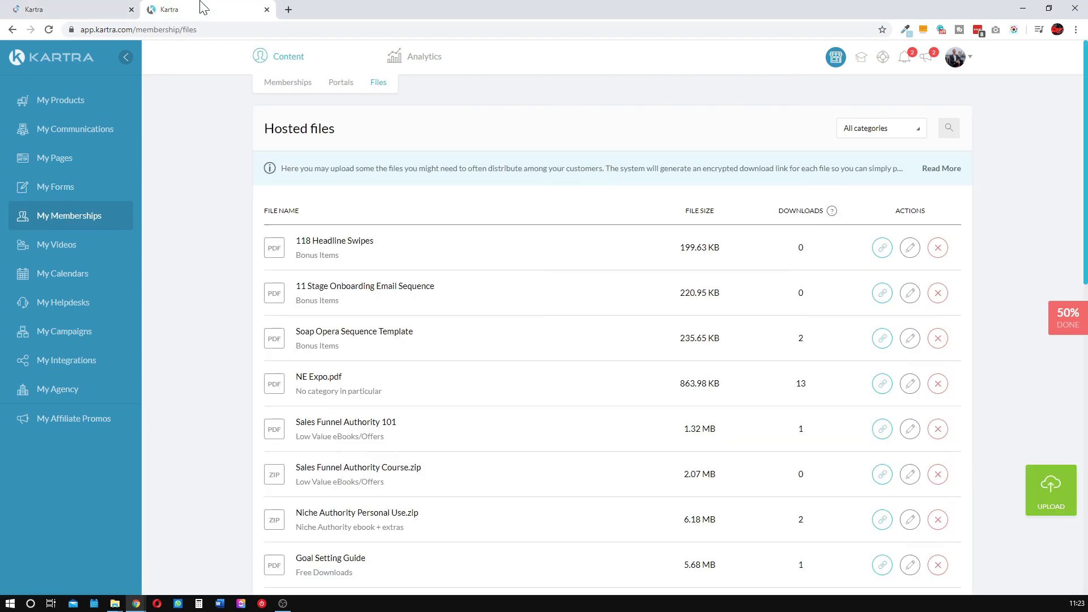
left_click(65, 8)
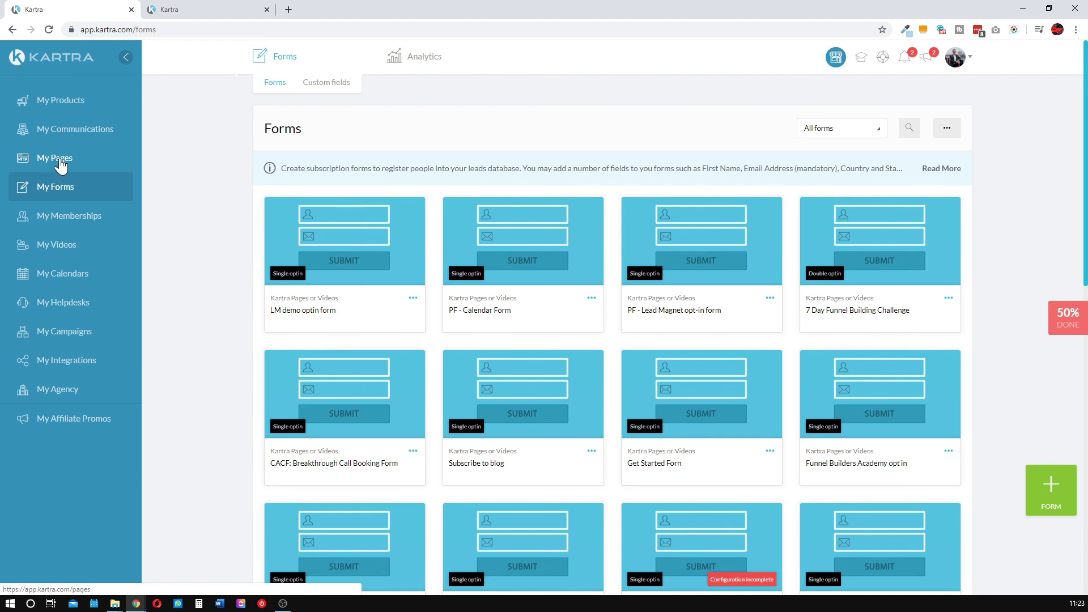
left_click(61, 165)
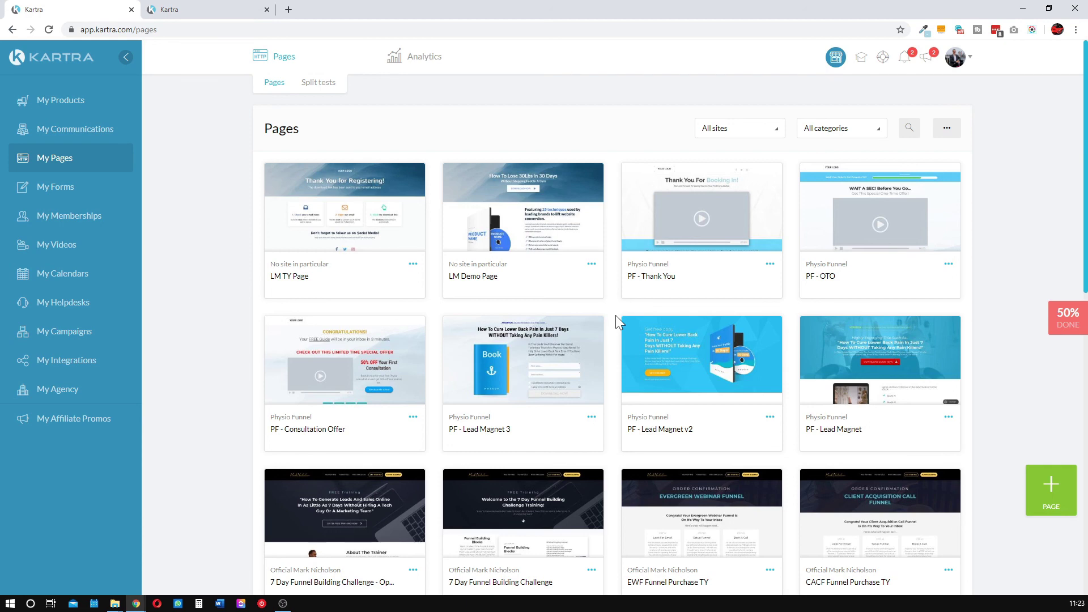
- Preview the LM TY Page and examine its instructions for checking the inbox, opening the email and downloading
mouse_move(553, 204)
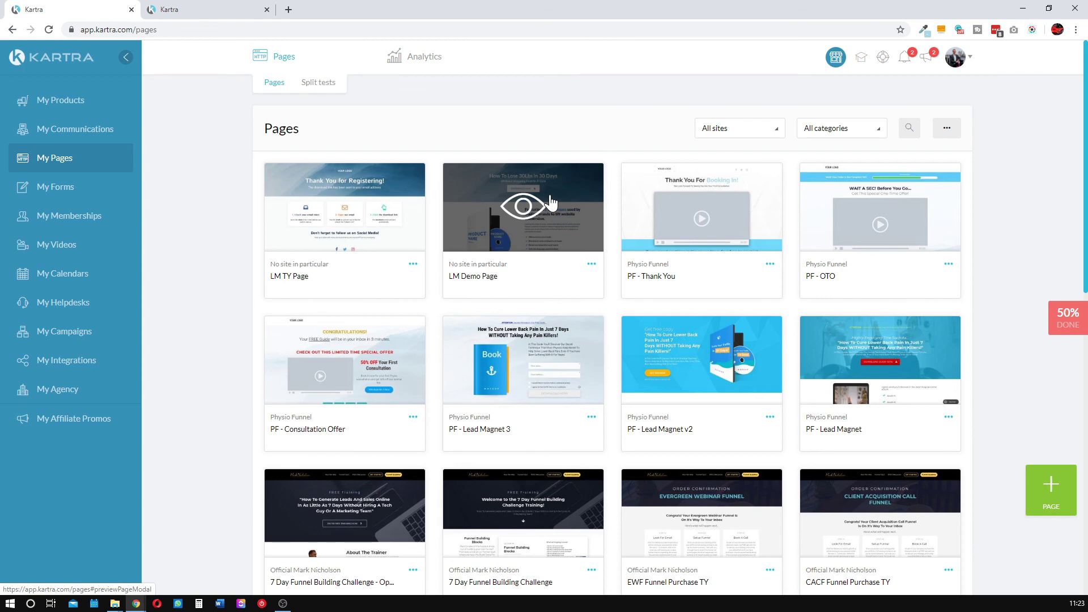
left_click(349, 214)
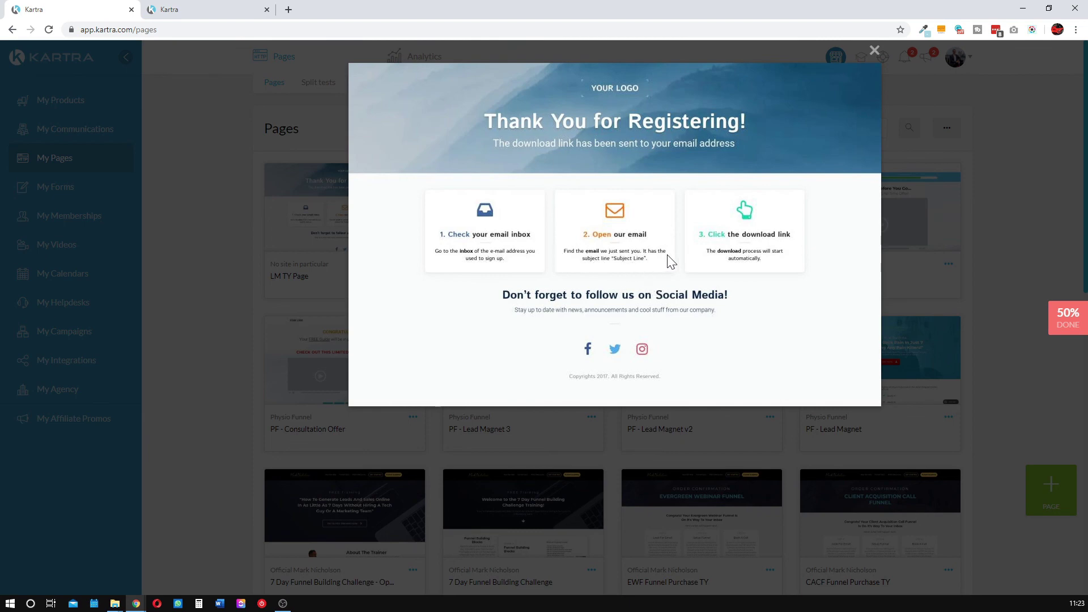
left_click_drag(605, 267, 635, 265)
left_click(874, 51)
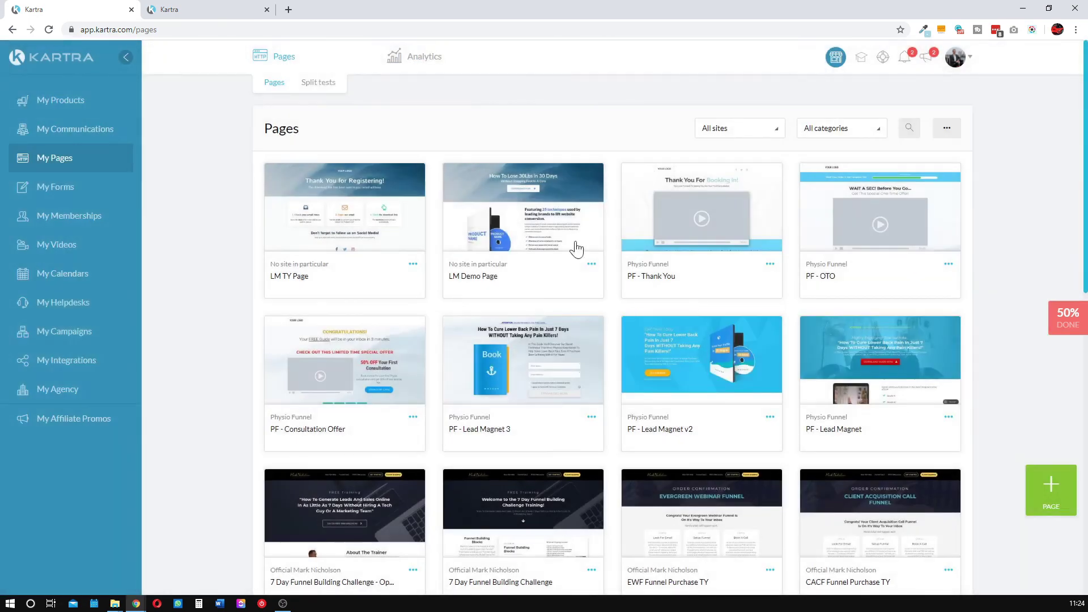
- Preview the full LM Demo Page with its download buttons, and review the LM TY Page once more
left_click(464, 210)
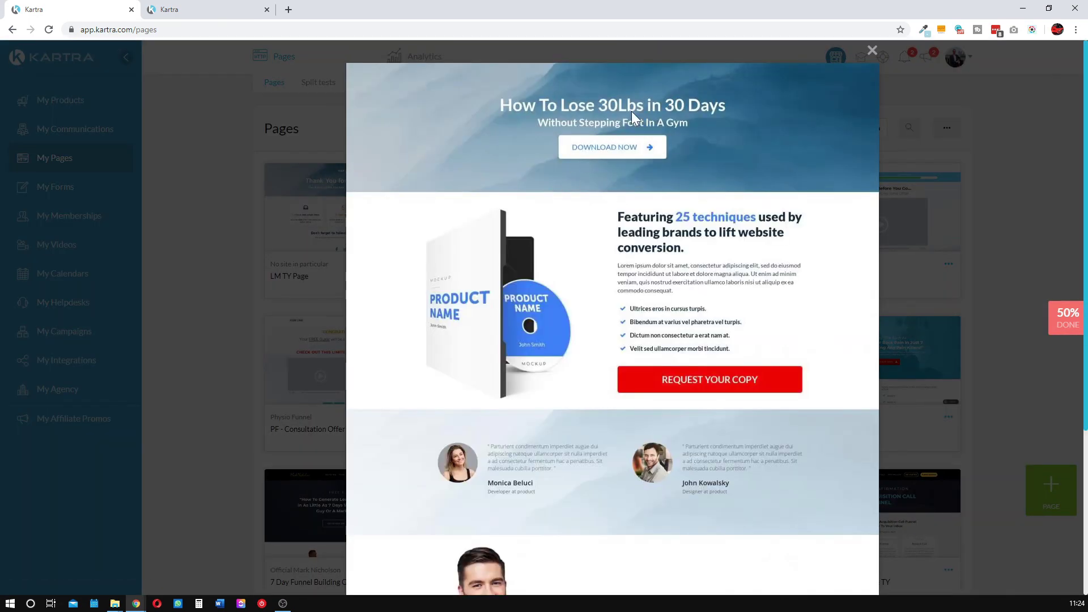
left_click(872, 51)
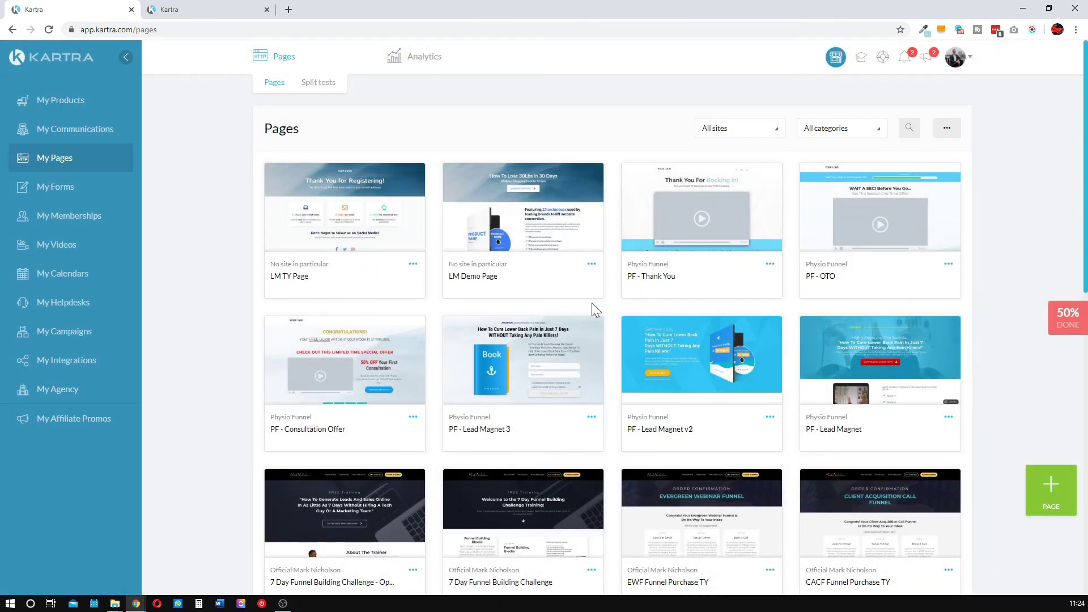
left_click(510, 210)
scroll(726, 290, "down", 3)
scroll(726, 317, "down", 1)
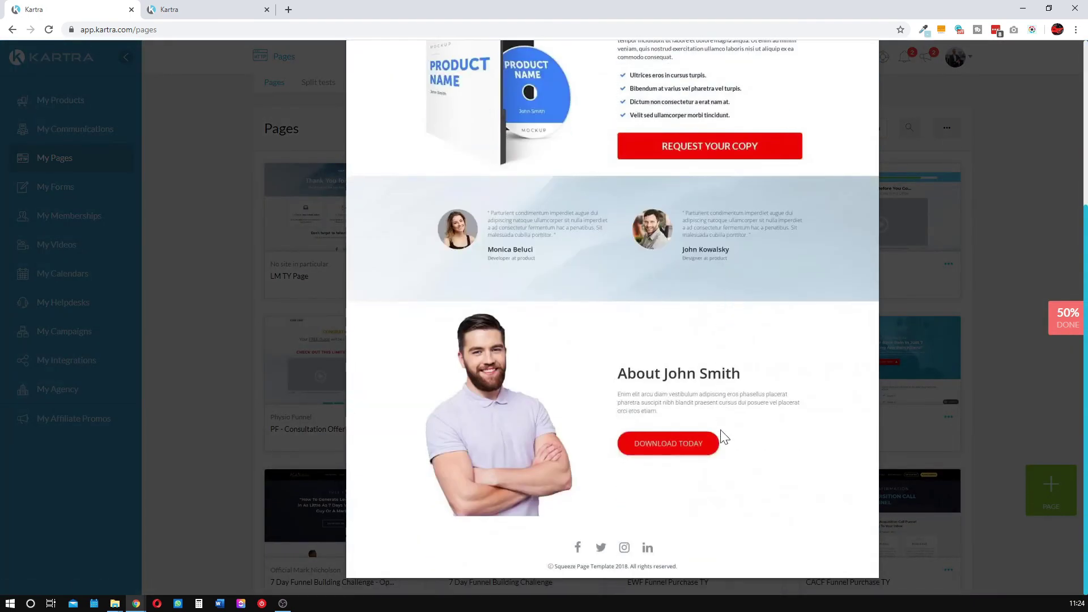
scroll(725, 430, "up", 5)
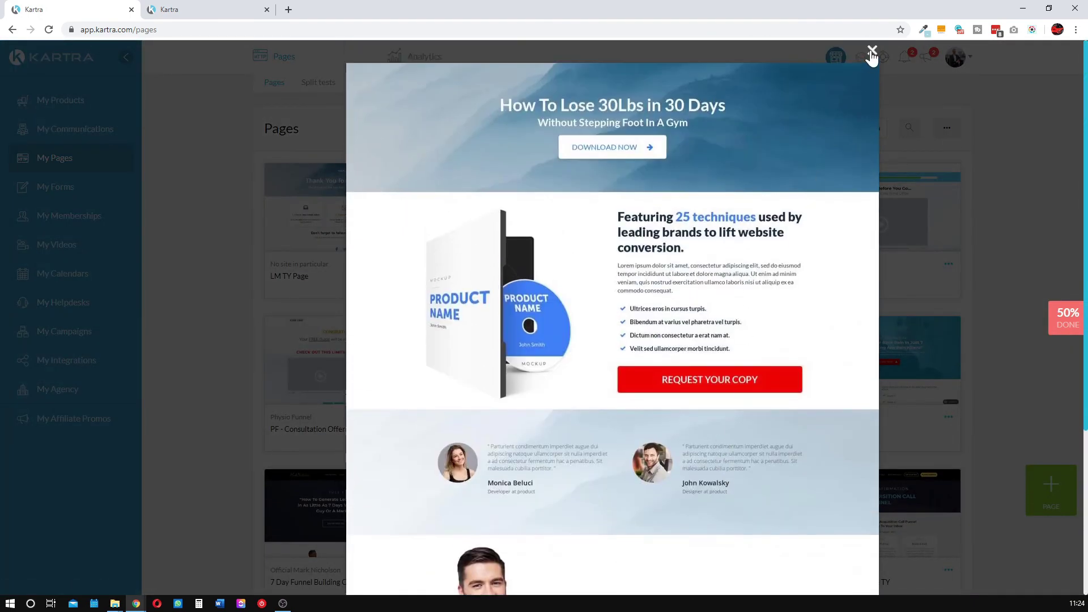
left_click(872, 50)
left_click(340, 207)
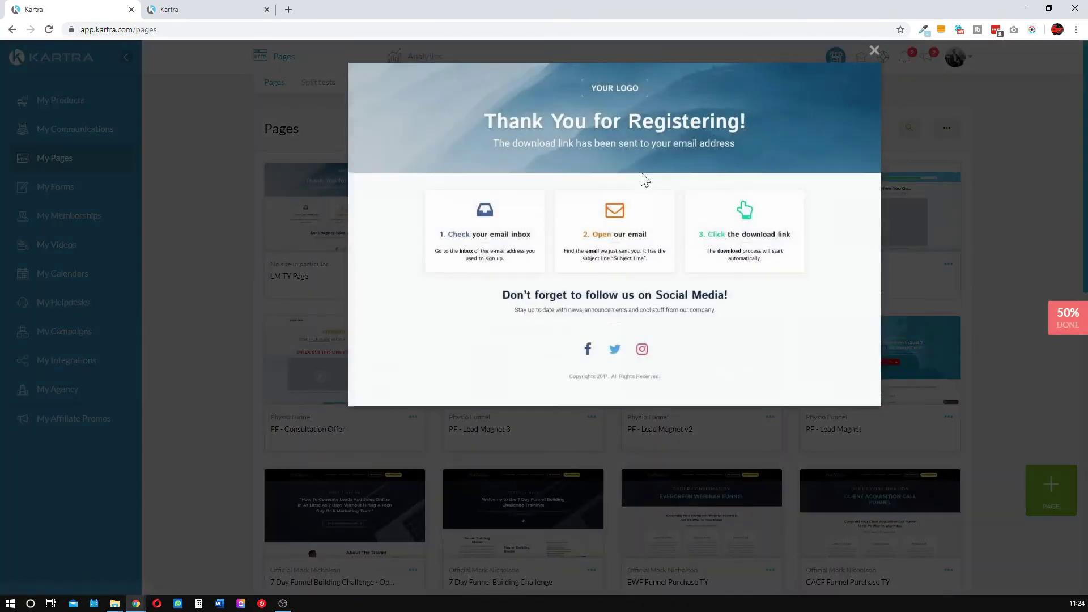
left_click(874, 51)
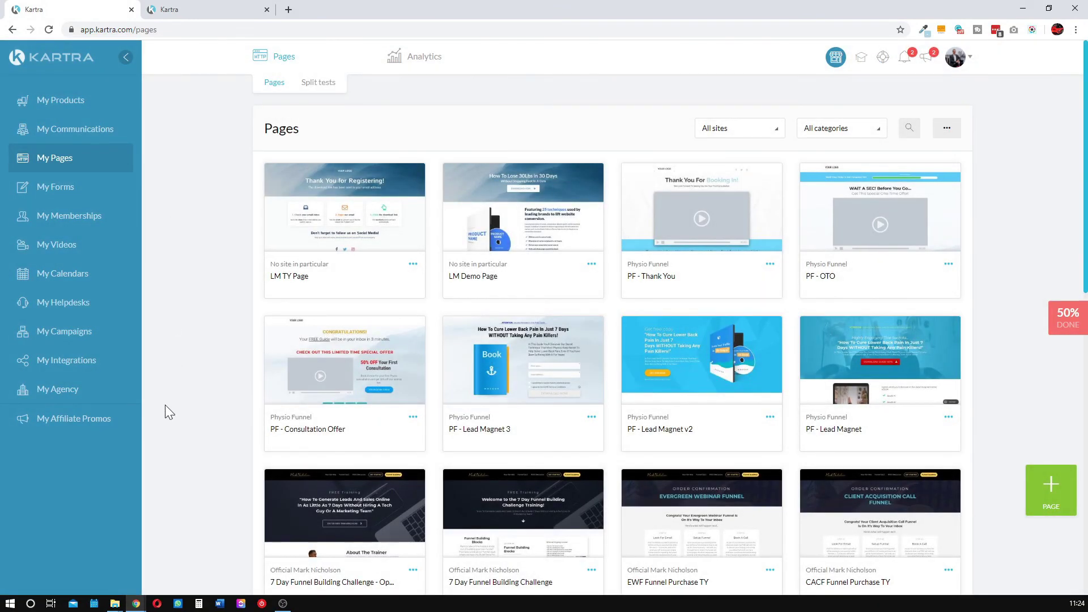
- Filter the pages list to show only the pages belonging to the Lead Magnet Funnel campaign
left_click(948, 134)
left_click(889, 180)
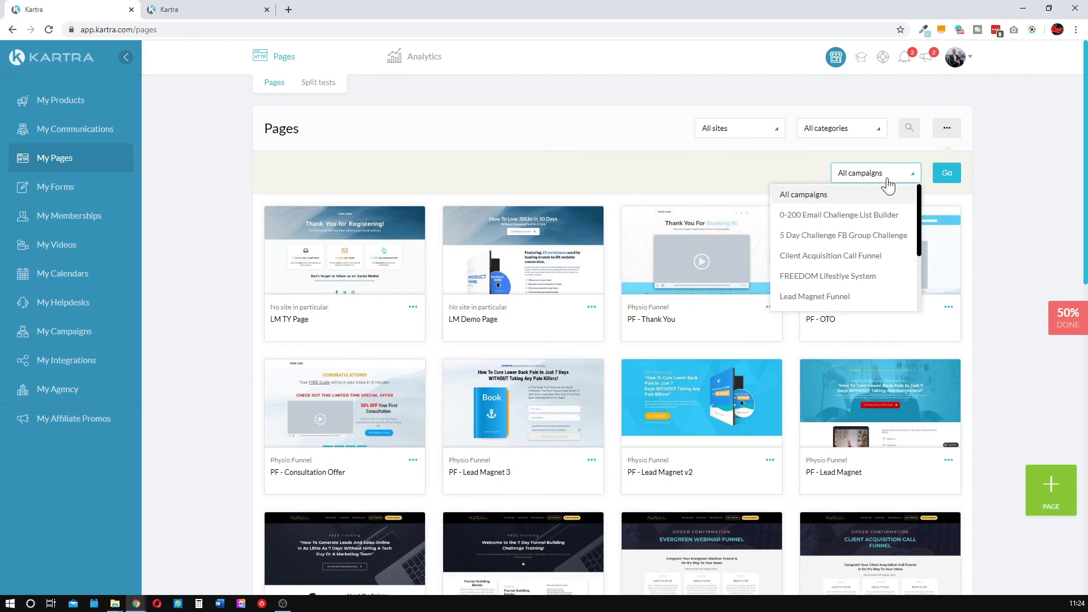
left_click_drag(918, 208, 918, 269)
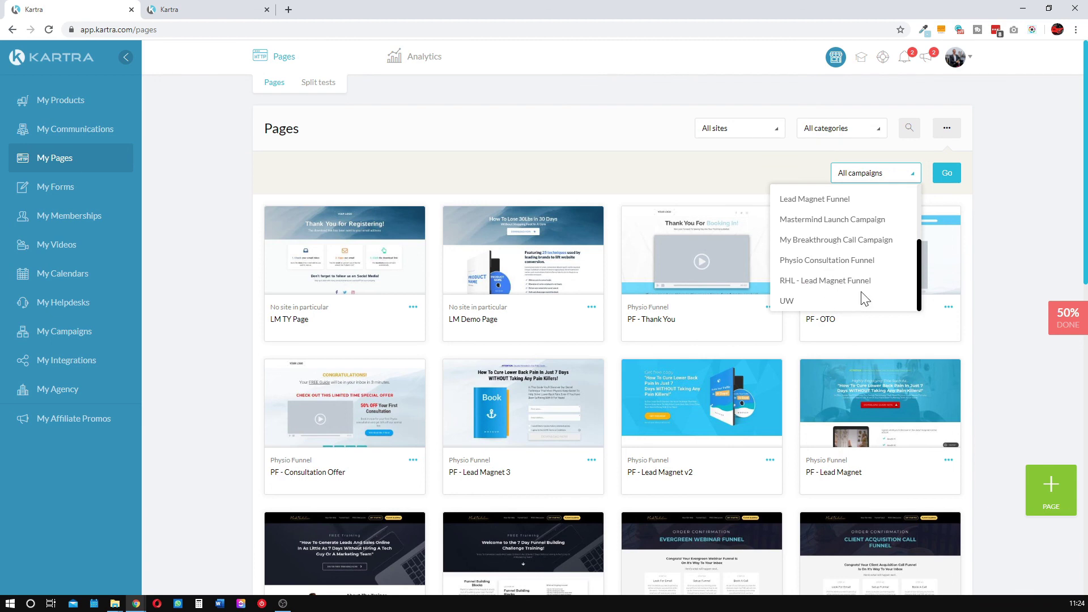
scroll(863, 298, "up", 3)
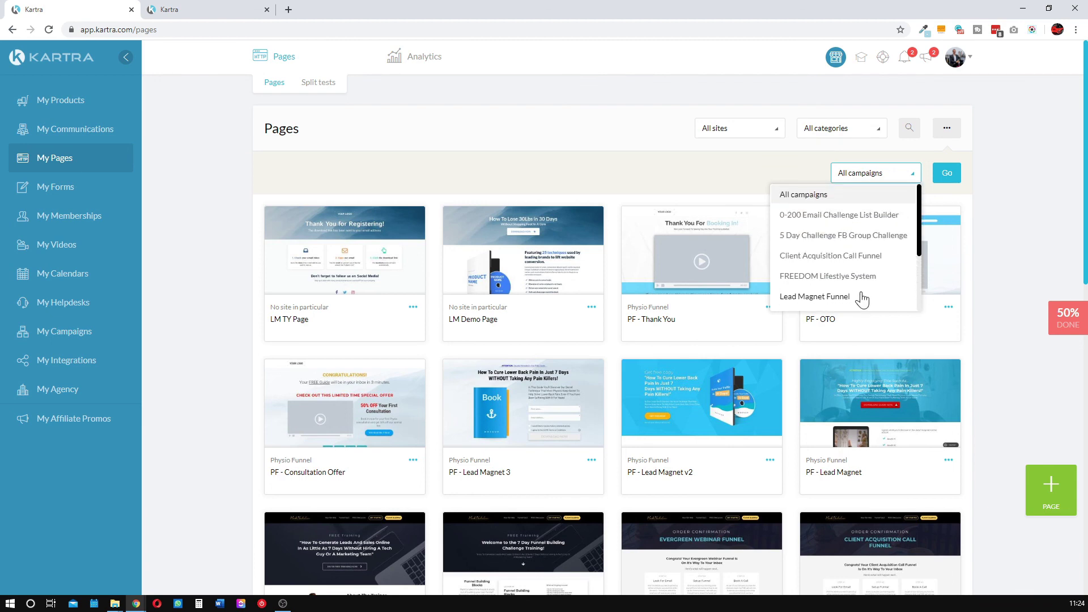
left_click(840, 300)
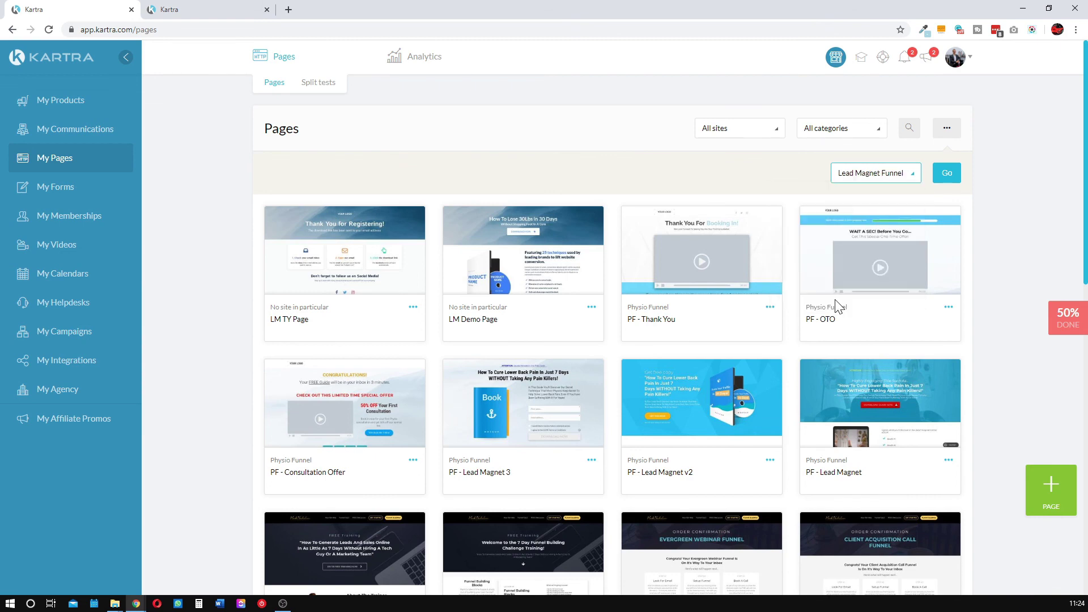
left_click(946, 175)
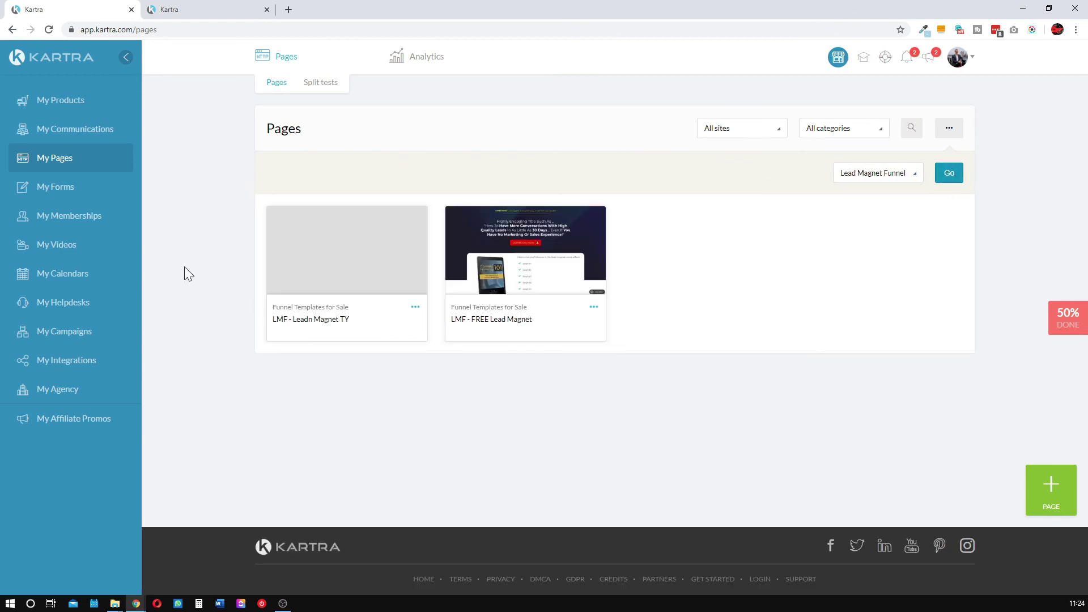
- Preview the full LMF - FREE Lead Magnet page and the LMF - Leadn Magnet TY page, closing each preview
left_click(529, 245)
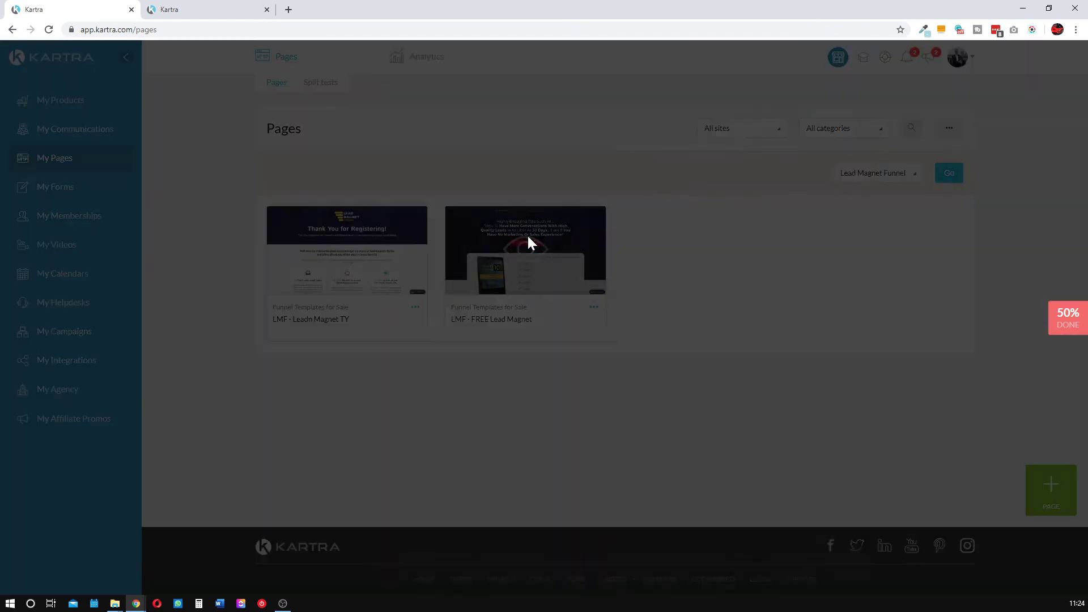
scroll(746, 199, "down", 3)
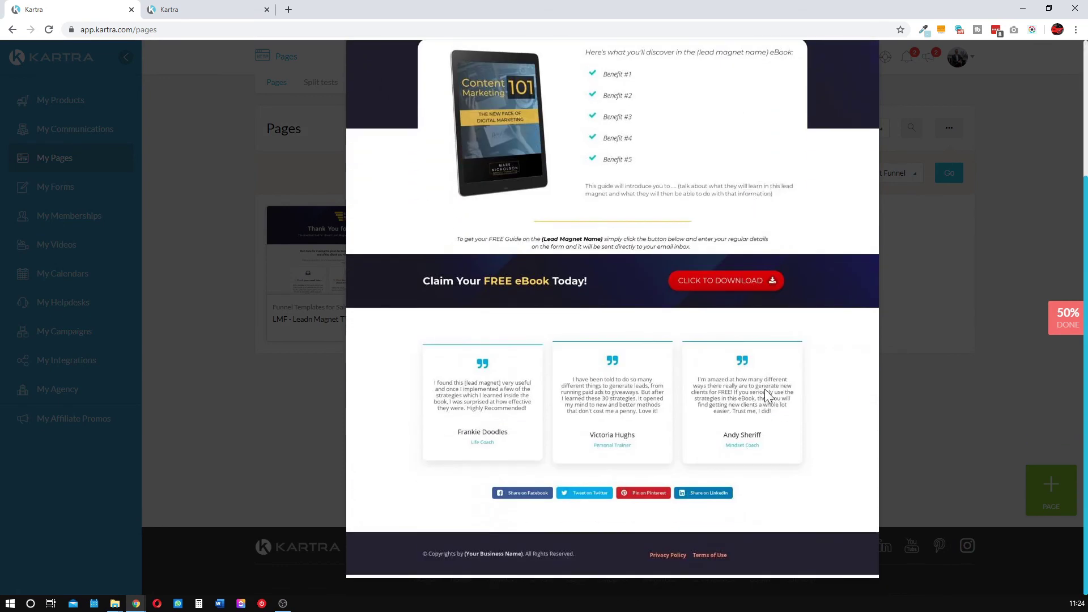
scroll(768, 413, "up", 3)
scroll(491, 111, "up", 1)
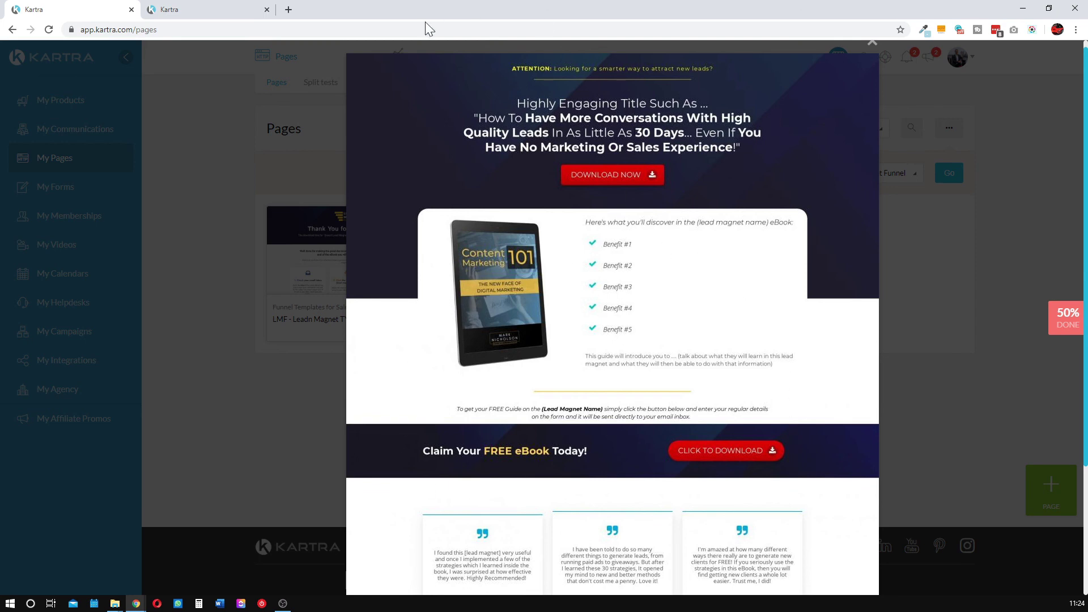
scroll(802, 292, "down", 3)
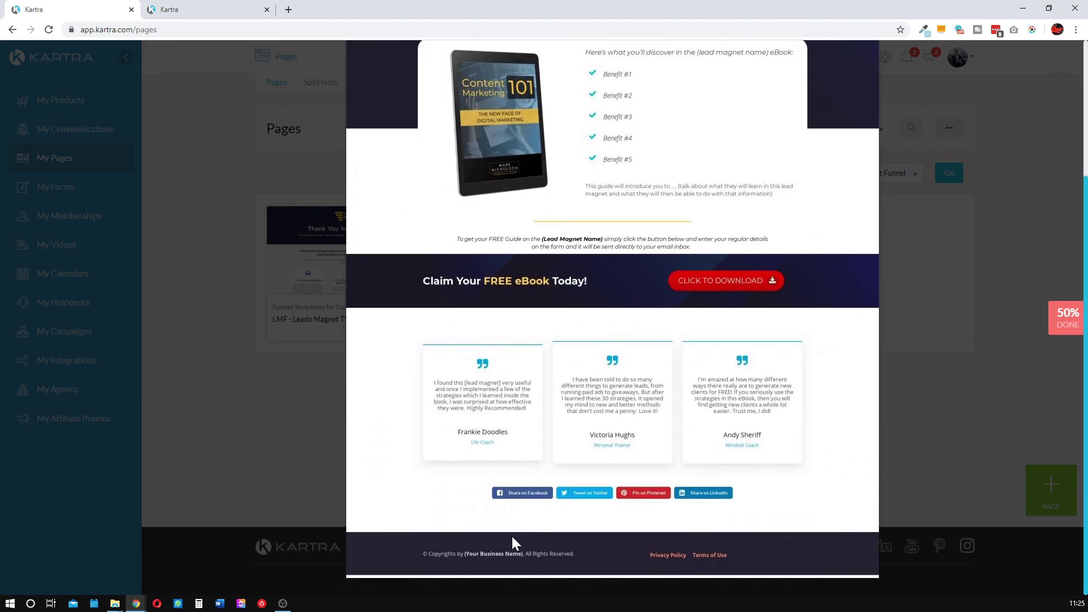
scroll(411, 494, "up", 3)
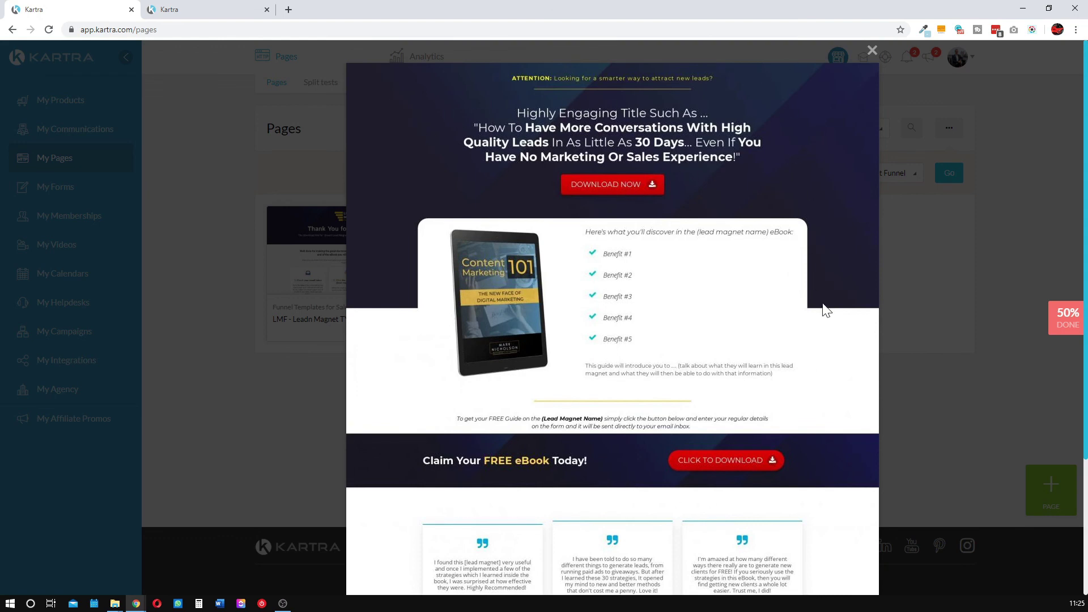
left_click(872, 51)
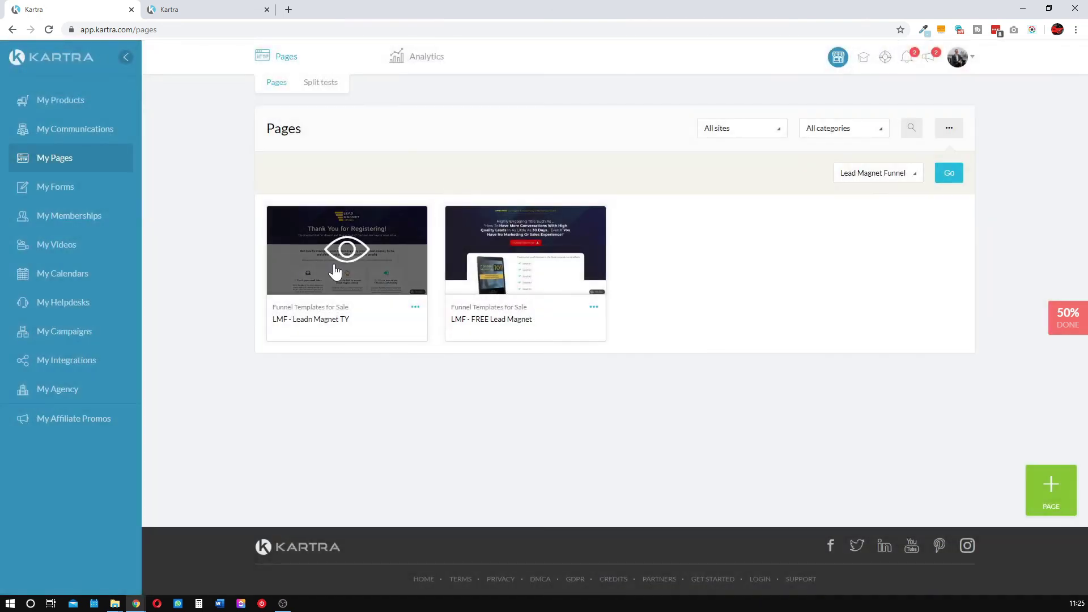
left_click(332, 266)
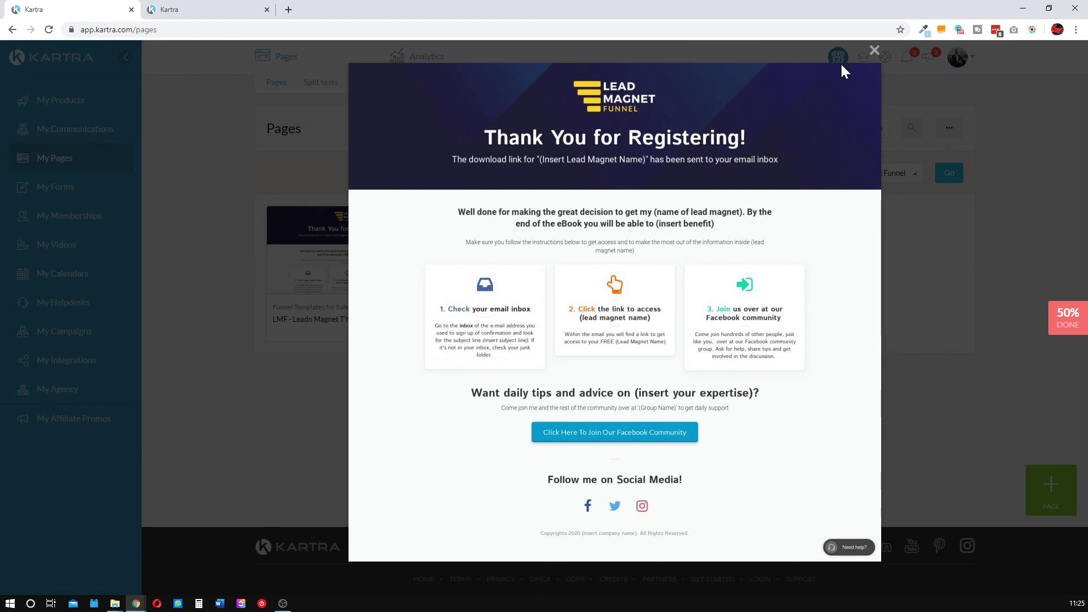
left_click(875, 50)
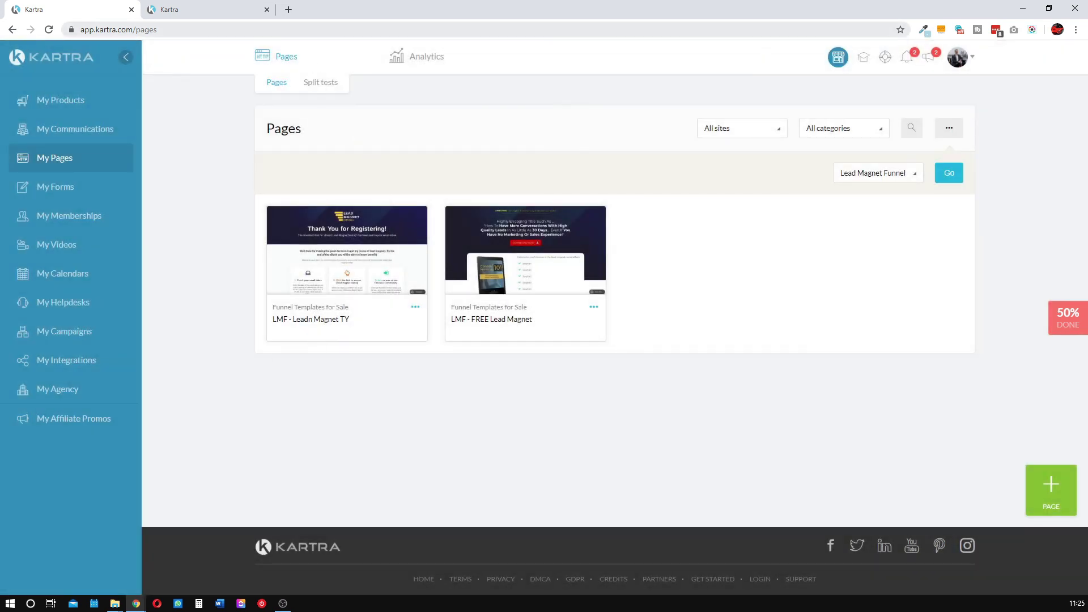
- Open the campaigns list and review which assets the Lead Magnet Funnel campaign contains
left_click(76, 338)
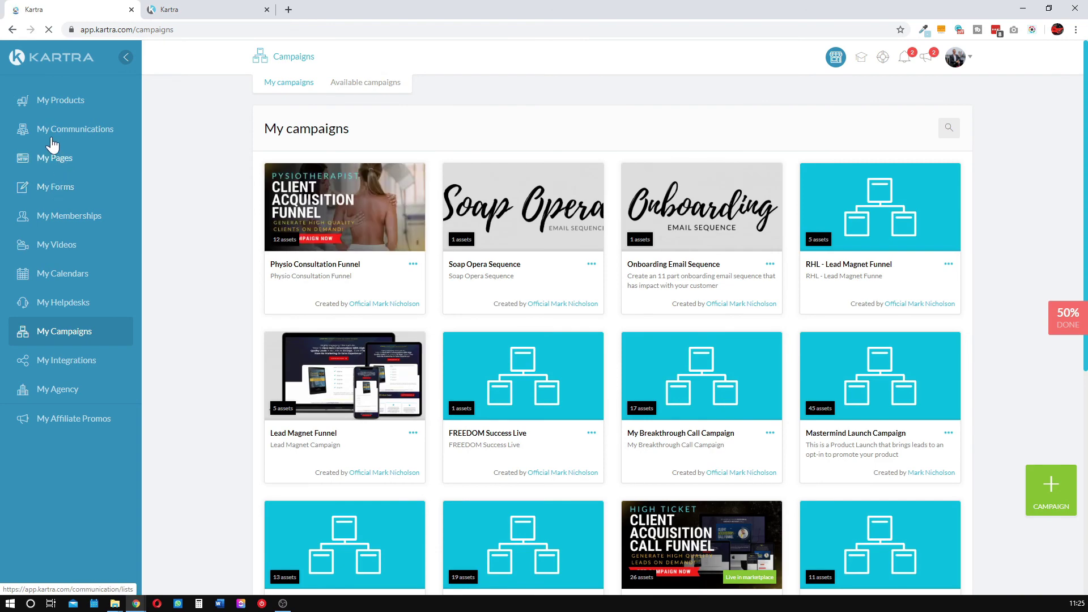
left_click(413, 432)
left_click(465, 412)
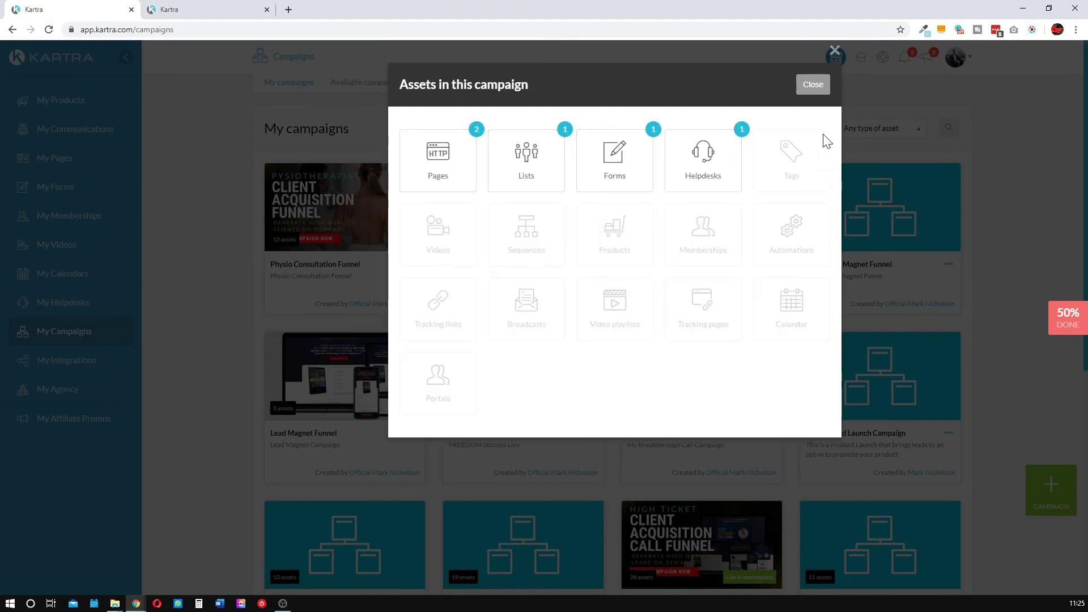
left_click(816, 91)
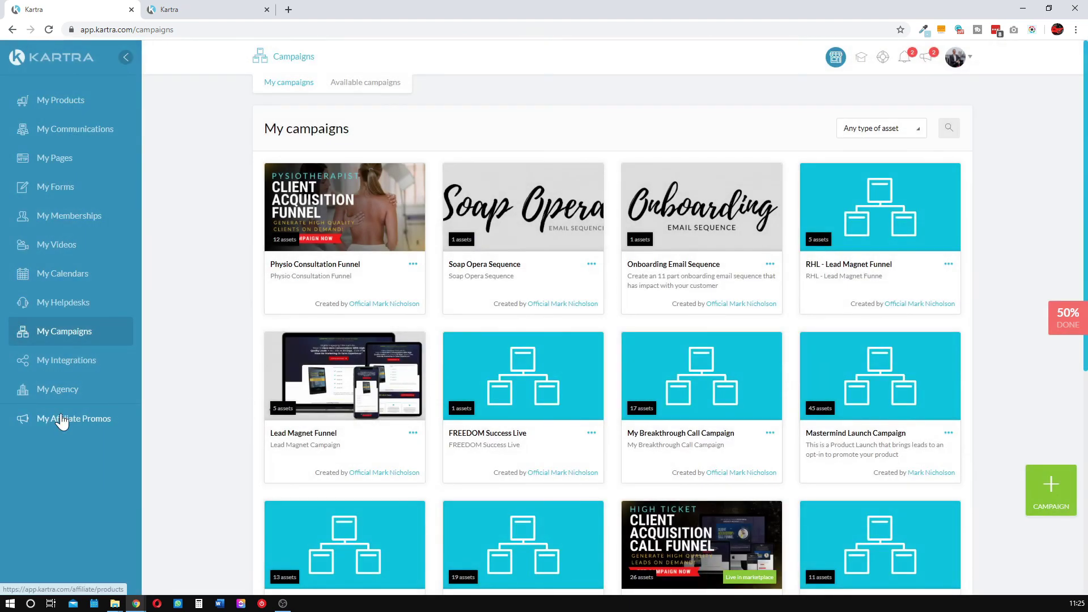
- Switch to the hosted files browser tab, open the pages list there, and preview the full LM Demo Page
left_click(165, 10)
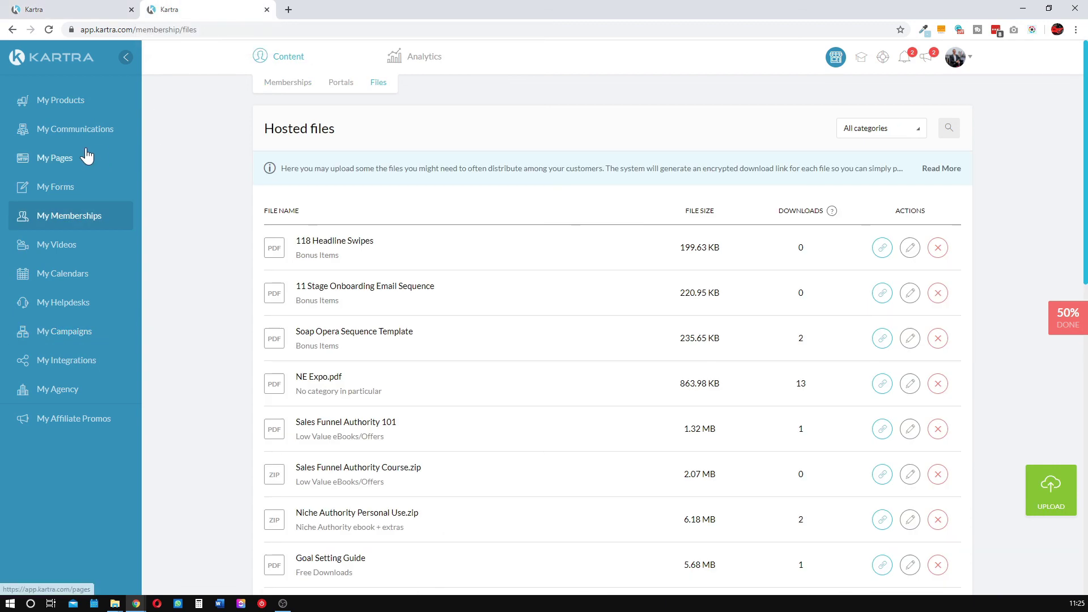
left_click(49, 161)
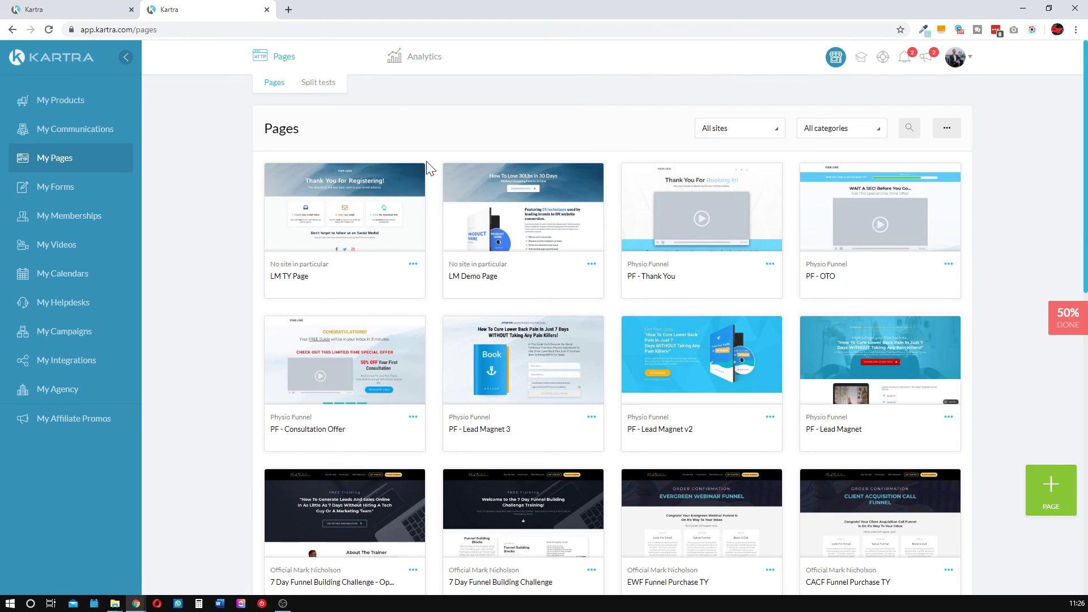
left_click(506, 213)
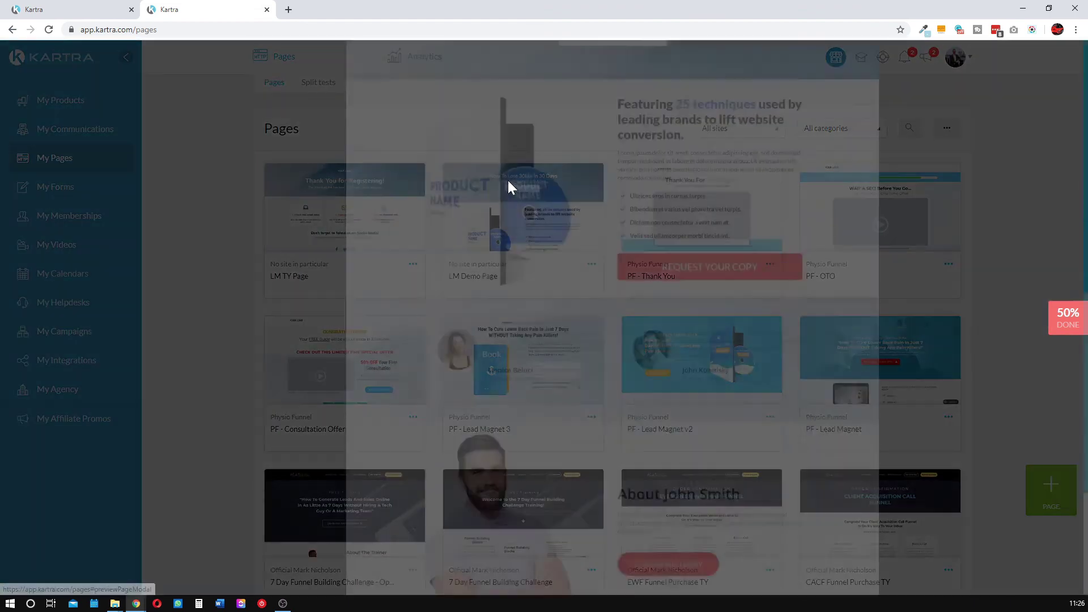
scroll(804, 442, "down", 4)
scroll(766, 488, "up", 4)
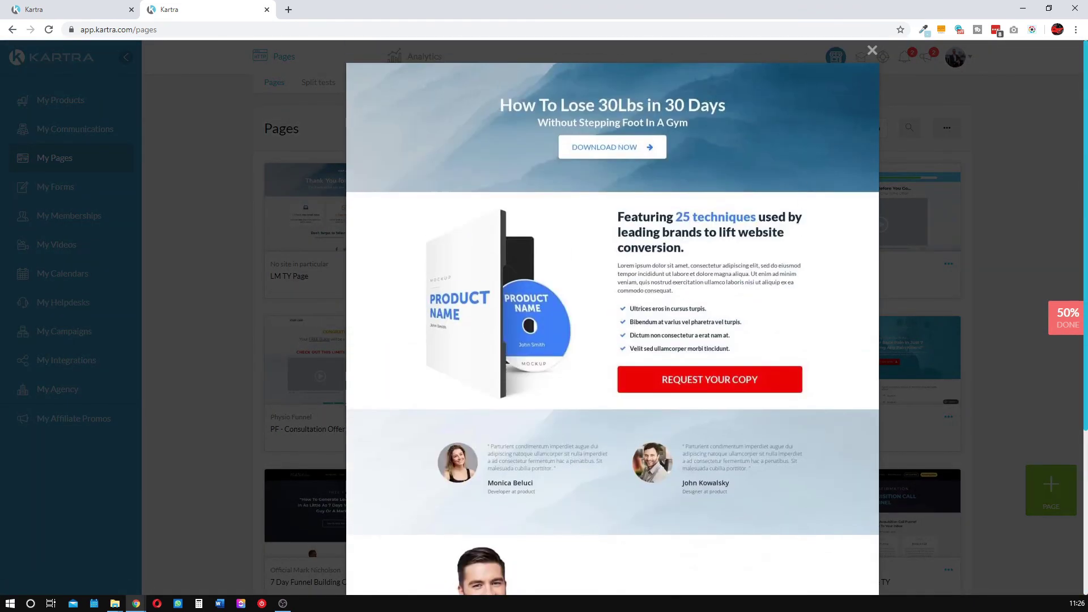
left_click(874, 51)
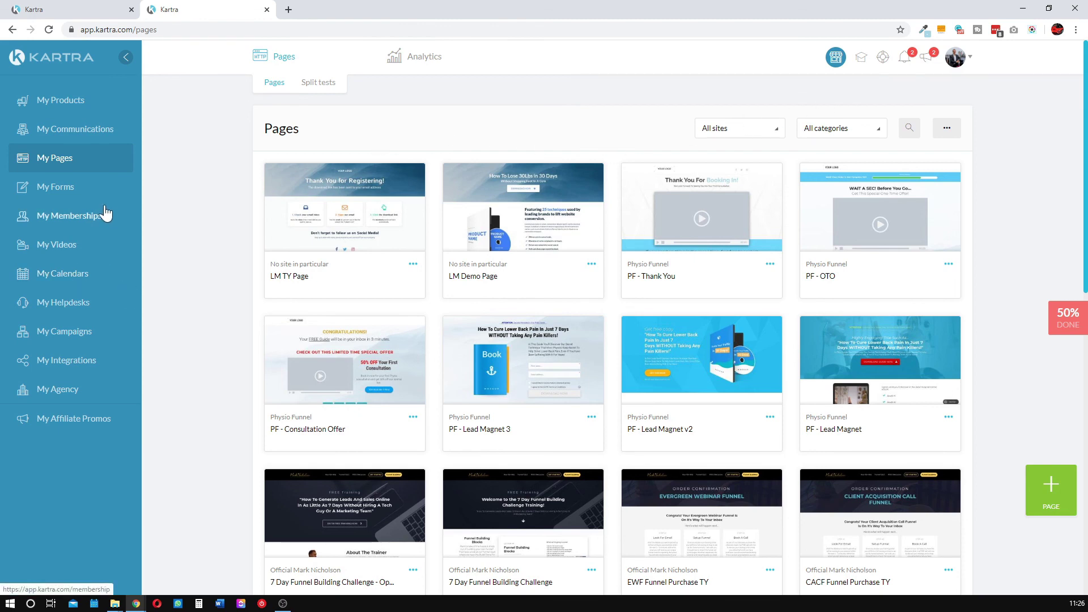
- Open the memberships list and log in to The Funnel Builder's Academy membership portal as an admin
left_click(70, 217)
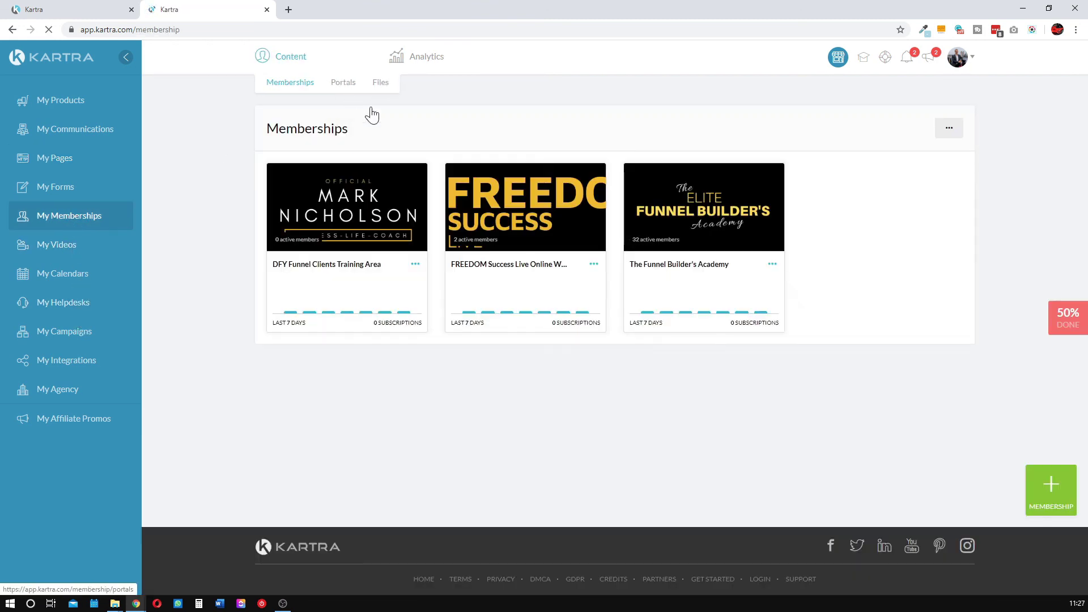
left_click(774, 265)
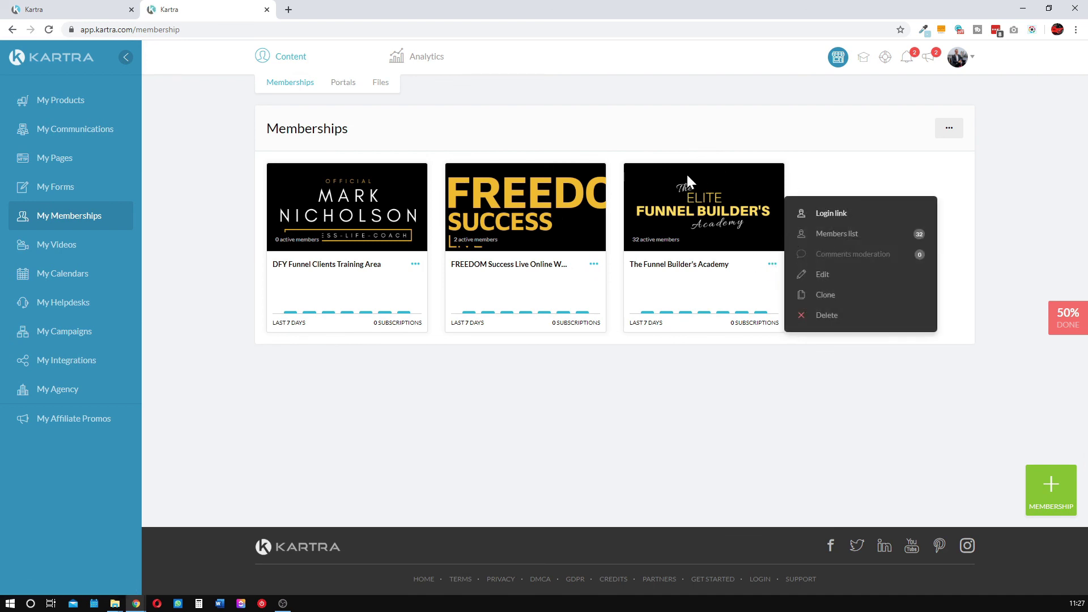
left_click(831, 213)
left_click(560, 238)
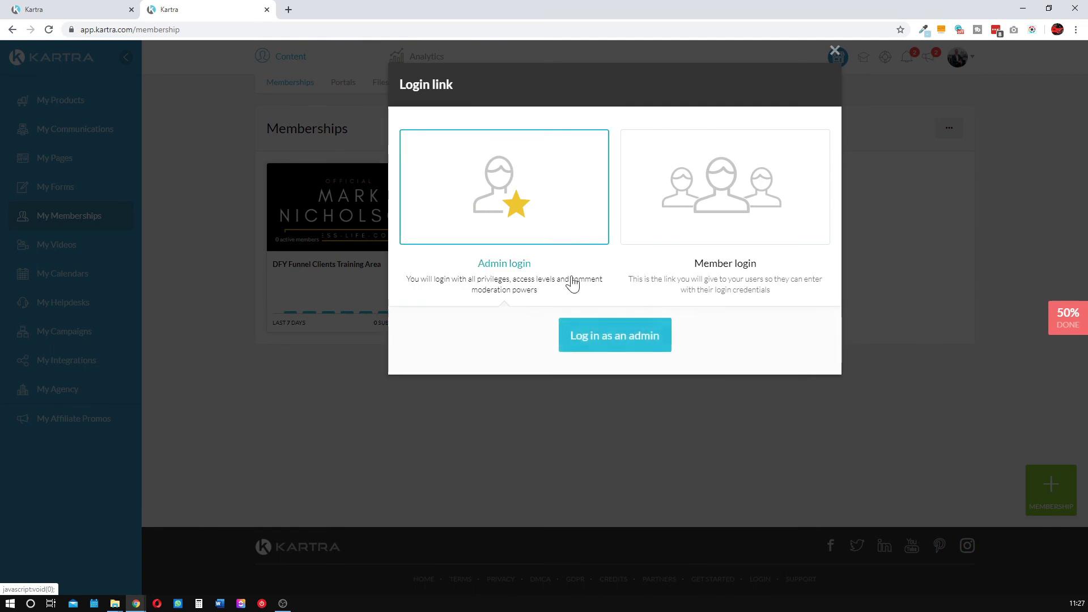
left_click(620, 329)
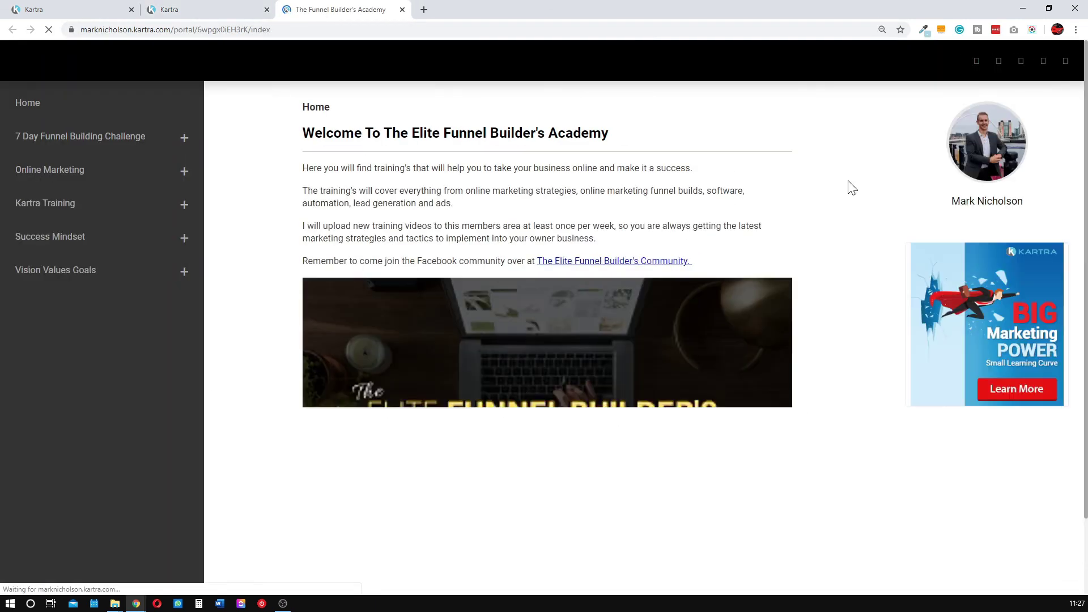
- Examine the Kartra Training lessons, including Website Page Builder, Email Marketing, Memberships, Lead Generation, Funnels and Campaigns, and Automations
left_click(63, 210)
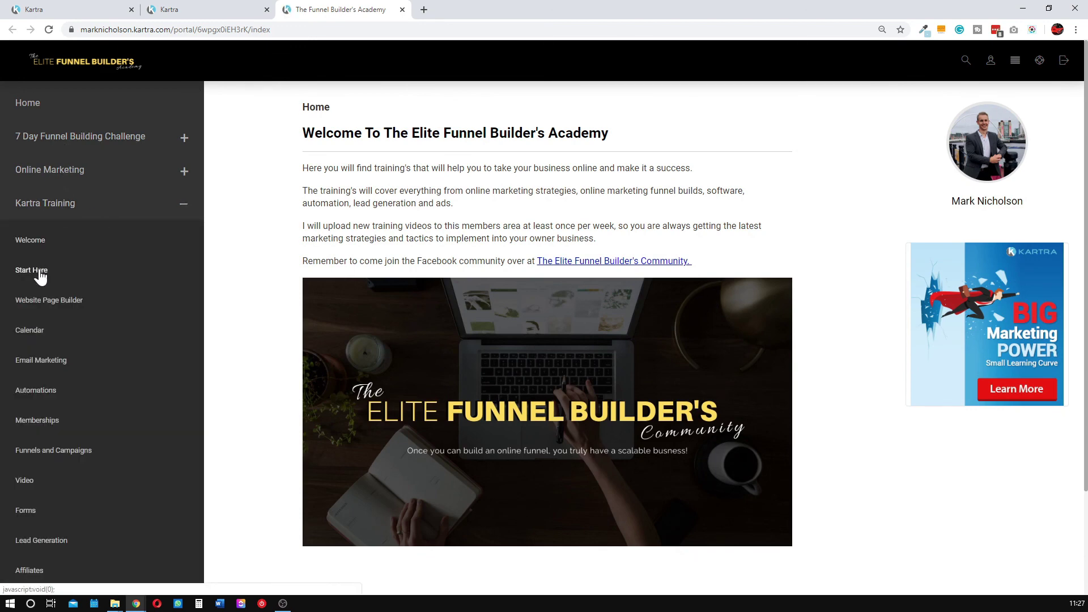
scroll(57, 250, "down", 2)
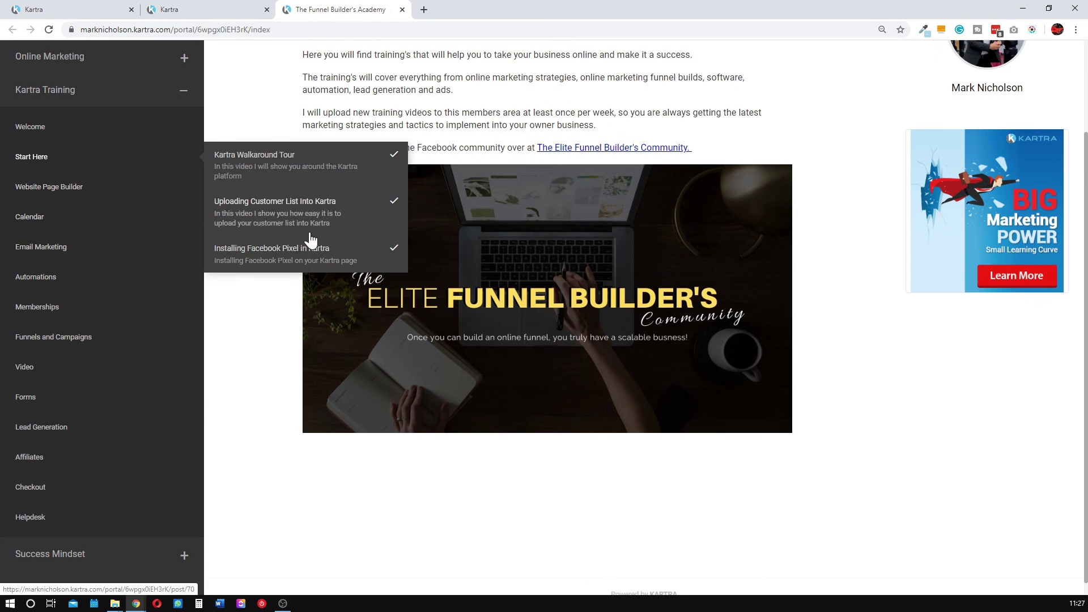
left_click(68, 189)
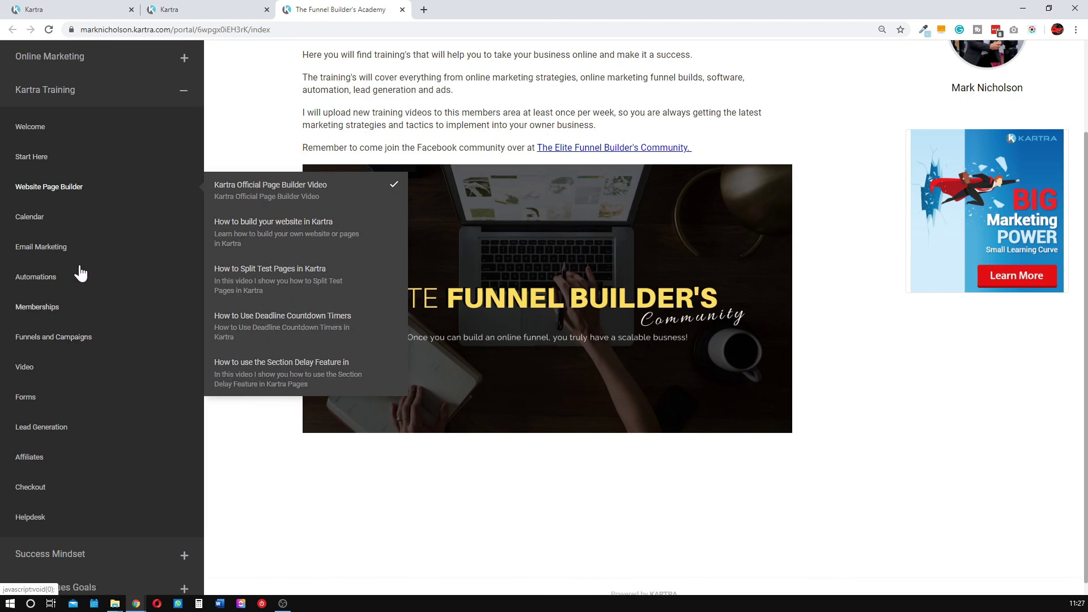
left_click(59, 251)
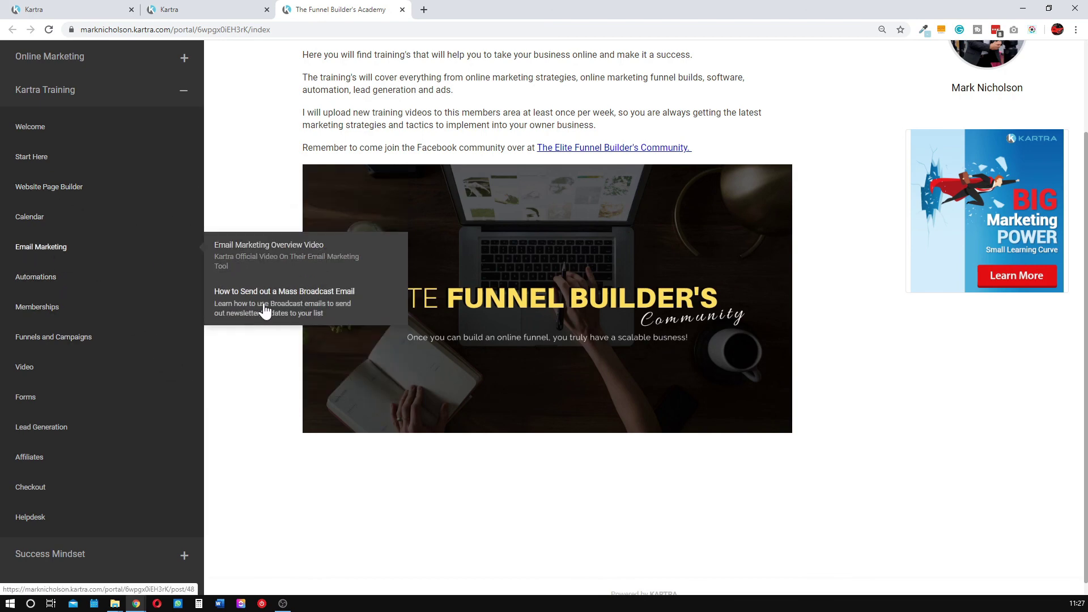
left_click(39, 309)
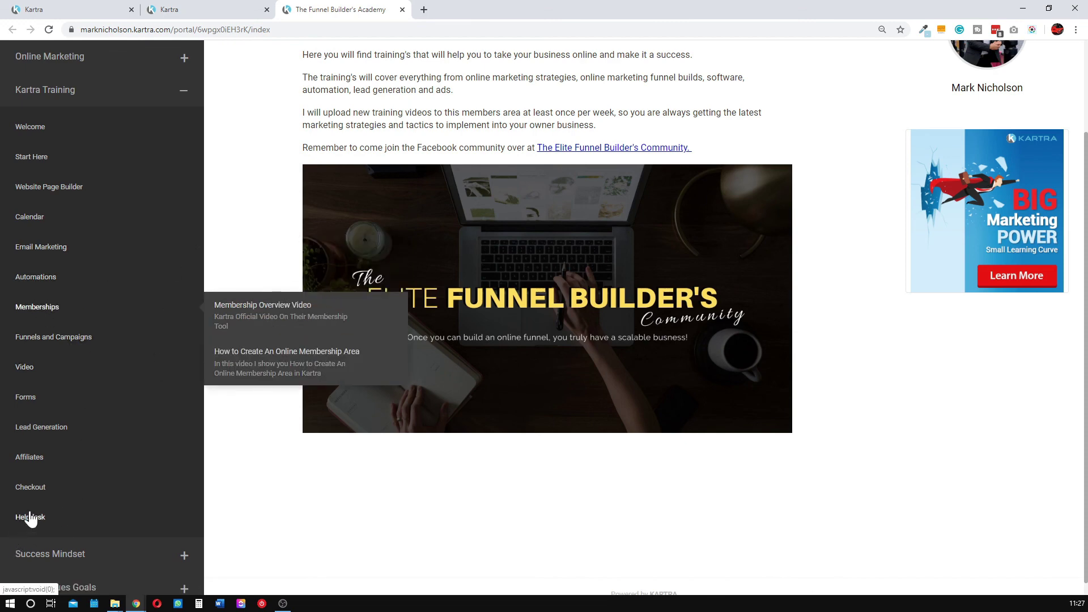
left_click(34, 428)
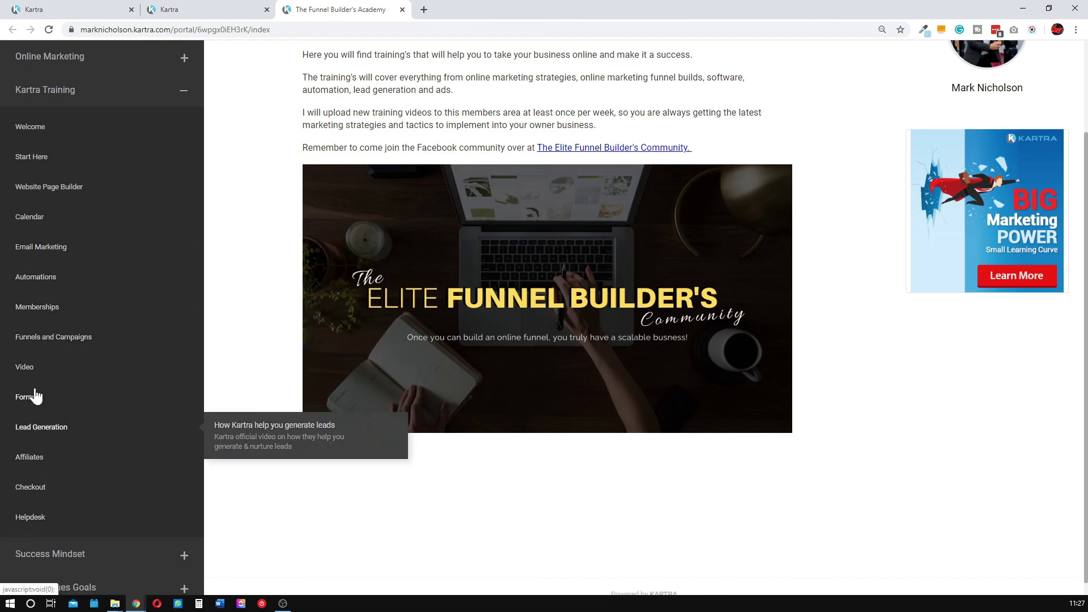
left_click(66, 339)
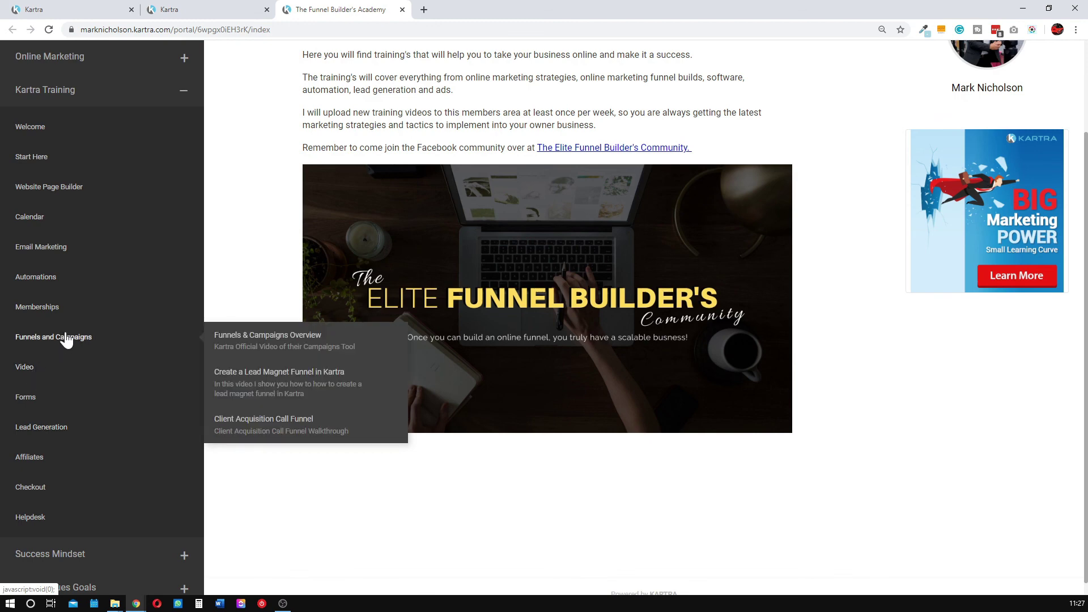
left_click(44, 281)
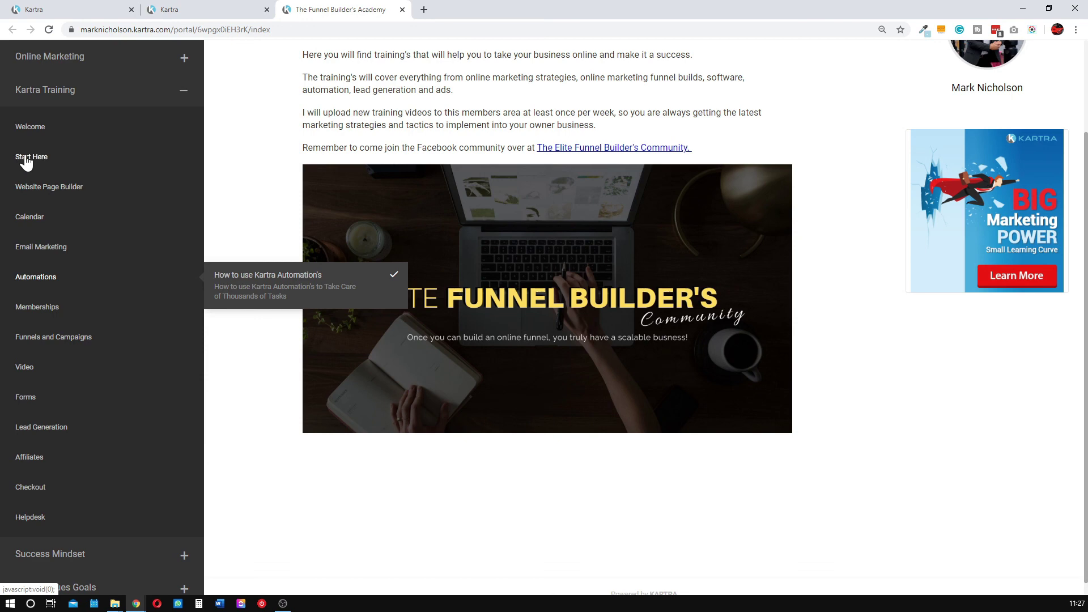
left_click(184, 92)
- Leave the academy portal and return to the browser tab showing the campaigns list
left_click(170, 9)
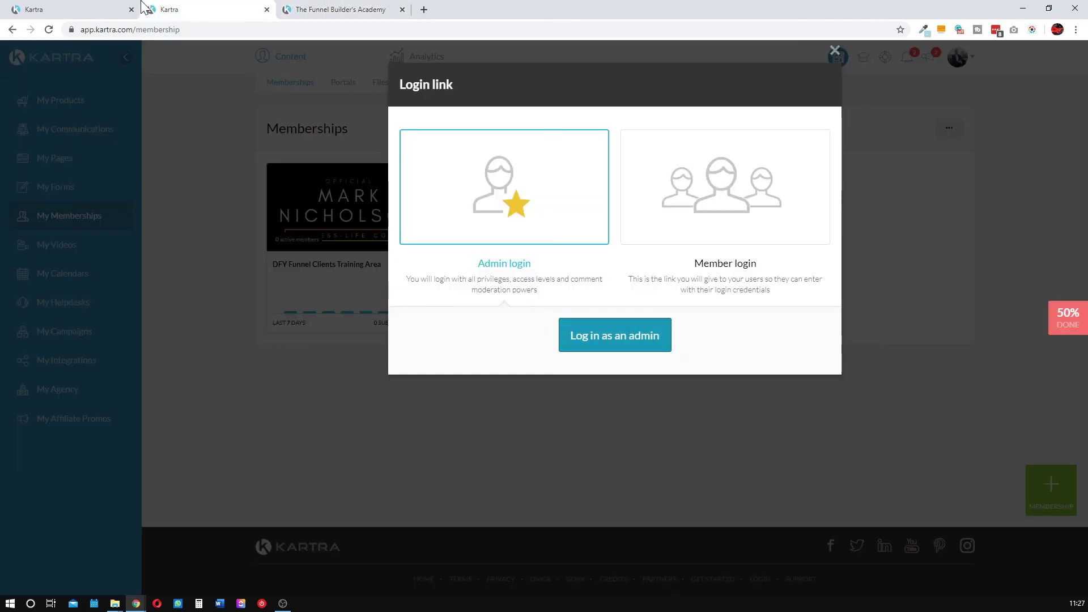
left_click(324, 7)
left_click(245, 17)
key("ctrl+shift+Tab")
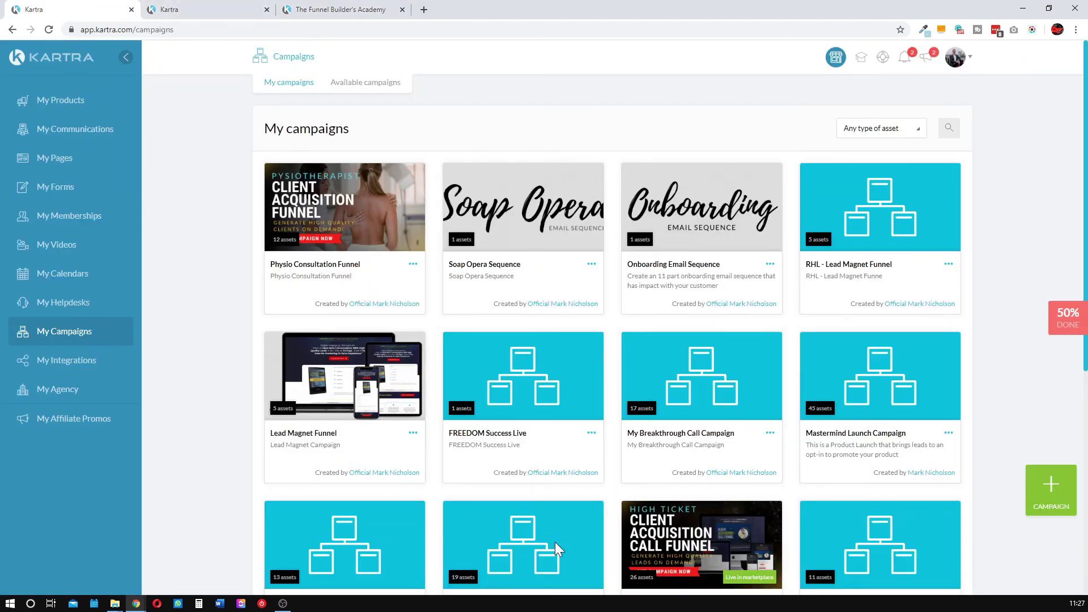